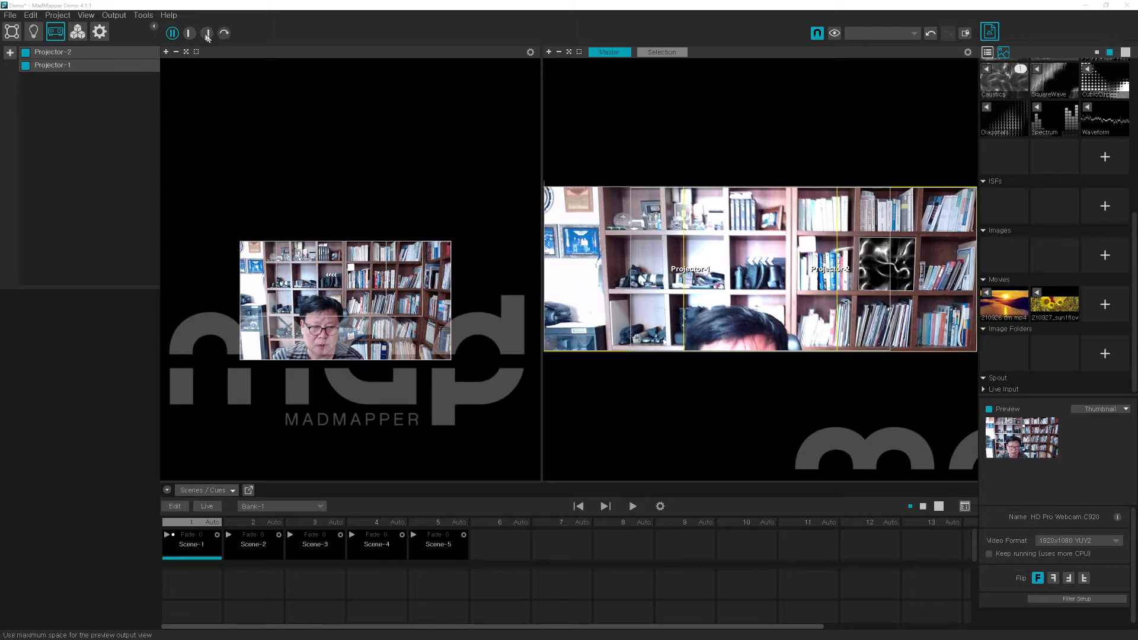
- Show only the output preview at full width and select the Projector-1 area
{"action": "left_click", "coordinate": [207, 34]}
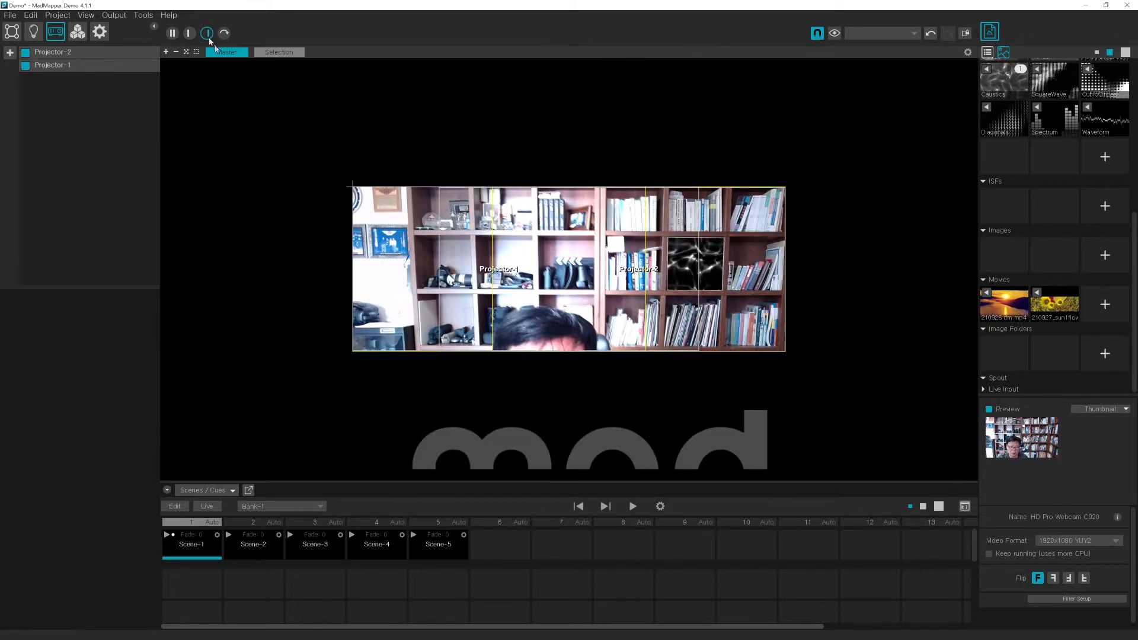
{"action": "scroll", "coordinate": [466, 260], "scroll_direction": "up", "scroll_amount": 3}
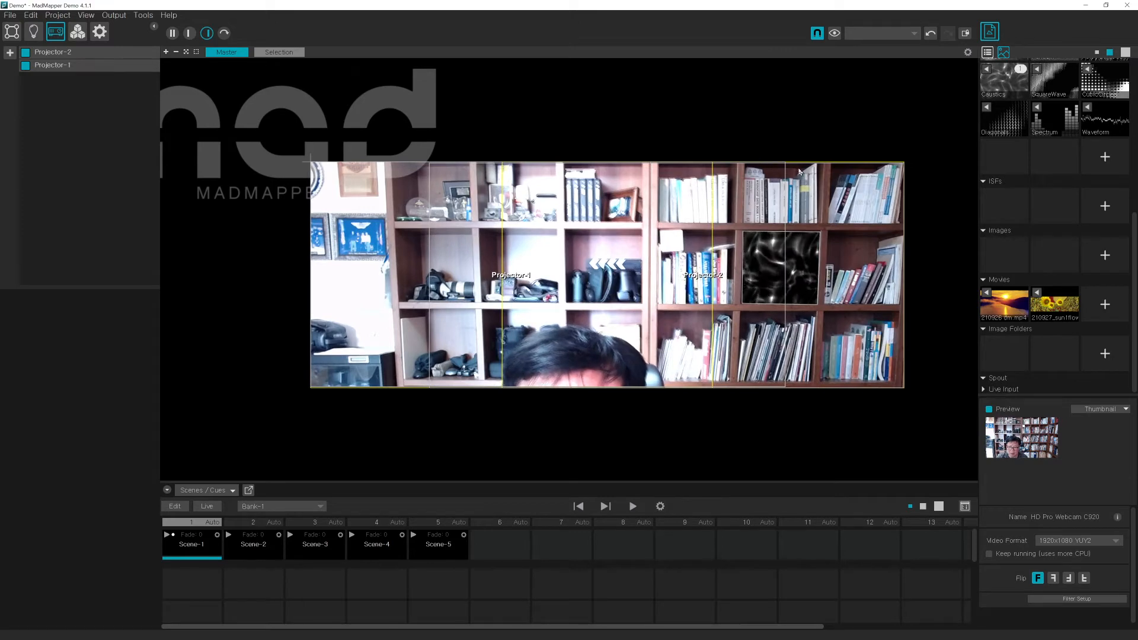
{"action": "left_click", "coordinate": [368, 285]}
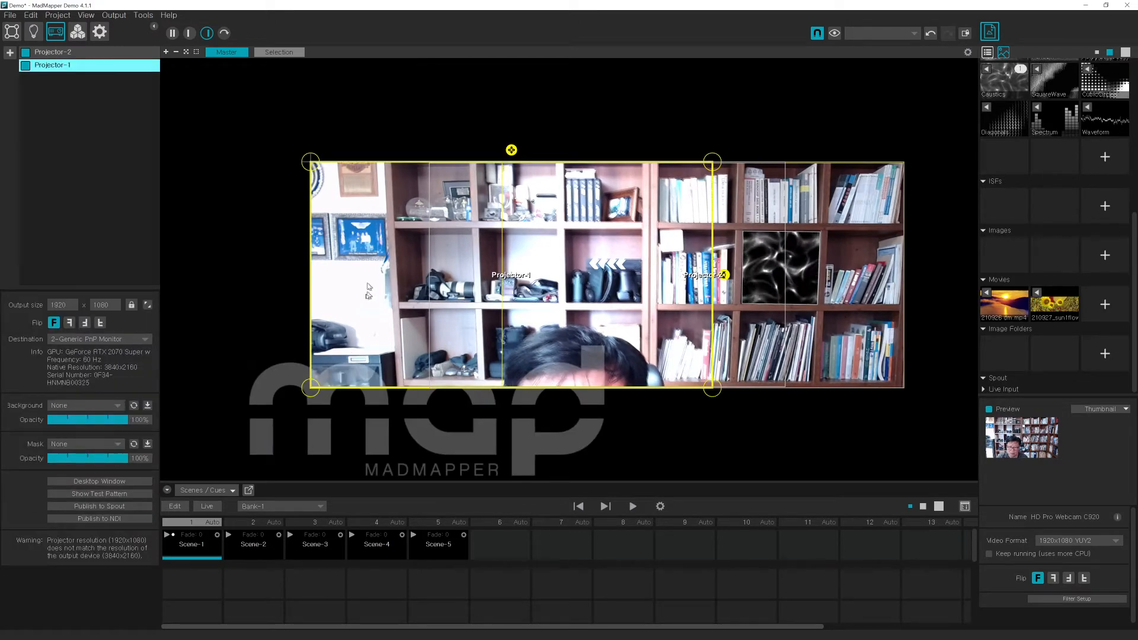
- Reposition Projector-2 so its outer edge lines up with the right end of the combined output image
{"action": "left_click", "coordinate": [811, 341]}
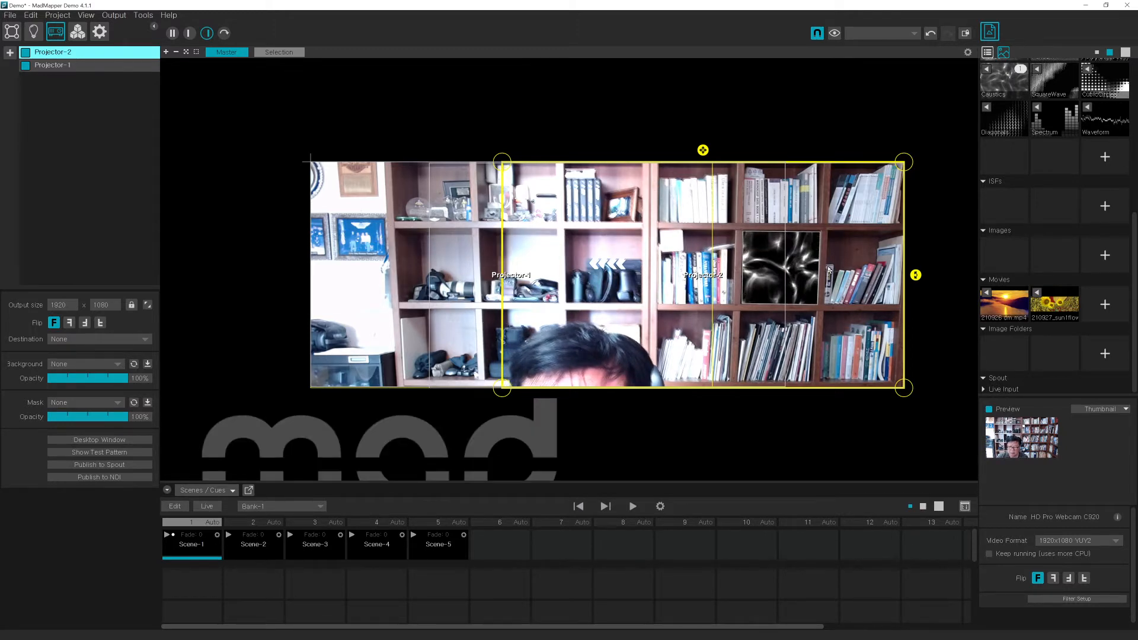
{"action": "key", "text": "Right"}
{"action": "key", "text": "Right"}
{"action": "key", "text": "Right"}
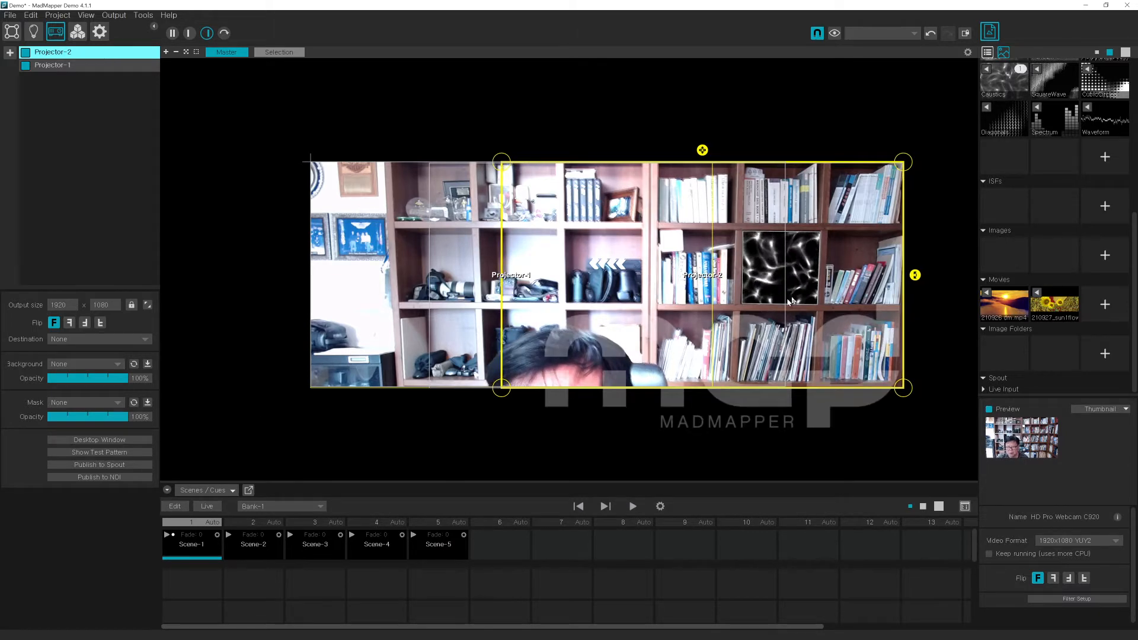
{"action": "left_click_drag", "start_coordinate": [906, 286], "coordinate": [854, 266]}
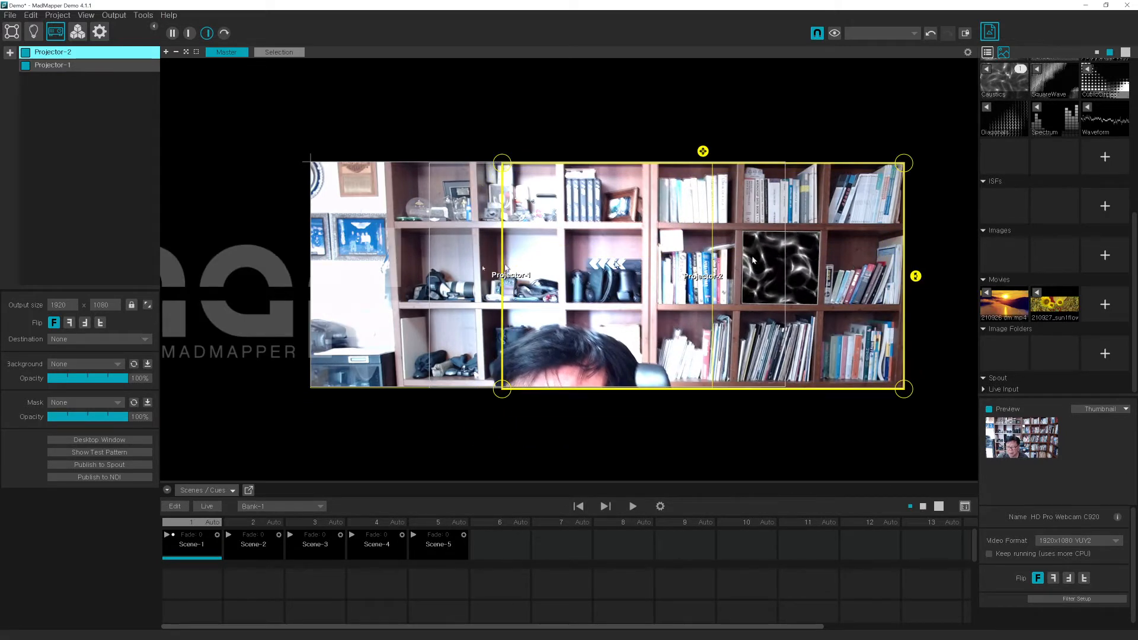
- Examine how the Projector-1 and Projector-2 areas overlap by selecting each one alternately on the master output
{"action": "left_click", "coordinate": [363, 256]}
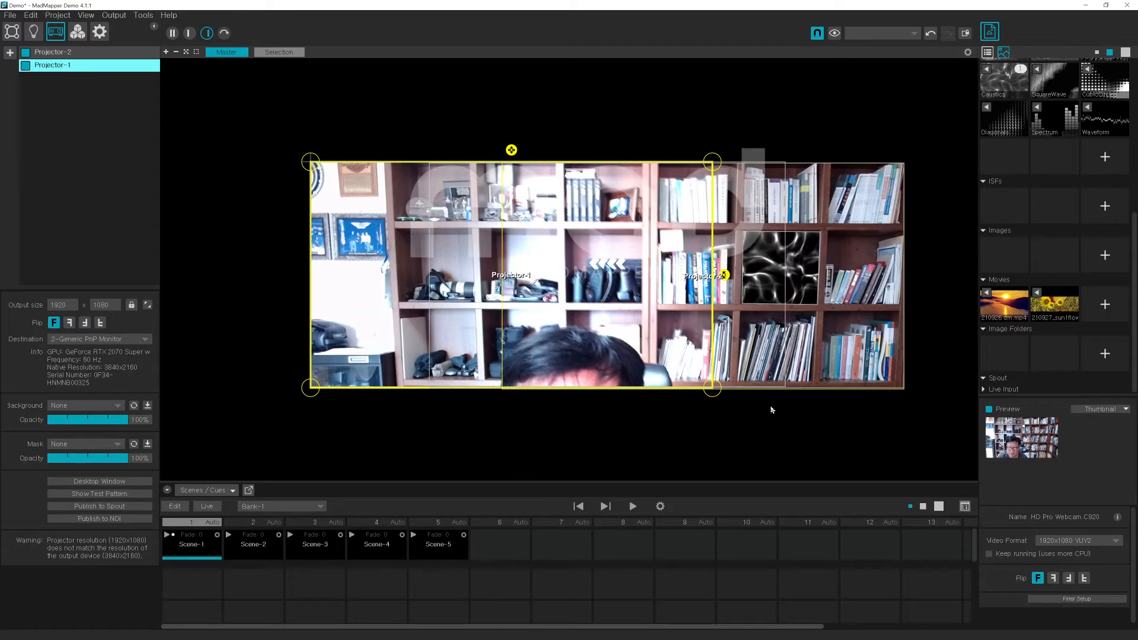
{"action": "left_click", "coordinate": [781, 325]}
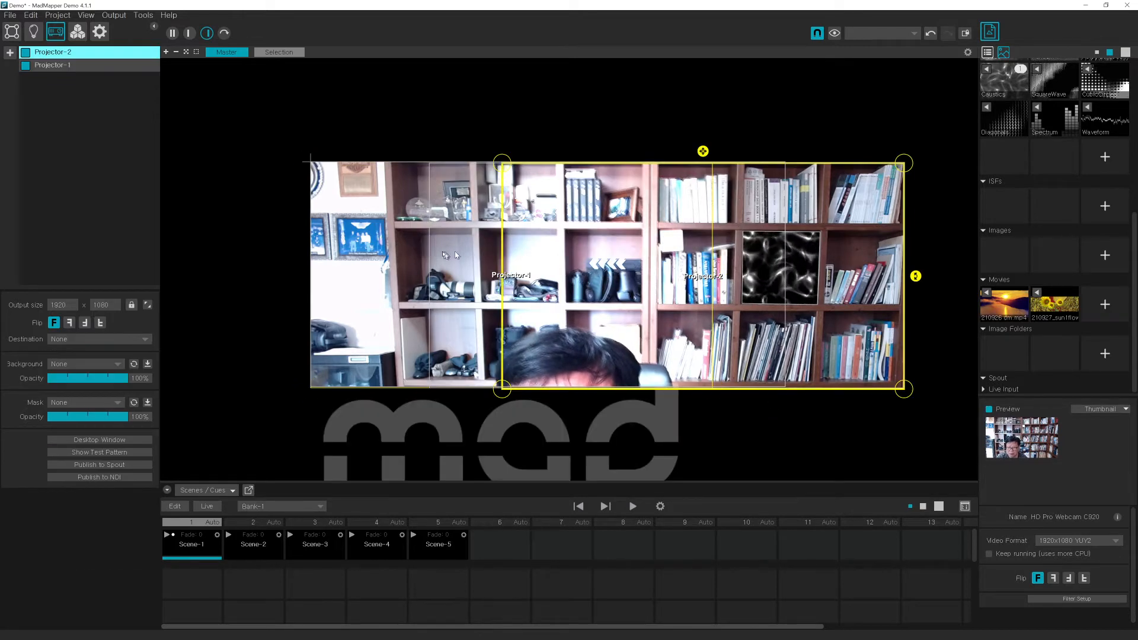
{"action": "left_click", "coordinate": [375, 255]}
{"action": "left_click", "coordinate": [549, 267]}
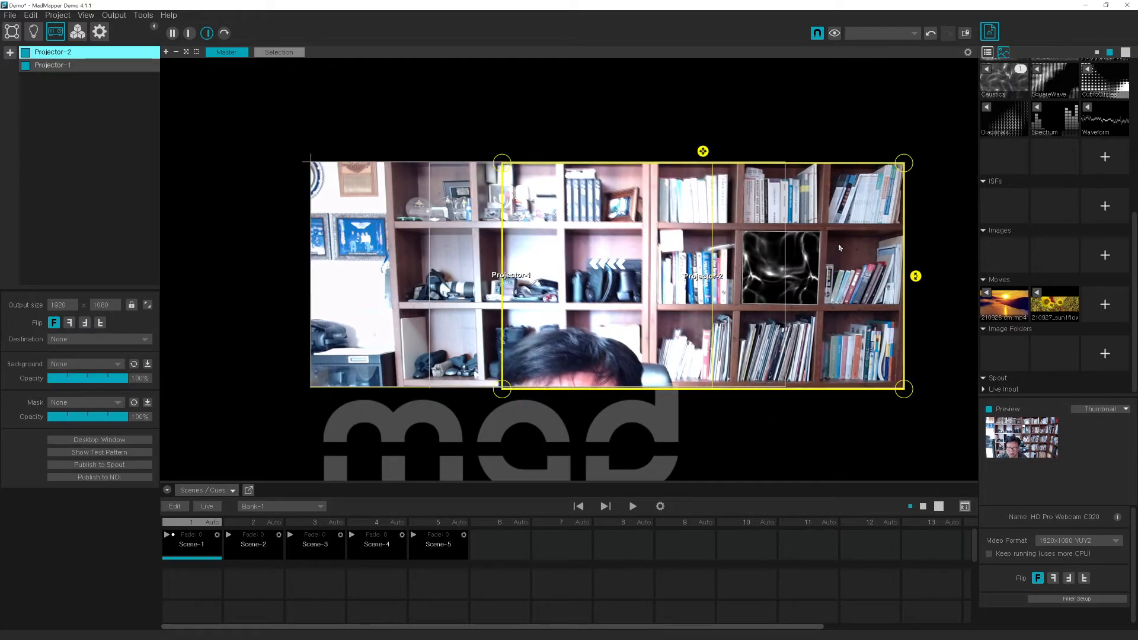
{"action": "left_click", "coordinate": [548, 267]}
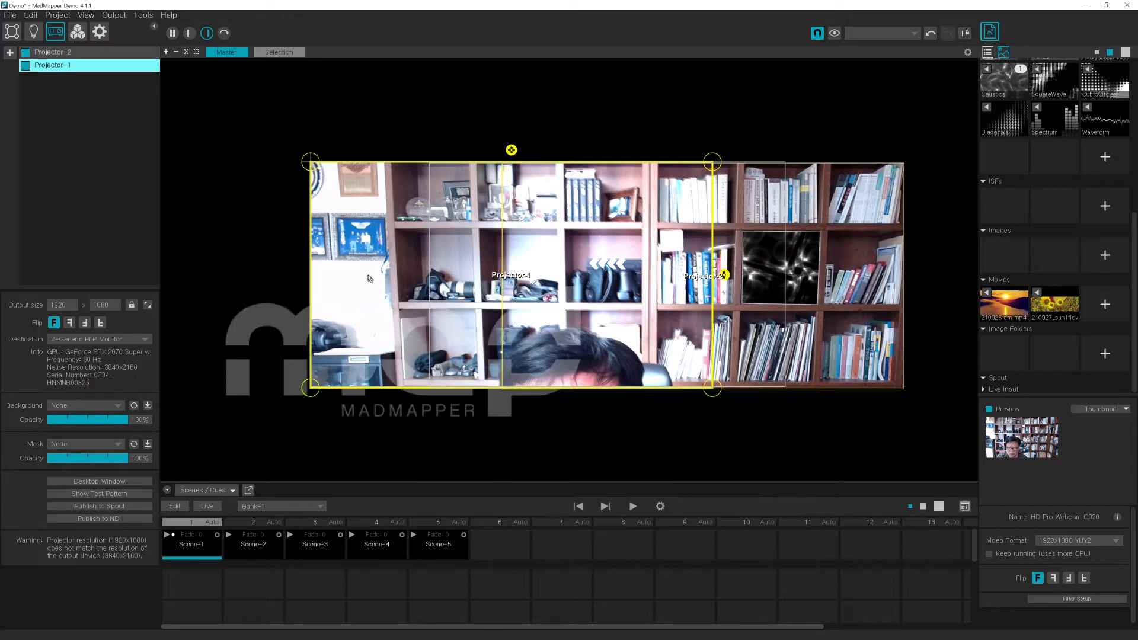
{"action": "left_click", "coordinate": [836, 272]}
{"action": "left_click", "coordinate": [399, 294]}
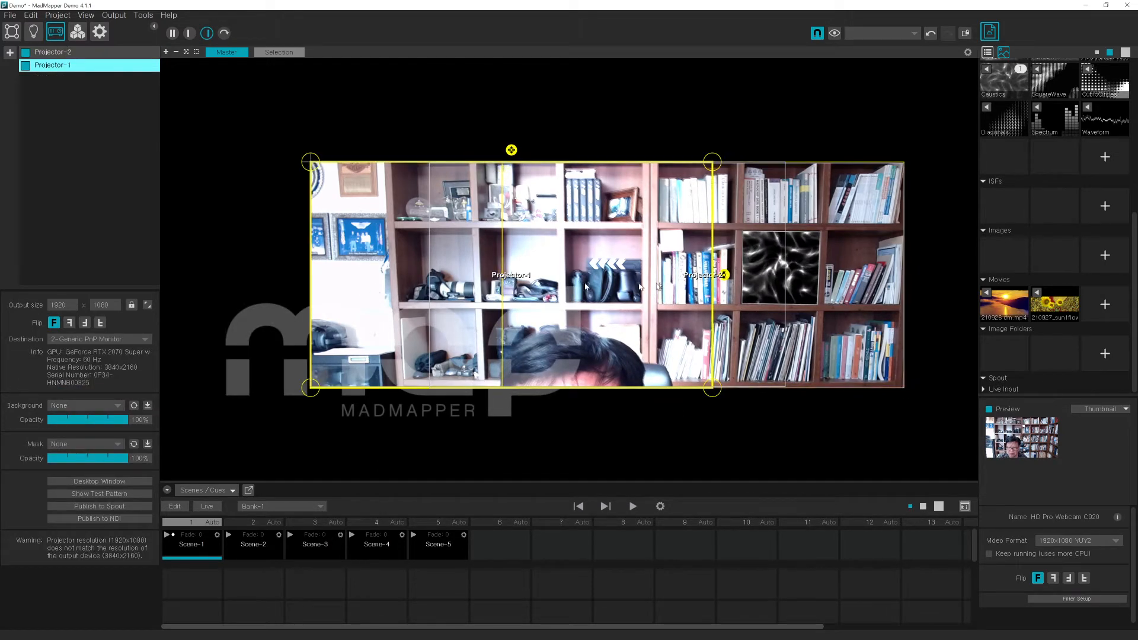
{"action": "left_click", "coordinate": [833, 285]}
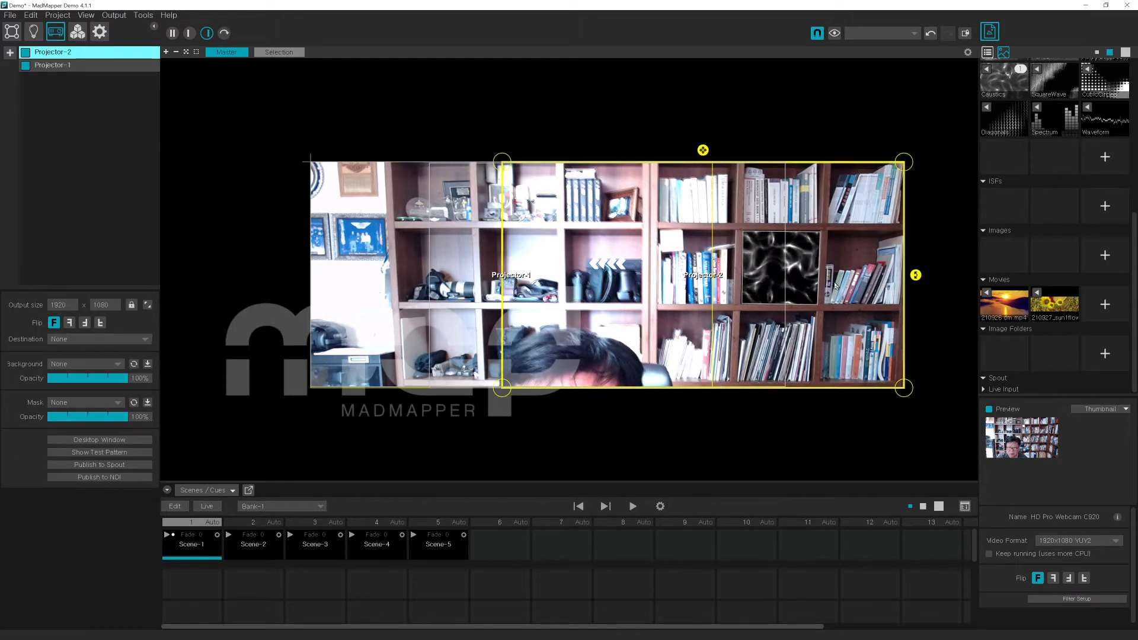
{"action": "left_click", "coordinate": [353, 298]}
{"action": "left_click", "coordinate": [800, 293]}
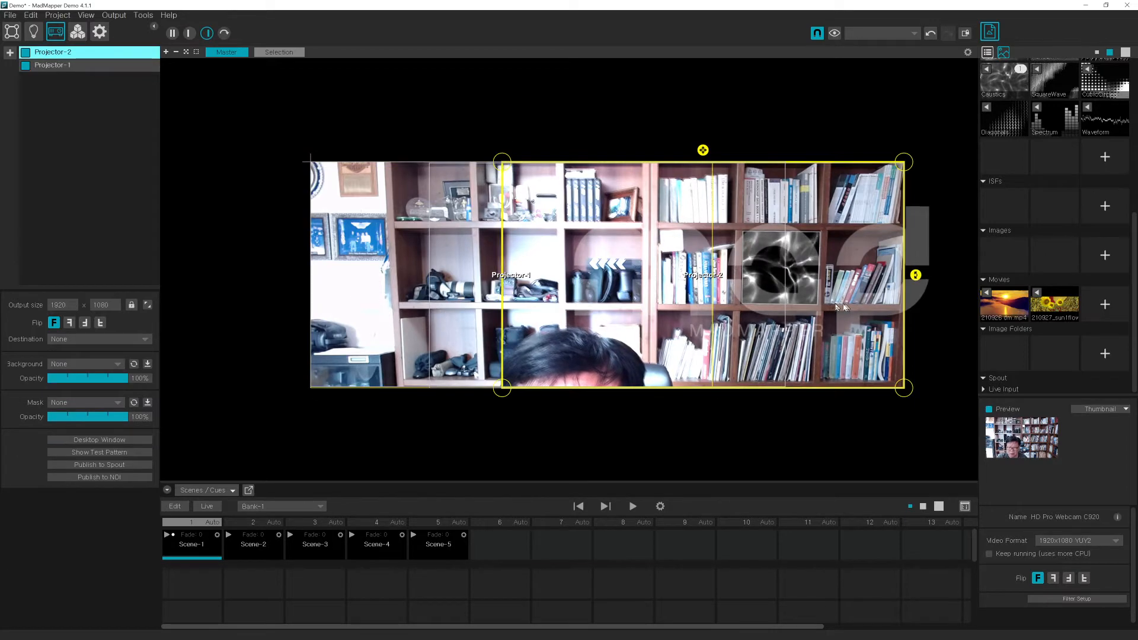
{"action": "left_click", "coordinate": [383, 311]}
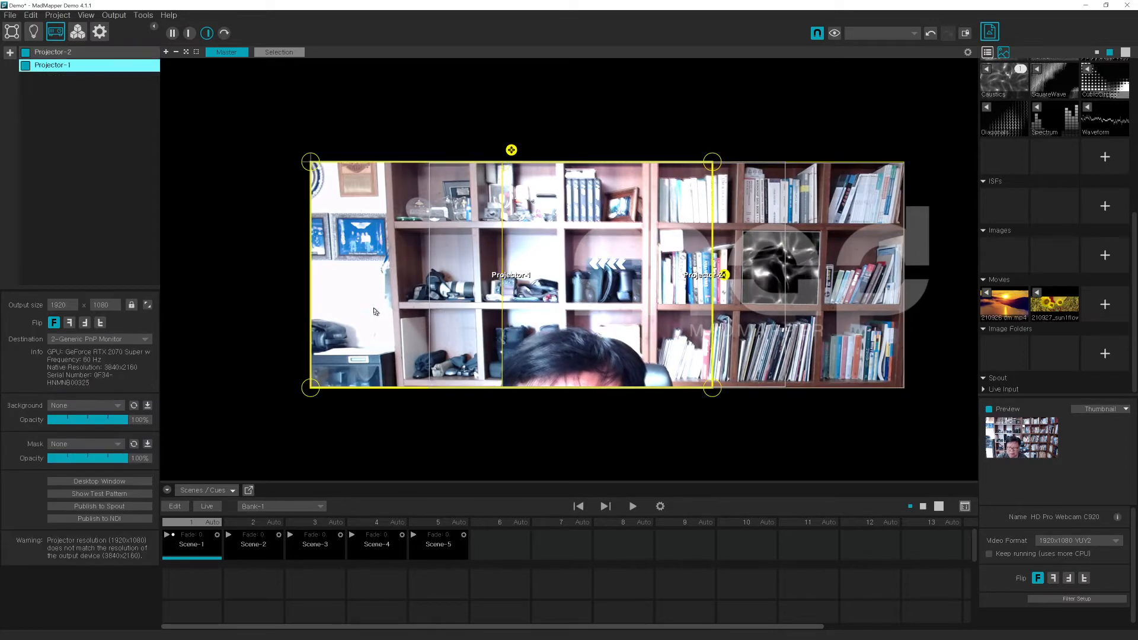
{"action": "left_click", "coordinate": [841, 295]}
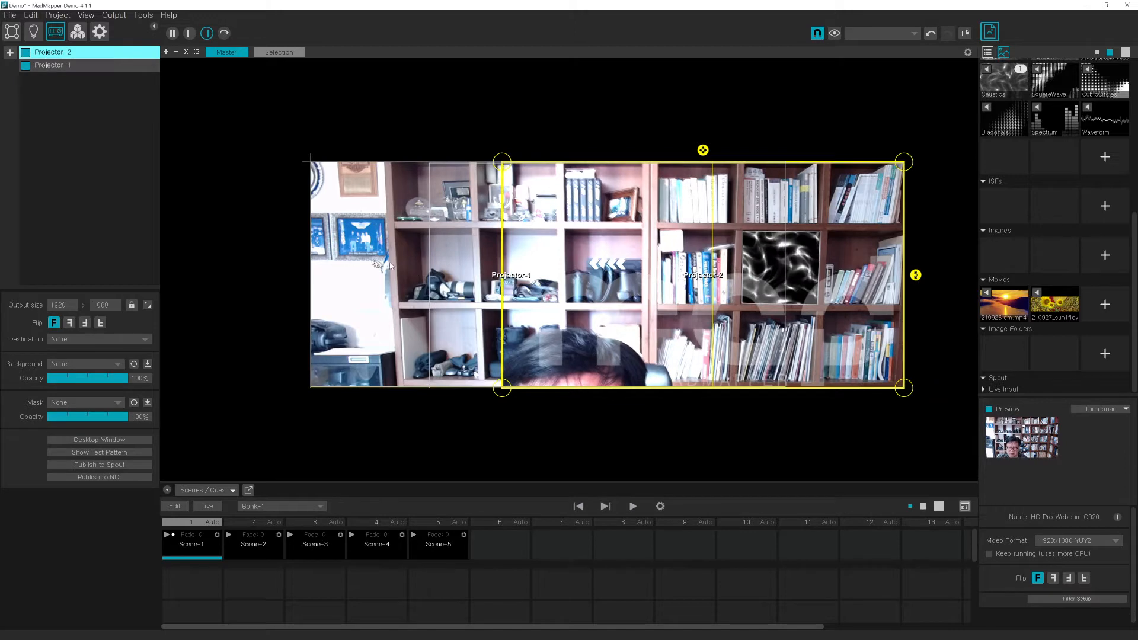
{"action": "left_click", "coordinate": [337, 259]}
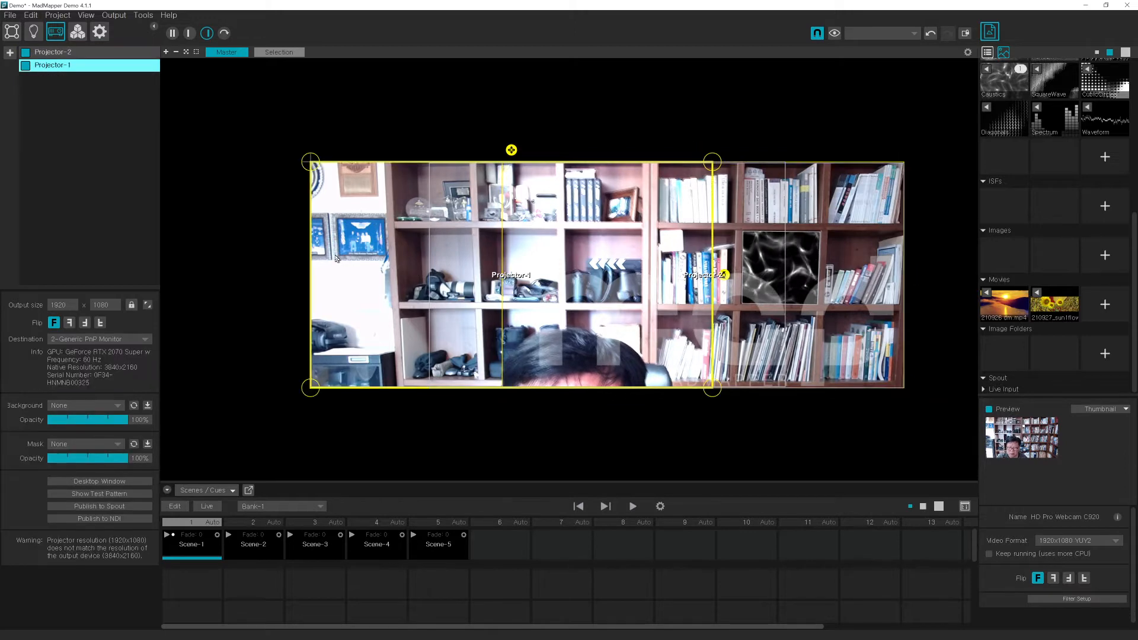
{"action": "left_click", "coordinate": [848, 298]}
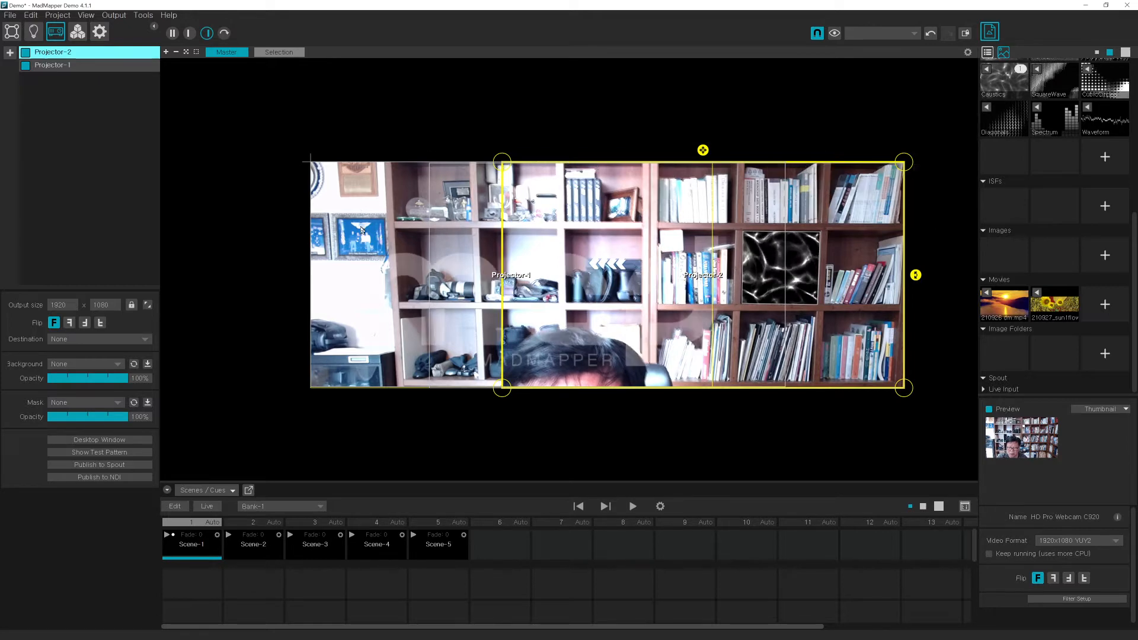
{"action": "left_click", "coordinate": [413, 249]}
{"action": "left_click", "coordinate": [833, 273]}
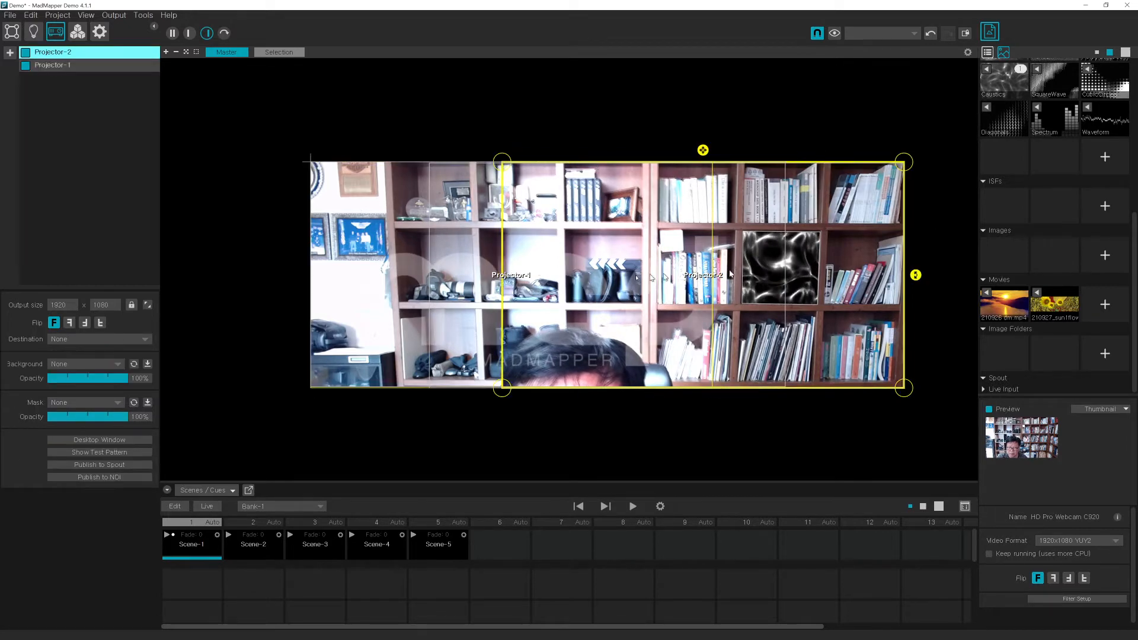
{"action": "left_click", "coordinate": [356, 280]}
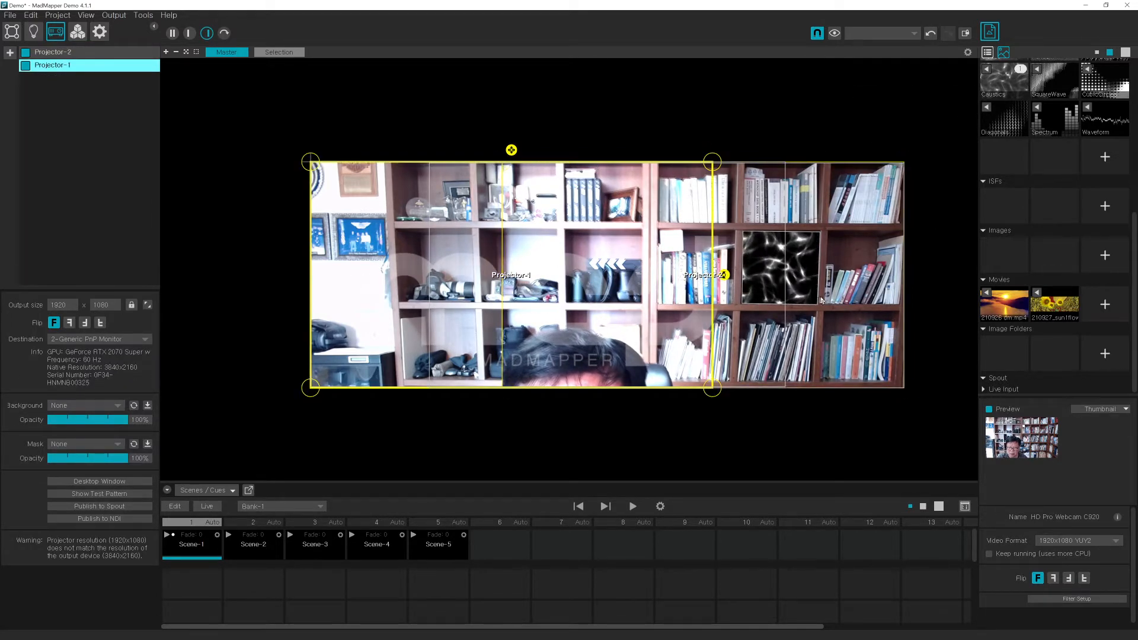
- Move Projector-2 up off the combined image, return it into alignment, and check it against Projector-1
{"action": "left_click", "coordinate": [820, 278]}
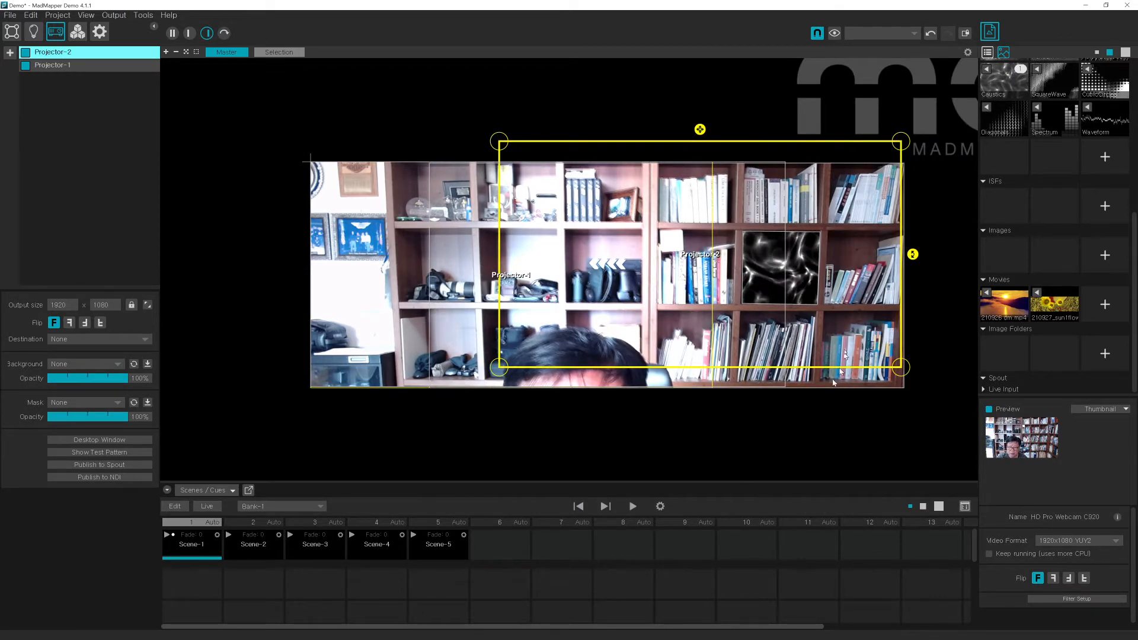
{"action": "left_click_drag", "start_coordinate": [845, 269], "coordinate": [824, 305]}
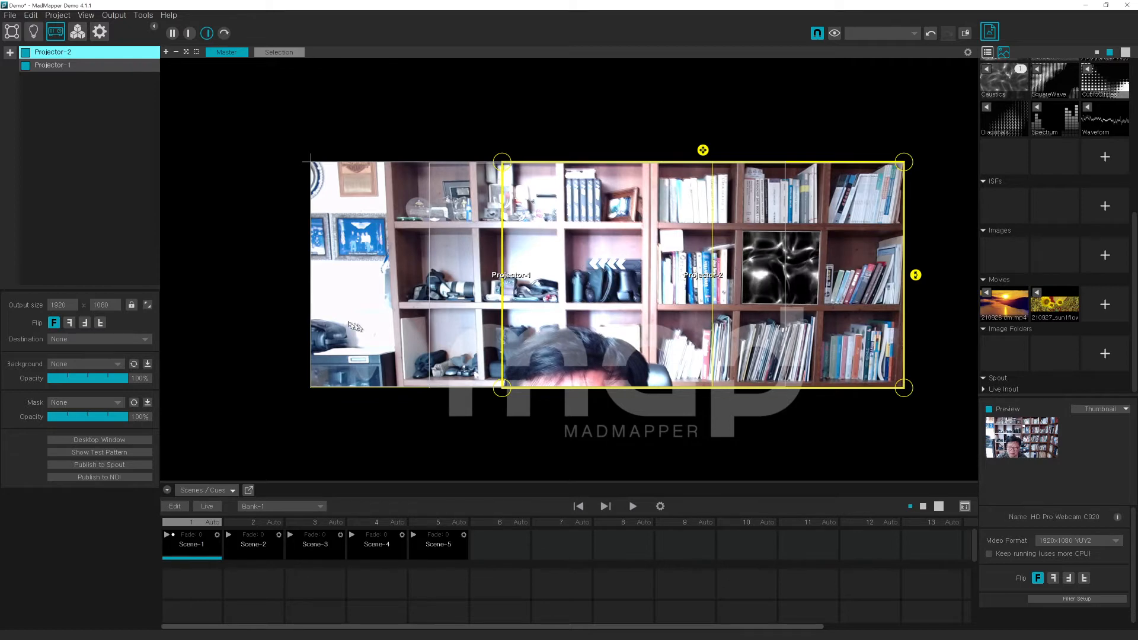
{"action": "left_click", "coordinate": [641, 310]}
{"action": "left_click", "coordinate": [817, 299]}
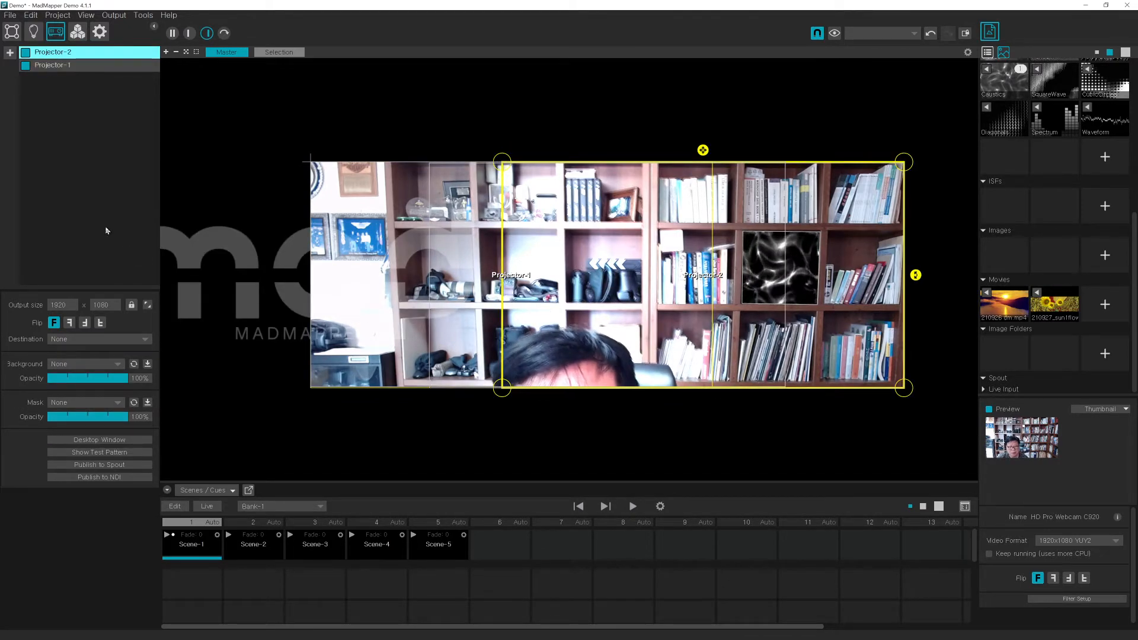
- Review the output destinations available for Projector-1, including the split options of the second monitor
{"action": "left_click", "coordinate": [55, 64]}
{"action": "left_click", "coordinate": [54, 52]}
{"action": "left_click", "coordinate": [53, 65]}
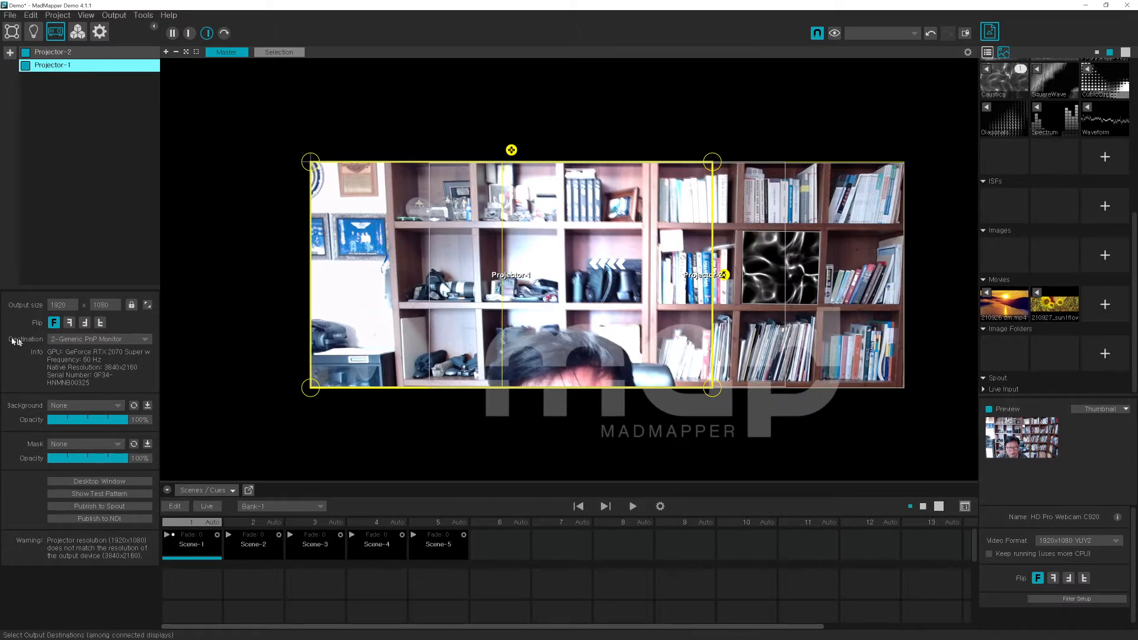
{"action": "left_click", "coordinate": [143, 342]}
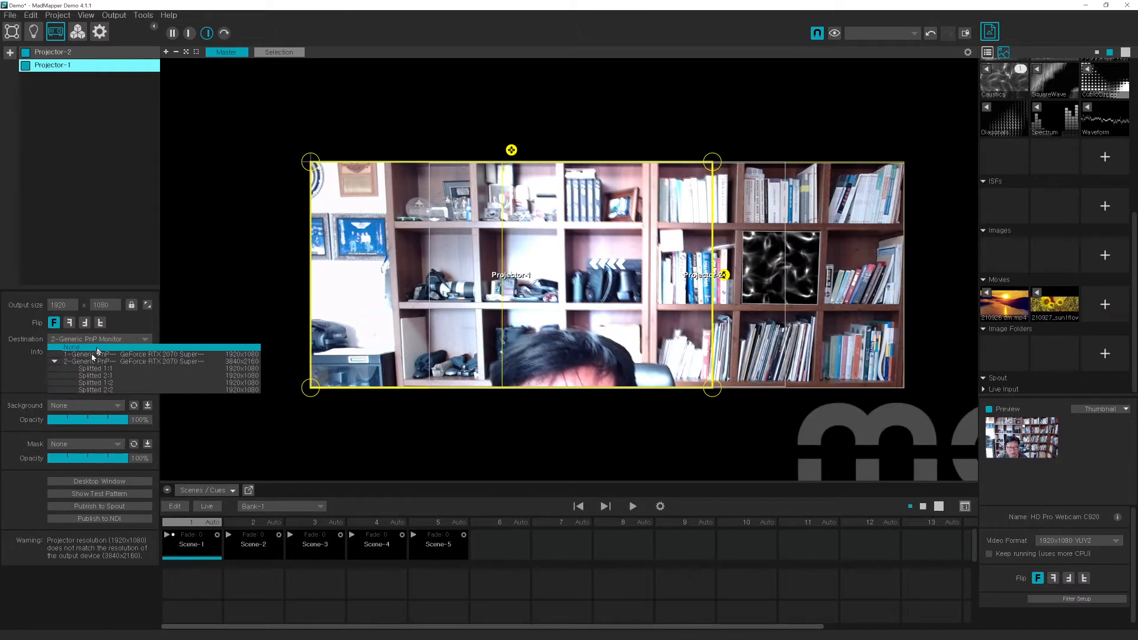
{"action": "left_click", "coordinate": [150, 339]}
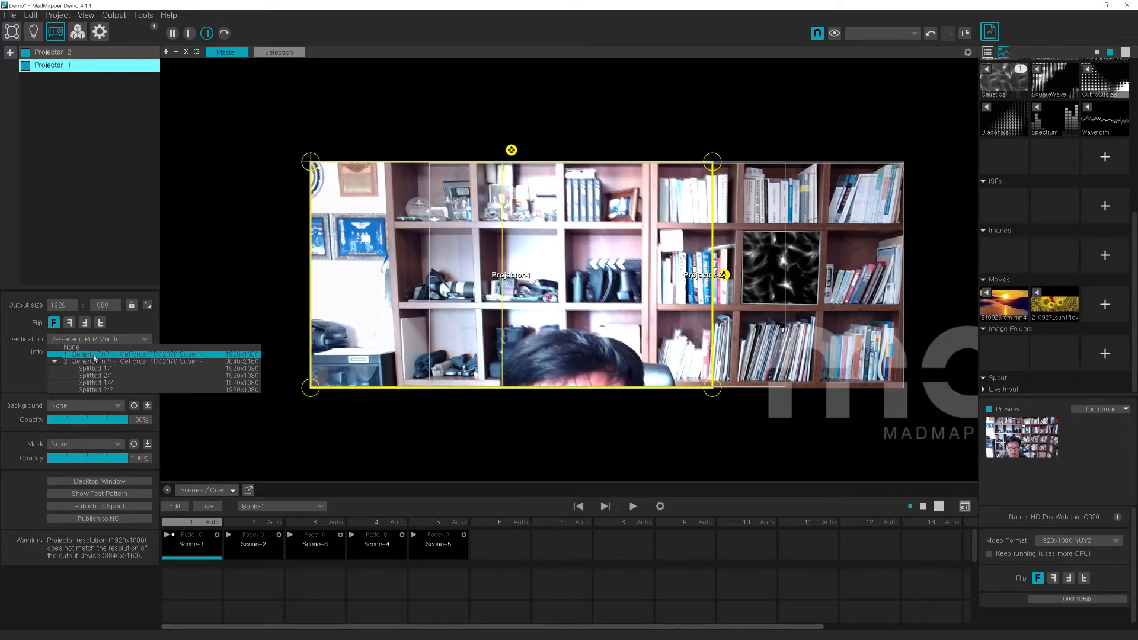
{"action": "left_click", "coordinate": [146, 342]}
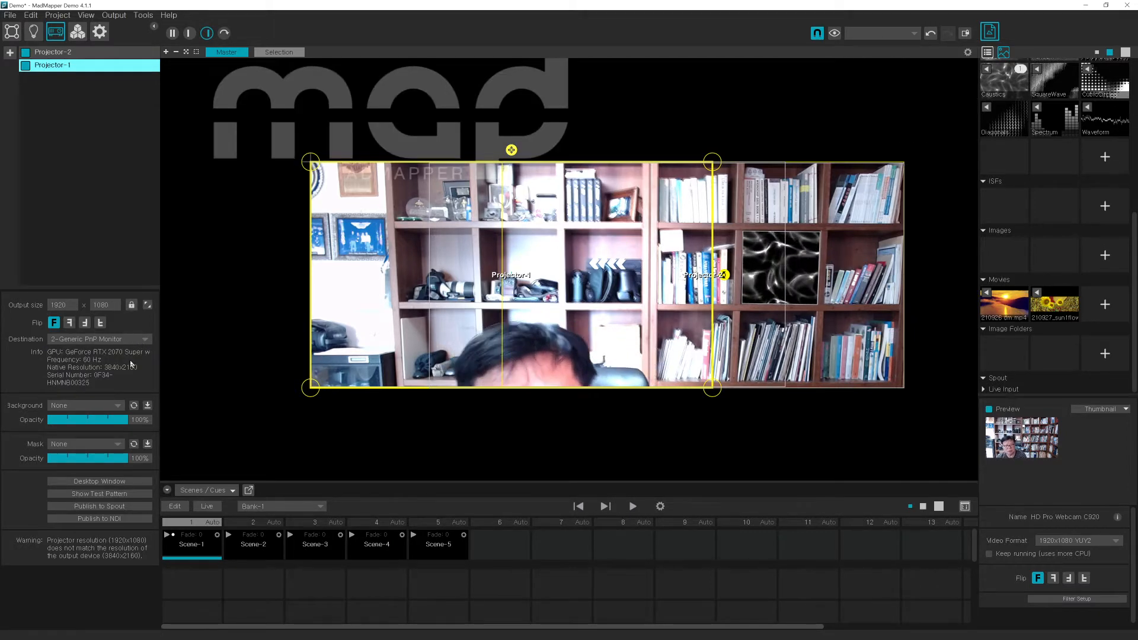
- Compare the settings of Projector-2 and Projector-1 in the projector list, and clear the selection
{"action": "left_click", "coordinate": [51, 52]}
{"action": "left_click", "coordinate": [51, 65]}
{"action": "left_click", "coordinate": [50, 52]}
{"action": "left_click", "coordinate": [51, 66]}
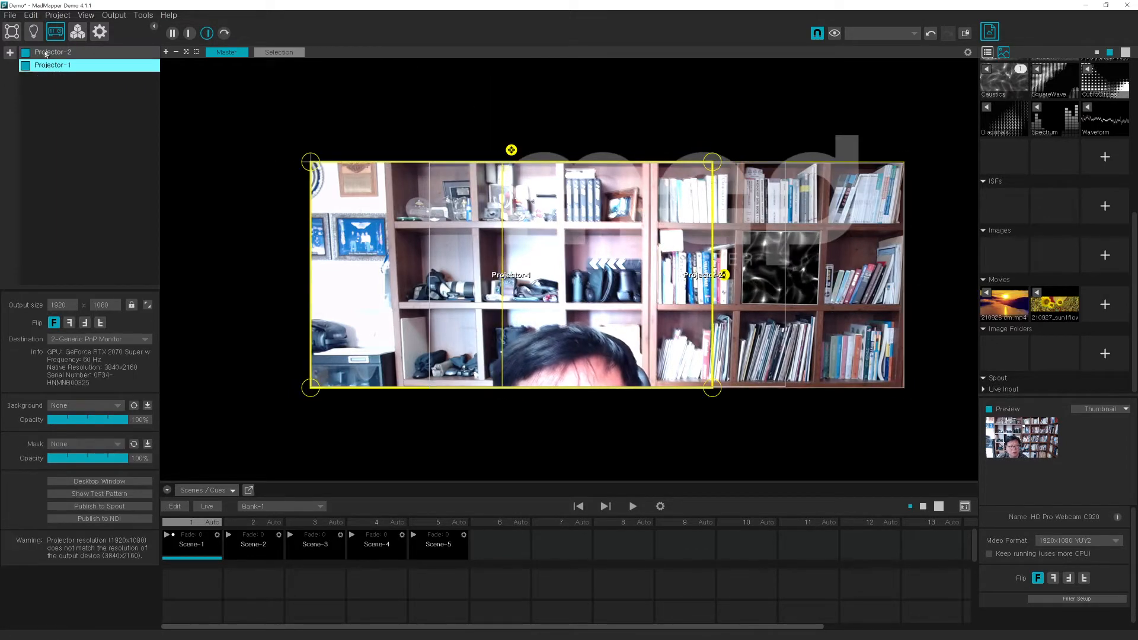
{"action": "left_click", "coordinate": [46, 53]}
{"action": "left_click", "coordinate": [49, 99]}
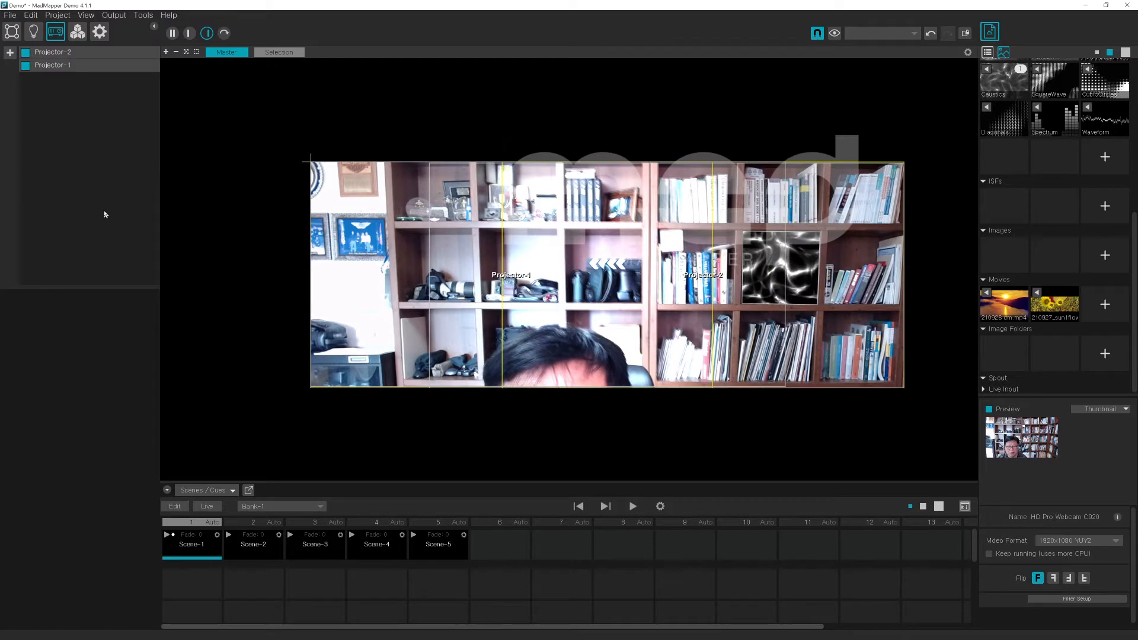
- Switch to the surfaces workspace and frame the complete combined image in the master output
{"action": "left_click", "coordinate": [12, 33]}
{"action": "scroll", "coordinate": [322, 276], "scroll_direction": "down", "scroll_amount": 3}
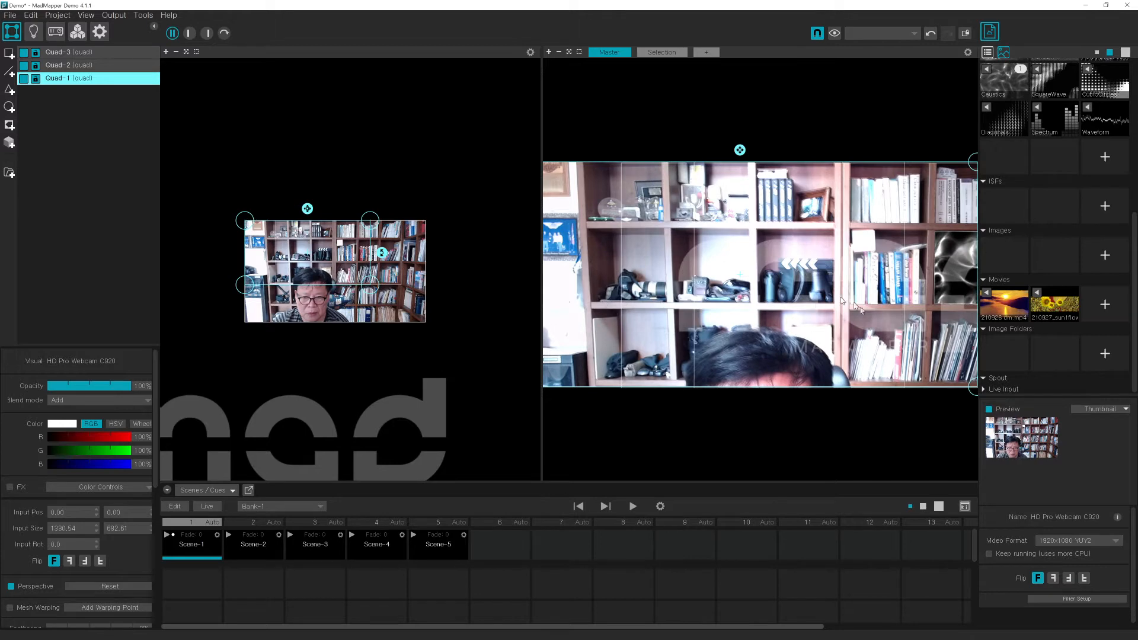
{"action": "scroll", "coordinate": [860, 332], "scroll_direction": "down", "scroll_amount": 7}
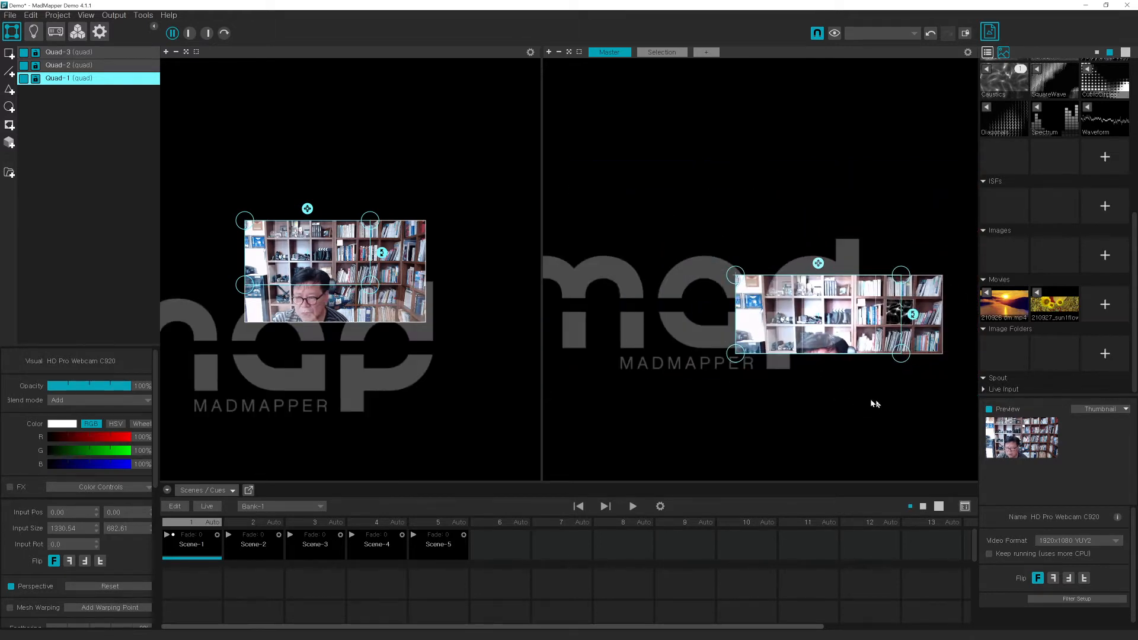
{"action": "left_click_drag", "start_coordinate": [821, 393], "coordinate": [741, 363]}
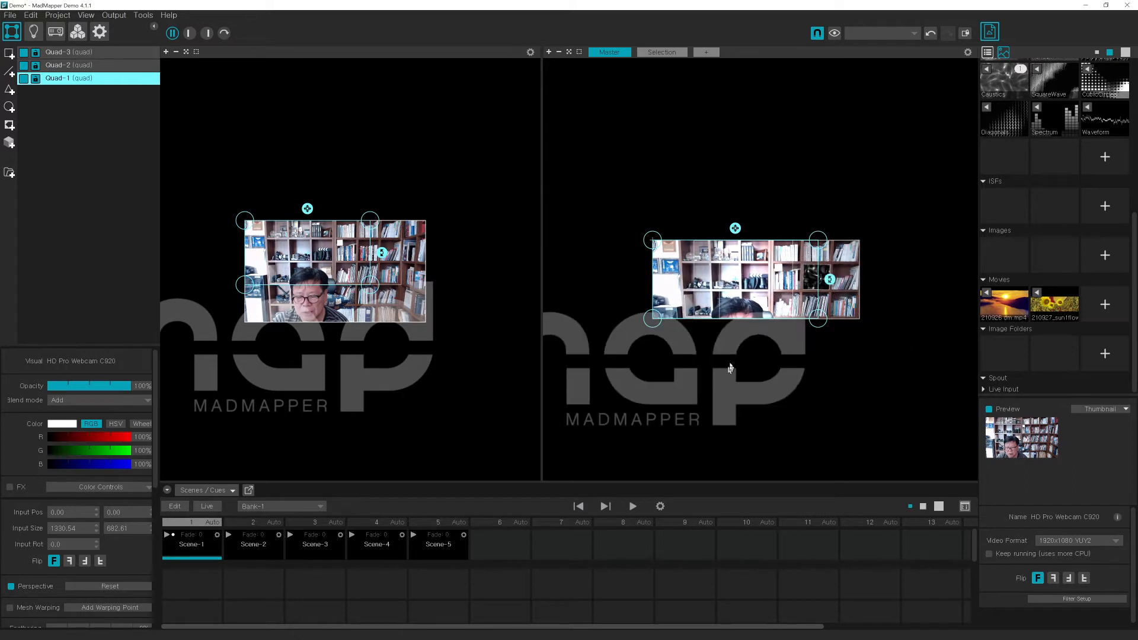
{"action": "left_click_drag", "start_coordinate": [734, 350], "coordinate": [739, 323]}
{"action": "scroll", "coordinate": [745, 328], "scroll_direction": "up", "scroll_amount": 3}
{"action": "scroll", "coordinate": [777, 308], "scroll_direction": "up", "scroll_amount": 2}
{"action": "scroll", "coordinate": [777, 307], "scroll_direction": "down", "scroll_amount": 2}
{"action": "left_click_drag", "start_coordinate": [780, 314], "coordinate": [757, 338]}
{"action": "scroll", "coordinate": [760, 341], "scroll_direction": "up", "scroll_amount": 1}
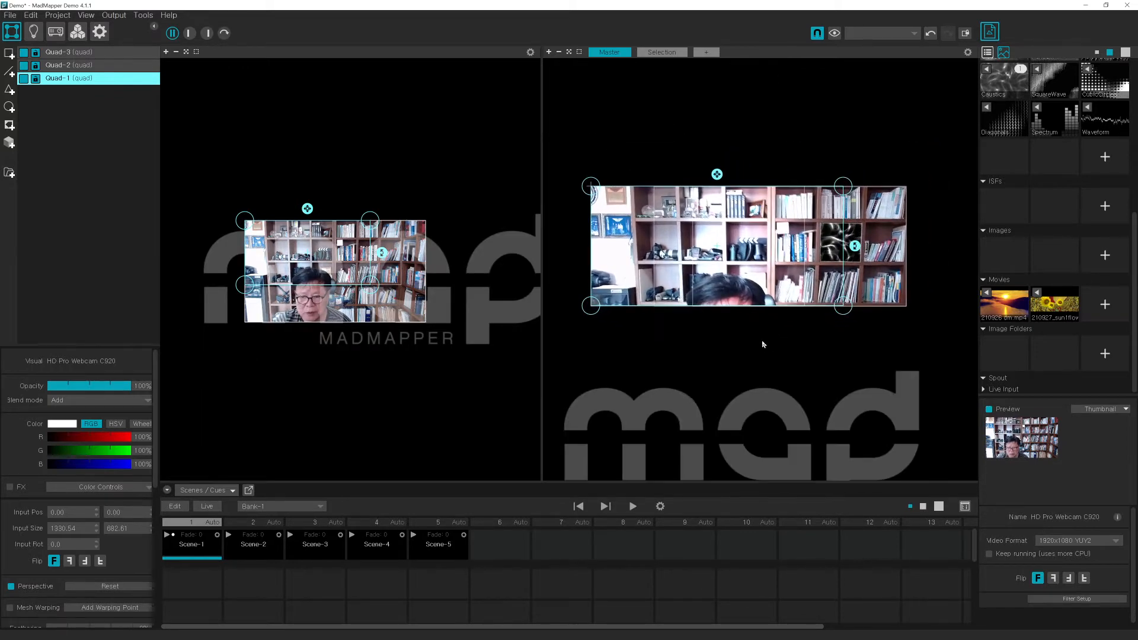
{"action": "scroll", "coordinate": [761, 345], "scroll_direction": "up", "scroll_amount": 2}
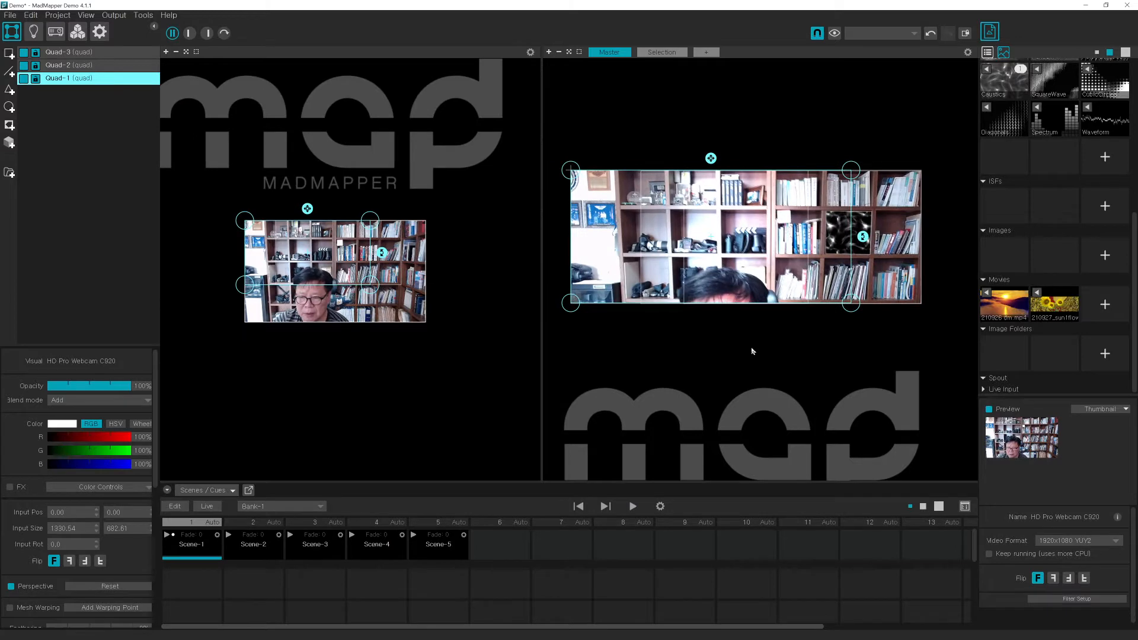
- Compare the areas covered by Quad-2 and Quad-1 on the master output, leaving Quad-1 selected
{"action": "left_click", "coordinate": [886, 210]}
{"action": "left_click", "coordinate": [611, 226]}
{"action": "left_click", "coordinate": [896, 235]}
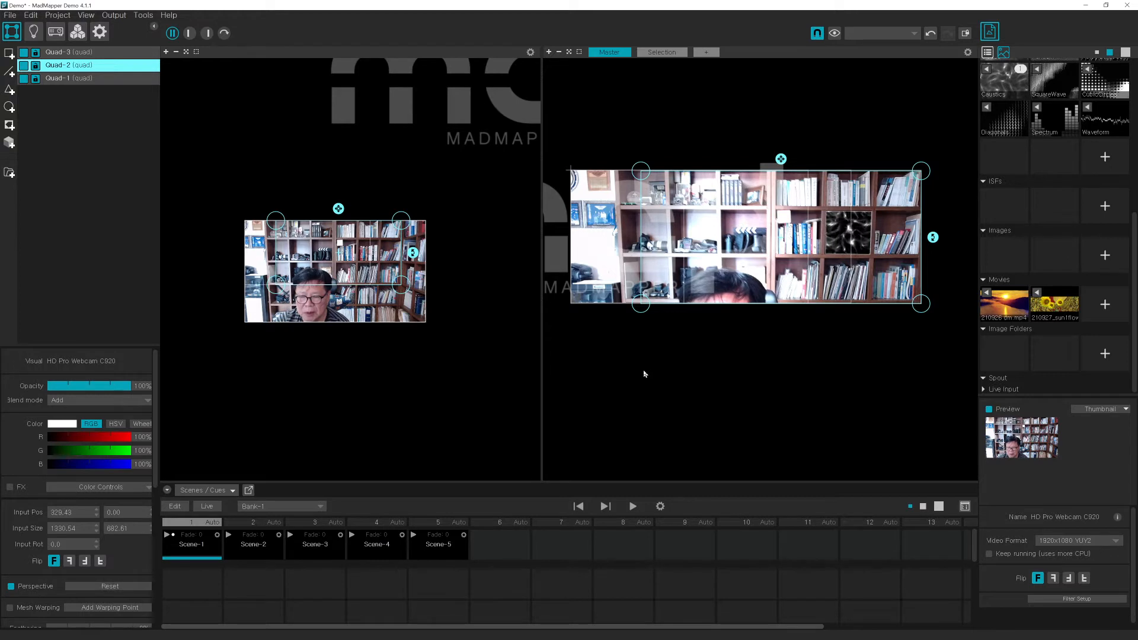
{"action": "left_click", "coordinate": [600, 286]}
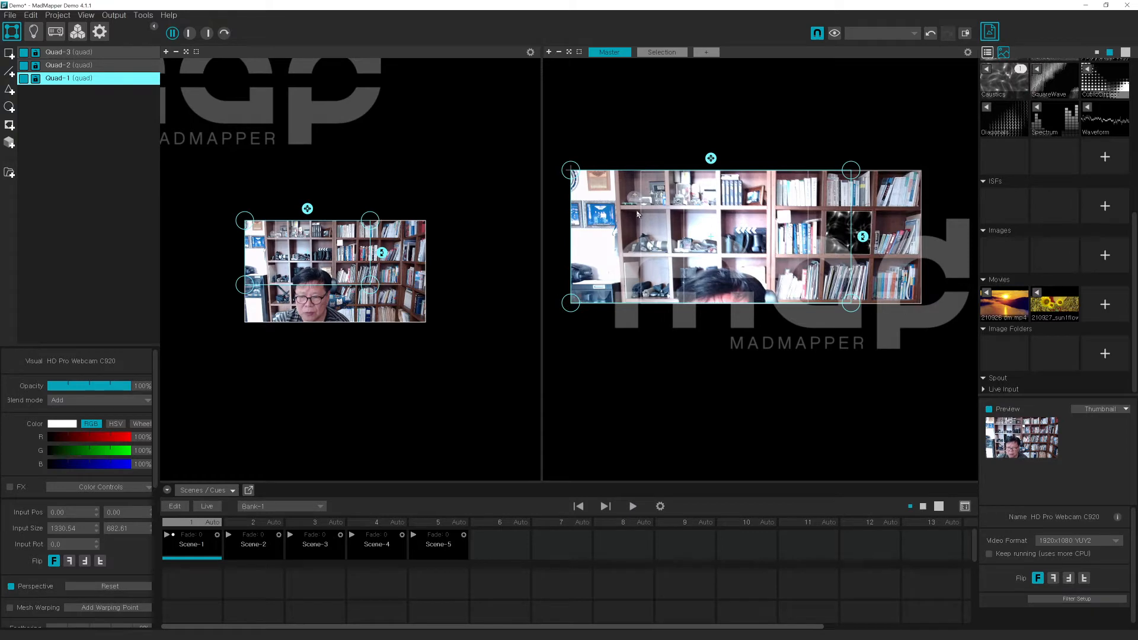
- Select Quad-2, drop Quad-1 below it in the master output, return Quad-1 to its original place, and clear the selection
{"action": "left_click", "coordinate": [888, 223]}
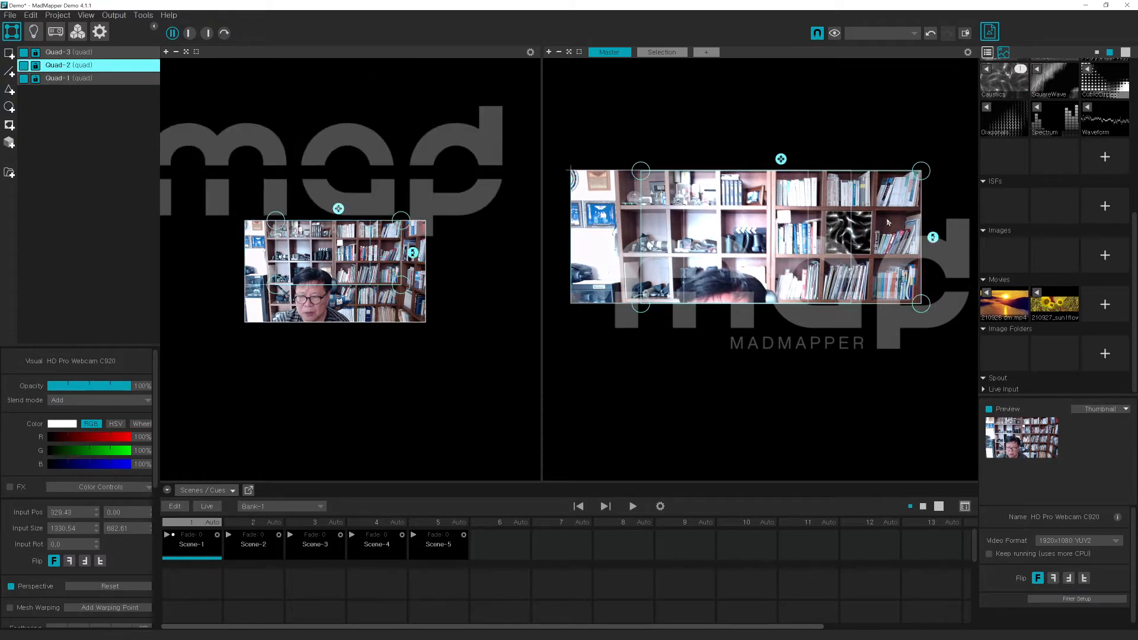
{"action": "left_click", "coordinate": [599, 230]}
{"action": "left_click_drag", "start_coordinate": [607, 223], "coordinate": [632, 323]}
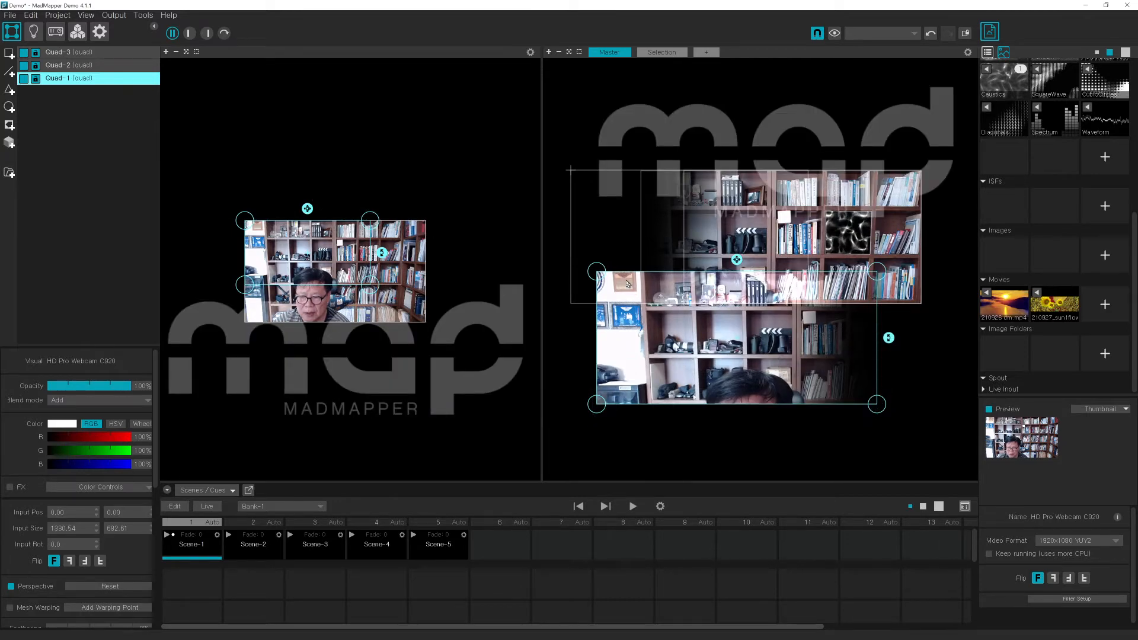
{"action": "left_click_drag", "start_coordinate": [628, 283], "coordinate": [603, 183]}
{"action": "left_click", "coordinate": [656, 341]}
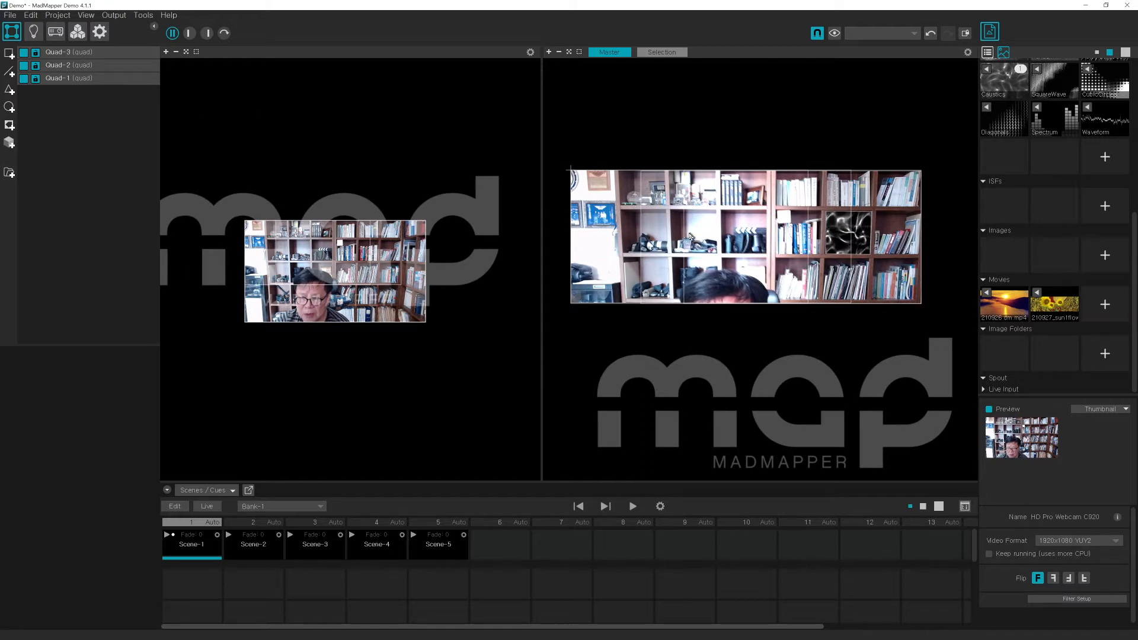
- Separate Quad-1 from Quad-2 again to expose both blended edges, realign it with the master output's upper-left origin, and deselect it
{"action": "left_click_drag", "start_coordinate": [616, 233], "coordinate": [616, 318]}
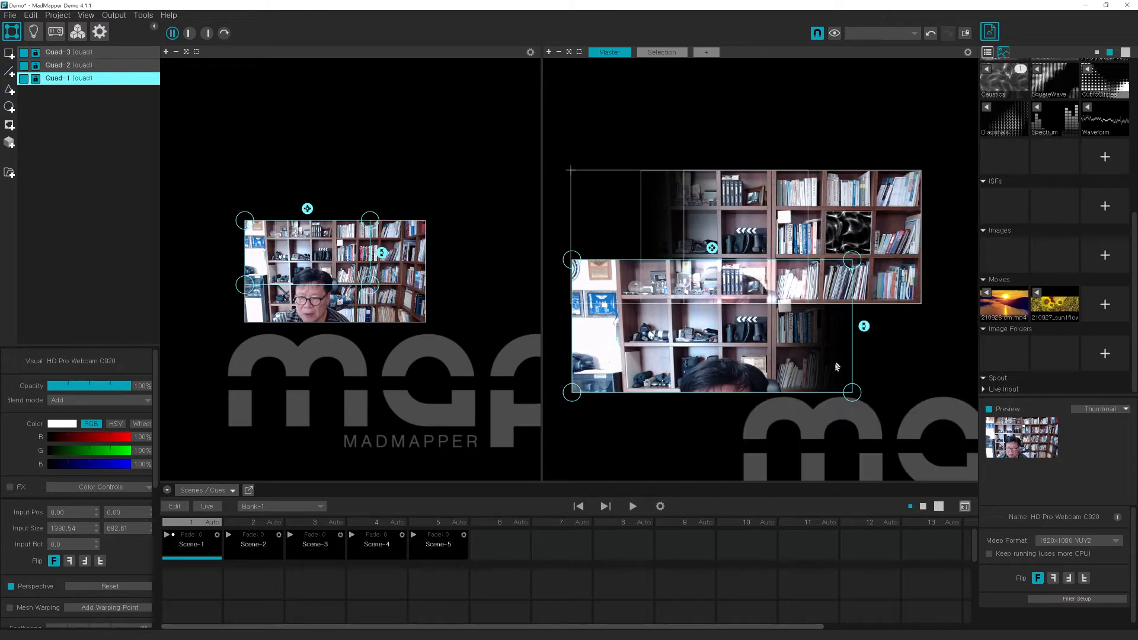
{"action": "left_click_drag", "start_coordinate": [833, 369], "coordinate": [782, 409]}
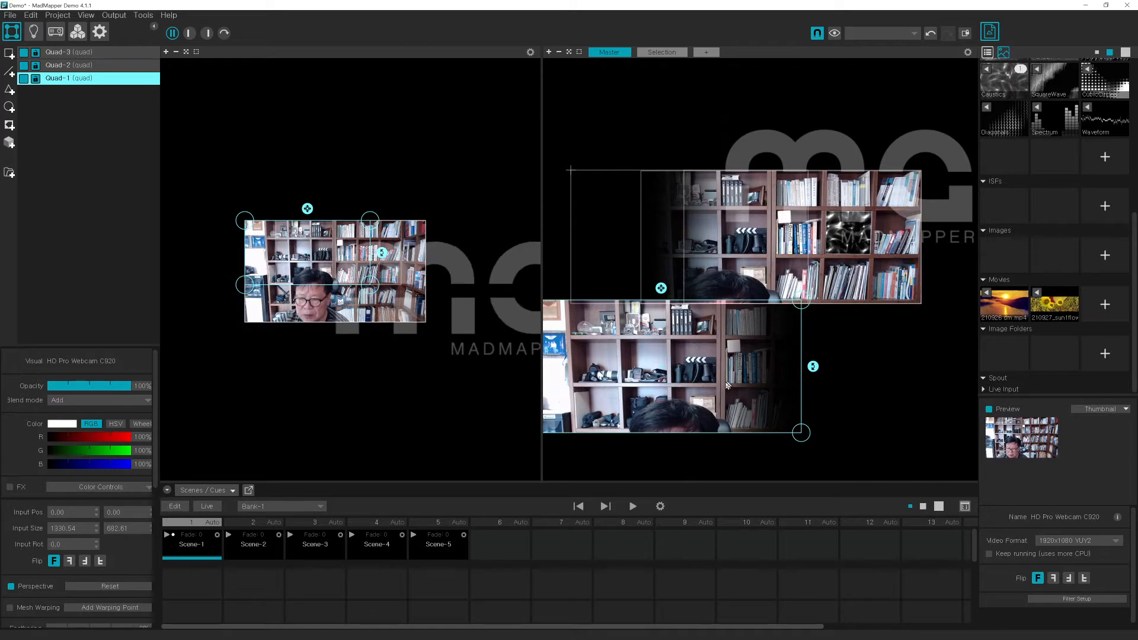
{"action": "left_click_drag", "start_coordinate": [706, 384], "coordinate": [761, 256]}
{"action": "left_click", "coordinate": [747, 364]}
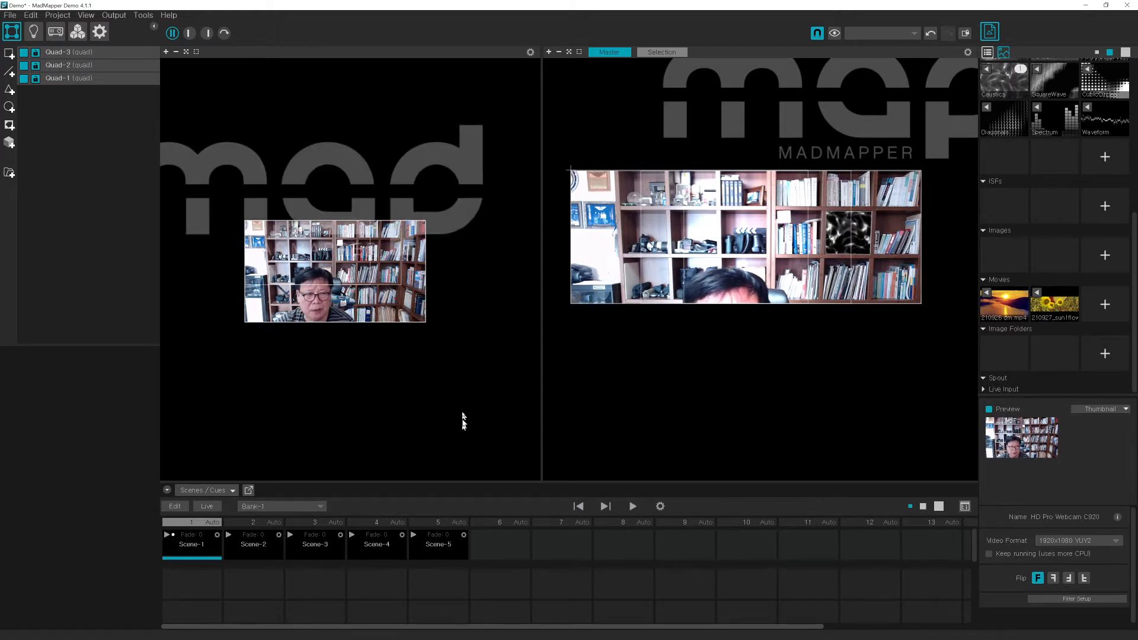
- Switch to the outputs workspace and compare the areas covered by Projector-2 and Projector-1 on the combined image
{"action": "left_click", "coordinate": [56, 32]}
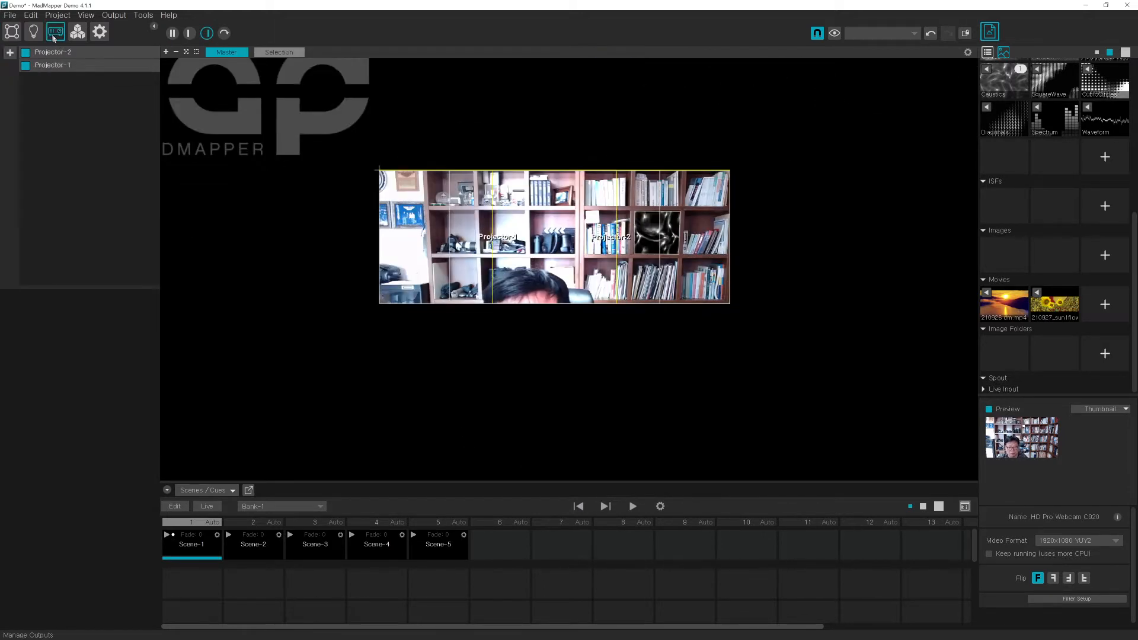
{"action": "left_click", "coordinate": [536, 288]}
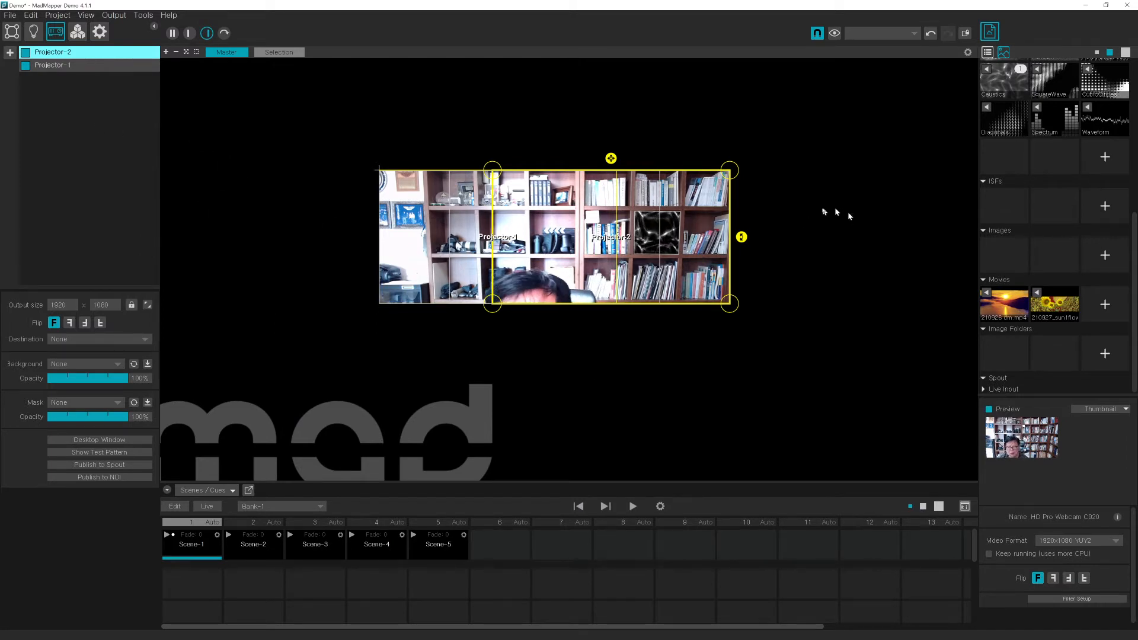
{"action": "left_click", "coordinate": [53, 65]}
{"action": "left_click", "coordinate": [54, 52]}
{"action": "left_click", "coordinate": [52, 64]}
{"action": "left_click", "coordinate": [54, 53]}
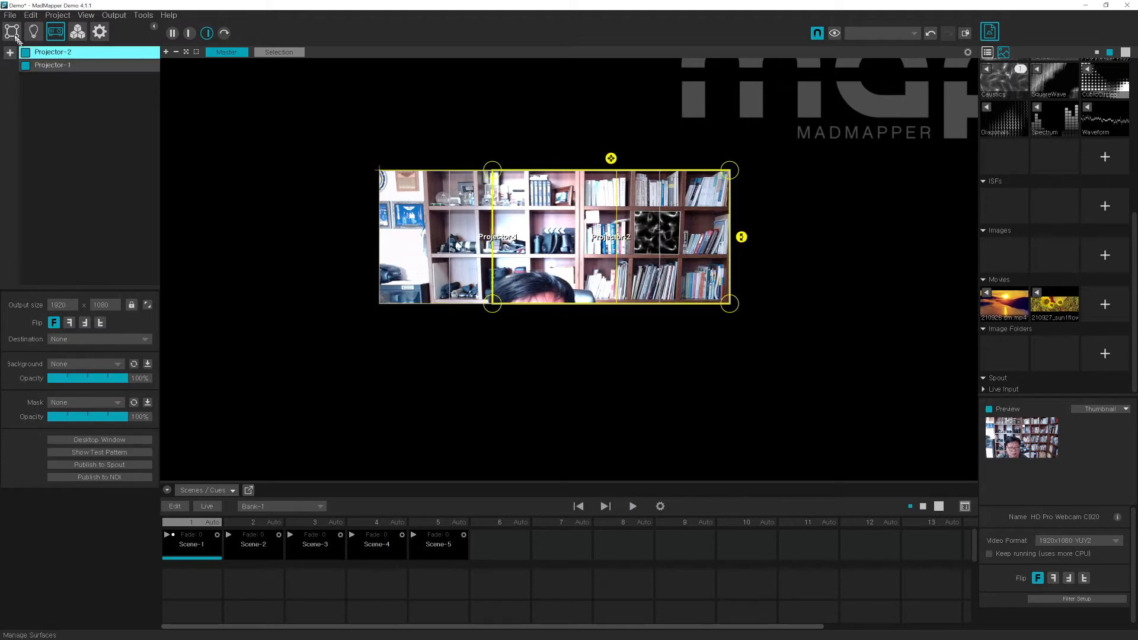
- Return to the surfaces workspace and inspect the master output areas of Quad-1 and Quad-2
{"action": "left_click", "coordinate": [12, 35]}
{"action": "scroll", "coordinate": [294, 274], "scroll_direction": "down", "scroll_amount": 5}
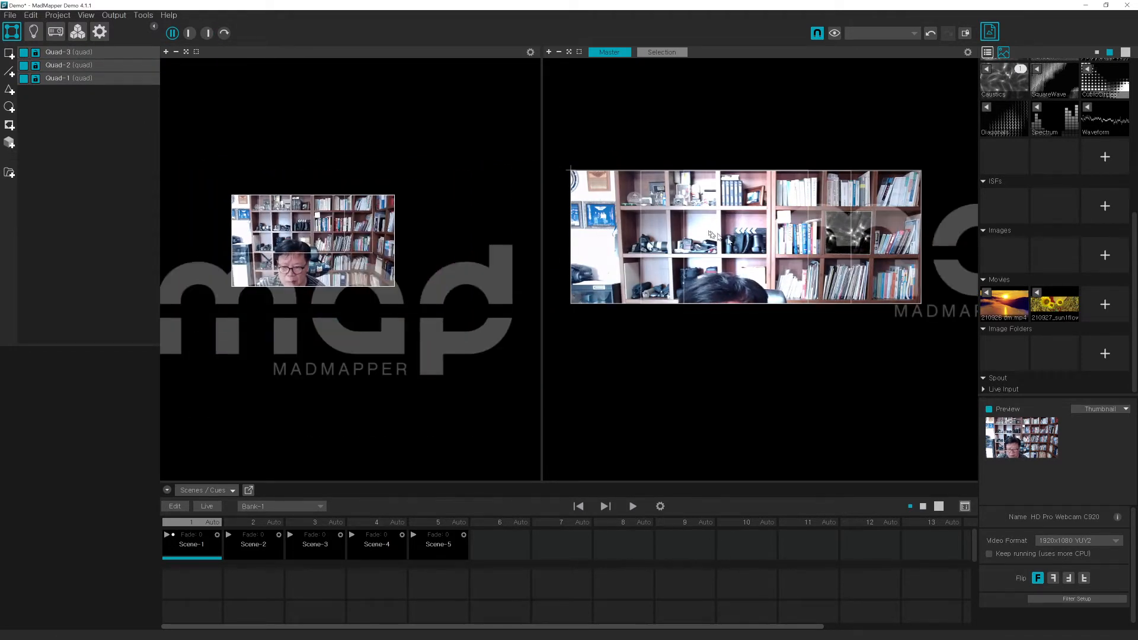
{"action": "left_click", "coordinate": [609, 226]}
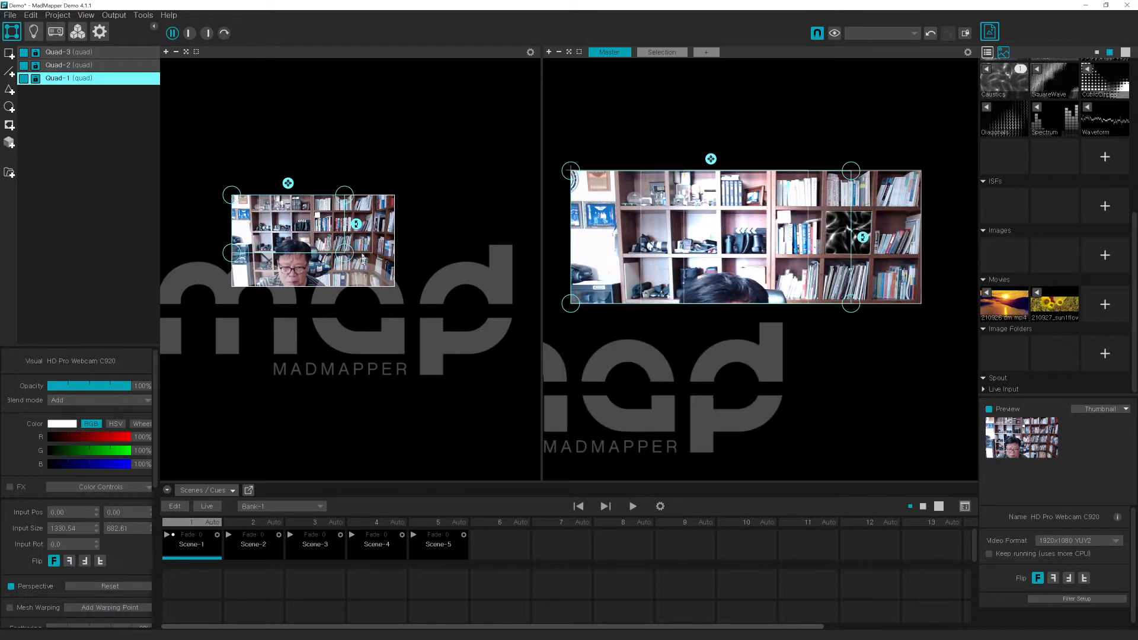
{"action": "left_click", "coordinate": [83, 65]}
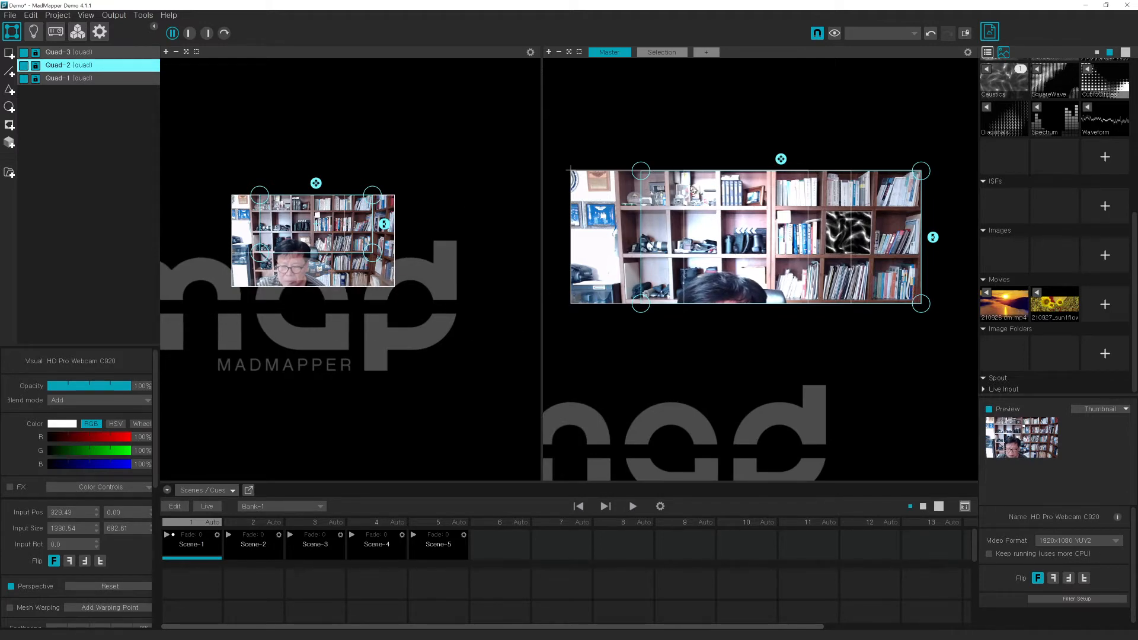
- Alternate between Quad-1 and Quad-2 on the webcam input image to compare the portions they sample, ending on Quad-2
{"action": "left_click", "coordinate": [244, 215]}
{"action": "left_click", "coordinate": [363, 222]}
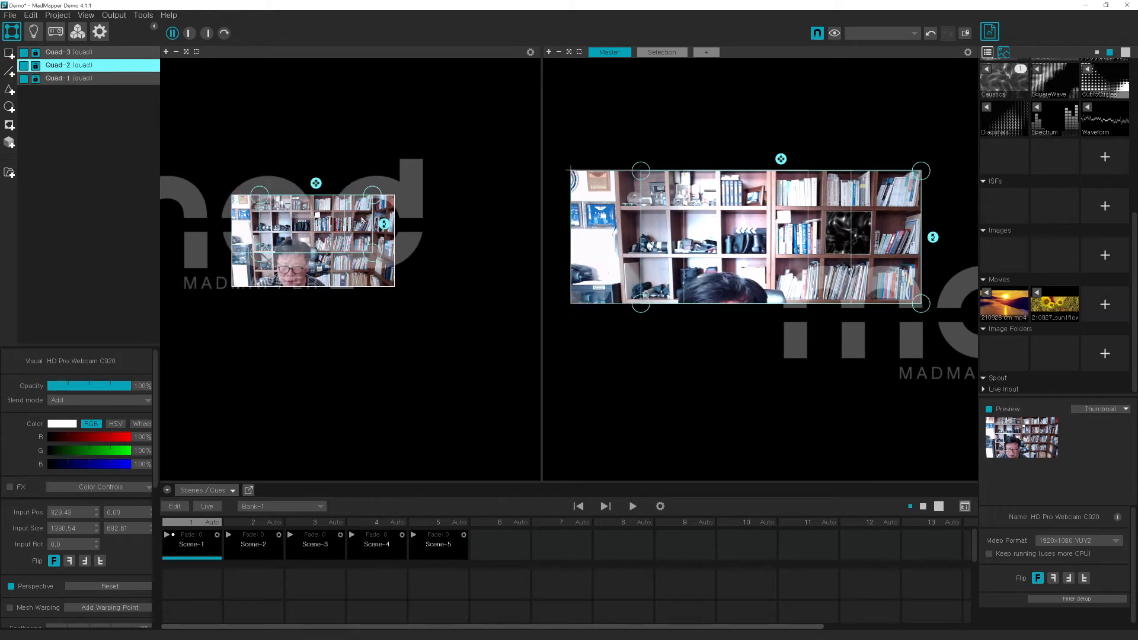
{"action": "left_click", "coordinate": [244, 217]}
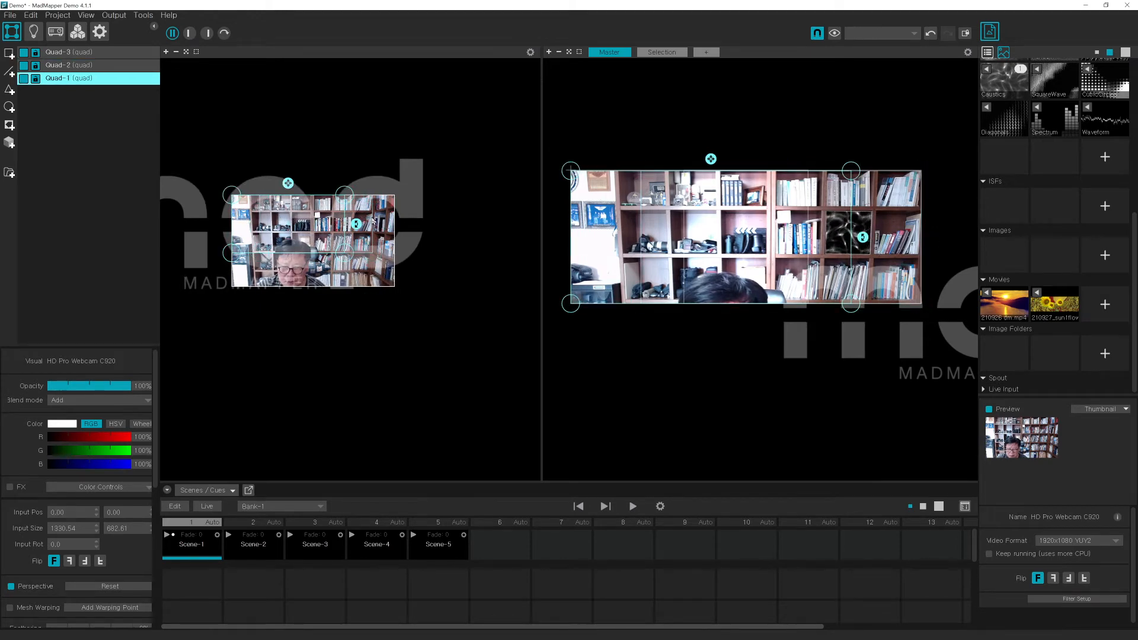
{"action": "left_click", "coordinate": [372, 219]}
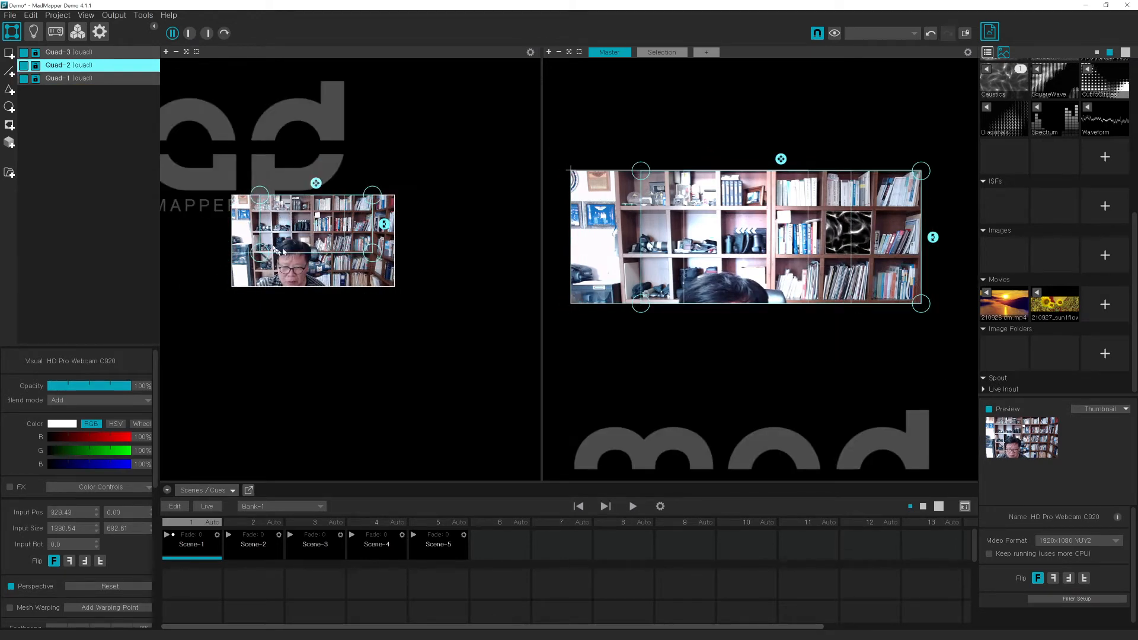
{"action": "left_click", "coordinate": [240, 227]}
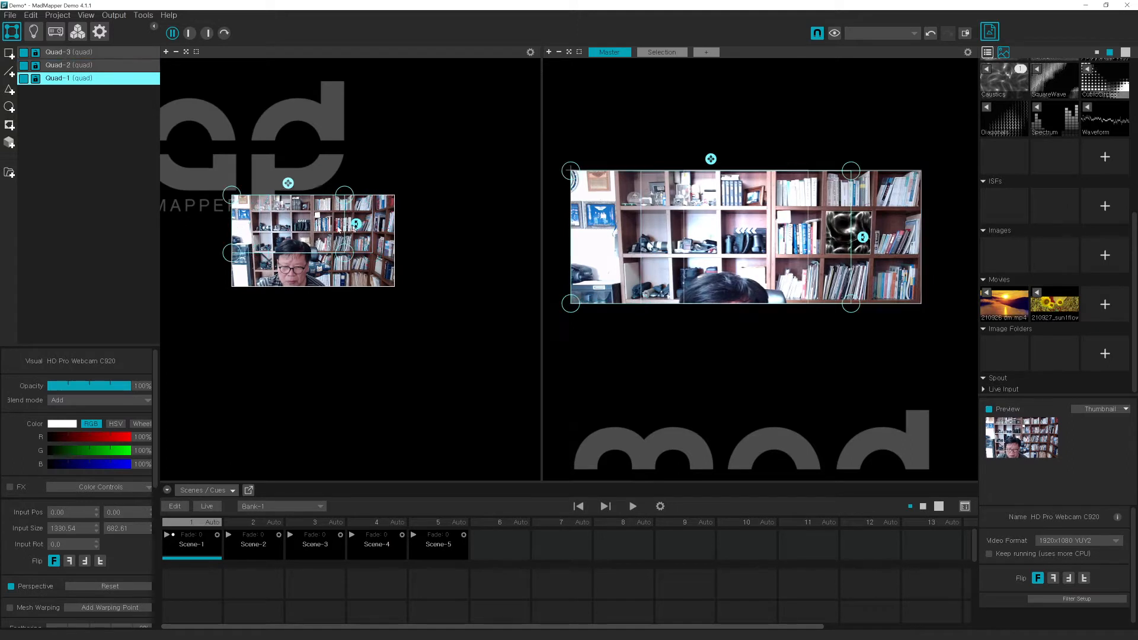
{"action": "left_click", "coordinate": [370, 222]}
{"action": "left_click_drag", "start_coordinate": [362, 217], "coordinate": [362, 216]}
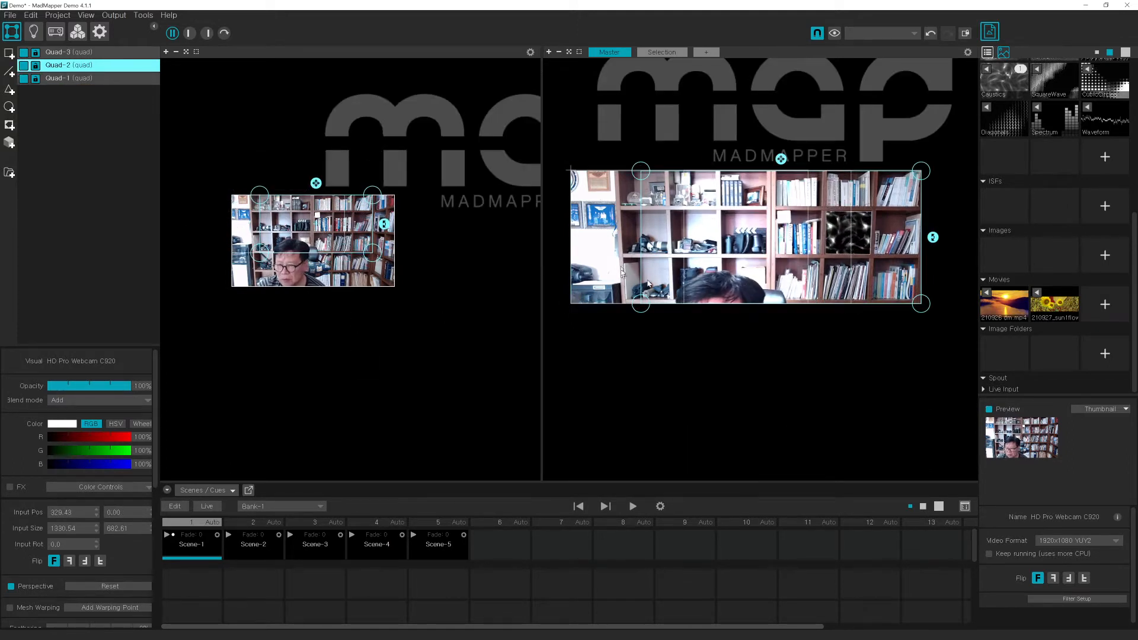
- Hide and show Quad-2 repeatedly to check its contribution to the master output, leaving it visible
{"action": "left_click", "coordinate": [24, 67]}
{"action": "left_click", "coordinate": [25, 67]}
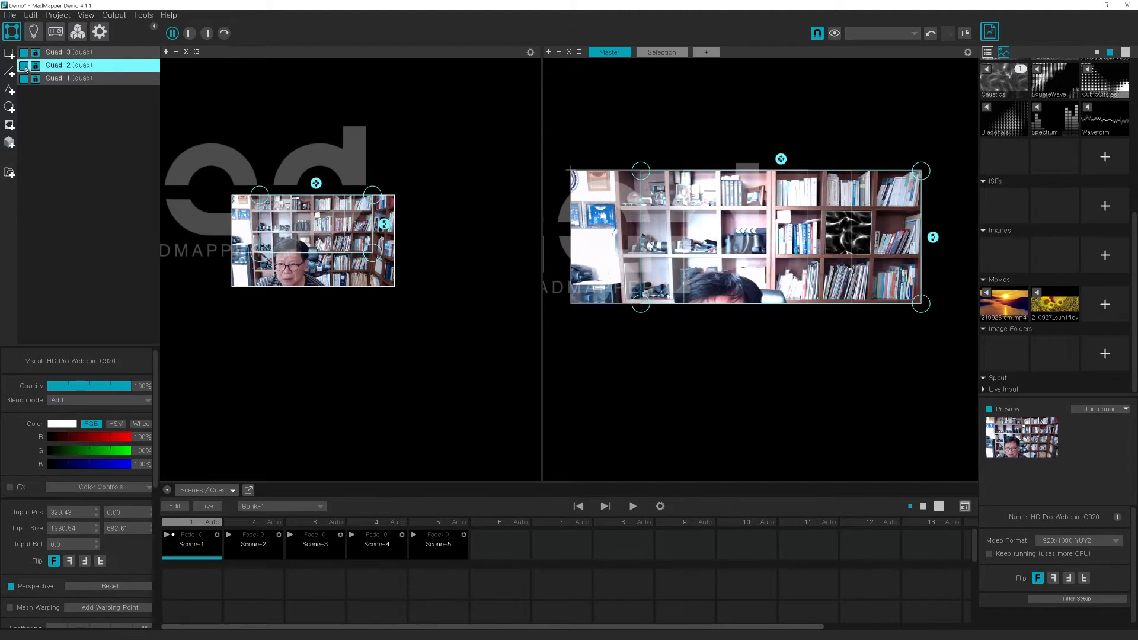
{"action": "left_click", "coordinate": [25, 66]}
{"action": "left_click", "coordinate": [25, 66]}
{"action": "left_click", "coordinate": [24, 66]}
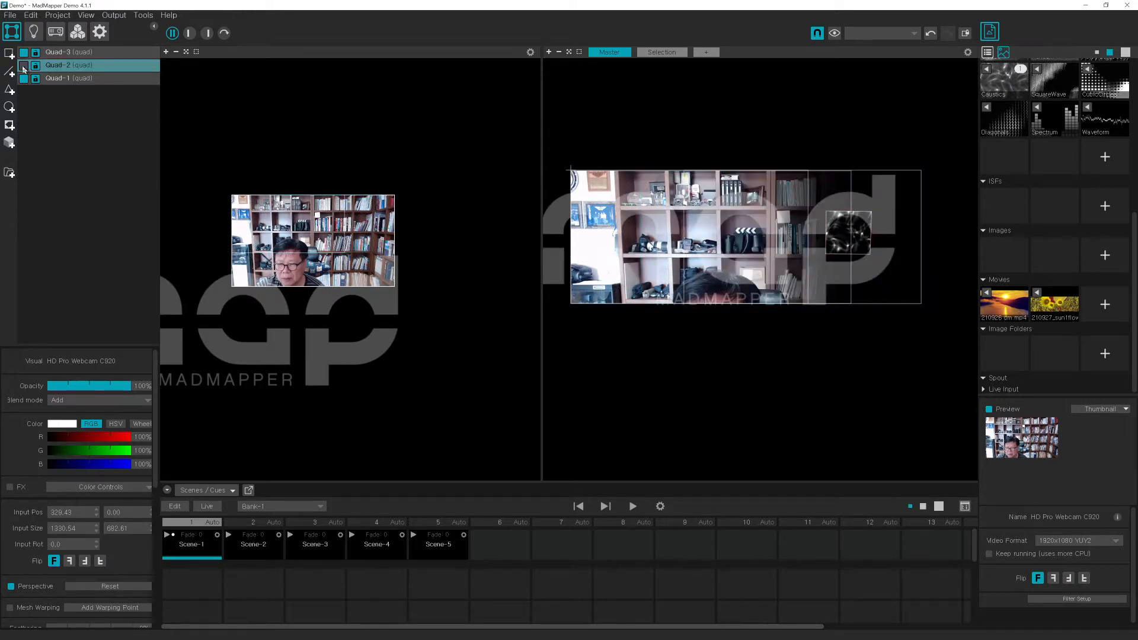
{"action": "left_click", "coordinate": [24, 66]}
- Hide Quad-1 and Quad-2 to inspect the master output without them, and make both surfaces visible again
{"action": "left_click", "coordinate": [23, 81]}
{"action": "left_click", "coordinate": [23, 81]}
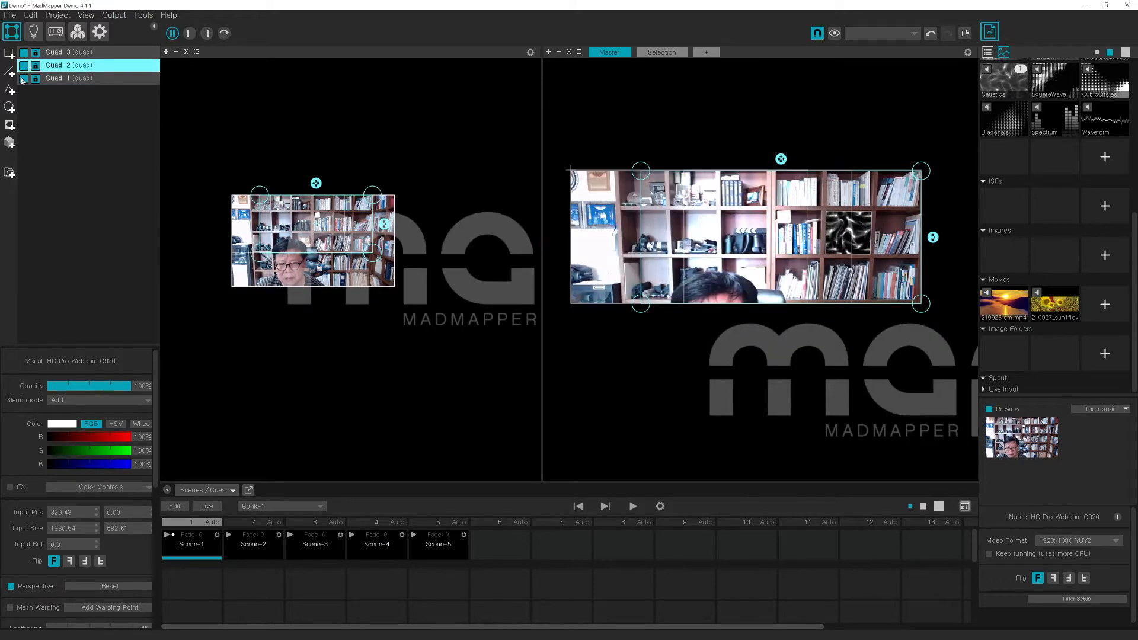
{"action": "left_click", "coordinate": [22, 81]}
{"action": "left_click", "coordinate": [24, 66]}
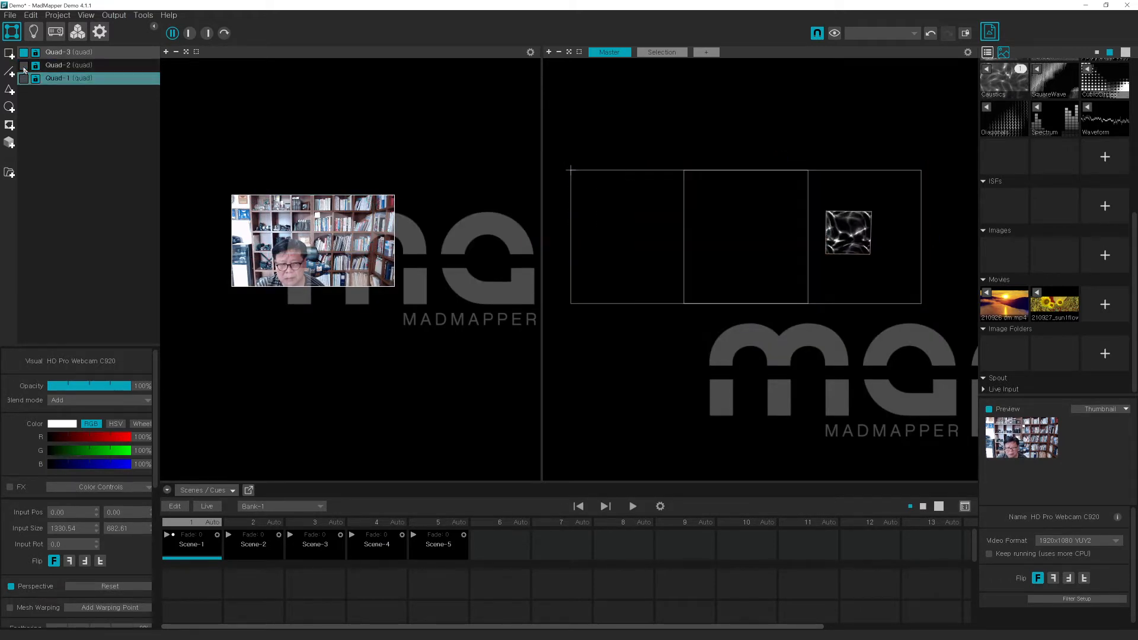
{"action": "left_click", "coordinate": [24, 67]}
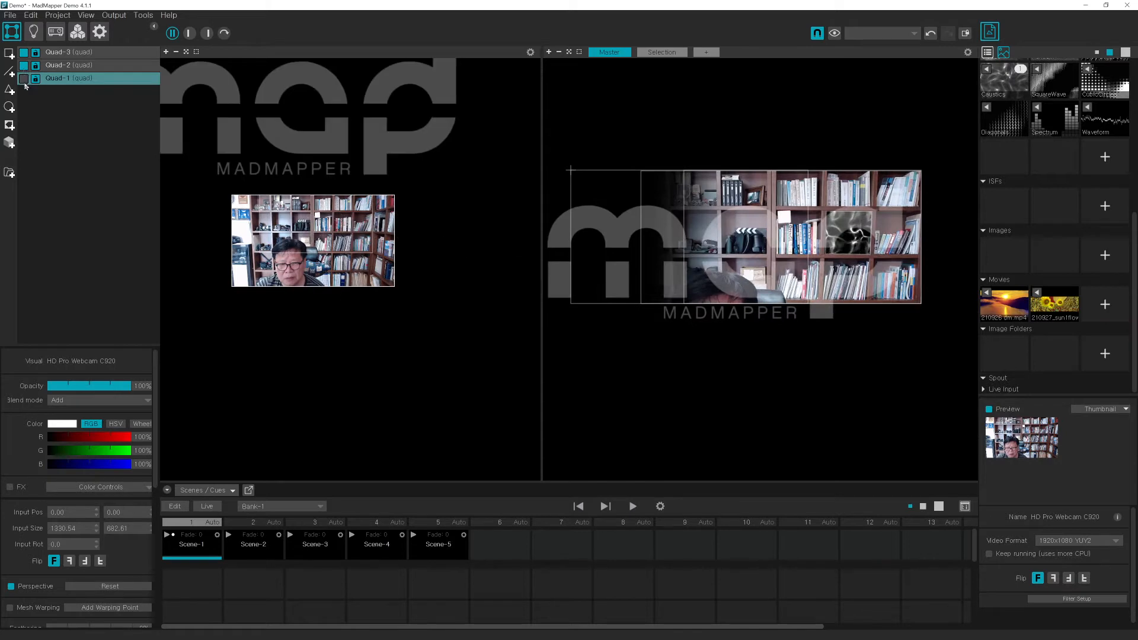
{"action": "left_click", "coordinate": [24, 79]}
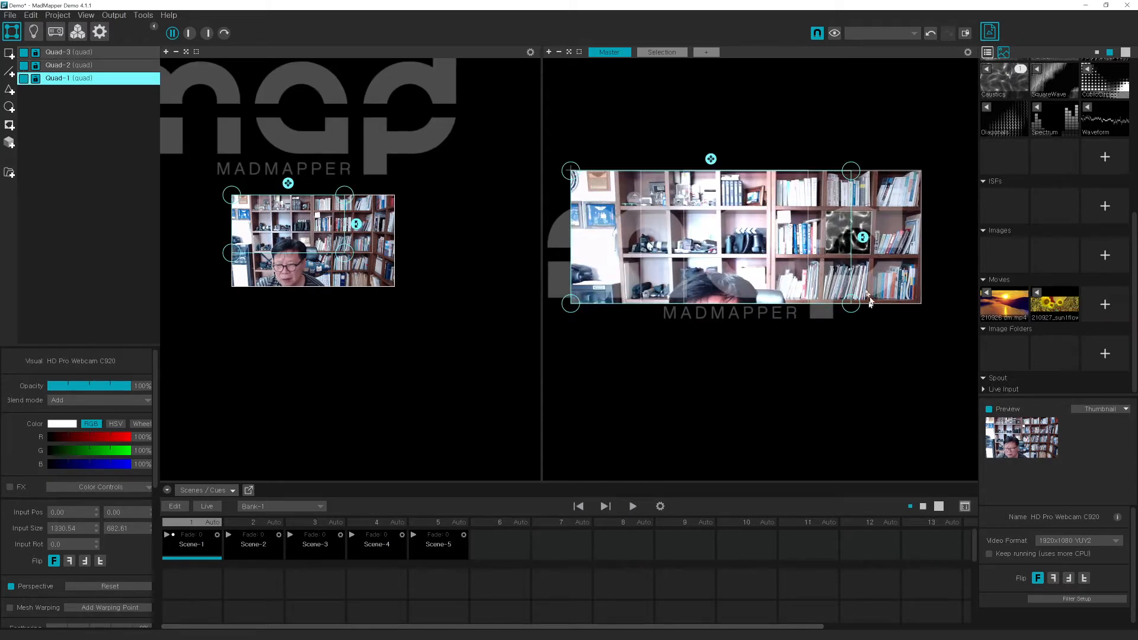
- Select the Caustics surface Quad-3 and hide and show it to check its place in the master output
{"action": "left_click", "coordinate": [855, 231]}
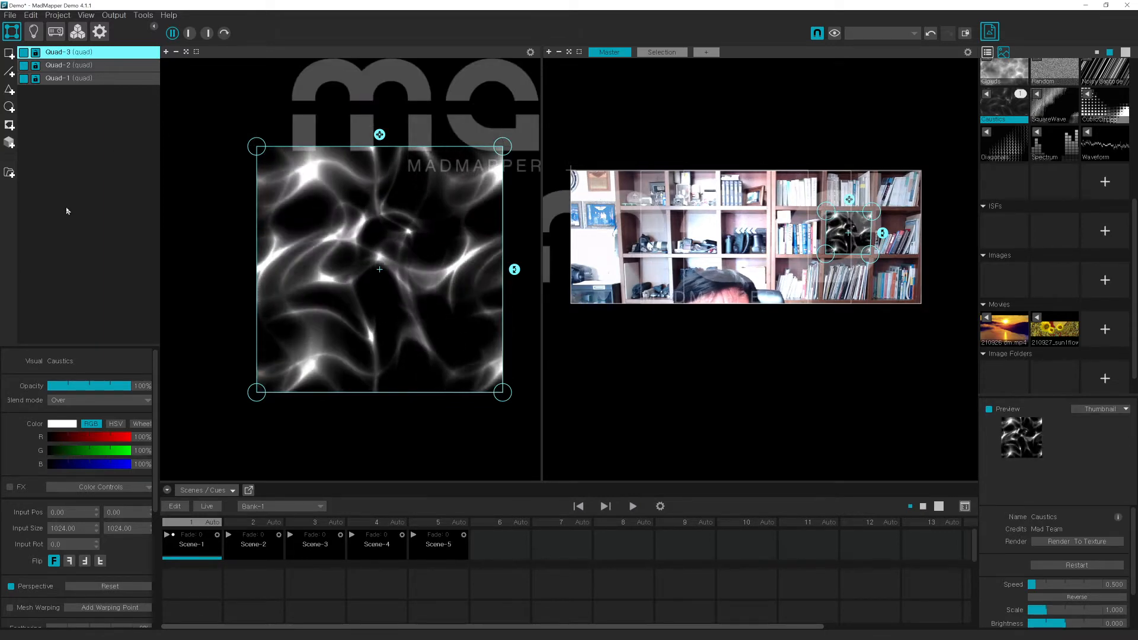
{"action": "left_click", "coordinate": [24, 52]}
{"action": "left_click", "coordinate": [25, 52]}
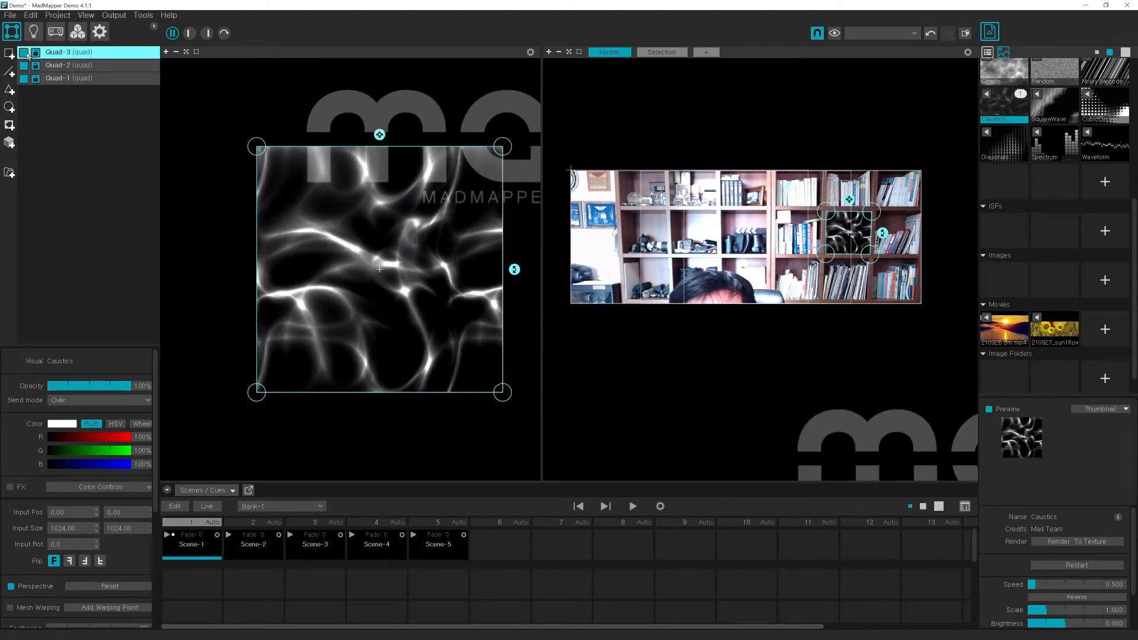
- Compare the webcam input regions used by Quad-2 and Quad-1 with the whole input image in view, leaving Quad-1 selected
{"action": "left_click", "coordinate": [58, 69]}
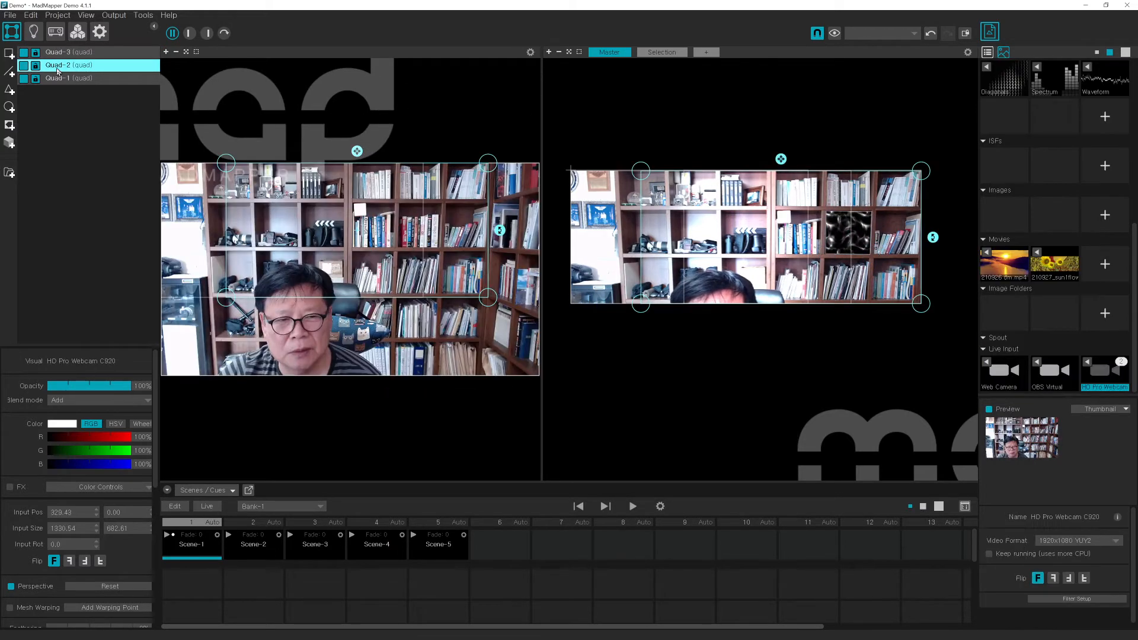
{"action": "left_click", "coordinate": [63, 79]}
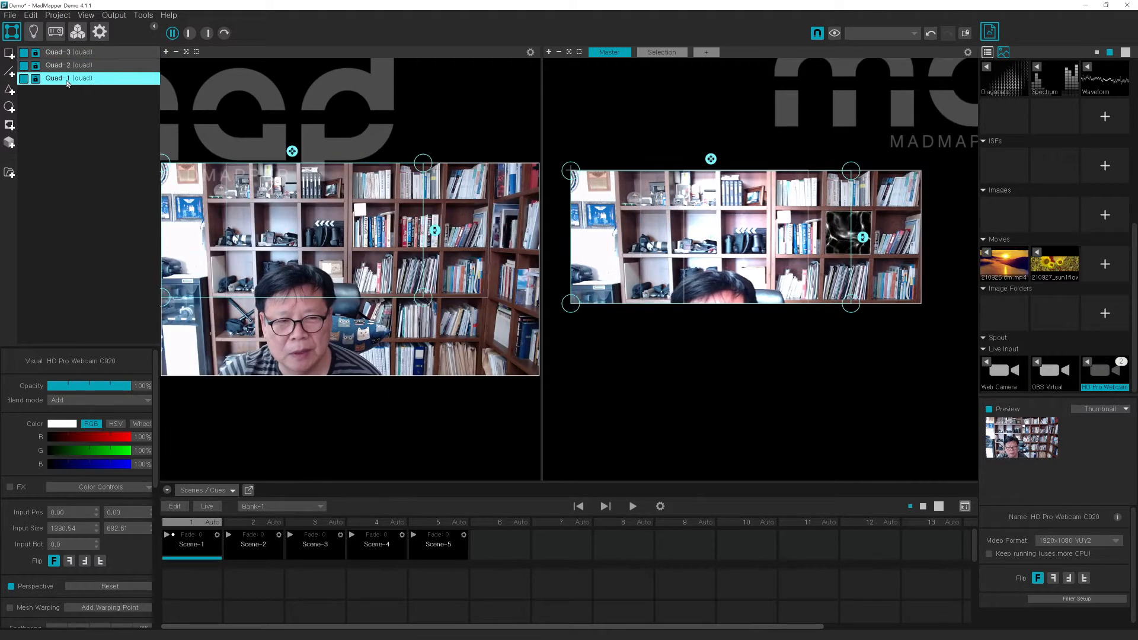
{"action": "scroll", "coordinate": [323, 246], "scroll_direction": "down", "scroll_amount": 3}
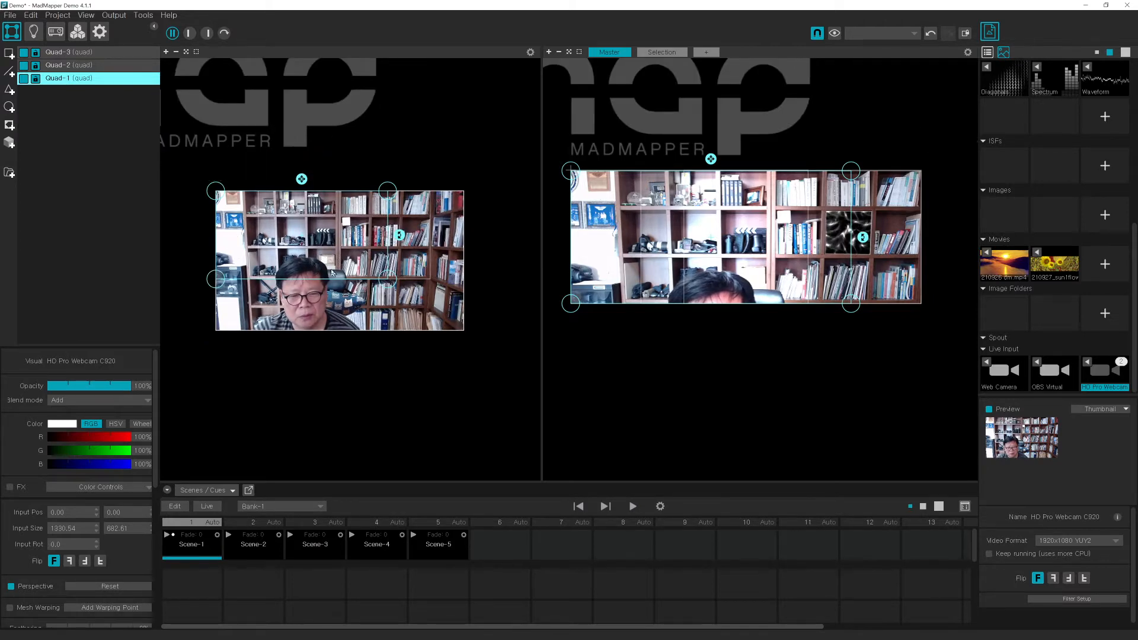
{"action": "left_click", "coordinate": [72, 66]}
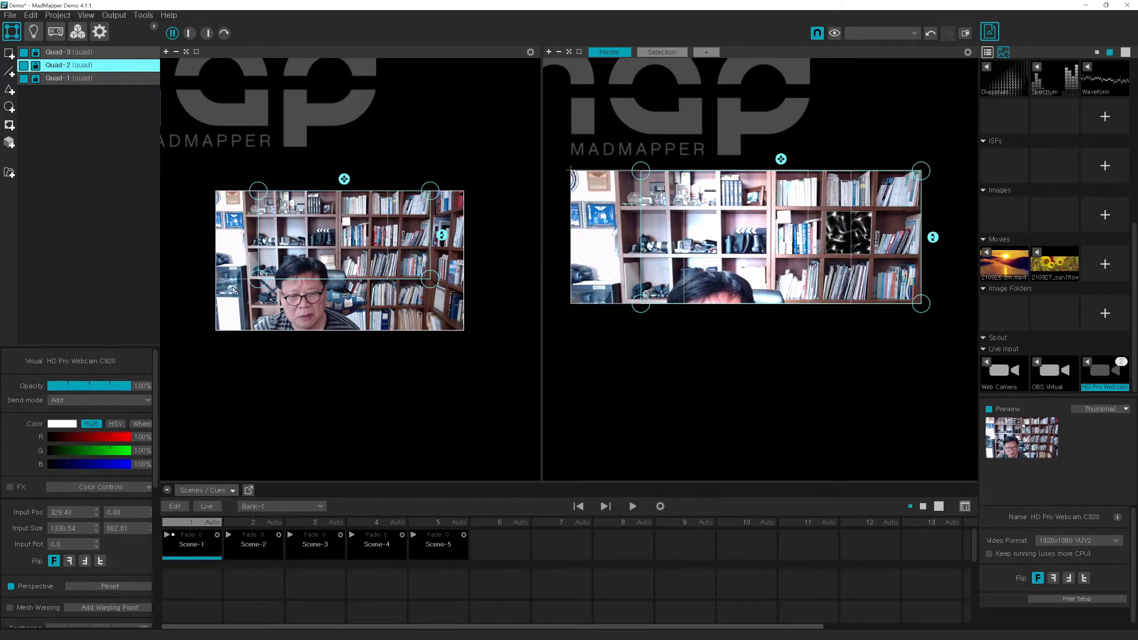
{"action": "scroll", "coordinate": [386, 279], "scroll_direction": "down", "scroll_amount": 2}
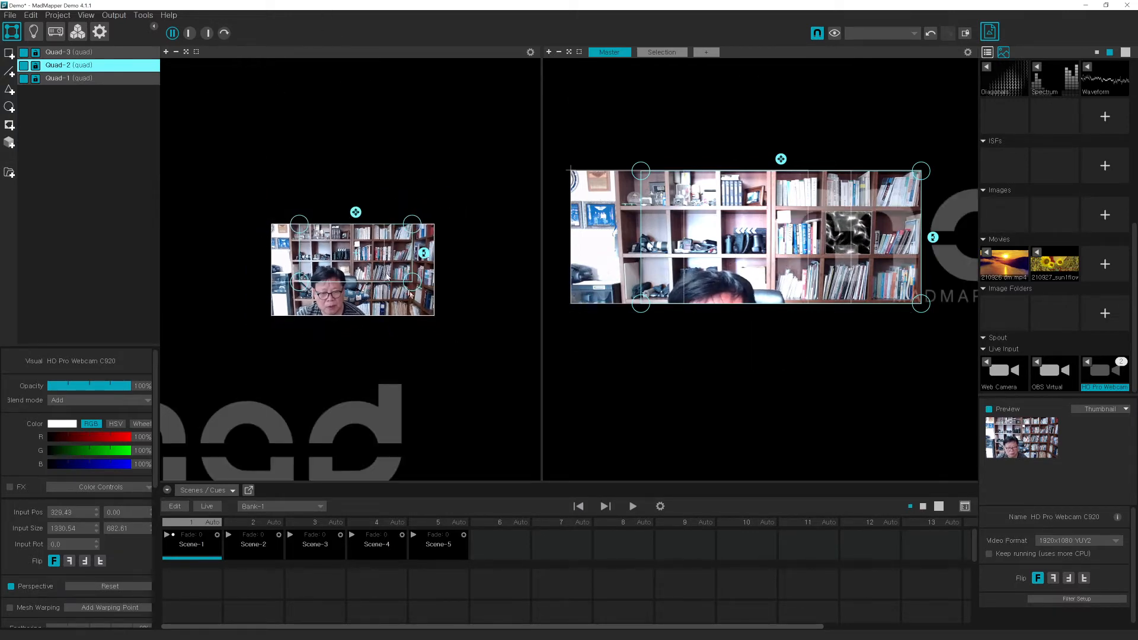
{"action": "left_click", "coordinate": [78, 79]}
{"action": "left_click", "coordinate": [73, 67]}
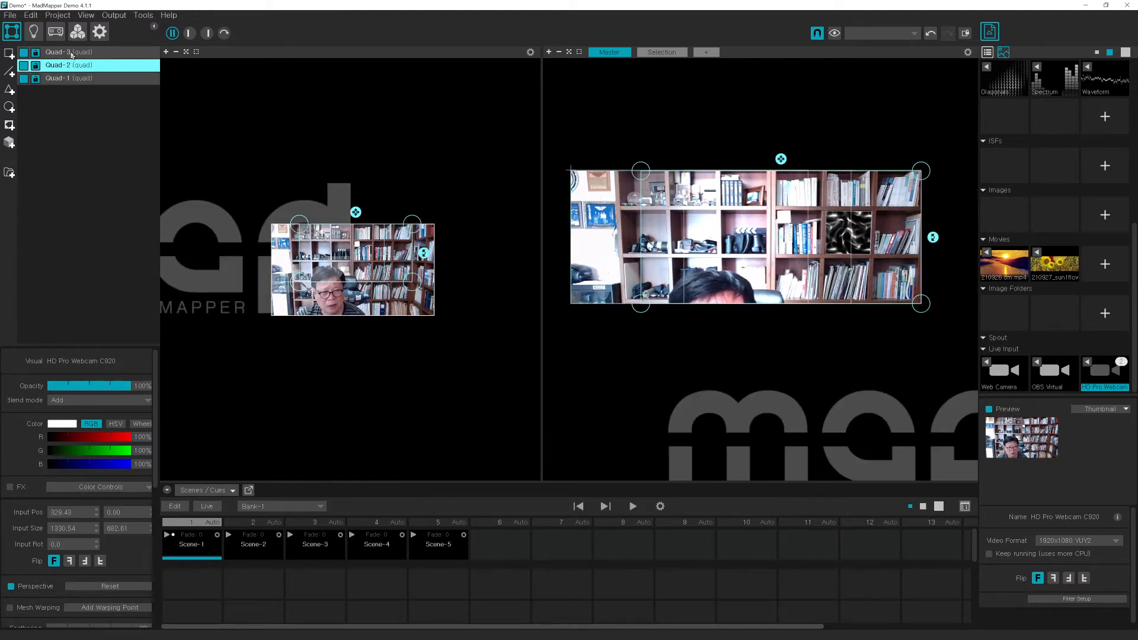
{"action": "left_click", "coordinate": [76, 80]}
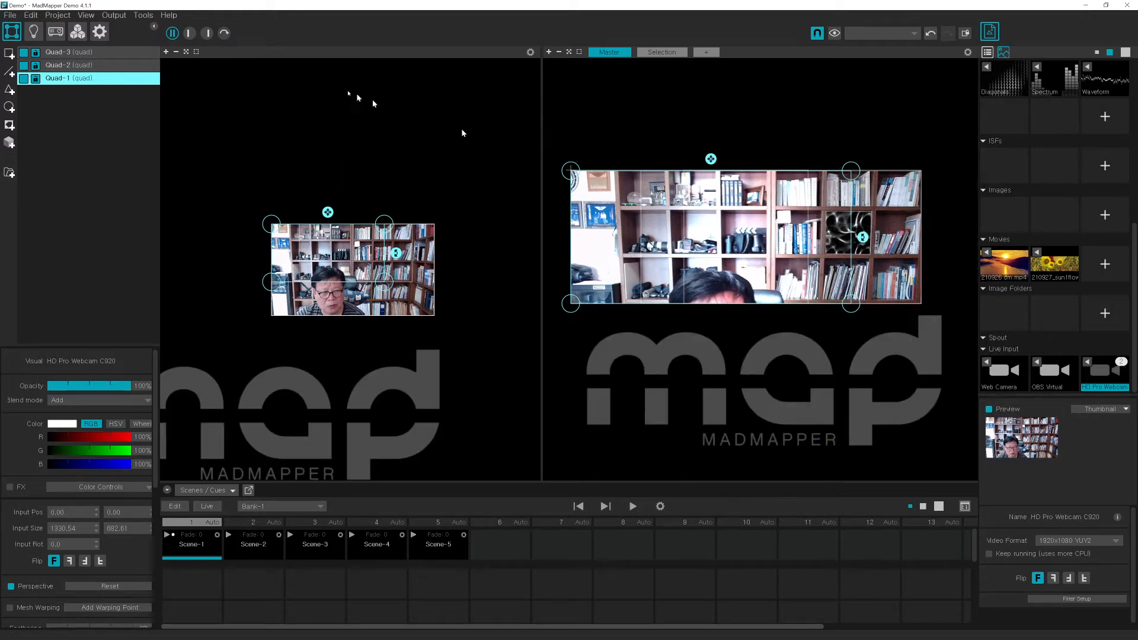
- View the input and the master output each at maximum size, and restore the side-by-side layout with the whole webcam image visible
{"action": "left_click", "coordinate": [190, 33]}
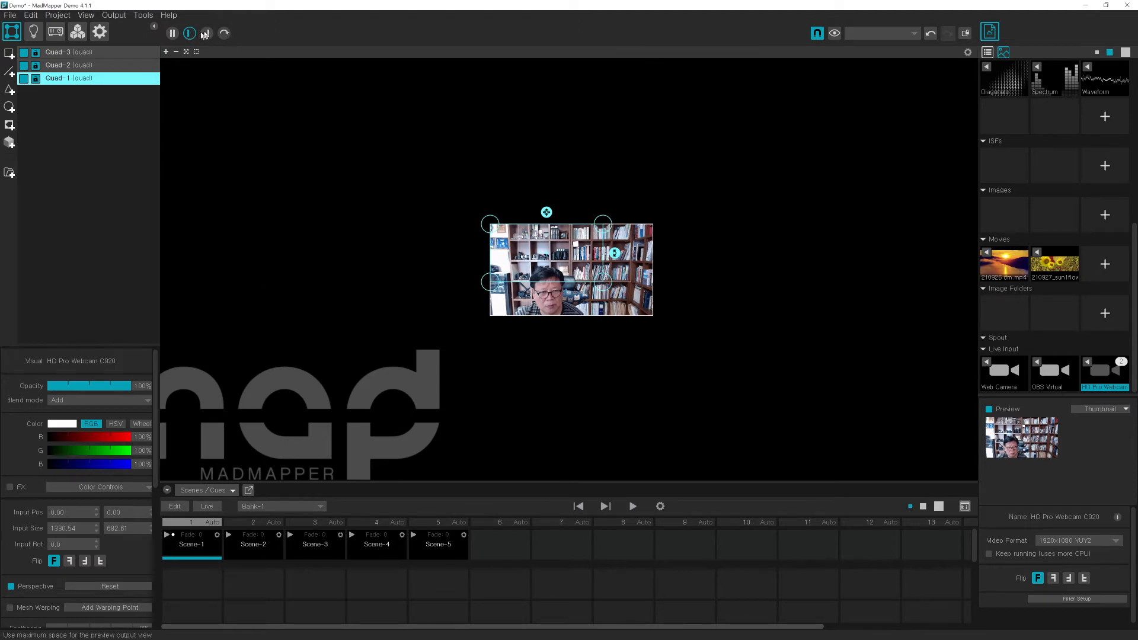
{"action": "left_click", "coordinate": [207, 33]}
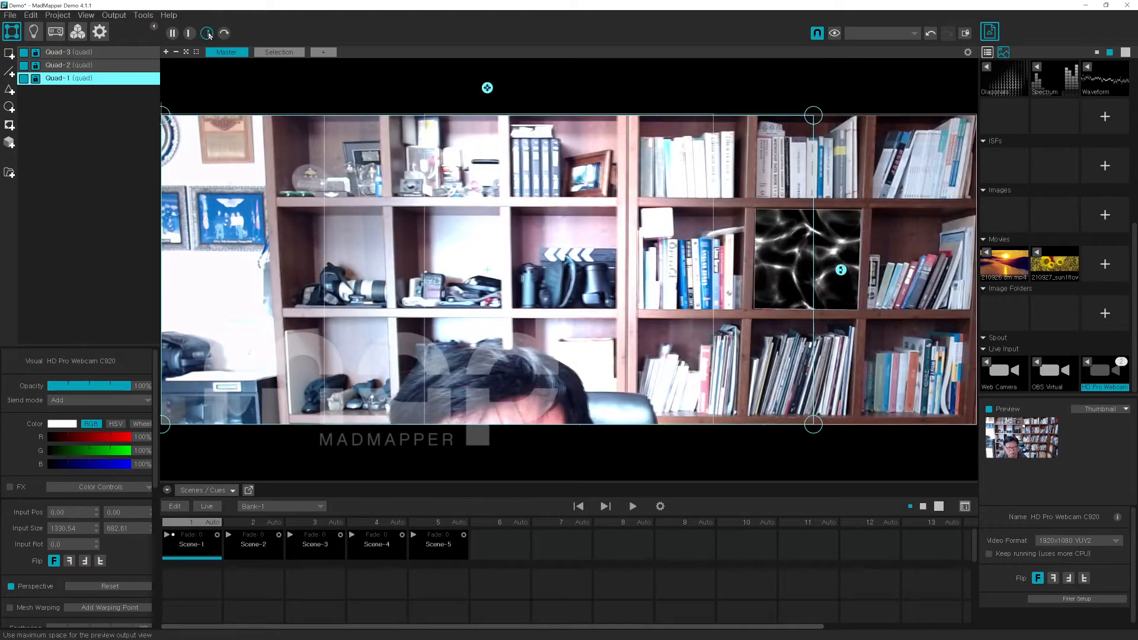
{"action": "left_click", "coordinate": [173, 34]}
{"action": "scroll", "coordinate": [306, 209], "scroll_direction": "down", "scroll_amount": 8}
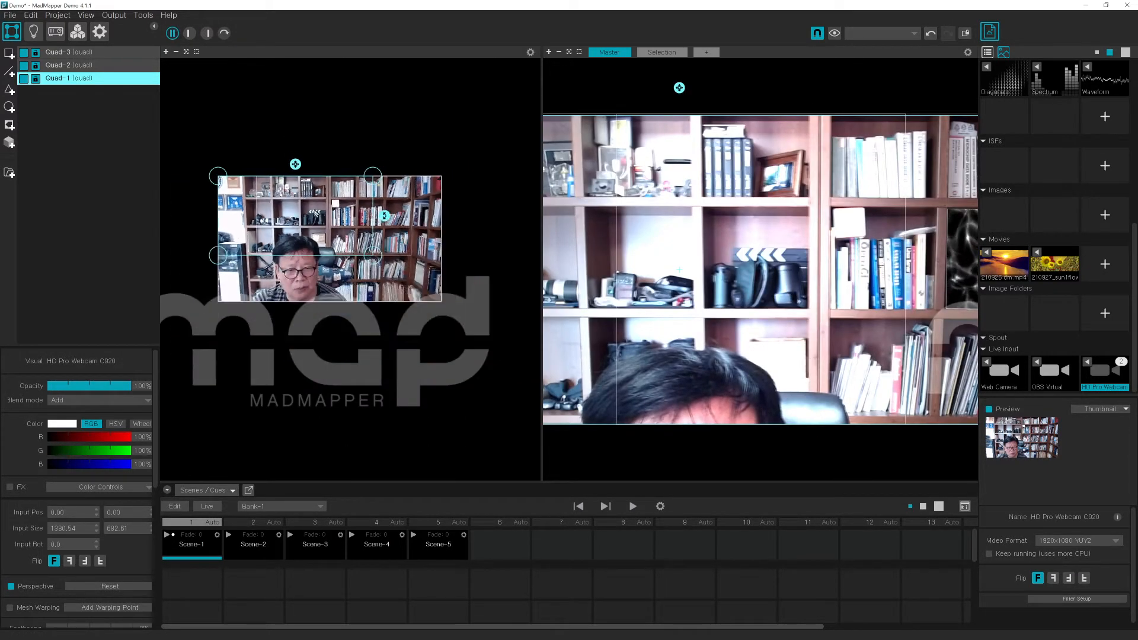
- Compare the webcam input regions and output positions of Quad-2 and Quad-1 with both images fully in view
{"action": "scroll", "coordinate": [670, 294], "scroll_direction": "down", "scroll_amount": 6}
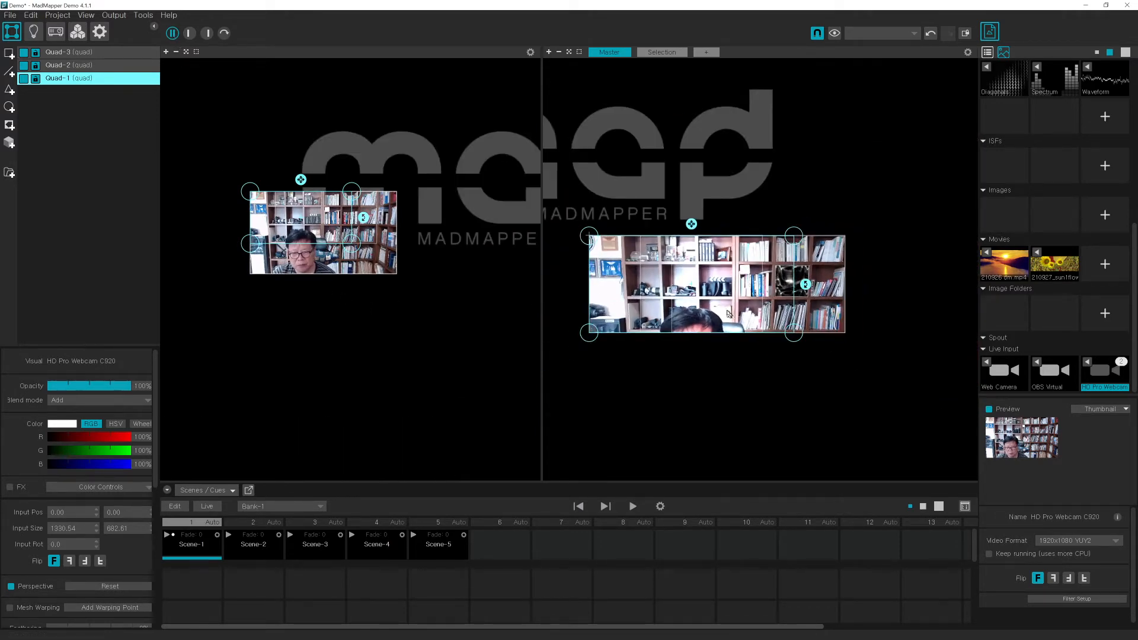
{"action": "left_click", "coordinate": [65, 67]}
{"action": "left_click", "coordinate": [66, 80]}
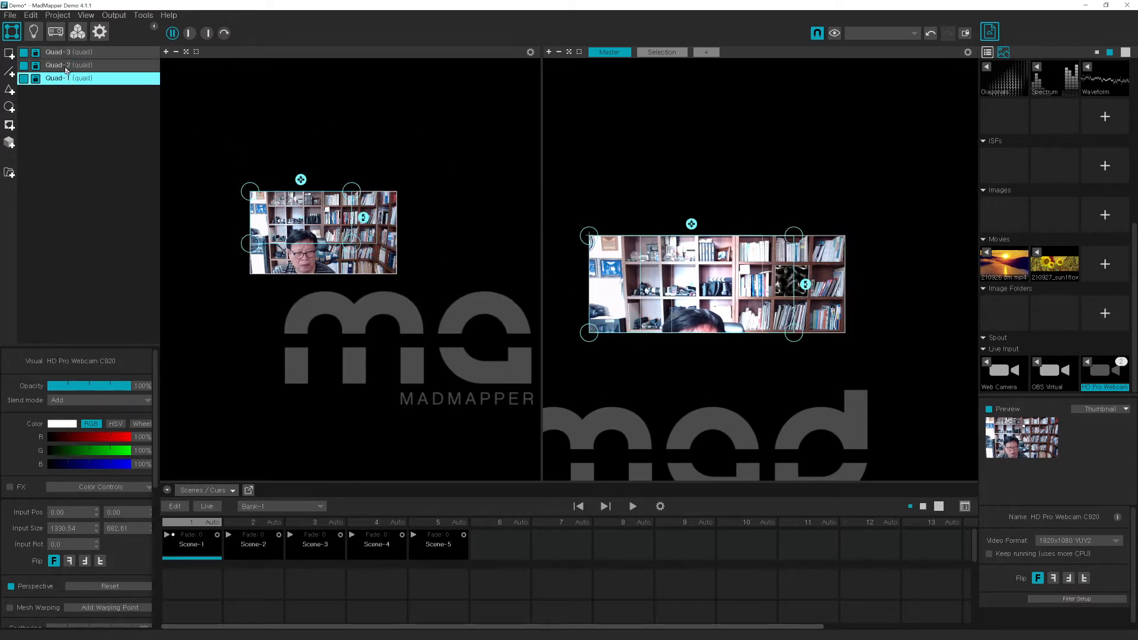
{"action": "left_click", "coordinate": [65, 67]}
{"action": "left_click", "coordinate": [66, 80]}
{"action": "left_click", "coordinate": [65, 66]}
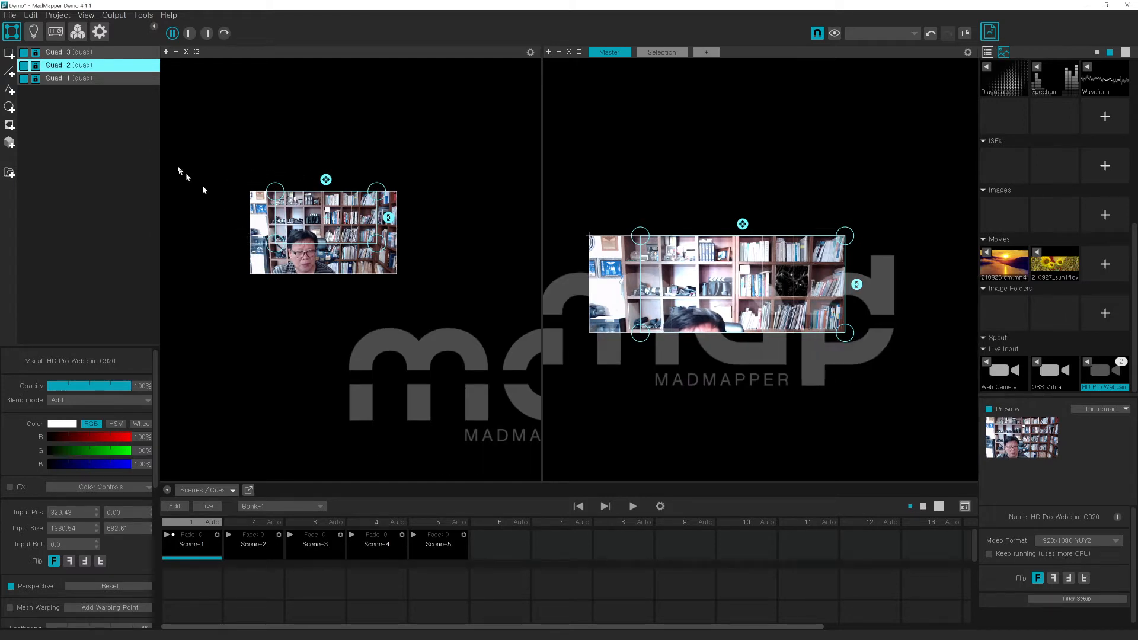
{"action": "left_click", "coordinate": [57, 79]}
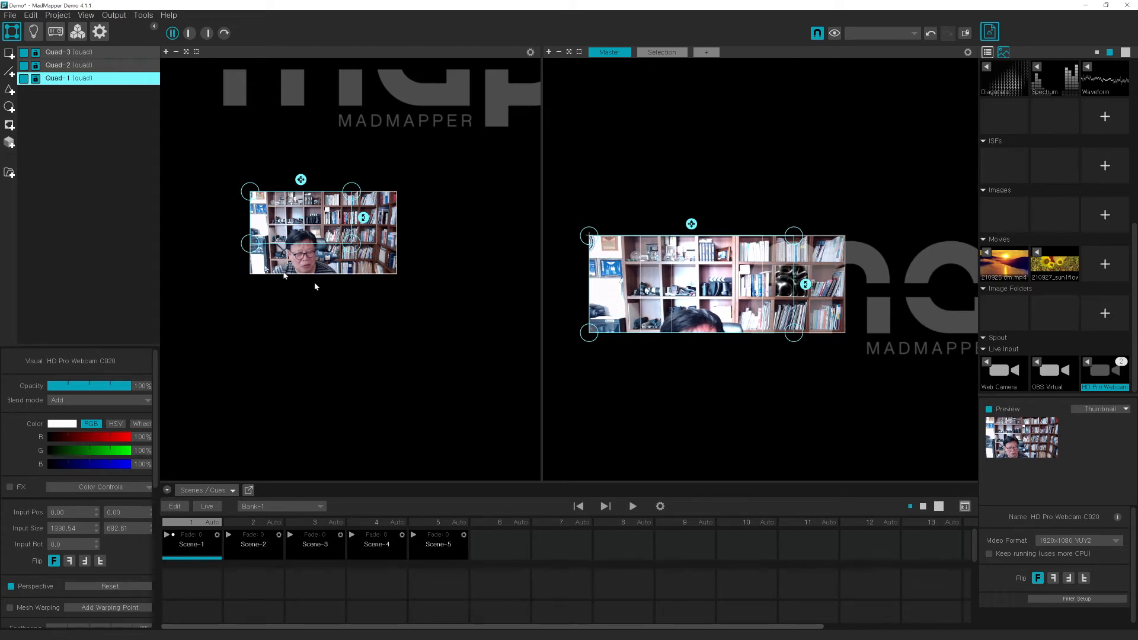
- Clear the surface selection, reselect Quad-2, and compare its input region with that of Quad-1
{"action": "left_click", "coordinate": [357, 272]}
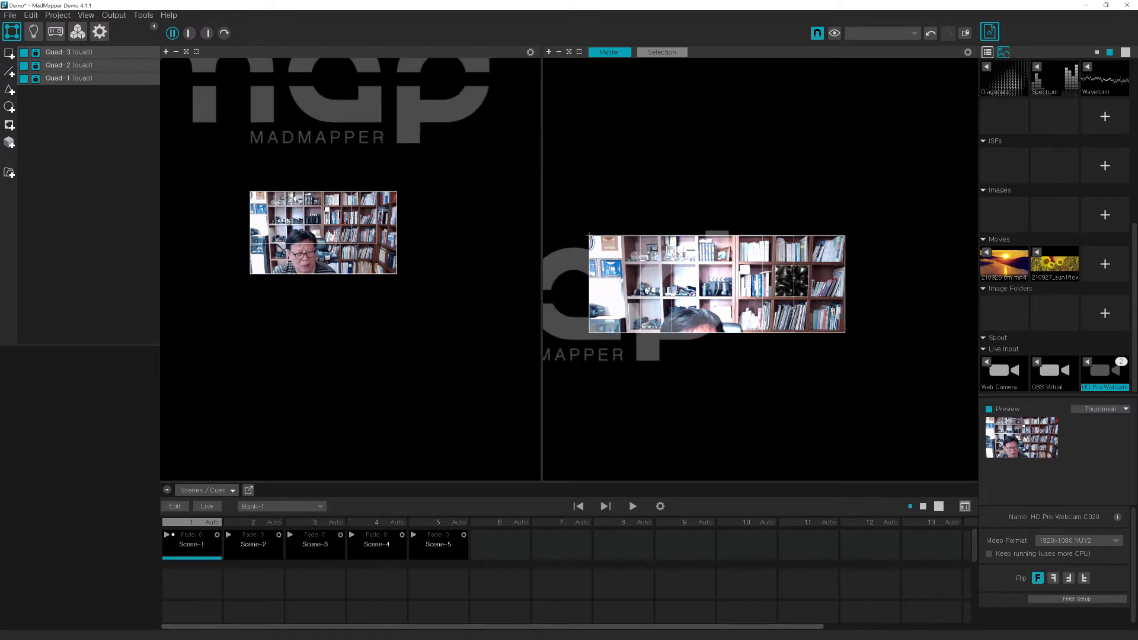
{"action": "left_click", "coordinate": [318, 210]}
{"action": "key", "text": "ctrl+z"}
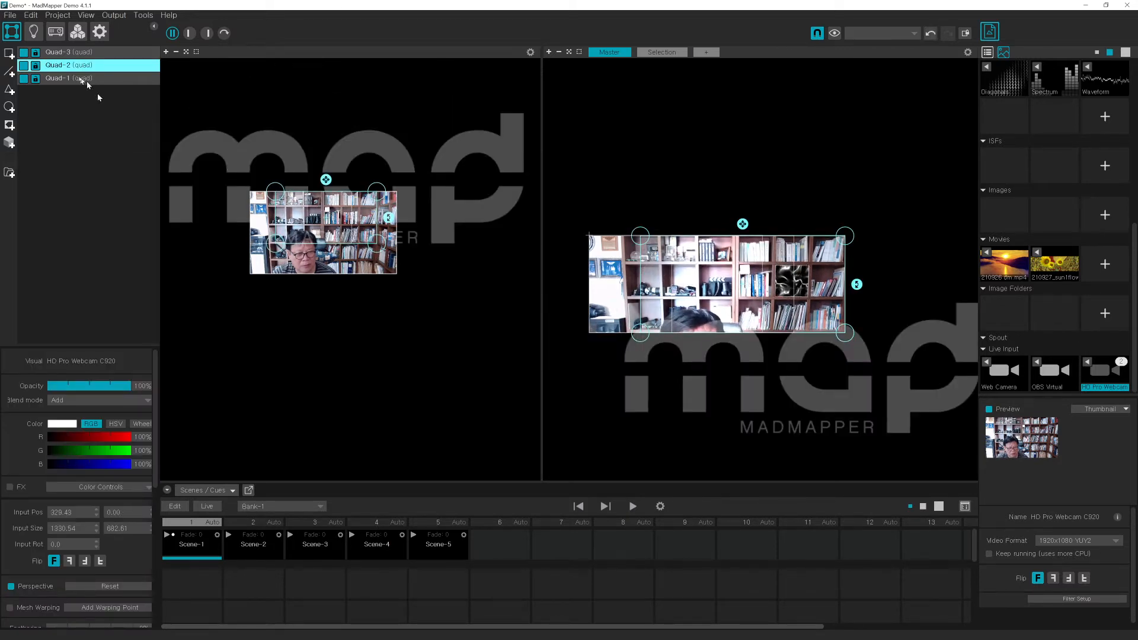
{"action": "left_click", "coordinate": [65, 83]}
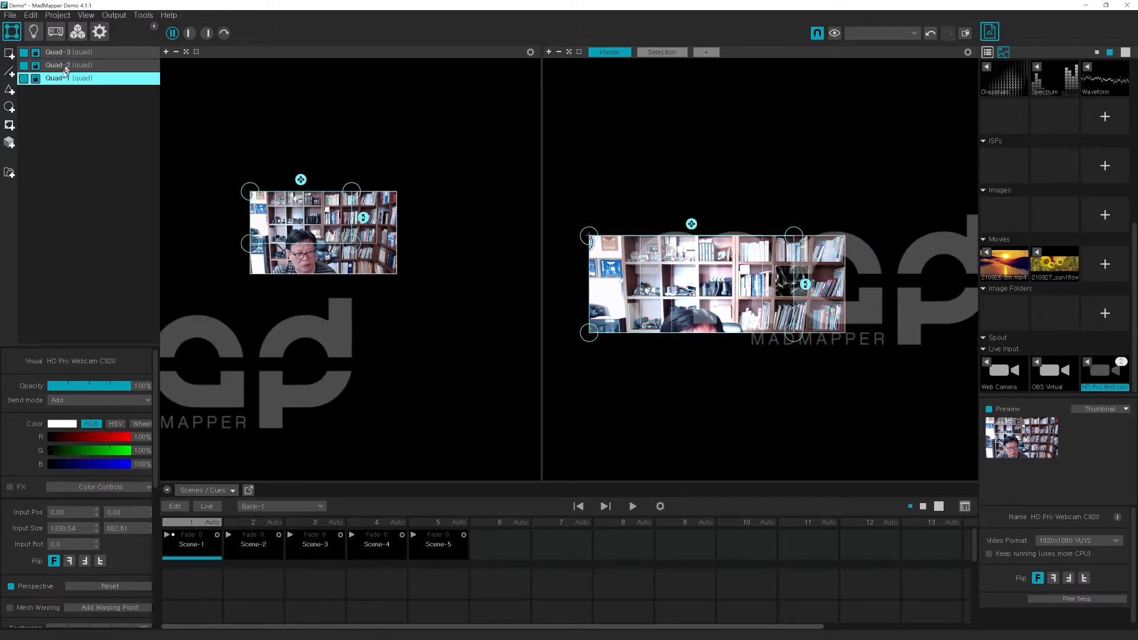
{"action": "left_click", "coordinate": [66, 70]}
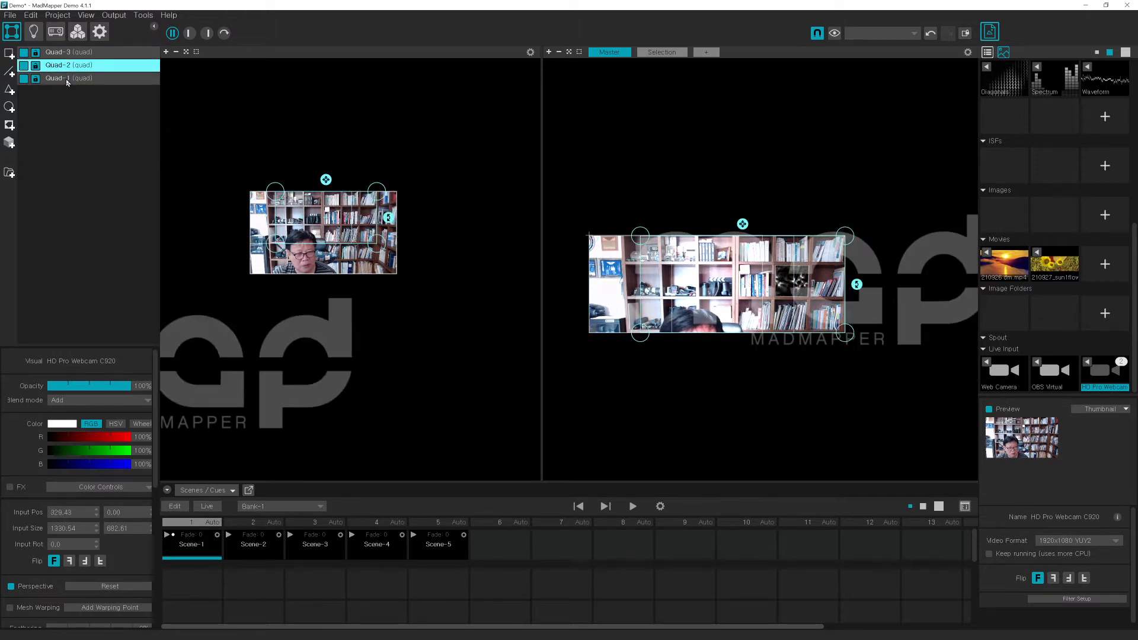
{"action": "left_click", "coordinate": [67, 82]}
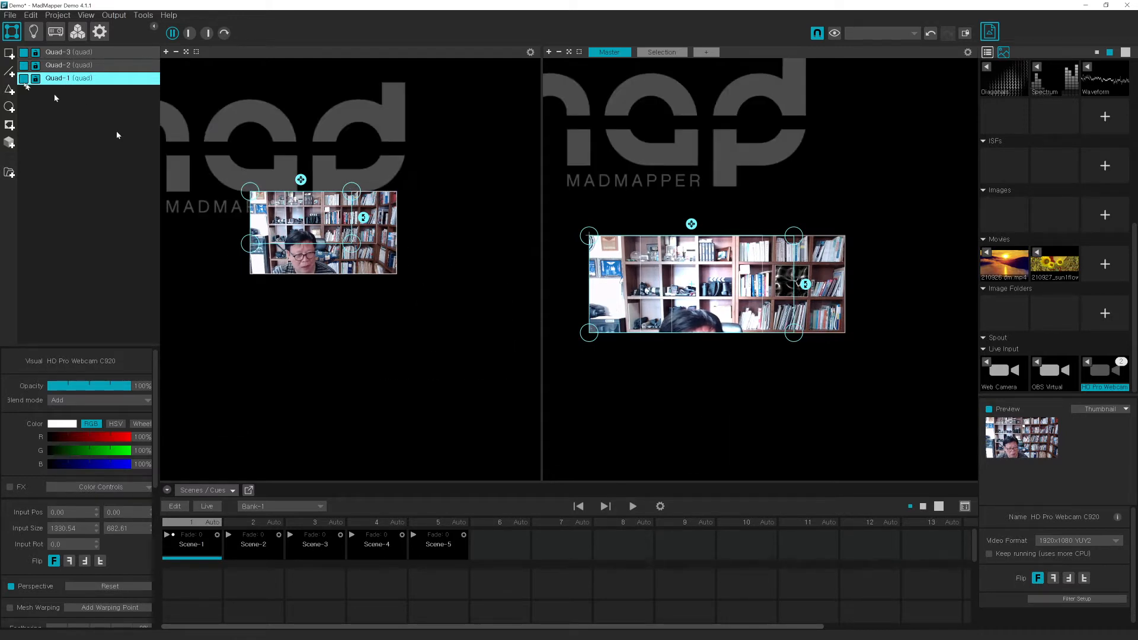
- Alternate the selection between Quad-2 and Quad-1 to examine where they overlap in the master output, leaving Quad-1 selected
{"action": "left_click", "coordinate": [62, 68]}
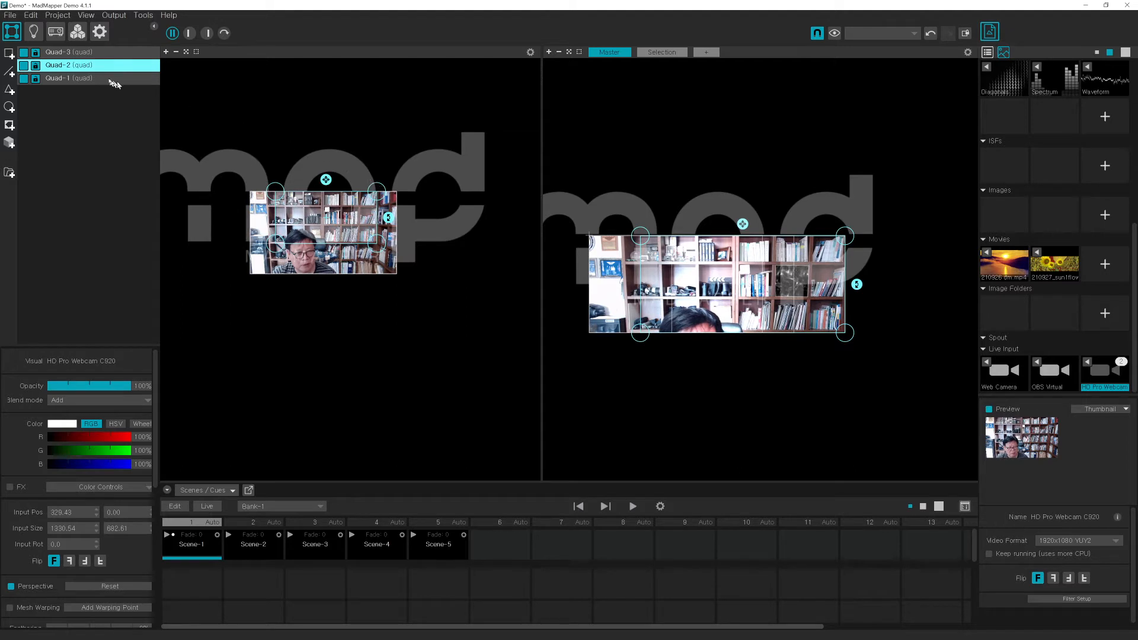
{"action": "left_click", "coordinate": [61, 79]}
{"action": "left_click", "coordinate": [59, 68]}
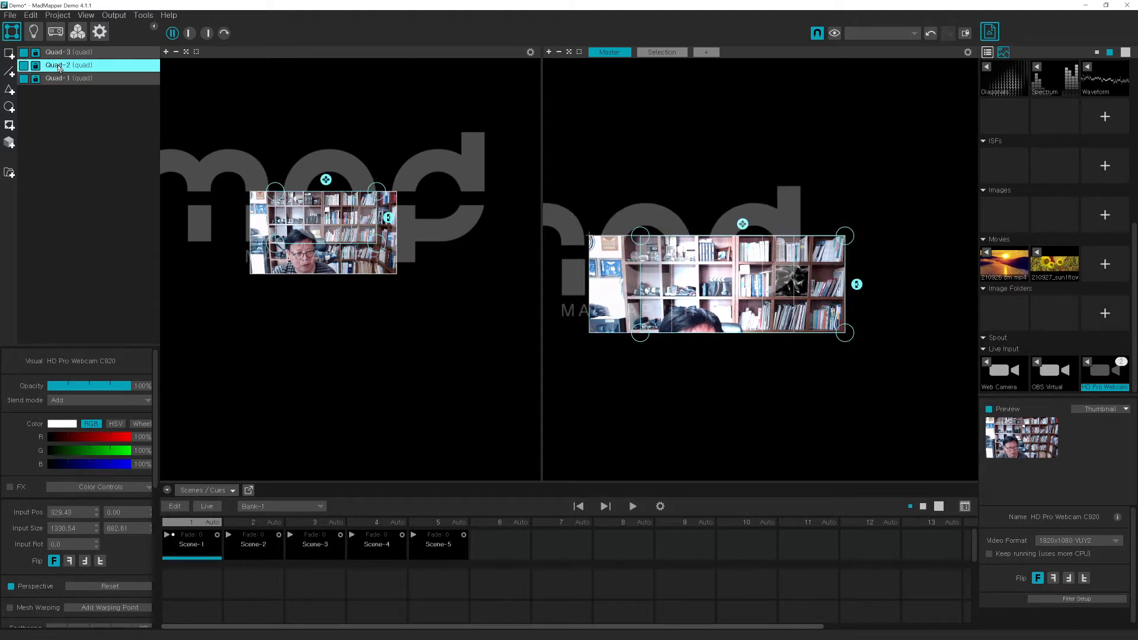
{"action": "left_click", "coordinate": [64, 82]}
{"action": "left_click", "coordinate": [65, 67]}
{"action": "left_click", "coordinate": [68, 81]}
{"action": "left_click", "coordinate": [62, 68]}
{"action": "left_click", "coordinate": [63, 83]}
{"action": "left_click", "coordinate": [63, 70]}
{"action": "left_click", "coordinate": [61, 82]}
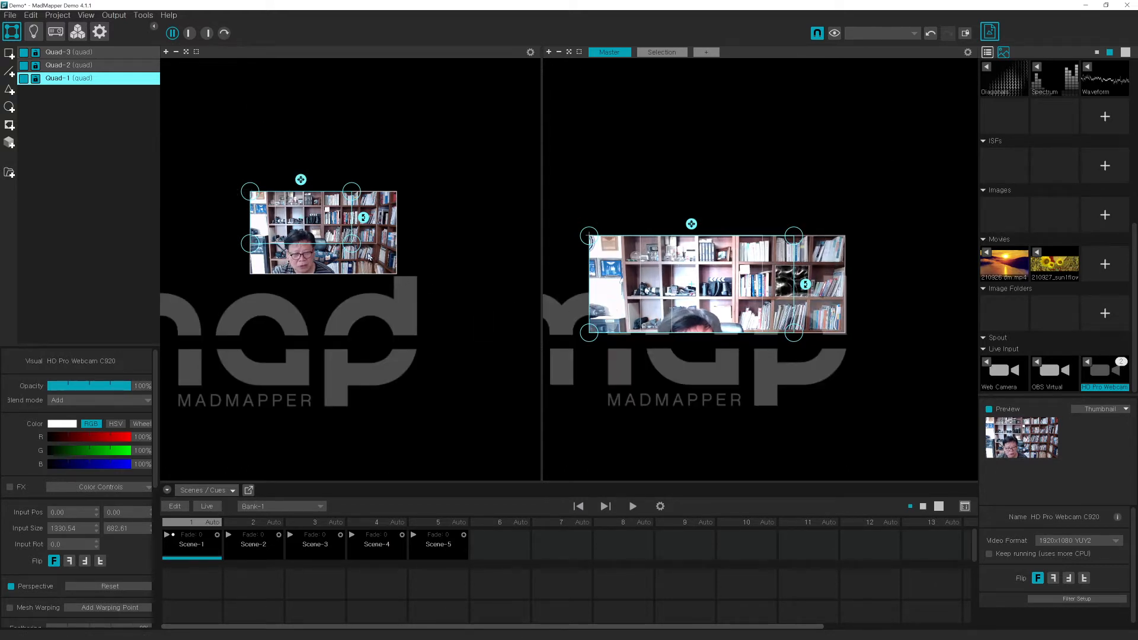
- Hide and show Quad-1 twice to inspect Quad-2's blended edge in the master output
{"action": "left_click", "coordinate": [24, 79]}
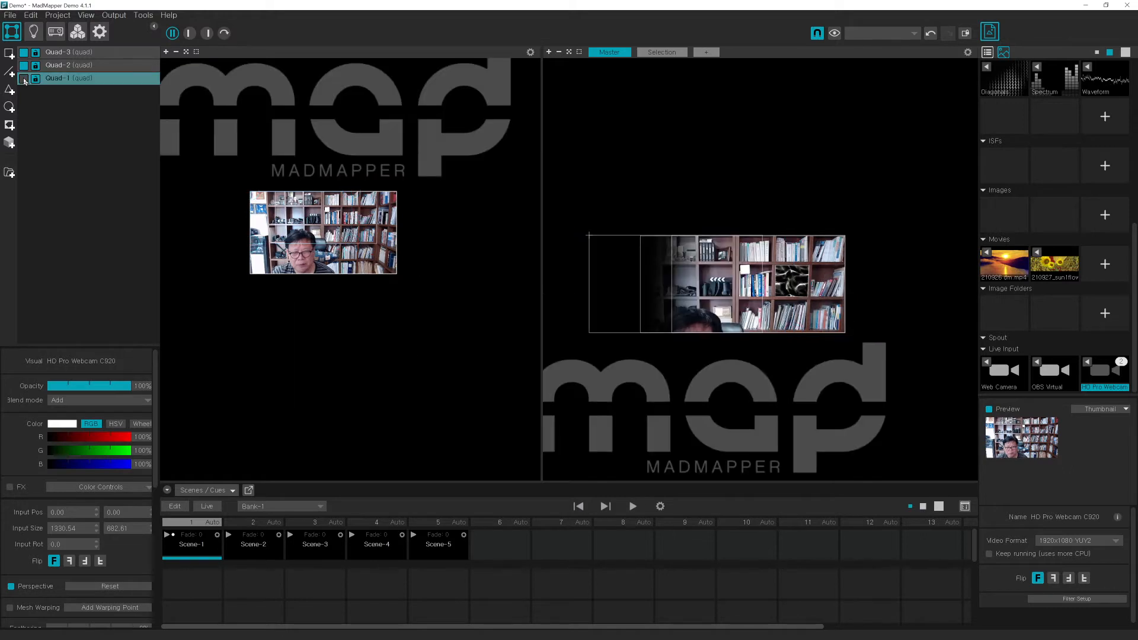
{"action": "left_click", "coordinate": [25, 79]}
{"action": "left_click", "coordinate": [24, 80]}
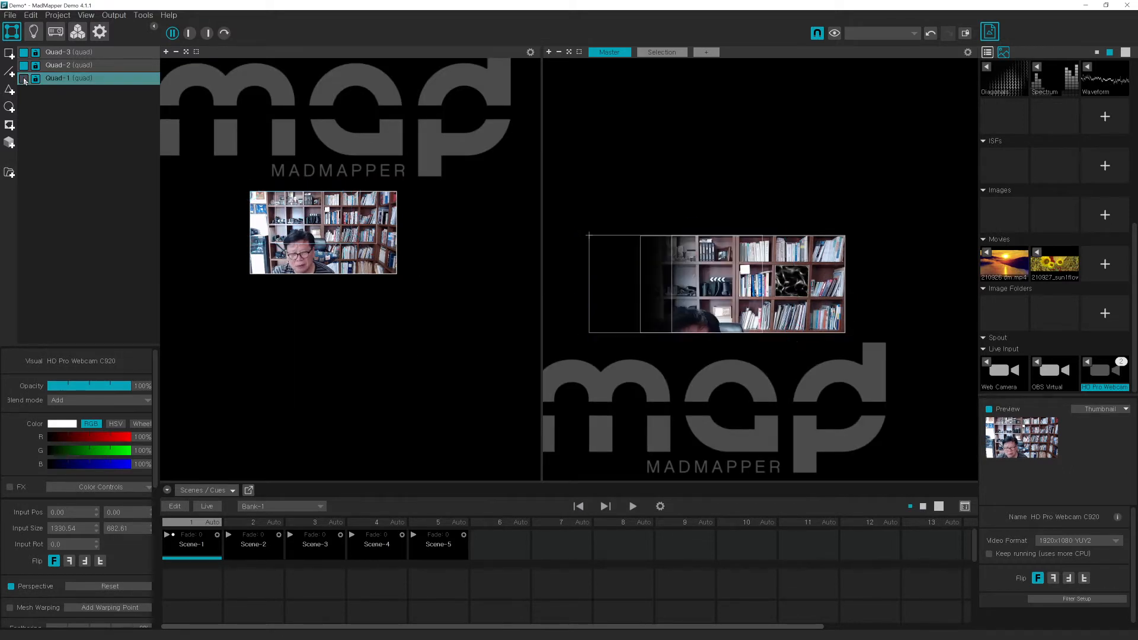
{"action": "left_click", "coordinate": [24, 80]}
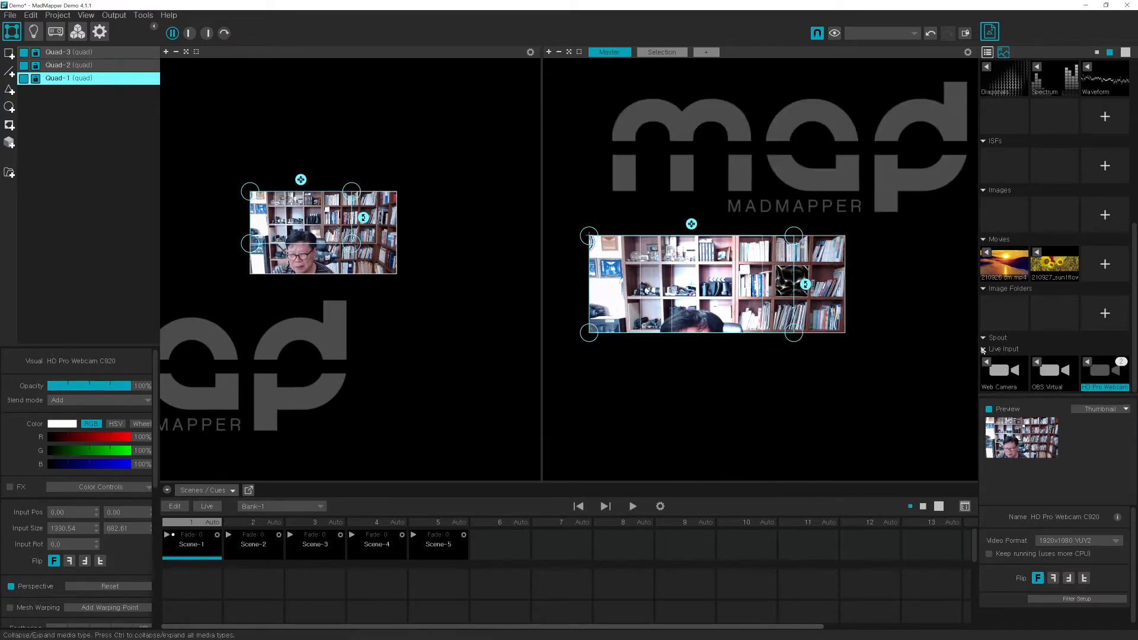
- Collapse the live inputs and preview the sunflower movie and 210926 dm.mp4 as alternative media
{"action": "left_click", "coordinate": [997, 348]}
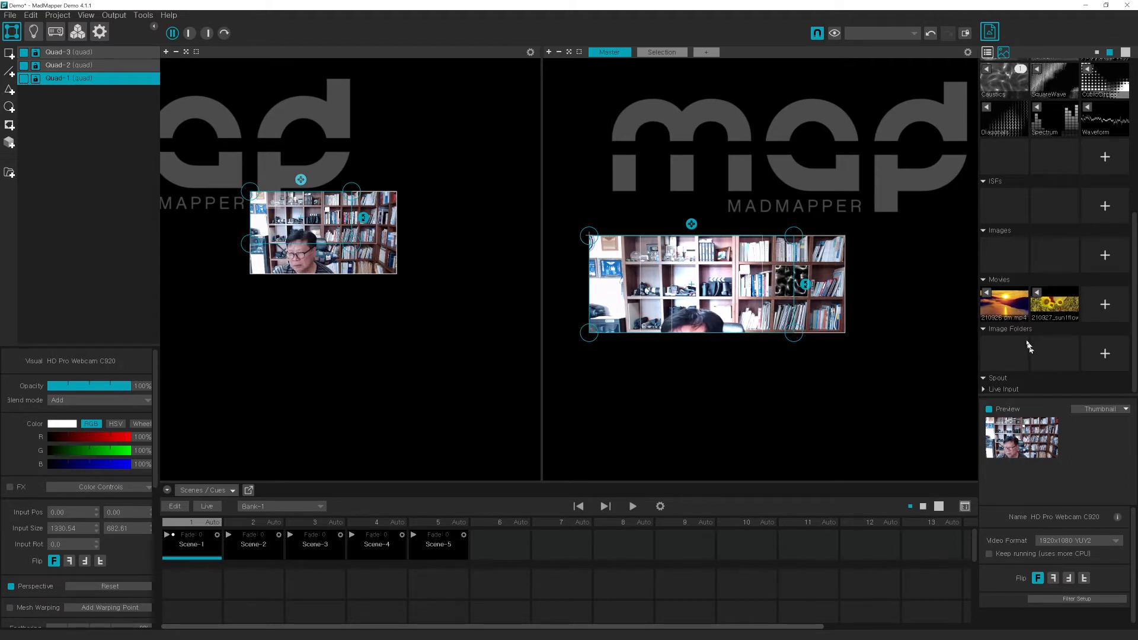
{"action": "left_click", "coordinate": [1006, 305]}
{"action": "left_click", "coordinate": [1051, 309]}
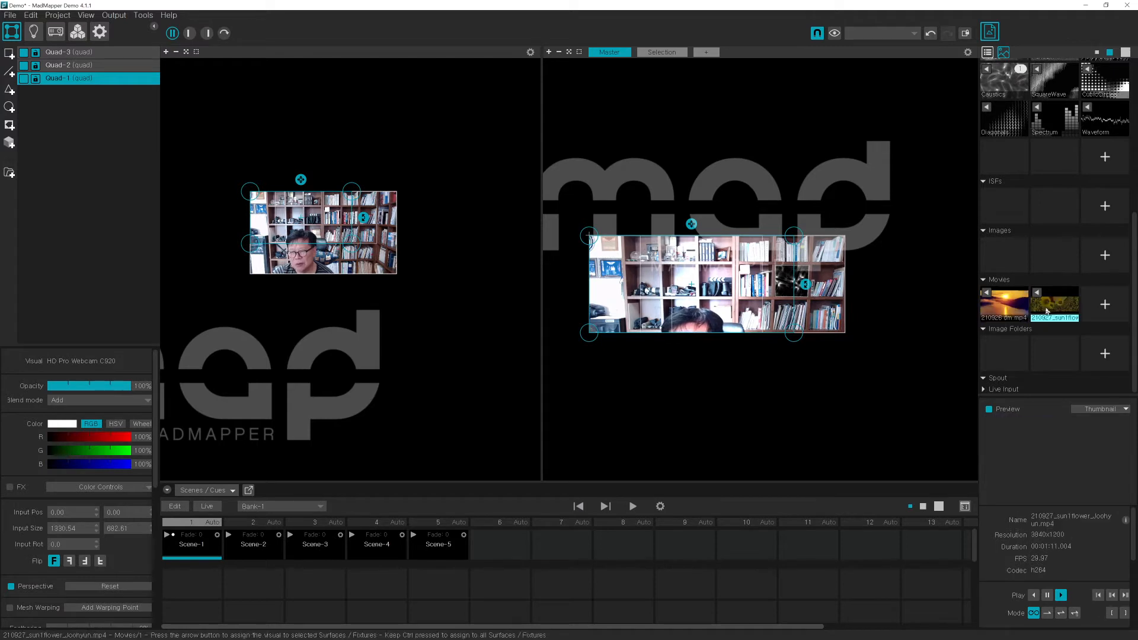
{"action": "left_click", "coordinate": [995, 301]}
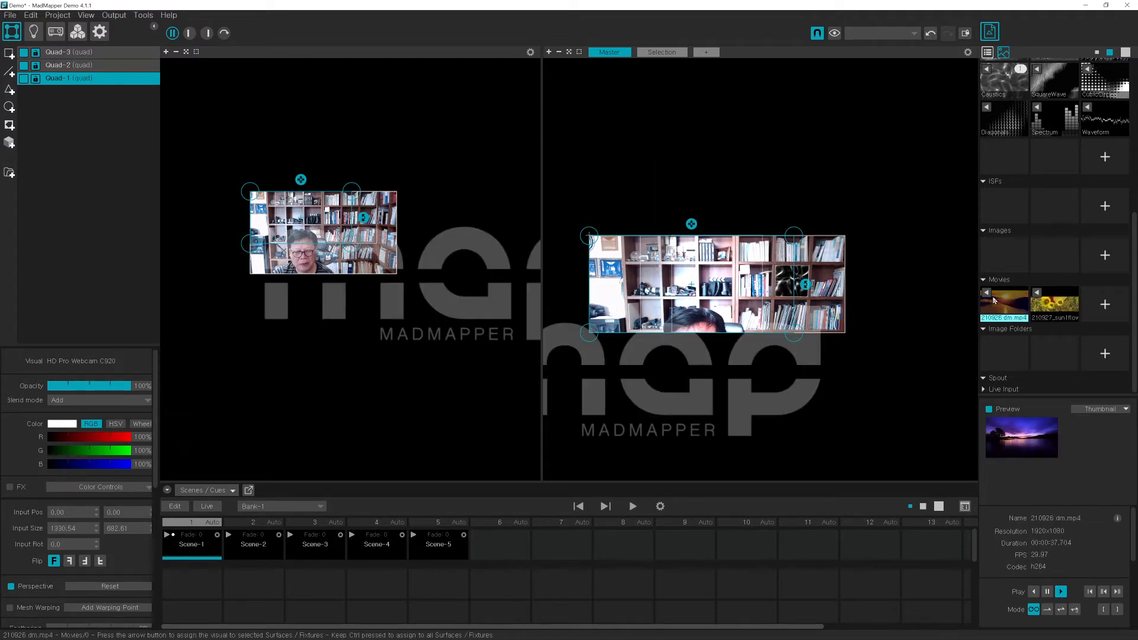
- Switch the selection among Quad-2, Quad-3 and Quad-1 to compare the media each surface uses
{"action": "left_click", "coordinate": [62, 62]}
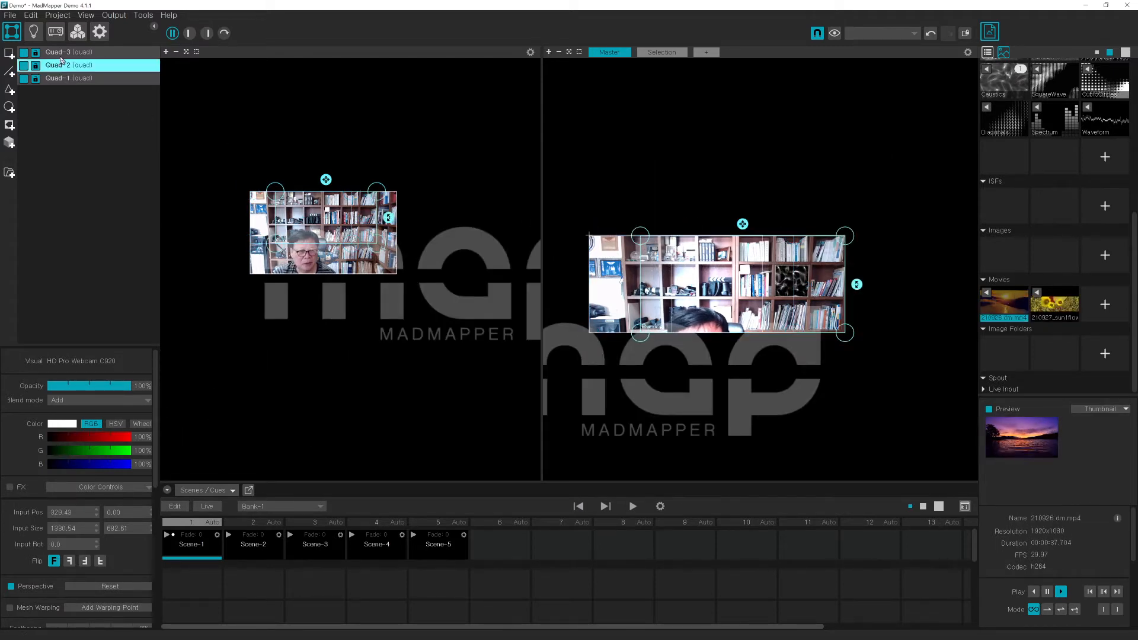
{"action": "left_click", "coordinate": [62, 54]}
{"action": "left_click", "coordinate": [65, 65]}
{"action": "left_click", "coordinate": [64, 77]}
{"action": "left_click", "coordinate": [62, 65]}
{"action": "left_click", "coordinate": [70, 79]}
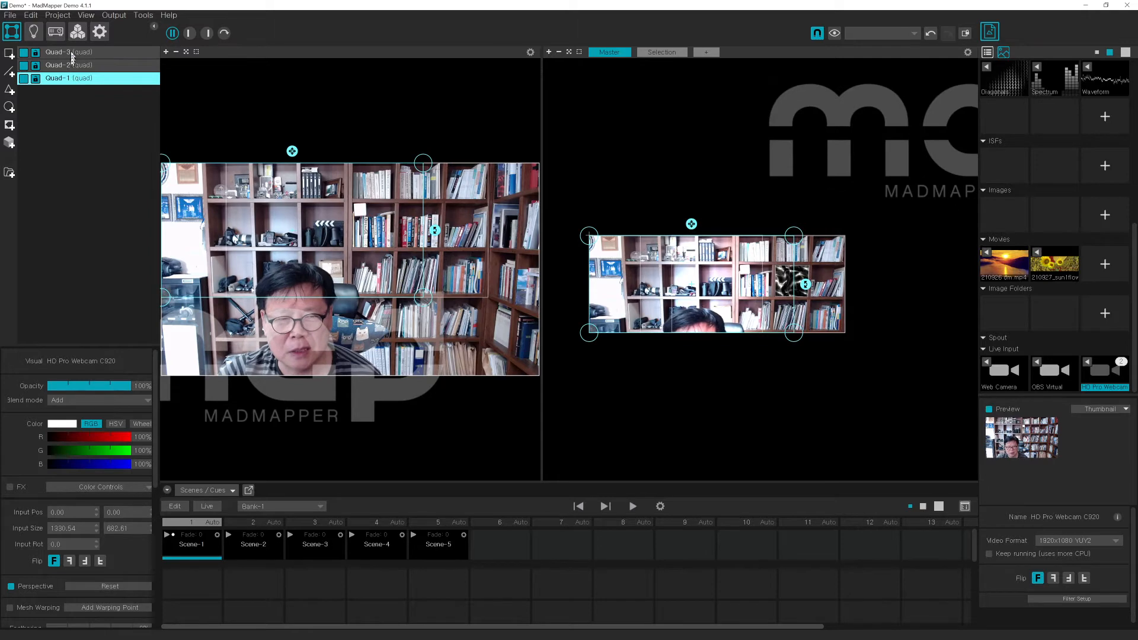
- Select Quad-3 and try shifting the surface and its corner points in the master output
{"action": "left_click", "coordinate": [71, 53]}
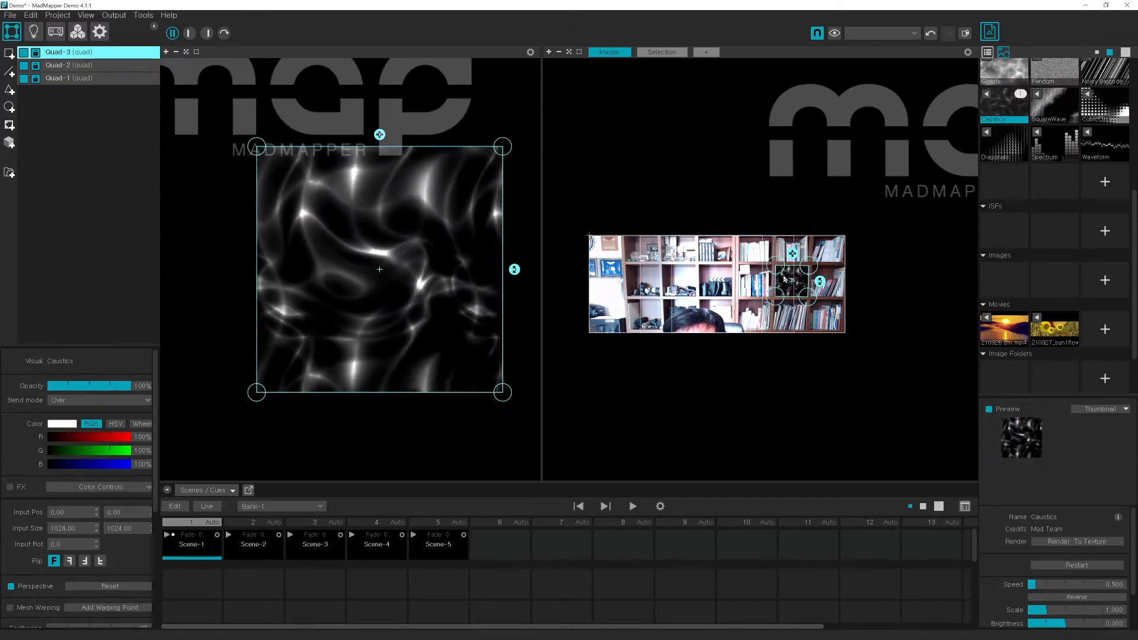
{"action": "mouse_move", "coordinate": [786, 278]}
{"action": "left_mouse_down"}
{"action": "mouse_move", "coordinate": [699, 269]}
{"action": "mouse_move", "coordinate": [786, 282]}
{"action": "left_mouse_up"}
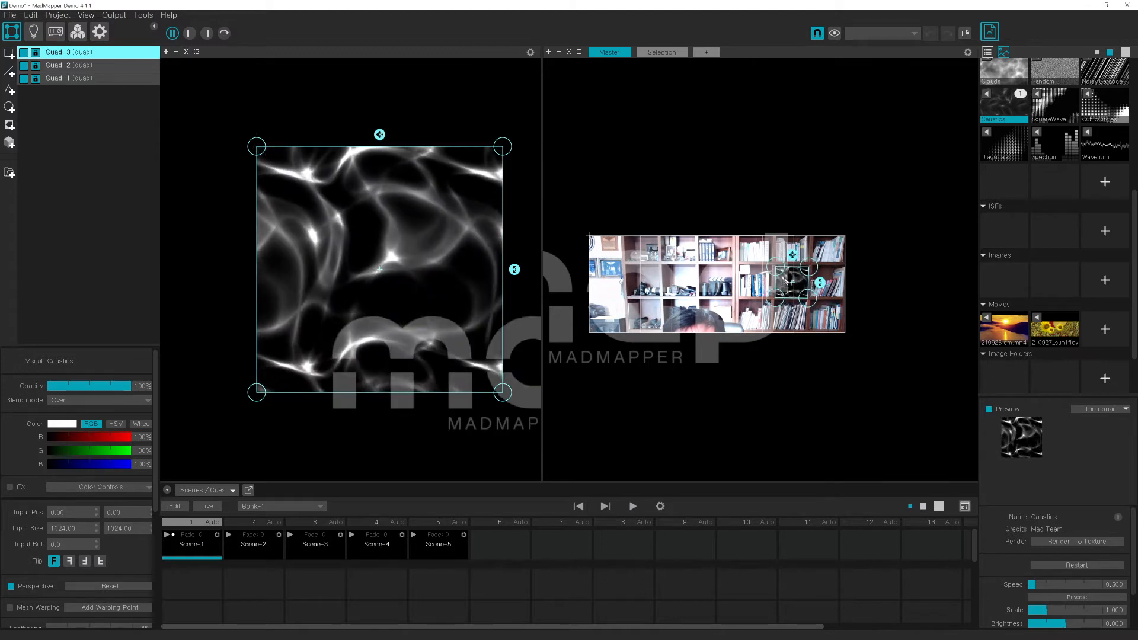
{"action": "left_click_drag", "start_coordinate": [811, 266], "coordinate": [812, 269]}
{"action": "left_click_drag", "start_coordinate": [783, 290], "coordinate": [806, 299]}
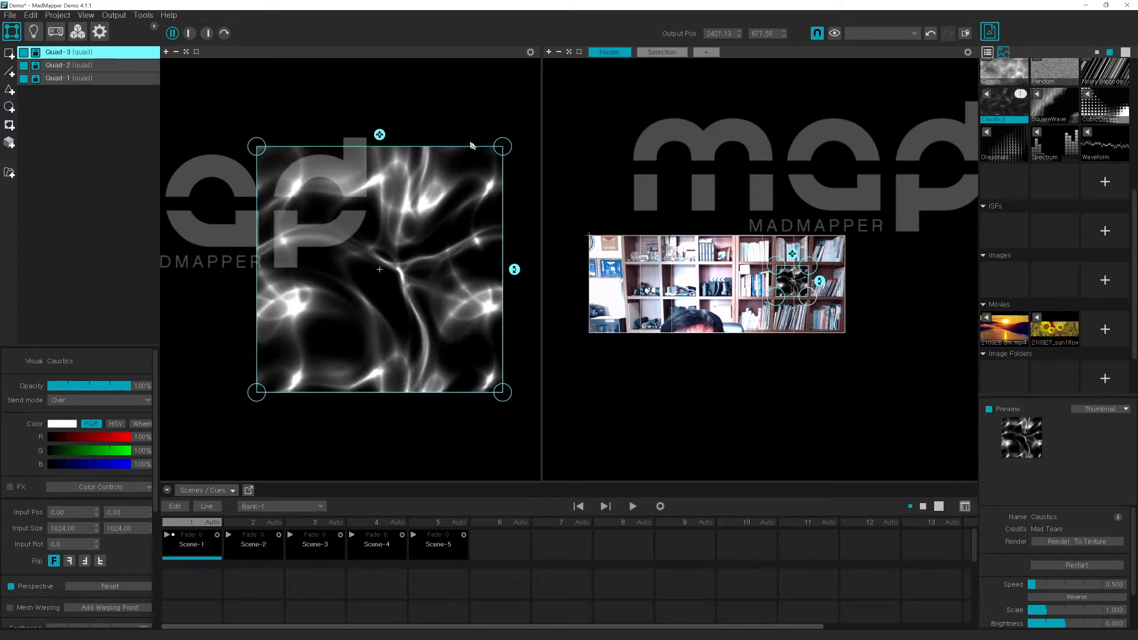
- Shrink Quad-3's Caustics input region to about 629 × 553 and position it at about 183, 210 inside the texture
{"action": "mouse_move", "coordinate": [501, 153]}
{"action": "left_mouse_down"}
{"action": "mouse_move", "coordinate": [502, 230]}
{"action": "mouse_move", "coordinate": [502, 146]}
{"action": "left_mouse_up"}
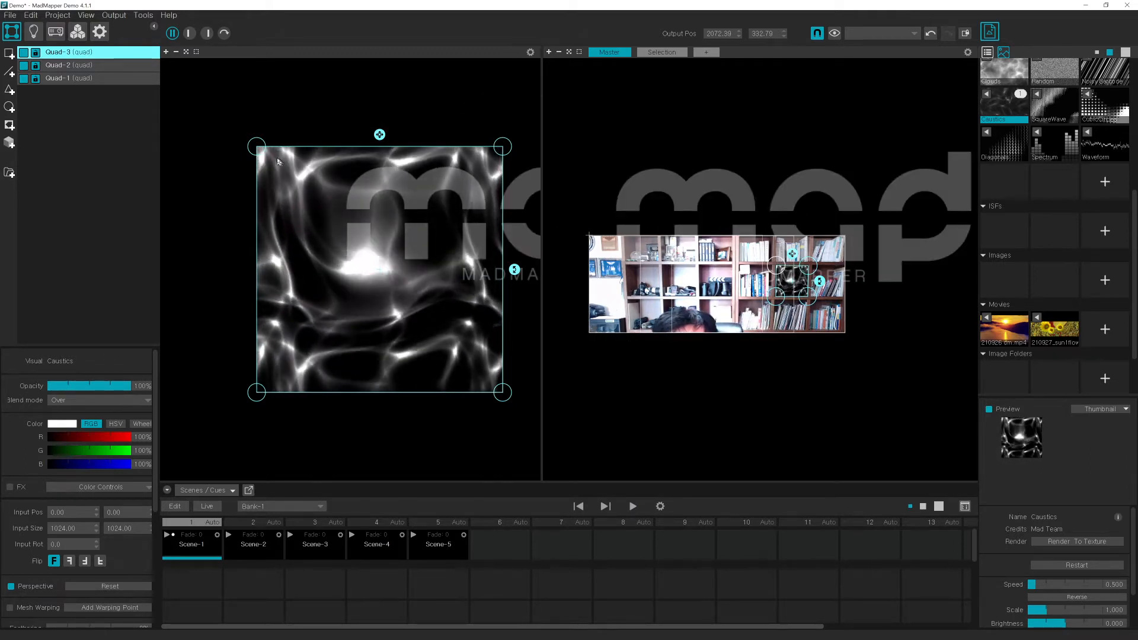
{"action": "left_click_drag", "start_coordinate": [256, 146], "coordinate": [330, 256]}
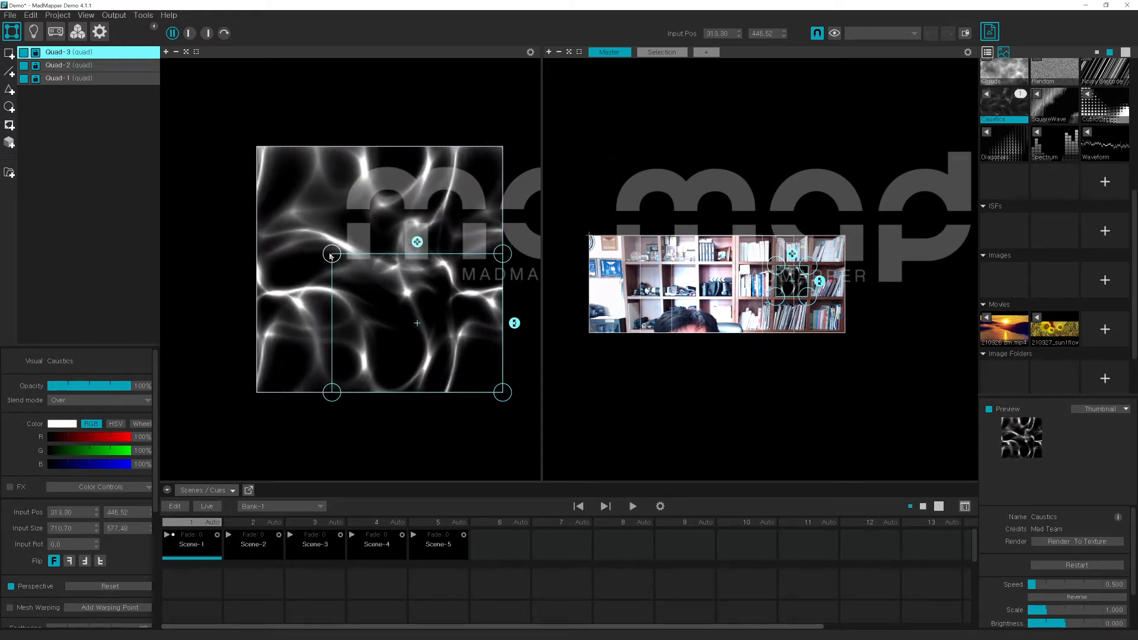
{"action": "left_click_drag", "start_coordinate": [390, 290], "coordinate": [361, 228]}
{"action": "left_click_drag", "start_coordinate": [468, 192], "coordinate": [449, 199]}
{"action": "mouse_move", "coordinate": [384, 252]}
{"action": "left_mouse_down"}
{"action": "mouse_move", "coordinate": [391, 282]}
{"action": "mouse_move", "coordinate": [394, 253]}
{"action": "left_mouse_up"}
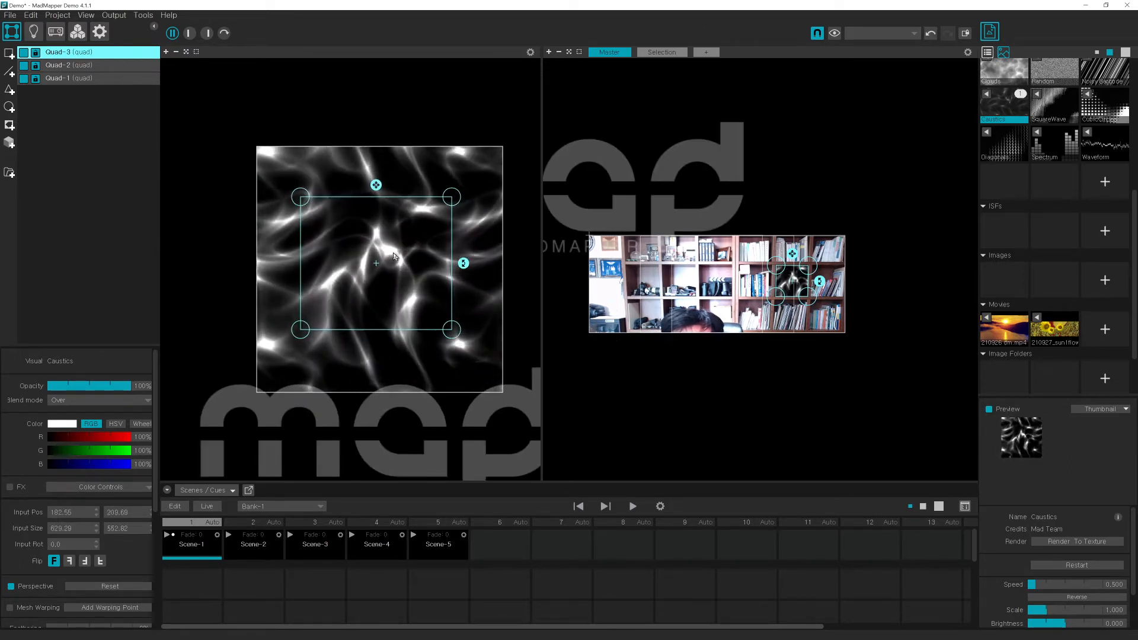
- Expand Quad-3's input region to the full 1024 × 1024 Caustics texture, starting at 0, 0
{"action": "left_click_drag", "start_coordinate": [452, 197], "coordinate": [503, 146]}
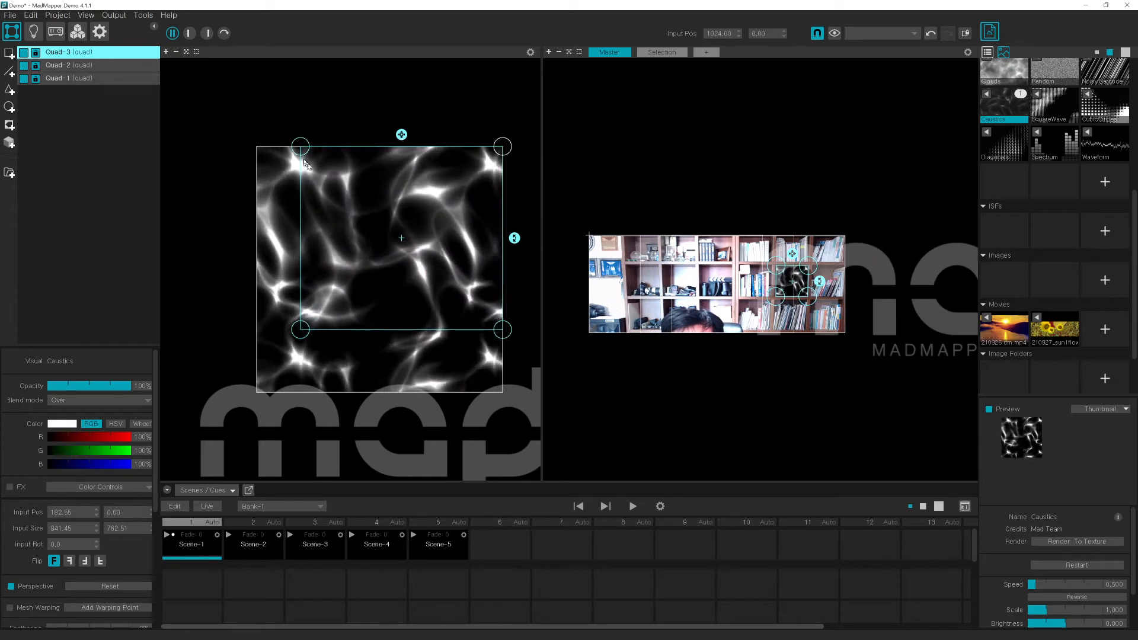
{"action": "left_click_drag", "start_coordinate": [302, 156], "coordinate": [256, 146]}
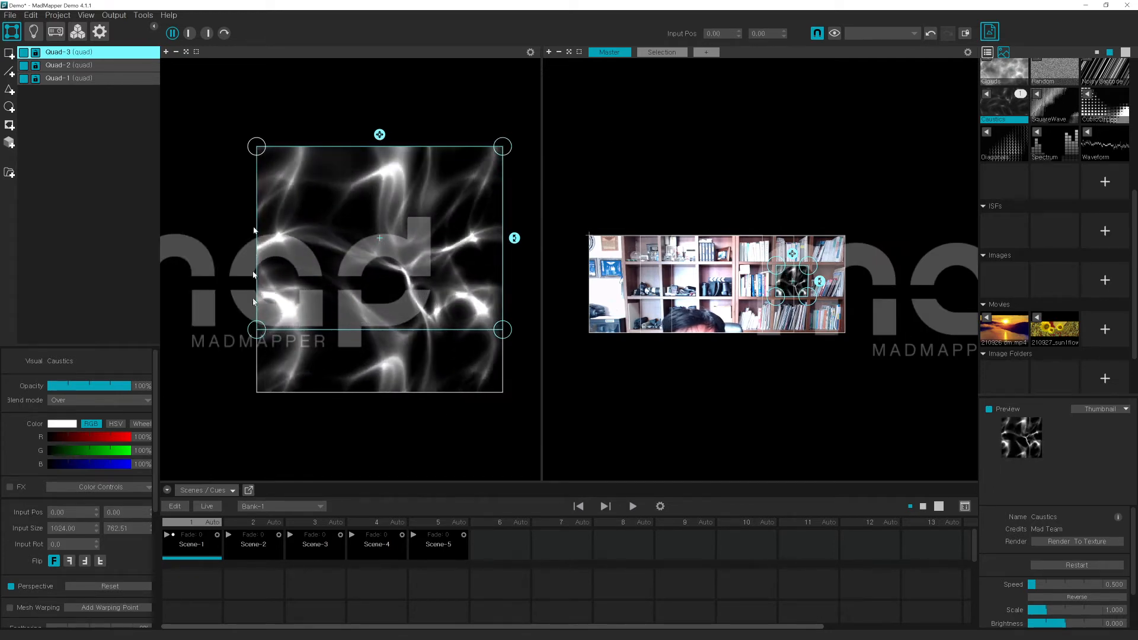
{"action": "left_click_drag", "start_coordinate": [256, 329], "coordinate": [257, 393]}
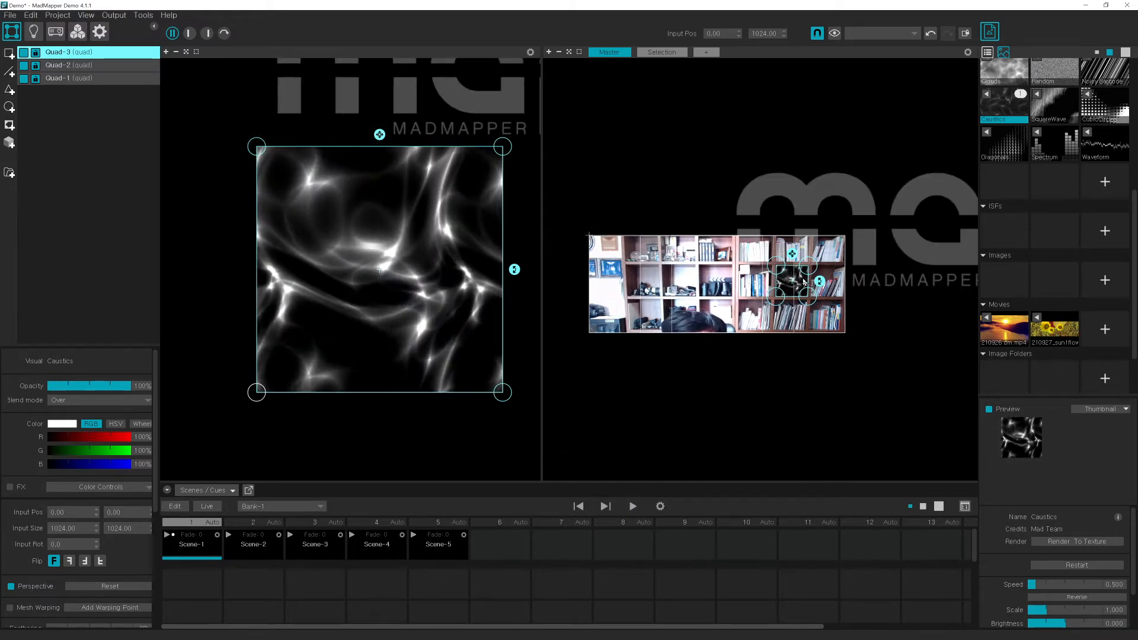
- Select Quad-2, Quad-3 and Quad-1 in turn to examine how the Caustics surface is stacked over the webcam surfaces
{"action": "left_click", "coordinate": [804, 282]}
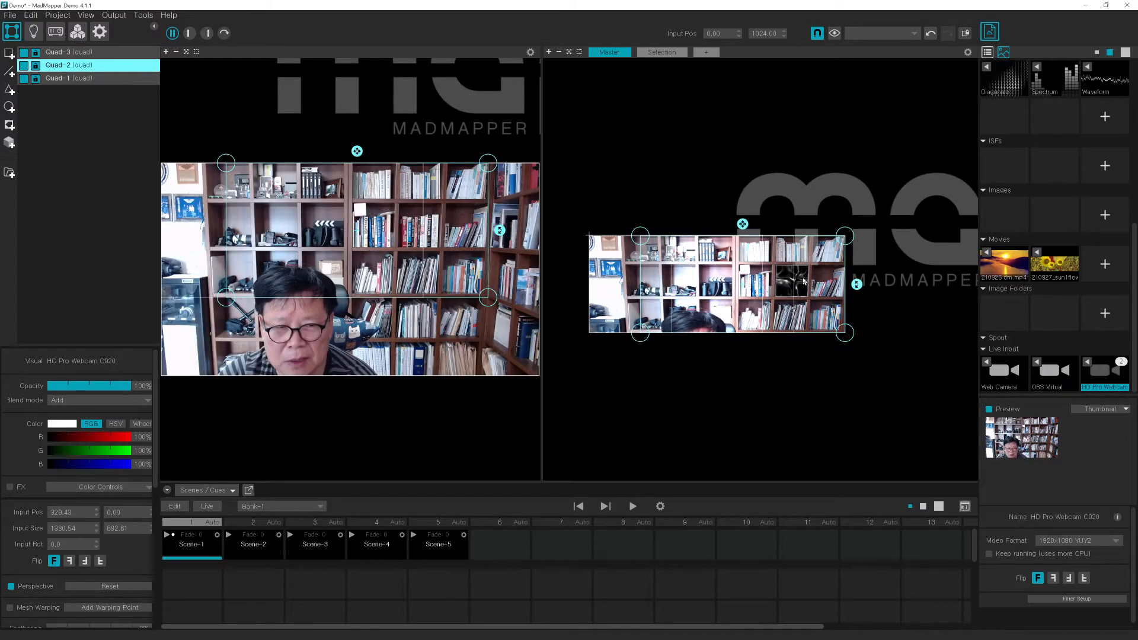
{"action": "left_click", "coordinate": [800, 285]}
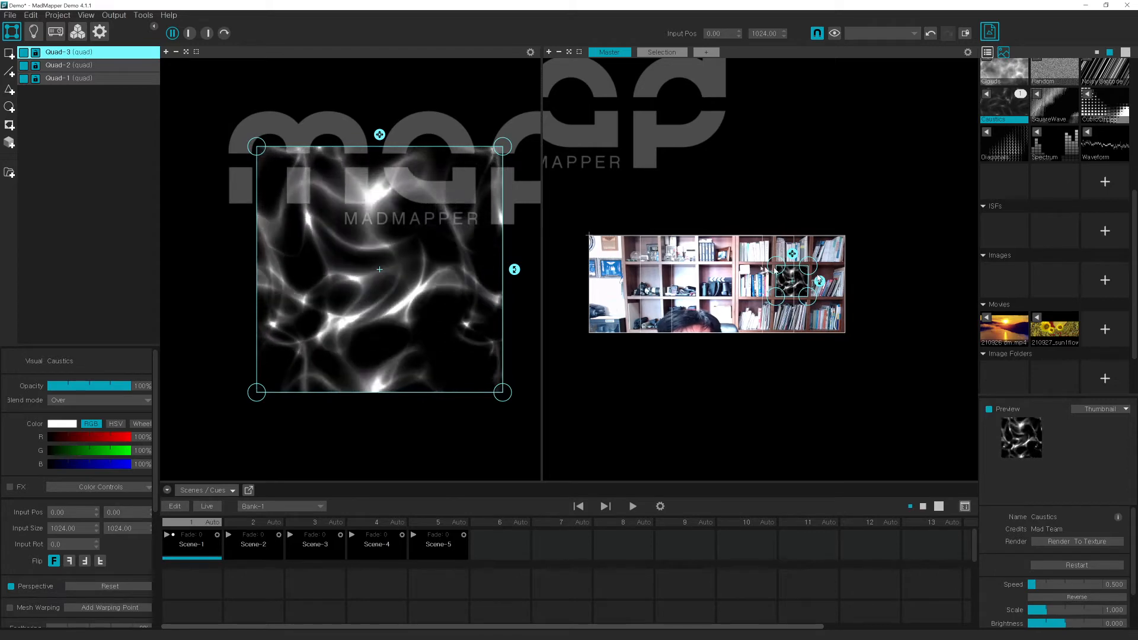
{"action": "left_click", "coordinate": [59, 65]}
{"action": "left_click", "coordinate": [58, 54]}
{"action": "left_click", "coordinate": [61, 65]}
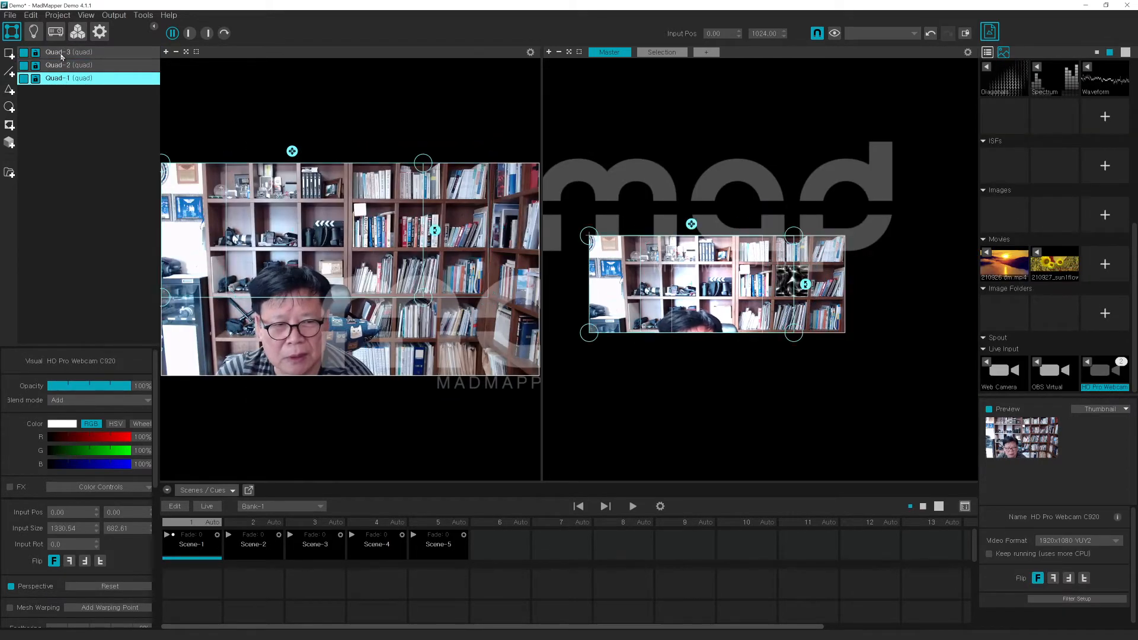
{"action": "left_click", "coordinate": [61, 53]}
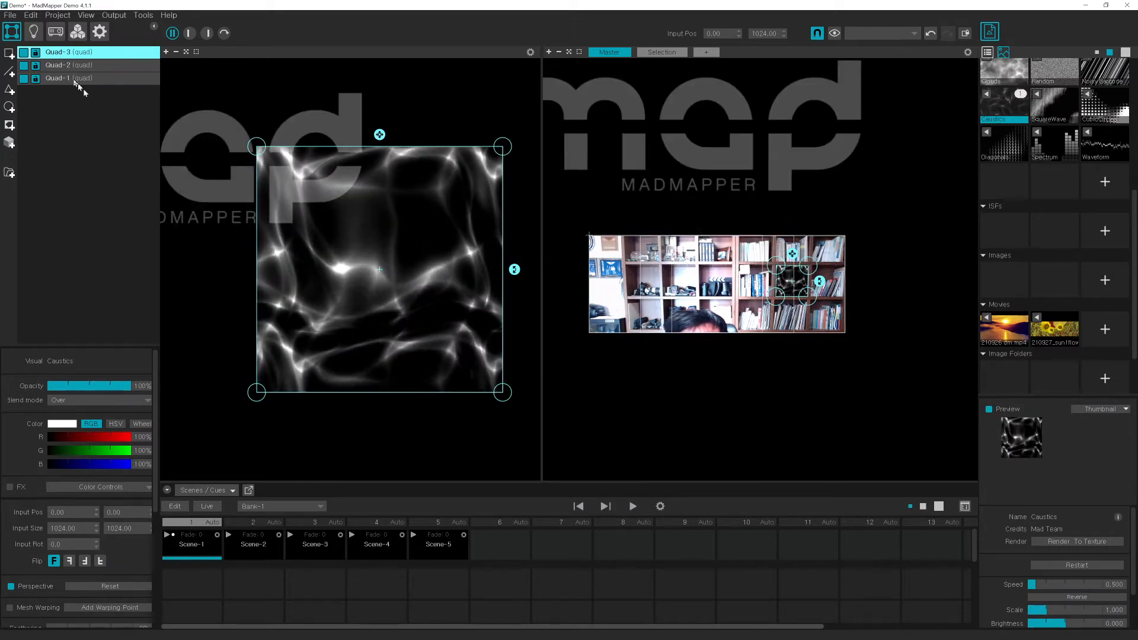
{"action": "left_click", "coordinate": [61, 81]}
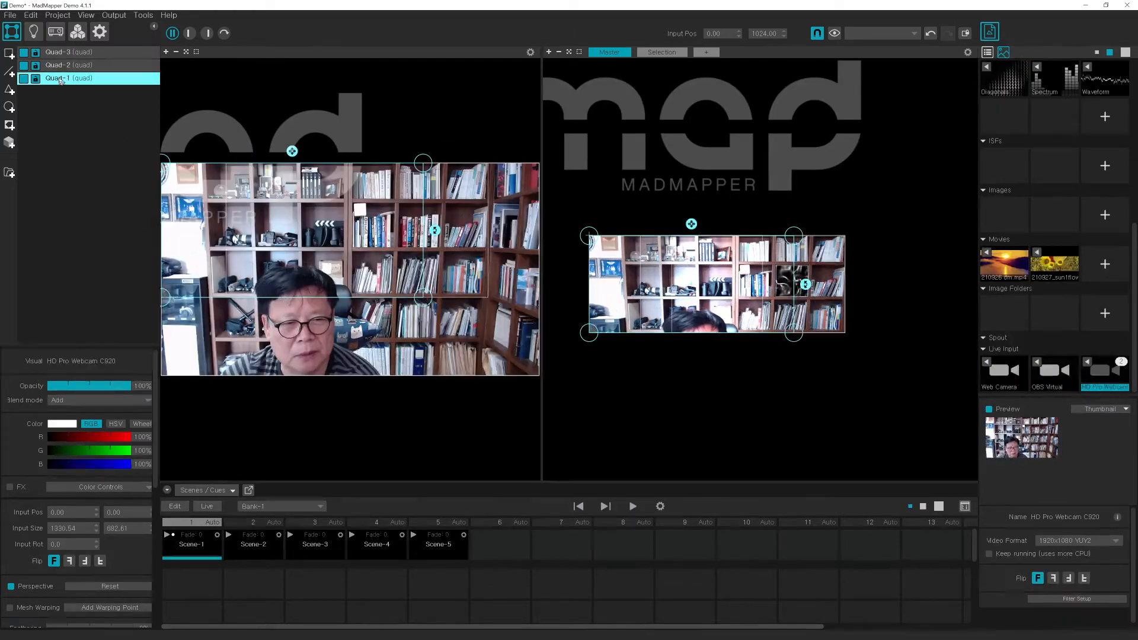
- Move Quad-3 below Quad-1 to the end of the surface order
{"action": "left_click", "coordinate": [58, 54]}
{"action": "left_click_drag", "start_coordinate": [57, 56], "coordinate": [75, 87]}
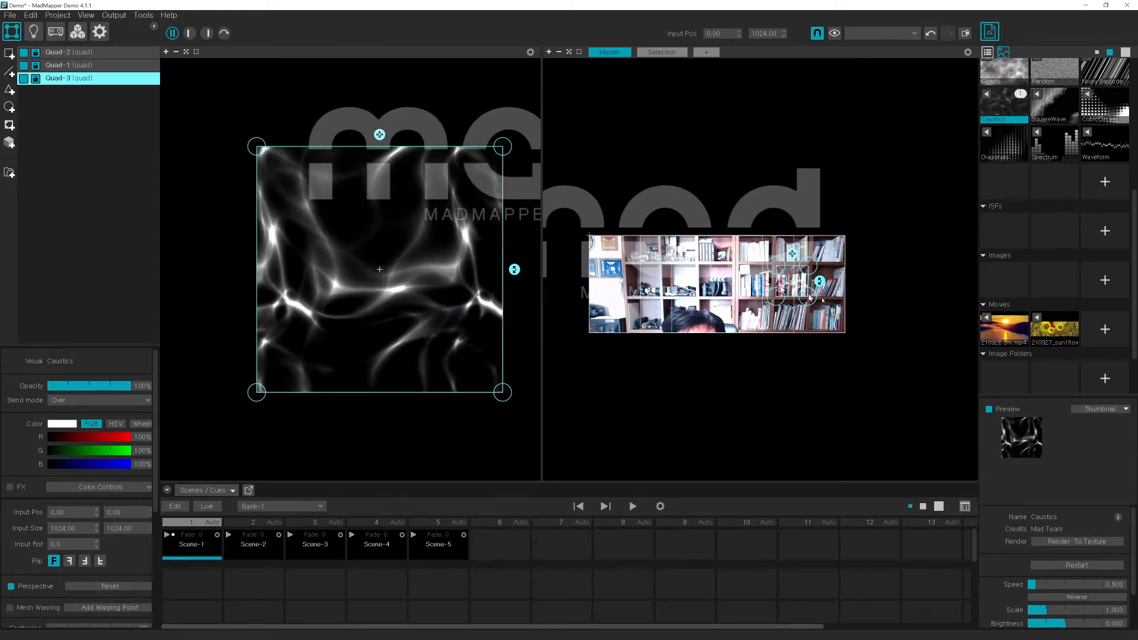
- Move Quad-3 above Quad-2 to the start of the surface order and check its Caustics surface in the output
{"action": "left_click_drag", "start_coordinate": [62, 82], "coordinate": [75, 55]}
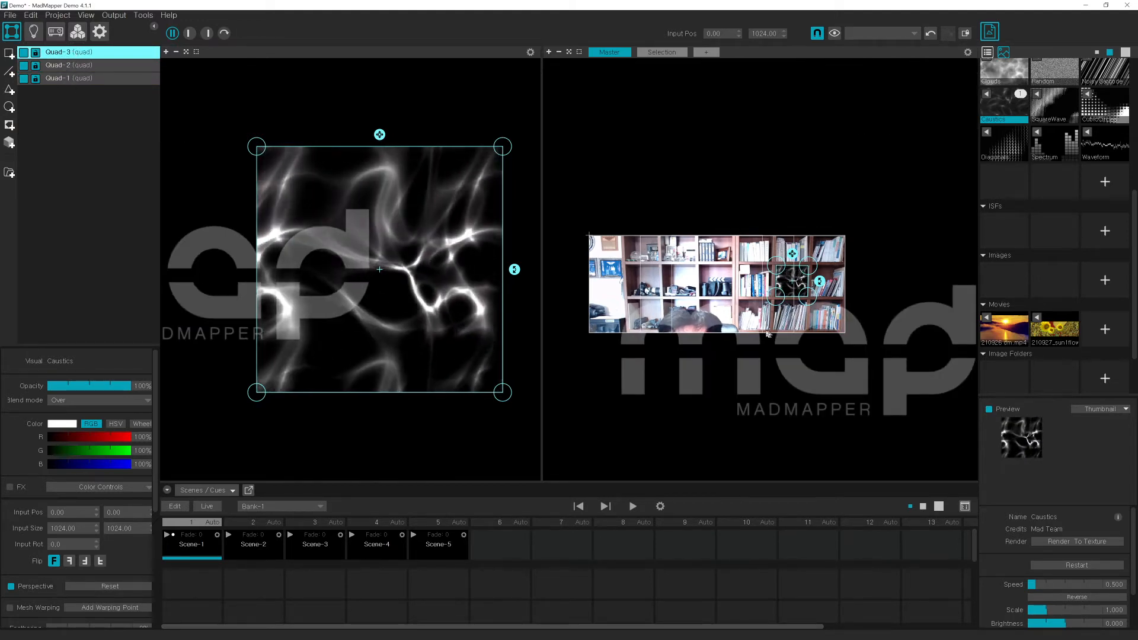
{"action": "left_click", "coordinate": [857, 291]}
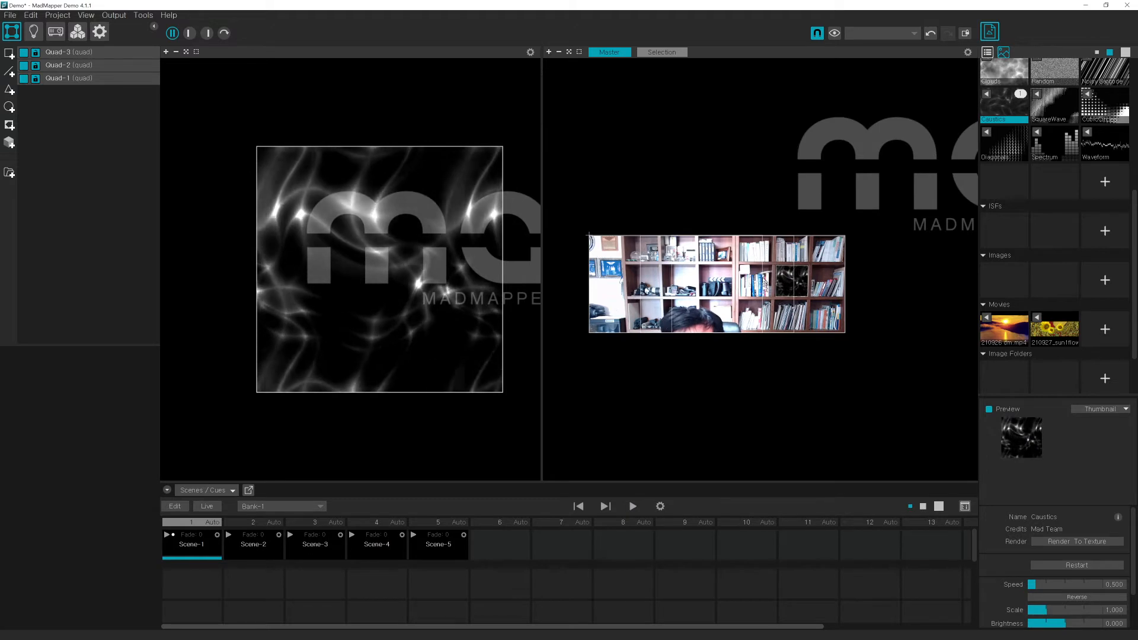
{"action": "left_click", "coordinate": [791, 281]}
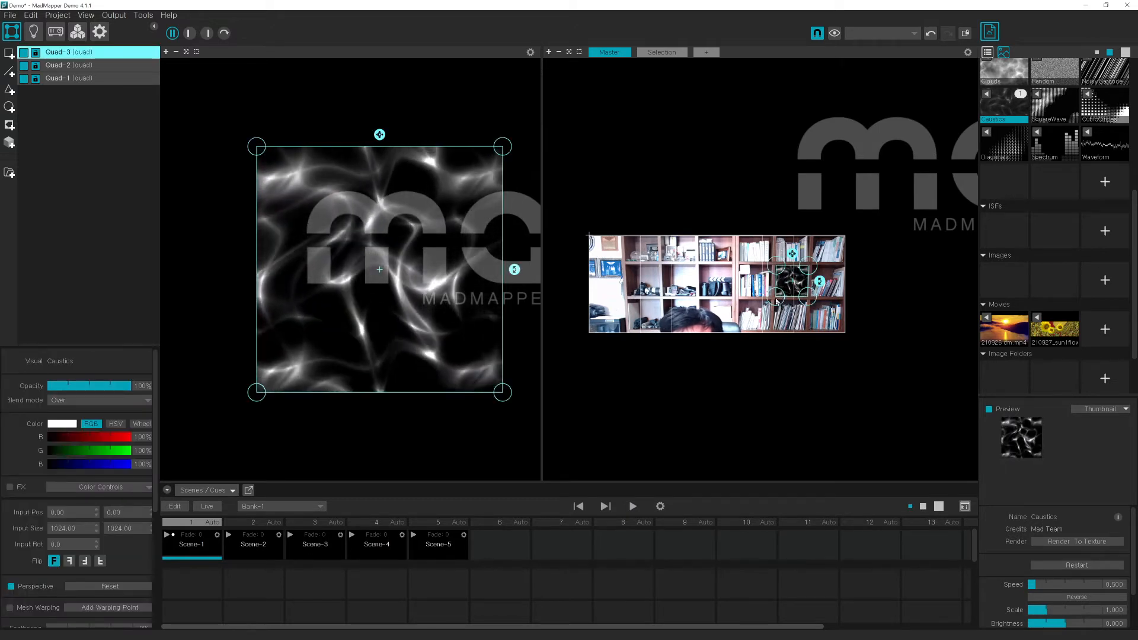
{"action": "left_click", "coordinate": [877, 304]}
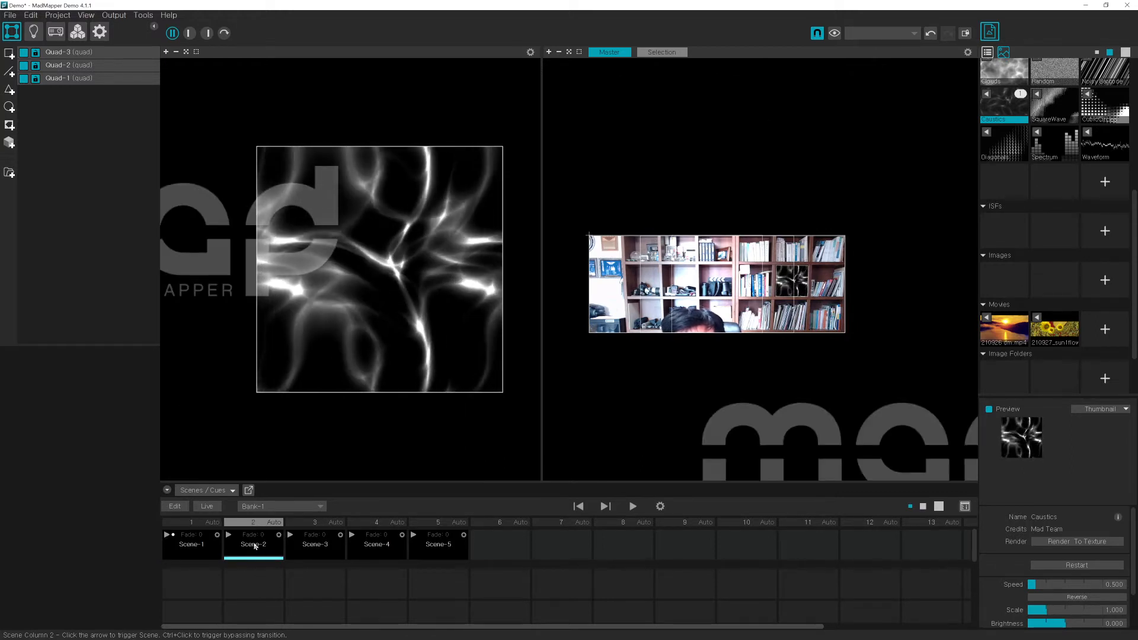
- Start Scene-2 from the scene bank
{"action": "left_click", "coordinate": [328, 553]}
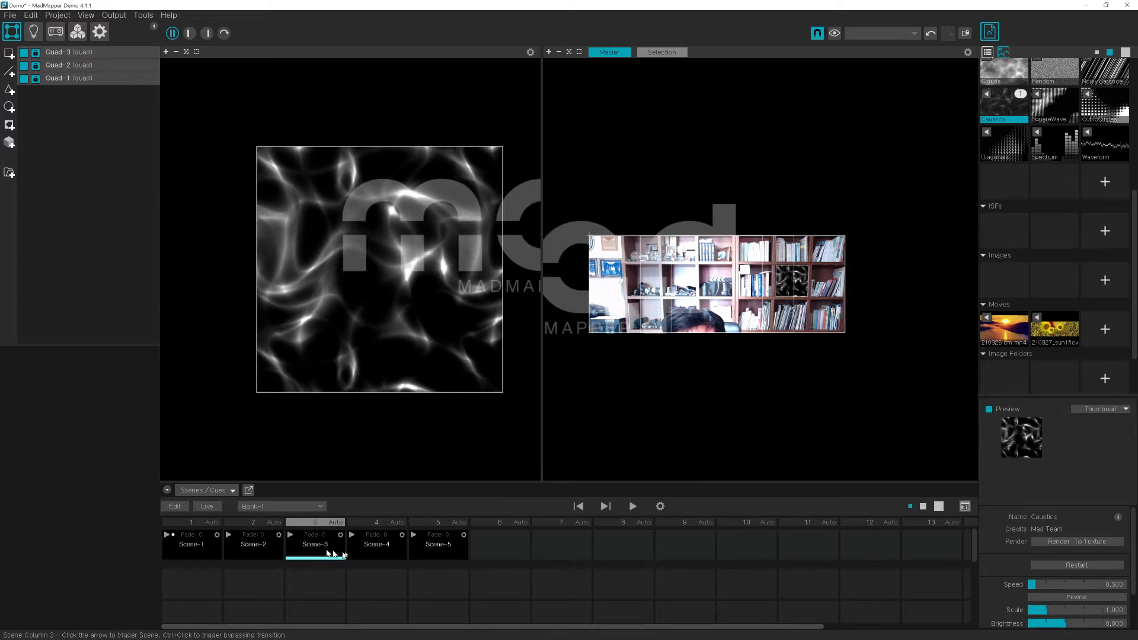
{"action": "left_click", "coordinate": [252, 543]}
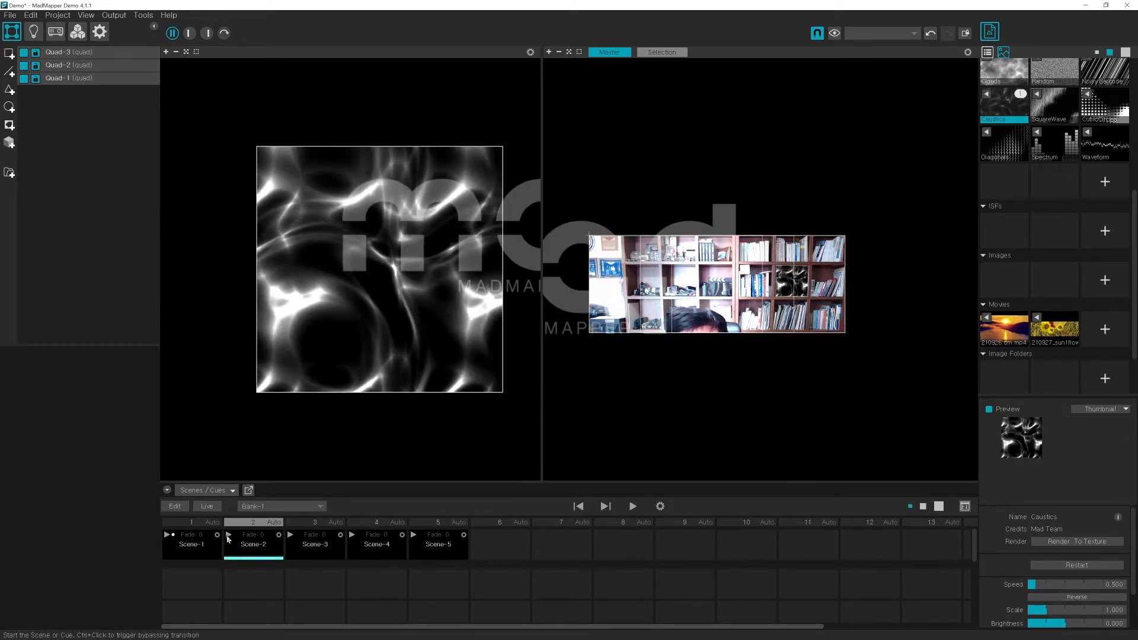
{"action": "left_click", "coordinate": [228, 536]}
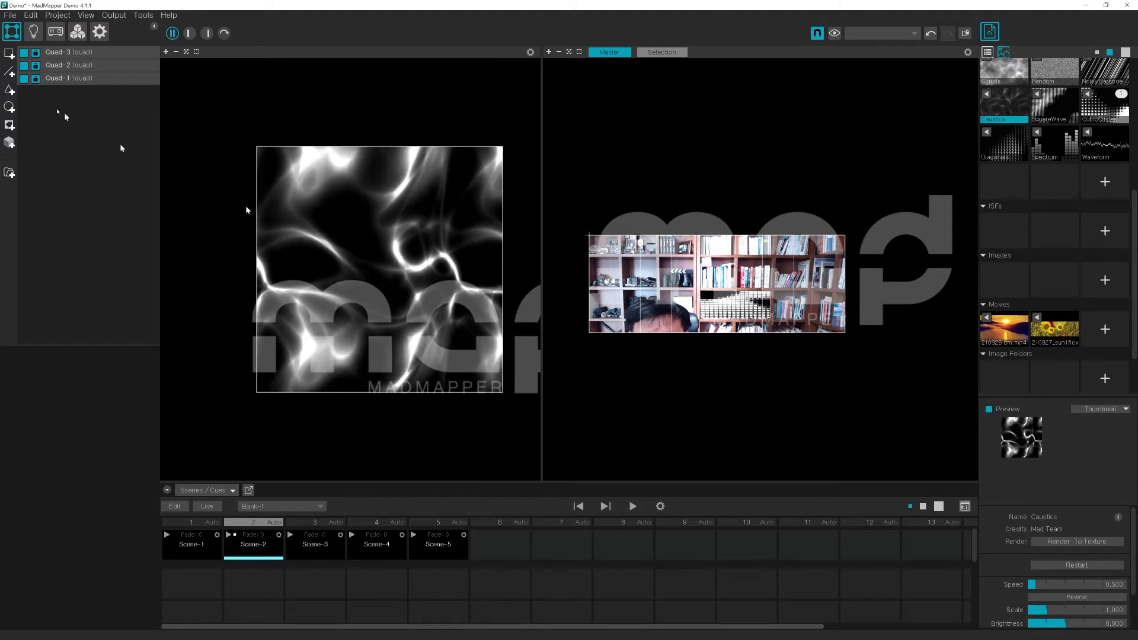
- Crop Quad-3's CubicCircles input region to about 1019 × 452 starting at 0, 572, and compare it with the webcam surface's input region
{"action": "left_click", "coordinate": [64, 53]}
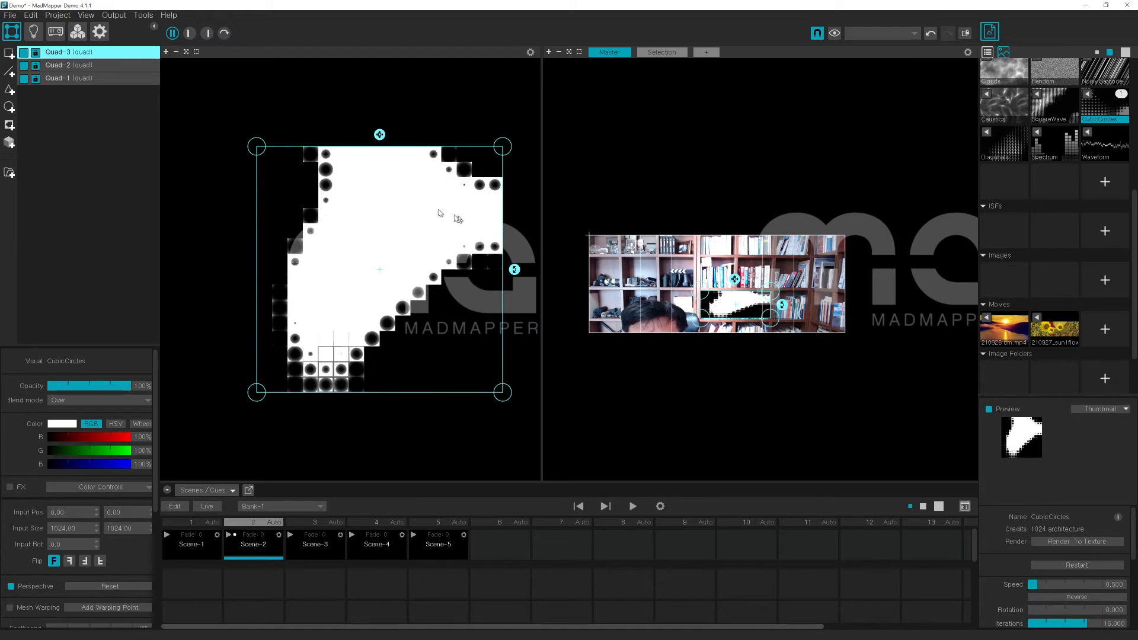
{"action": "left_click_drag", "start_coordinate": [502, 147], "coordinate": [500, 160]}
{"action": "left_click_drag", "start_coordinate": [508, 265], "coordinate": [502, 268]}
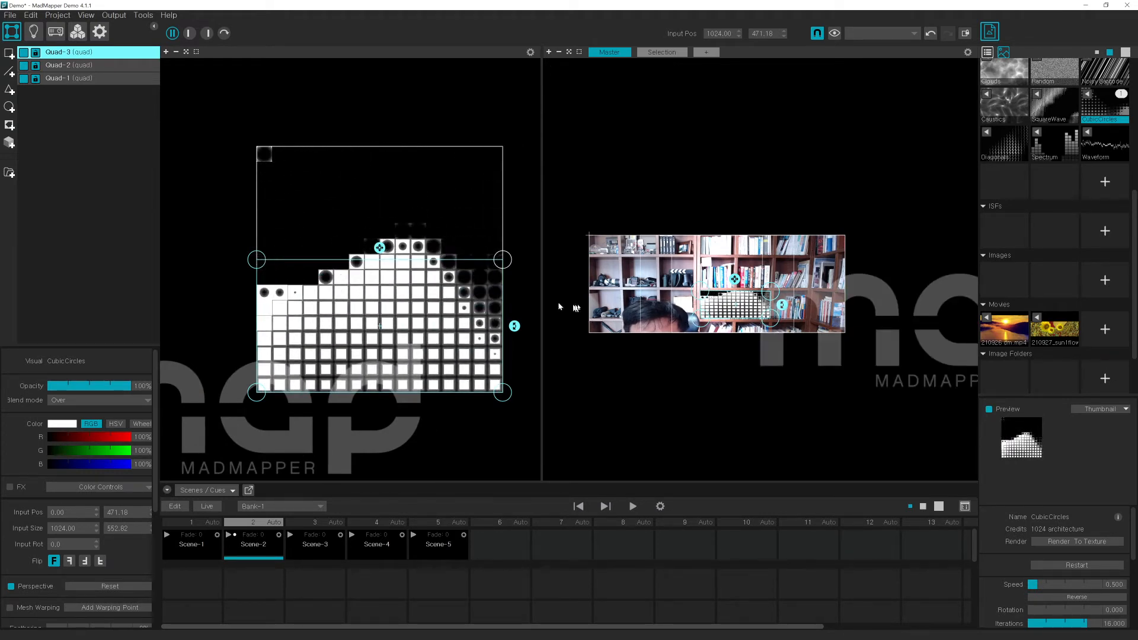
{"action": "left_click_drag", "start_coordinate": [501, 267], "coordinate": [499, 286]}
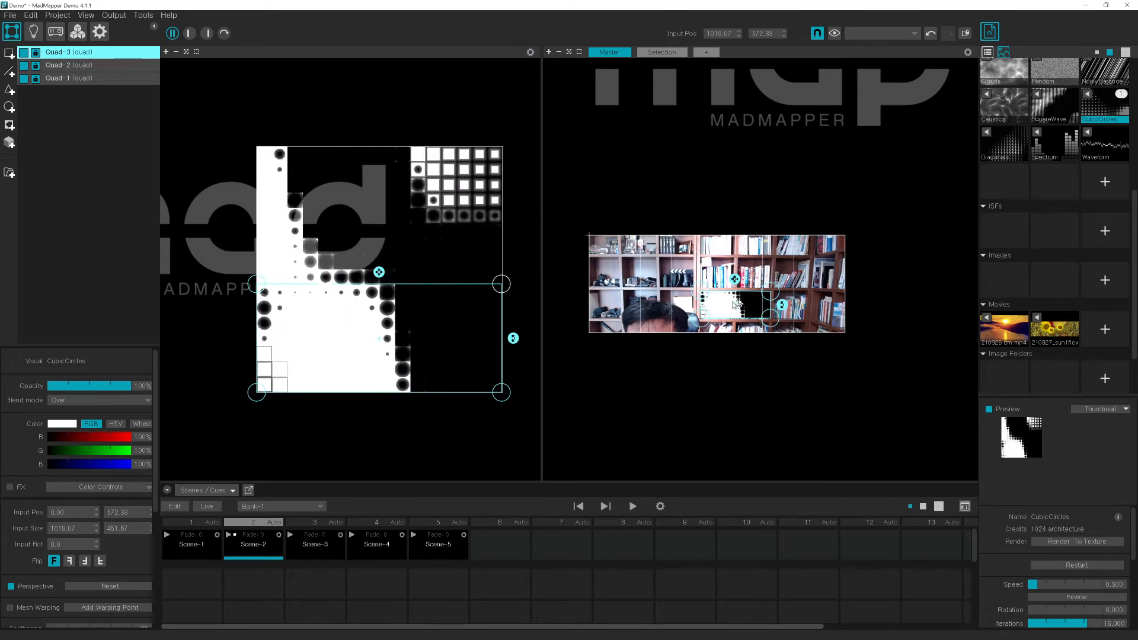
{"action": "left_click_drag", "start_coordinate": [772, 227], "coordinate": [735, 277]}
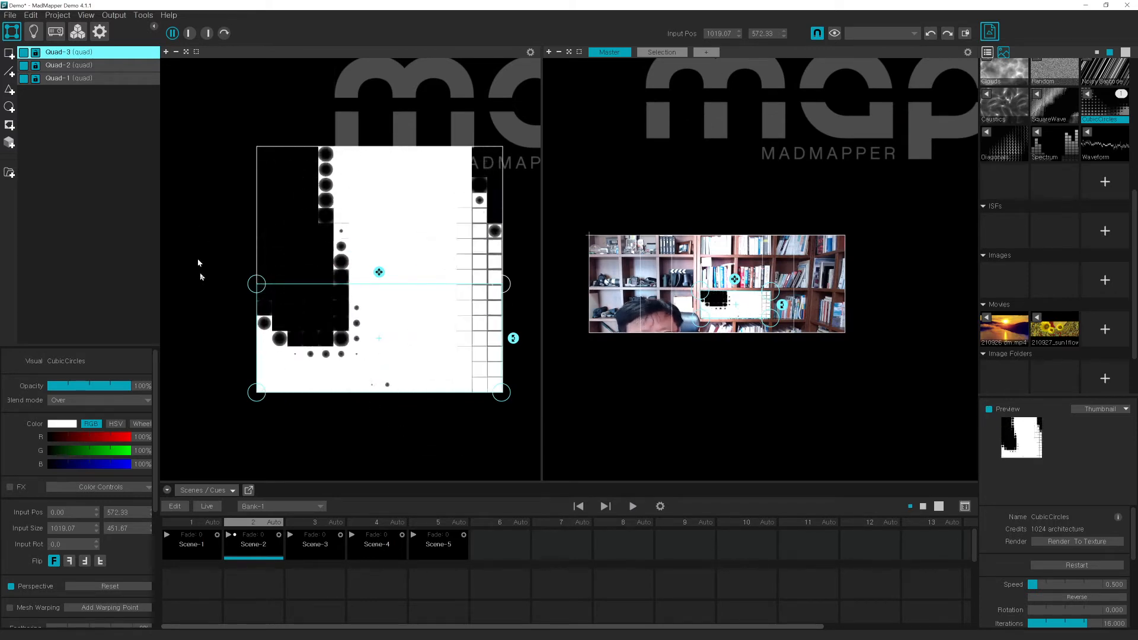
{"action": "left_click", "coordinate": [70, 66]}
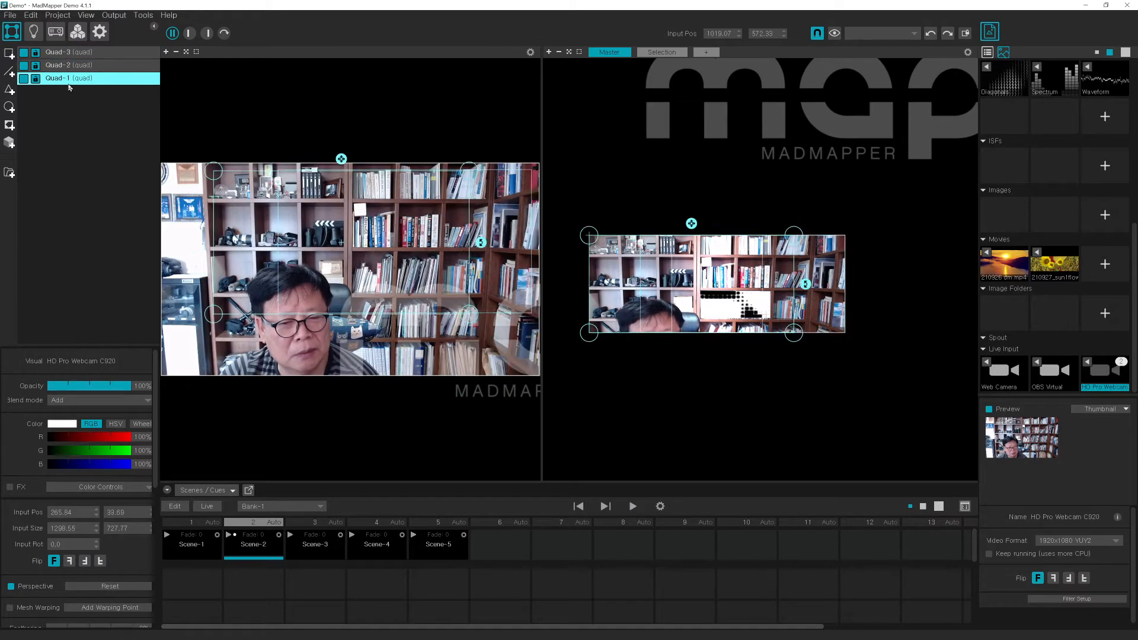
{"action": "left_click", "coordinate": [70, 52]}
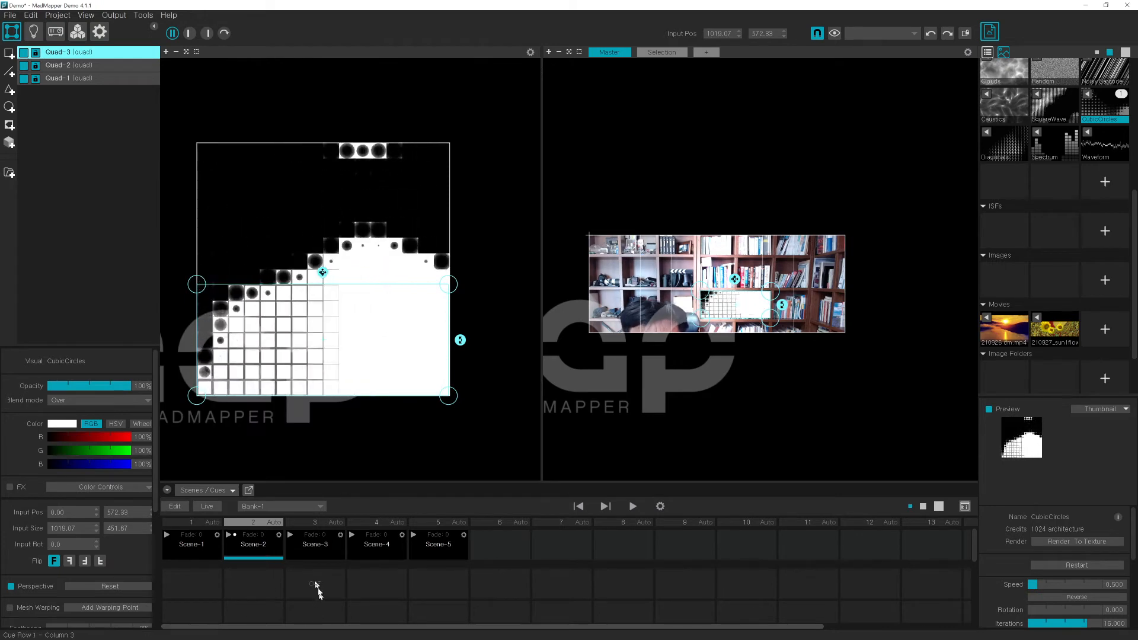
- Start Scene-3 and set the opacity of Quad-3's SquareArray surface to 64%
{"action": "left_click", "coordinate": [290, 536]}
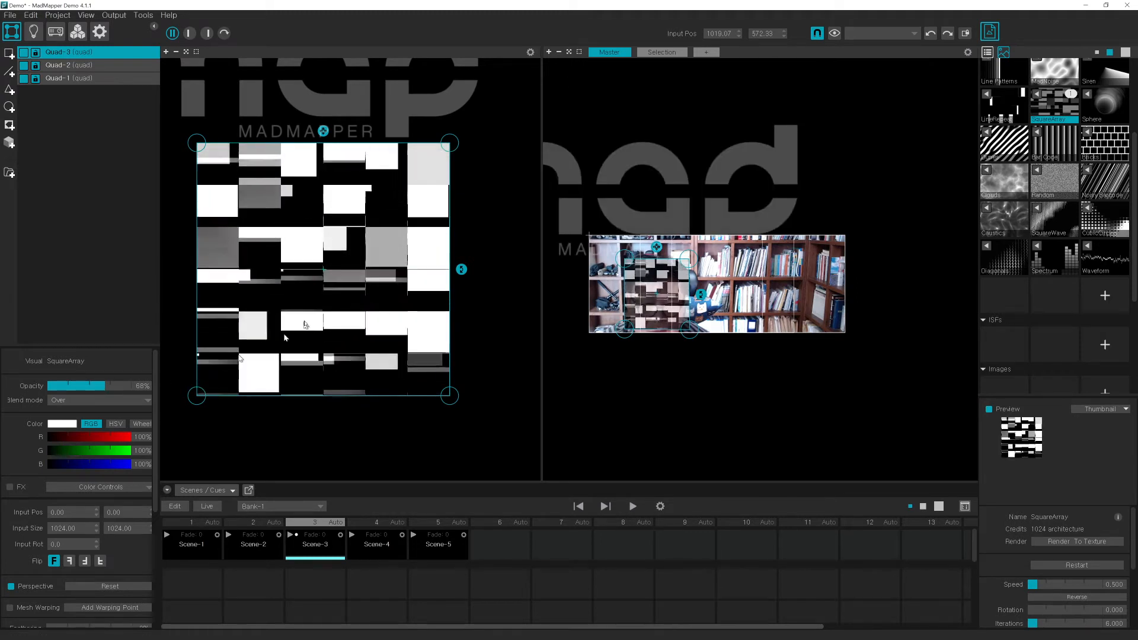
{"action": "mouse_move", "coordinate": [104, 390]}
{"action": "left_mouse_down"}
{"action": "mouse_move", "coordinate": [72, 391]}
{"action": "mouse_move", "coordinate": [119, 395]}
{"action": "mouse_move", "coordinate": [71, 392]}
{"action": "mouse_move", "coordinate": [122, 390]}
{"action": "mouse_move", "coordinate": [102, 389]}
{"action": "left_mouse_up"}
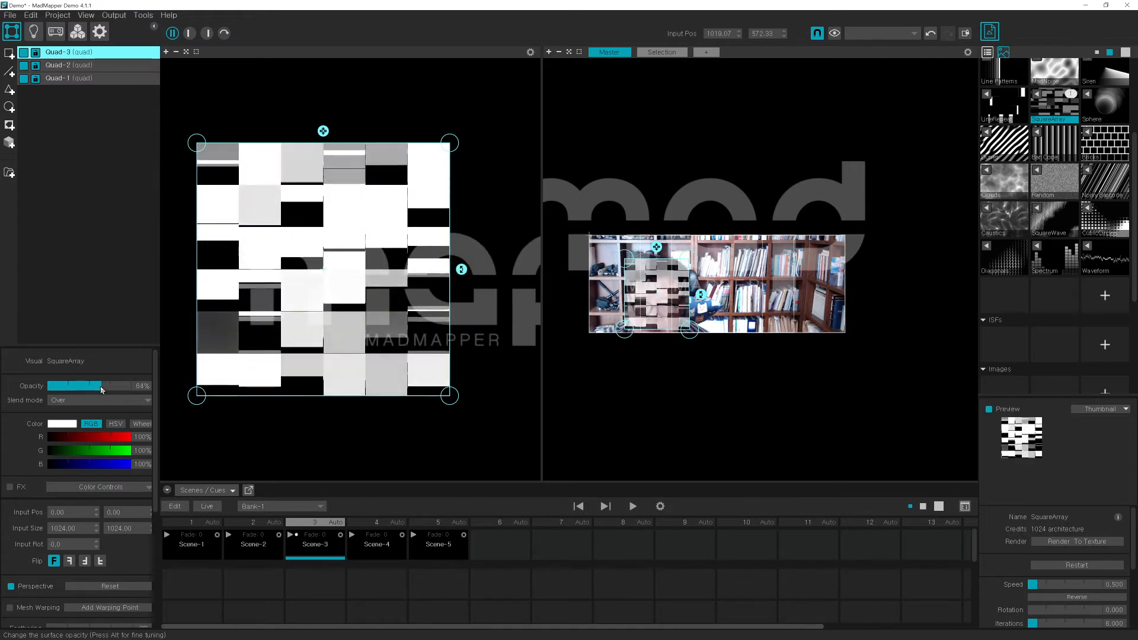
{"action": "left_click", "coordinate": [665, 384]}
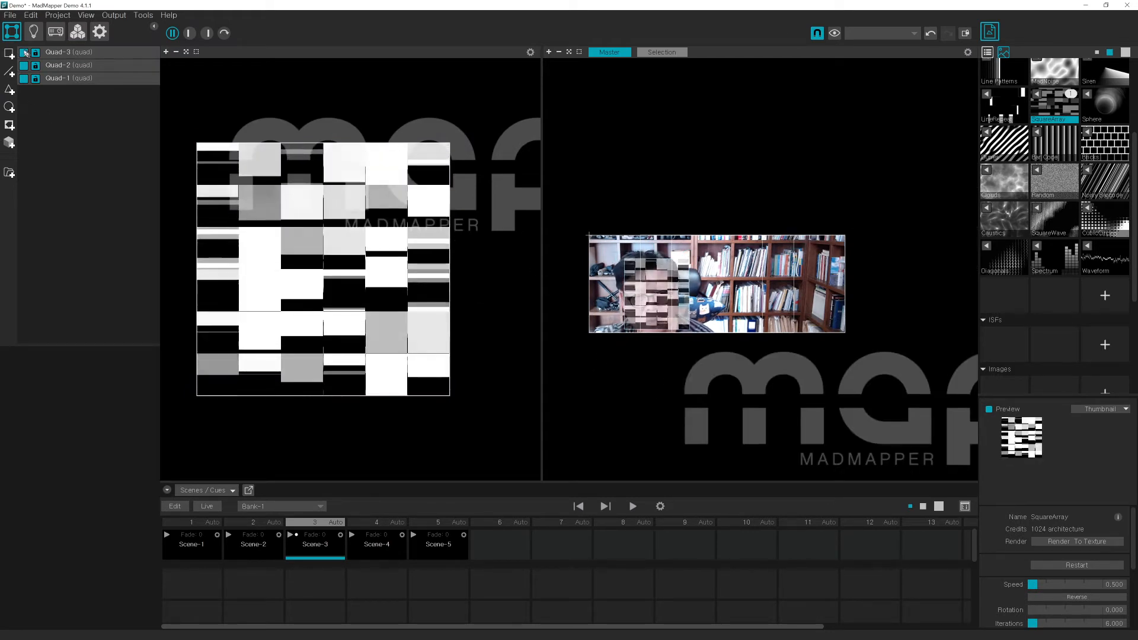
- Play Scene-2, Scene-1, Scene-2 again and Scene-3 to compare how the output changes between scenes
{"action": "left_click", "coordinate": [230, 541]}
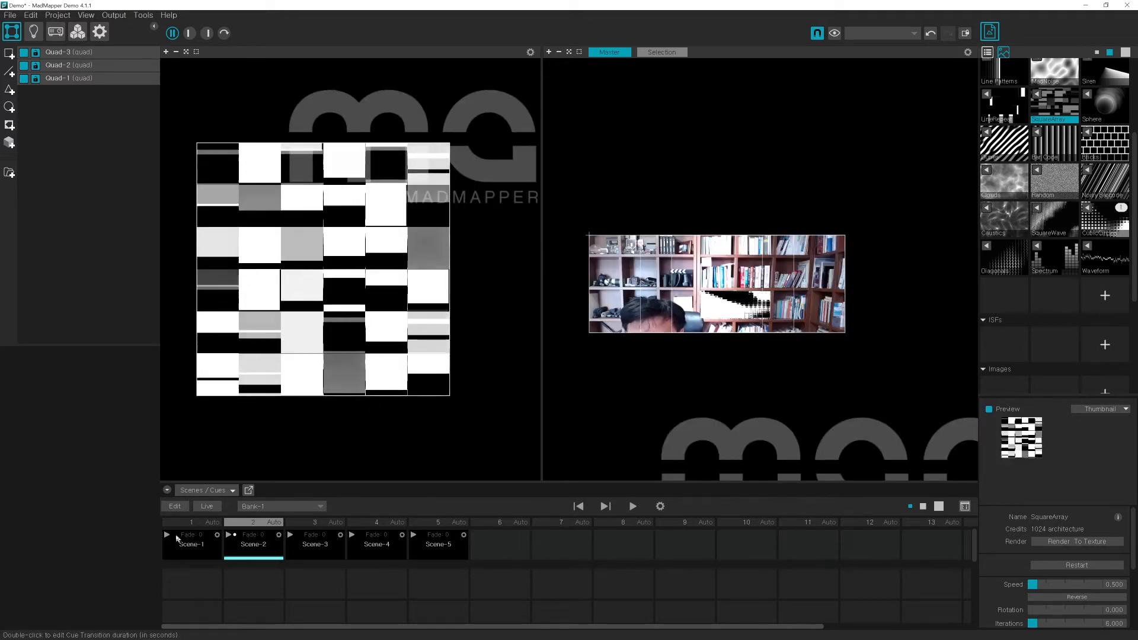
{"action": "left_click", "coordinate": [167, 536]}
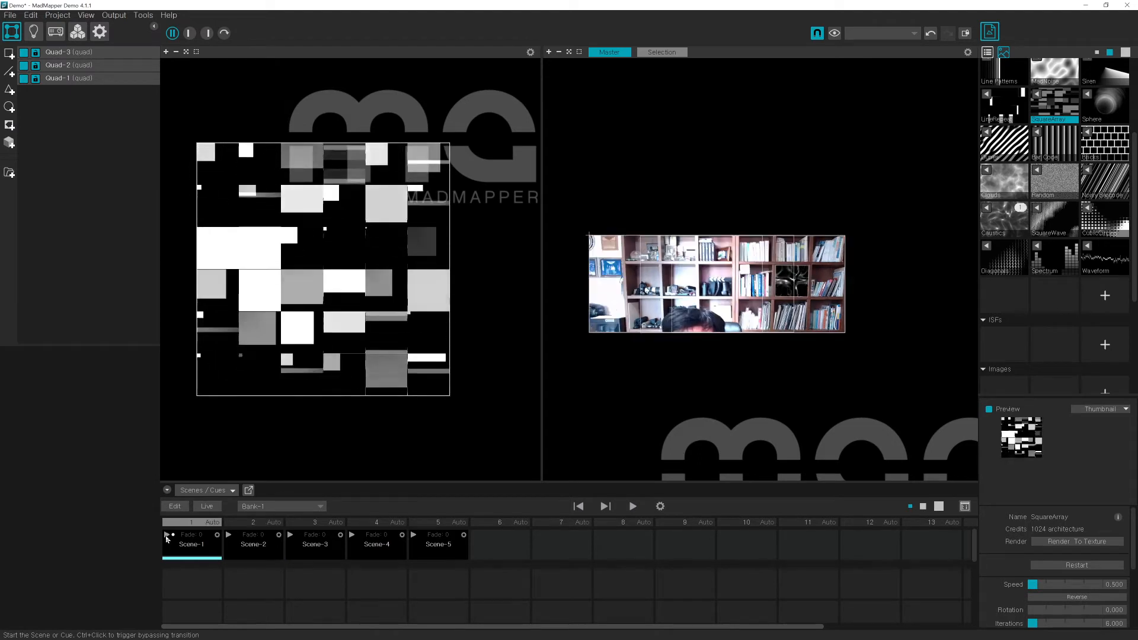
{"action": "left_click", "coordinate": [228, 536]}
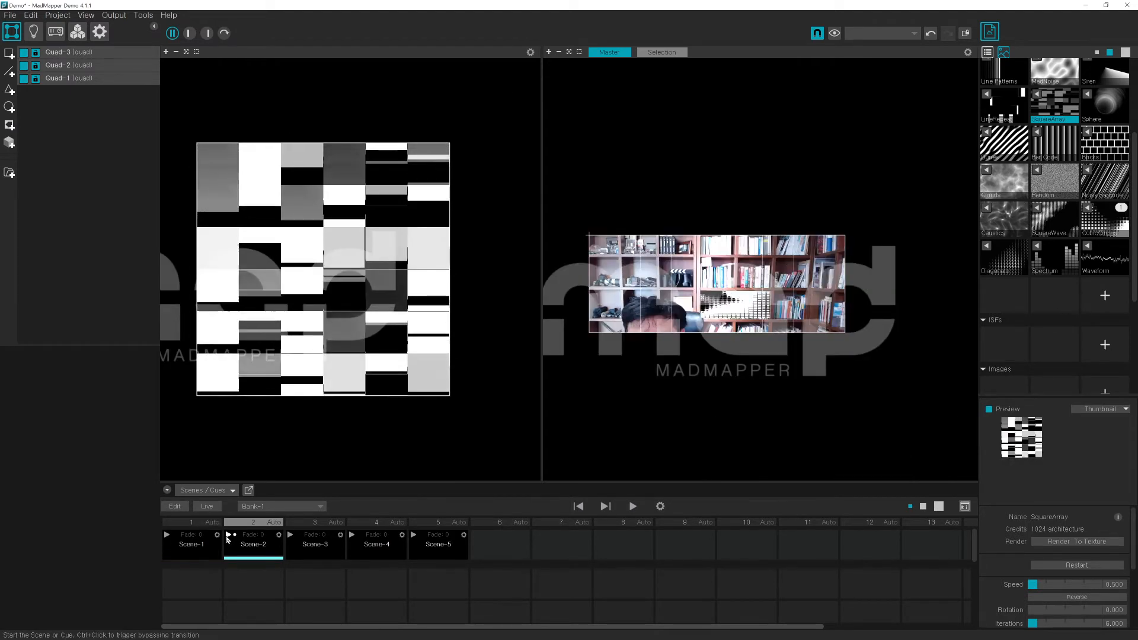
{"action": "left_click", "coordinate": [290, 536]}
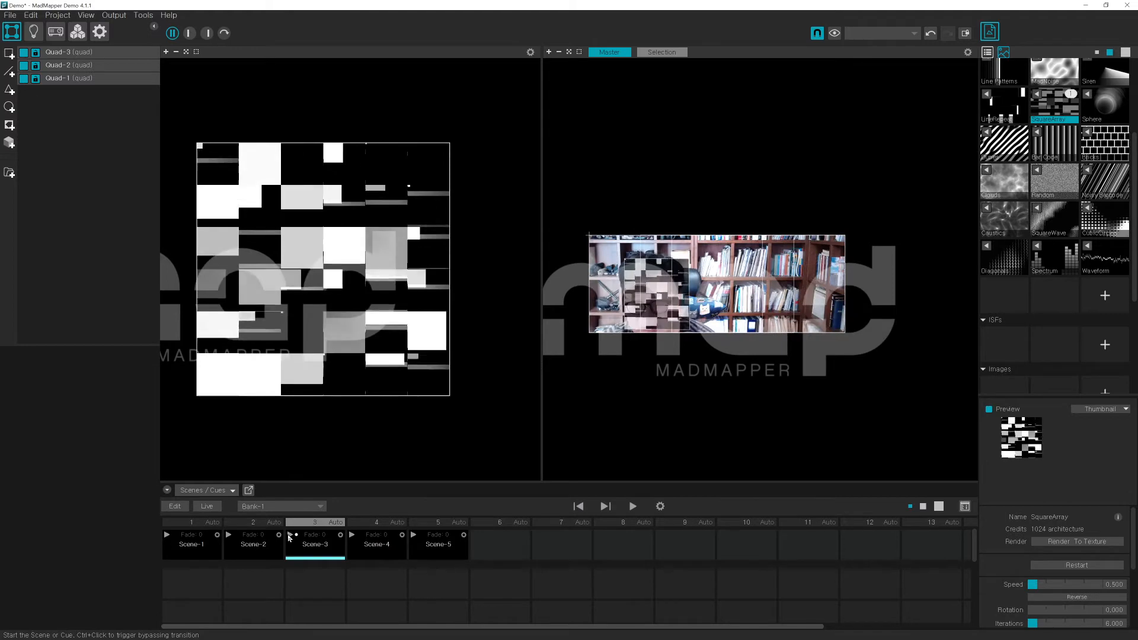
- Select Quad-2 and play Scene-1, Scene-2 and Scene-3 to compare its webcam input region in each scene
{"action": "left_click", "coordinate": [61, 67]}
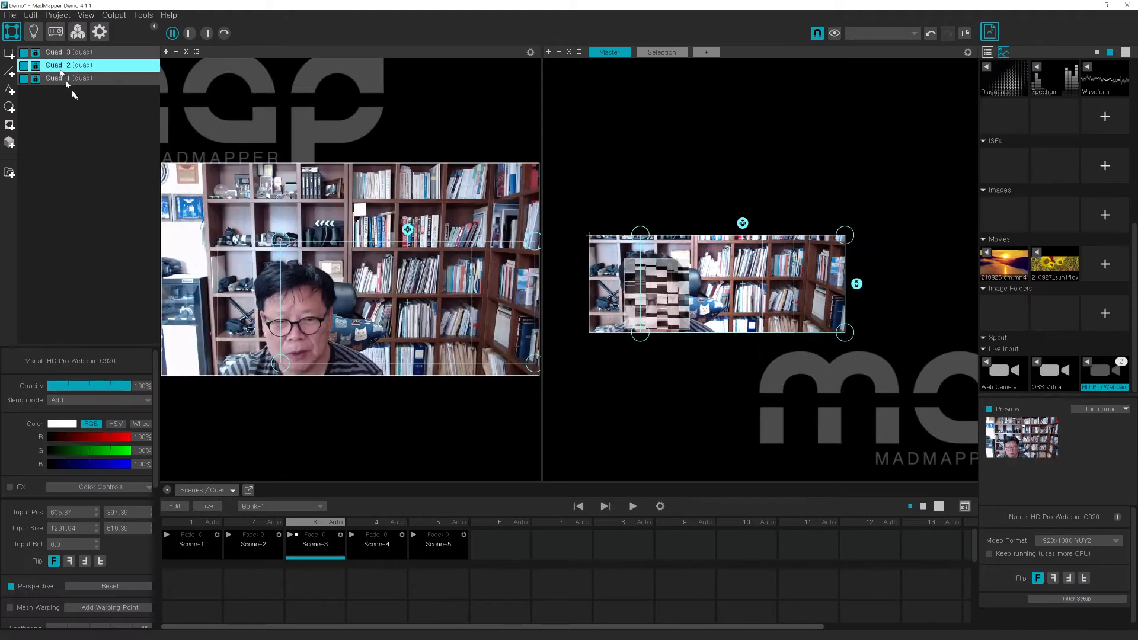
{"action": "scroll", "coordinate": [290, 296], "scroll_direction": "down", "scroll_amount": 5}
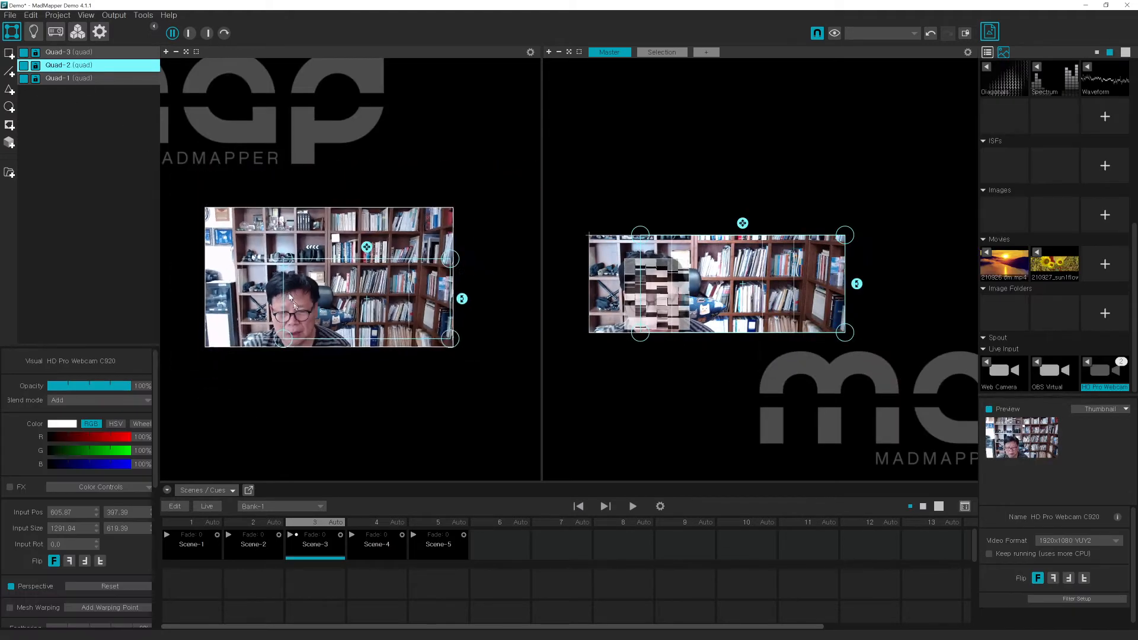
{"action": "left_click", "coordinate": [167, 535]}
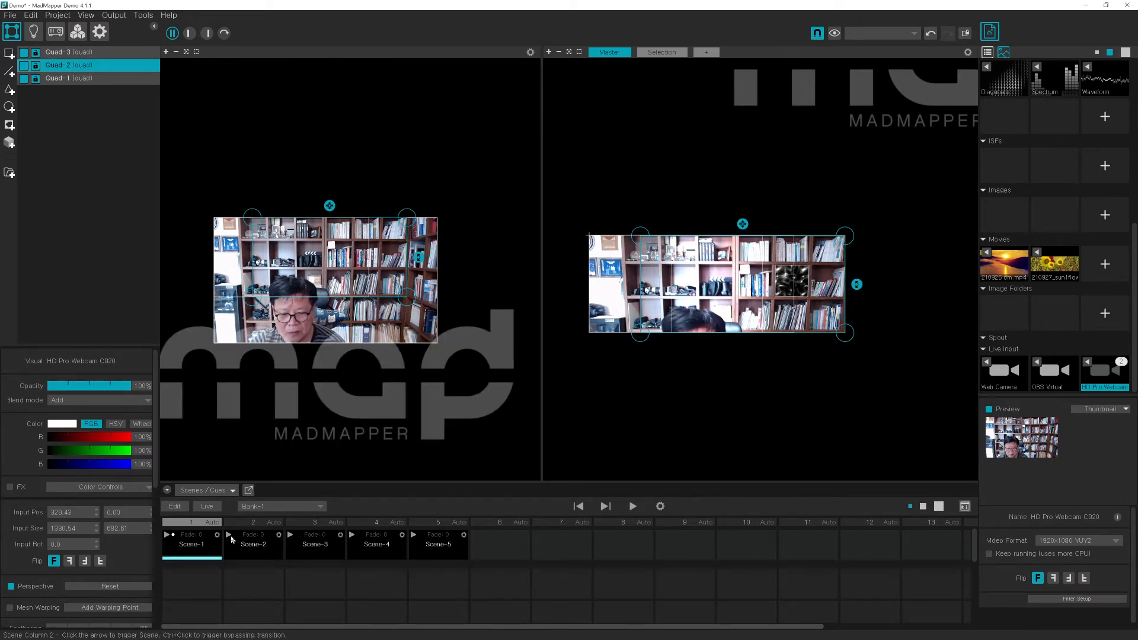
{"action": "left_click", "coordinate": [228, 535]}
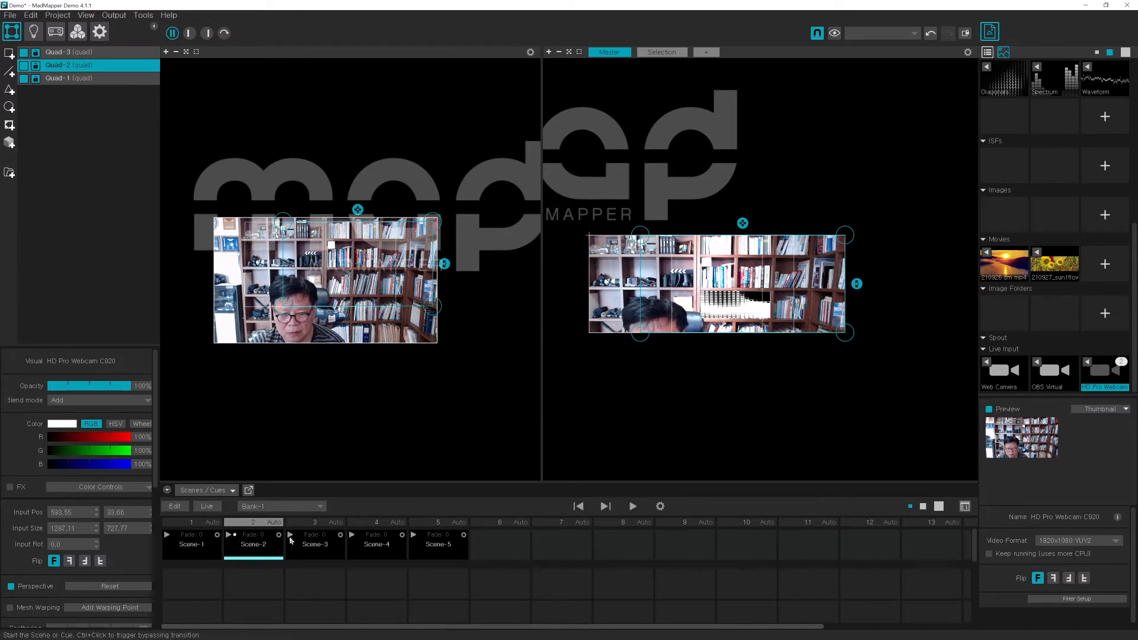
{"action": "left_click", "coordinate": [290, 537]}
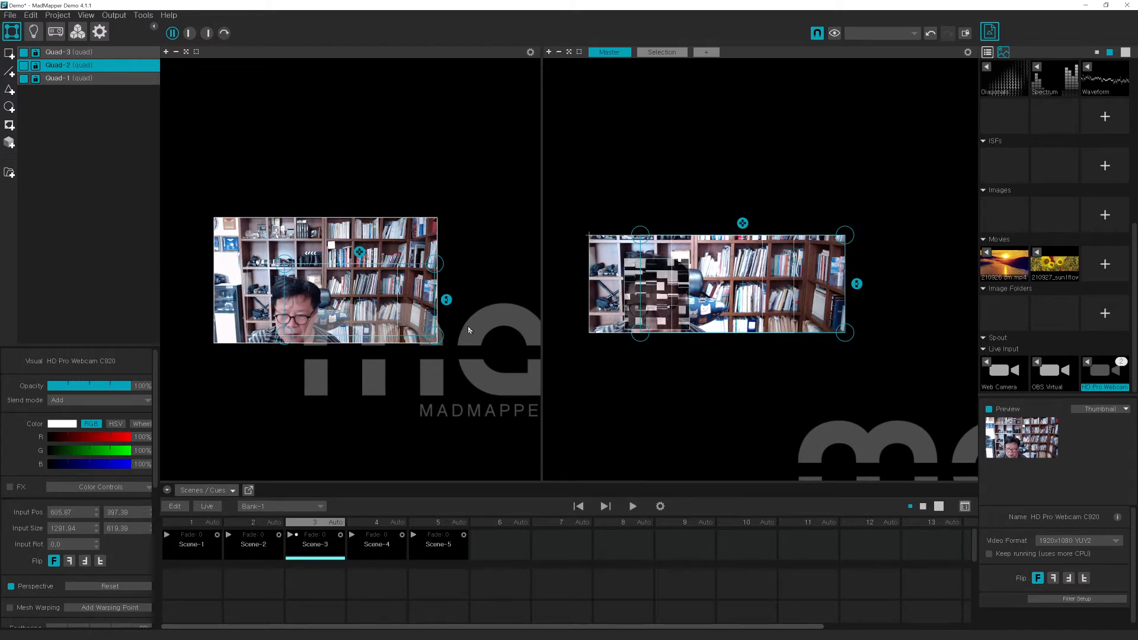
- Start Scene-4 and select Quad-3 to examine the 210926 dm.mp4 movie around the bookshelf cut-out in the output
{"action": "left_click", "coordinate": [354, 536]}
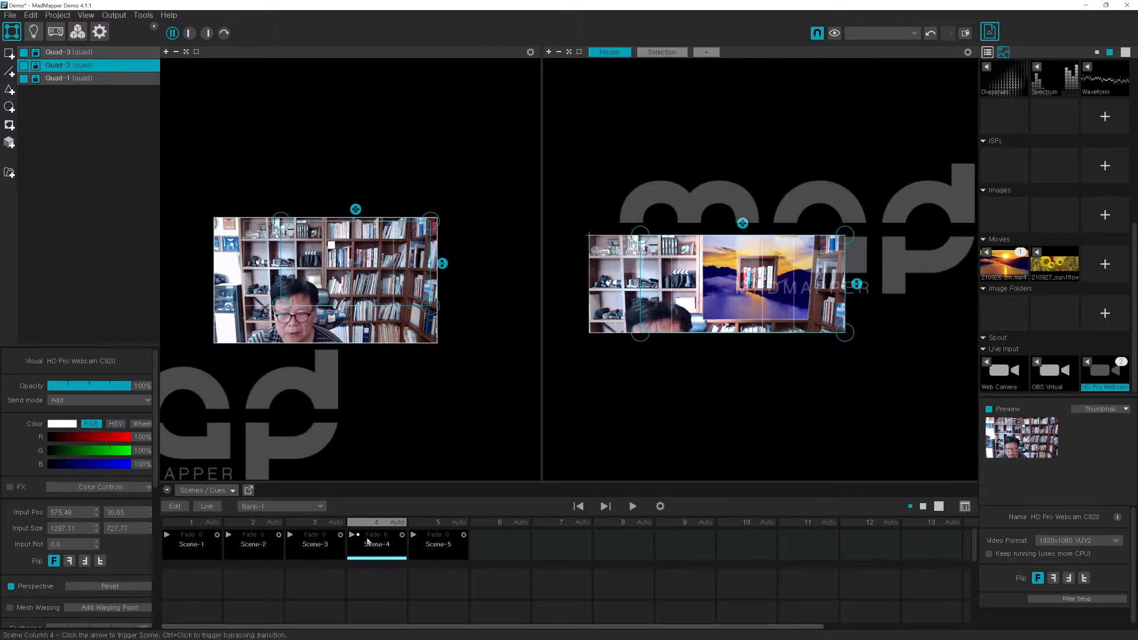
{"action": "left_click", "coordinate": [729, 306]}
{"action": "left_click", "coordinate": [719, 304]}
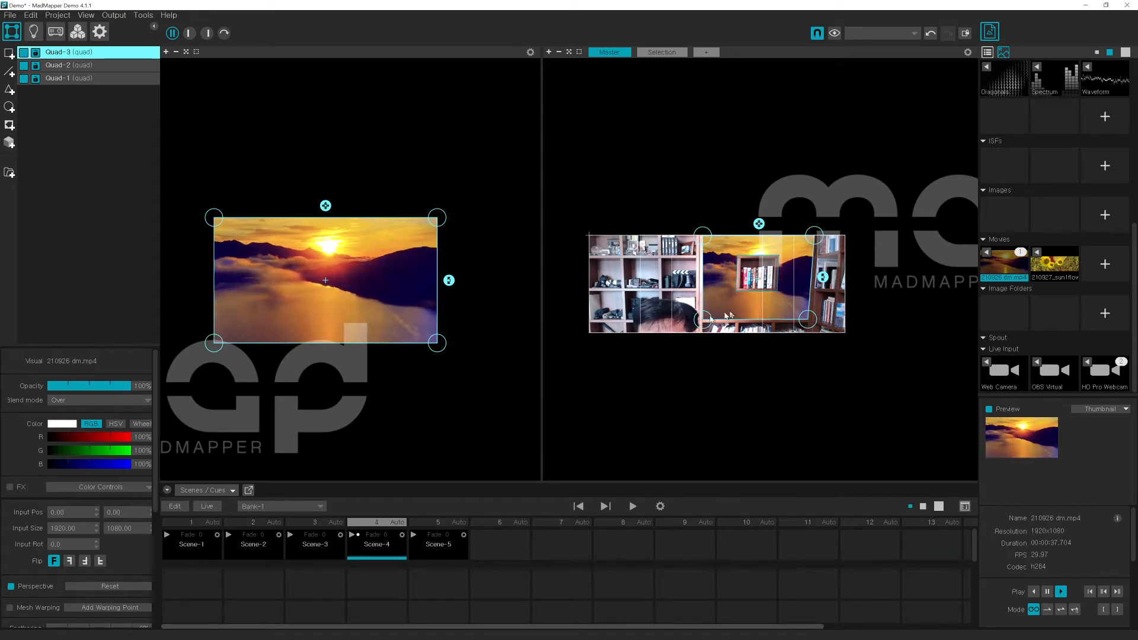
{"action": "scroll", "coordinate": [712, 318], "scroll_direction": "up", "scroll_amount": 4}
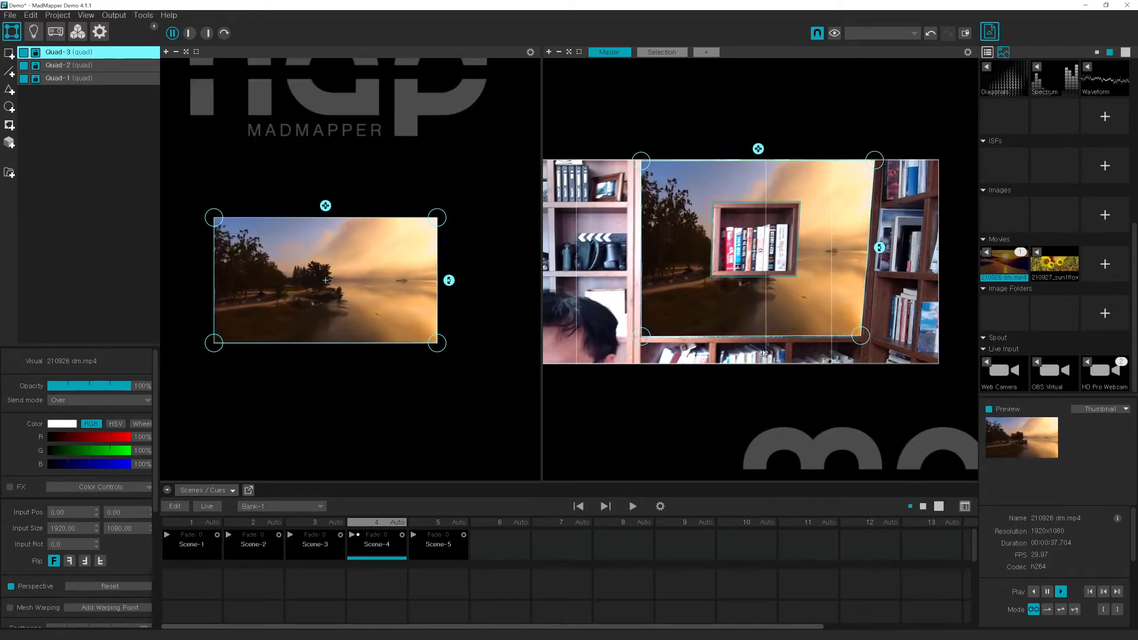
{"action": "scroll", "coordinate": [753, 314], "scroll_direction": "down", "scroll_amount": 3}
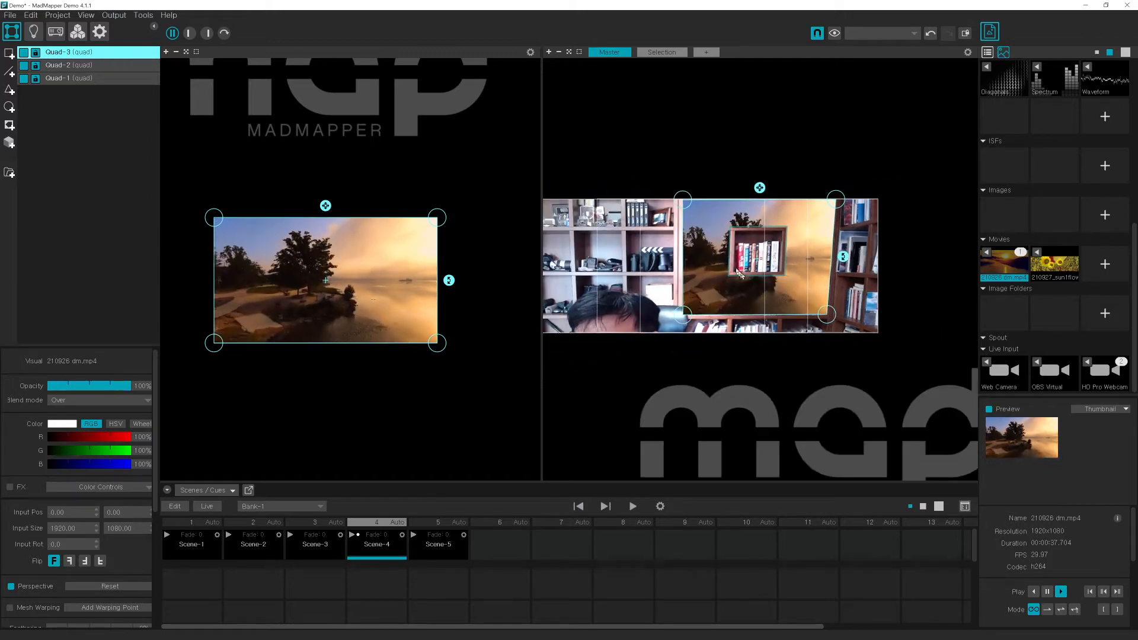
- Open the bookshelf cut-out mask inside Quad-3 for editing in the output view
{"action": "left_click", "coordinate": [754, 139]}
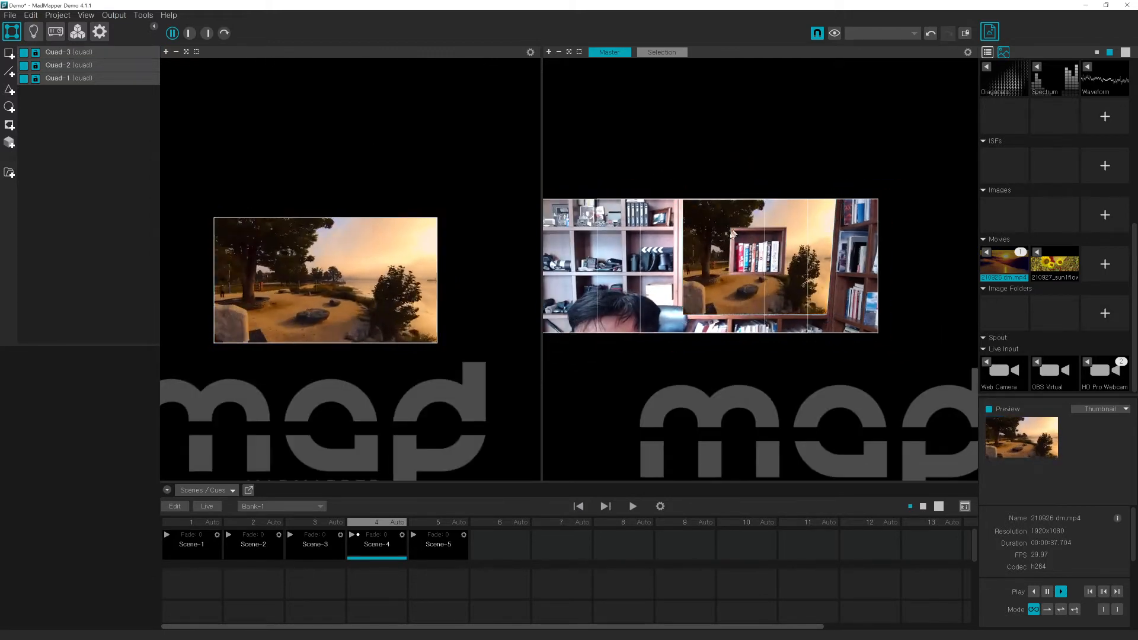
{"action": "scroll", "coordinate": [736, 235], "scroll_direction": "up", "scroll_amount": 3}
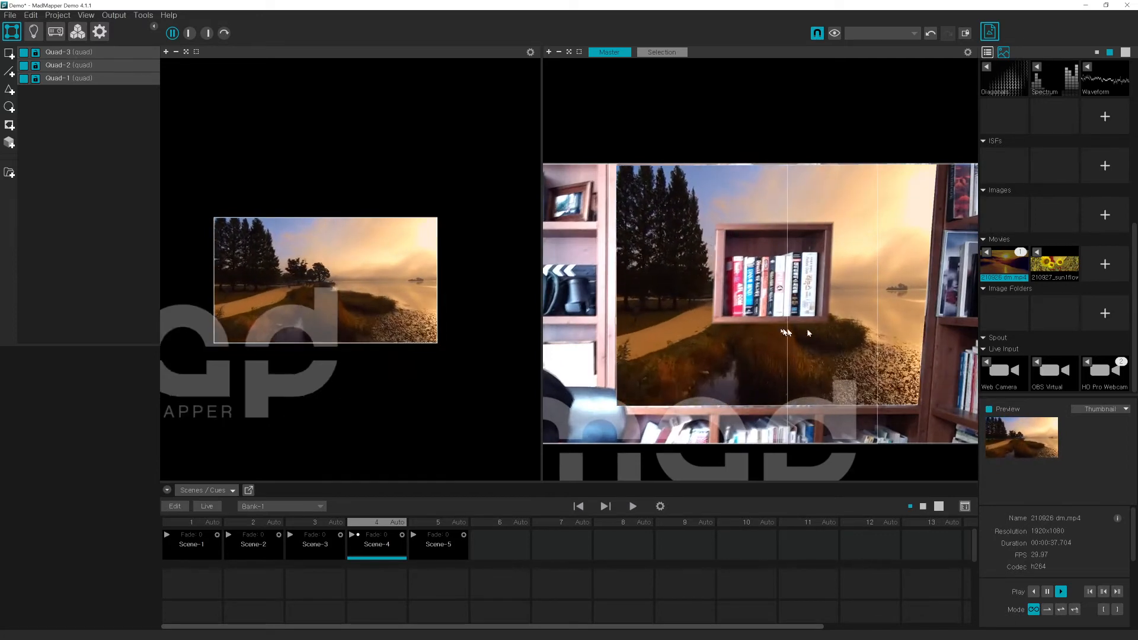
{"action": "scroll", "coordinate": [731, 321], "scroll_direction": "down", "scroll_amount": 2}
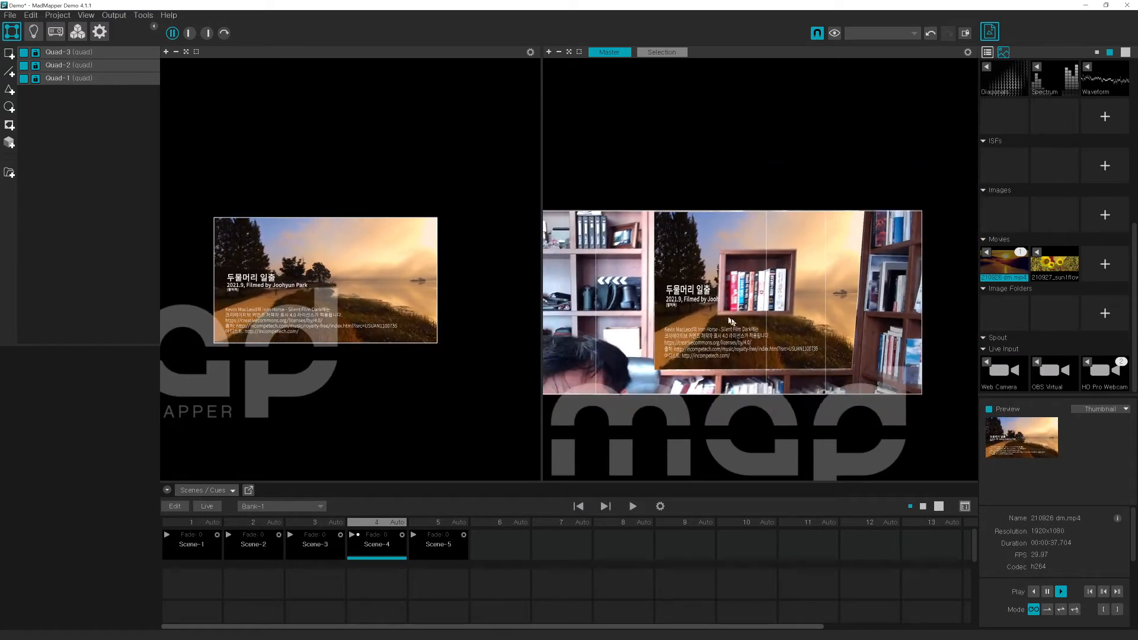
{"action": "scroll", "coordinate": [735, 321], "scroll_direction": "down", "scroll_amount": 2}
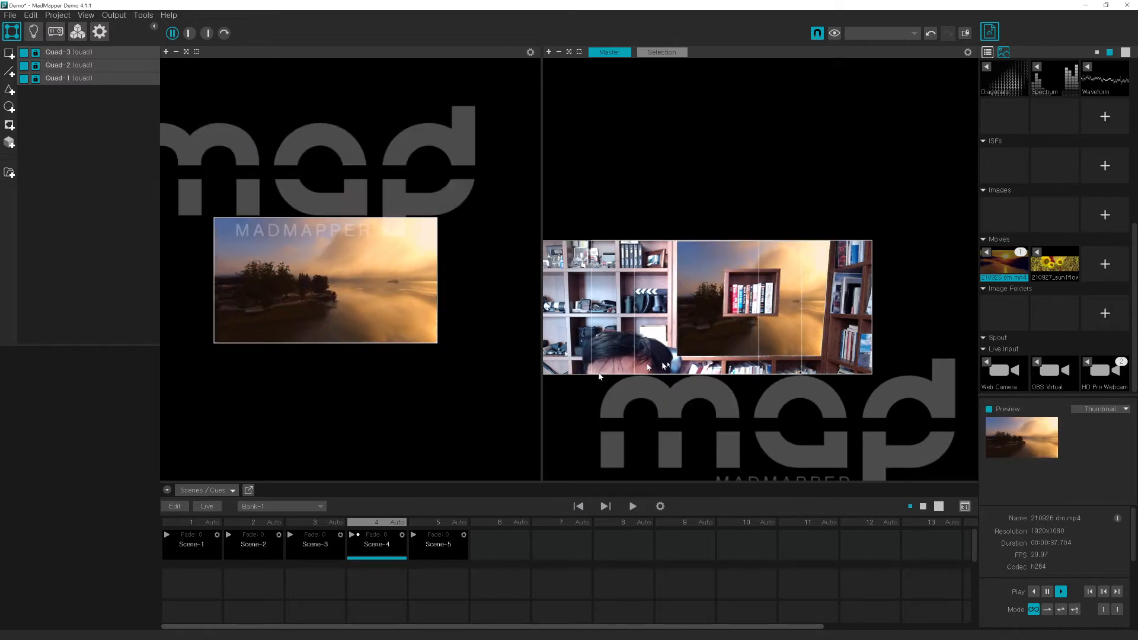
{"action": "left_click", "coordinate": [747, 296]}
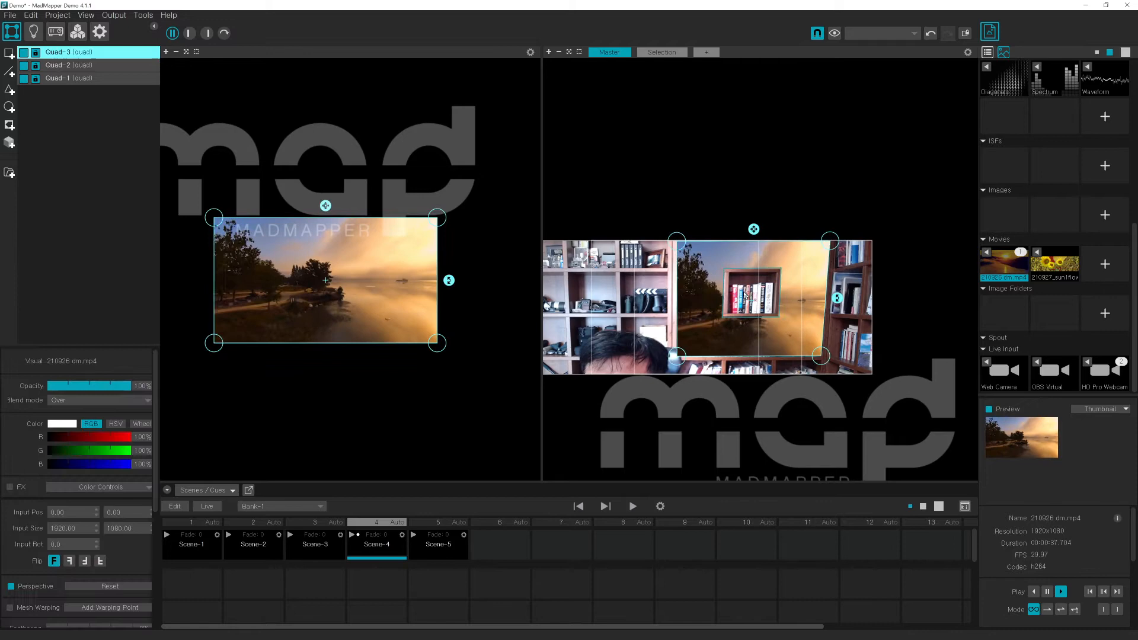
{"action": "left_click", "coordinate": [749, 291]}
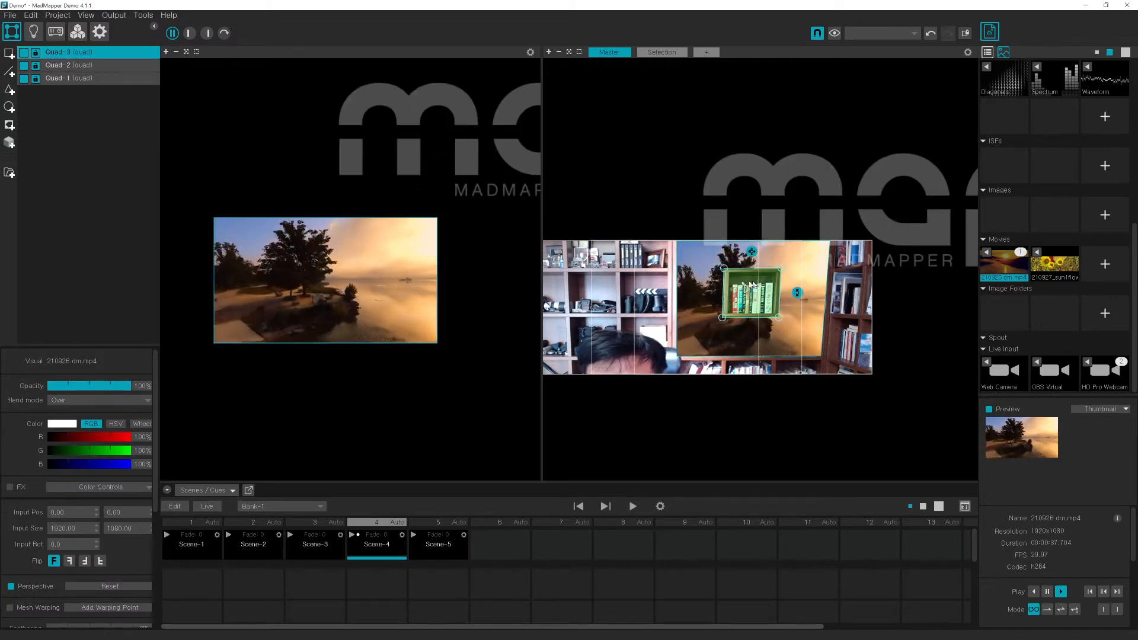
- Examine the settings of the Quad mask on Quad-3, including its feathering, inside option and Invert Mask
{"action": "scroll", "coordinate": [48, 462], "scroll_direction": "down", "scroll_amount": 3}
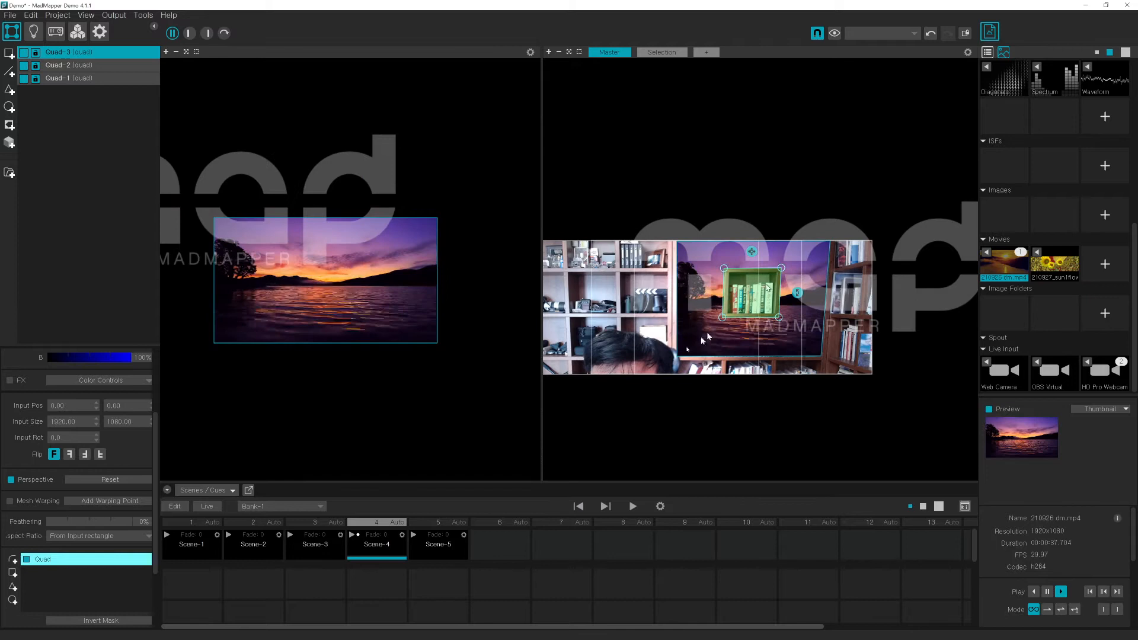
{"action": "scroll", "coordinate": [65, 603], "scroll_direction": "down", "scroll_amount": 3}
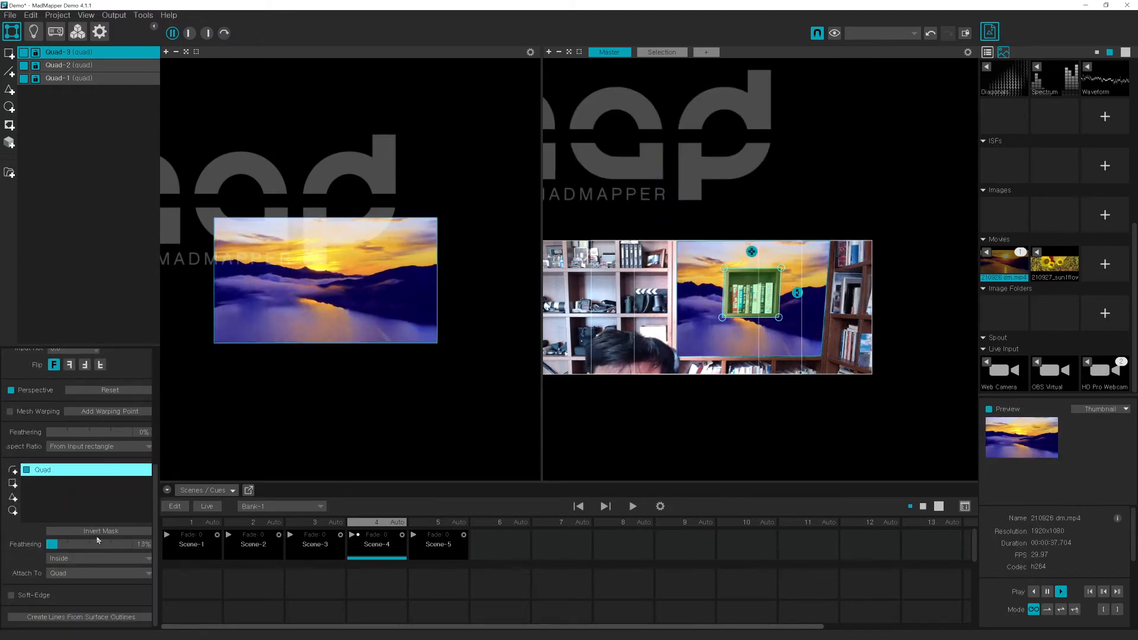
{"action": "scroll", "coordinate": [31, 495], "scroll_direction": "up", "scroll_amount": 1}
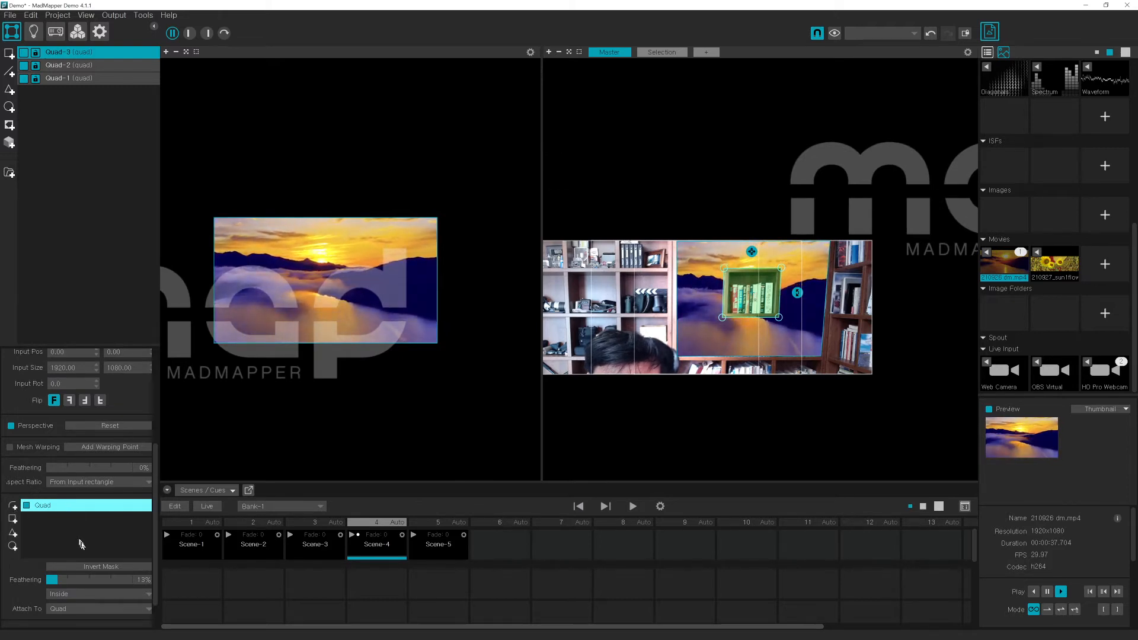
{"action": "scroll", "coordinate": [83, 548], "scroll_direction": "down", "scroll_amount": 1}
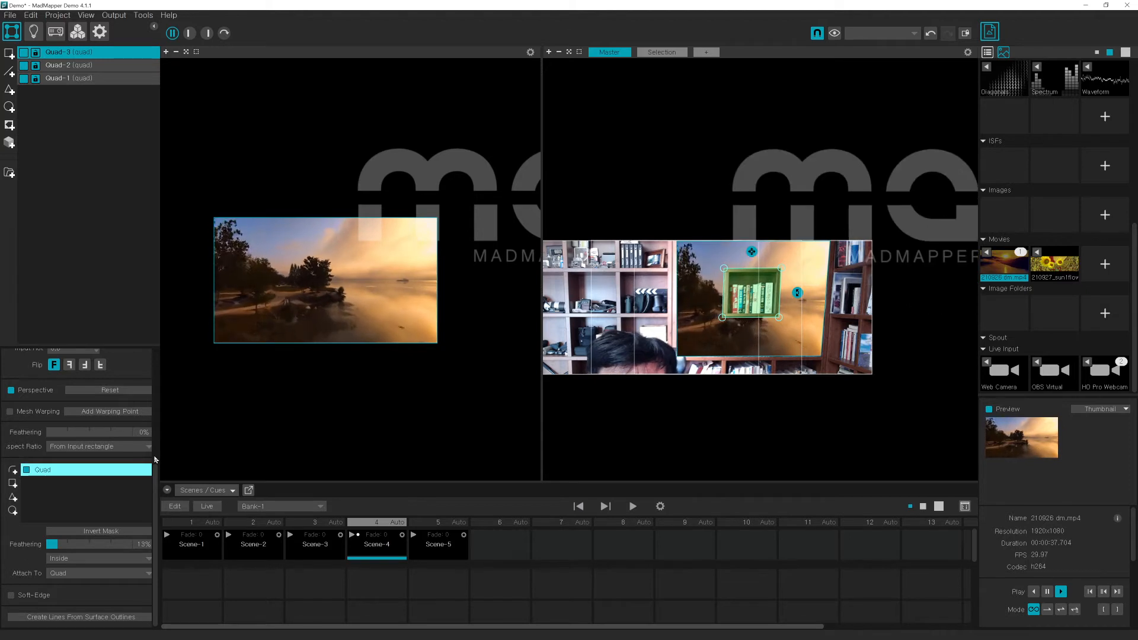
- Disable the Quad mask on Quad-3 and check the movie without the bookshelf cut-out
{"action": "left_click", "coordinate": [767, 208]}
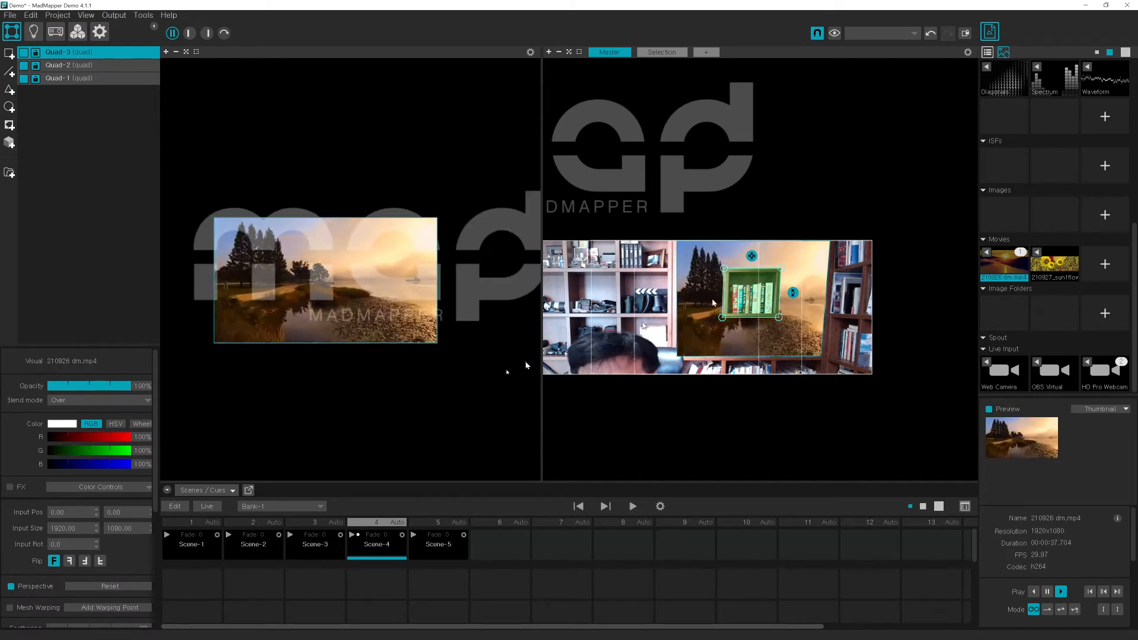
{"action": "scroll", "coordinate": [58, 572], "scroll_direction": "down", "scroll_amount": 3}
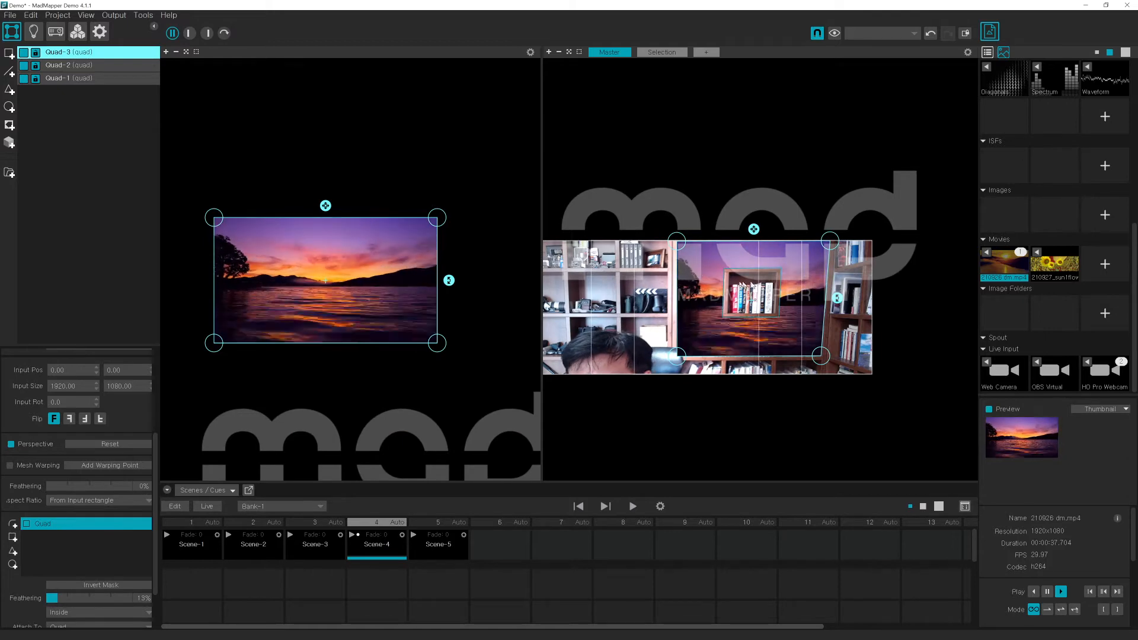
{"action": "left_click", "coordinate": [745, 286]}
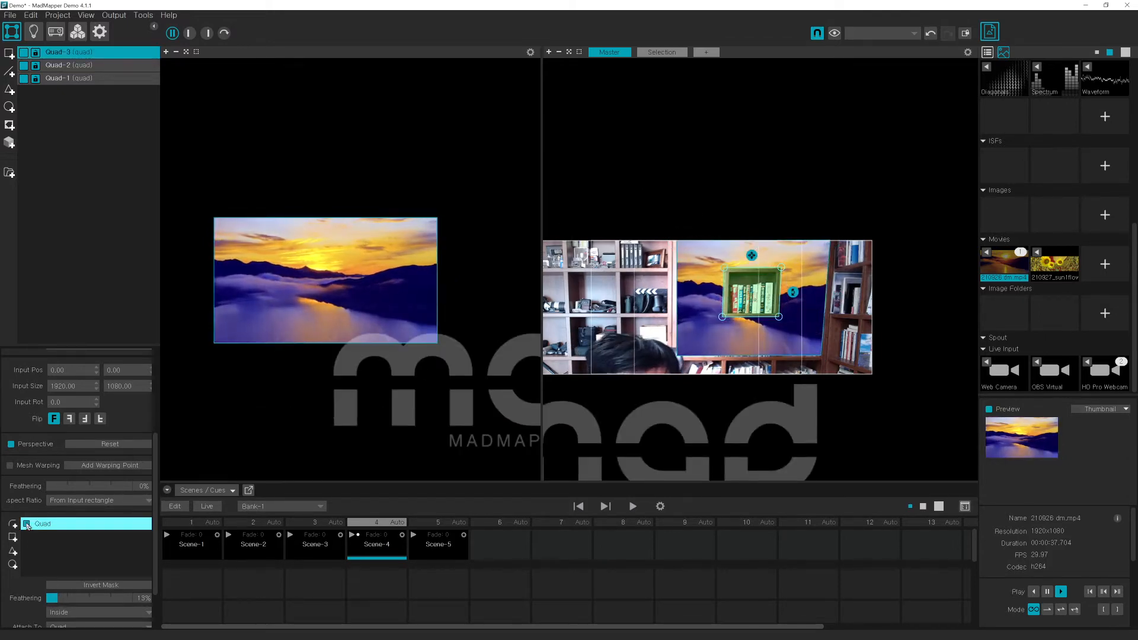
{"action": "left_click", "coordinate": [626, 444]}
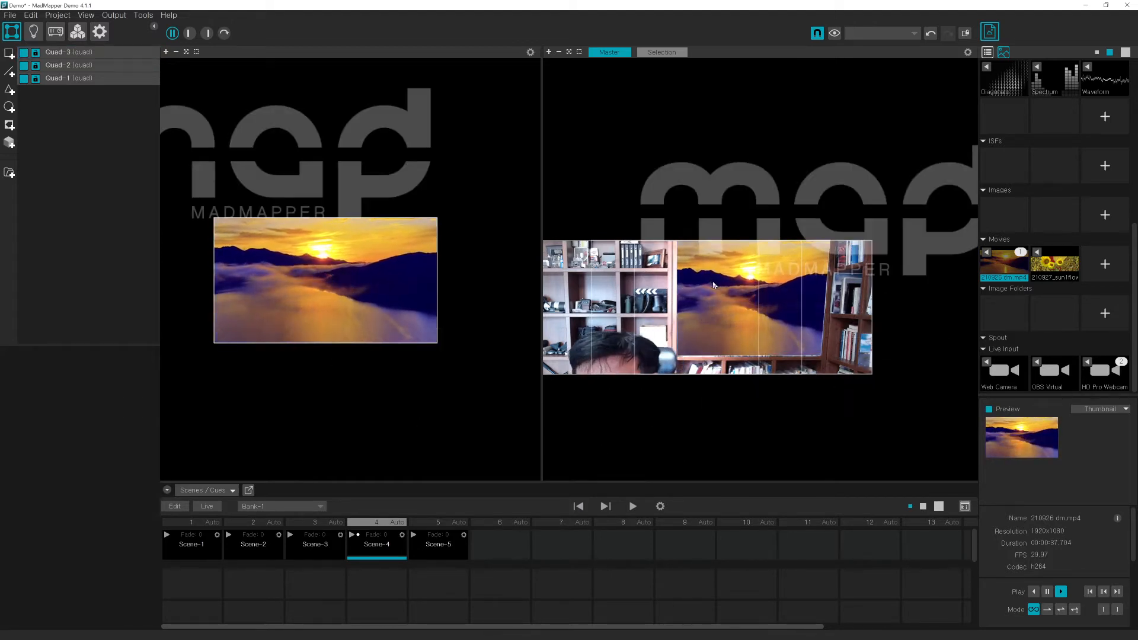
{"action": "left_click", "coordinate": [728, 284]}
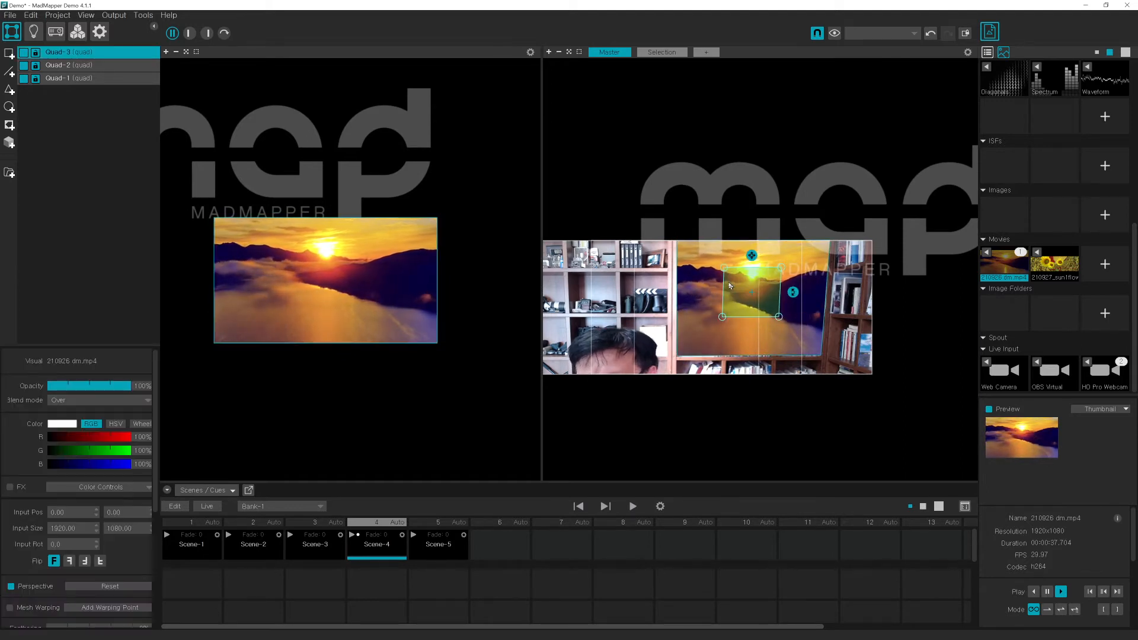
{"action": "left_click", "coordinate": [758, 188]}
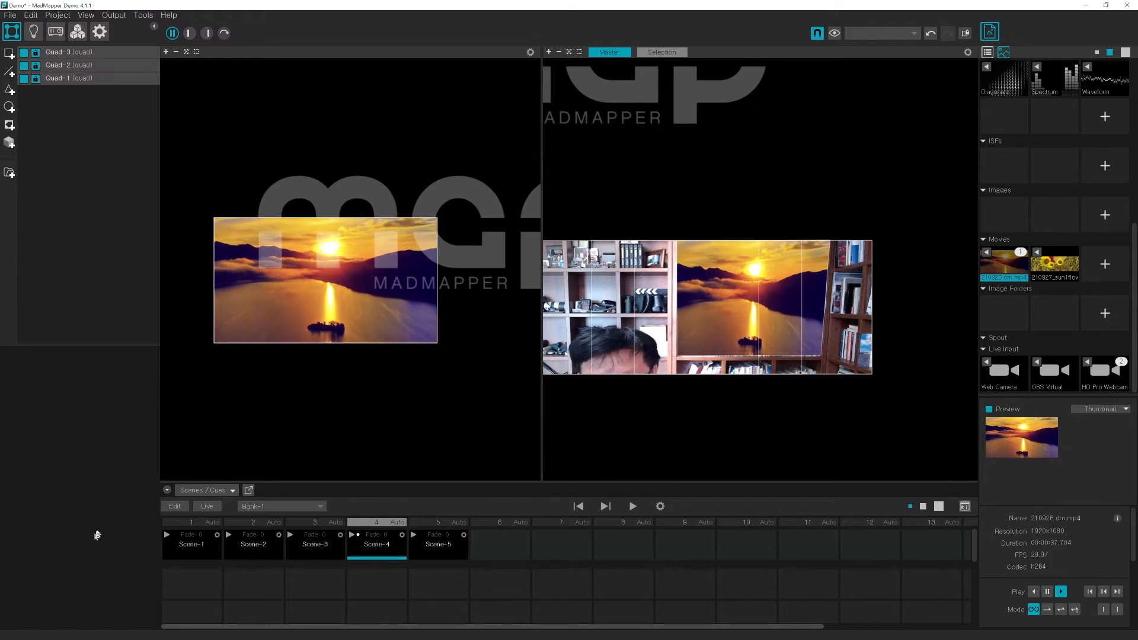
- Re-enable the Quad mask on Quad-3 to bring back the bookshelf cut-out, and deselect the surface
{"action": "left_click", "coordinate": [750, 301]}
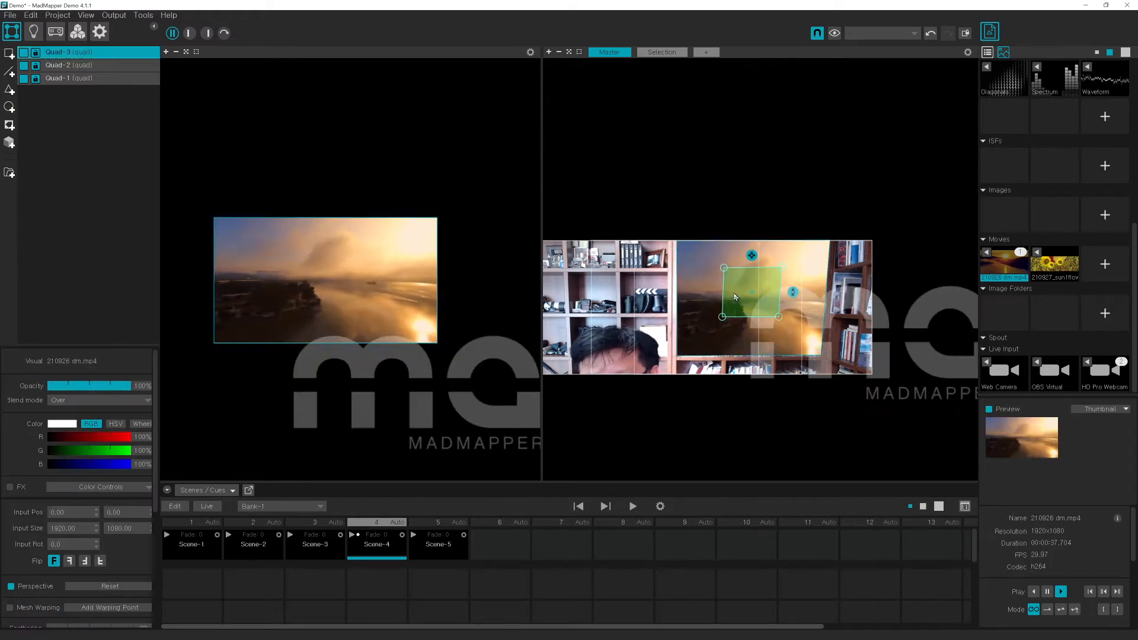
{"action": "scroll", "coordinate": [53, 580], "scroll_direction": "down", "scroll_amount": 3}
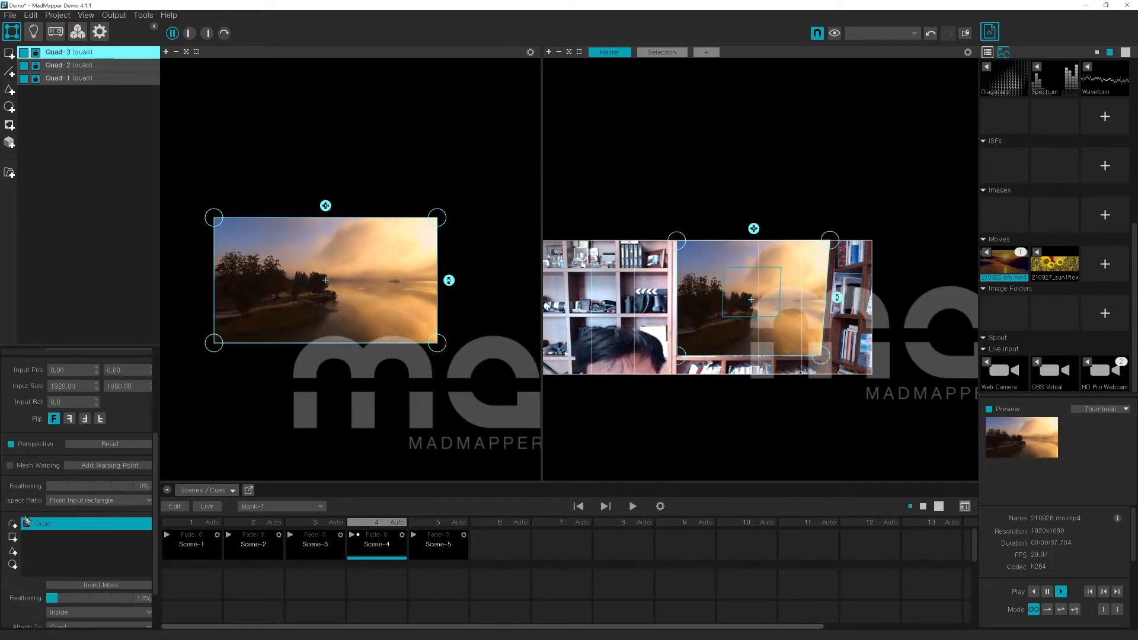
{"action": "left_click", "coordinate": [26, 521]}
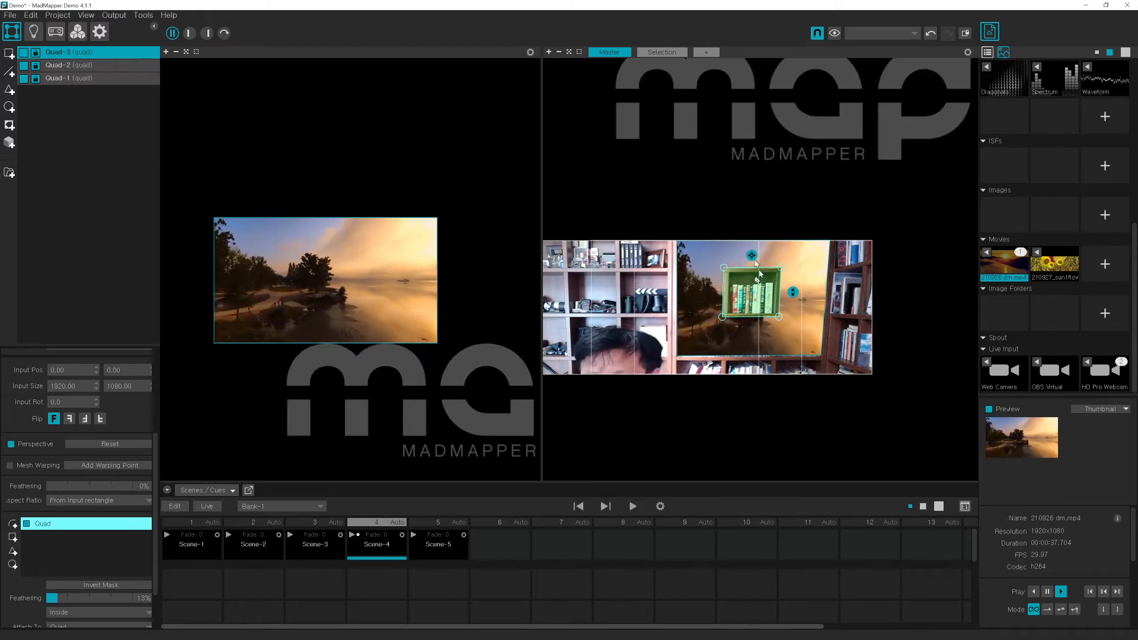
{"action": "left_click", "coordinate": [830, 394]}
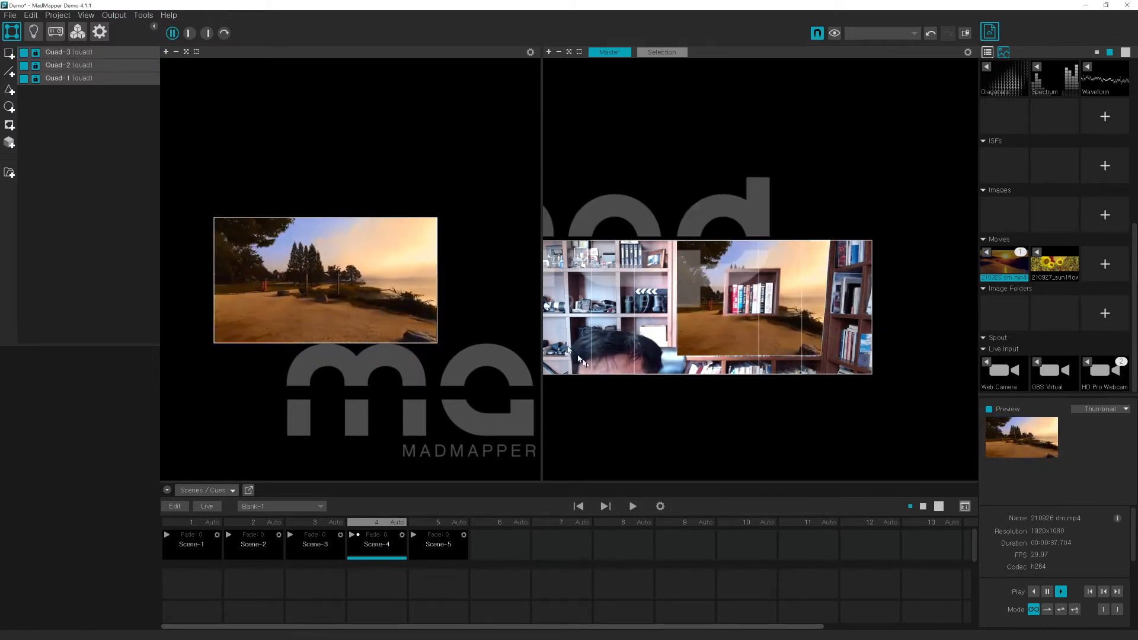
- Show only the output view and inspect the masked movie between the webcam images up close
{"action": "left_click_drag", "start_coordinate": [611, 397], "coordinate": [673, 385]}
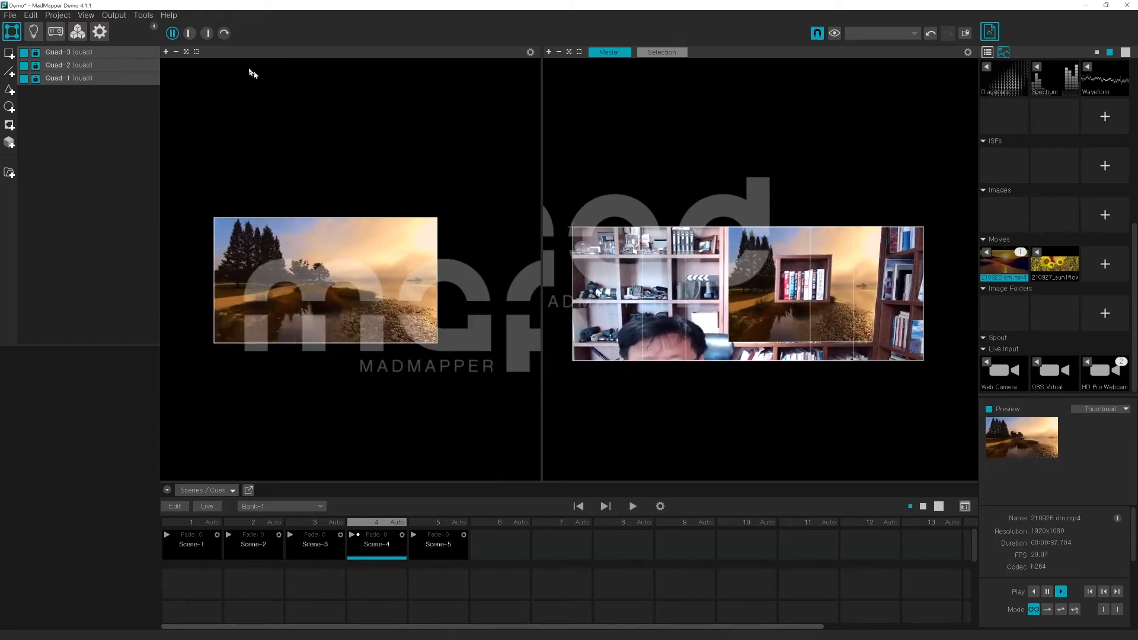
{"action": "left_click", "coordinate": [207, 33]}
{"action": "scroll", "coordinate": [506, 302], "scroll_direction": "up", "scroll_amount": 4}
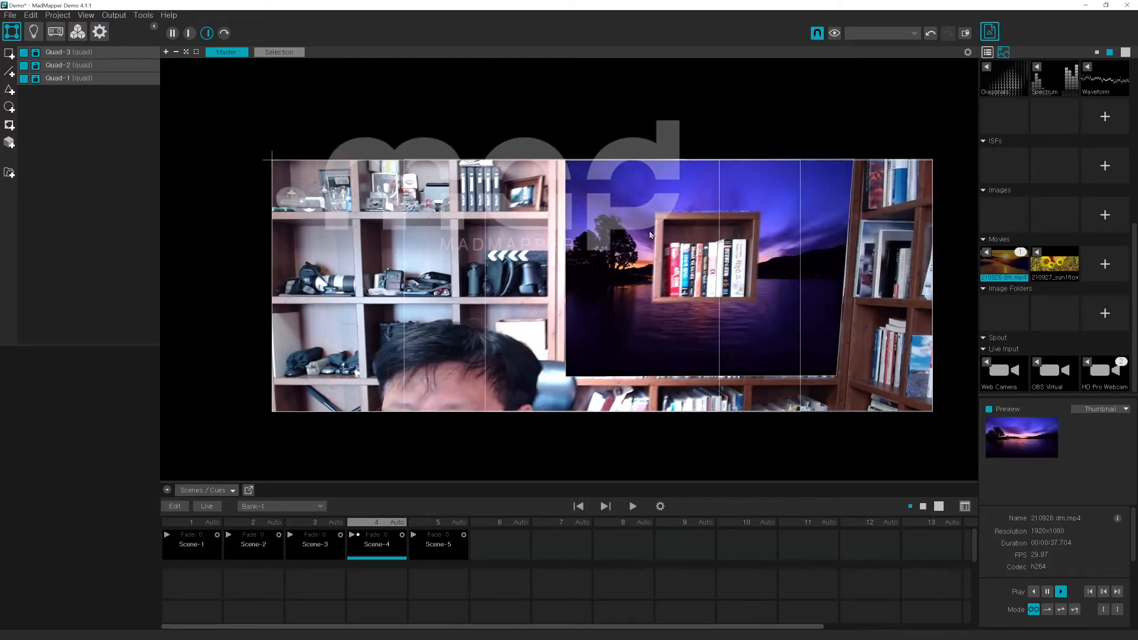
{"action": "scroll", "coordinate": [675, 243], "scroll_direction": "down", "scroll_amount": 2}
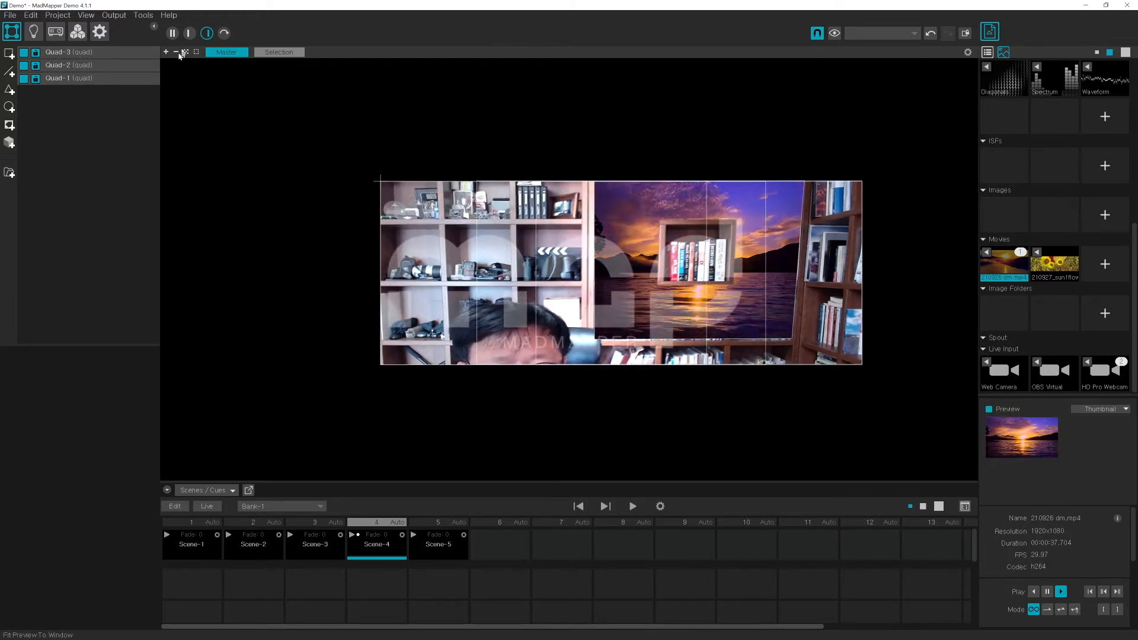
- Return to the side-by-side input and output views and give the output view more width
{"action": "left_click", "coordinate": [172, 33]}
{"action": "scroll", "coordinate": [323, 232], "scroll_direction": "down", "scroll_amount": 2}
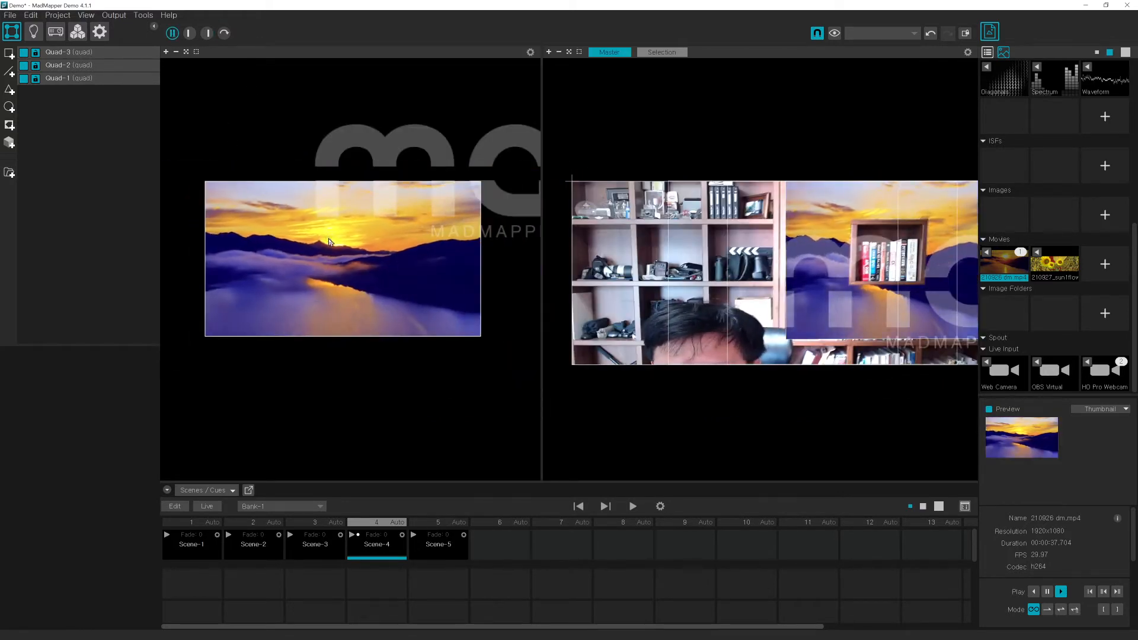
{"action": "scroll", "coordinate": [669, 399], "scroll_direction": "down", "scroll_amount": 1}
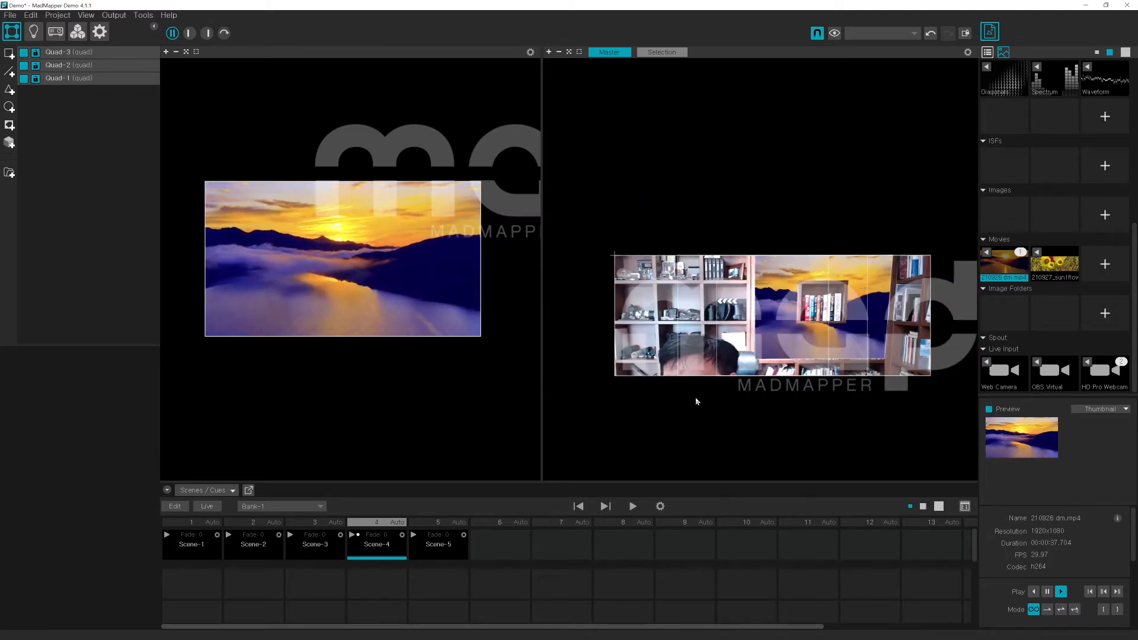
{"action": "left_click_drag", "start_coordinate": [661, 224], "coordinate": [610, 158]}
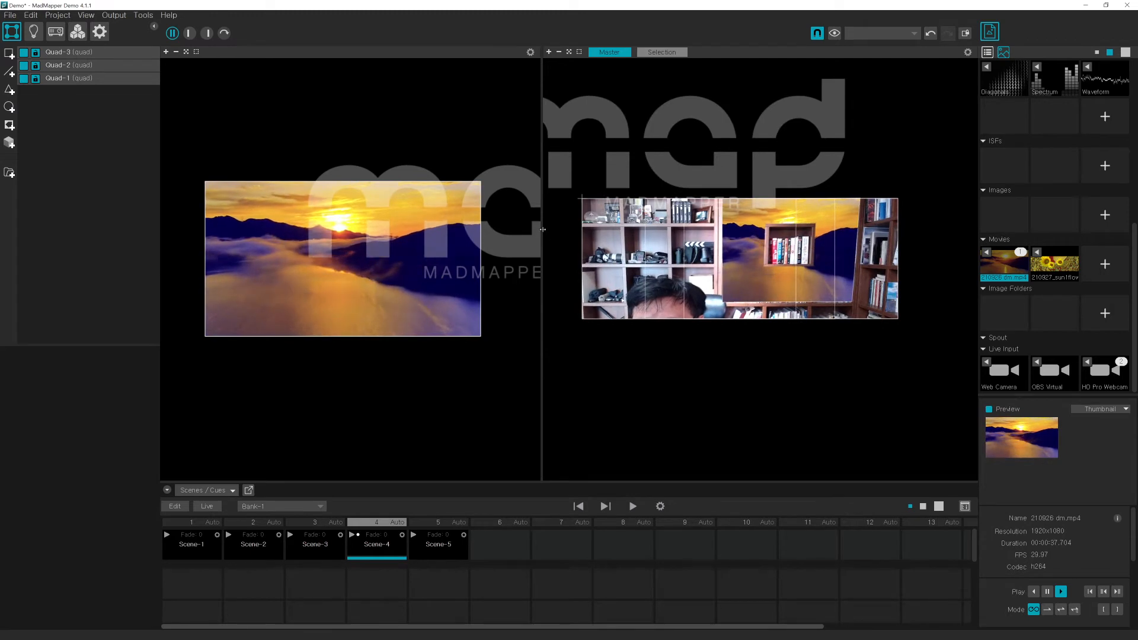
{"action": "left_click_drag", "start_coordinate": [542, 330], "coordinate": [445, 330]}
{"action": "scroll", "coordinate": [297, 373], "scroll_direction": "down", "scroll_amount": 3}
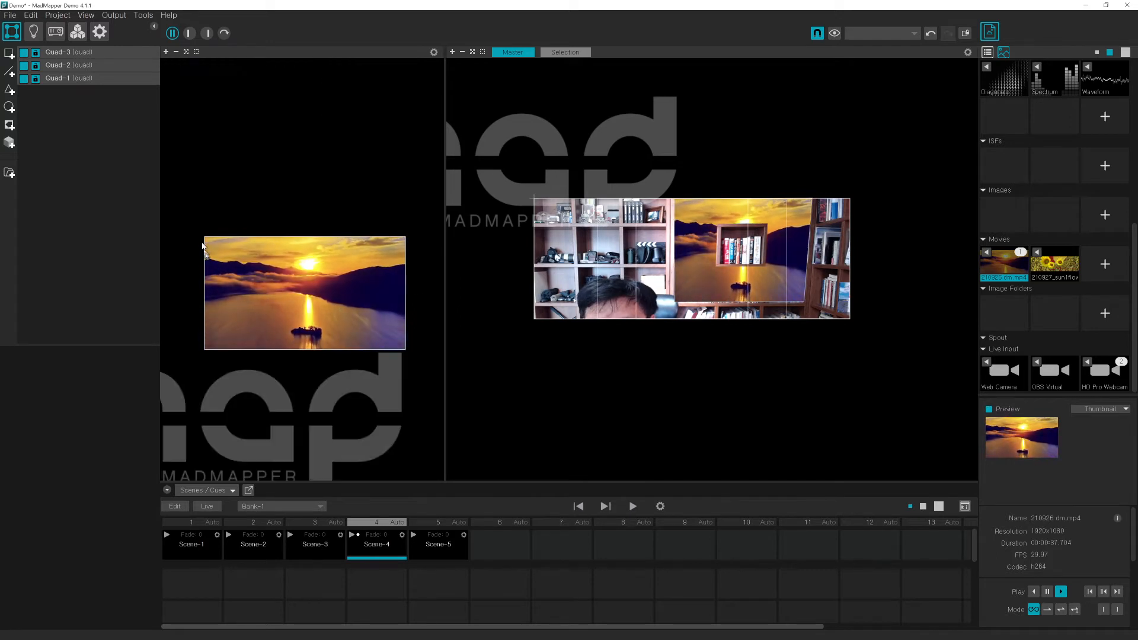
- Select Quad-3 and narrow its movie input region to about 1535 by 1086, starting at position 0, 0
{"action": "left_click", "coordinate": [697, 278]}
{"action": "left_click", "coordinate": [350, 314]}
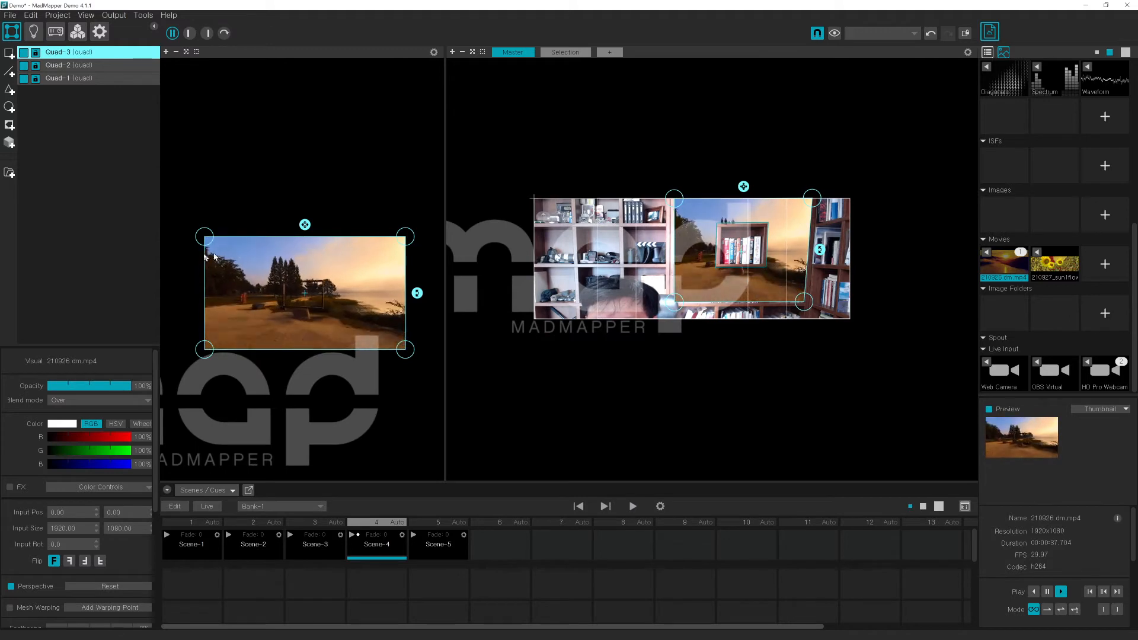
{"action": "left_click_drag", "start_coordinate": [204, 237], "coordinate": [247, 241]}
{"action": "left_click_drag", "start_coordinate": [349, 298], "coordinate": [315, 301]}
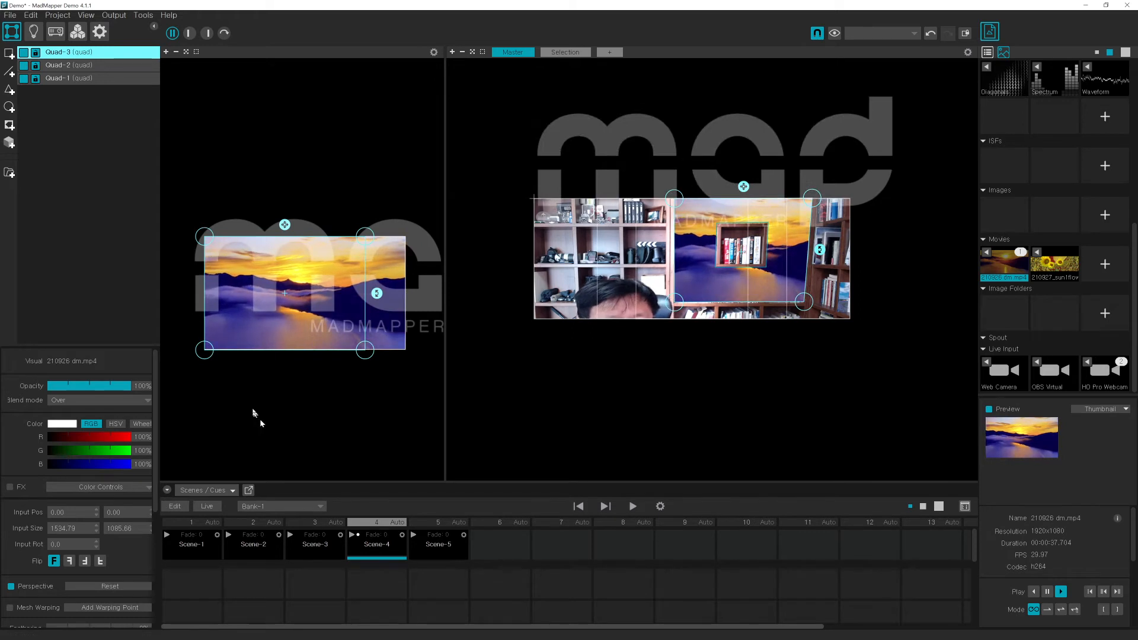
- Select Quad-1 and enlarge the Scenes / Cues area to show more cue rows
{"action": "left_click", "coordinate": [73, 79]}
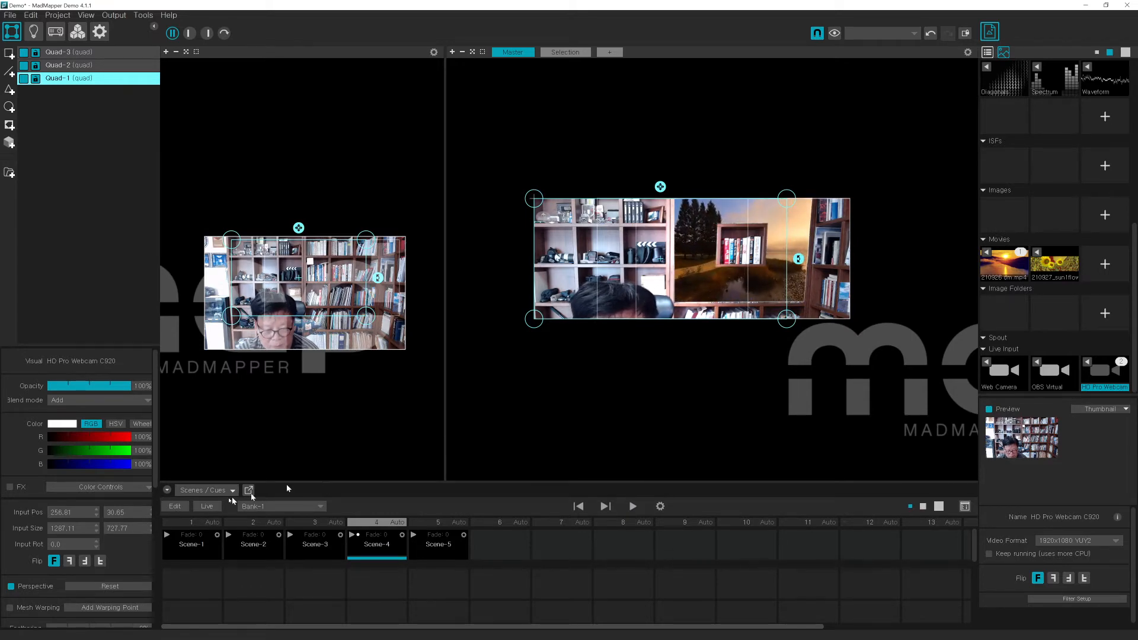
{"action": "left_click", "coordinate": [167, 490]}
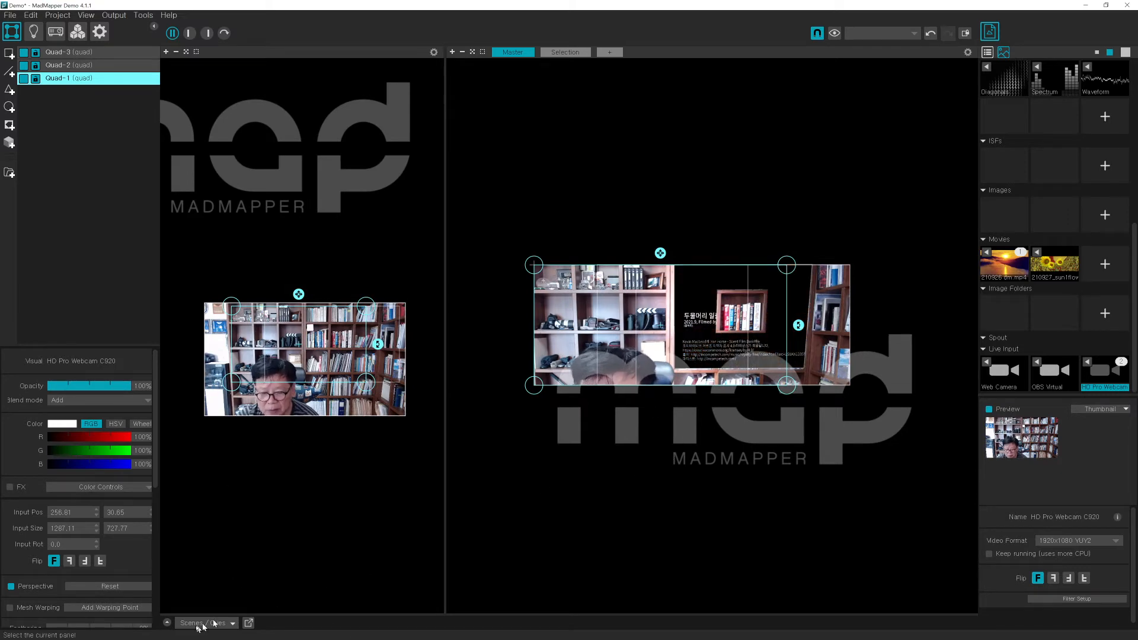
{"action": "left_click", "coordinate": [168, 623]}
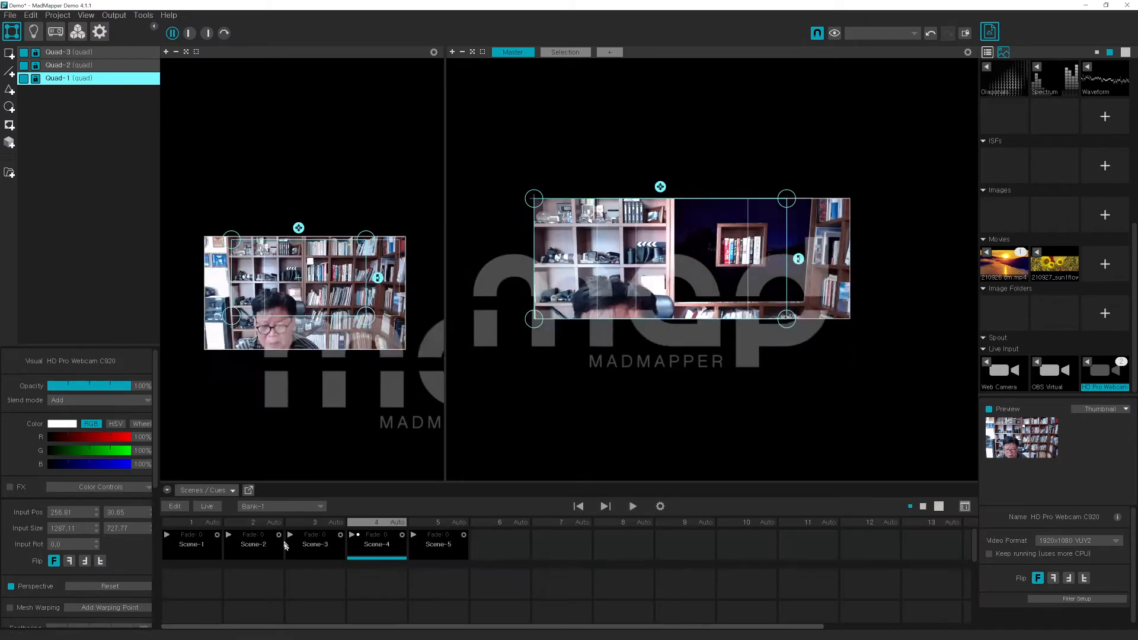
{"action": "left_click_drag", "start_coordinate": [428, 482], "coordinate": [429, 448]}
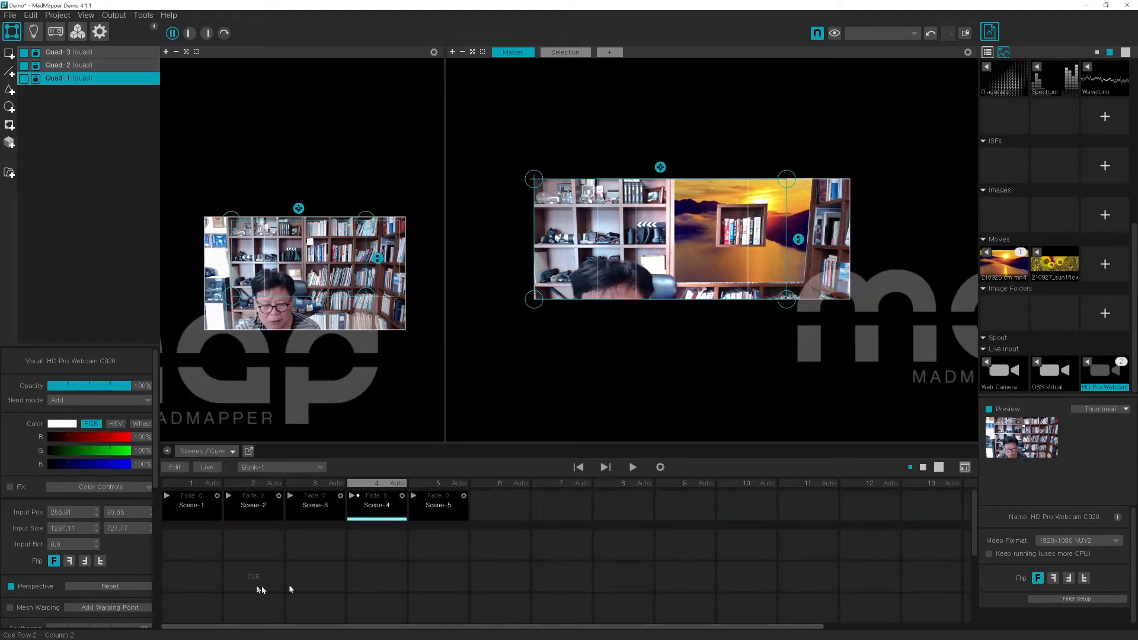
- Select the stored scenes one after another from Scene-1 to Scene-5 to present the scene sequence
{"action": "left_click", "coordinate": [194, 517]}
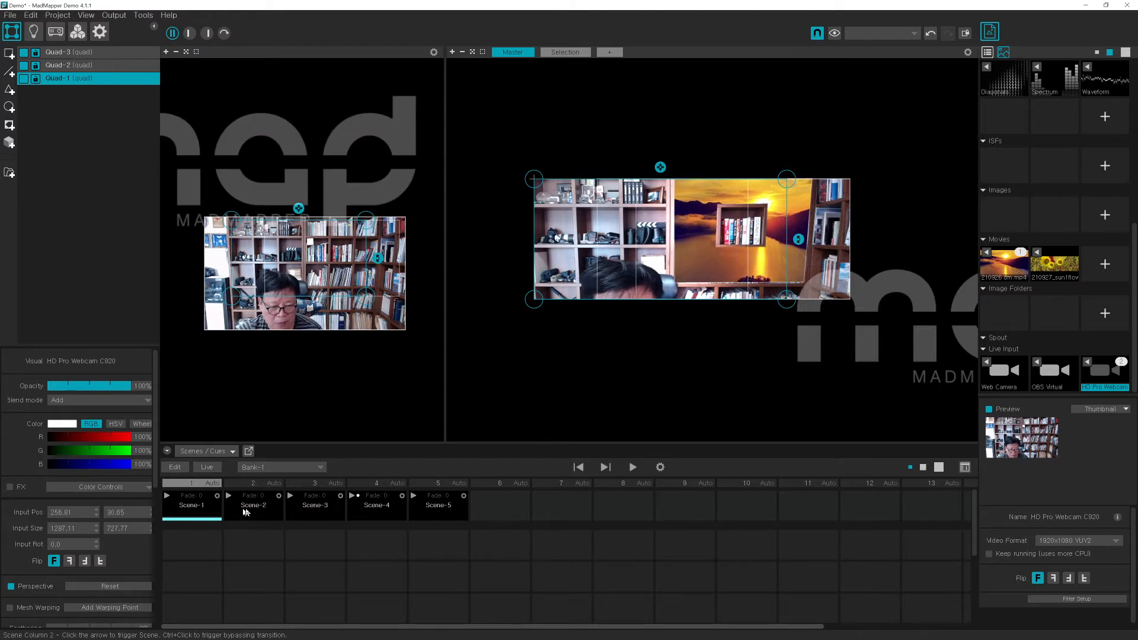
{"action": "left_click", "coordinate": [244, 513]}
{"action": "left_click", "coordinate": [331, 511]}
{"action": "left_click", "coordinate": [374, 512]}
{"action": "left_click", "coordinate": [430, 513]}
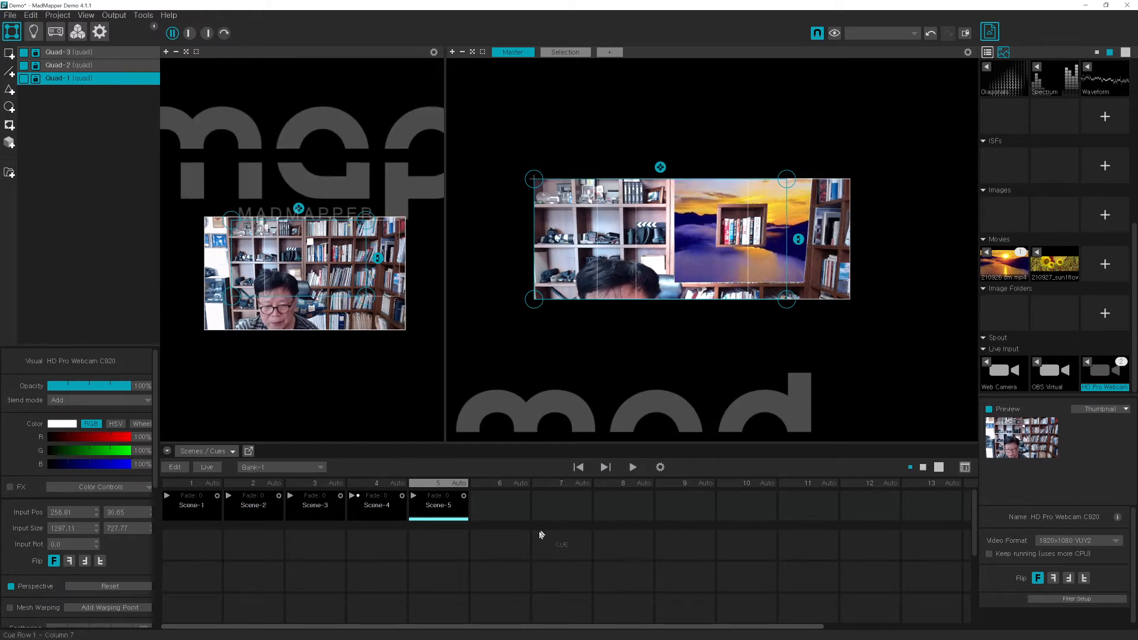
- Step back and forth through Scene-1 to Scene-5 to illustrate switching between scenes, ending on Scene-5
{"action": "left_click", "coordinate": [384, 505]}
{"action": "left_click", "coordinate": [321, 508]}
{"action": "left_click", "coordinate": [261, 509]}
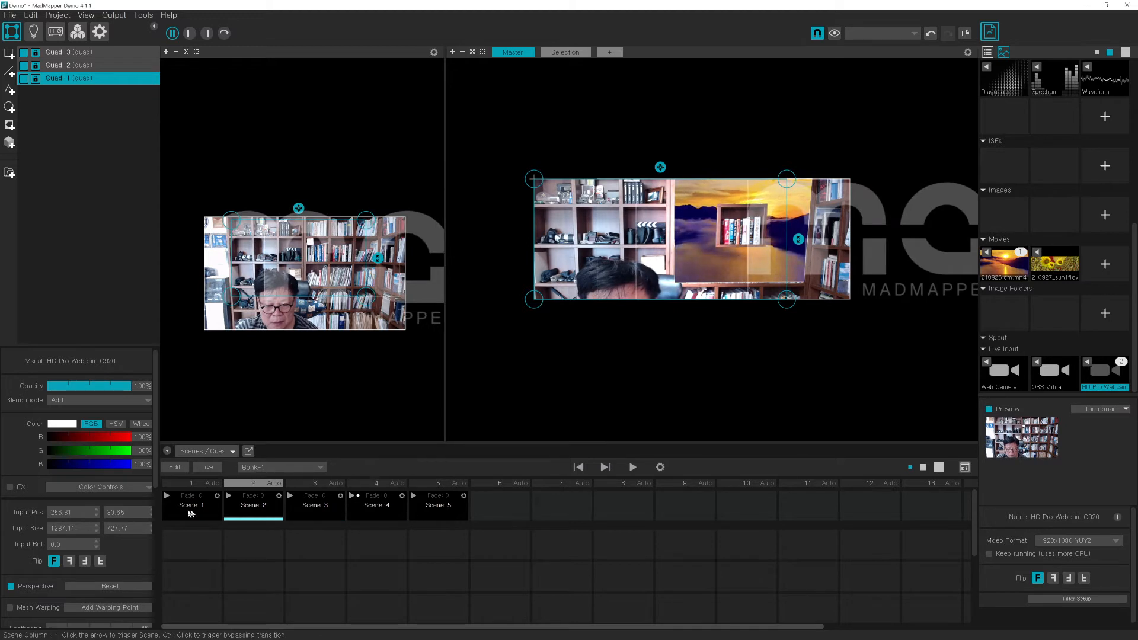
{"action": "left_click", "coordinate": [189, 512]}
{"action": "left_click", "coordinate": [242, 515]}
{"action": "left_click", "coordinate": [327, 513]}
{"action": "left_click", "coordinate": [377, 514]}
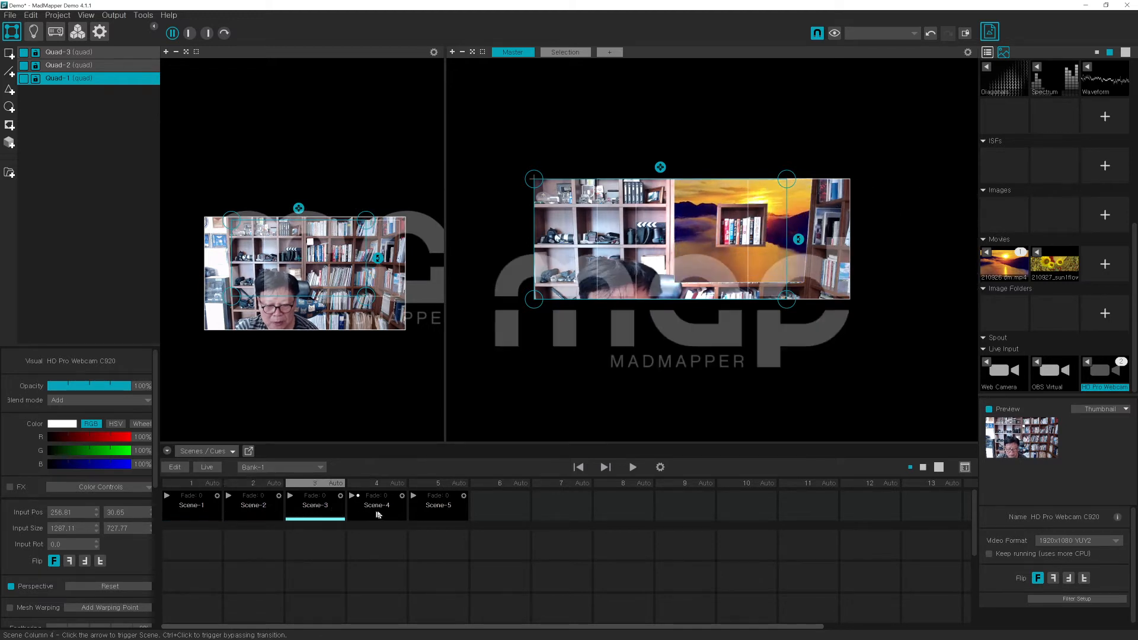
{"action": "left_click", "coordinate": [441, 514]}
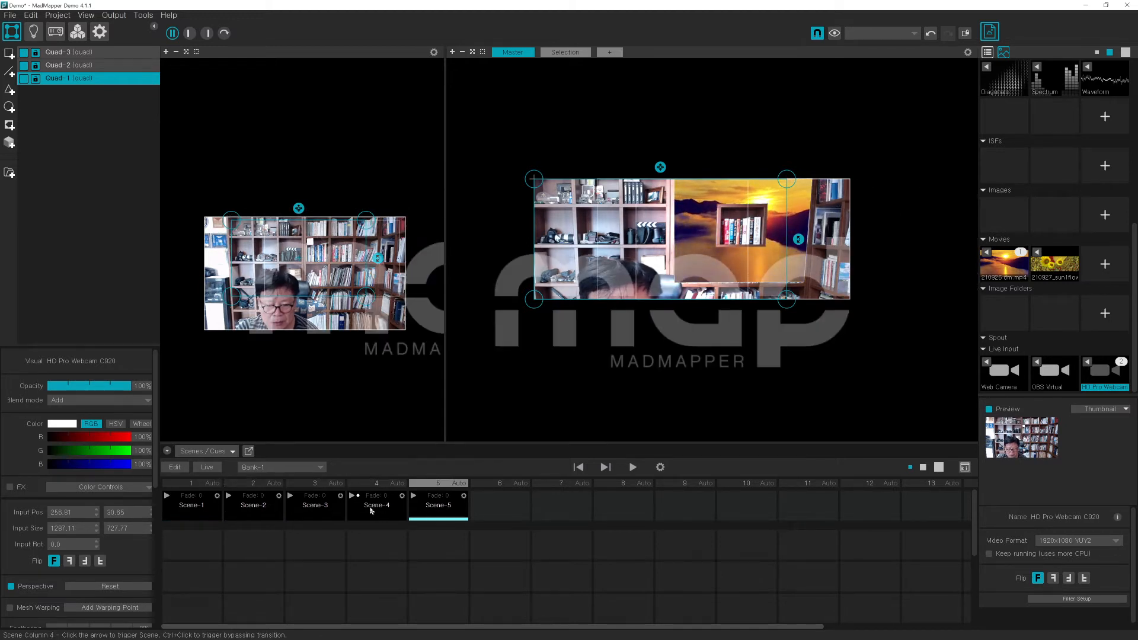
{"action": "left_click", "coordinate": [372, 510]}
{"action": "left_click", "coordinate": [326, 513]}
{"action": "left_click", "coordinate": [264, 511]}
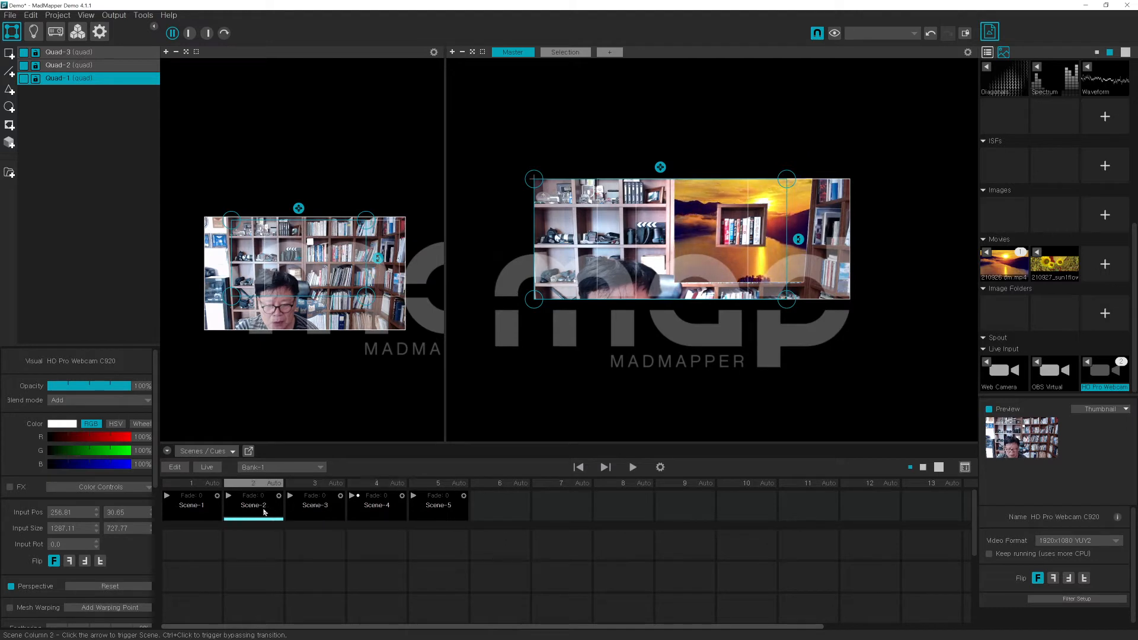
{"action": "left_click", "coordinate": [194, 517]}
{"action": "left_click", "coordinate": [261, 514]}
{"action": "left_click", "coordinate": [318, 515]}
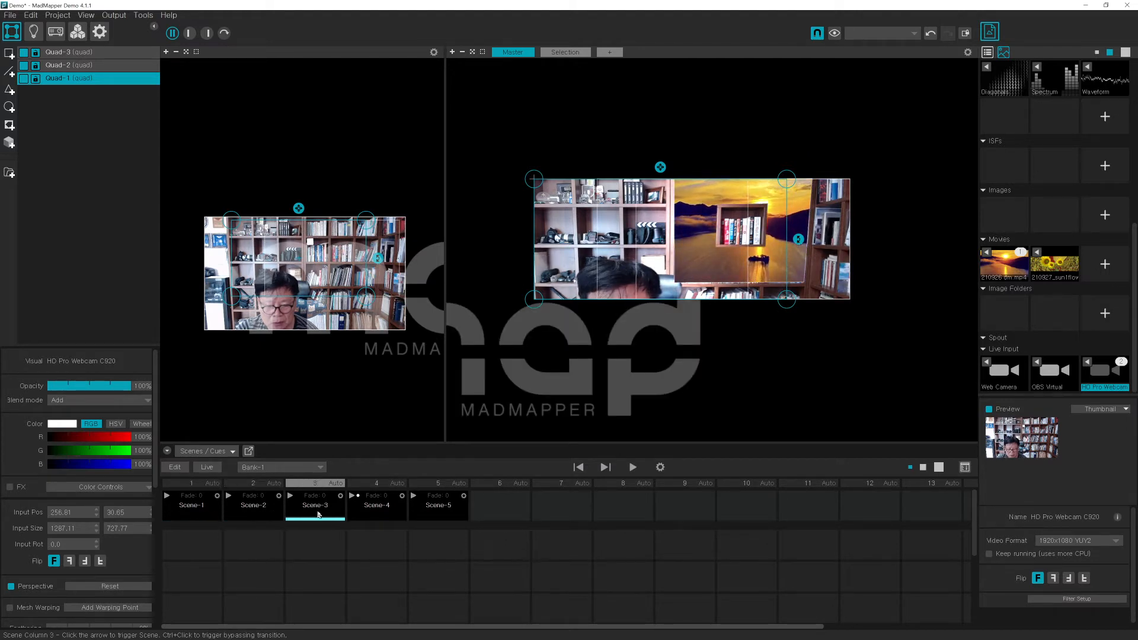
{"action": "left_click", "coordinate": [374, 515]}
{"action": "left_click", "coordinate": [441, 513]}
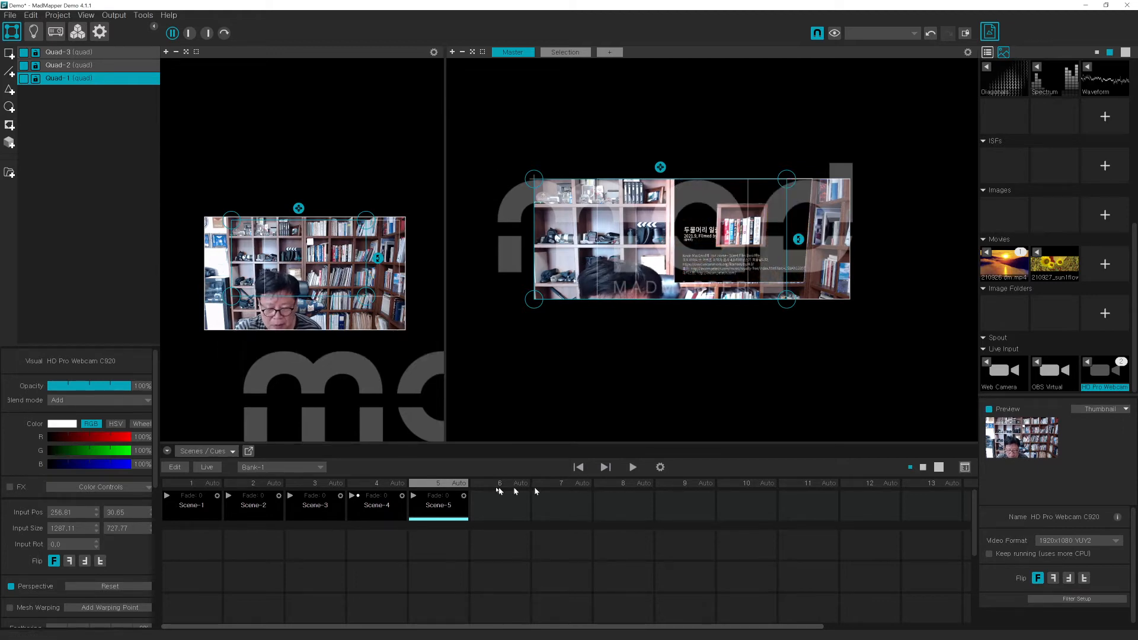
- Trigger the cue columns one by one from Scene-1 to Scene-5 to run through the stored scenes
{"action": "left_click", "coordinate": [171, 494]}
{"action": "left_click", "coordinate": [254, 484]}
{"action": "left_click", "coordinate": [307, 485]}
{"action": "left_click", "coordinate": [373, 484]}
{"action": "left_click", "coordinate": [428, 484]}
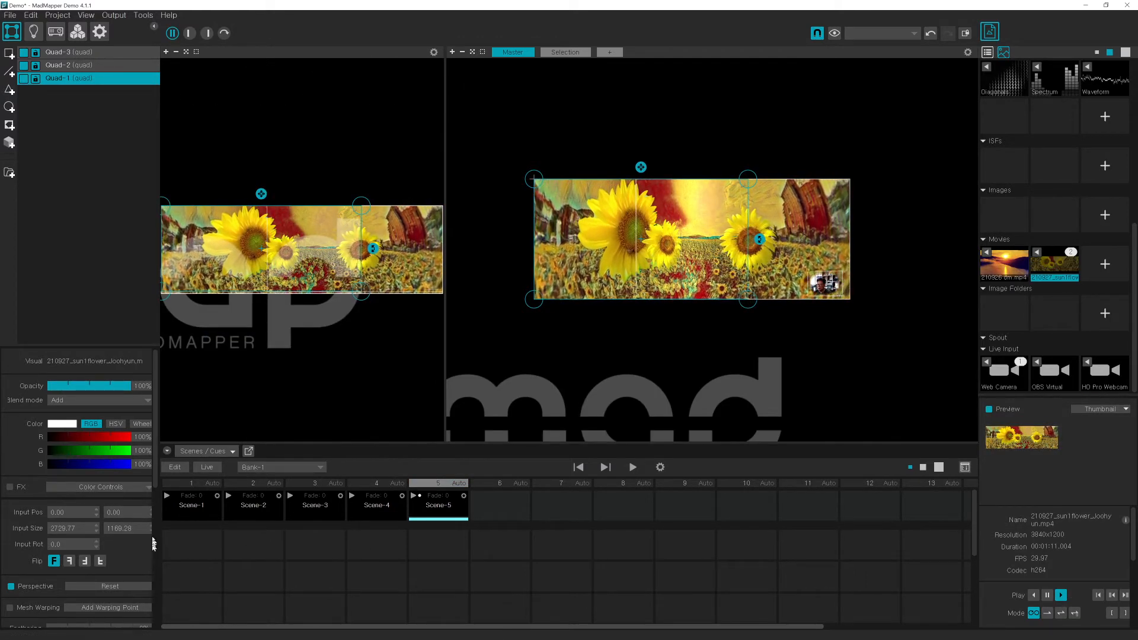
- Look at the local auto play settings of cue column 1, and trigger the columns in order up to Scene-5
{"action": "left_click", "coordinate": [212, 484]}
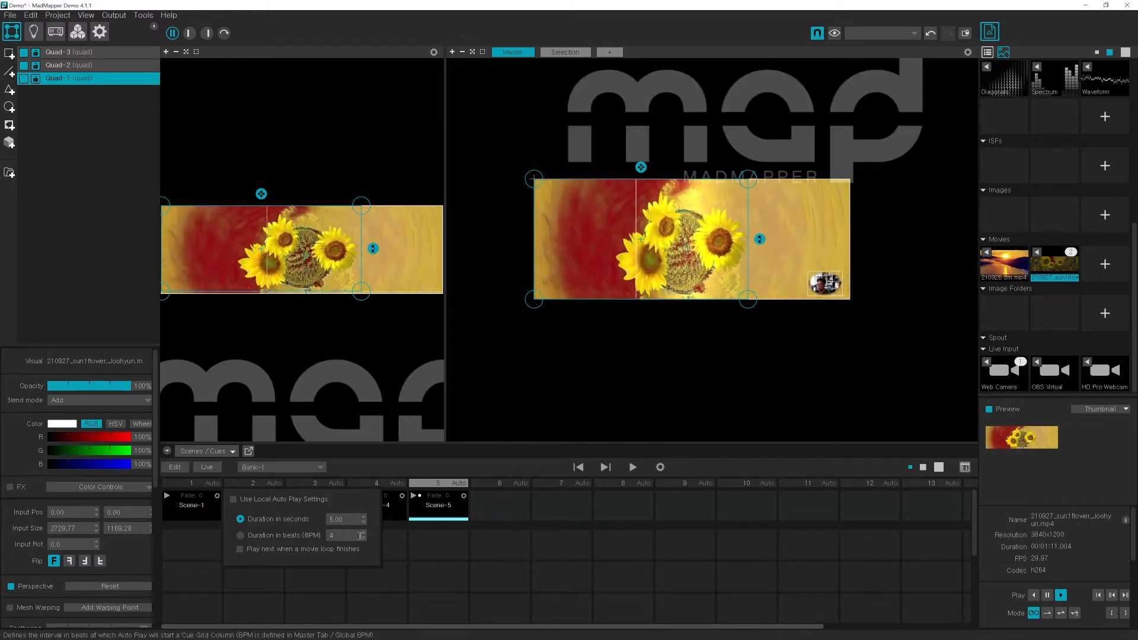
{"action": "left_click", "coordinate": [526, 464]}
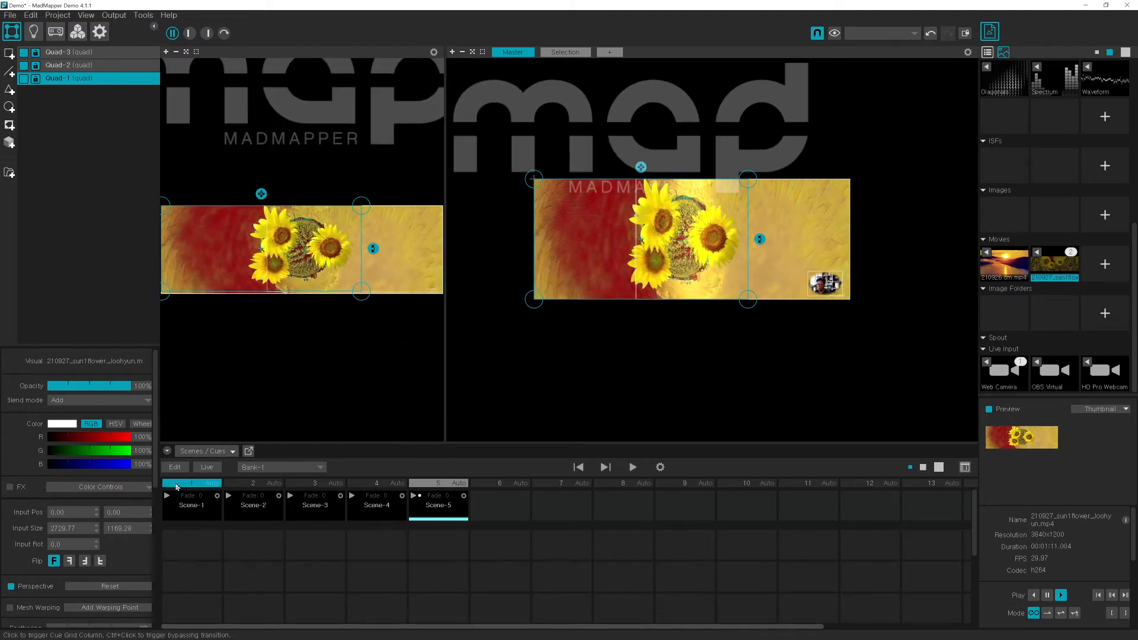
{"action": "left_click", "coordinate": [252, 483]}
{"action": "left_click", "coordinate": [305, 484]}
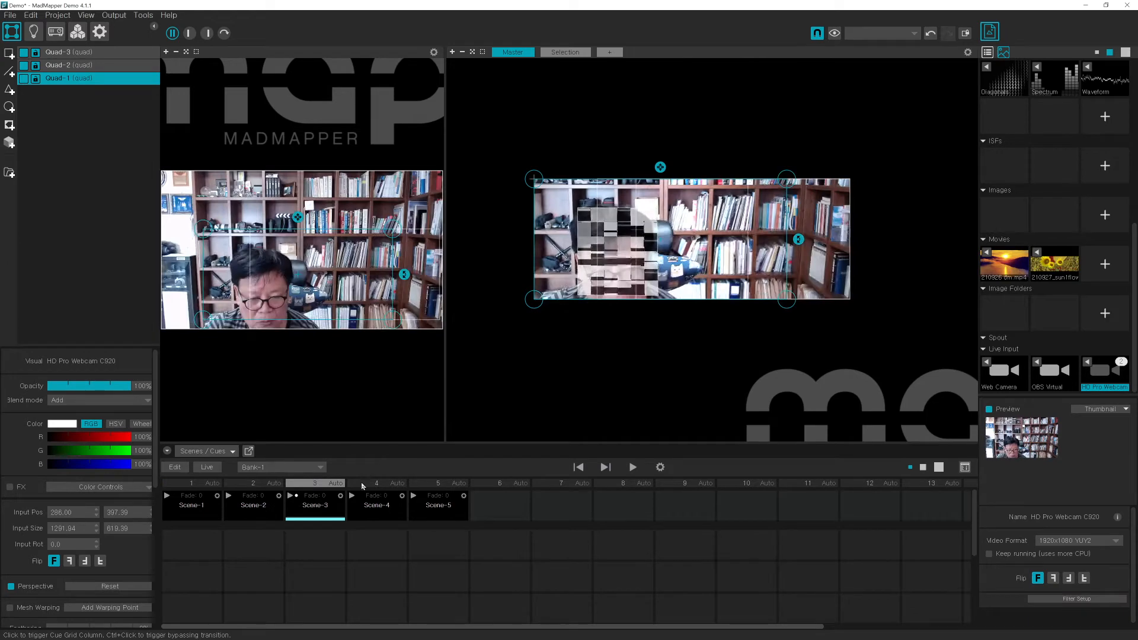
{"action": "left_click", "coordinate": [365, 485]}
{"action": "left_click", "coordinate": [418, 485]}
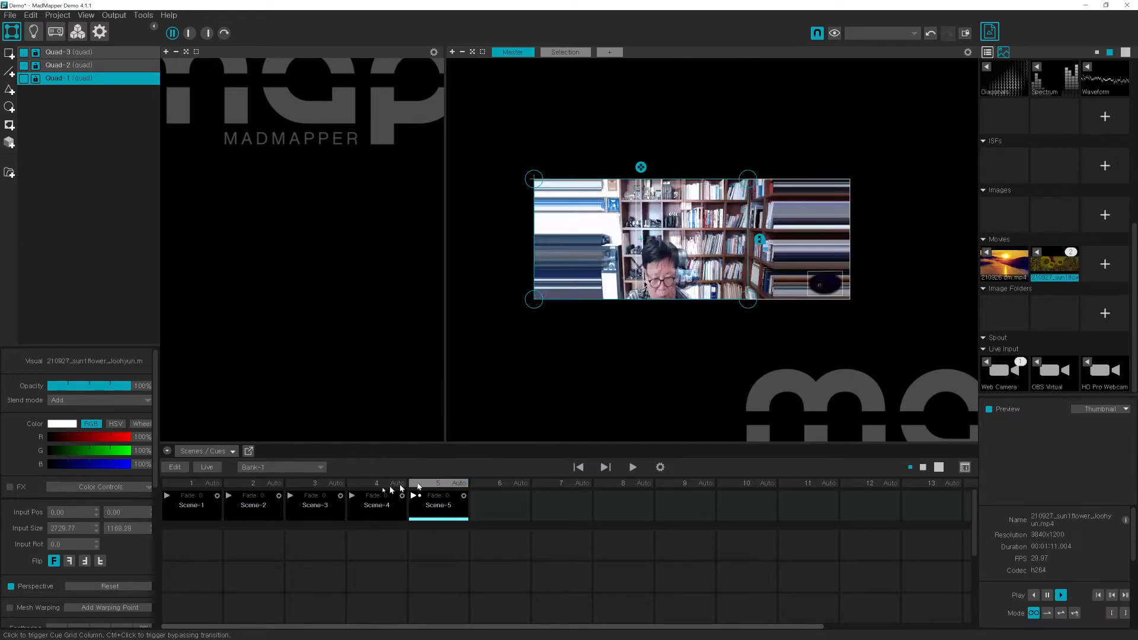
- Review the local auto play options of column 1 again and trigger Scene-1
{"action": "left_click", "coordinate": [217, 496]}
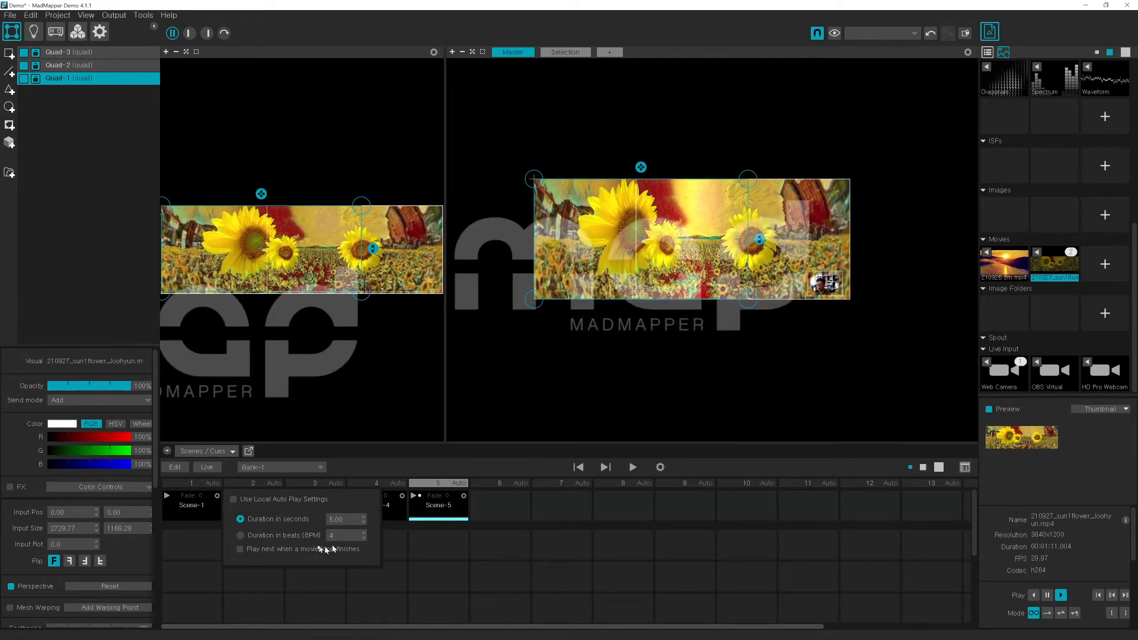
{"action": "left_click", "coordinate": [190, 485]}
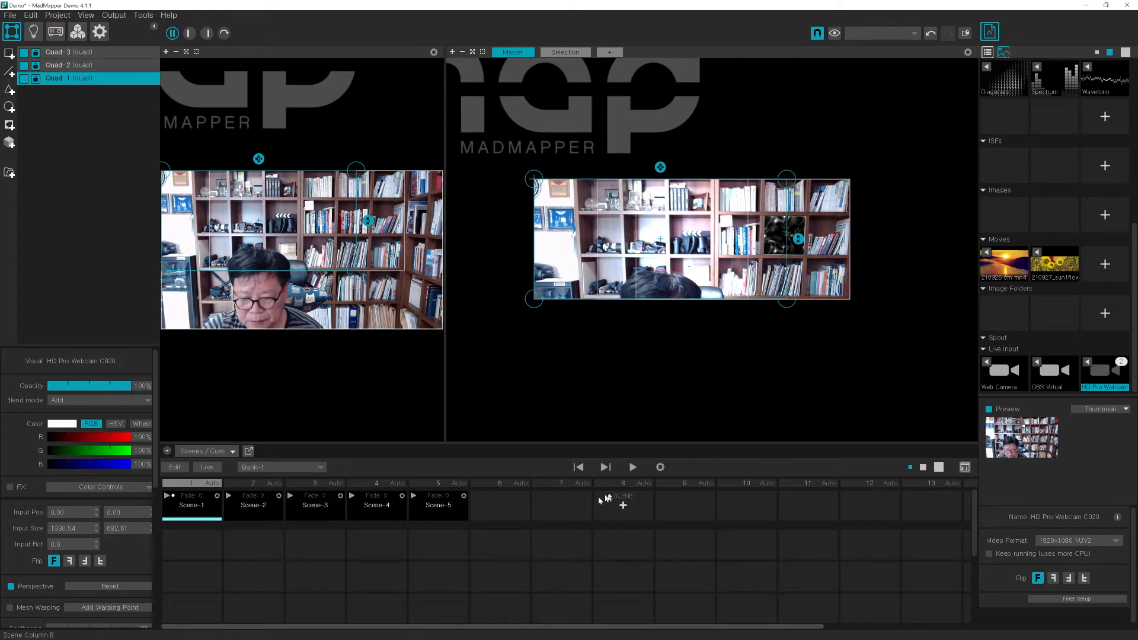
- Set the global Auto Play to advance by duration in seconds, and start automatic playback of the cue columns
{"action": "left_click", "coordinate": [660, 468]}
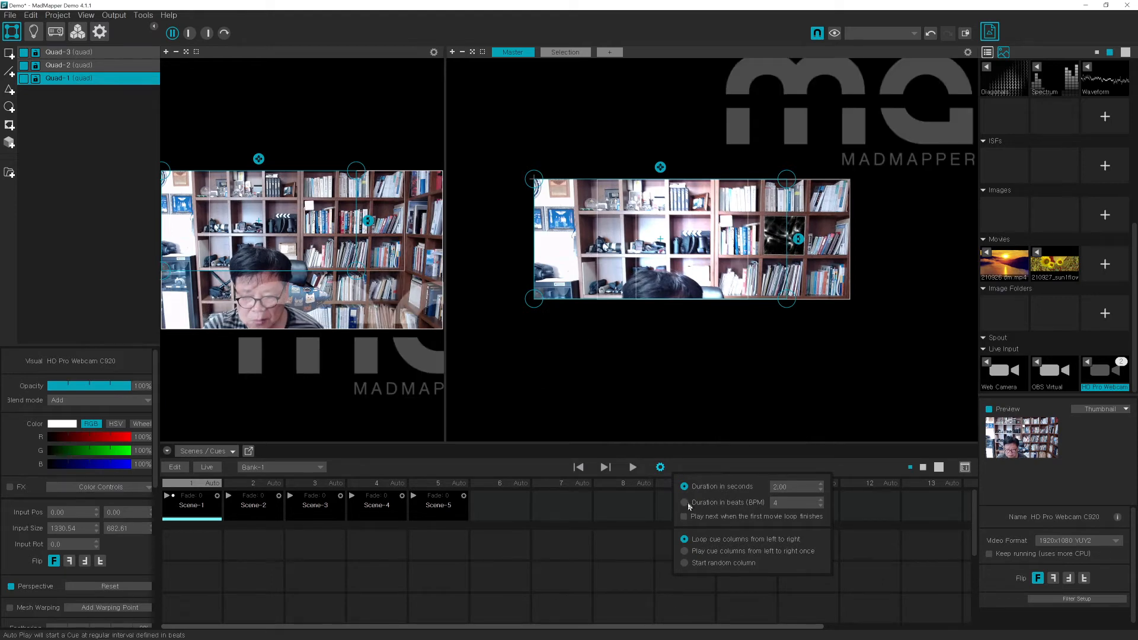
{"action": "left_click", "coordinate": [684, 487]}
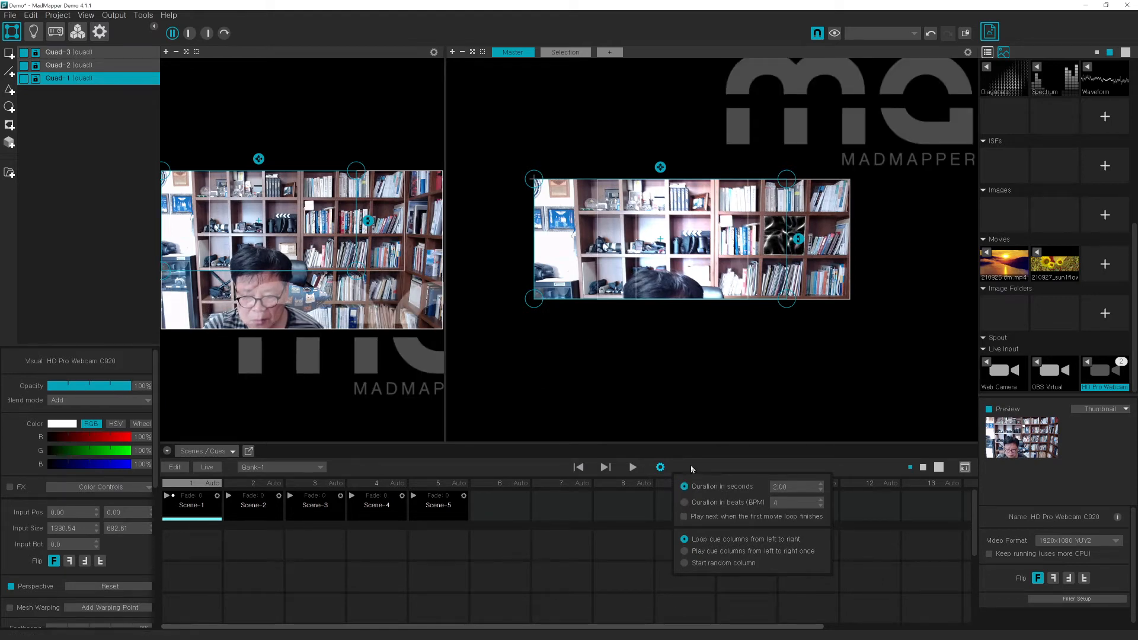
{"action": "left_click", "coordinate": [692, 464]}
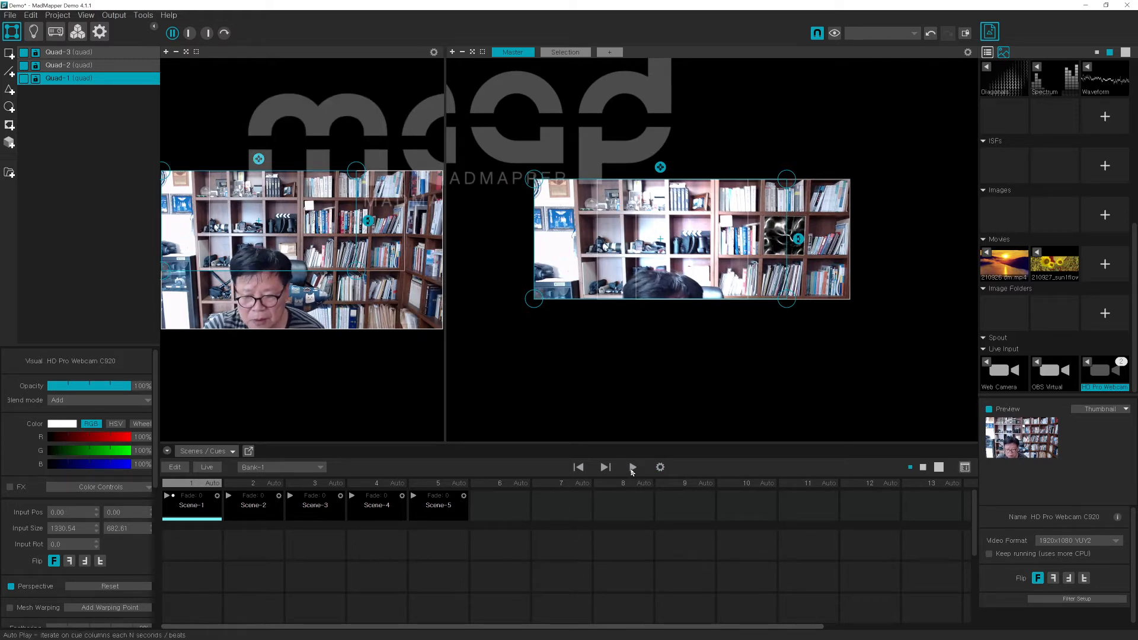
{"action": "left_click", "coordinate": [633, 468]}
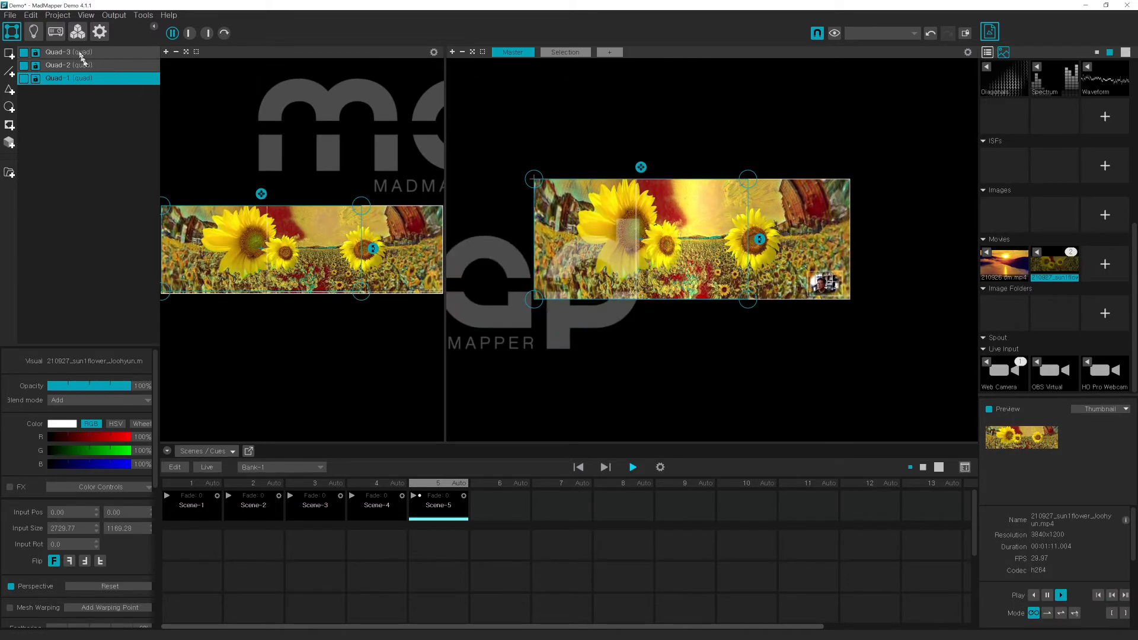
- Show the projector outputs and examine the combined Projector-1 and Projector-2 area while the scenes change automatically
{"action": "left_click", "coordinate": [55, 32]}
{"action": "scroll", "coordinate": [572, 362], "scroll_direction": "up", "scroll_amount": 3}
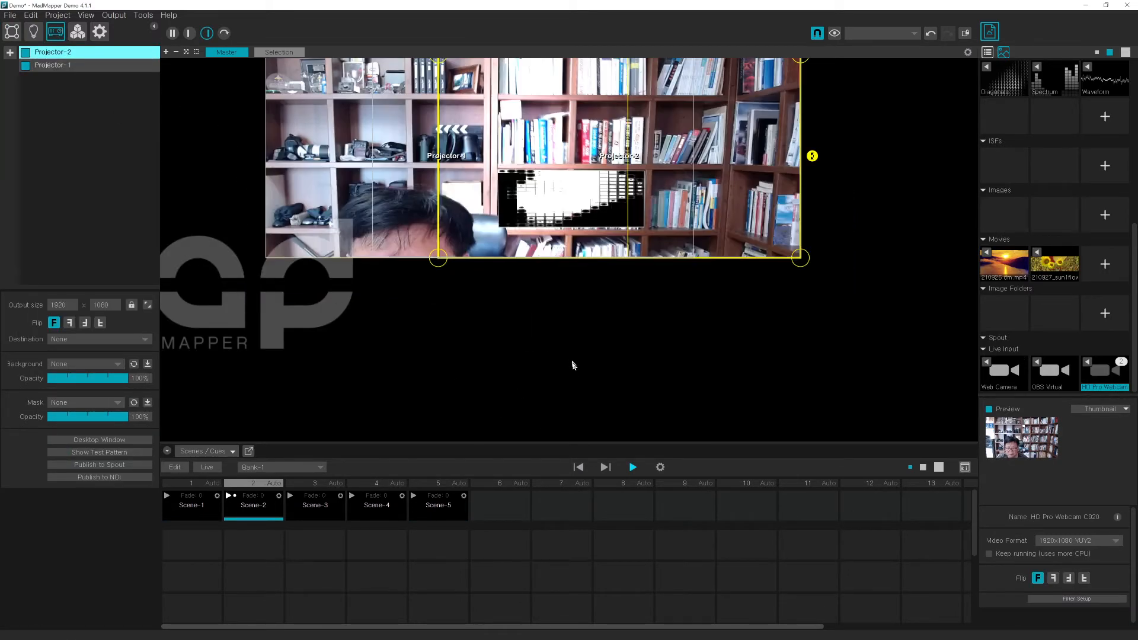
{"action": "left_click_drag", "start_coordinate": [559, 312], "coordinate": [586, 394]}
{"action": "left_click", "coordinate": [587, 394]}
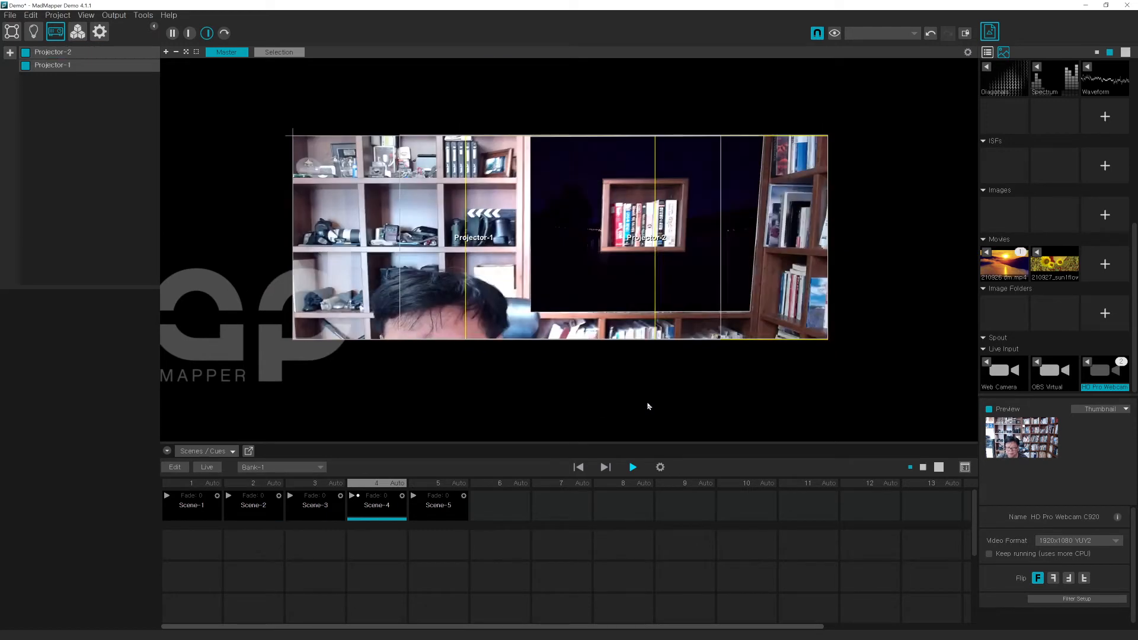
{"action": "scroll", "coordinate": [646, 401], "scroll_direction": "up", "scroll_amount": 2}
{"action": "scroll", "coordinate": [619, 386], "scroll_direction": "down", "scroll_amount": 1}
{"action": "left_click_drag", "start_coordinate": [619, 386], "coordinate": [607, 427]}
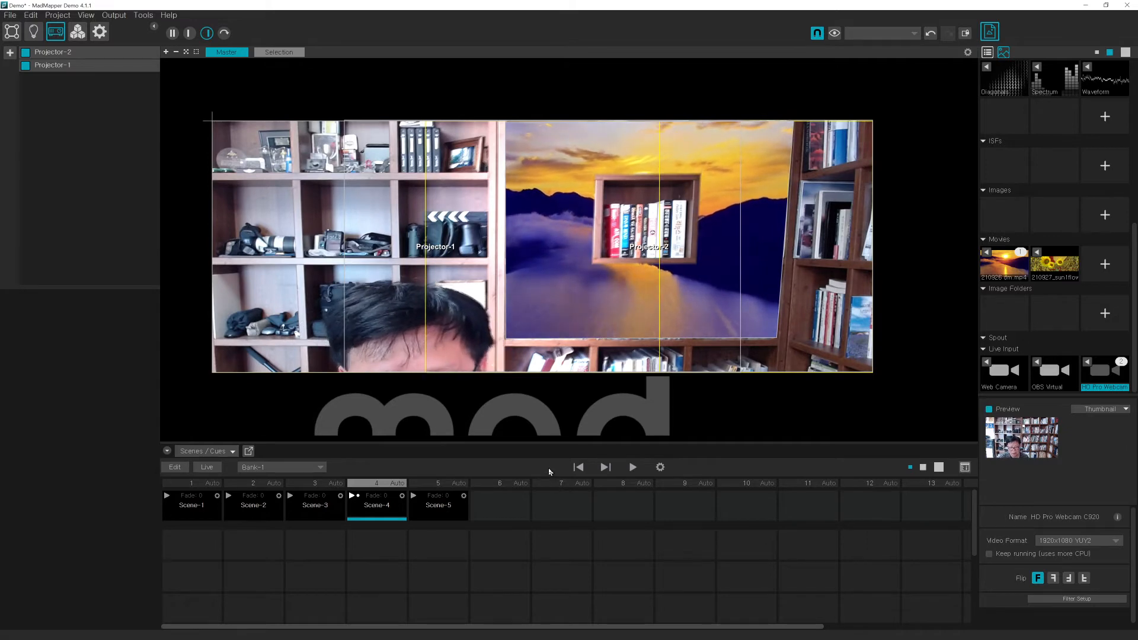
- Switch the Scenes / Cues area to Live mode and trigger Scene-1 through Scene-4
{"action": "mouse_move", "coordinate": [561, 505]}
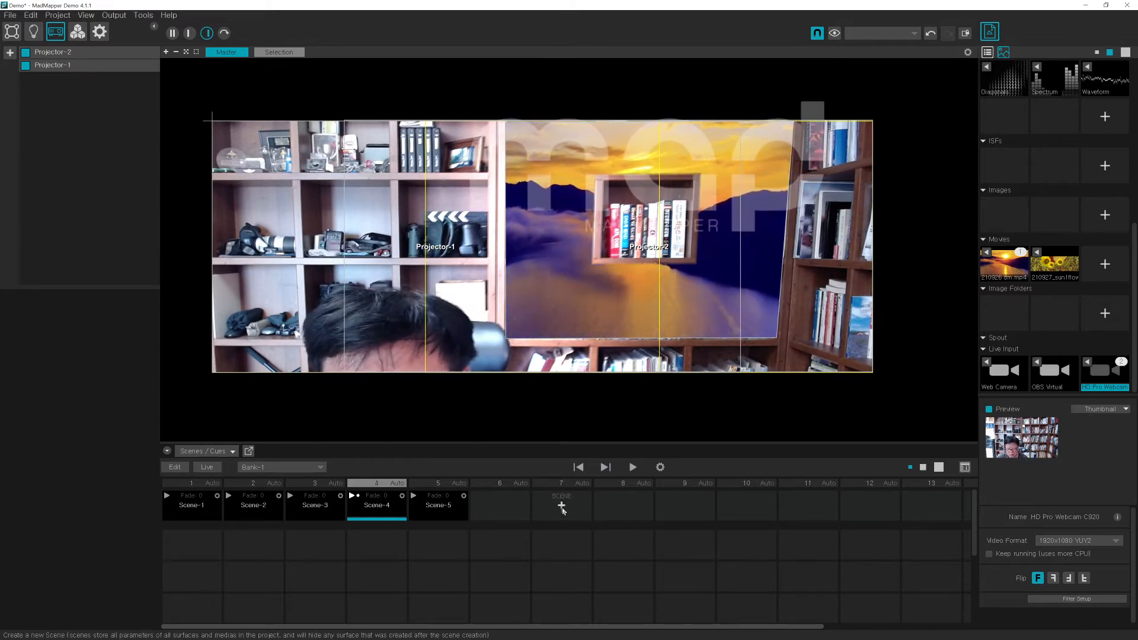
{"action": "left_click", "coordinate": [207, 468]}
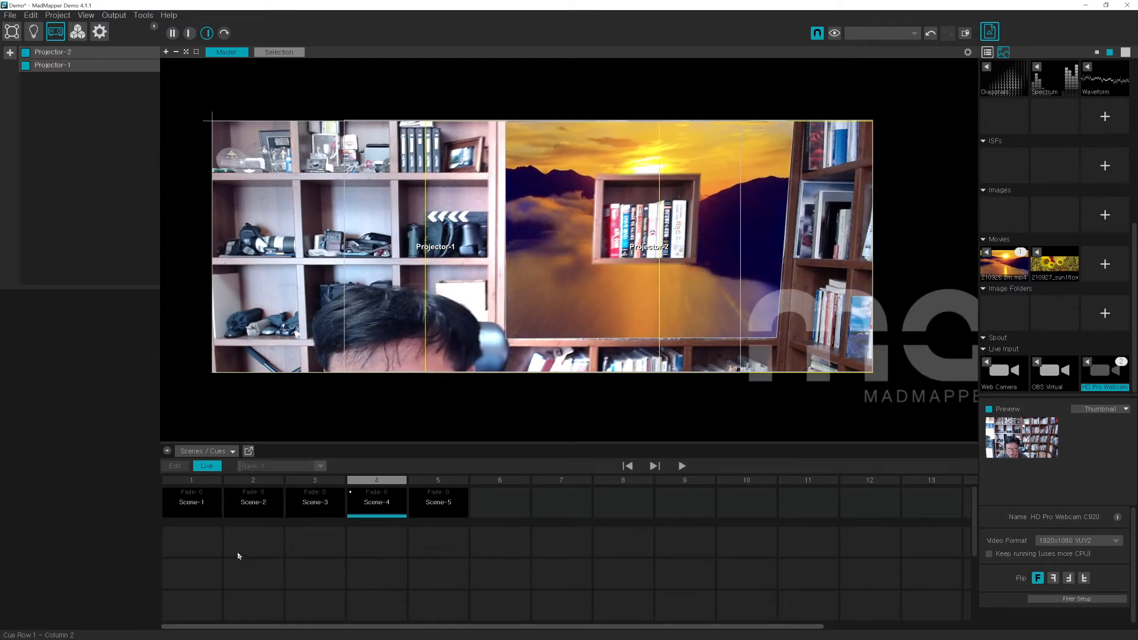
{"action": "left_click", "coordinate": [202, 500]}
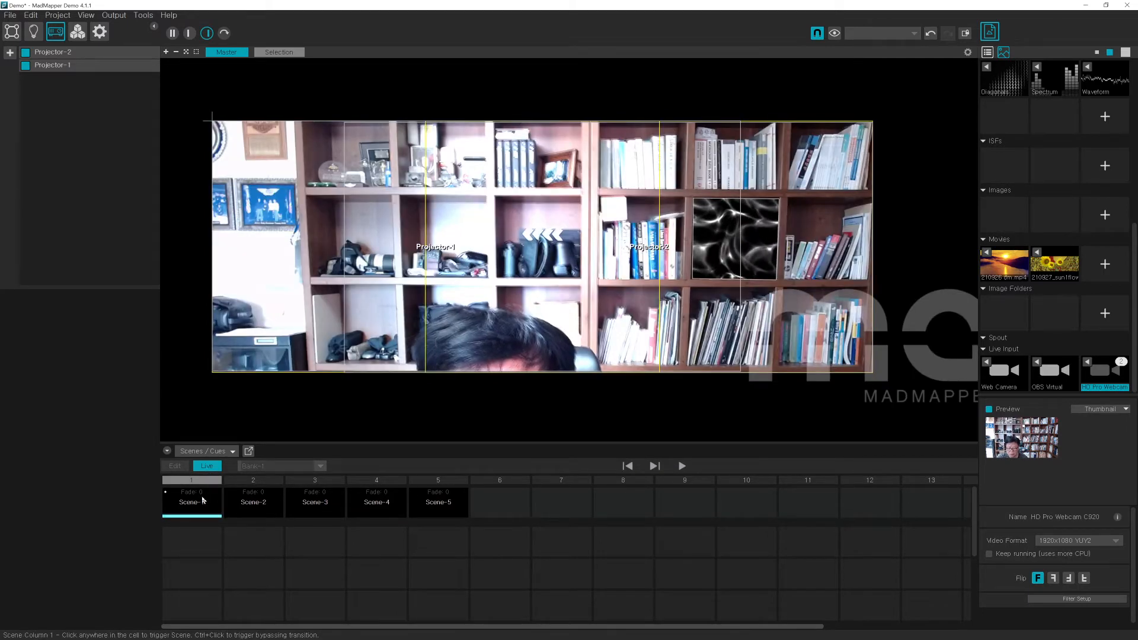
{"action": "left_click", "coordinate": [264, 505]}
{"action": "left_click", "coordinate": [312, 508]}
{"action": "left_click", "coordinate": [374, 509]}
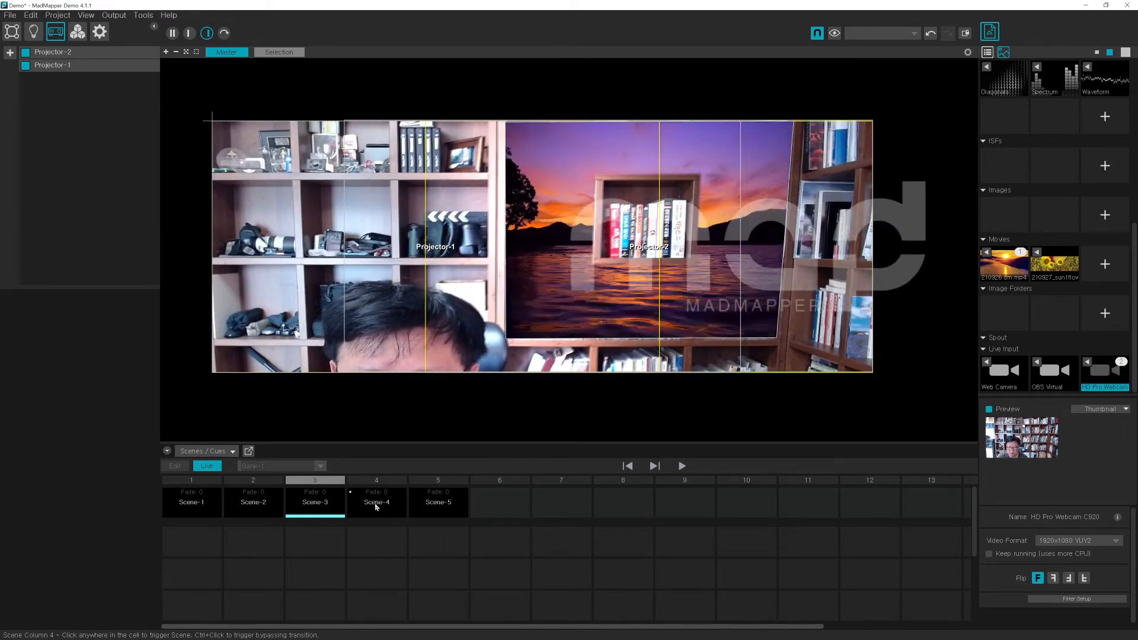
- Jump back and forth among cue columns 2 to 5 and call up Scene-2 in Live mode
{"action": "key", "text": "2"}
{"action": "key", "text": "3"}
{"action": "key", "text": "4"}
{"action": "key", "text": "5"}
{"action": "key", "text": "4"}
{"action": "key", "text": "2"}
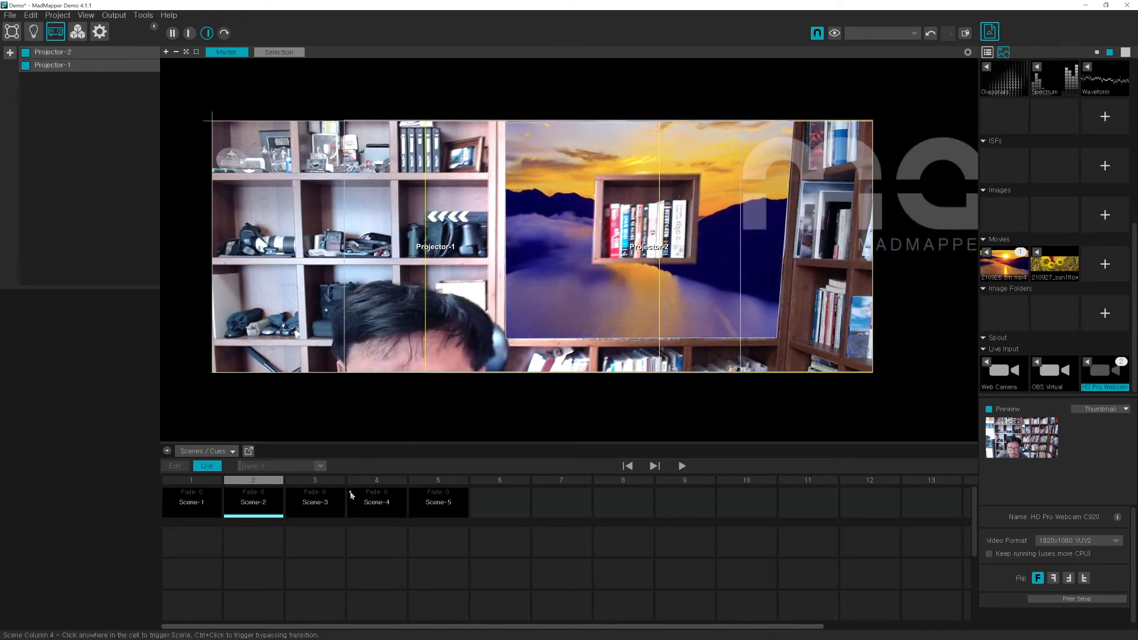
{"action": "left_click", "coordinate": [260, 509]}
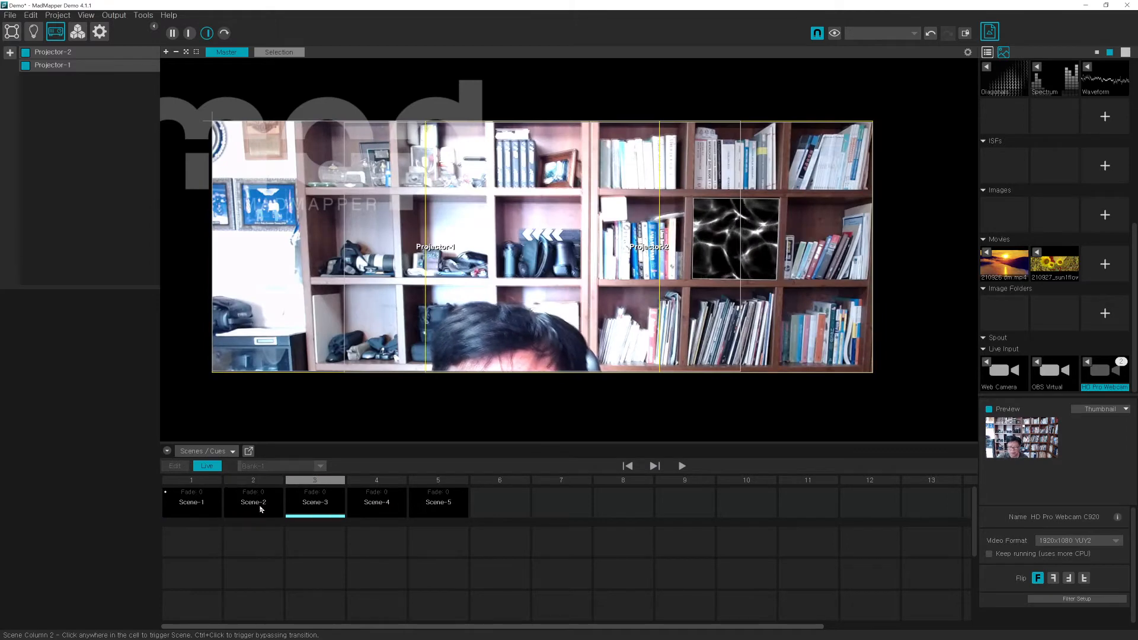
{"action": "left_click", "coordinate": [259, 509]}
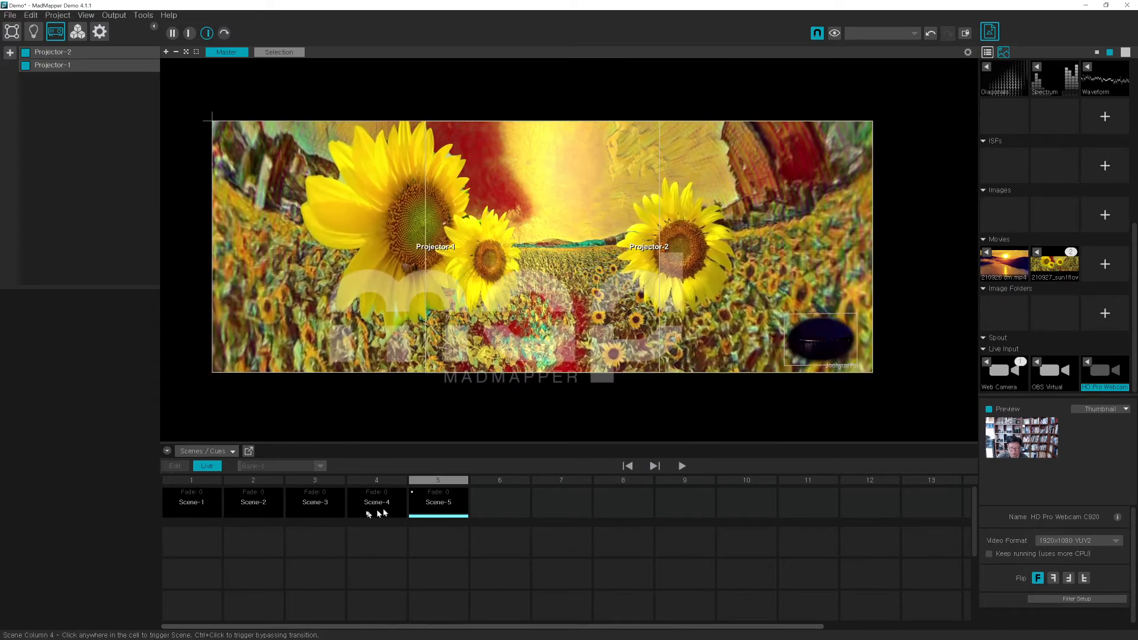
- Trigger Scene-2, Scene-5, Scene-1, Scene-3, Scene-4 and Scene-5 to compare the live outputs
{"action": "left_click", "coordinate": [253, 505]}
{"action": "left_click", "coordinate": [422, 505]}
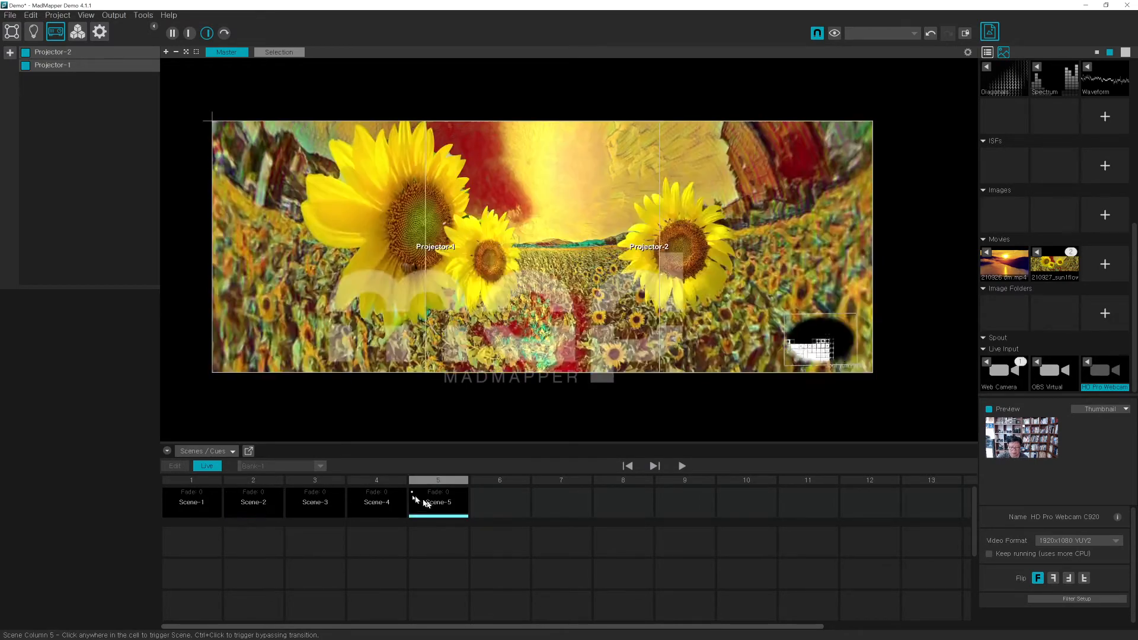
{"action": "left_click", "coordinate": [185, 502]}
{"action": "left_click", "coordinate": [311, 505]}
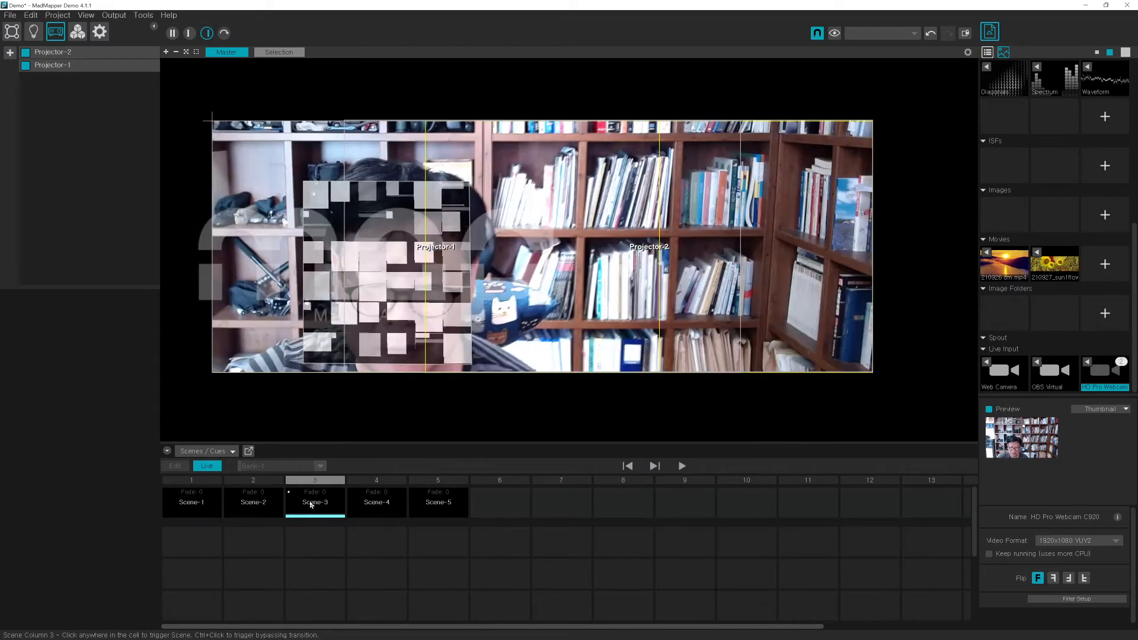
{"action": "left_click", "coordinate": [374, 505]}
{"action": "left_click", "coordinate": [428, 505]}
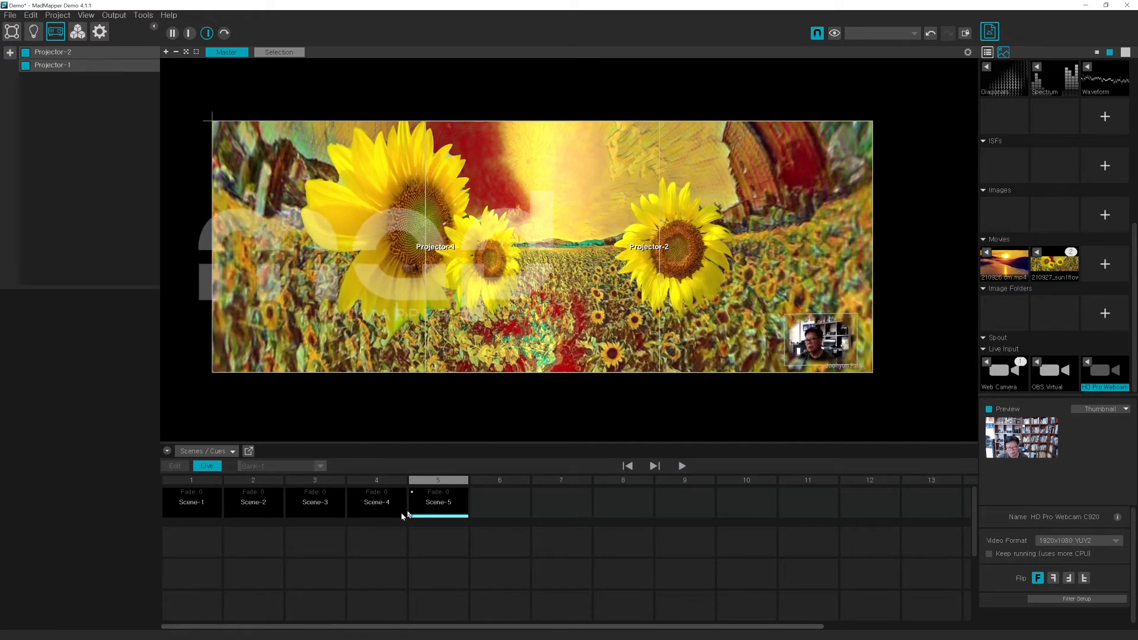
- Trigger Scene-4, view its available scene options and dismiss them without choosing one
{"action": "left_click", "coordinate": [376, 508]}
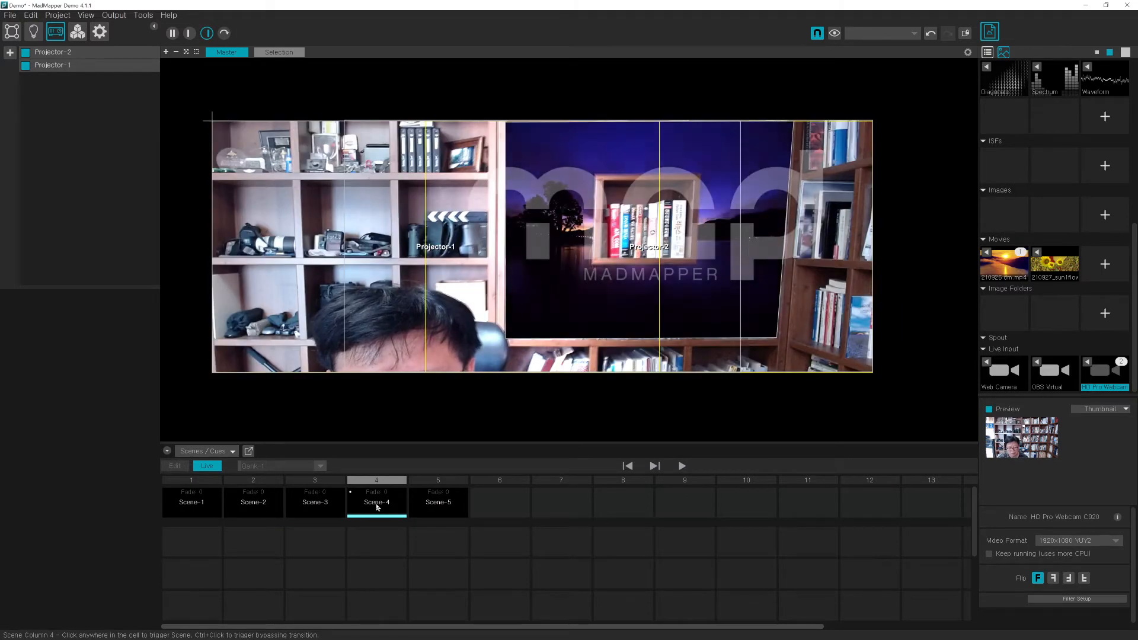
{"action": "right_click", "coordinate": [377, 507]}
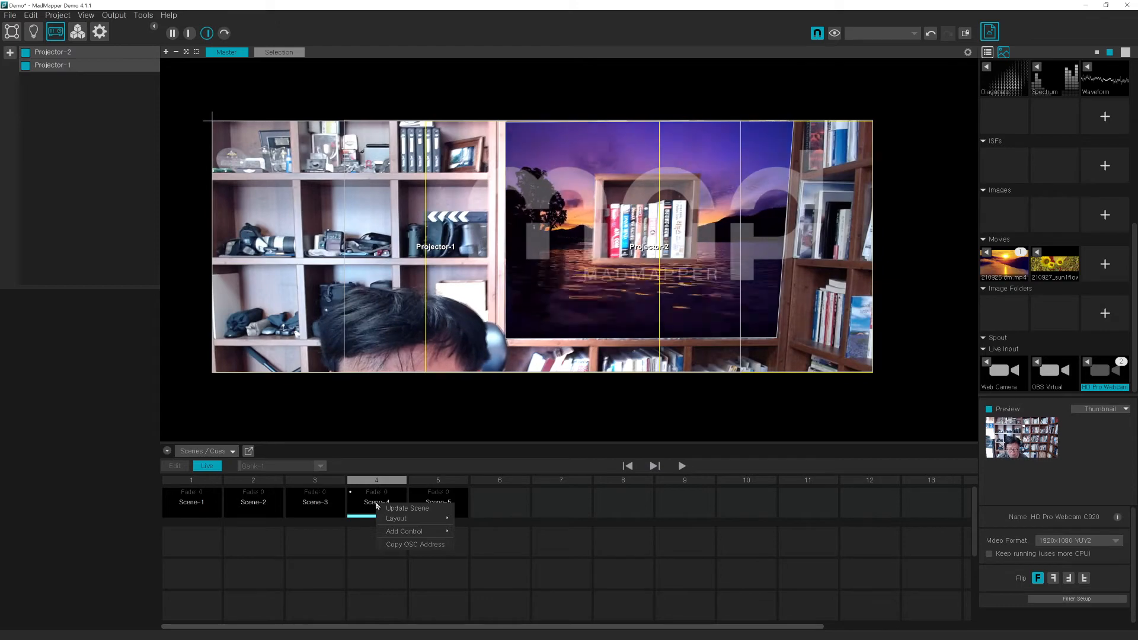
{"action": "left_click", "coordinate": [365, 508]}
- Step from Scene-5 back to Scene-1 and forward again to Scene-5 to demonstrate live scene changes
{"action": "left_click", "coordinate": [440, 506]}
{"action": "left_click", "coordinate": [380, 508]}
{"action": "left_click", "coordinate": [304, 505]}
{"action": "left_click", "coordinate": [270, 508]}
{"action": "left_click", "coordinate": [205, 507]}
{"action": "left_click", "coordinate": [249, 507]}
{"action": "left_click", "coordinate": [317, 505]}
{"action": "left_click", "coordinate": [373, 502]}
{"action": "left_click", "coordinate": [414, 505]}
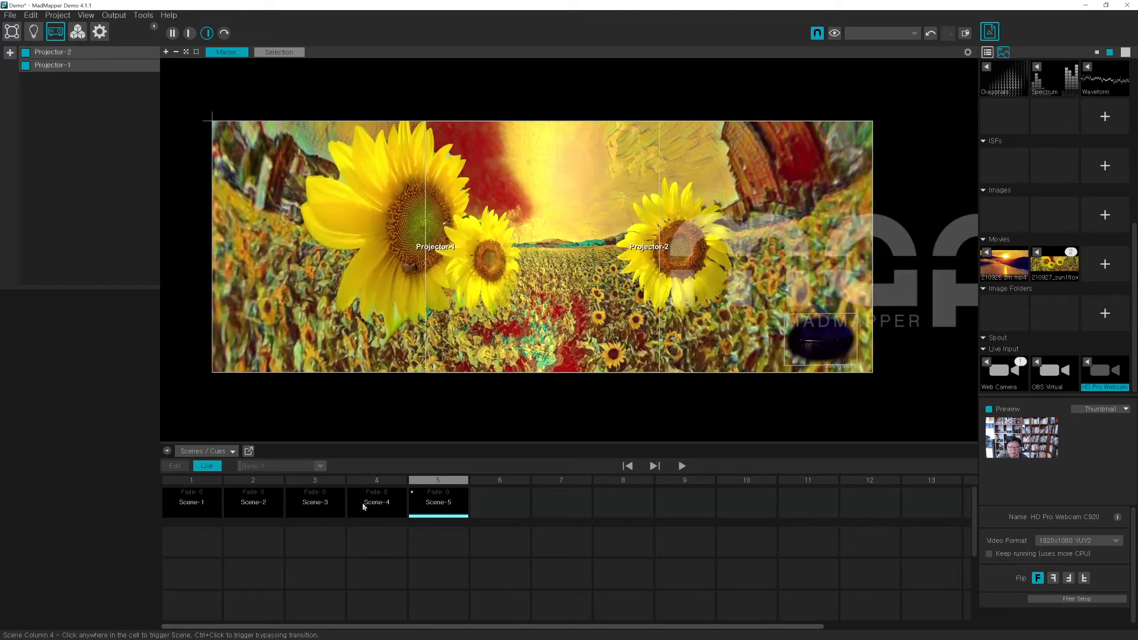
- Alternate between Scene-4 and Scene-5, step back to Scene-2, and return forward to Scene-5
{"action": "left_click", "coordinate": [358, 509]}
{"action": "left_click", "coordinate": [424, 507]}
{"action": "left_click", "coordinate": [377, 507]}
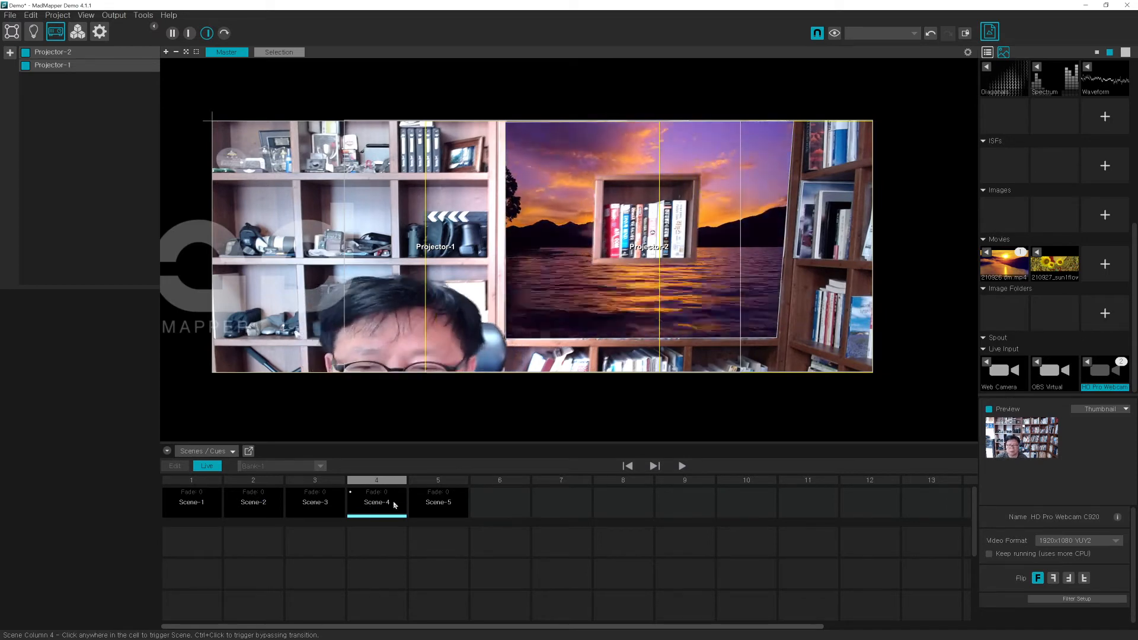
{"action": "left_click", "coordinate": [316, 508]}
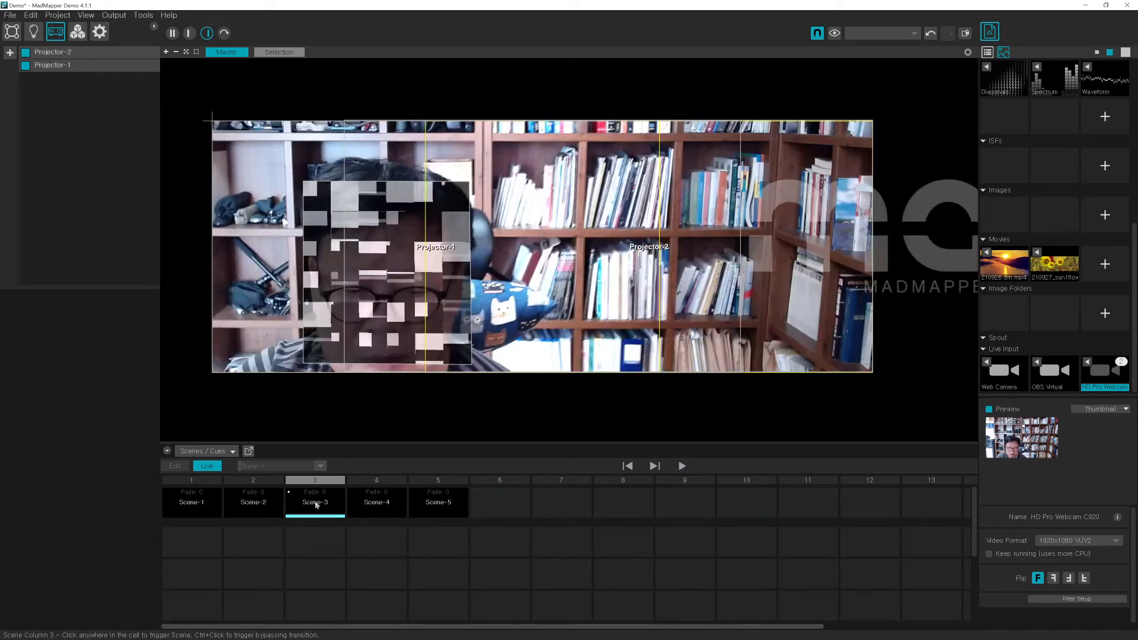
{"action": "left_click", "coordinate": [253, 506]}
{"action": "left_click", "coordinate": [311, 504]}
{"action": "left_click", "coordinate": [357, 505]}
{"action": "left_click", "coordinate": [417, 508]}
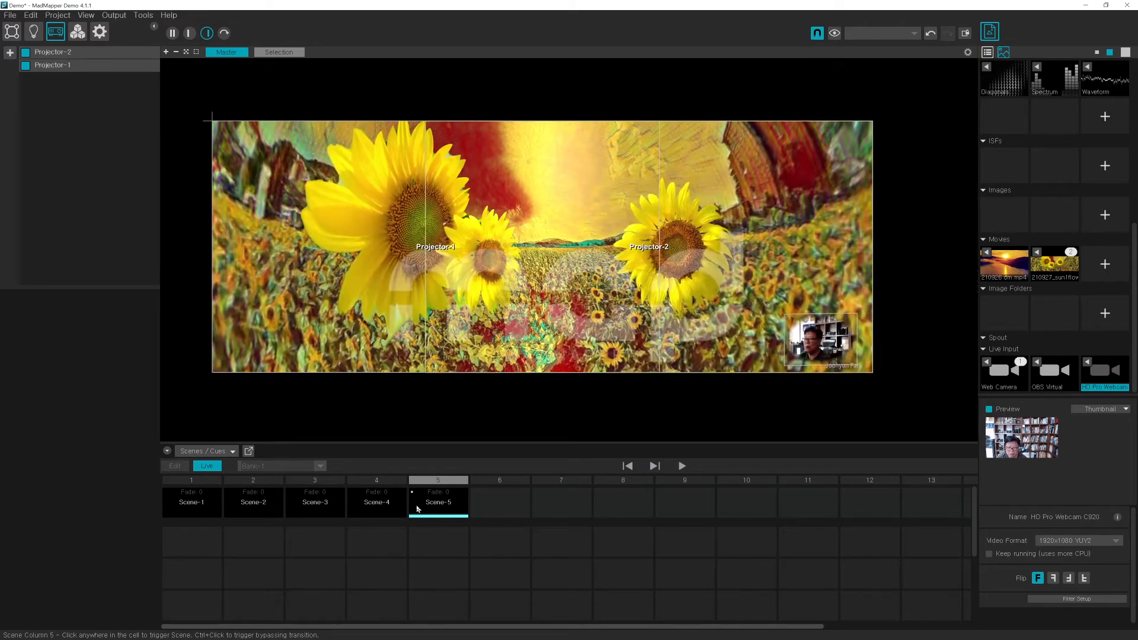
- Play the live scenes in order from Scene-1 to Scene-5 on the blended projector output
{"action": "left_click", "coordinate": [195, 503]}
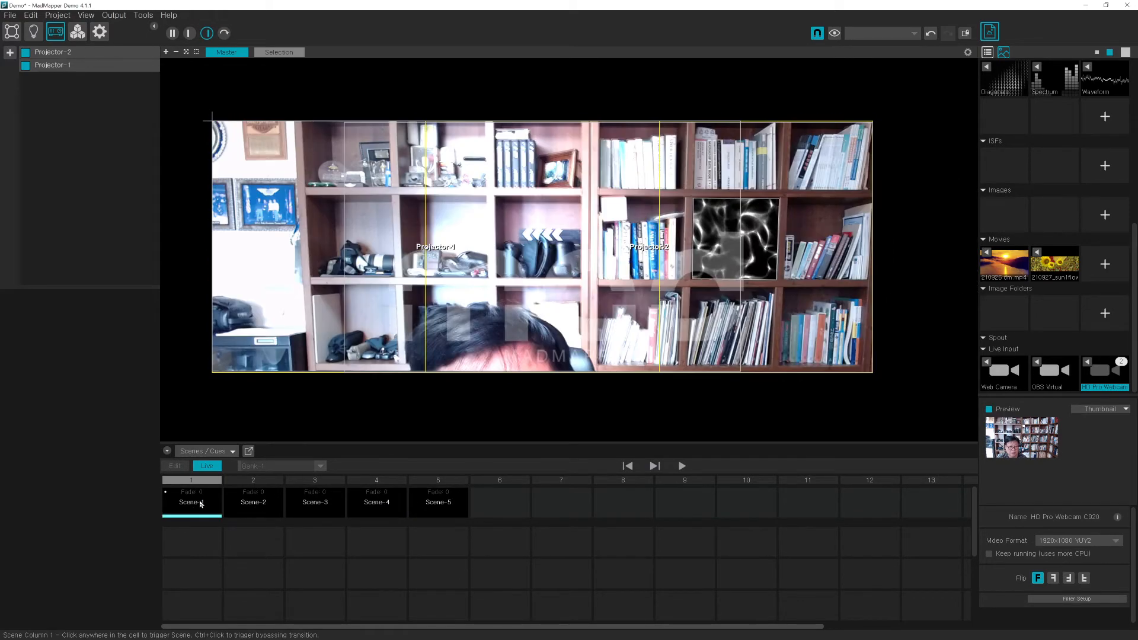
{"action": "left_click", "coordinate": [248, 506]}
{"action": "left_click", "coordinate": [311, 505]}
{"action": "left_click", "coordinate": [375, 505]}
{"action": "left_click", "coordinate": [437, 505]}
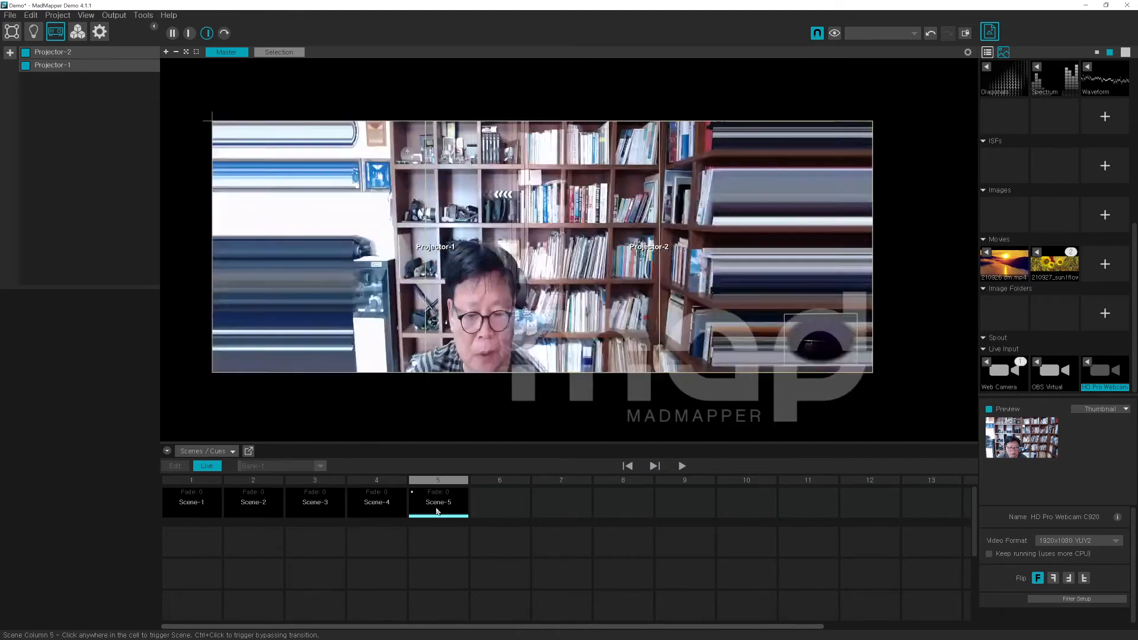
- Return to the surfaces view and trigger Scene-1 followed by Scene-2 to see their input and output regions
{"action": "key", "text": "ctrl+1"}
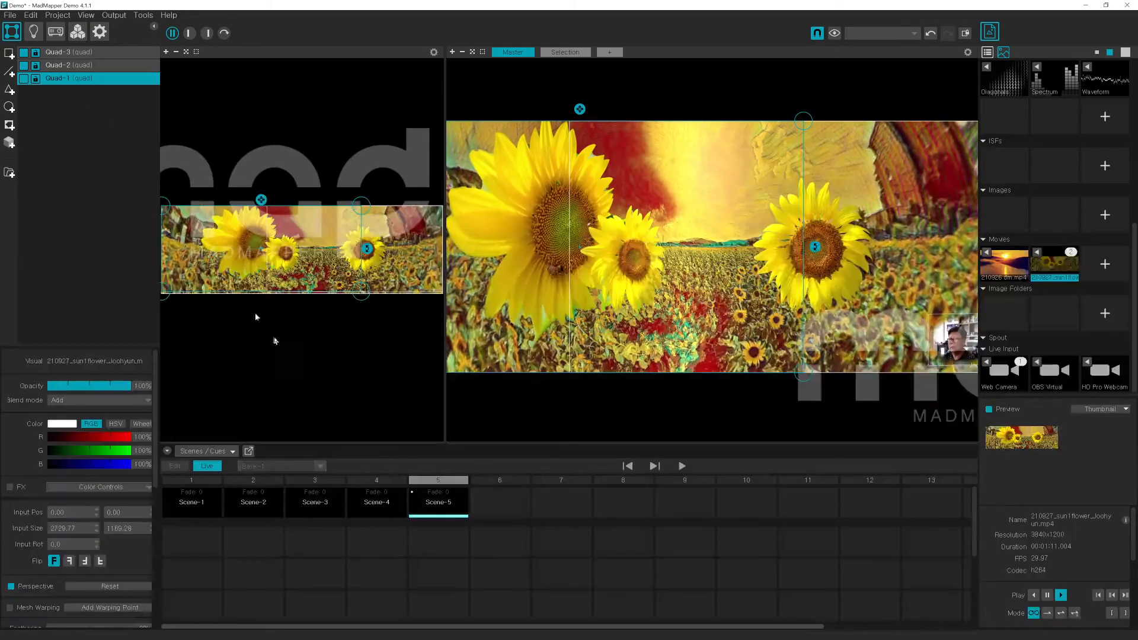
{"action": "left_click", "coordinate": [190, 503]}
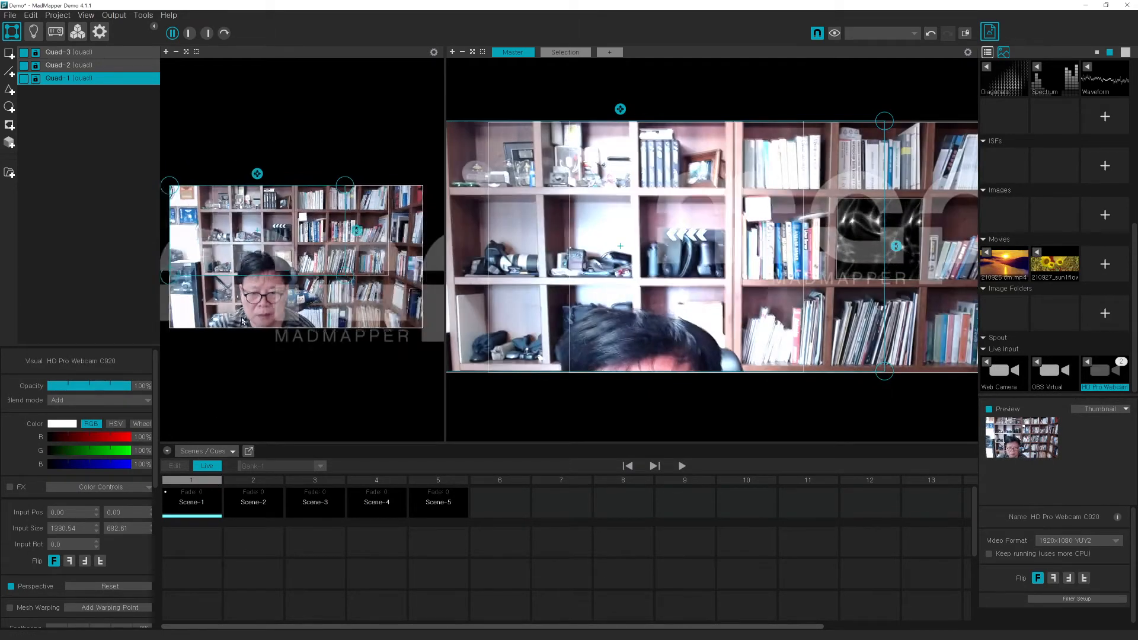
{"action": "left_click", "coordinate": [304, 503]}
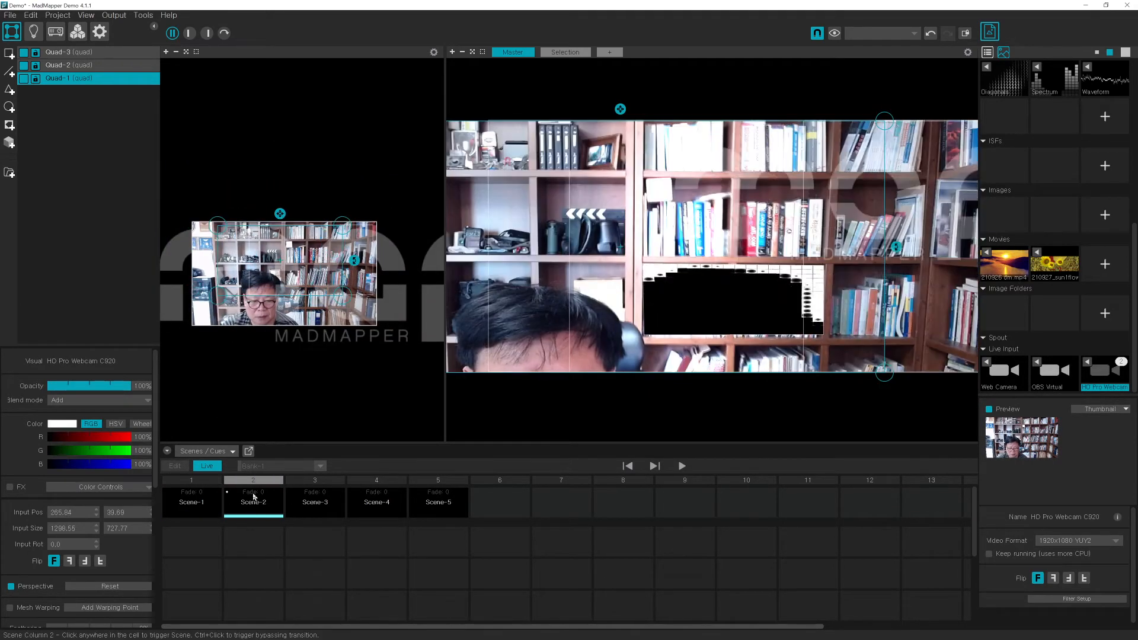
- Trigger Scene-4, widen the input view, and play Scene-5, Scene-4, Scene-3, Scene-2 and Scene-5 to compare their input regions
{"action": "left_click", "coordinate": [366, 501]}
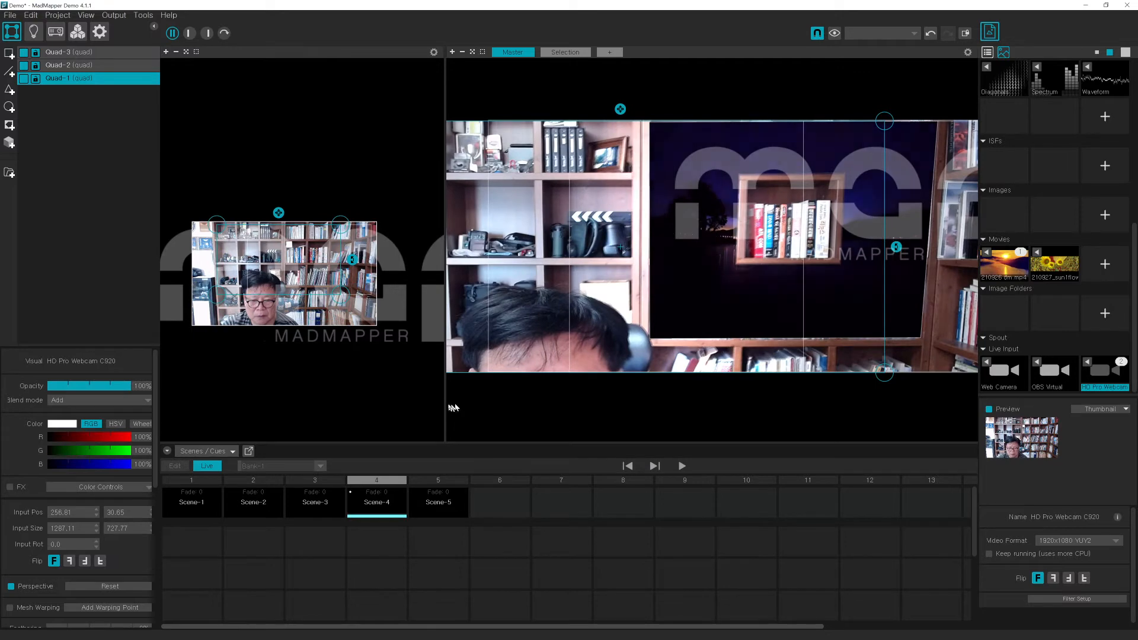
{"action": "left_click_drag", "start_coordinate": [446, 404], "coordinate": [734, 404]}
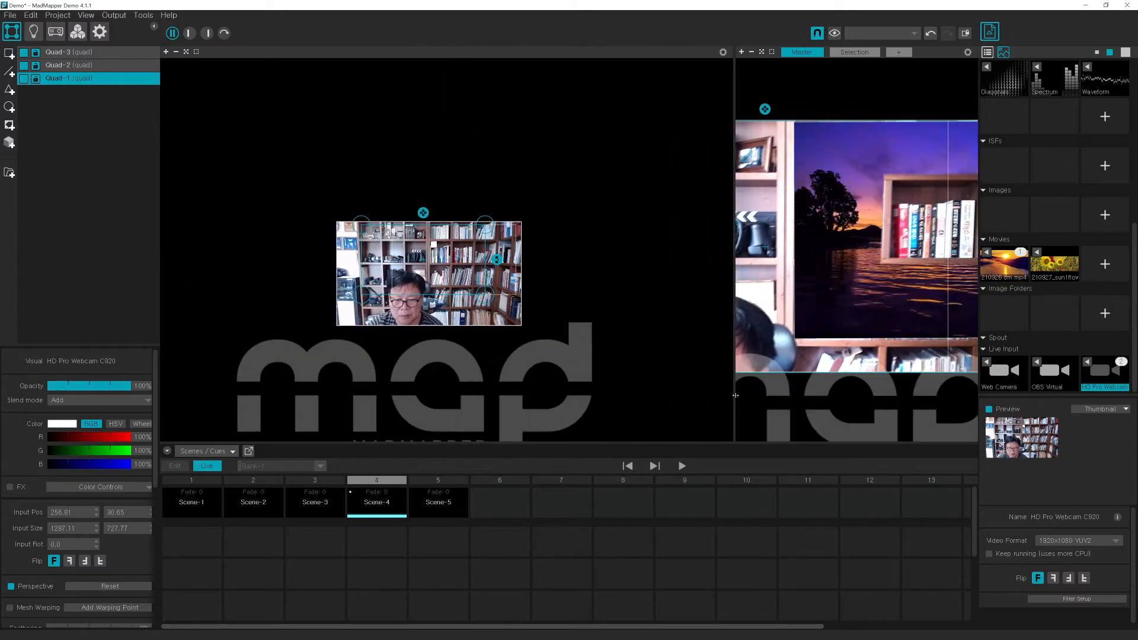
{"action": "left_click", "coordinate": [442, 502]}
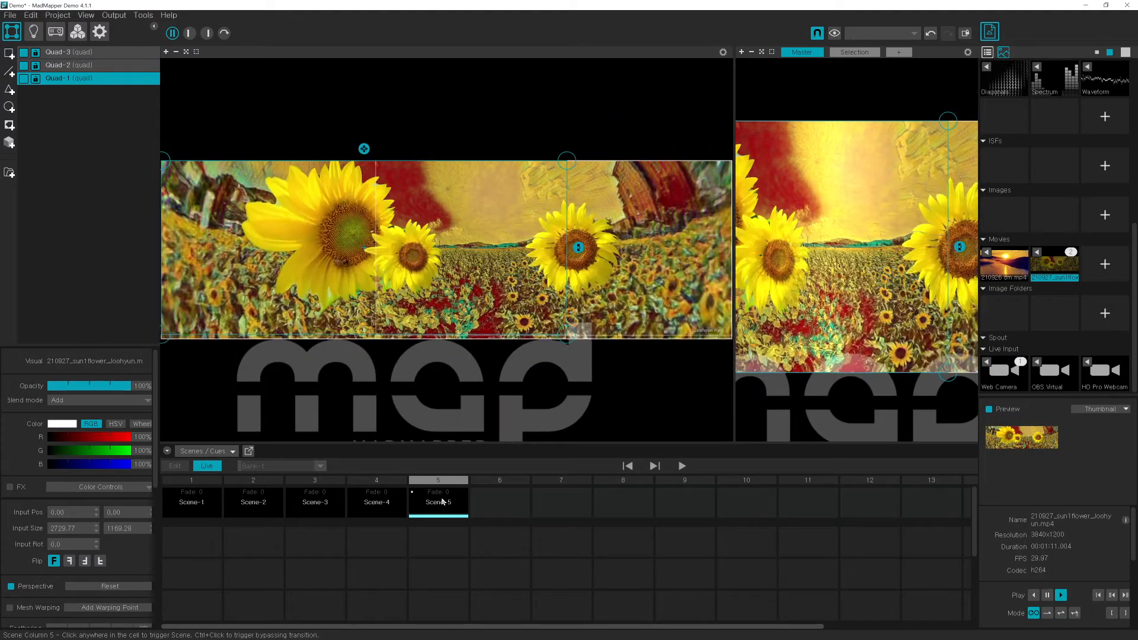
{"action": "left_click", "coordinate": [368, 508]}
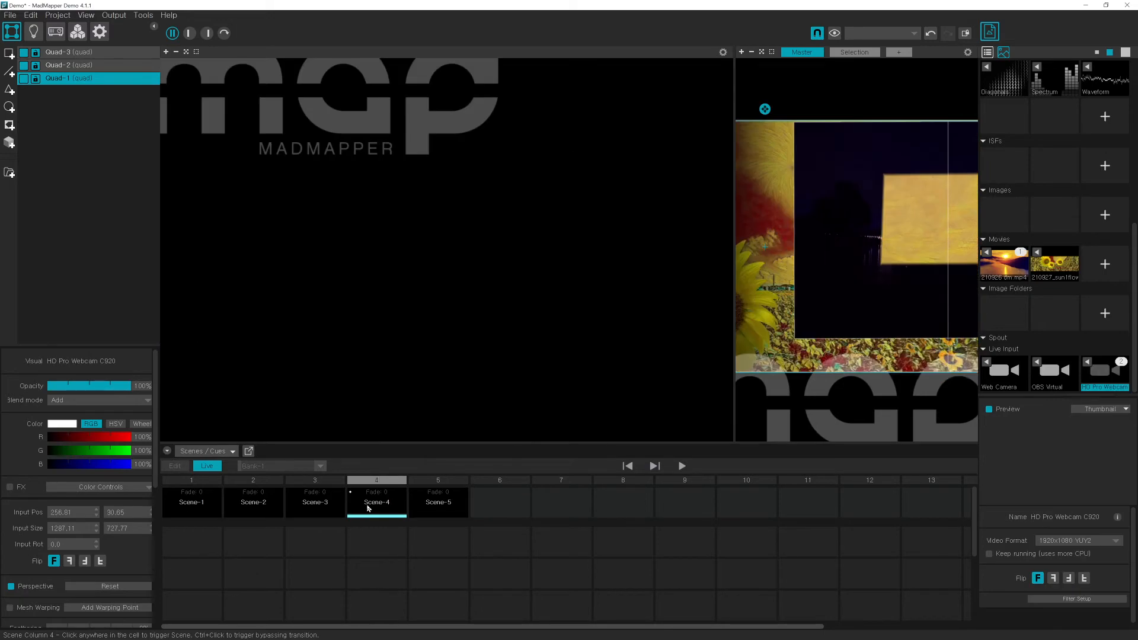
{"action": "left_click", "coordinate": [319, 502]}
{"action": "left_click", "coordinate": [279, 504]}
{"action": "left_click", "coordinate": [450, 505]}
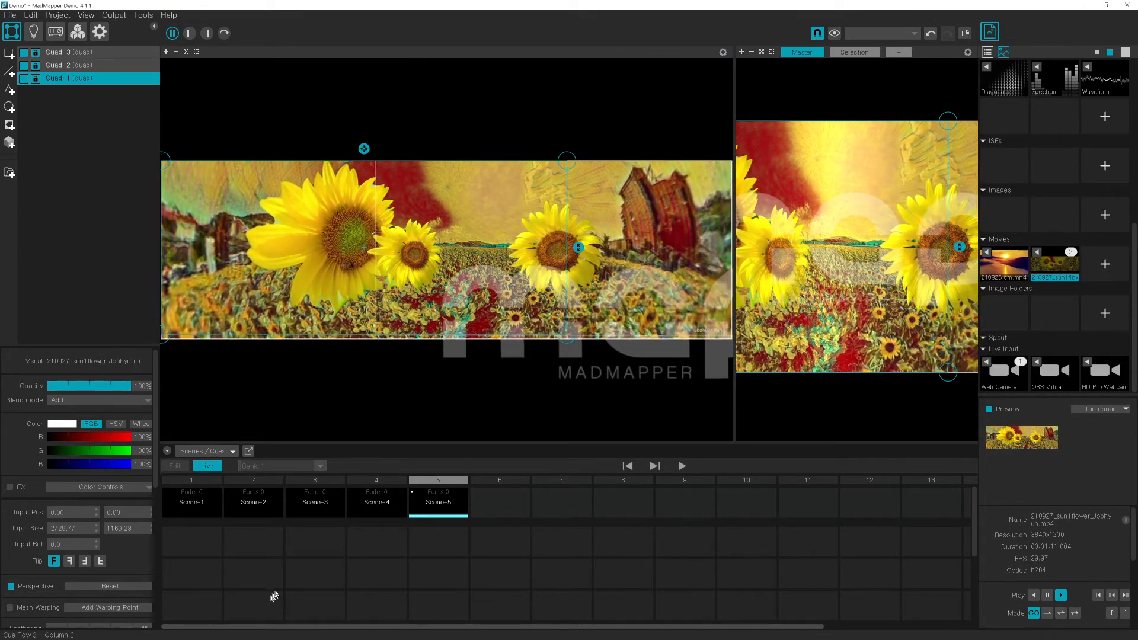
- Step back from Scene-4 to Scene-1 and forward again to Scene-3, watching how the webcam input region moves
{"action": "left_click", "coordinate": [376, 509]}
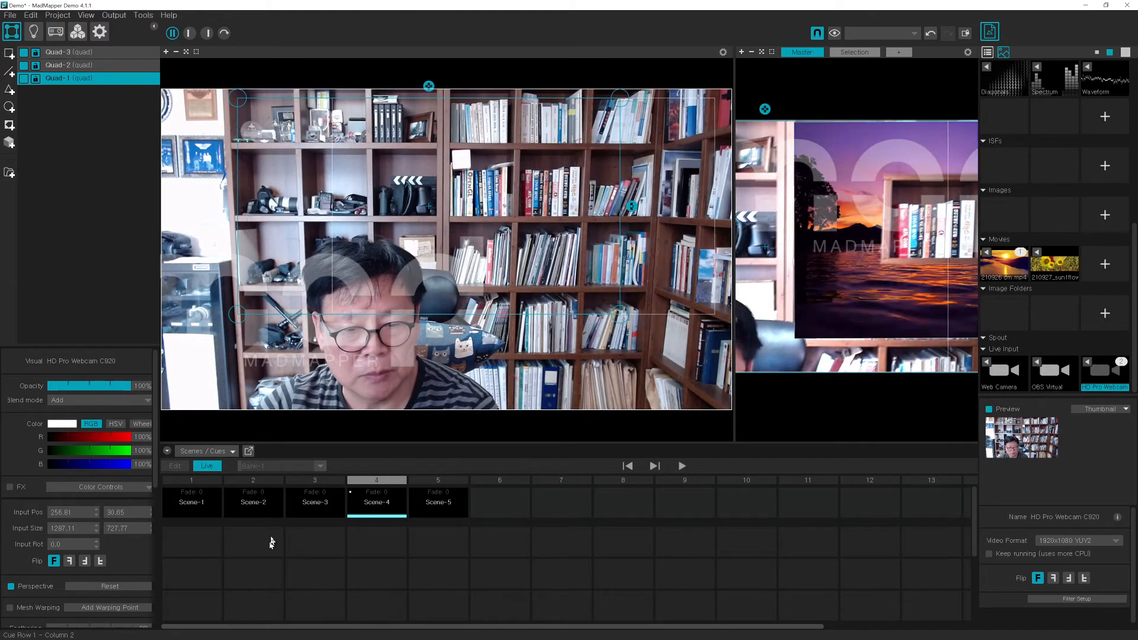
{"action": "left_click", "coordinate": [305, 513]}
{"action": "left_click", "coordinate": [248, 504]}
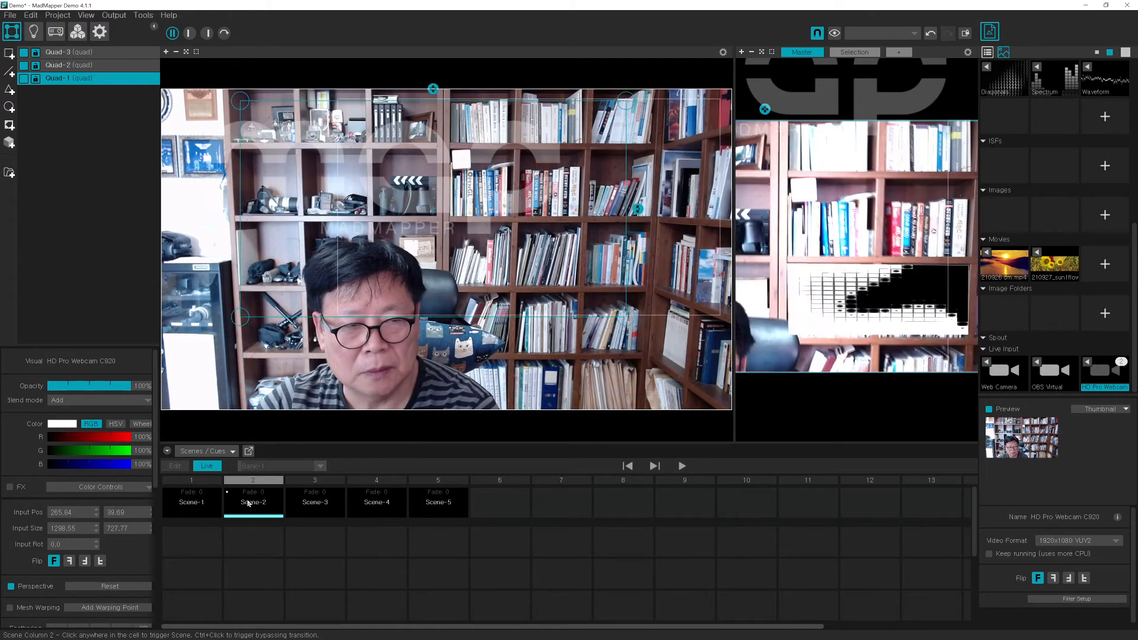
{"action": "left_click", "coordinate": [194, 503]}
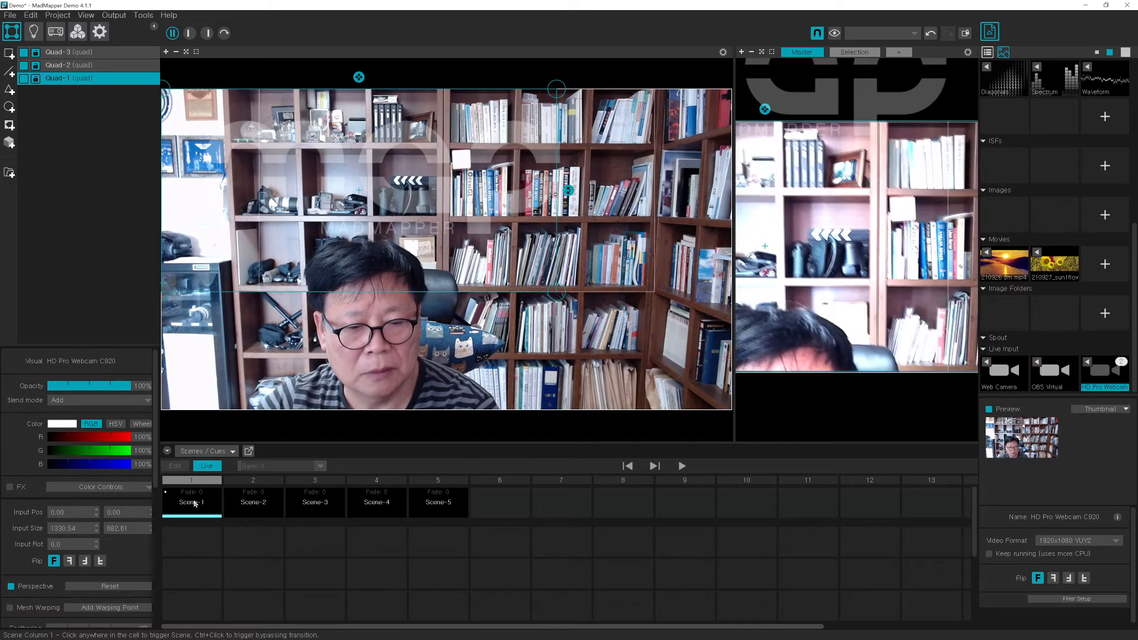
{"action": "left_click", "coordinate": [255, 505]}
{"action": "left_click", "coordinate": [315, 505]}
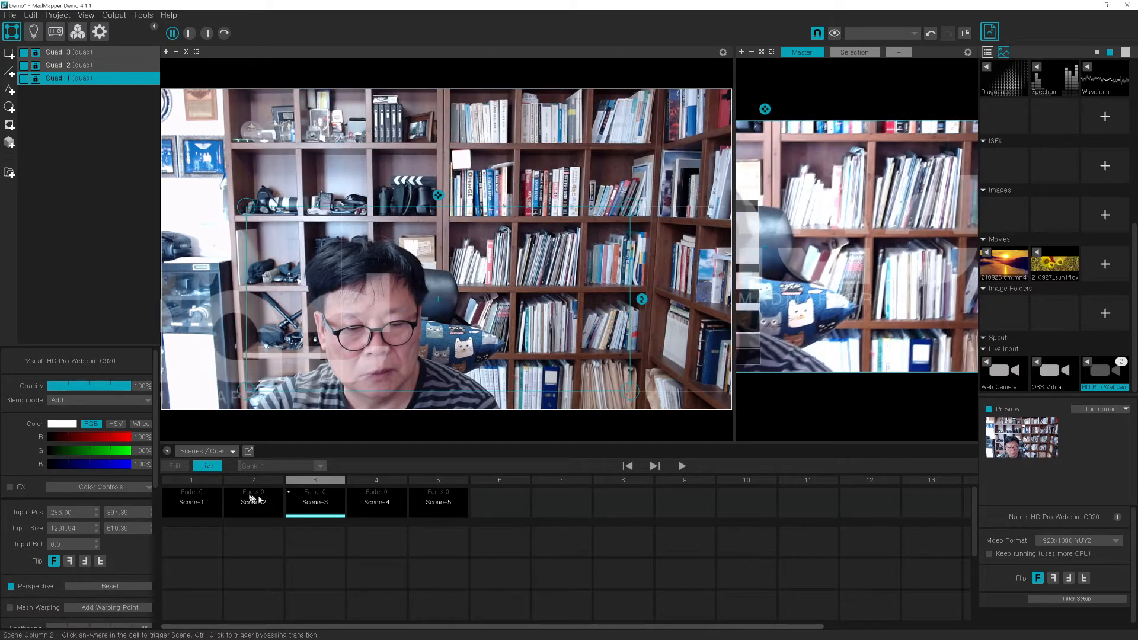
- Turn off Live mode and trigger Scene-1 through Scene-5 one by one in order
{"action": "left_click", "coordinate": [207, 466]}
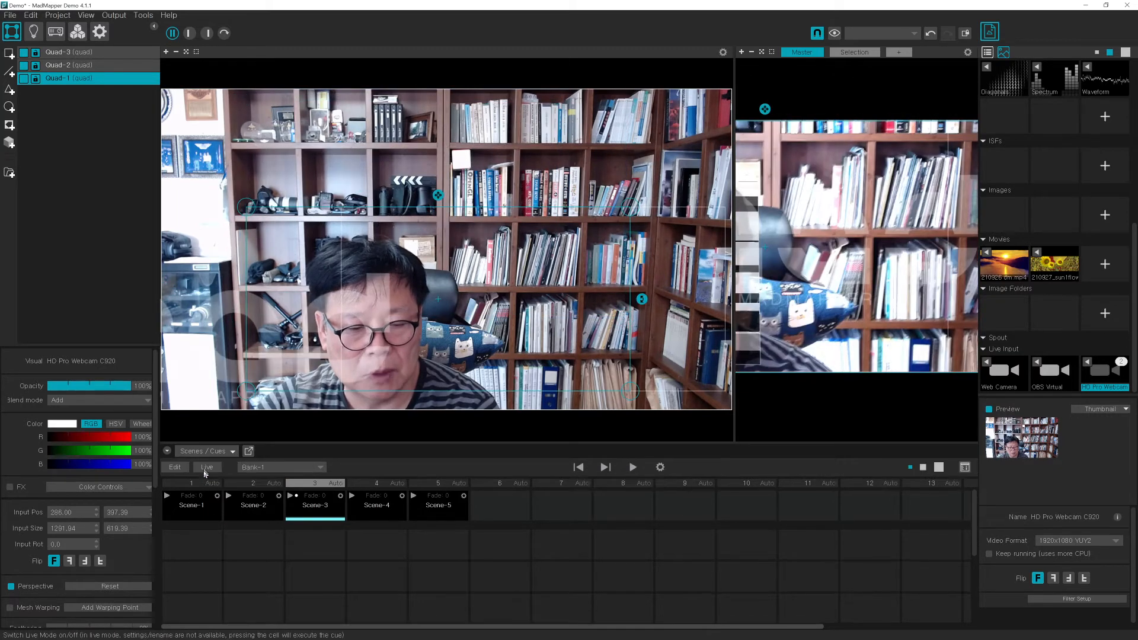
{"action": "left_click", "coordinate": [167, 498]}
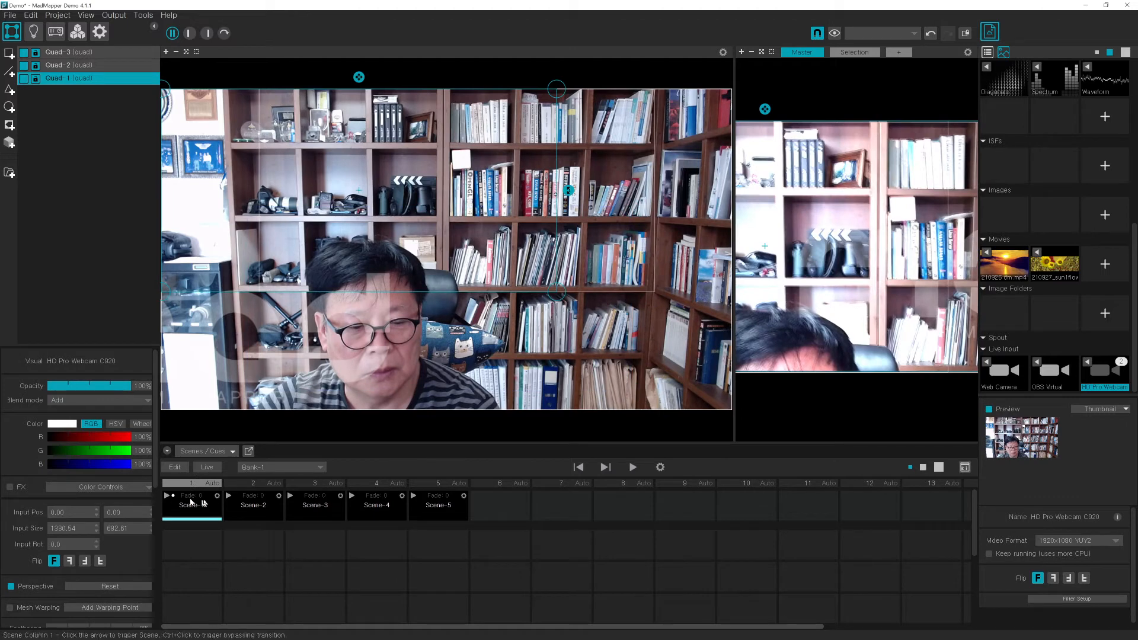
{"action": "left_click", "coordinate": [228, 498]}
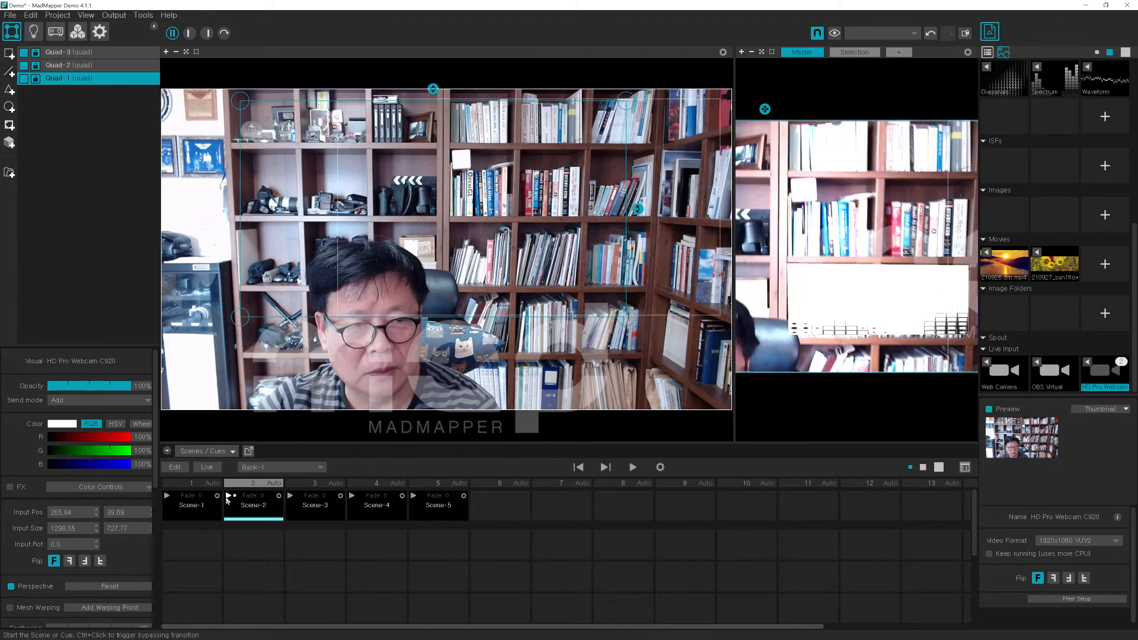
{"action": "left_click", "coordinate": [290, 496]}
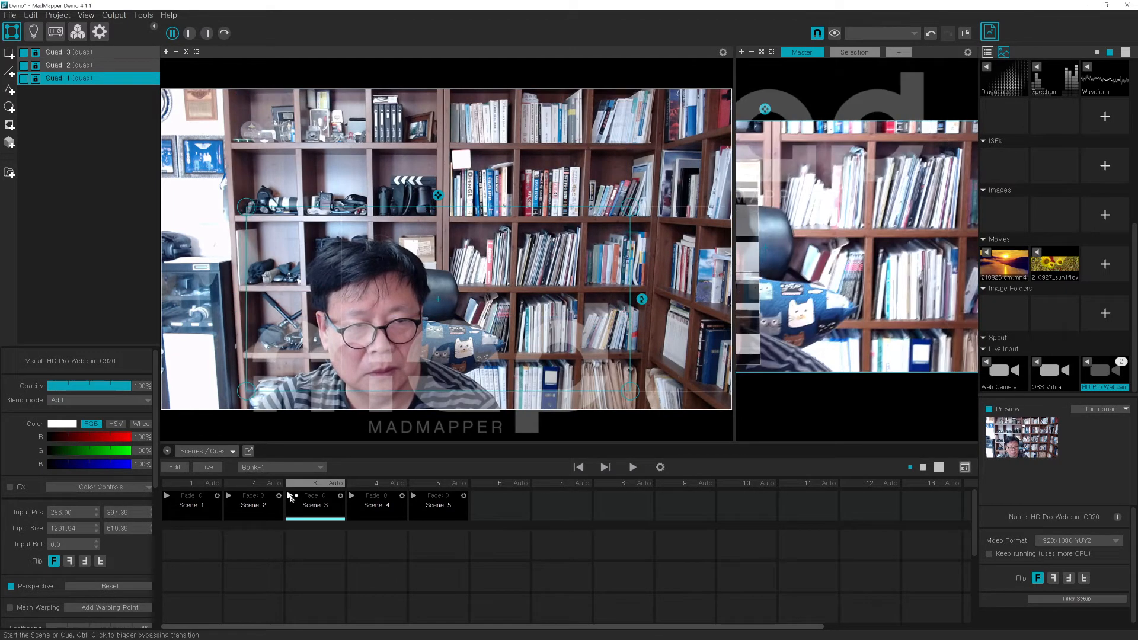
{"action": "left_click", "coordinate": [353, 498]}
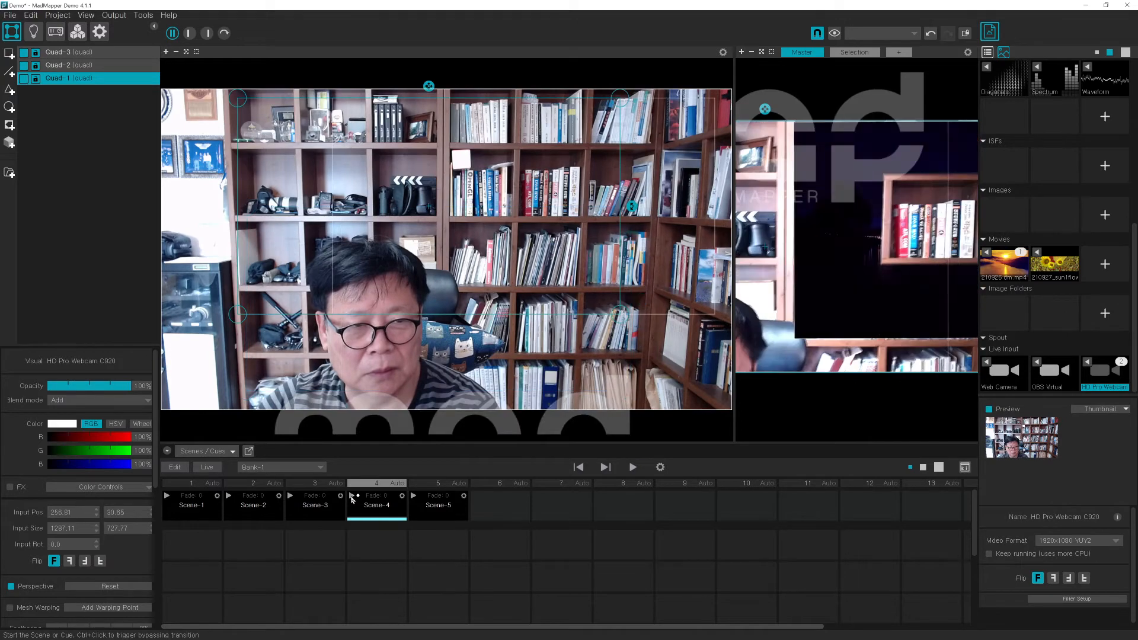
{"action": "left_click", "coordinate": [413, 498]}
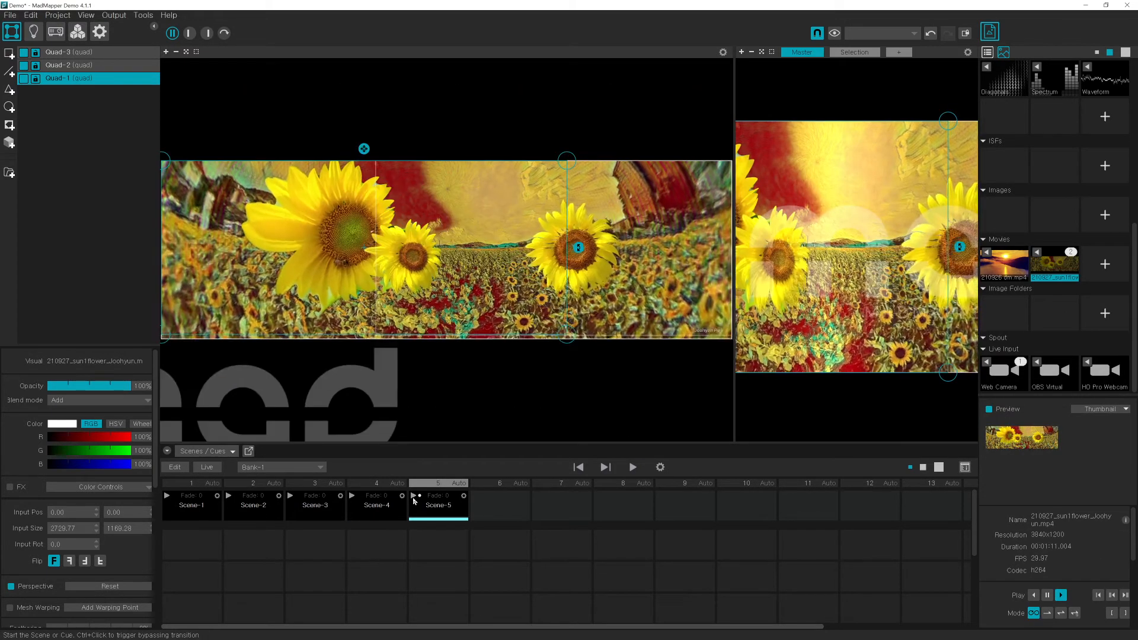
- Play Scene-4, Scene-3 and Scene-1 in turn outside Live mode
{"action": "left_click", "coordinate": [354, 498]}
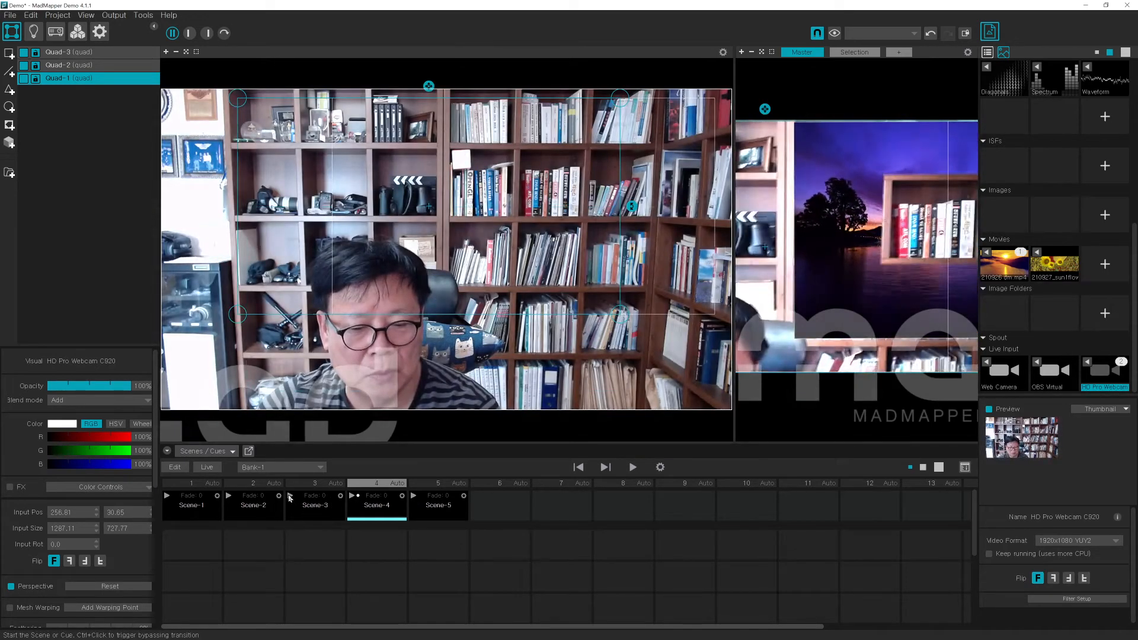
{"action": "left_click", "coordinate": [290, 498]}
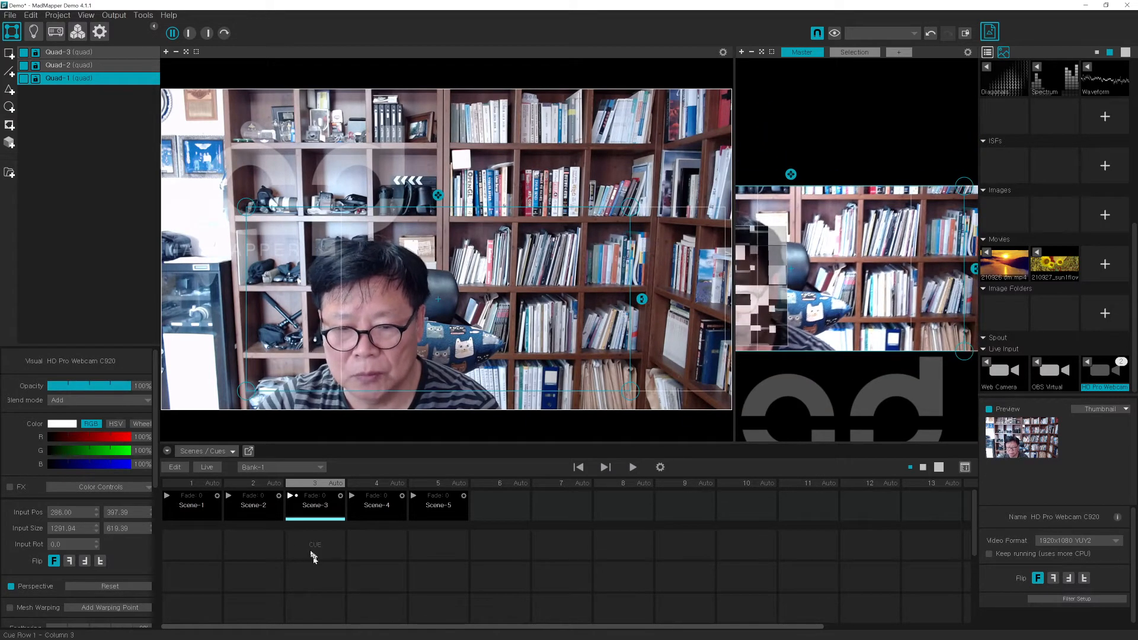
{"action": "left_click", "coordinate": [167, 498]}
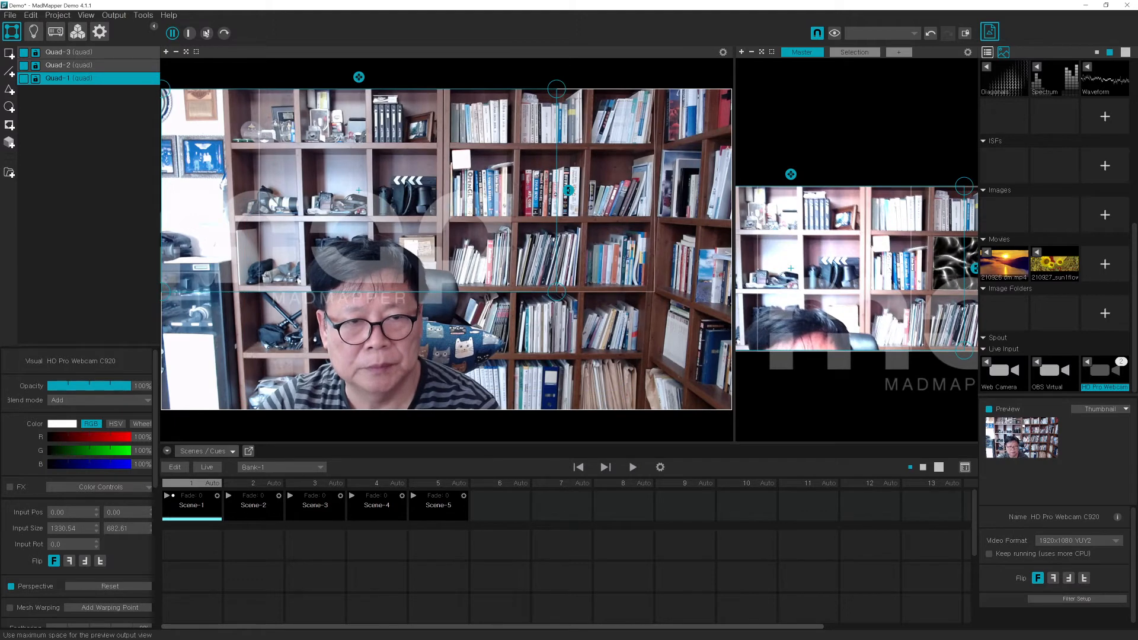
- Show only the output view, select the Caustics quad, and play Scene-2 through Scene-5 to see each scene's Quad-3 content
{"action": "left_click", "coordinate": [209, 34]}
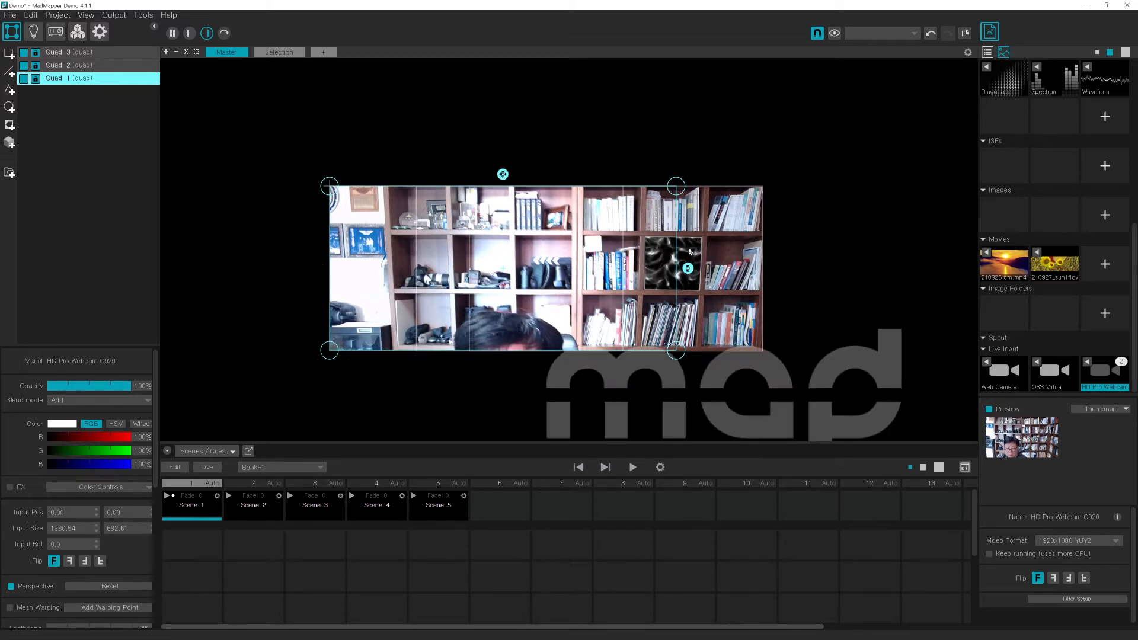
{"action": "left_click", "coordinate": [689, 251]}
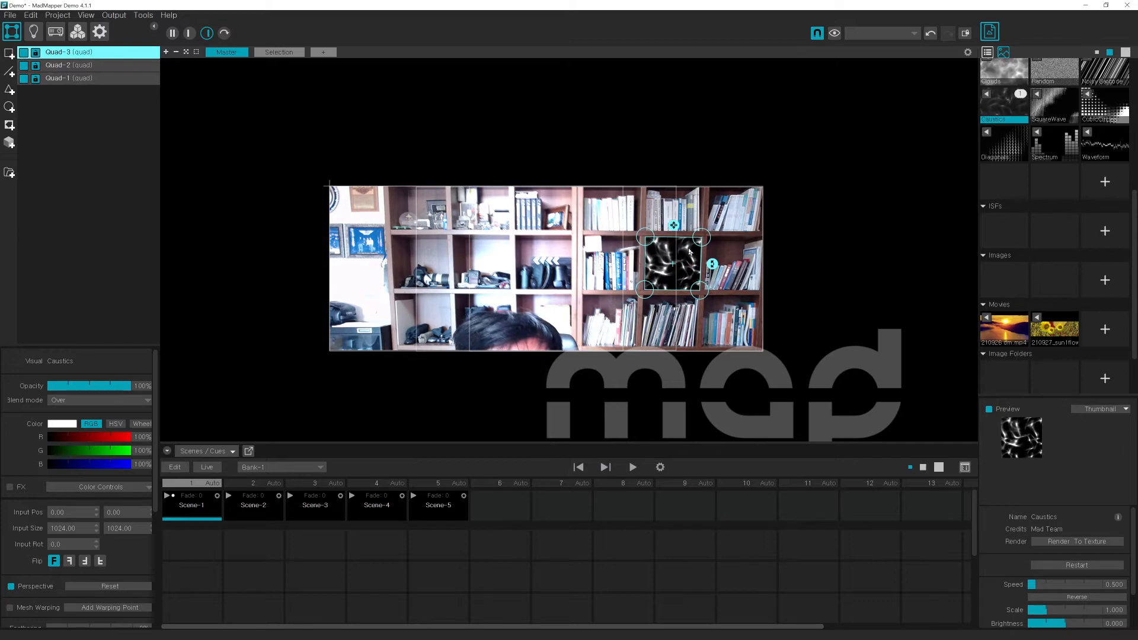
{"action": "left_click", "coordinate": [253, 505]}
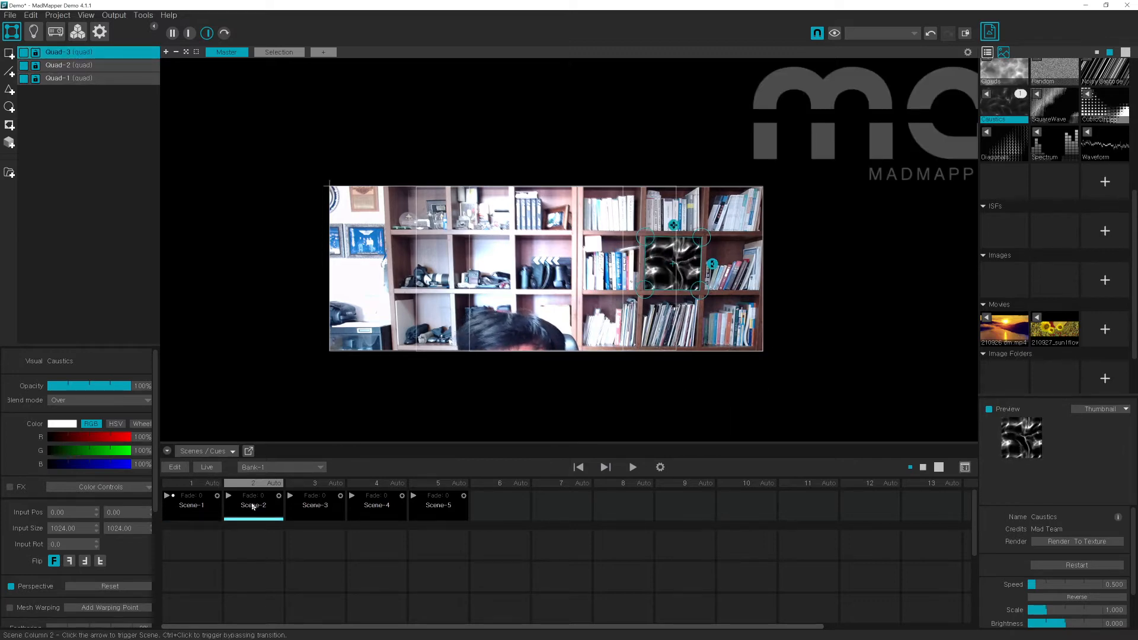
{"action": "left_click", "coordinate": [229, 497]}
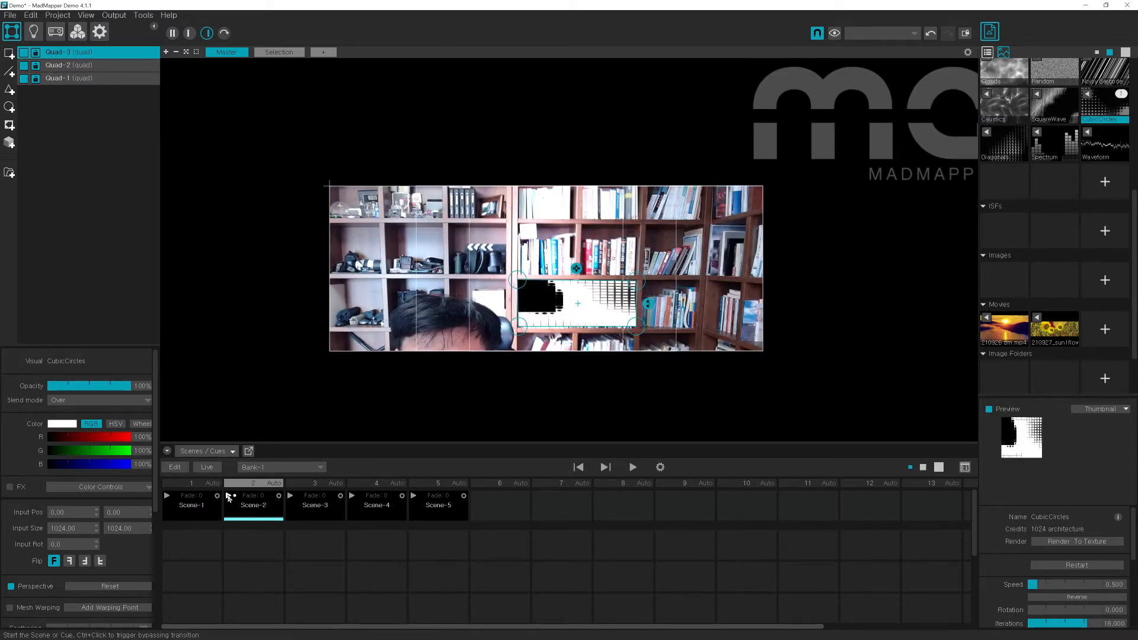
{"action": "left_click", "coordinate": [290, 497]}
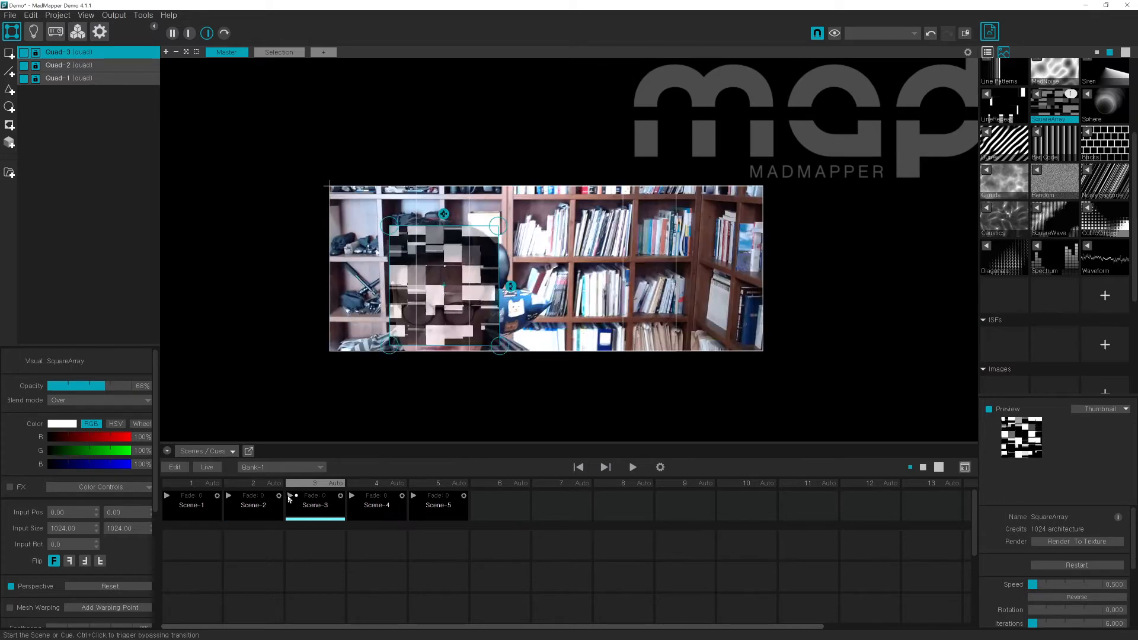
{"action": "left_click", "coordinate": [352, 497]}
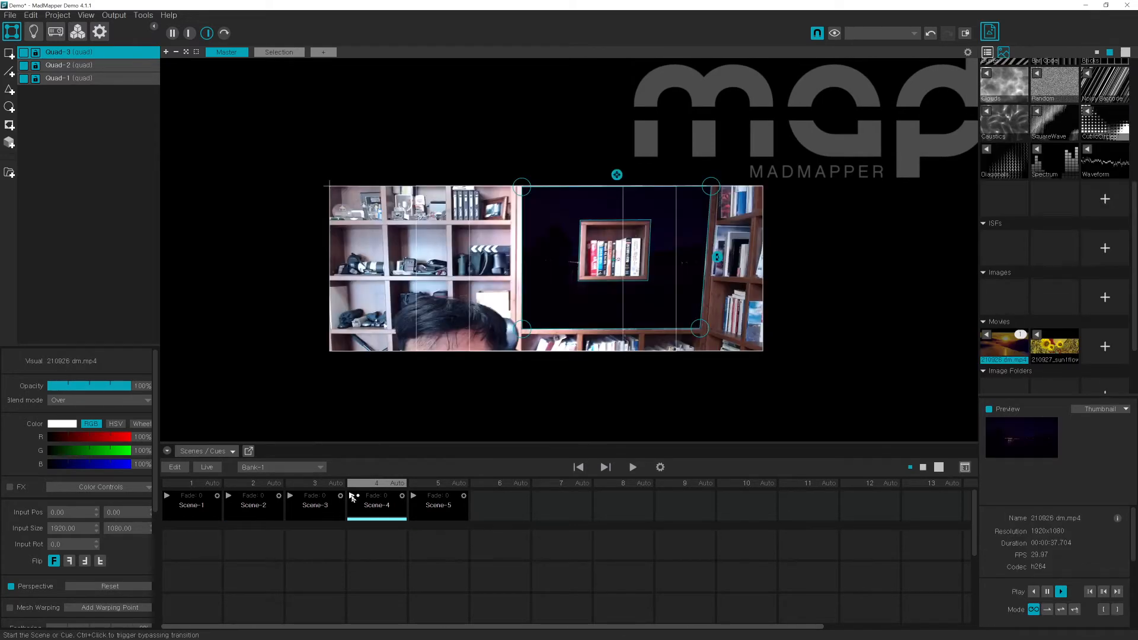
{"action": "left_click", "coordinate": [414, 497]}
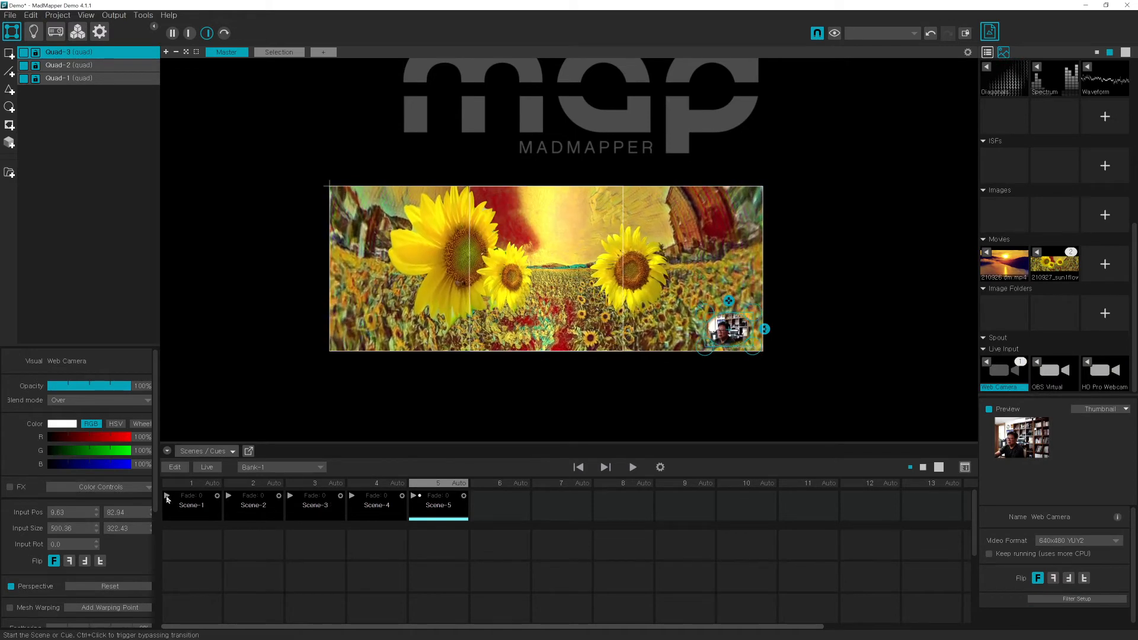
- Play Scene-1 and select Quad-1, Quad-2 and Quad-3 in turn to examine the surfaces it uses
{"action": "left_click", "coordinate": [167, 497]}
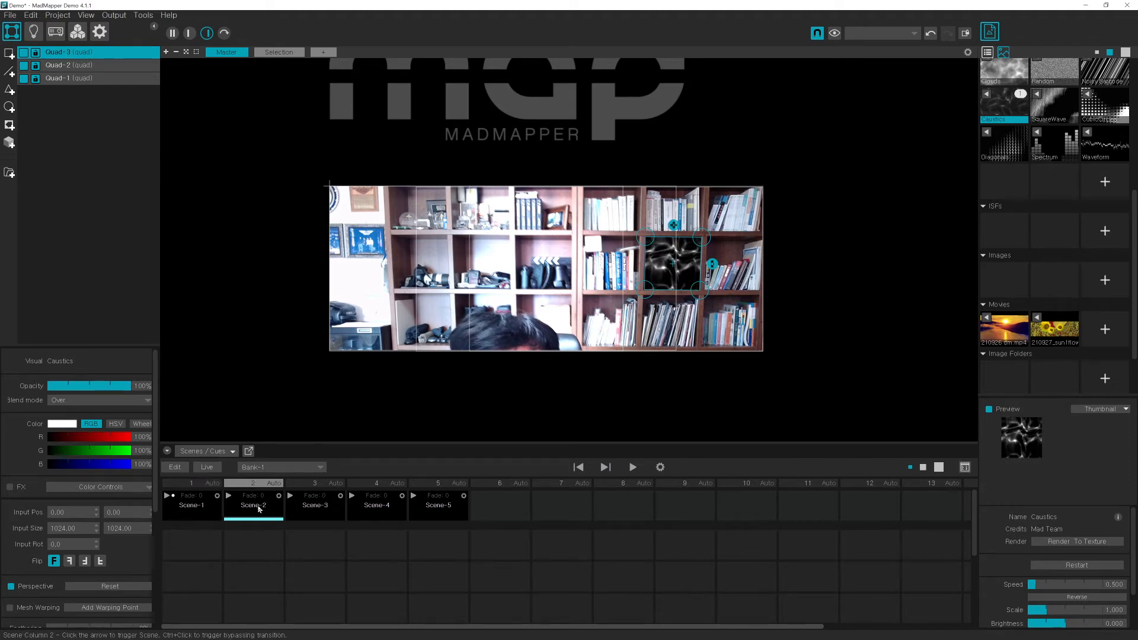
{"action": "left_click", "coordinate": [195, 513]}
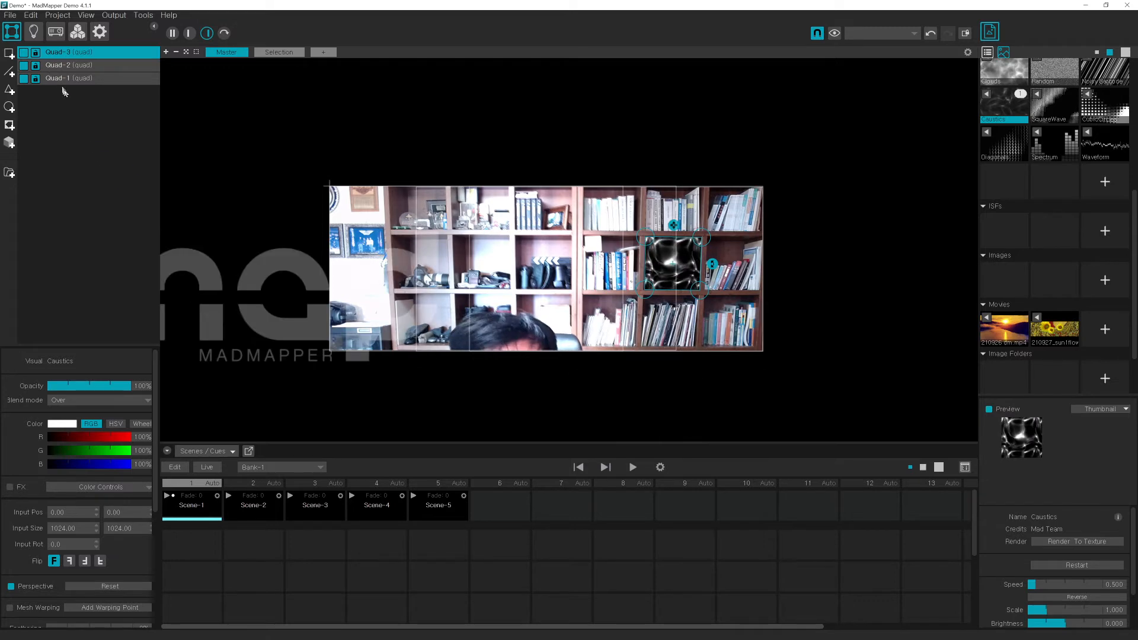
{"action": "left_click", "coordinate": [69, 70]}
{"action": "left_click", "coordinate": [71, 82]}
{"action": "left_click", "coordinate": [72, 67]}
{"action": "left_click", "coordinate": [71, 57]}
{"action": "left_click", "coordinate": [71, 65]}
{"action": "left_click", "coordinate": [72, 78]}
{"action": "left_click", "coordinate": [71, 53]}
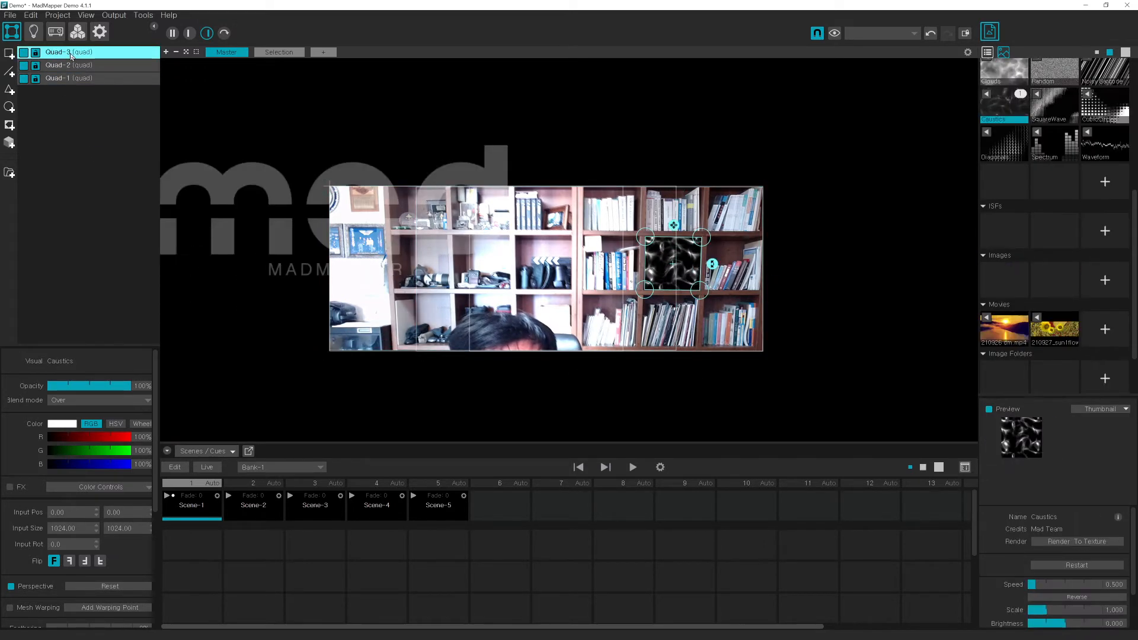
{"action": "left_click", "coordinate": [74, 67]}
{"action": "left_click", "coordinate": [73, 78]}
{"action": "left_click", "coordinate": [72, 66]}
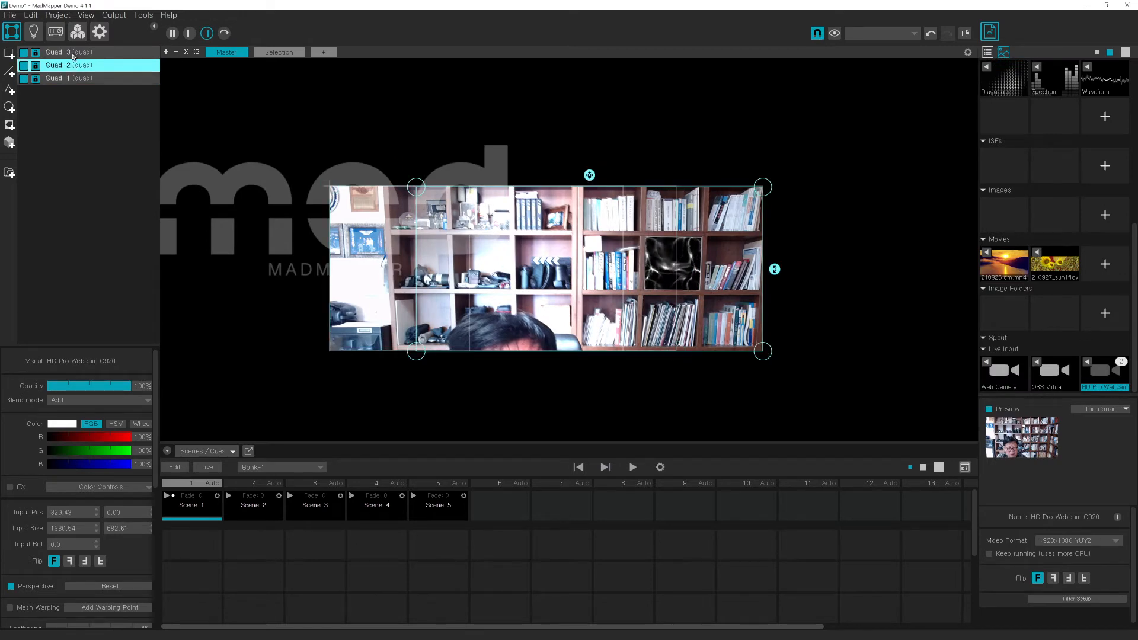
{"action": "left_click", "coordinate": [71, 53]}
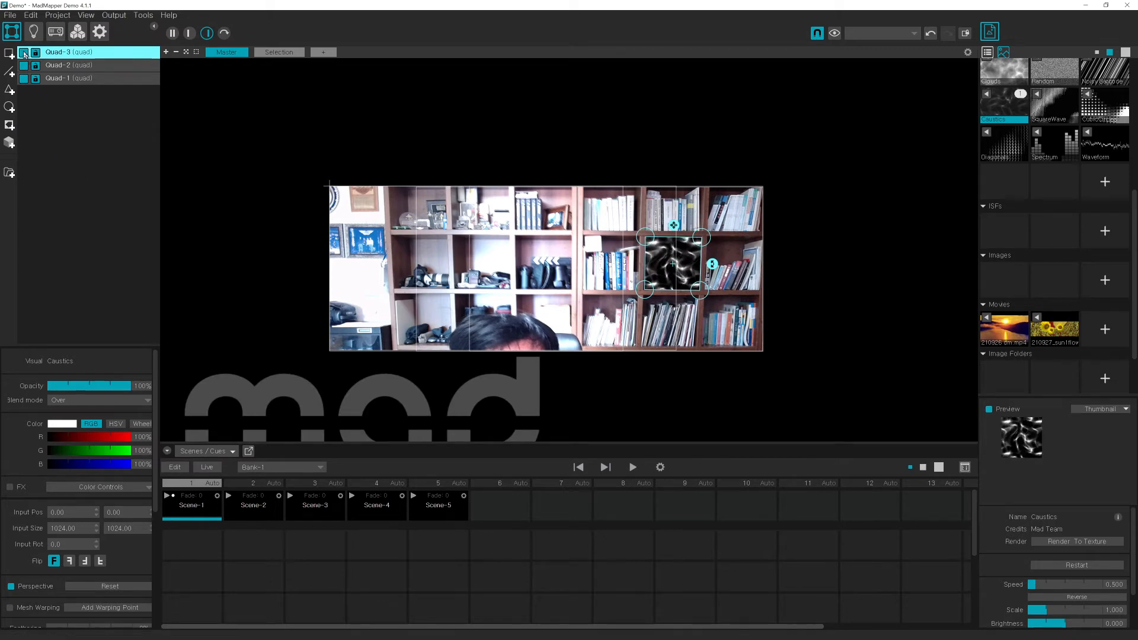
- Hide Quad-3 in Scene-1 and turn on scene Edit mode to review the cued surfaces and media
{"action": "left_click", "coordinate": [24, 52]}
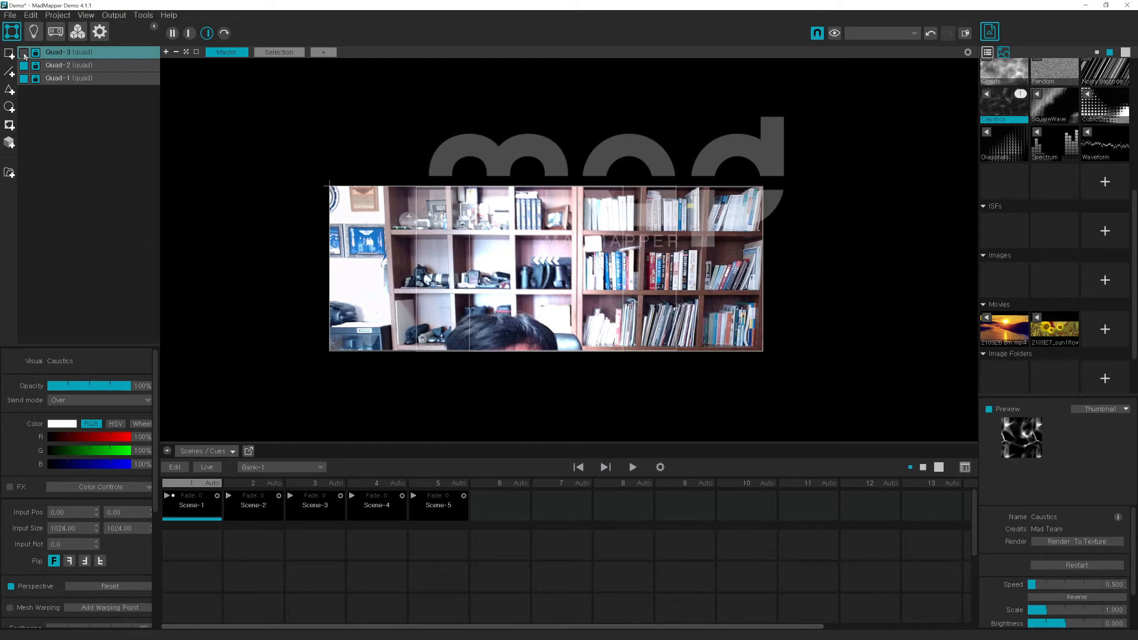
{"action": "left_click", "coordinate": [173, 468]}
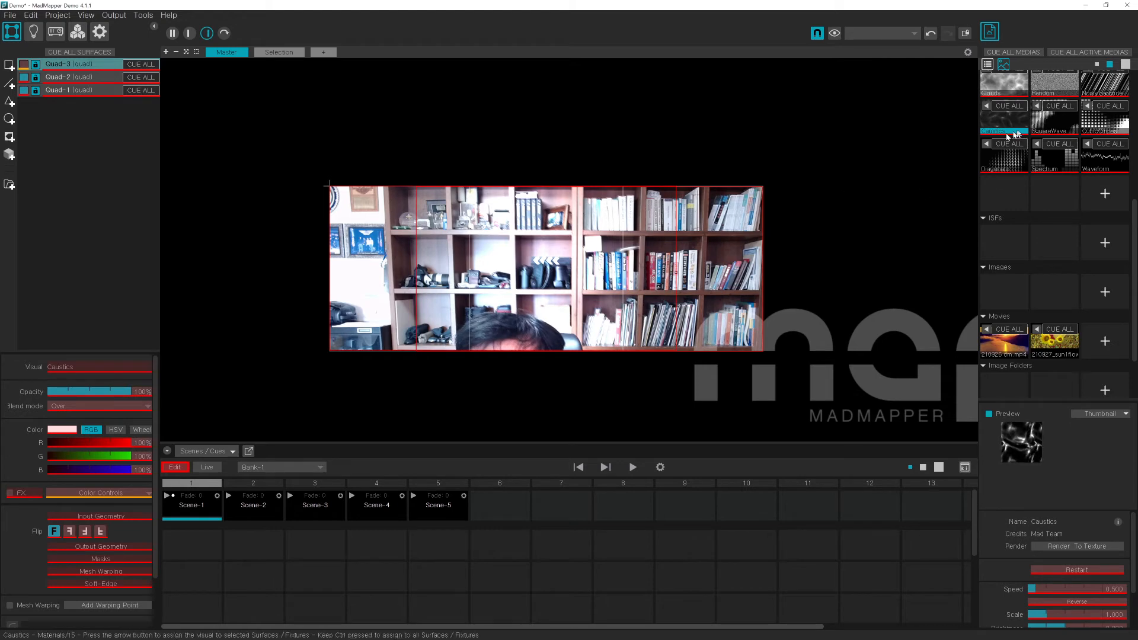
{"action": "scroll", "coordinate": [1062, 184], "scroll_direction": "up", "scroll_amount": 3}
{"action": "scroll", "coordinate": [1064, 284], "scroll_direction": "down", "scroll_amount": 3}
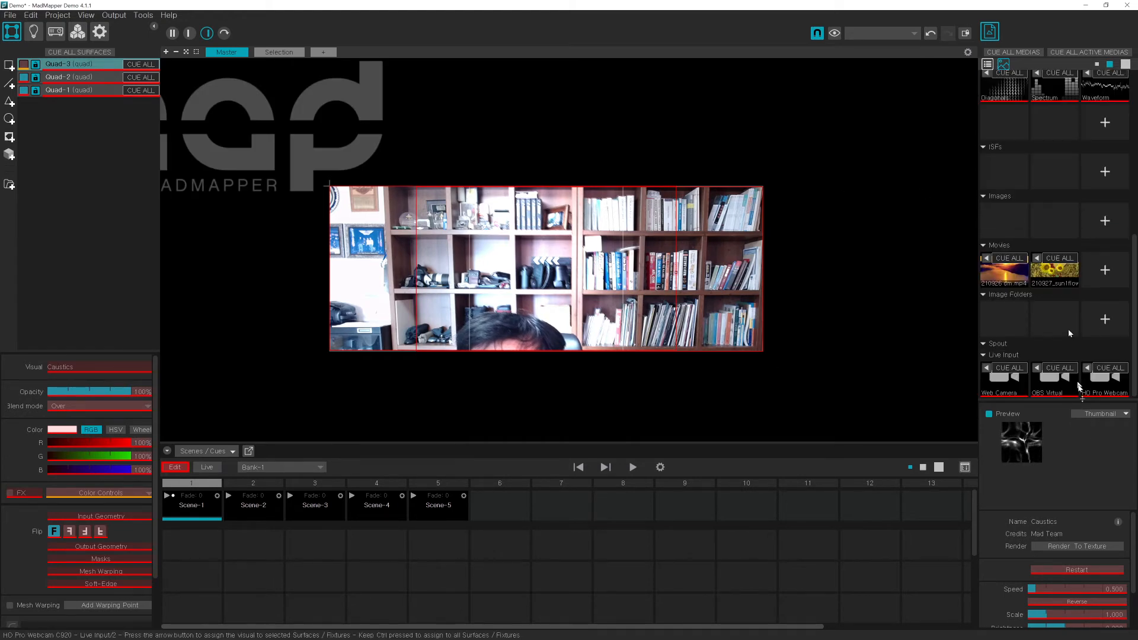
{"action": "scroll", "coordinate": [1082, 533], "scroll_direction": "down", "scroll_amount": 2}
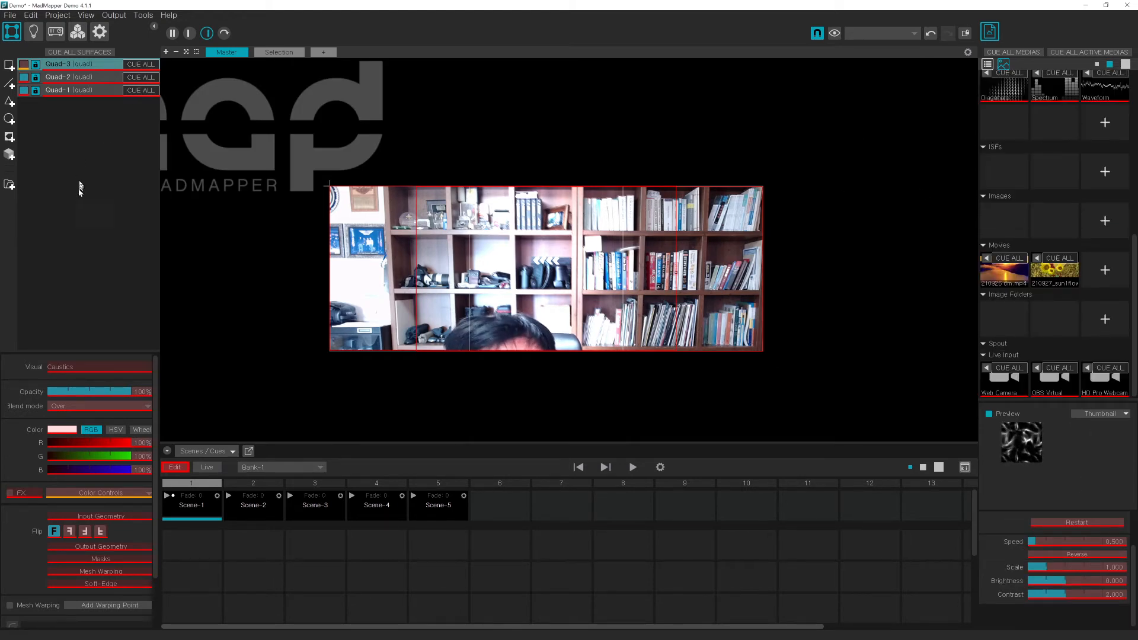
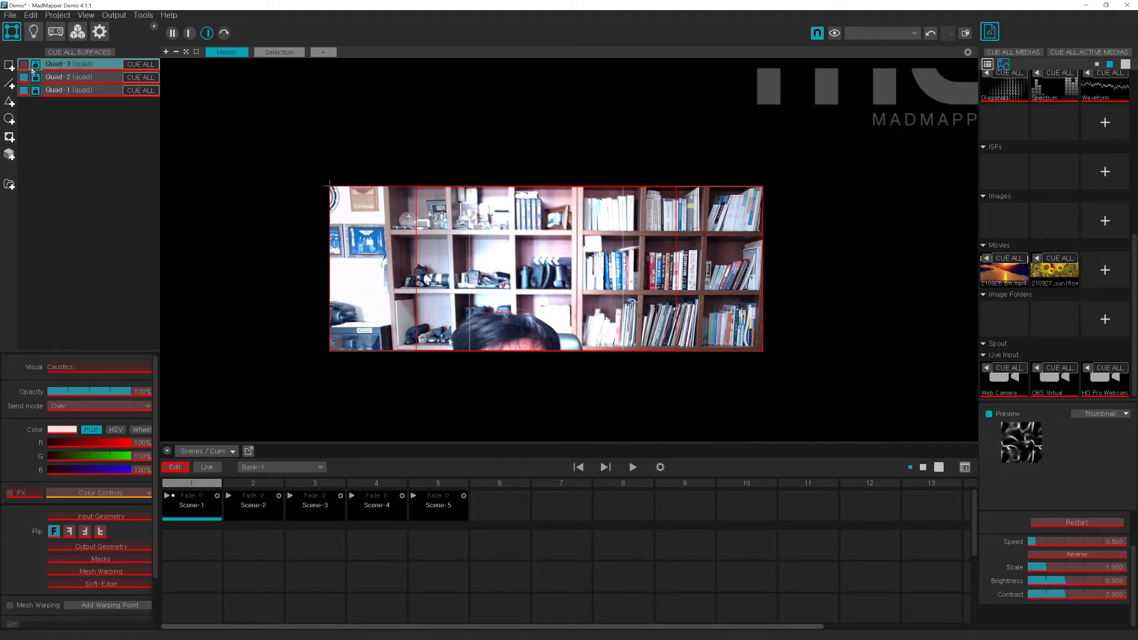
- Turn off scene Edit mode and play Scene-2, Scene-1 and Scene-4 in turn to compare Quad-3's visibility
{"action": "left_click", "coordinate": [176, 468]}
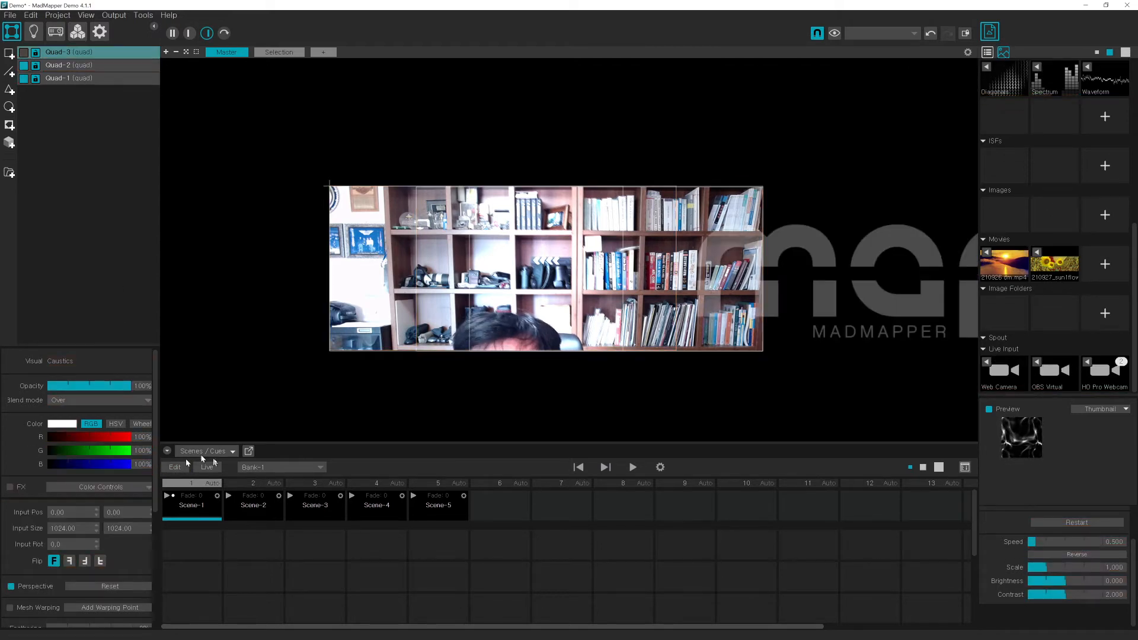
{"action": "left_click", "coordinate": [253, 504]}
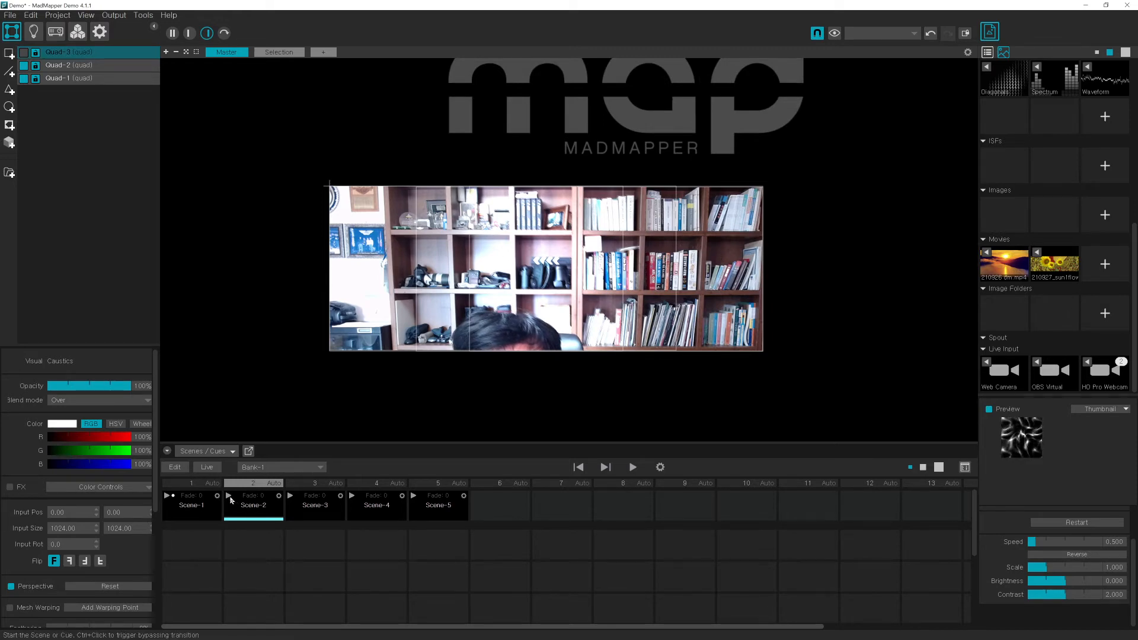
{"action": "left_click", "coordinate": [229, 497]}
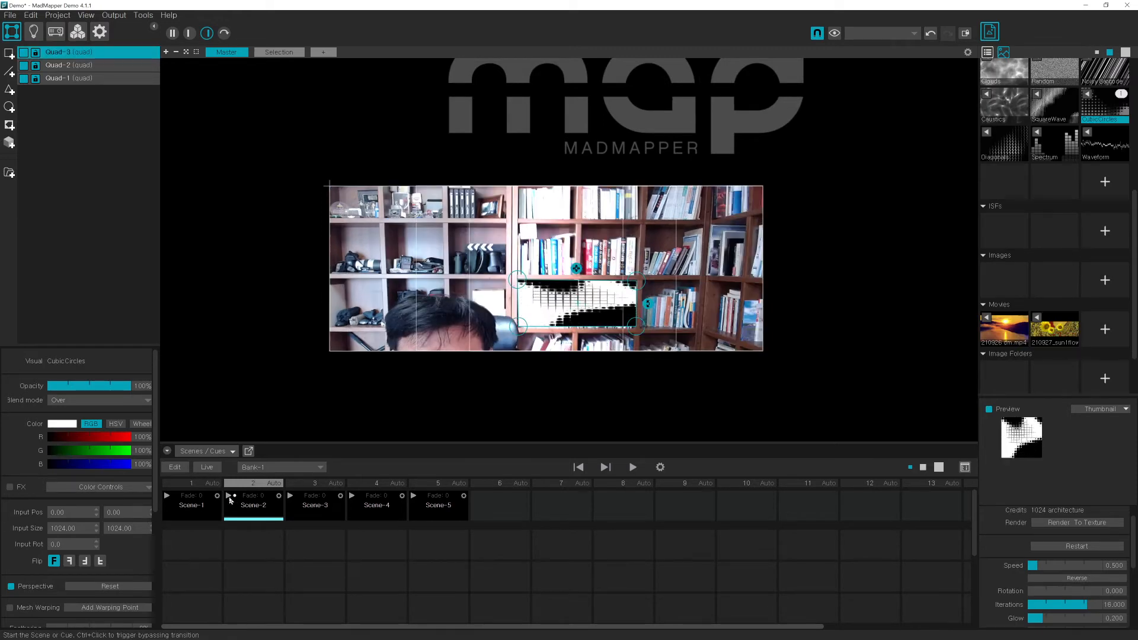
{"action": "left_click", "coordinate": [166, 497]}
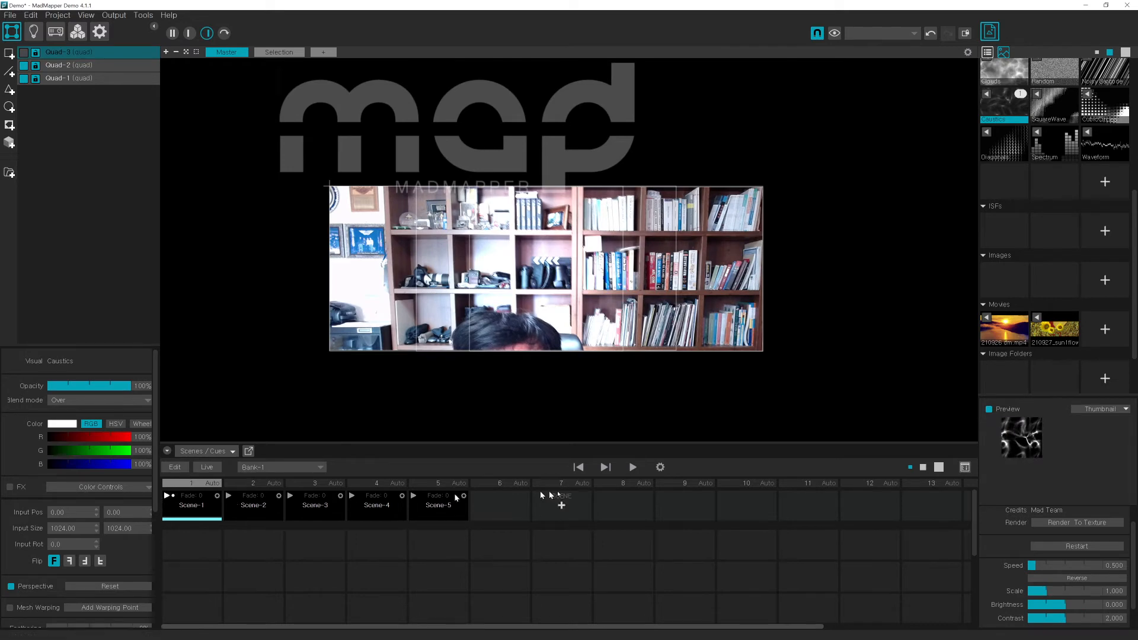
{"action": "left_click", "coordinate": [359, 505]}
{"action": "left_click", "coordinate": [356, 499]}
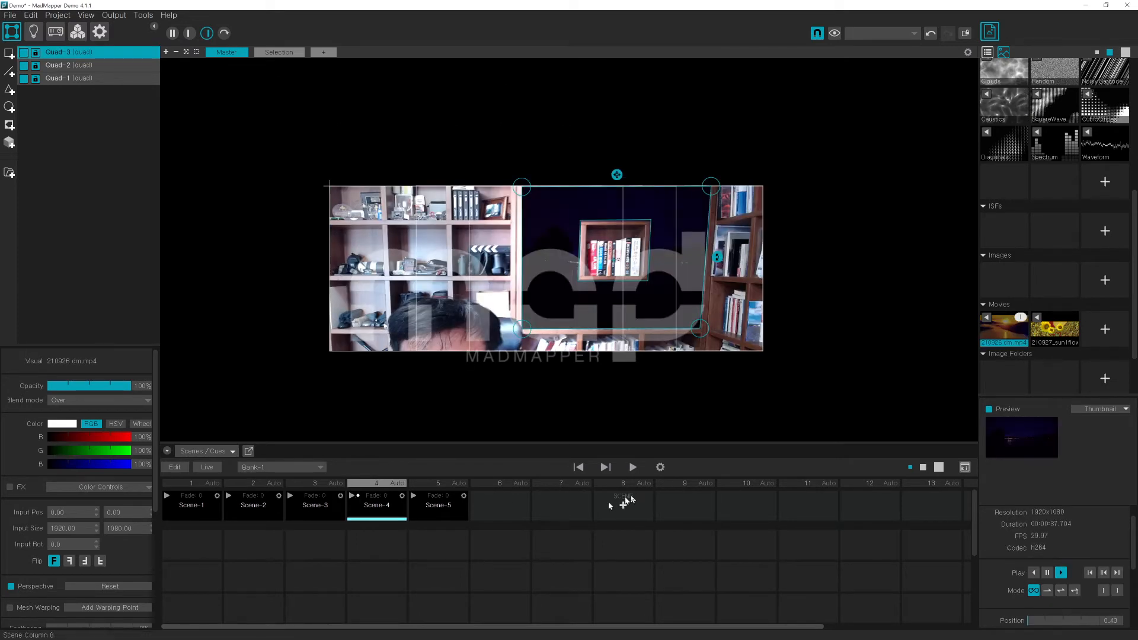
- Start auto play of the scenes, switch to the projector outputs, and trigger Scene-1
{"action": "left_click", "coordinate": [633, 468]}
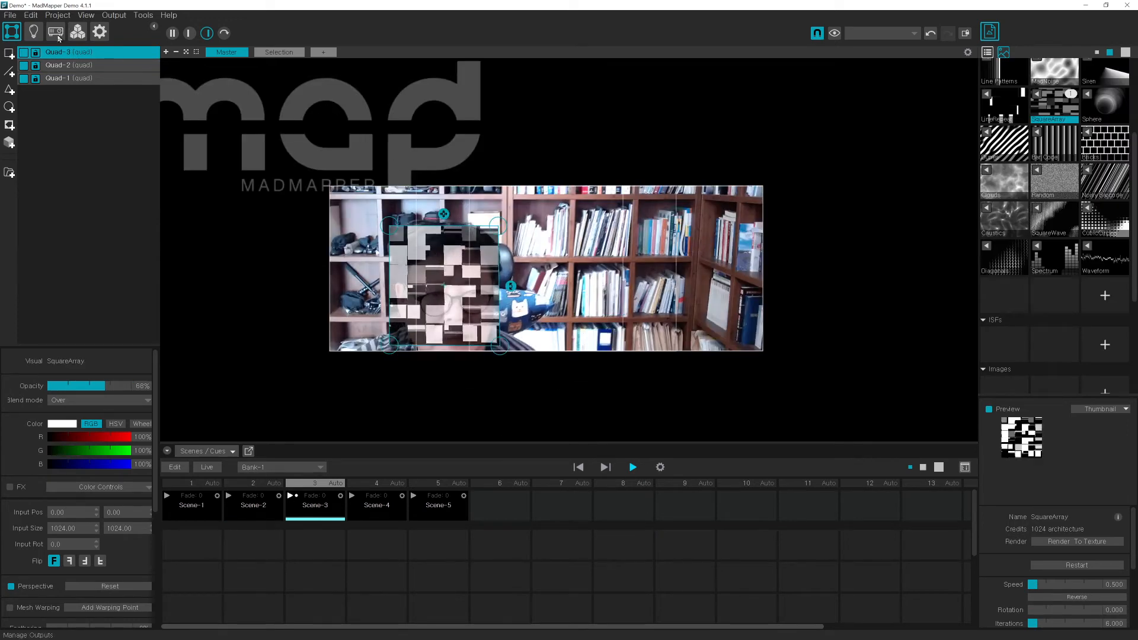
{"action": "left_click", "coordinate": [58, 36]}
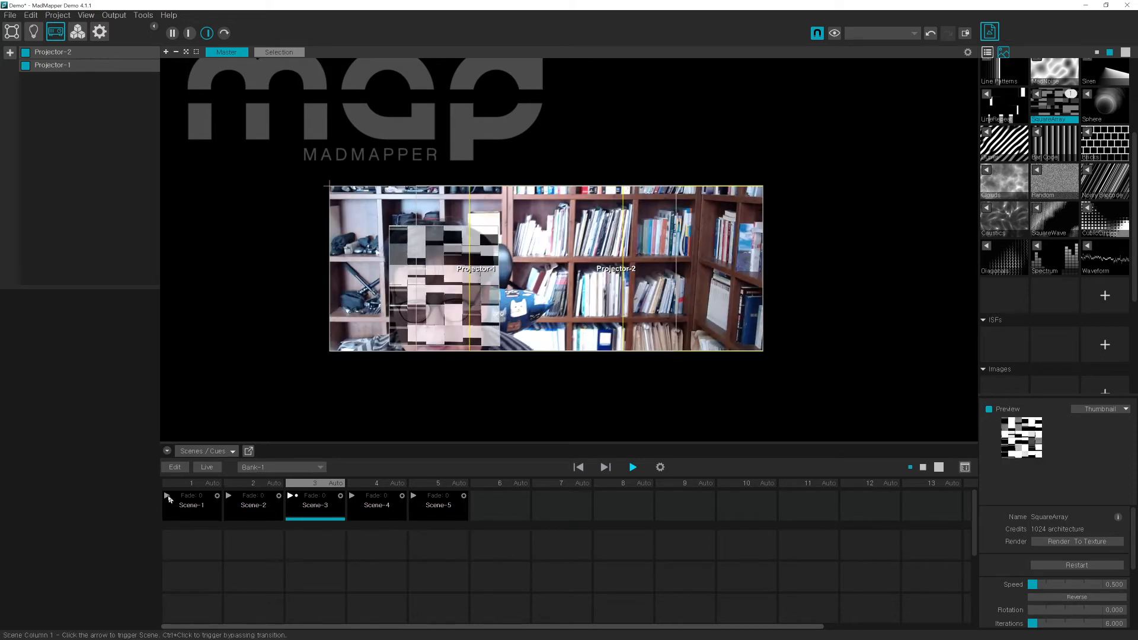
{"action": "left_click", "coordinate": [167, 496]}
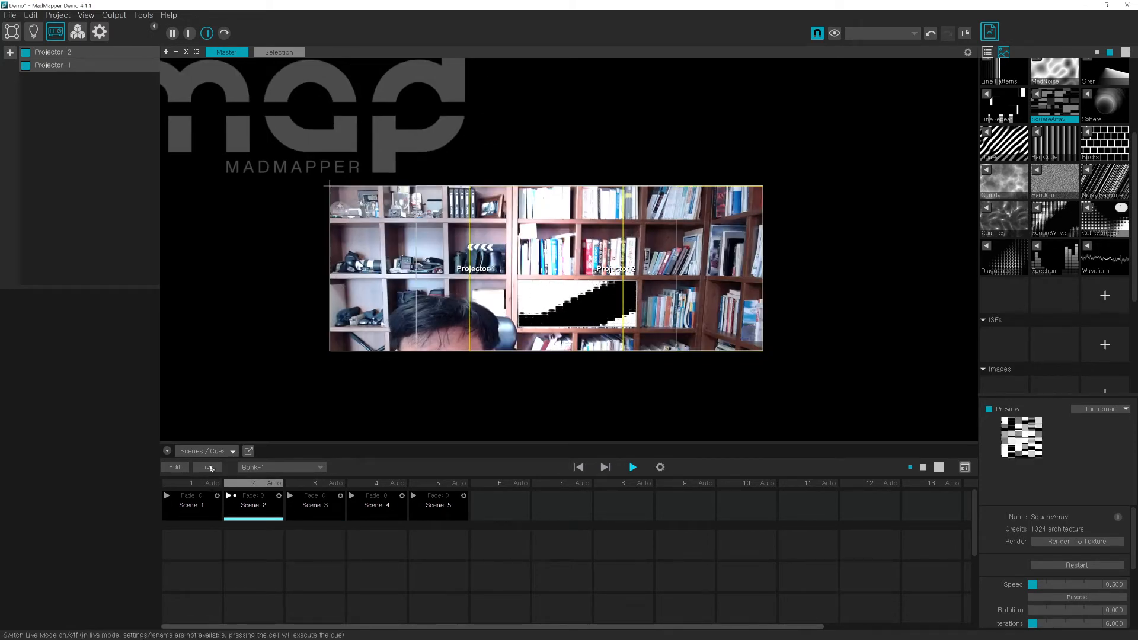
- Turn on Live mode and trigger Scene-1, Scene-2 and Scene-1 again directly from their cells
{"action": "left_click", "coordinate": [208, 468]}
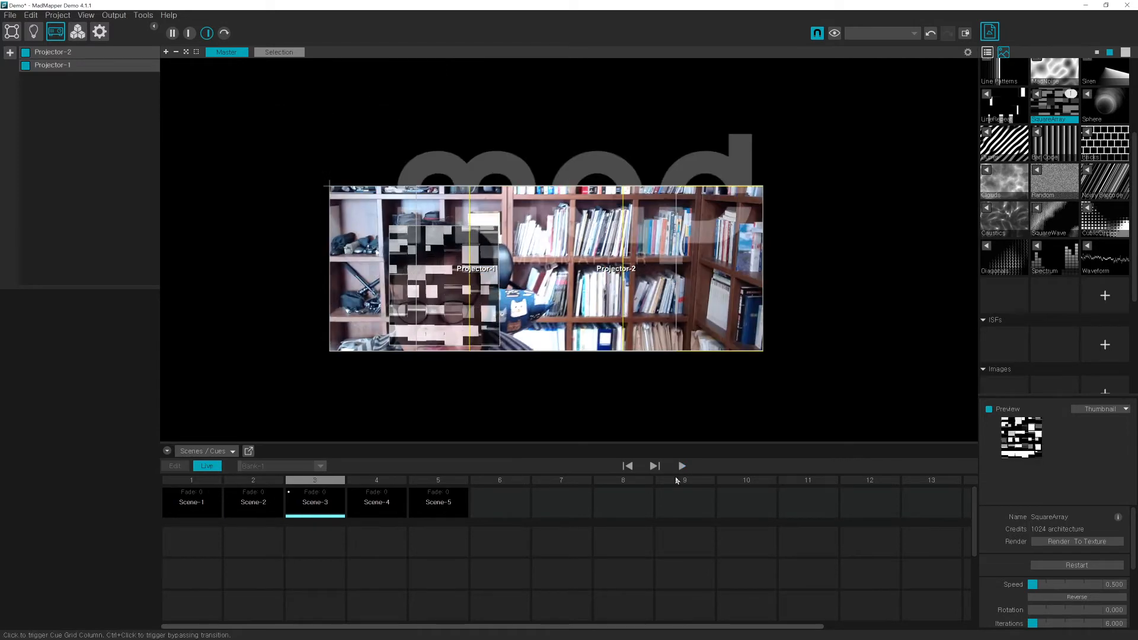
{"action": "left_click", "coordinate": [191, 501]}
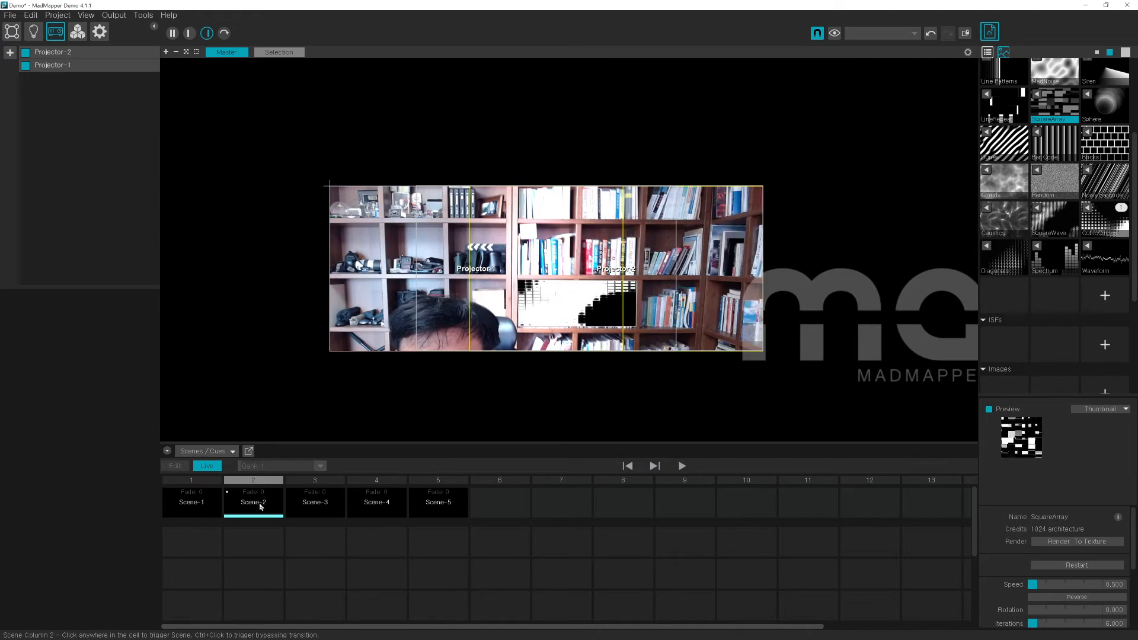
{"action": "left_click", "coordinate": [242, 502]}
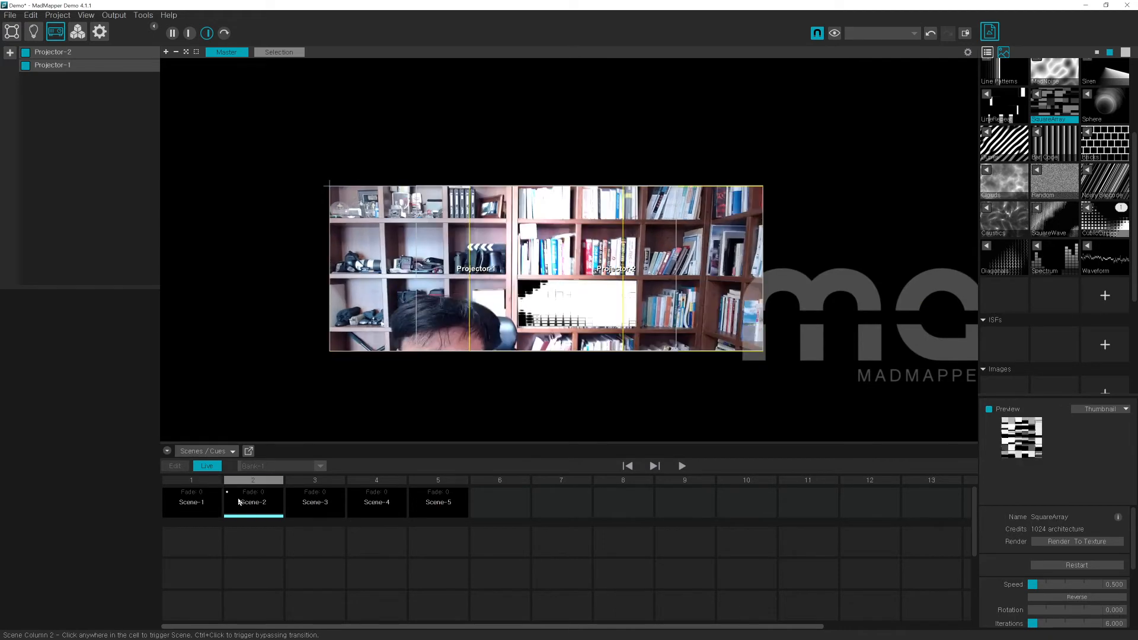
{"action": "left_click", "coordinate": [187, 503]}
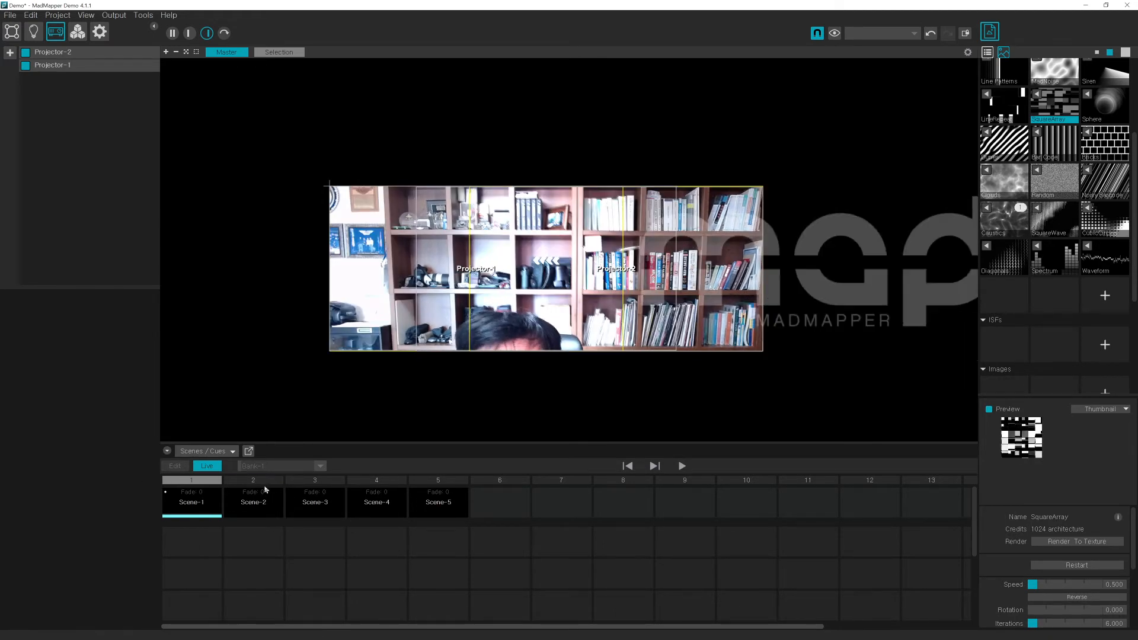
- Leave Live mode, and switch Edit mode and Live mode on and off to compare how the scene grid behaves
{"action": "left_click", "coordinate": [213, 470]}
{"action": "left_click", "coordinate": [212, 470]}
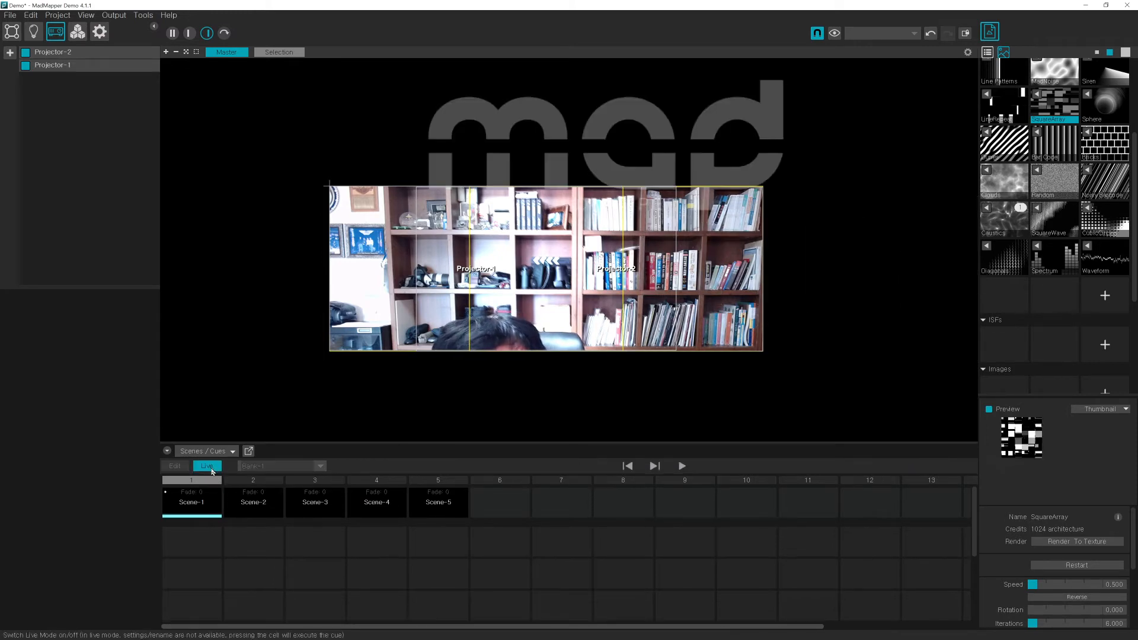
{"action": "left_click", "coordinate": [177, 468]}
{"action": "left_click", "coordinate": [179, 470]}
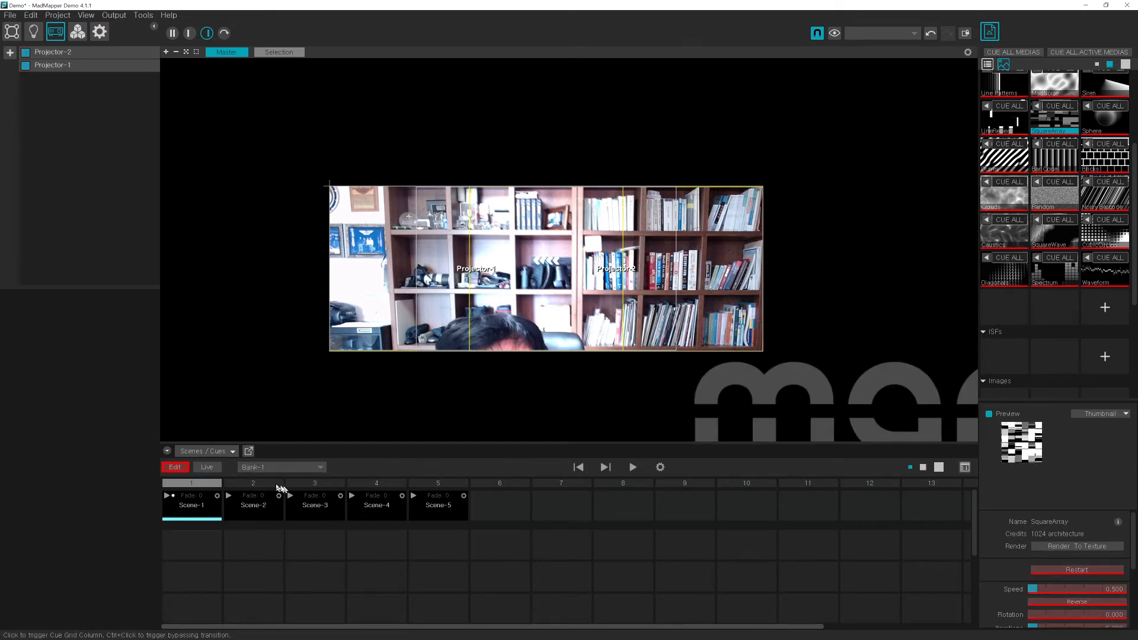
{"action": "left_click", "coordinate": [176, 470]}
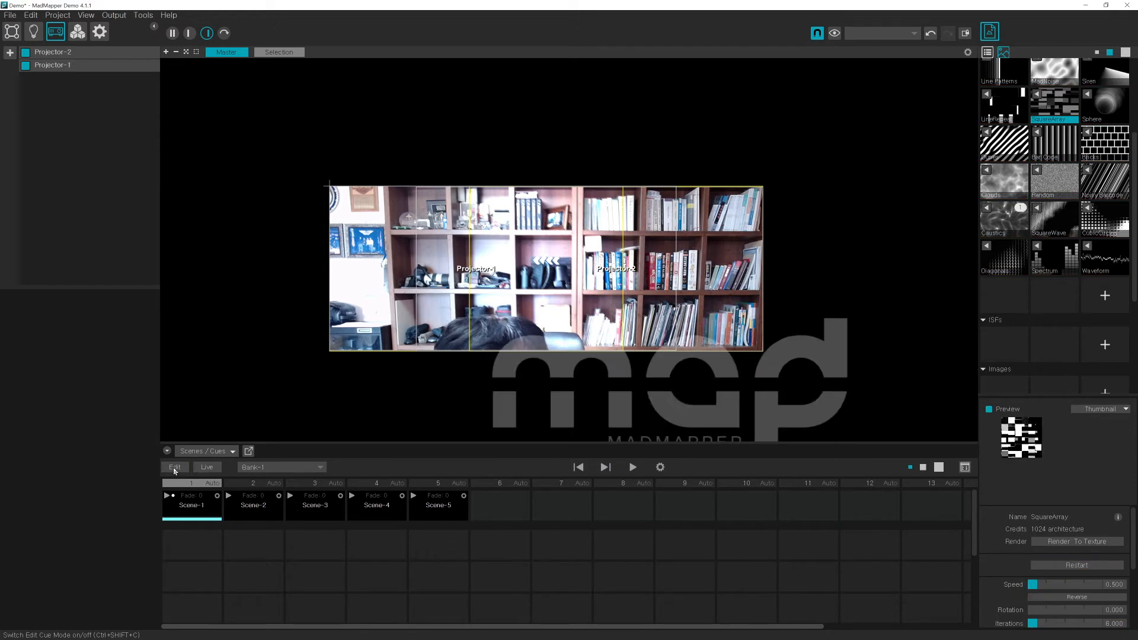
{"action": "left_click", "coordinate": [207, 467]}
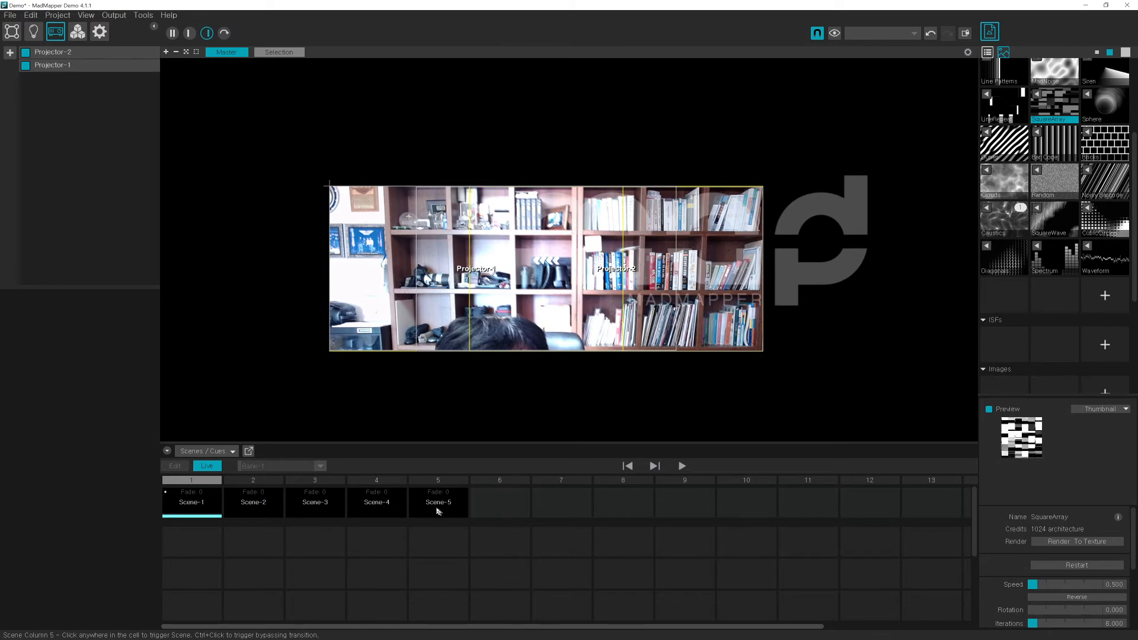
{"action": "left_click", "coordinate": [207, 467]}
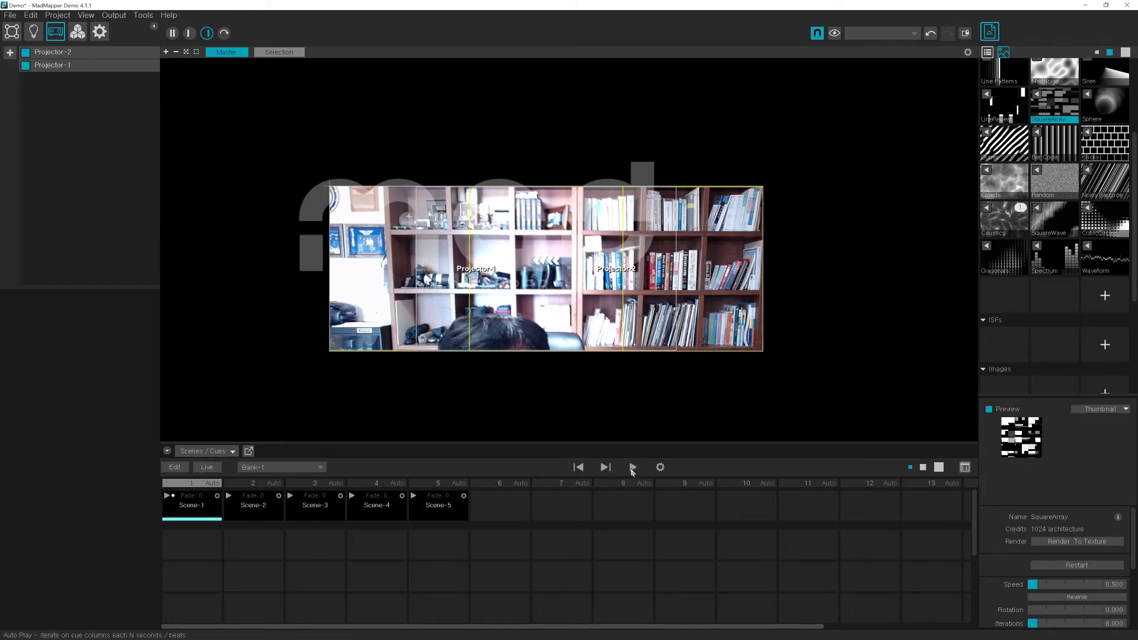
- Review the auto play duration and loop options, and run auto play through the scenes
{"action": "left_click", "coordinate": [663, 468]}
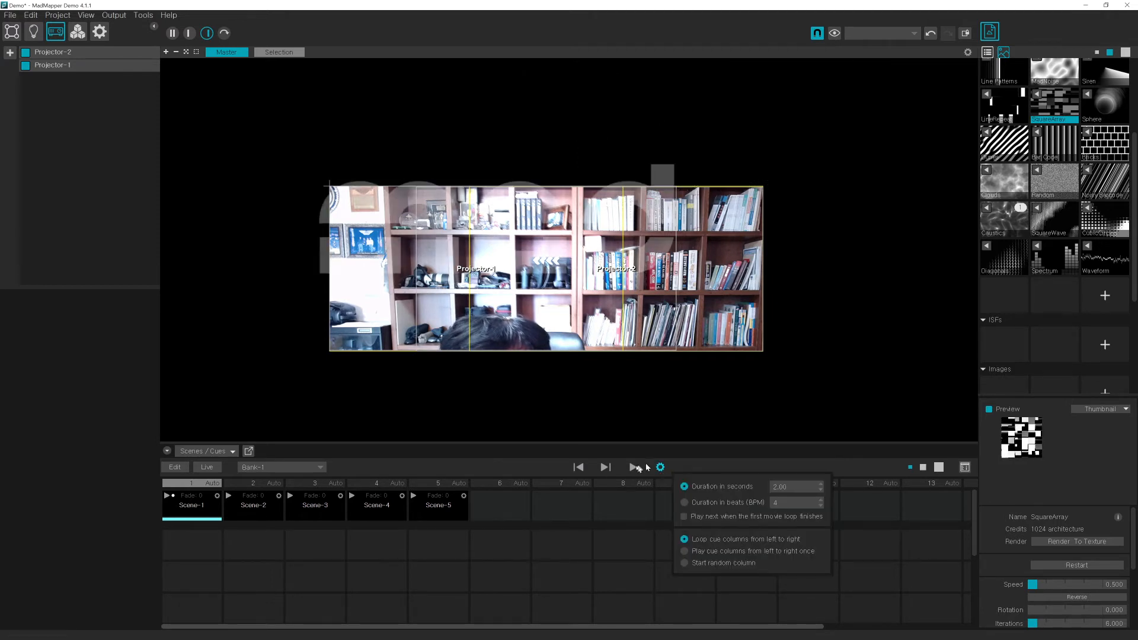
{"action": "left_click", "coordinate": [712, 468]}
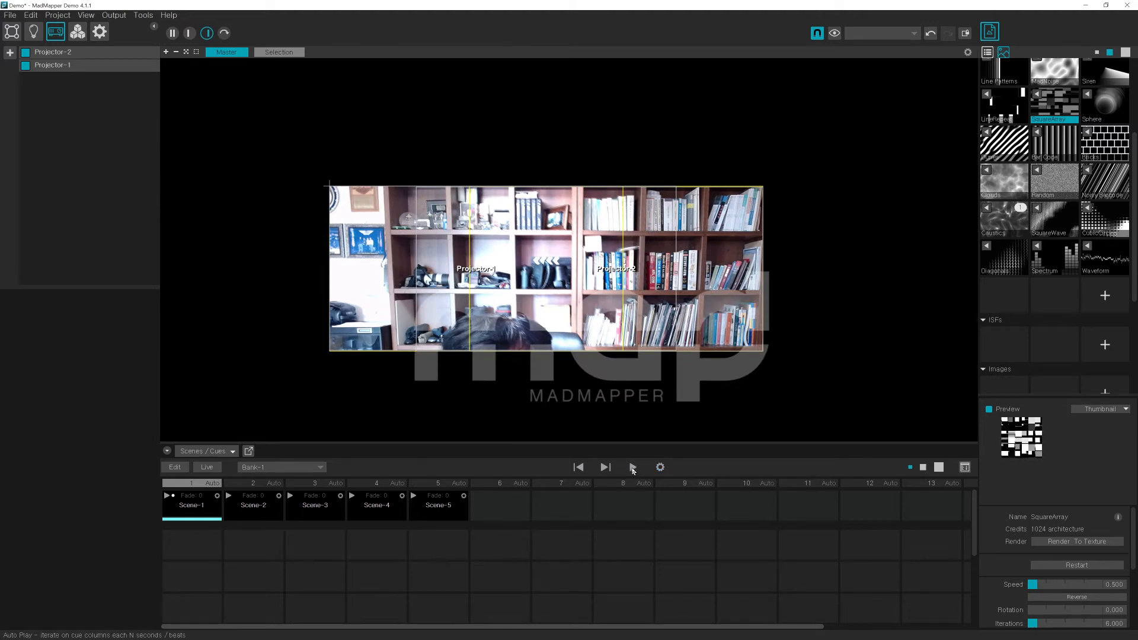
{"action": "left_click", "coordinate": [661, 468]}
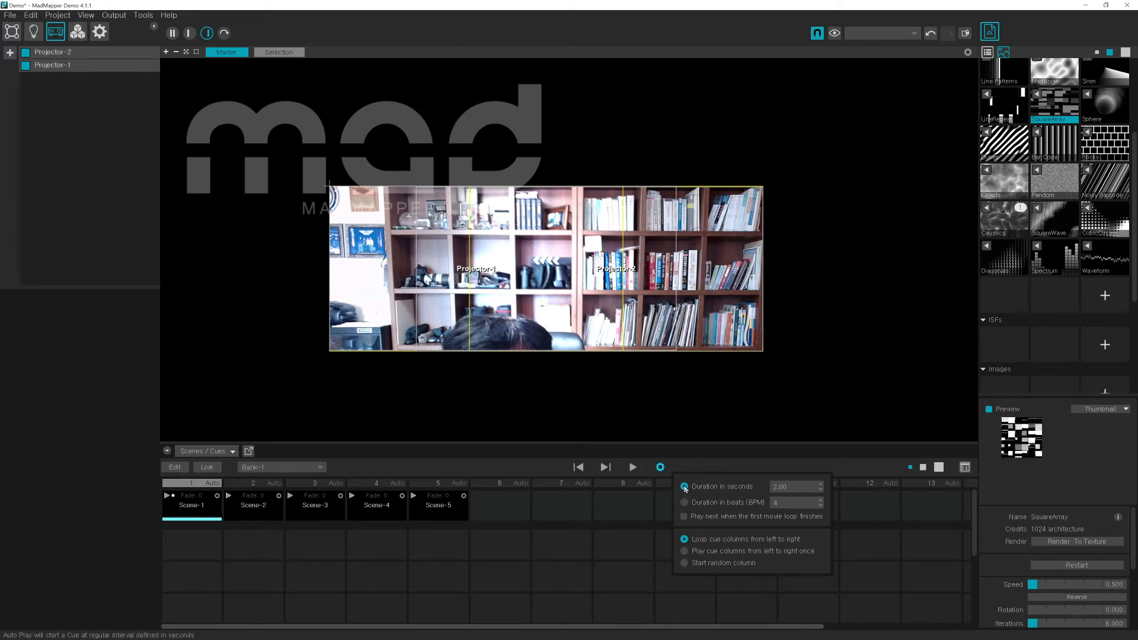
{"action": "left_click", "coordinate": [695, 471]}
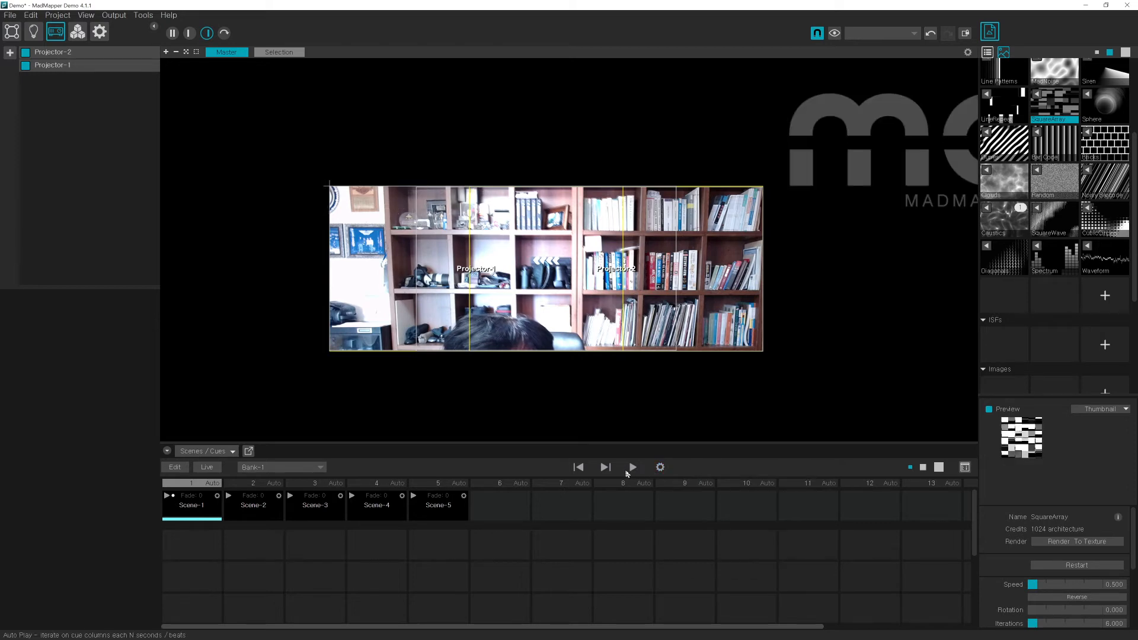
{"action": "left_click", "coordinate": [635, 469]}
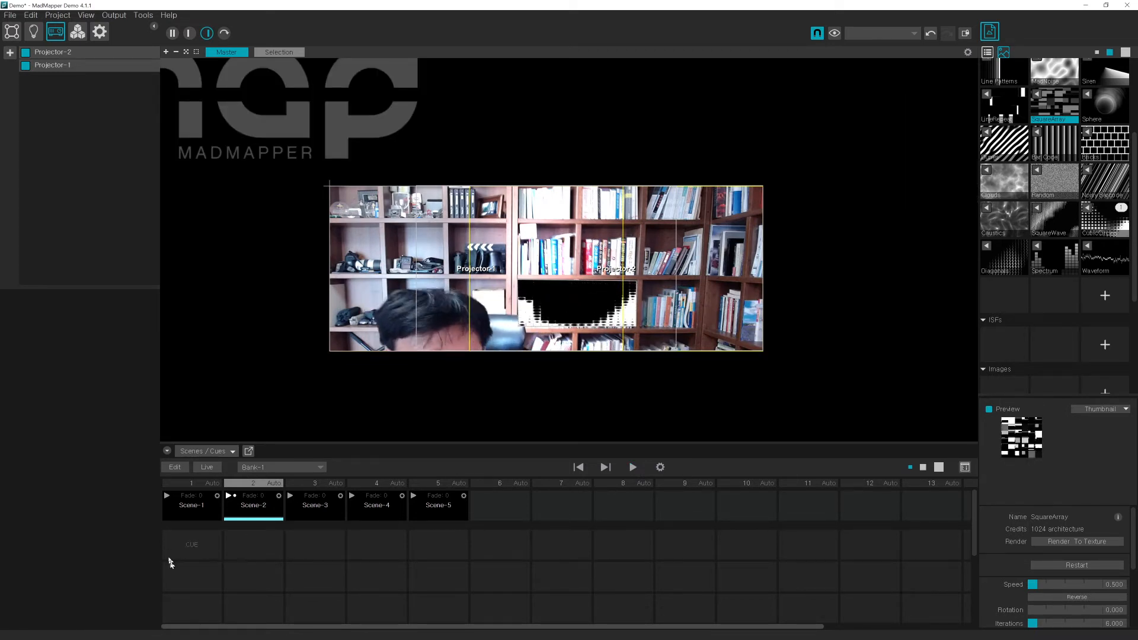
- Turn on Live mode and trigger Scene-1 through Scene-5 in order
{"action": "left_click", "coordinate": [207, 467]}
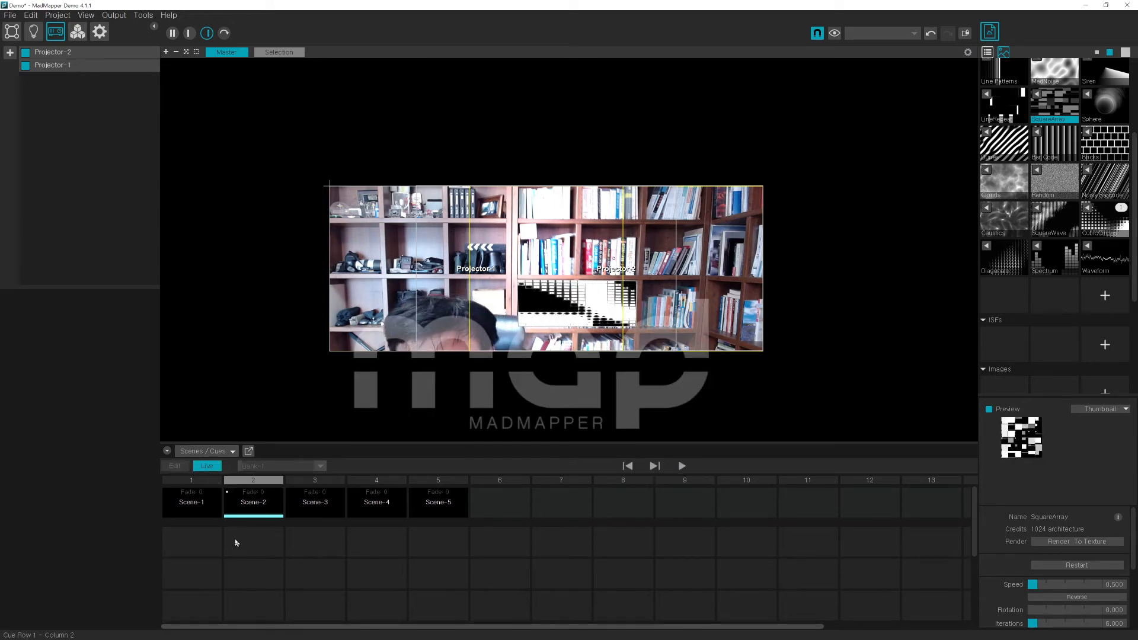
{"action": "left_click", "coordinate": [201, 509]}
{"action": "left_click", "coordinate": [255, 508]}
{"action": "left_click", "coordinate": [305, 508]}
{"action": "left_click", "coordinate": [373, 508]}
{"action": "left_click", "coordinate": [432, 508]}
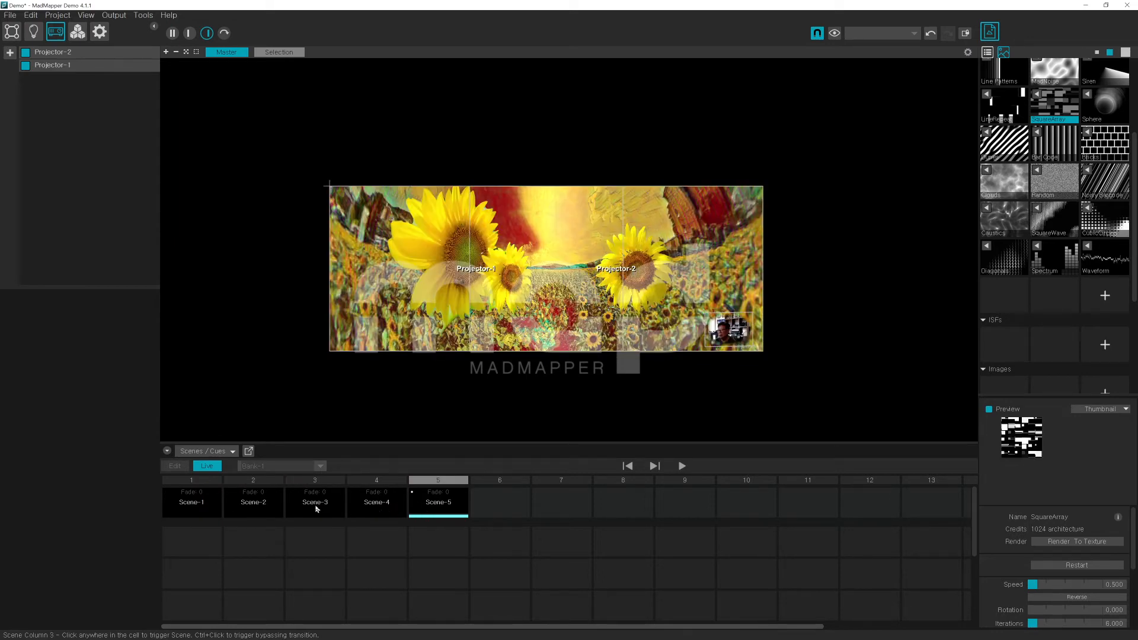
- Trigger Scene-2 through Scene-5 quickly twice in Live mode, finishing with Scene-2 and Scene-1
{"action": "left_click", "coordinate": [248, 504]}
{"action": "left_click", "coordinate": [310, 504]}
{"action": "left_click", "coordinate": [375, 509]}
{"action": "left_click", "coordinate": [430, 511]}
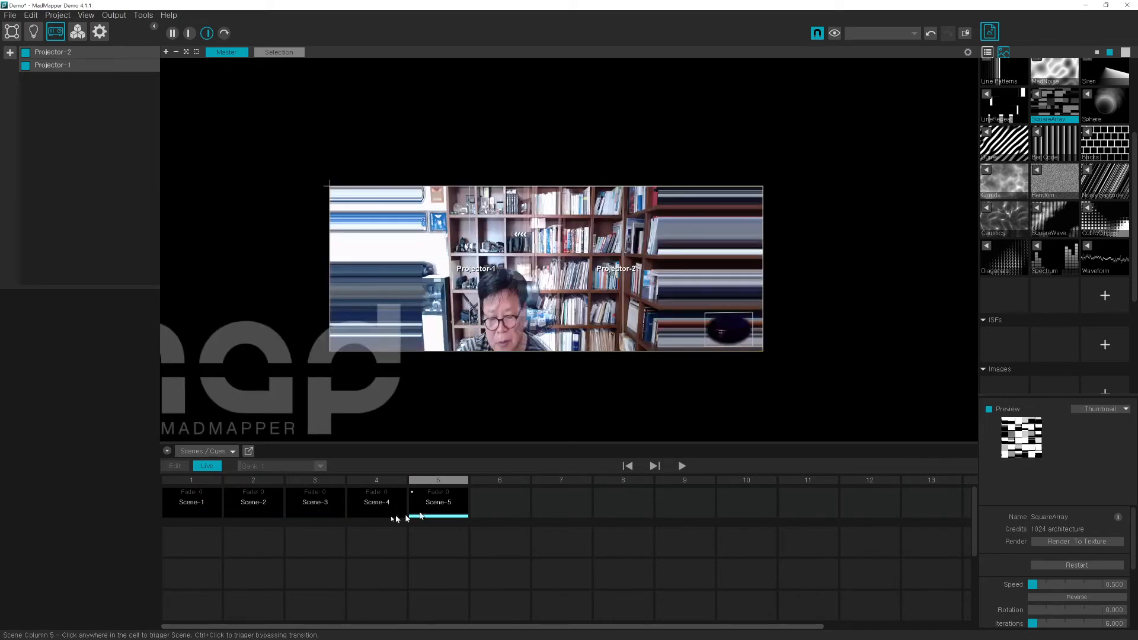
{"action": "left_click", "coordinate": [249, 504]}
{"action": "left_click", "coordinate": [313, 504]}
{"action": "left_click", "coordinate": [379, 504]}
{"action": "left_click", "coordinate": [428, 504]}
{"action": "left_click", "coordinate": [261, 506]}
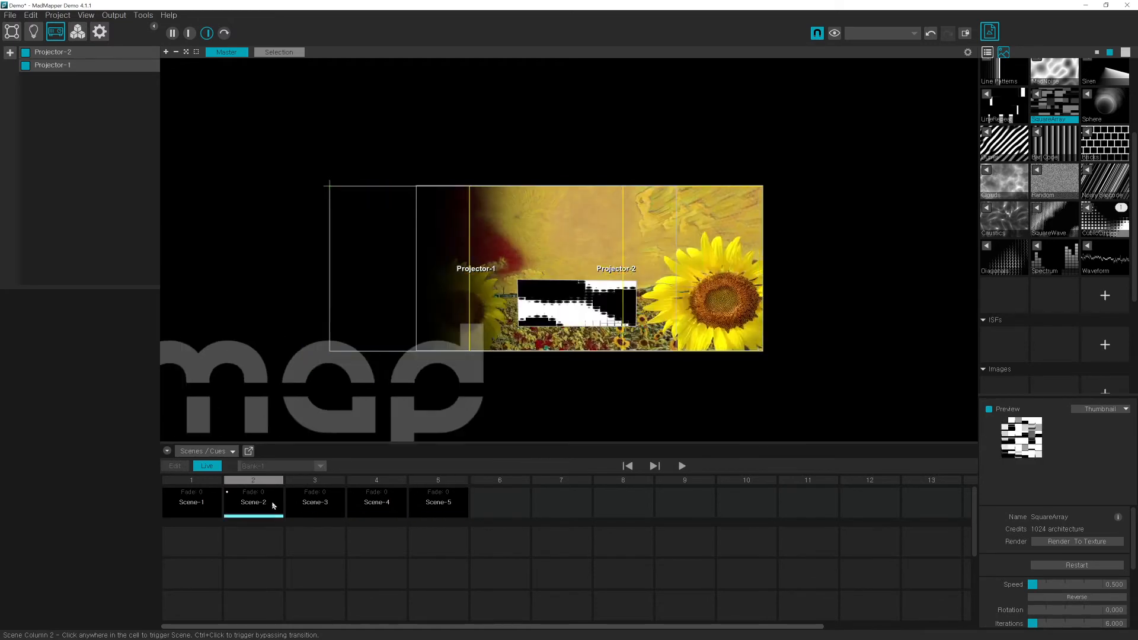
{"action": "left_click", "coordinate": [205, 505]}
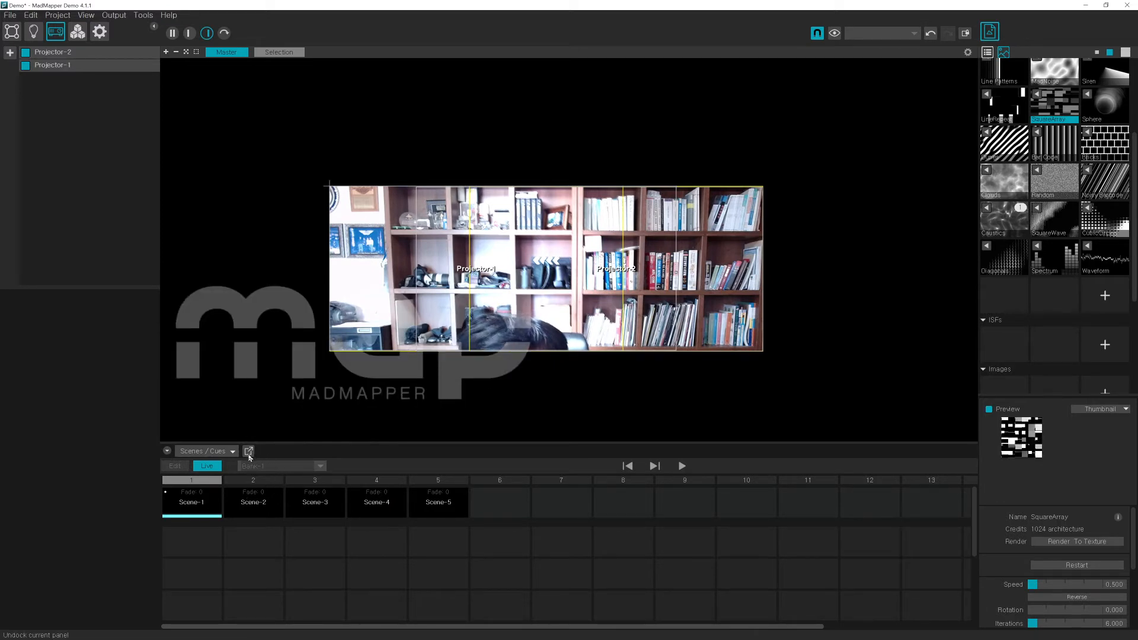
- Return to the surfaces view and collapse the Scenes/Cues area to enlarge the output view
{"action": "left_click", "coordinate": [12, 32]}
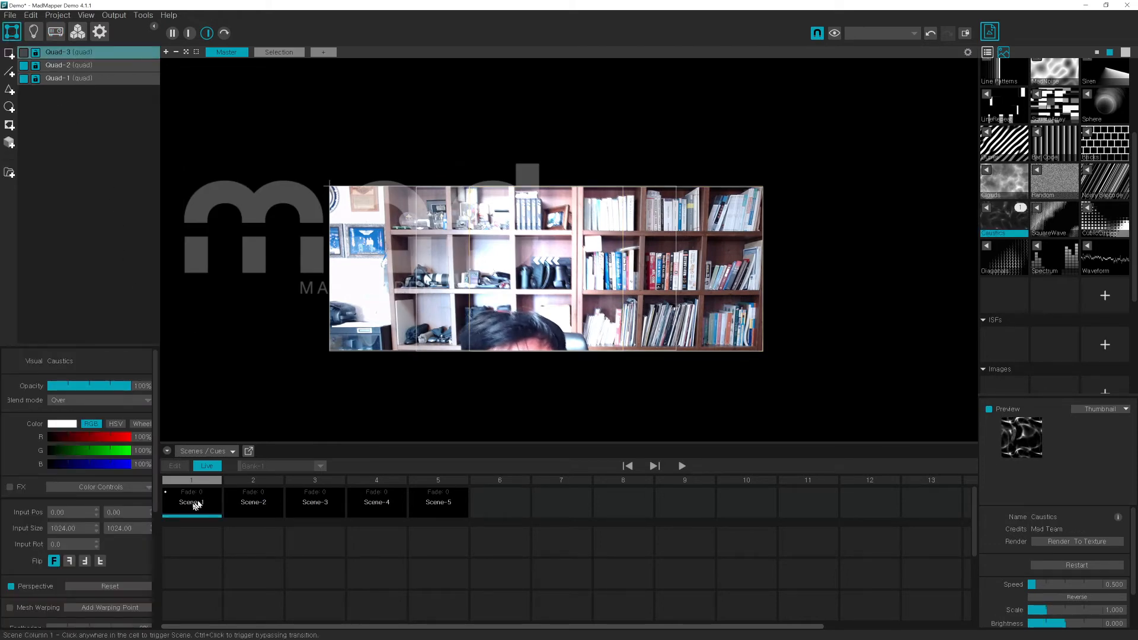
{"action": "left_click", "coordinate": [168, 451]}
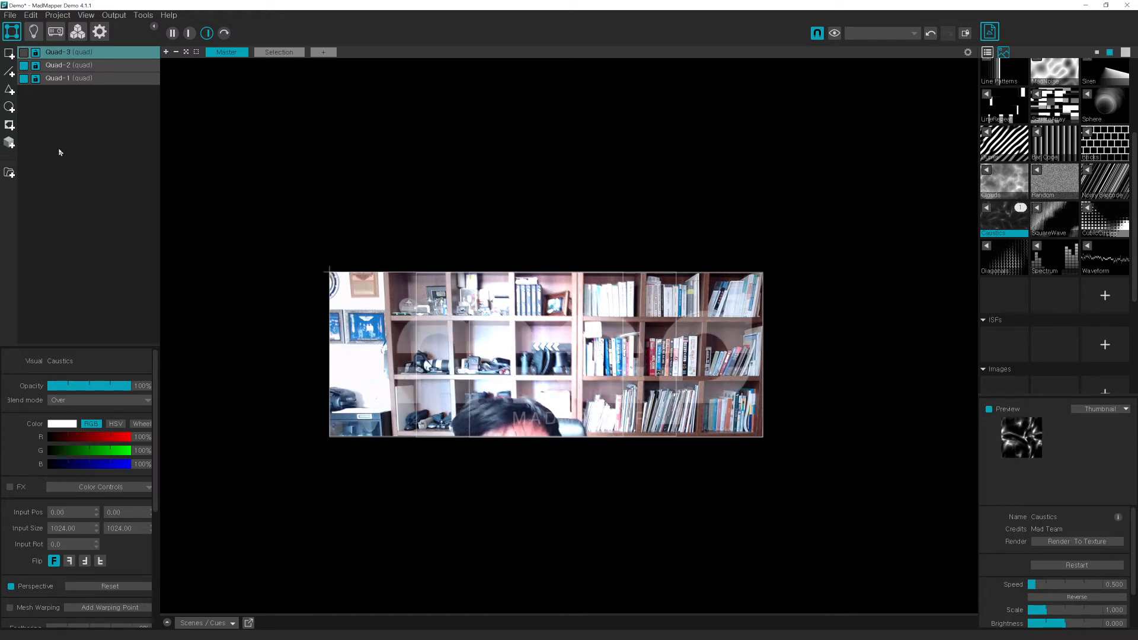
- Make Quad-3 visible in the output and check the placement of Quad-2 and Quad-1
{"action": "left_click", "coordinate": [23, 52]}
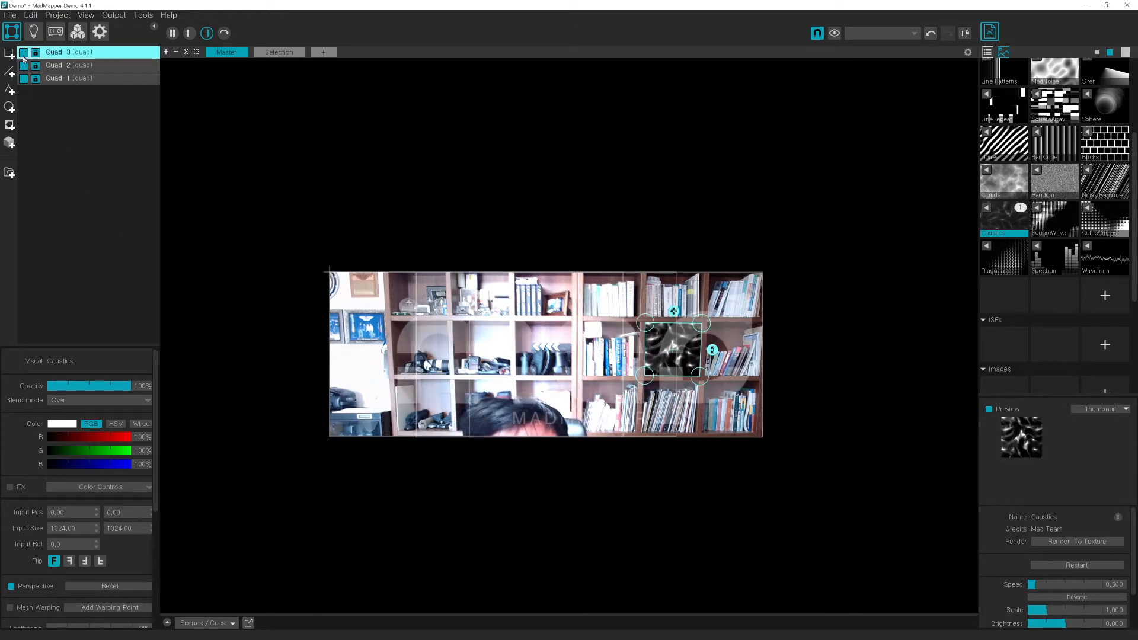
{"action": "left_click", "coordinate": [56, 66]}
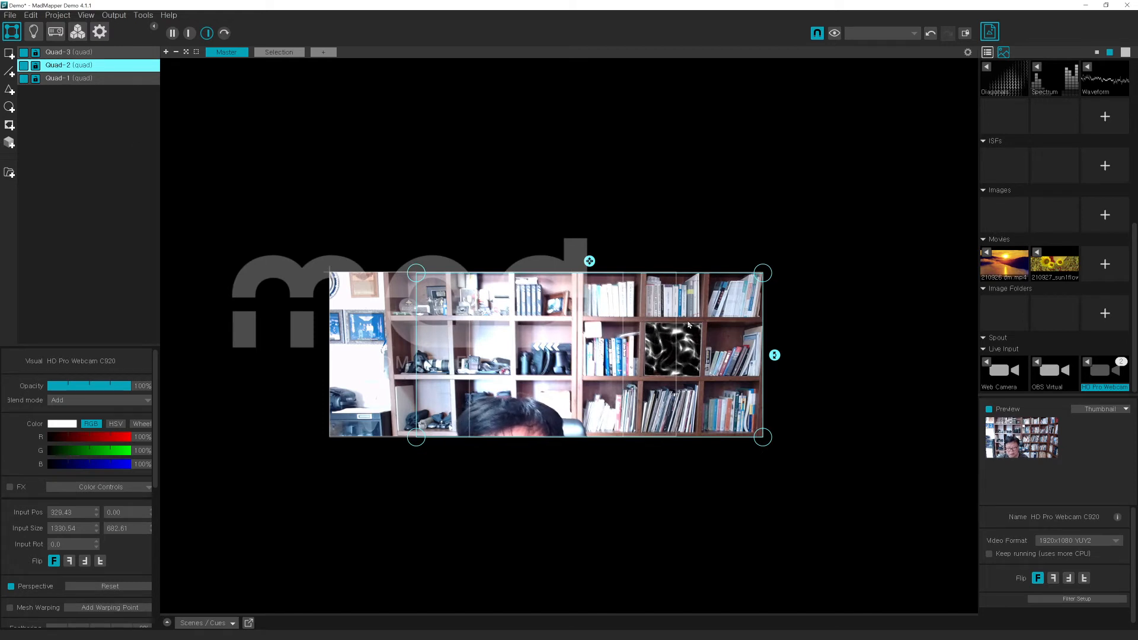
{"action": "left_click", "coordinate": [61, 79]}
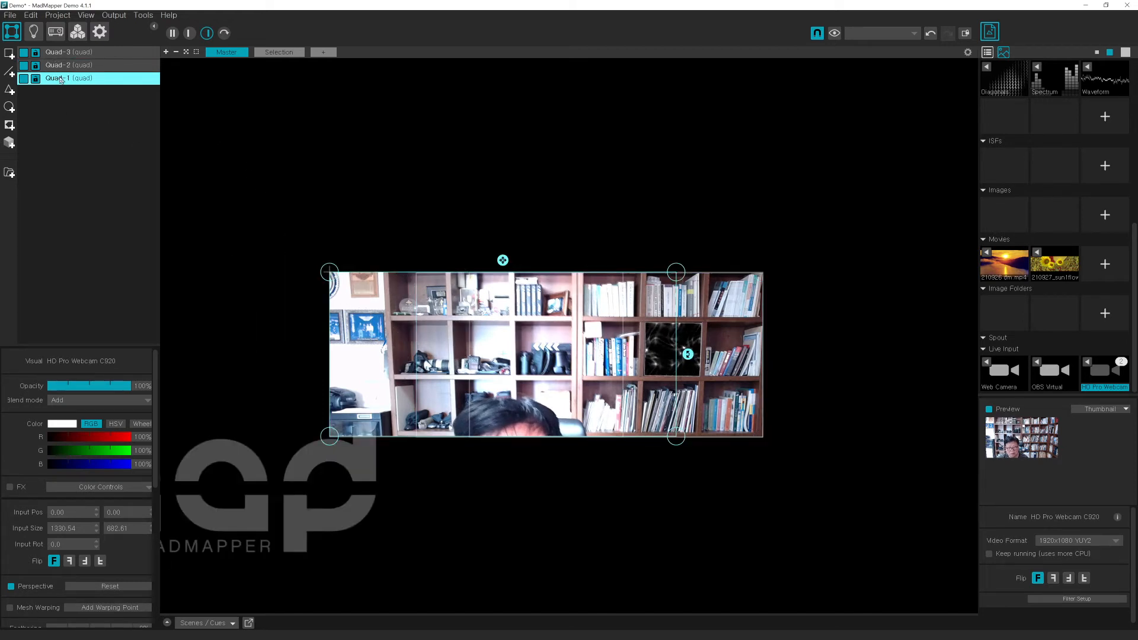
{"action": "mouse_move", "coordinate": [348, 339]}
{"action": "left_mouse_down"}
{"action": "mouse_move", "coordinate": [367, 364]}
{"action": "mouse_move", "coordinate": [433, 380]}
{"action": "mouse_move", "coordinate": [359, 372]}
{"action": "mouse_move", "coordinate": [404, 438]}
{"action": "mouse_move", "coordinate": [334, 400]}
{"action": "mouse_move", "coordinate": [400, 381]}
{"action": "mouse_move", "coordinate": [373, 371]}
{"action": "mouse_move", "coordinate": [361, 336]}
{"action": "left_mouse_up"}
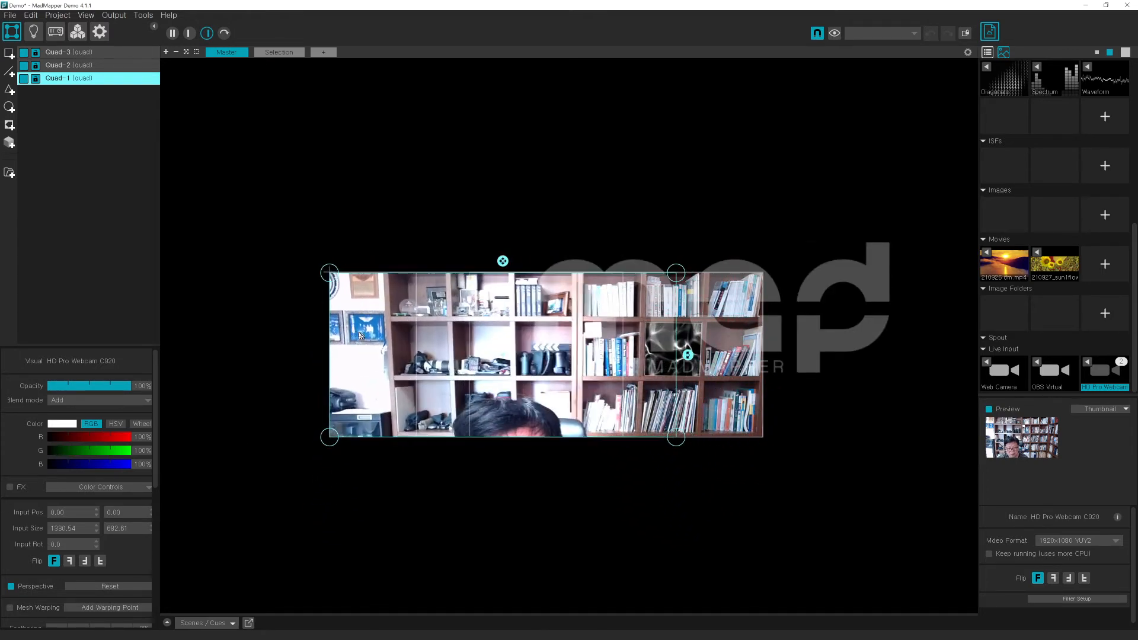
{"action": "mouse_move", "coordinate": [725, 393]}
{"action": "left_mouse_down"}
{"action": "mouse_move", "coordinate": [746, 416]}
{"action": "mouse_move", "coordinate": [588, 405]}
{"action": "mouse_move", "coordinate": [711, 380]}
{"action": "mouse_move", "coordinate": [728, 388]}
{"action": "left_mouse_up"}
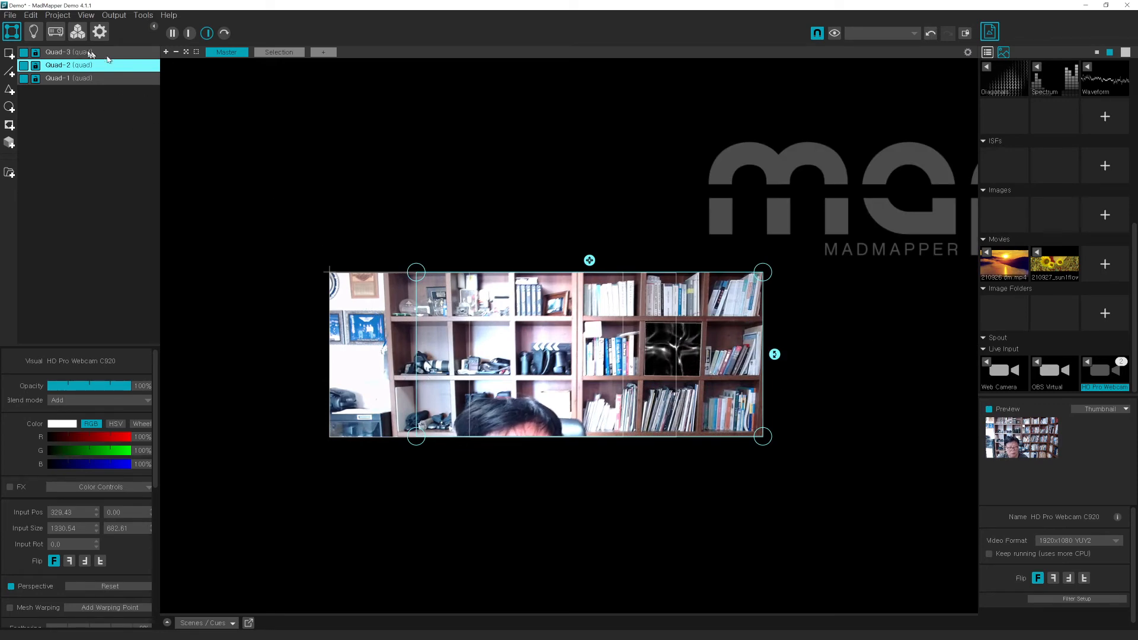
- Show the input and output views side by side, narrow the input view, and fit the whole webcam image inside it
{"action": "left_click", "coordinate": [172, 33]}
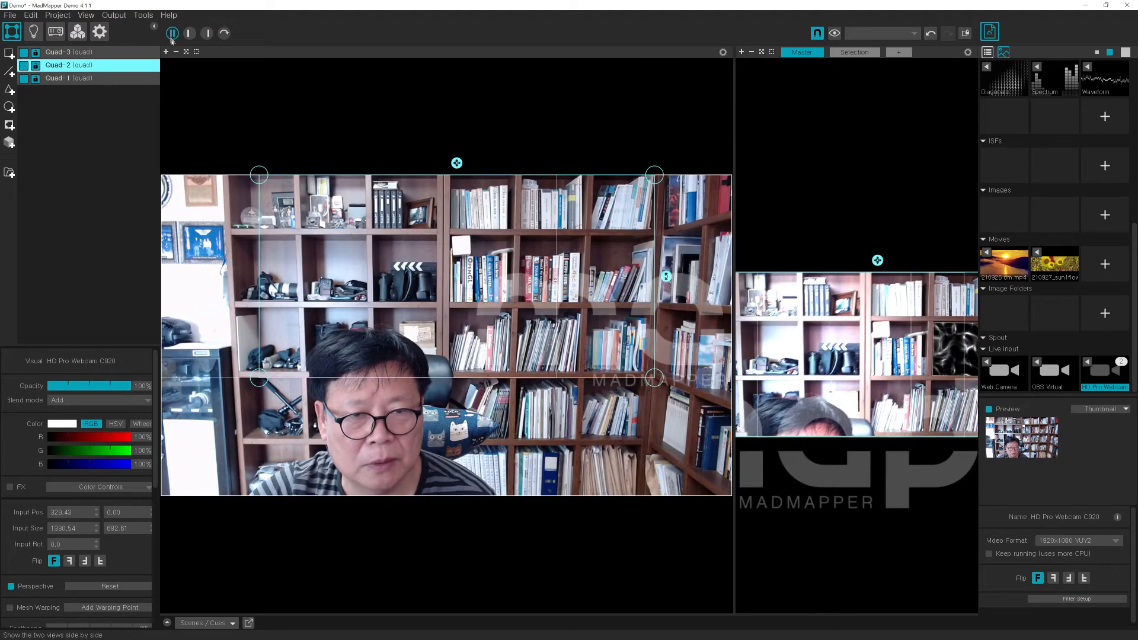
{"action": "scroll", "coordinate": [333, 336], "scroll_direction": "down", "scroll_amount": 5}
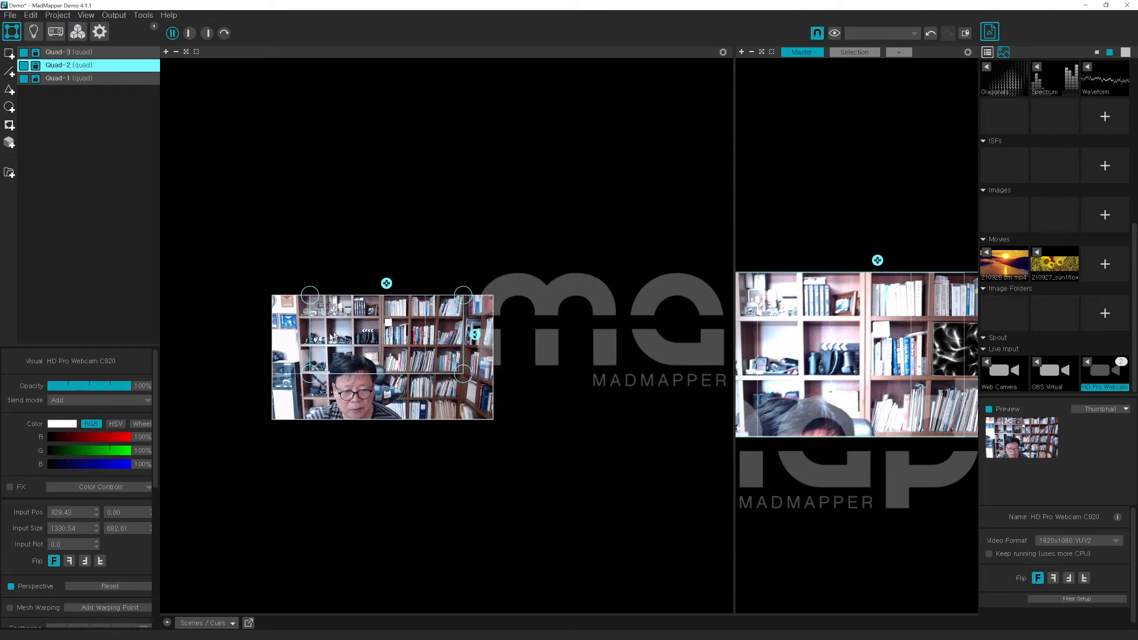
{"action": "left_click", "coordinate": [298, 339]}
{"action": "left_click", "coordinate": [463, 330]}
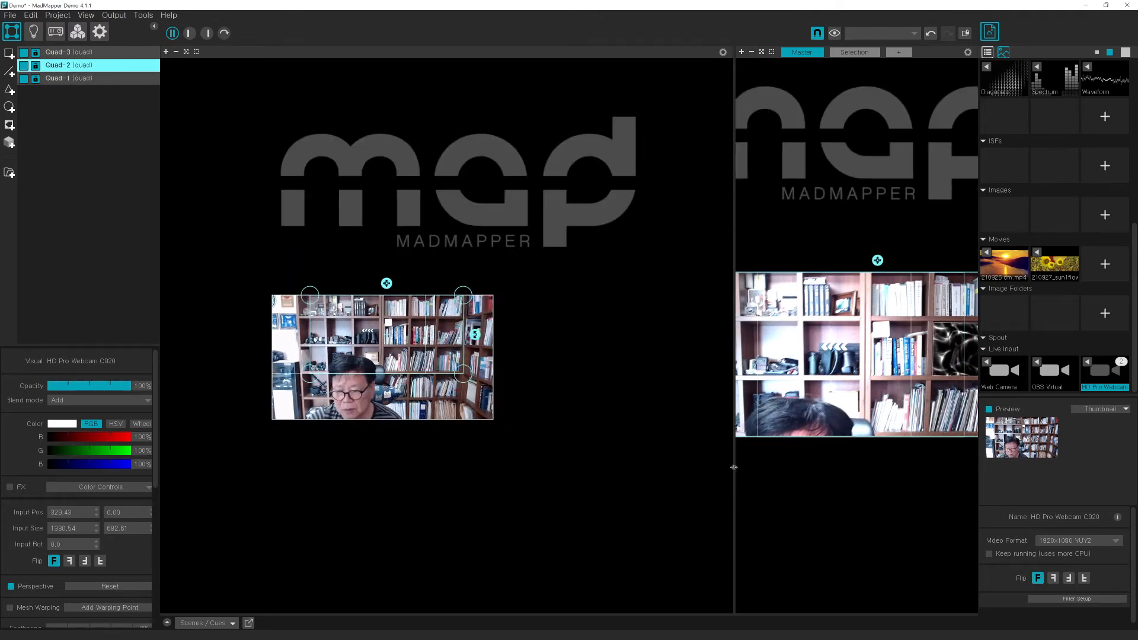
{"action": "left_click_drag", "start_coordinate": [734, 471], "coordinate": [354, 452]}
{"action": "scroll", "coordinate": [270, 462], "scroll_direction": "down", "scroll_amount": 4}
{"action": "scroll", "coordinate": [246, 493], "scroll_direction": "up", "scroll_amount": 3}
{"action": "left_click_drag", "start_coordinate": [236, 473], "coordinate": [251, 445]}
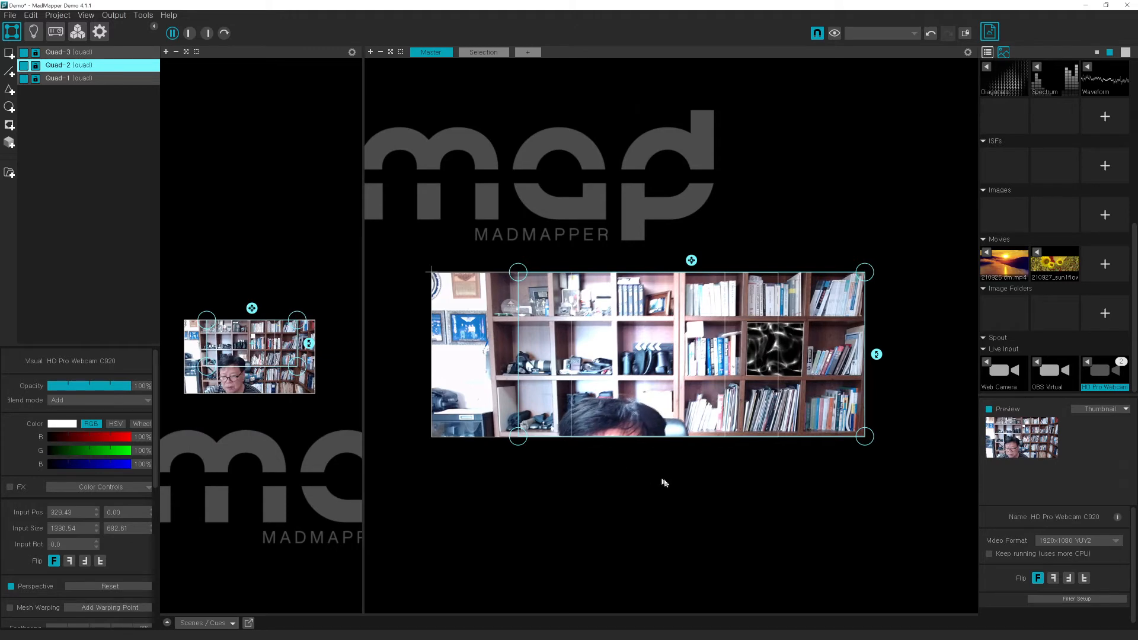
- Compare which part of the webcam image Quad-1 and Quad-2 each take by selecting them alternately
{"action": "left_click", "coordinate": [663, 477]}
{"action": "left_click", "coordinate": [236, 374]}
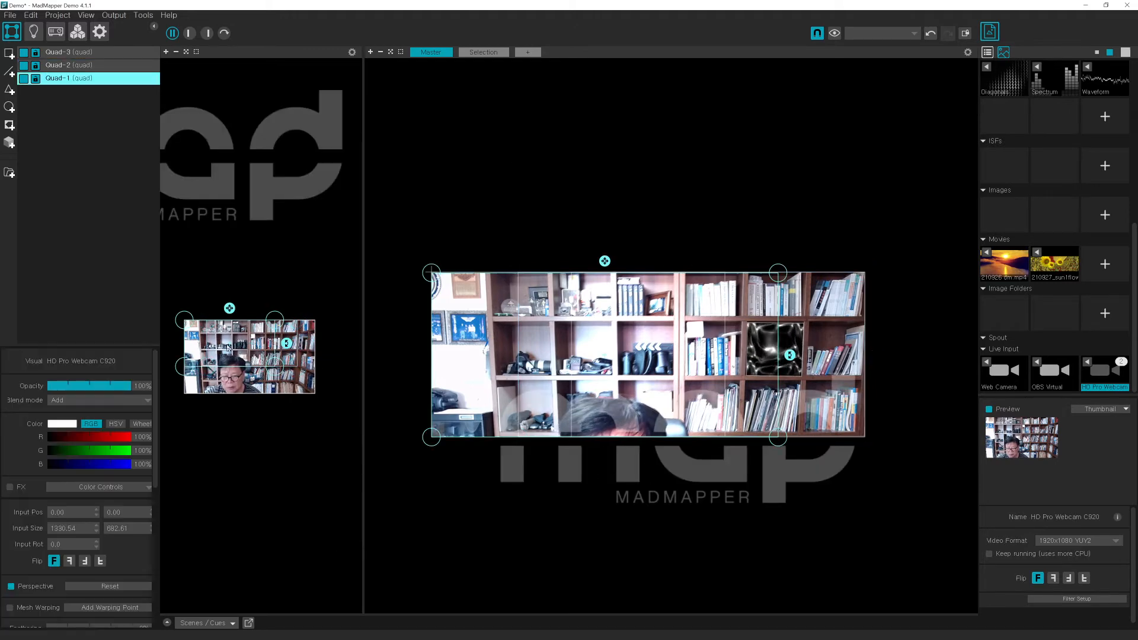
{"action": "left_click", "coordinate": [824, 346]}
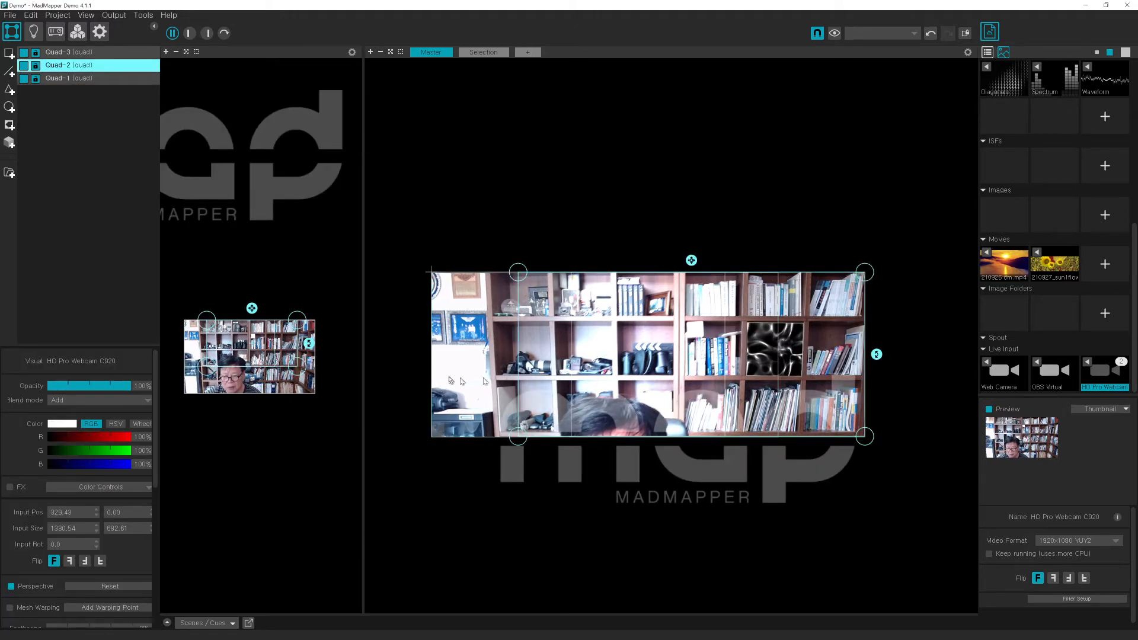
{"action": "left_click", "coordinate": [468, 357]}
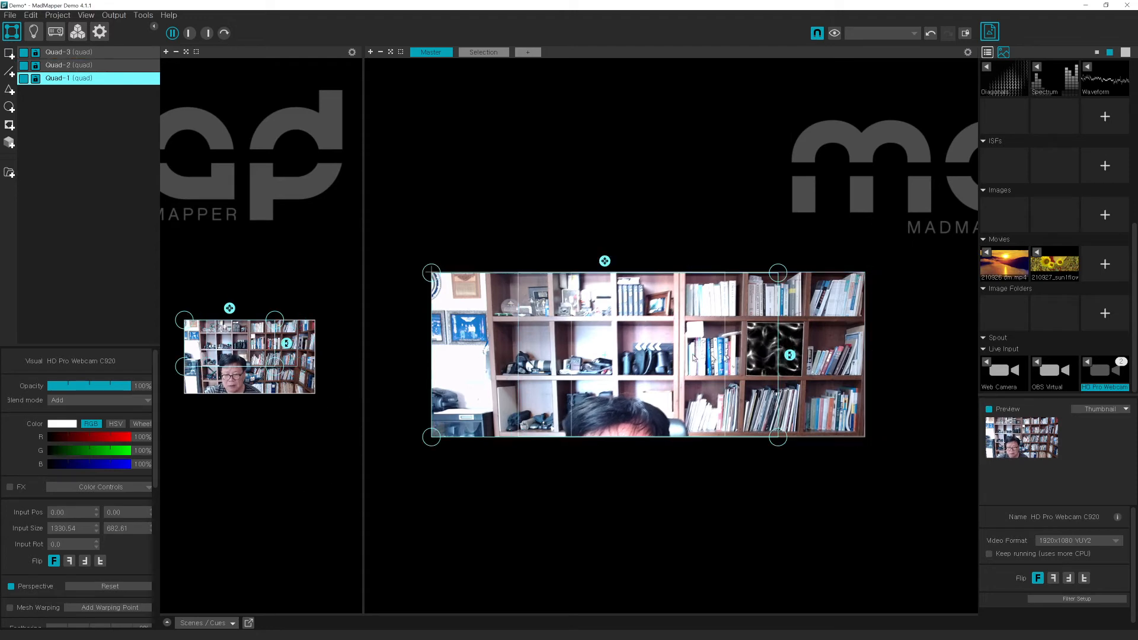
{"action": "left_click", "coordinate": [820, 356]}
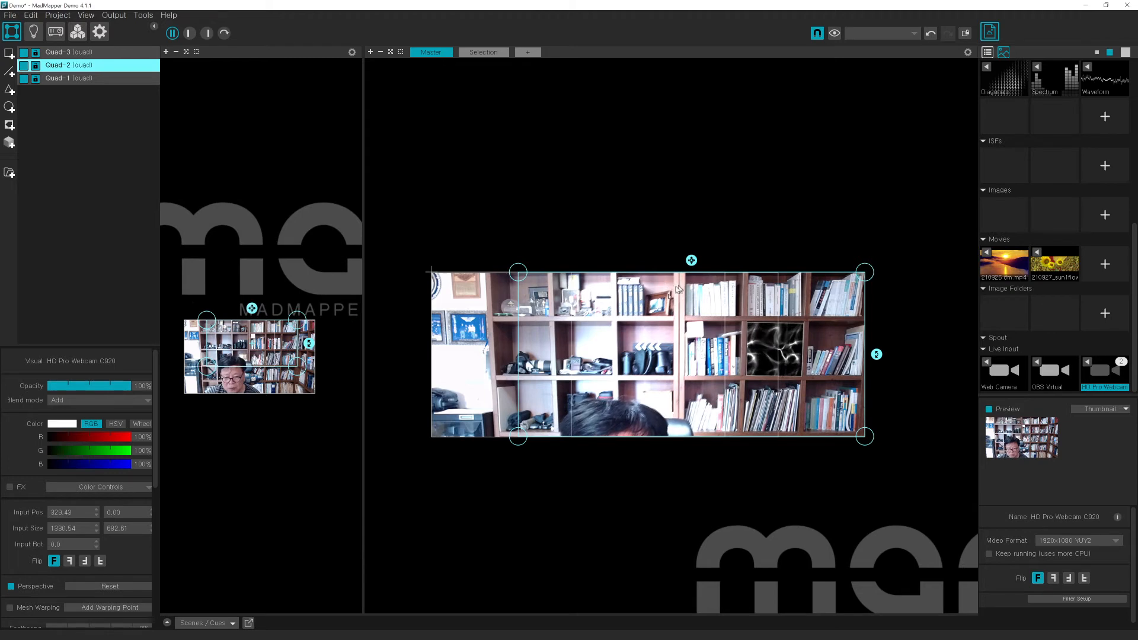
{"action": "left_click", "coordinate": [471, 383]}
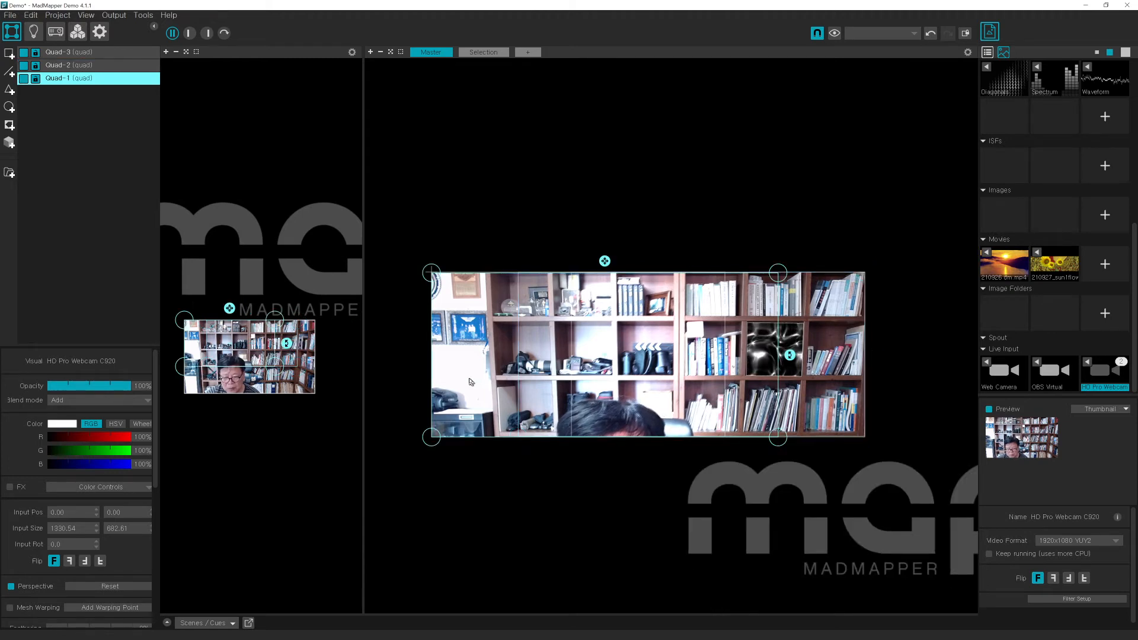
{"action": "left_click", "coordinate": [824, 378]}
{"action": "left_click", "coordinate": [445, 368]}
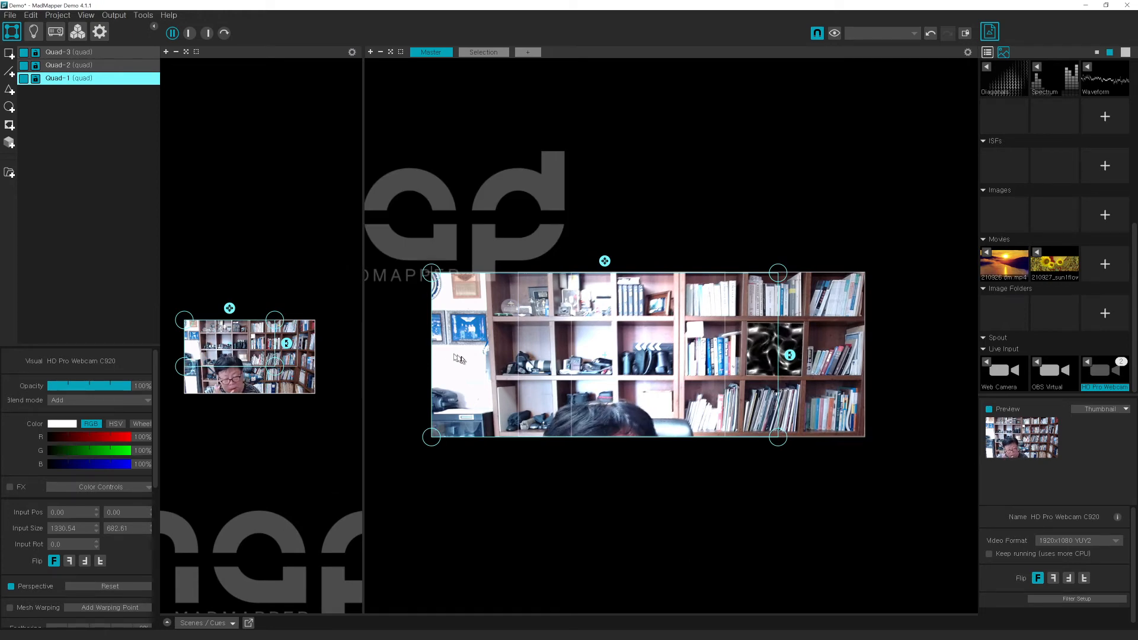
{"action": "left_click", "coordinate": [782, 358]}
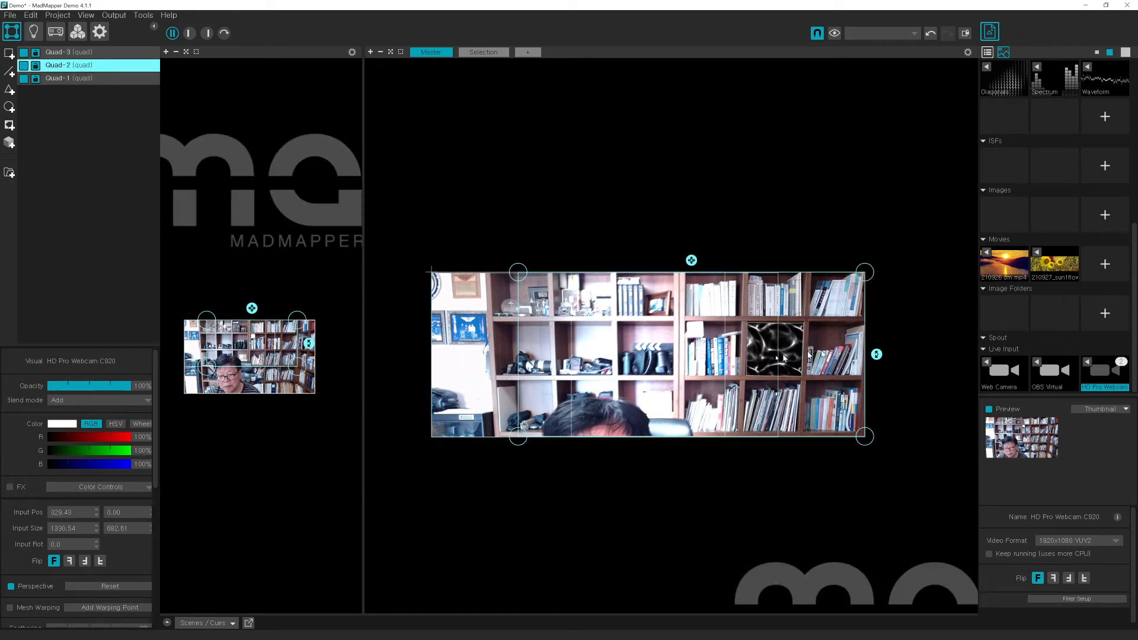
{"action": "left_click", "coordinate": [466, 358]}
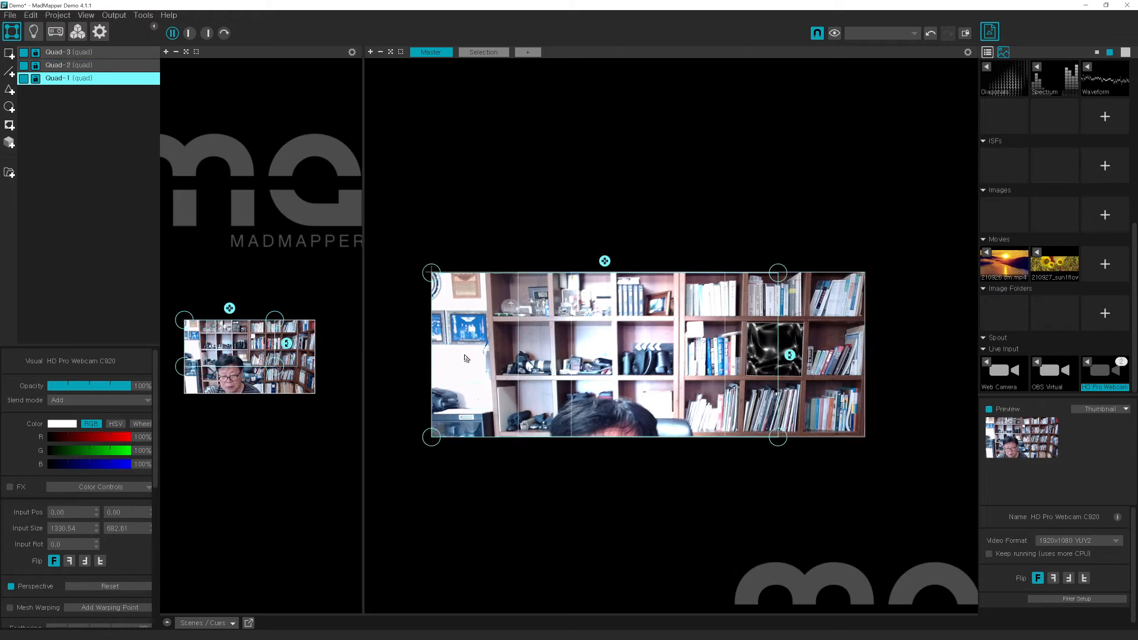
{"action": "left_click", "coordinate": [822, 358]}
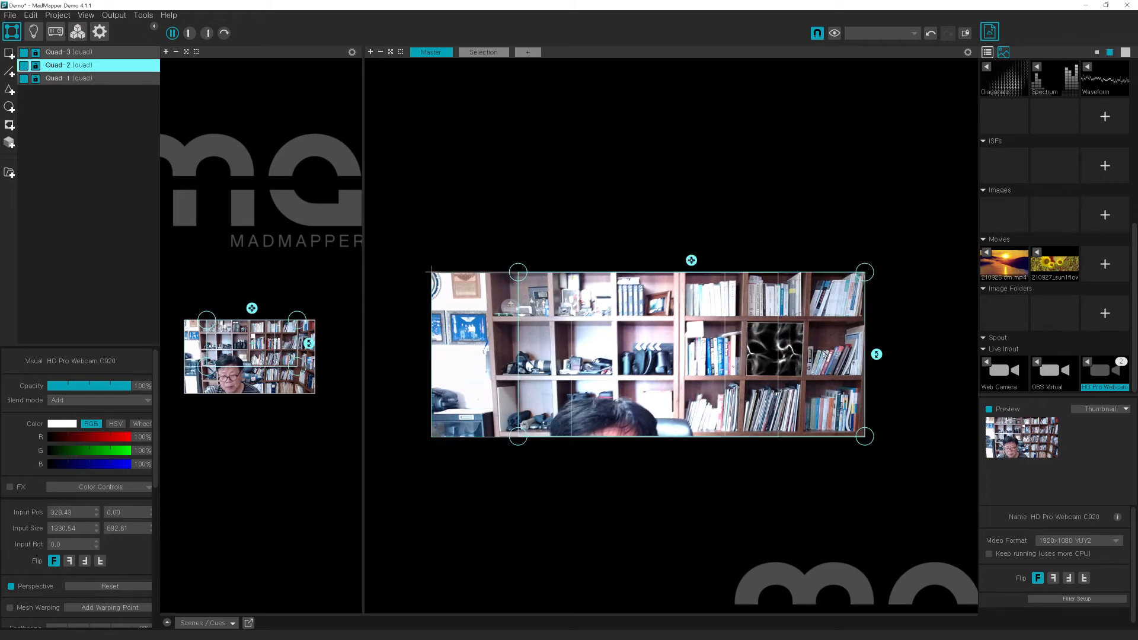
{"action": "left_click", "coordinate": [225, 357]}
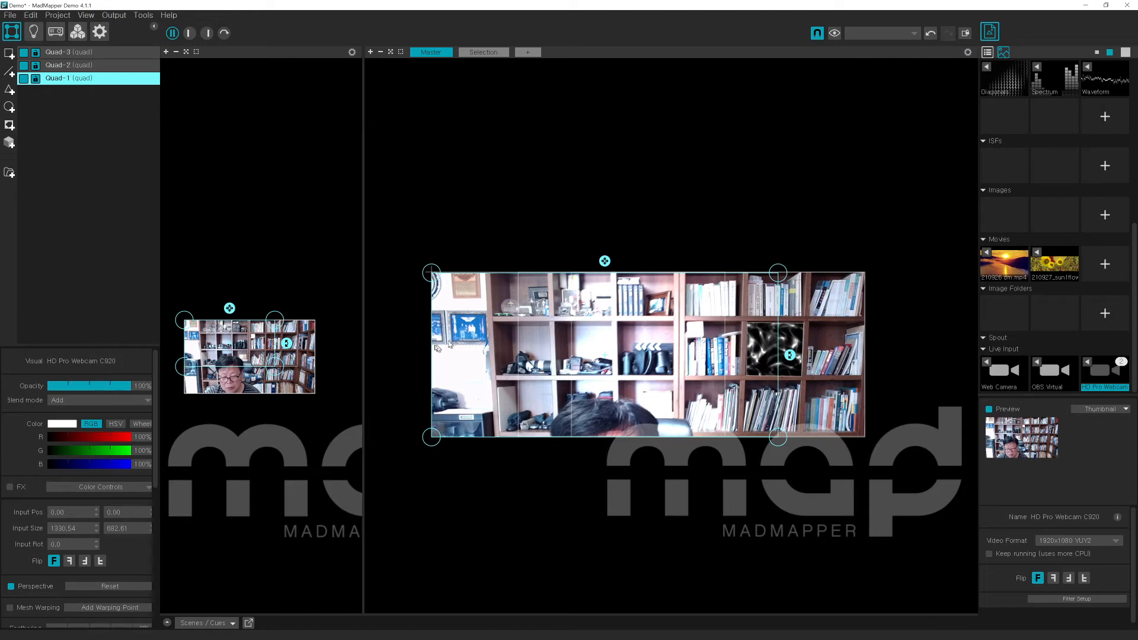
{"action": "left_click", "coordinate": [301, 382]}
- Examine the Caustics source on Quad-3 against the webcam input areas of Quad-2 and Quad-1
{"action": "left_click", "coordinate": [777, 354]}
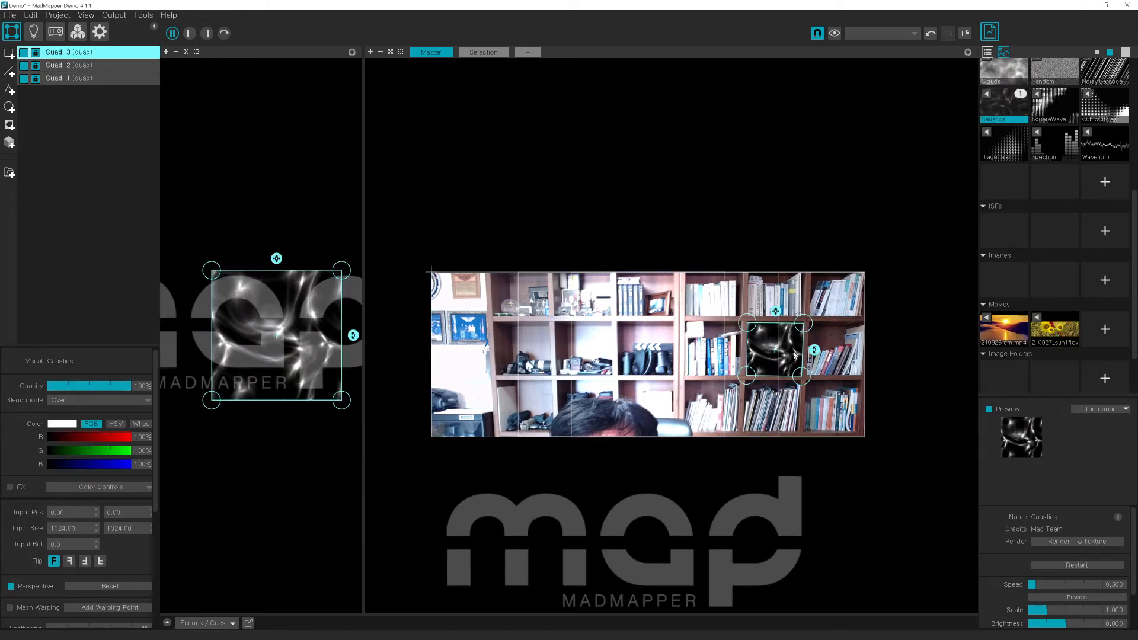
{"action": "left_click", "coordinate": [836, 354]}
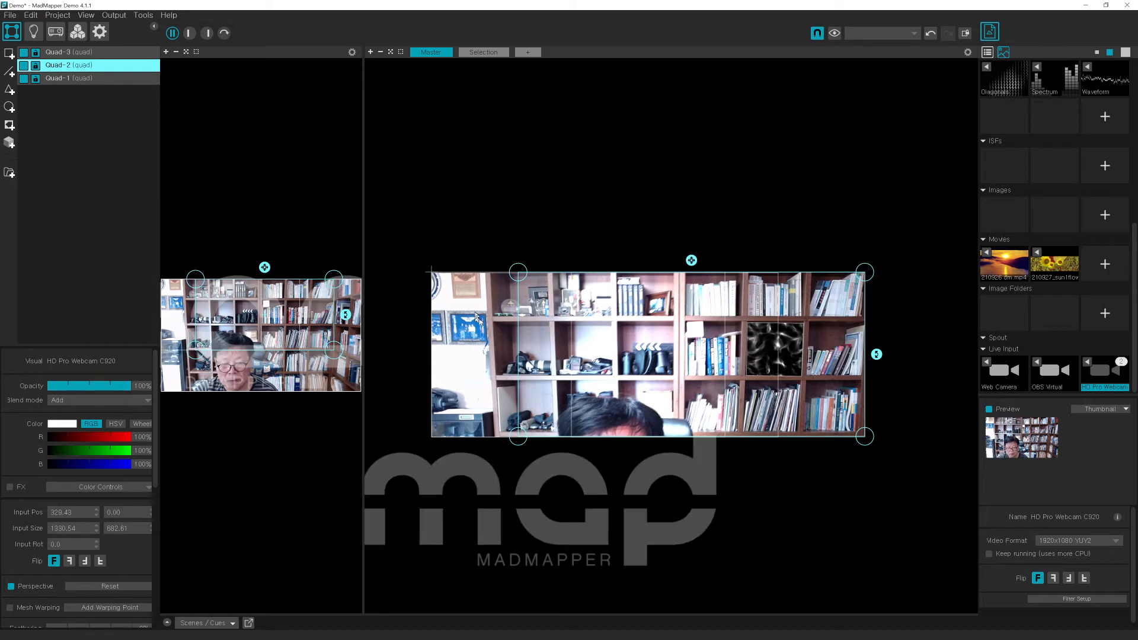
{"action": "left_click", "coordinate": [455, 294]}
{"action": "left_click", "coordinate": [823, 292]}
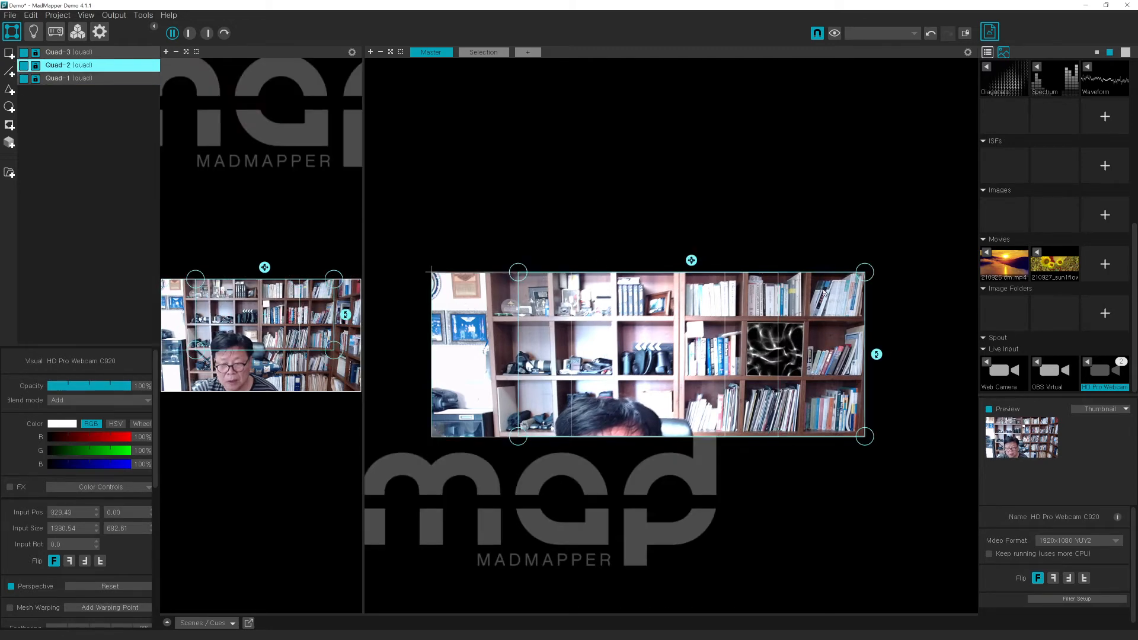
{"action": "left_click", "coordinate": [461, 310]}
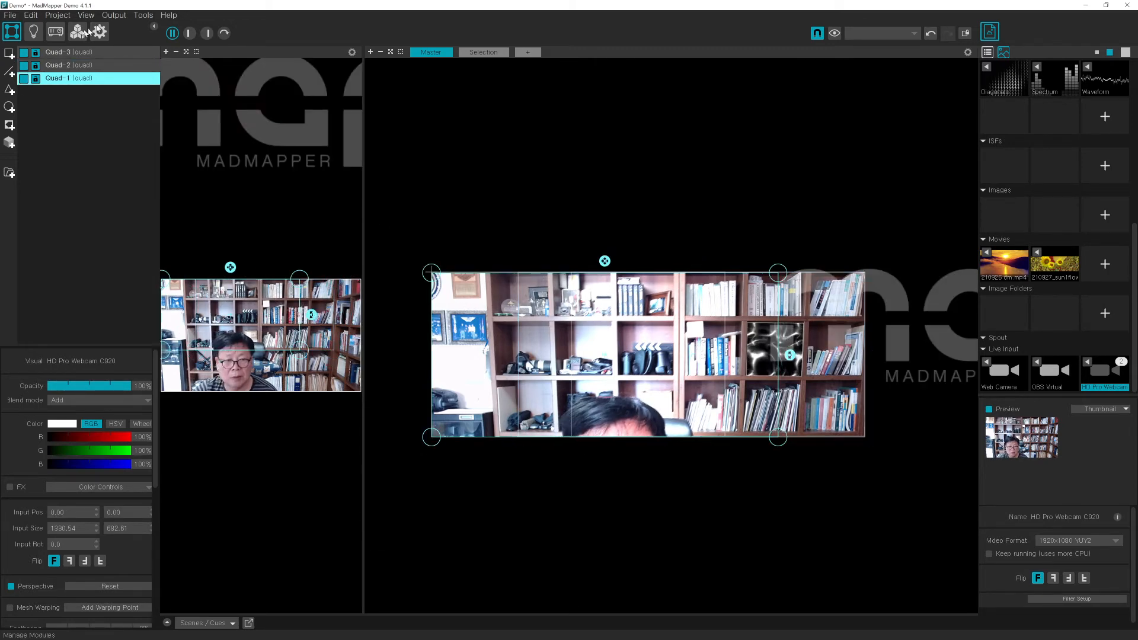
- Open the projector settings and review the output destinations offered for Projector-1
{"action": "left_click", "coordinate": [54, 33]}
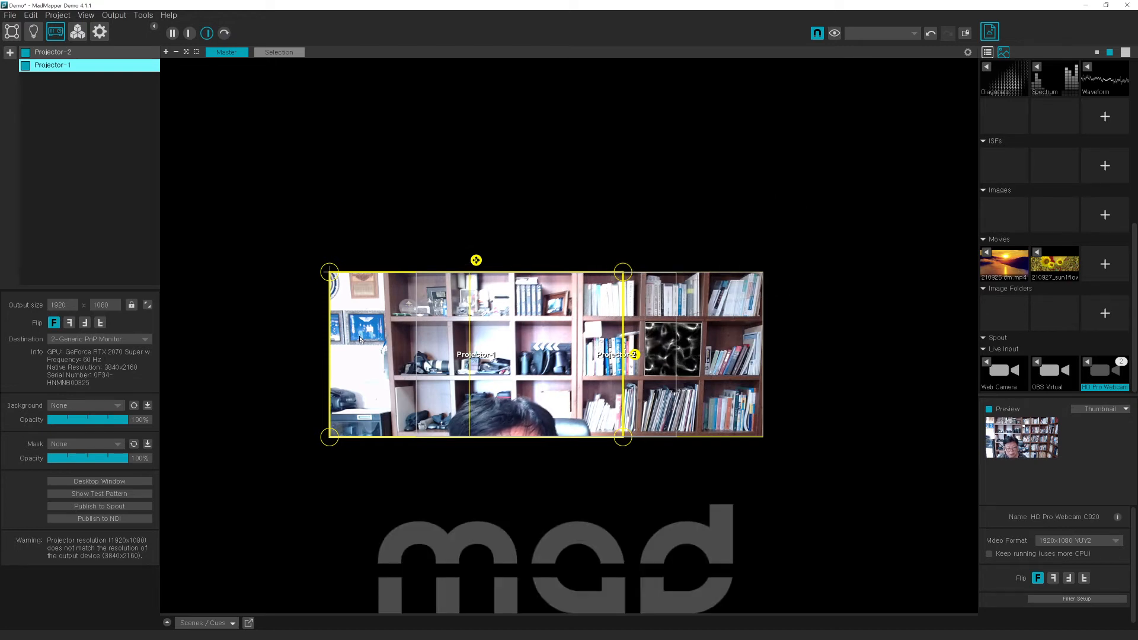
{"action": "left_click", "coordinate": [82, 341]}
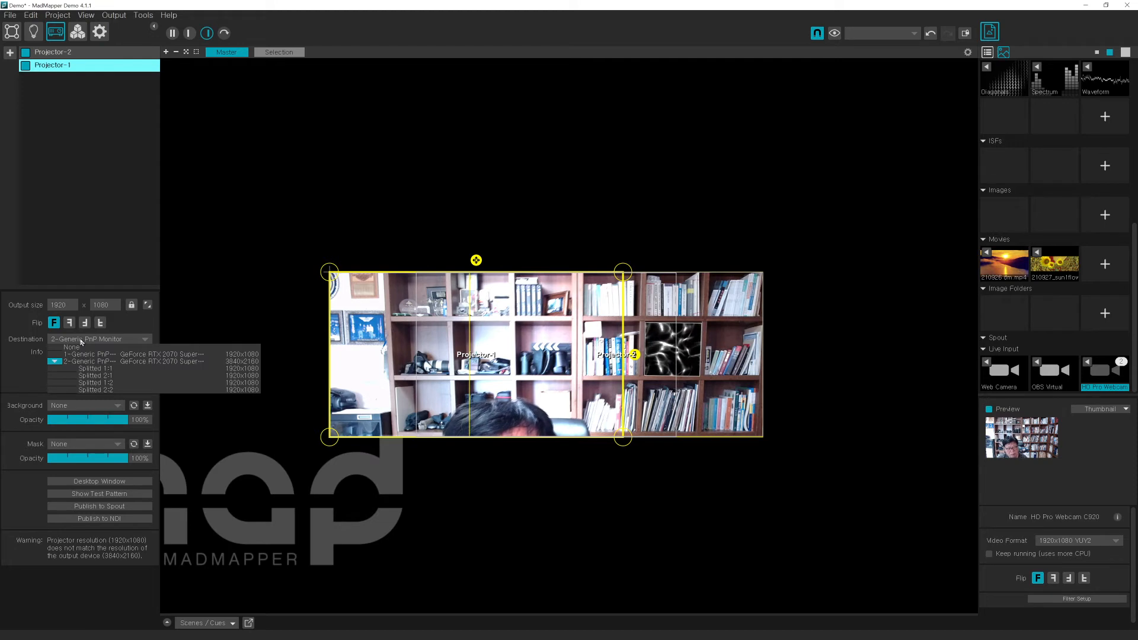
{"action": "left_click", "coordinate": [81, 341]}
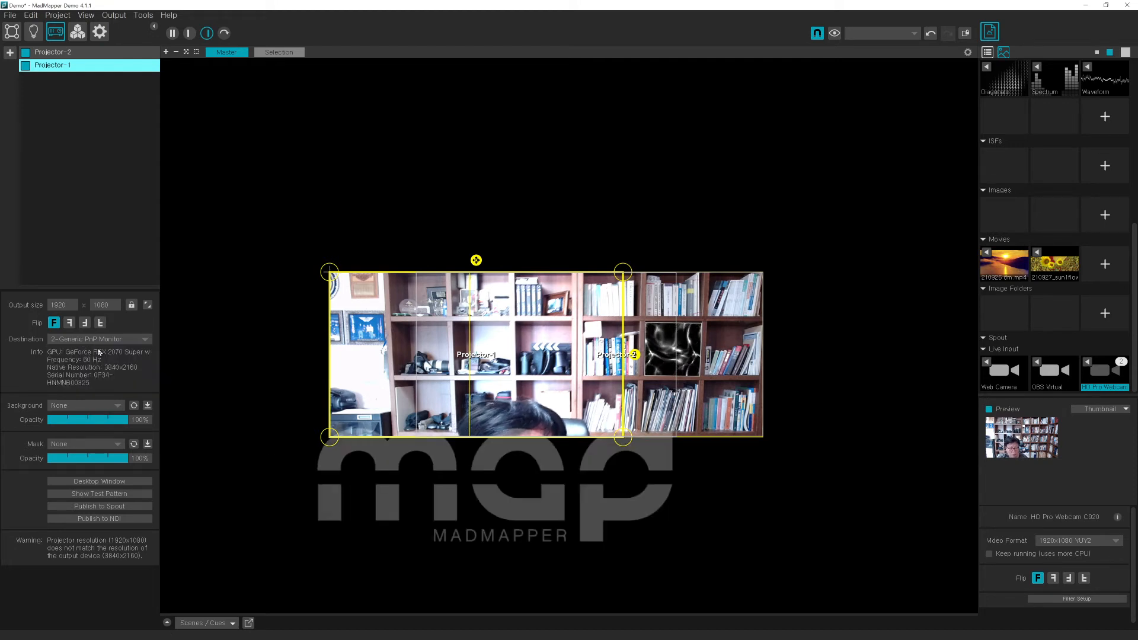
{"action": "left_click", "coordinate": [109, 342]}
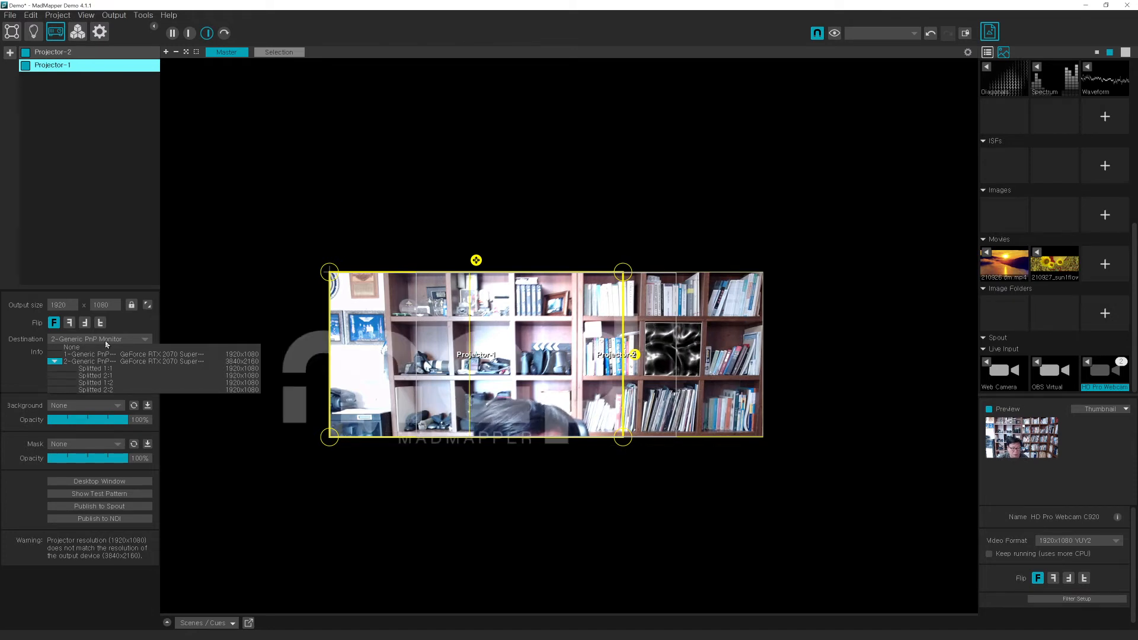
{"action": "left_click", "coordinate": [105, 340]}
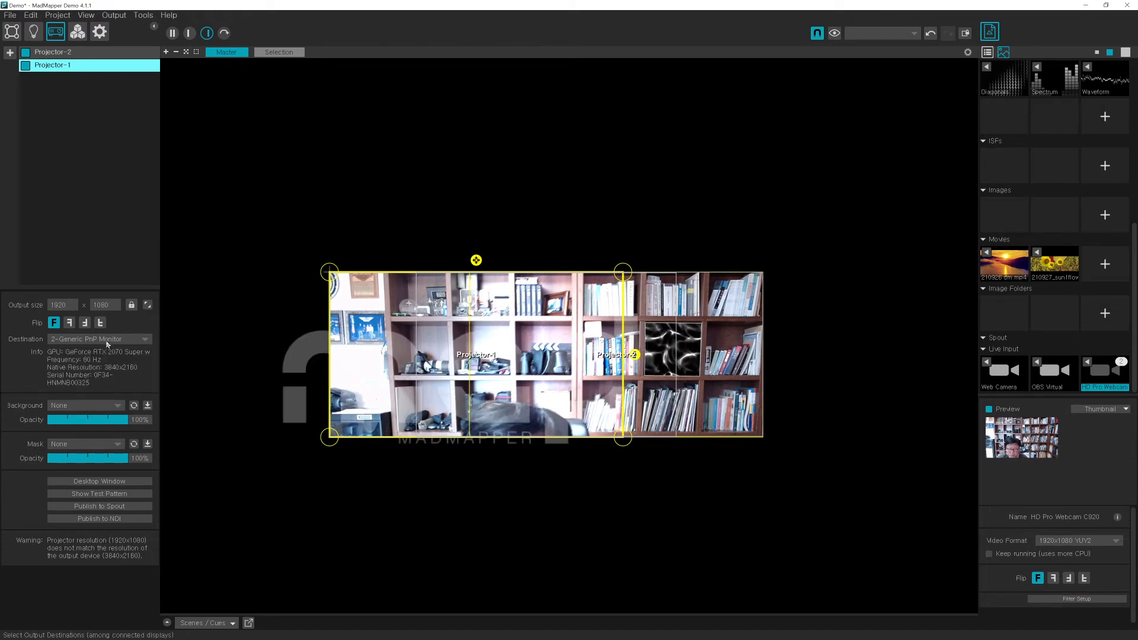
- Compare the output areas of Projector-1 and Projector-2 and examine where they overlap
{"action": "left_click", "coordinate": [711, 362]}
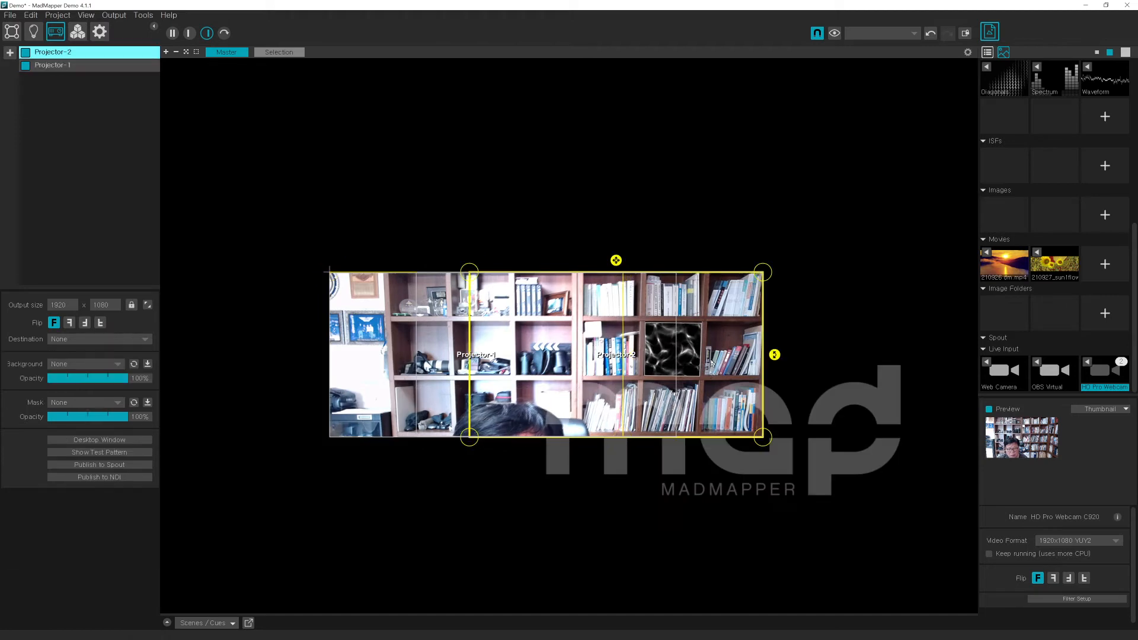
{"action": "left_click", "coordinate": [379, 351]}
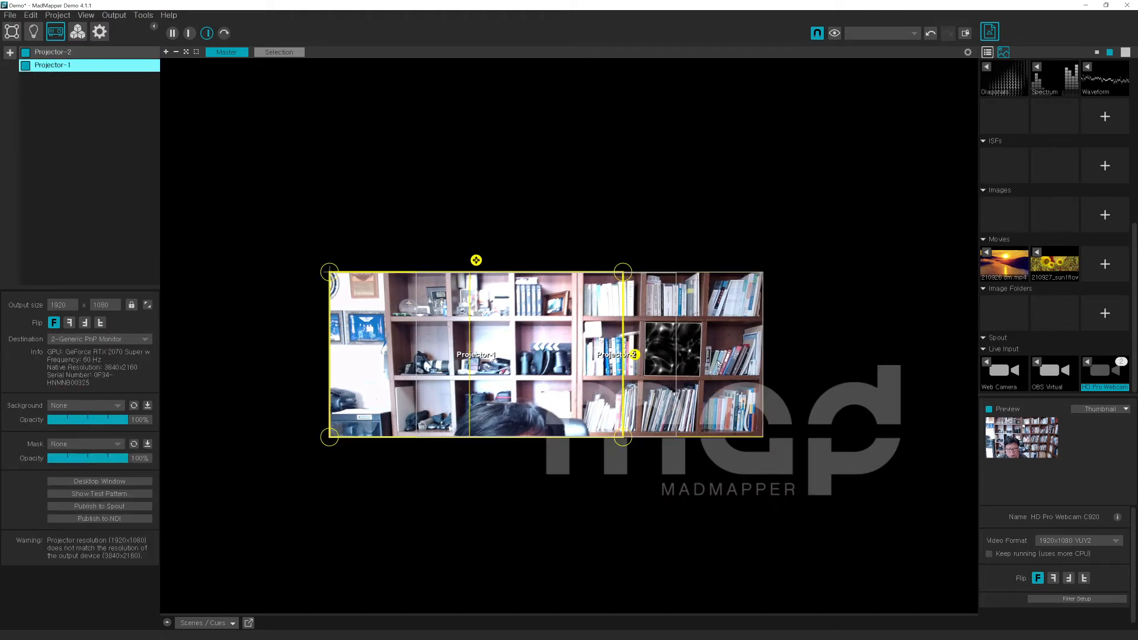
{"action": "left_click", "coordinate": [681, 359]}
{"action": "left_click", "coordinate": [343, 363]}
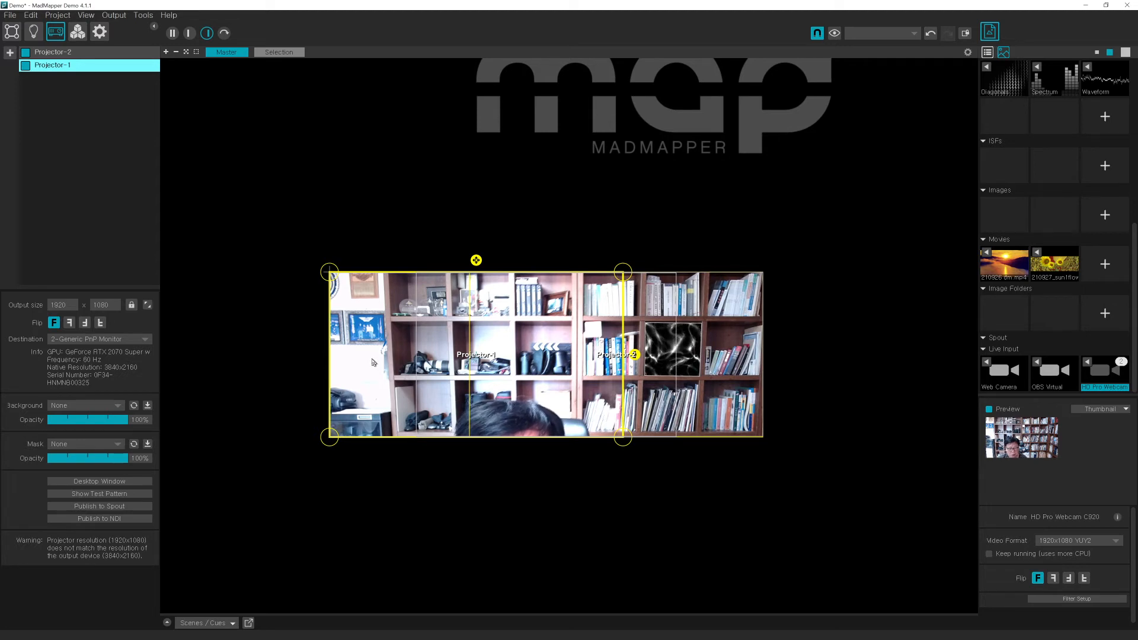
{"action": "left_click", "coordinate": [729, 344]}
{"action": "left_click", "coordinate": [363, 352]}
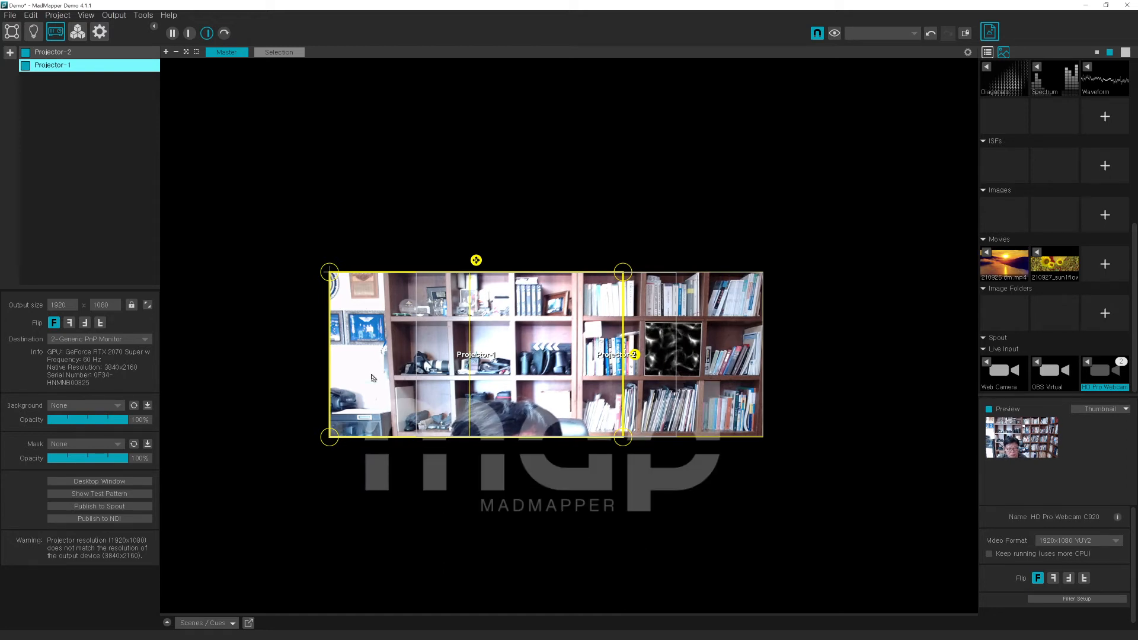
{"action": "left_click", "coordinate": [280, 277]}
{"action": "left_click", "coordinate": [375, 327]}
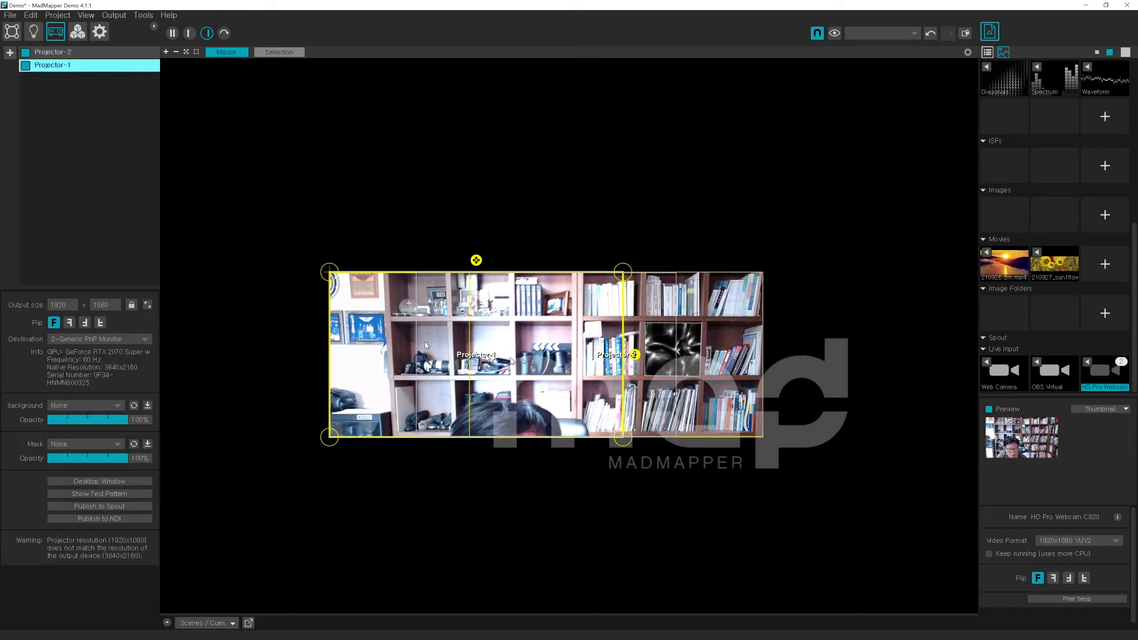
{"action": "left_click", "coordinate": [716, 328]}
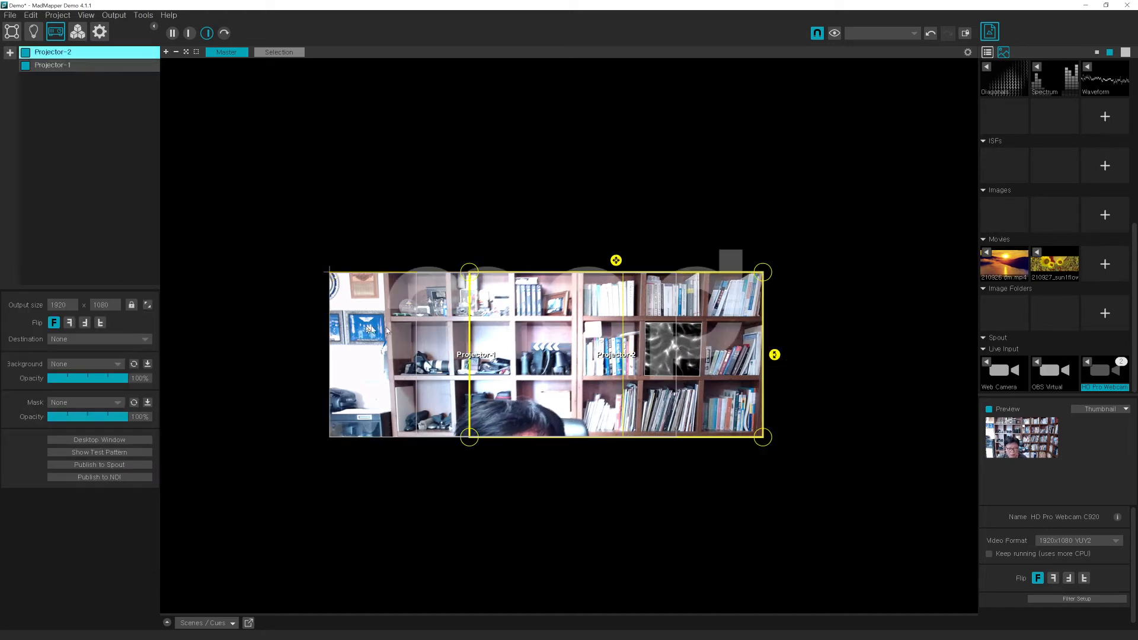
{"action": "left_click", "coordinate": [708, 313]}
{"action": "left_click", "coordinate": [709, 313]}
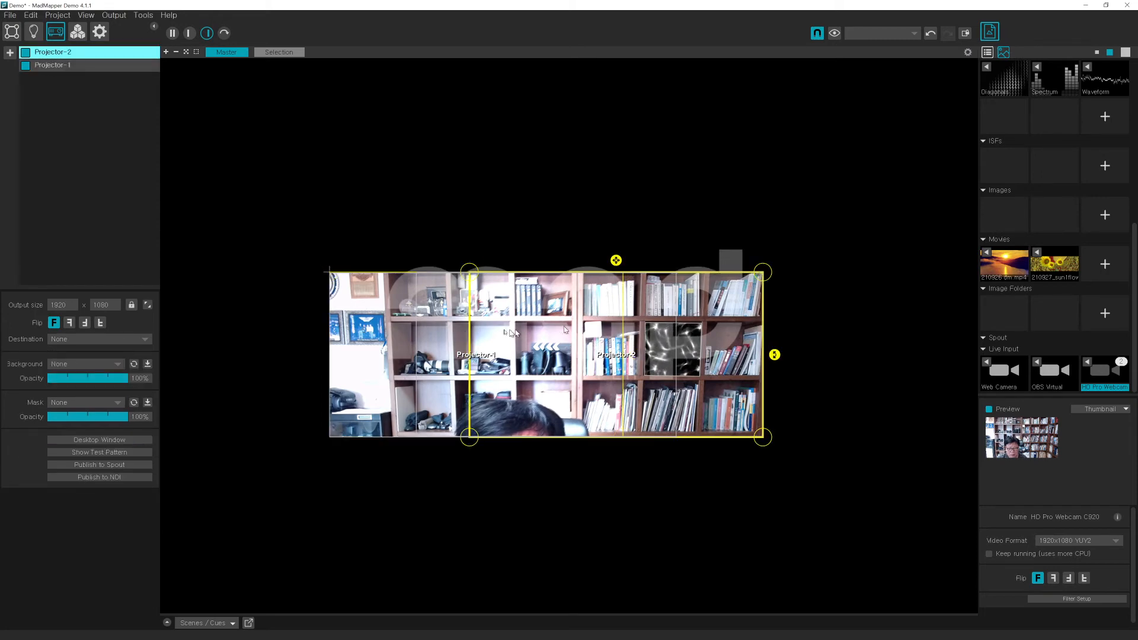
- Shift Projector-1's output area slightly up and left off the webcam quads, and return it to the quads' outer edges
{"action": "left_click", "coordinate": [375, 315]}
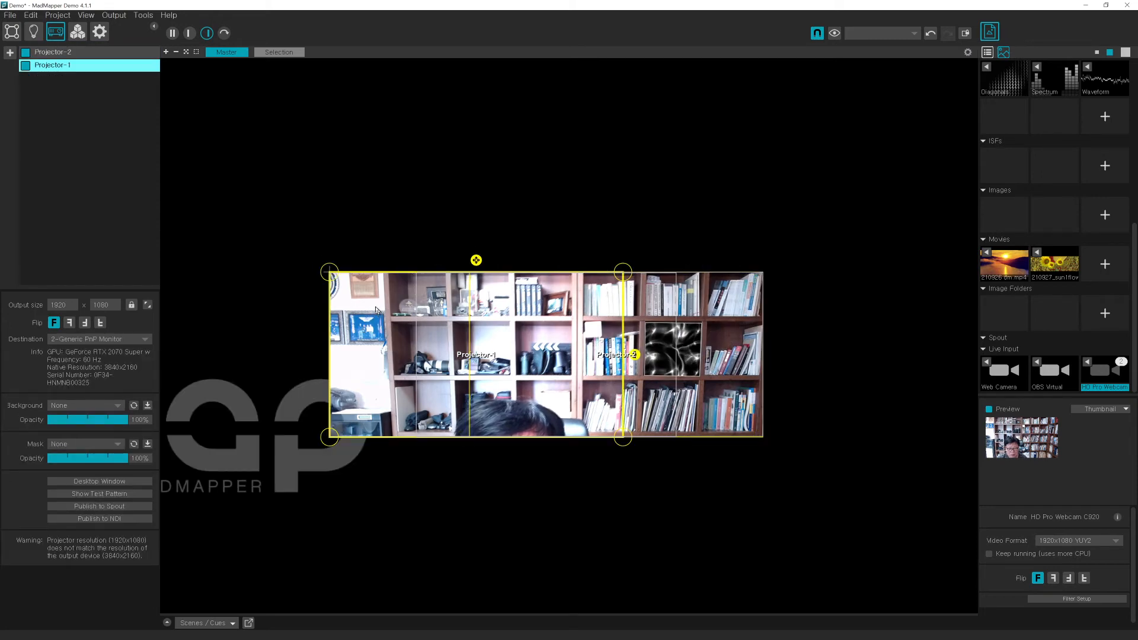
{"action": "left_click_drag", "start_coordinate": [375, 315], "coordinate": [370, 303]}
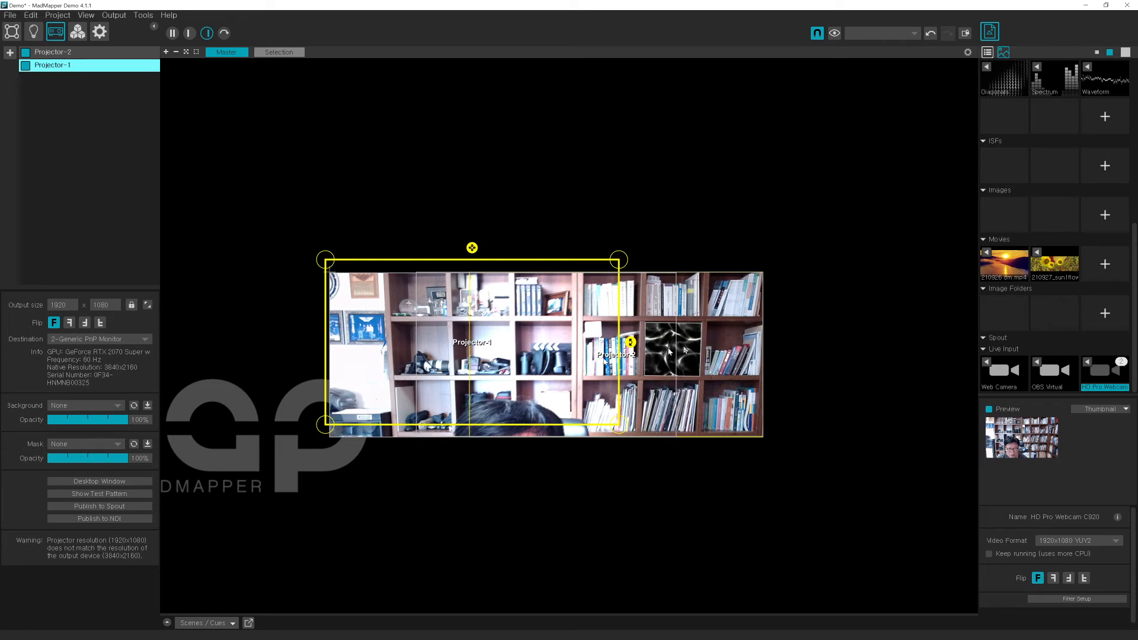
{"action": "left_click", "coordinate": [718, 341]}
{"action": "left_click_drag", "start_coordinate": [718, 341], "coordinate": [728, 355]}
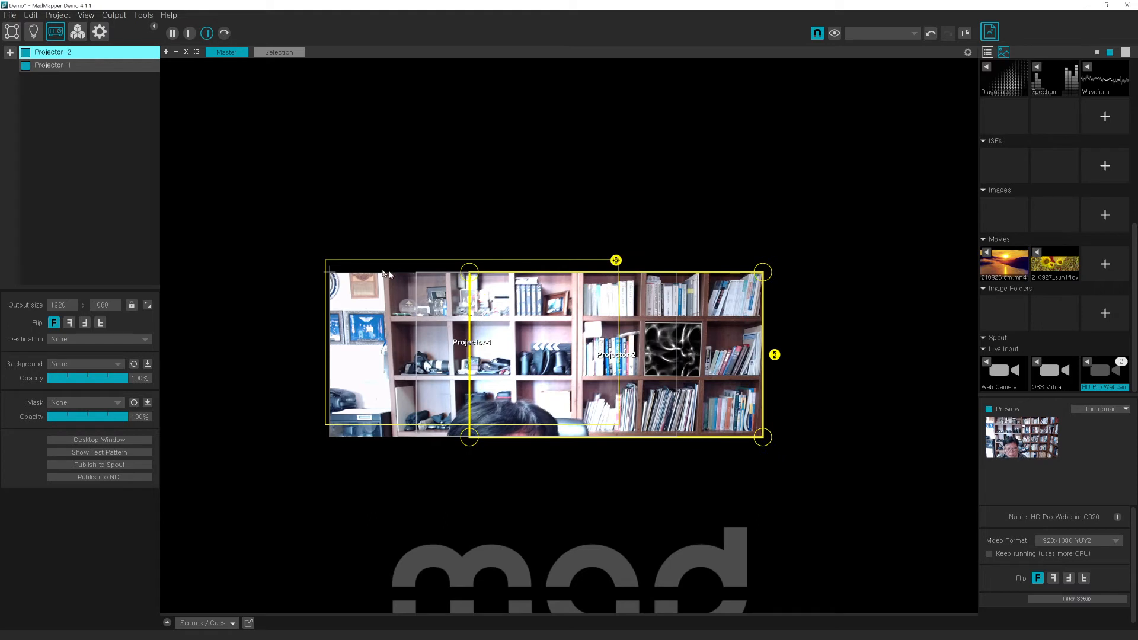
{"action": "mouse_move", "coordinate": [388, 273]}
{"action": "left_mouse_down"}
{"action": "mouse_move", "coordinate": [418, 276]}
{"action": "mouse_move", "coordinate": [393, 284]}
{"action": "left_mouse_up"}
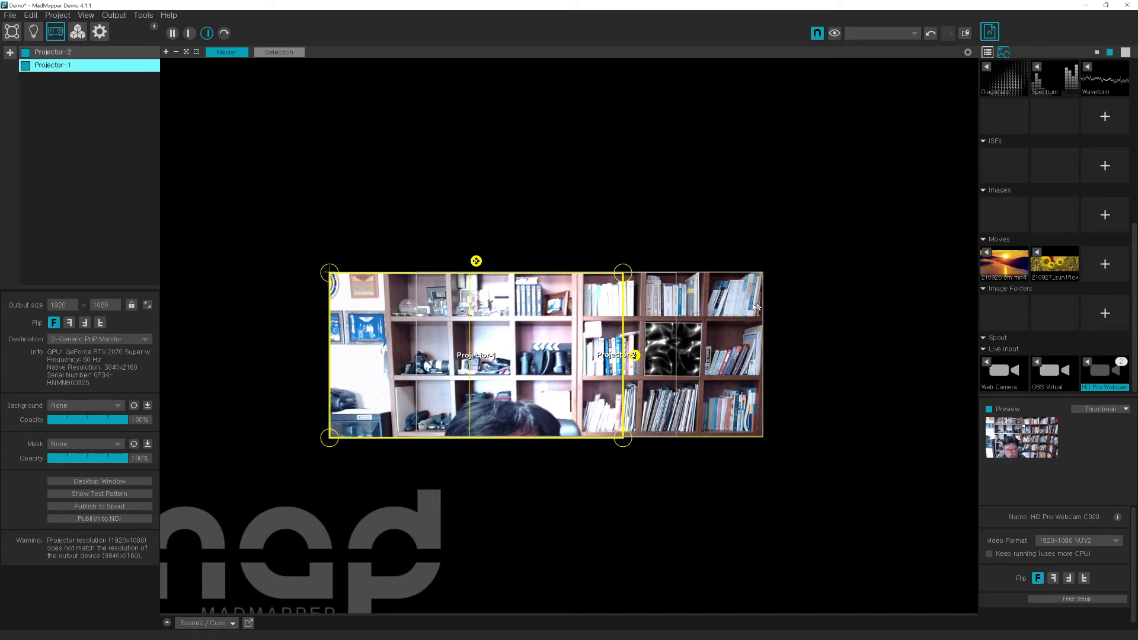
- Raise Projector-2's output area slightly above the quads, and lower it back level with Projector-1's area
{"action": "left_click", "coordinate": [718, 304]}
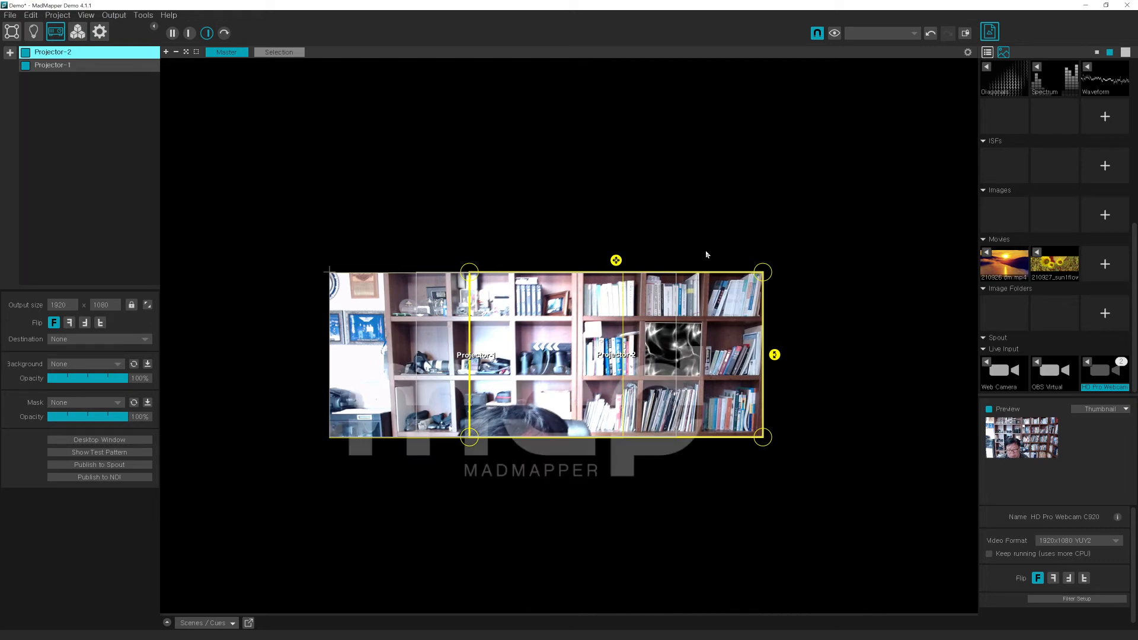
{"action": "mouse_move", "coordinate": [723, 321]}
{"action": "left_mouse_down"}
{"action": "mouse_move", "coordinate": [727, 285]}
{"action": "mouse_move", "coordinate": [734, 325]}
{"action": "left_mouse_up"}
{"action": "key", "text": "Up"}
{"action": "key", "text": "Up"}
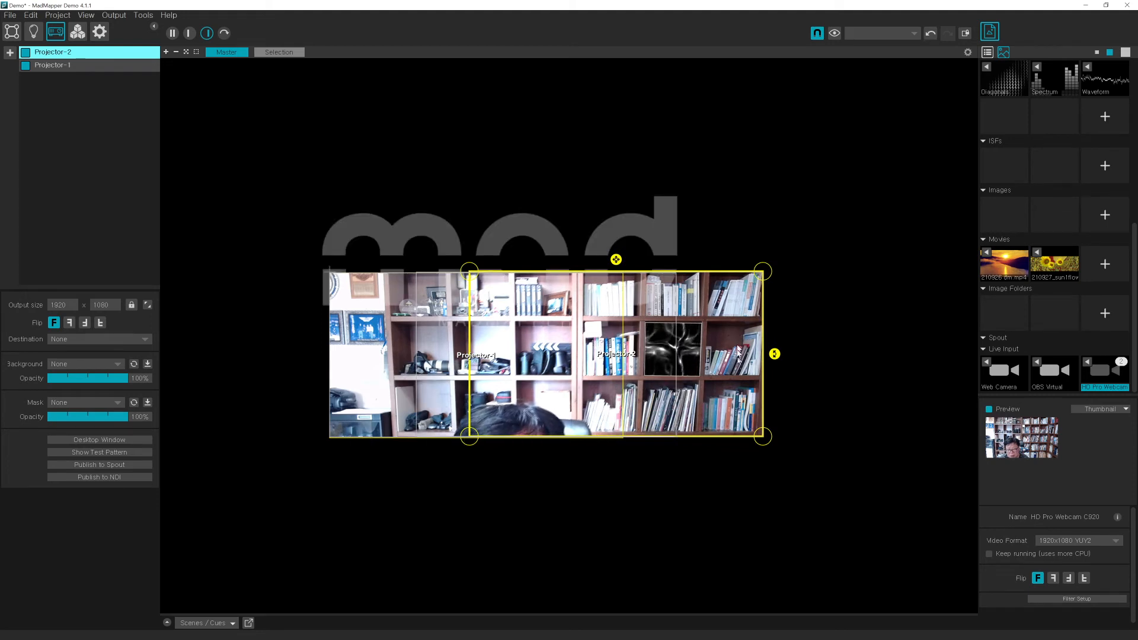
{"action": "left_click_drag", "start_coordinate": [741, 342], "coordinate": [741, 330]}
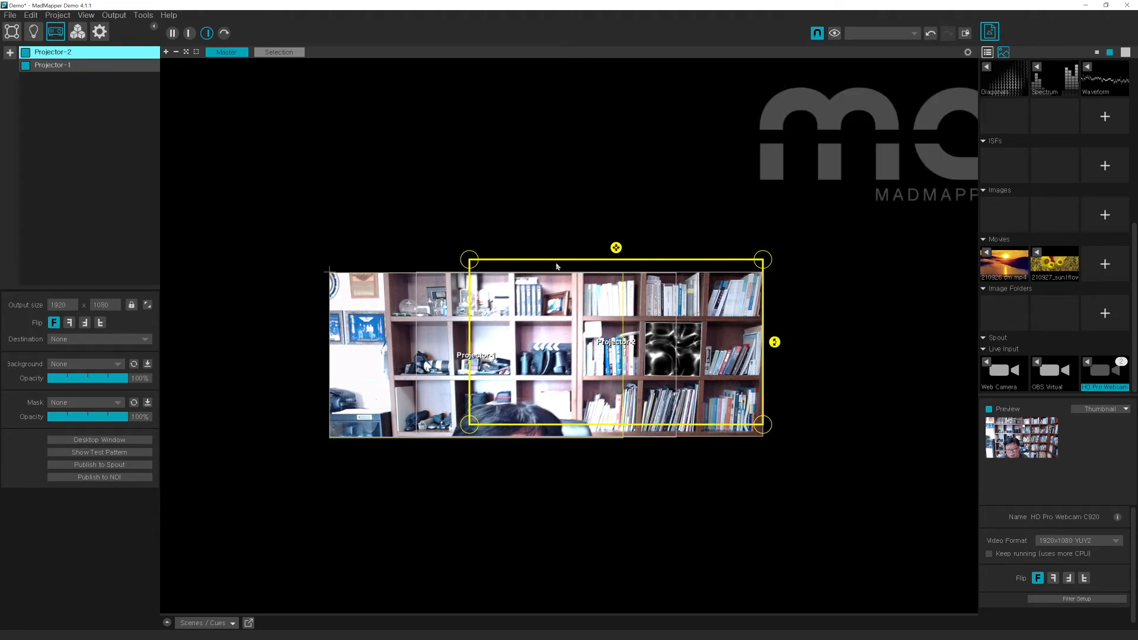
{"action": "left_click_drag", "start_coordinate": [739, 346], "coordinate": [738, 358]}
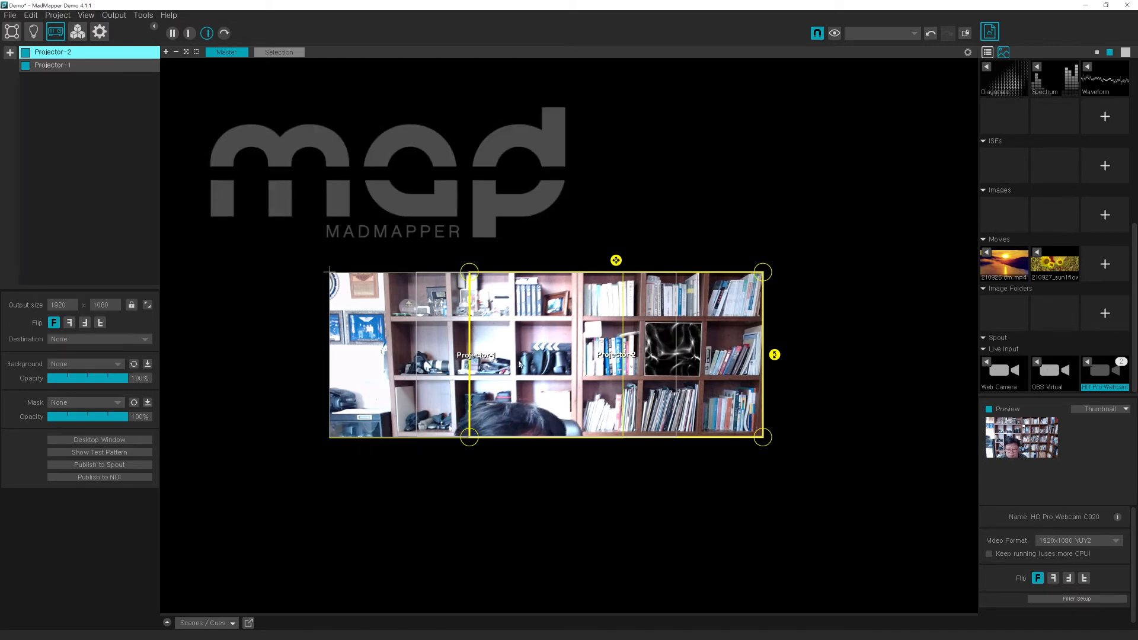
- Compare the vertical alignment of the Projector-1 and Projector-2 output areas by selecting them alternately
{"action": "left_click", "coordinate": [454, 344]}
{"action": "left_click", "coordinate": [724, 333]}
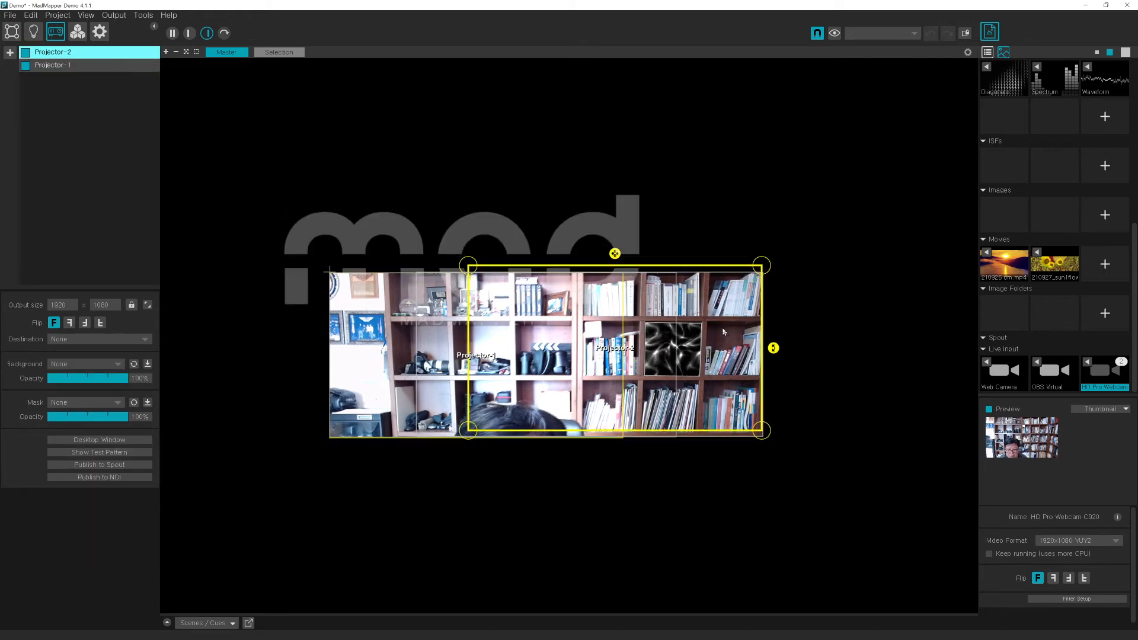
{"action": "left_click", "coordinate": [374, 348]}
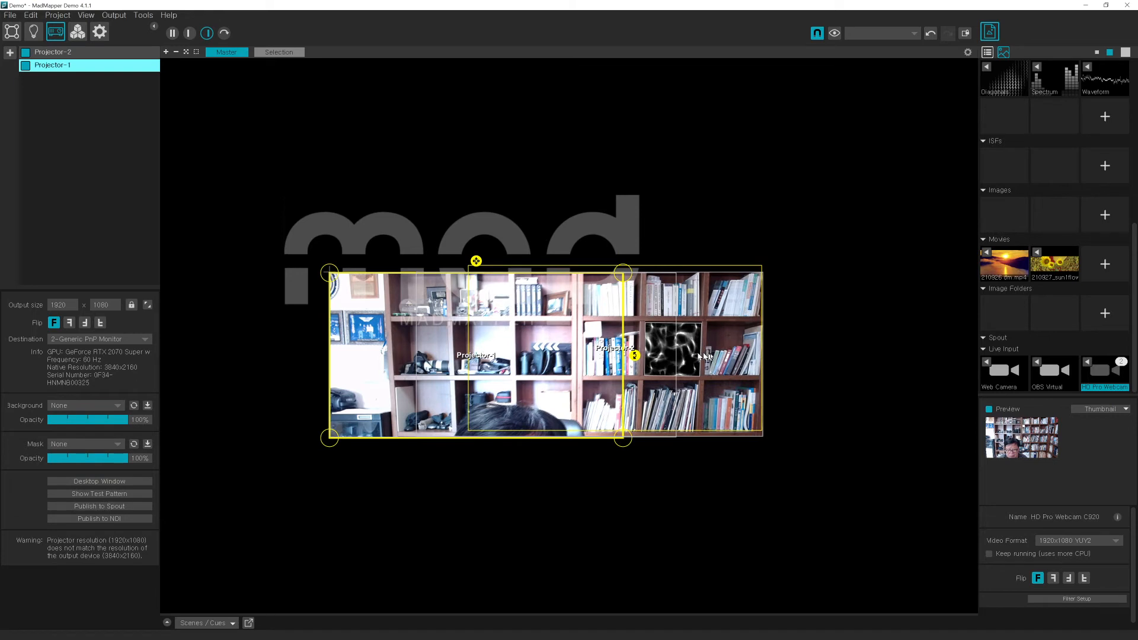
{"action": "left_click", "coordinate": [701, 356]}
{"action": "left_click", "coordinate": [335, 367]}
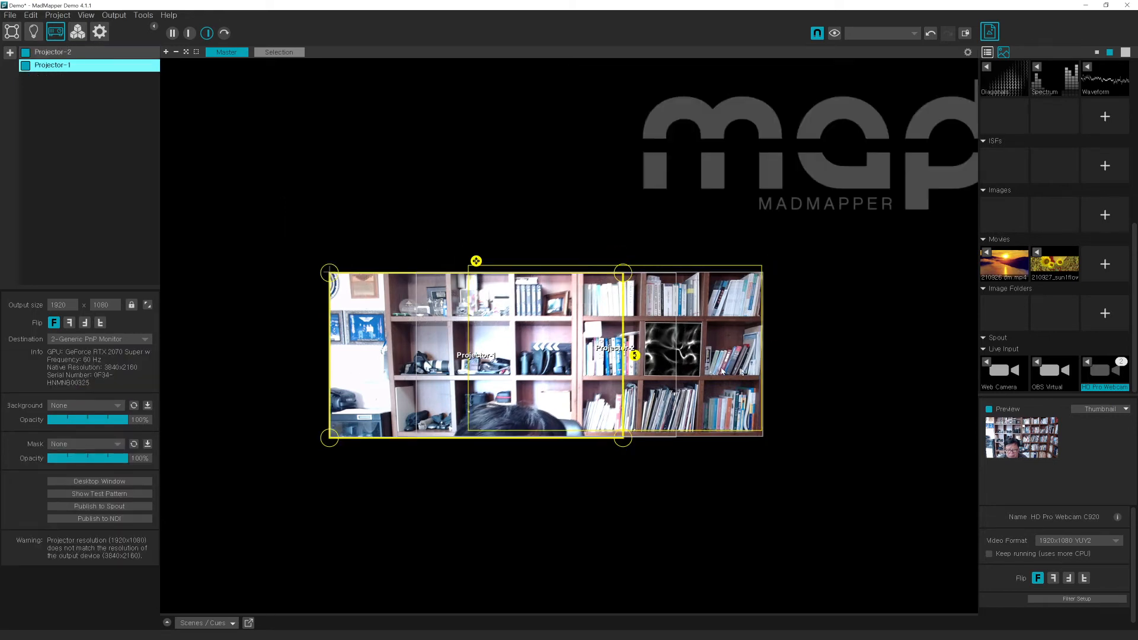
{"action": "left_click", "coordinate": [705, 359]}
{"action": "left_click", "coordinate": [356, 377]}
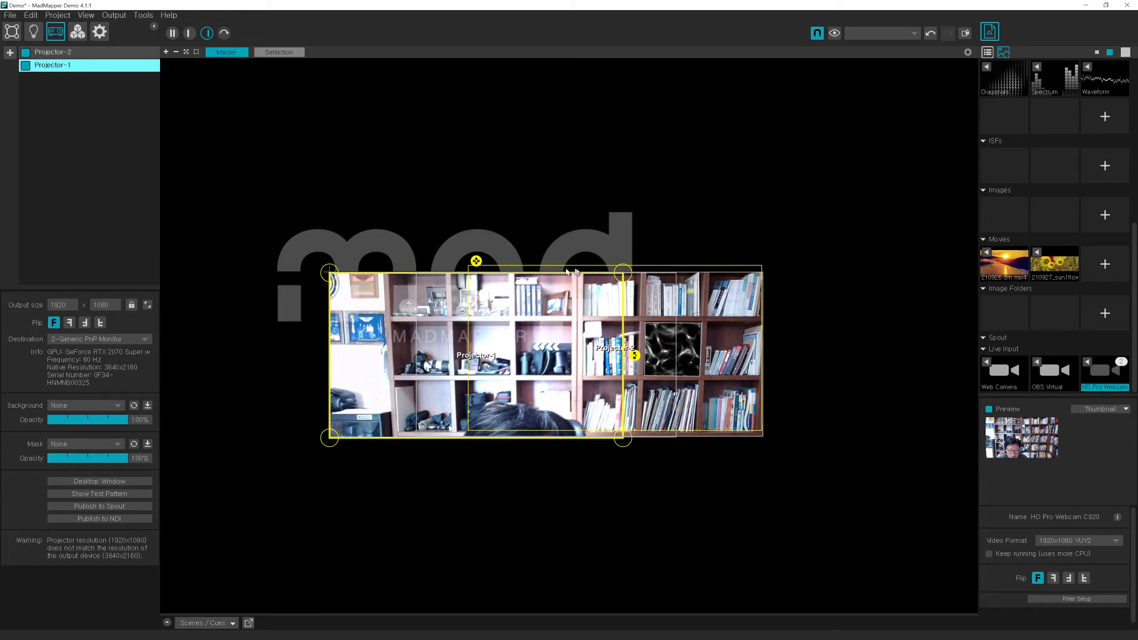
{"action": "left_click", "coordinate": [711, 331]}
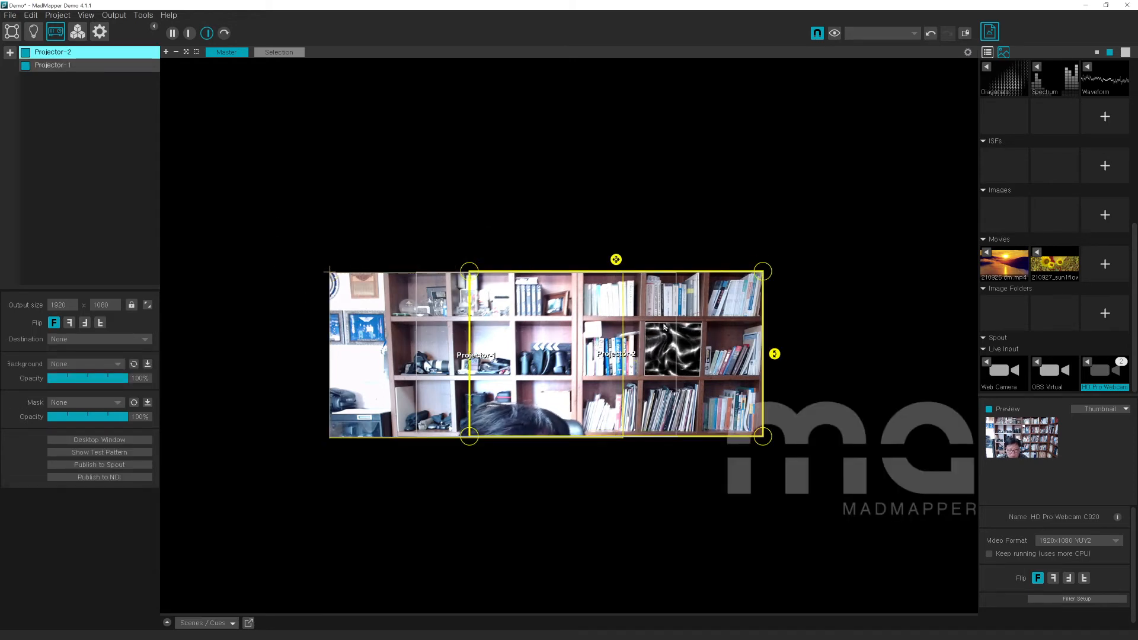
{"action": "left_click", "coordinate": [363, 344]}
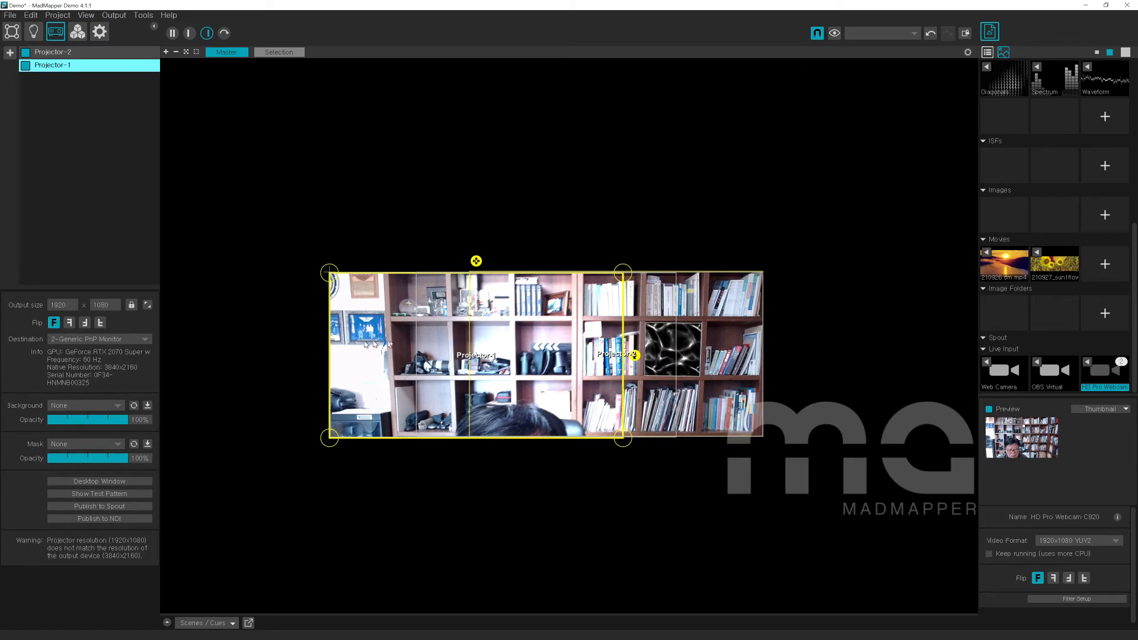
{"action": "left_click", "coordinate": [729, 348]}
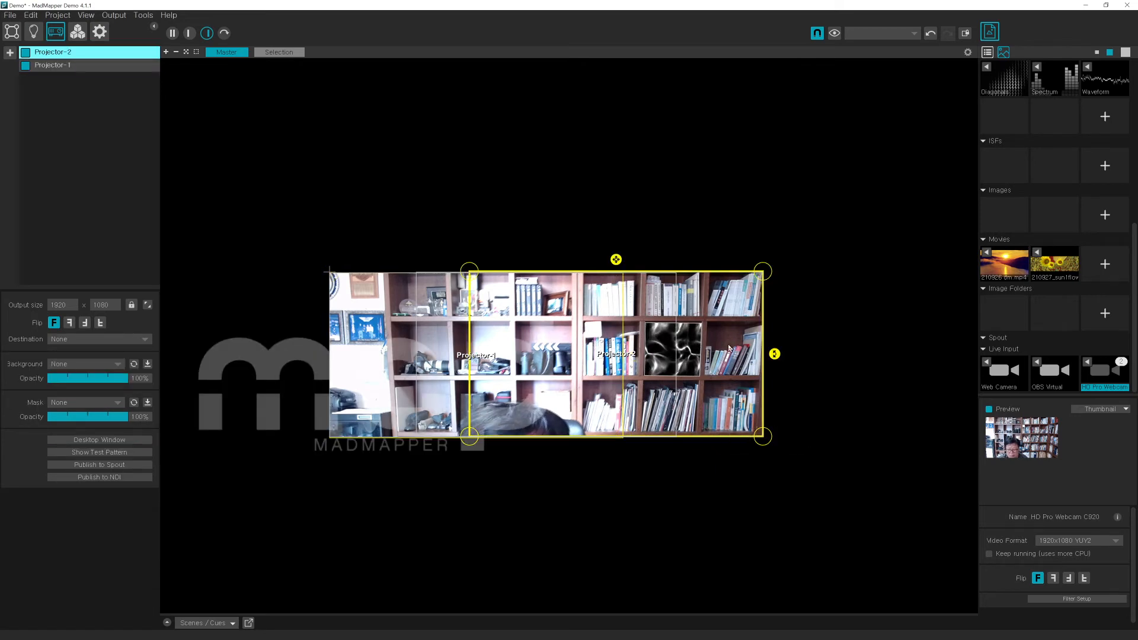
- Offset Projector-2's output area upward against Projector-1's in small moves, and bring it back into line with the quads
{"action": "left_click_drag", "start_coordinate": [729, 343], "coordinate": [726, 330]}
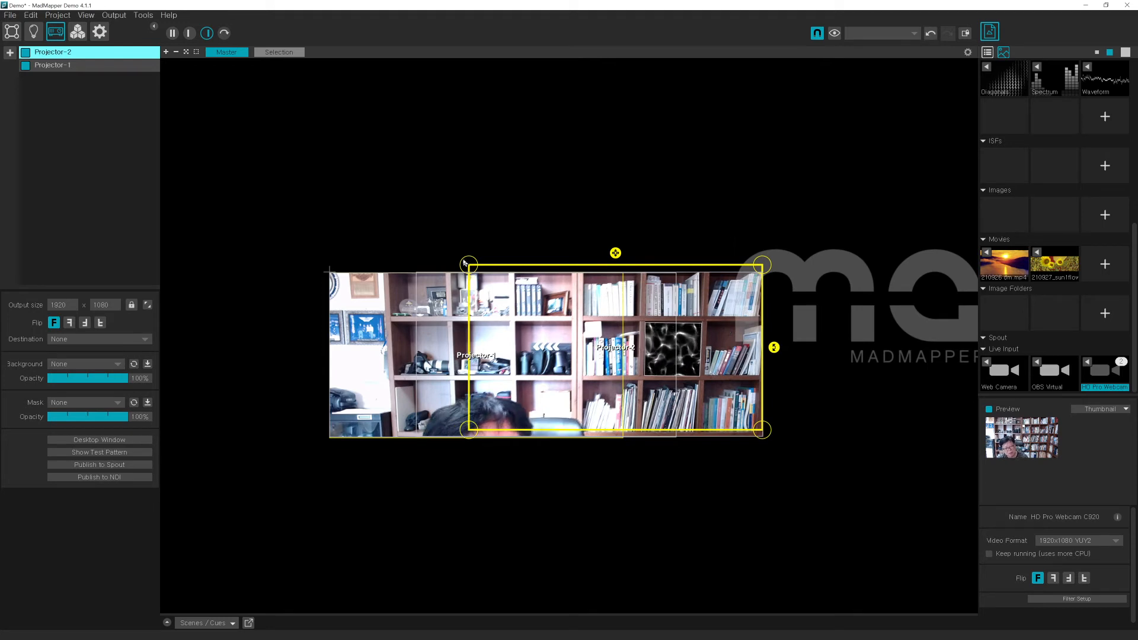
{"action": "left_click", "coordinate": [421, 314]}
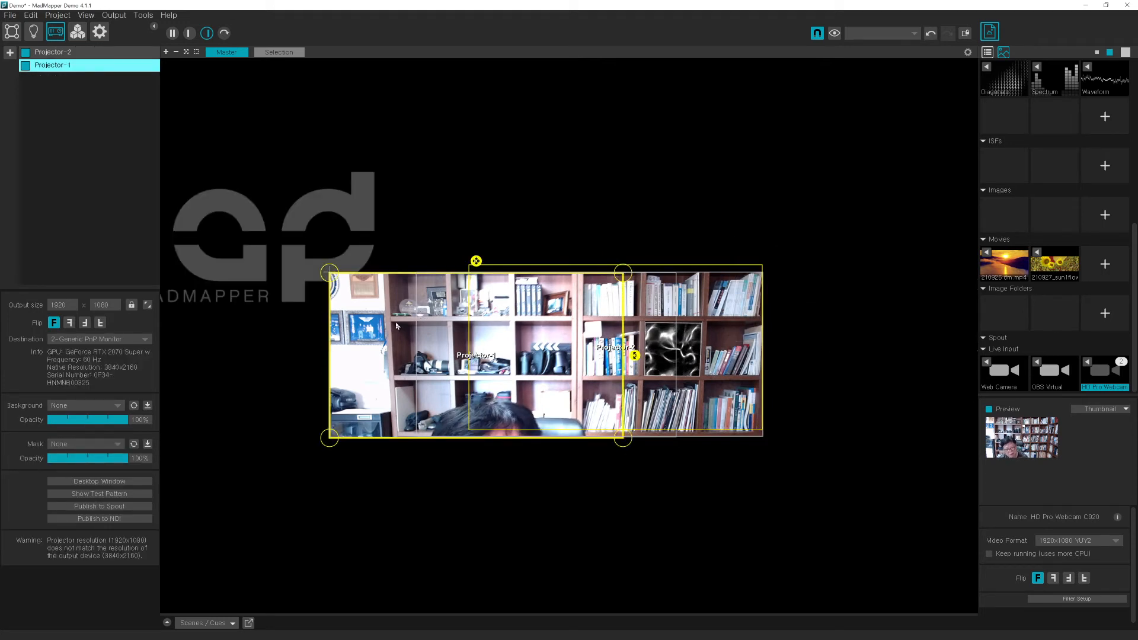
{"action": "left_click", "coordinate": [721, 290]}
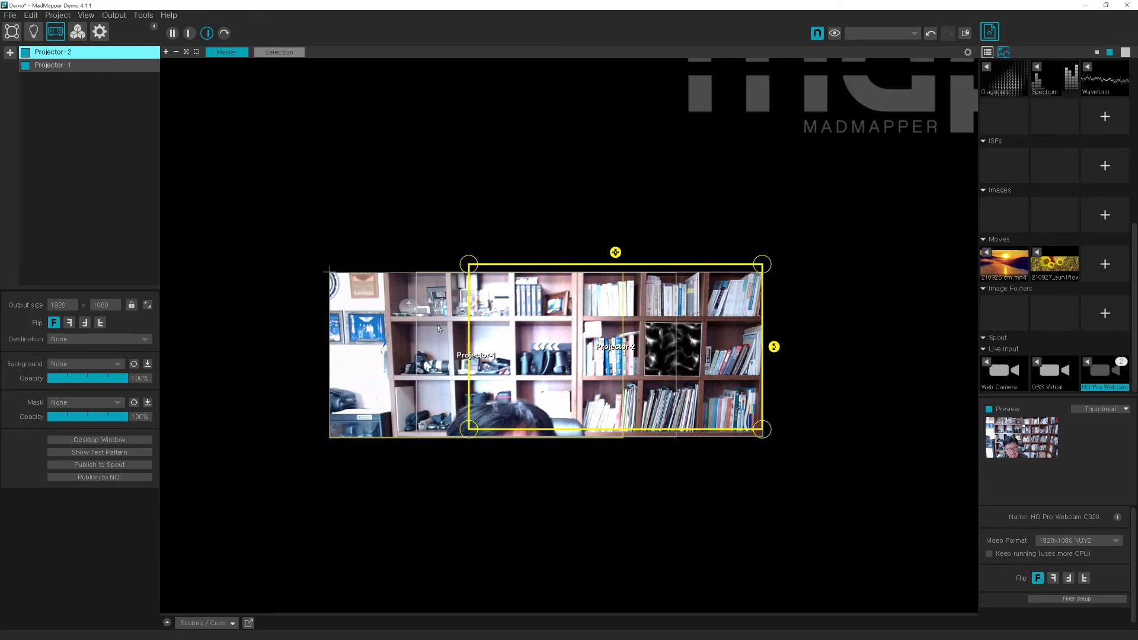
{"action": "left_click_drag", "start_coordinate": [713, 305], "coordinate": [713, 294]}
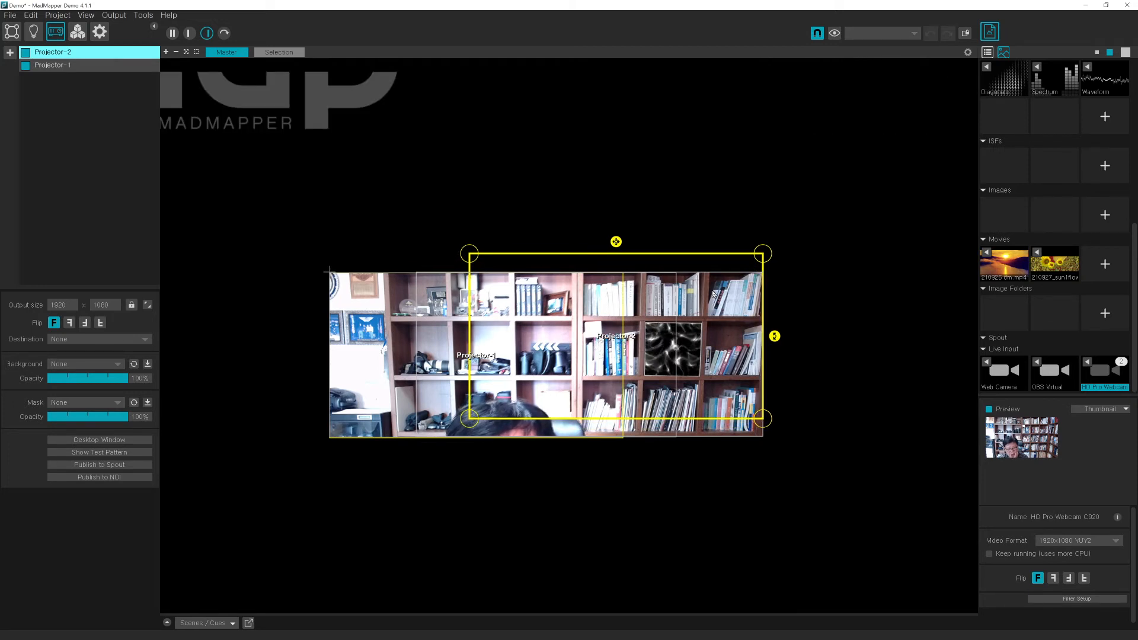
{"action": "left_click_drag", "start_coordinate": [713, 293], "coordinate": [712, 292]}
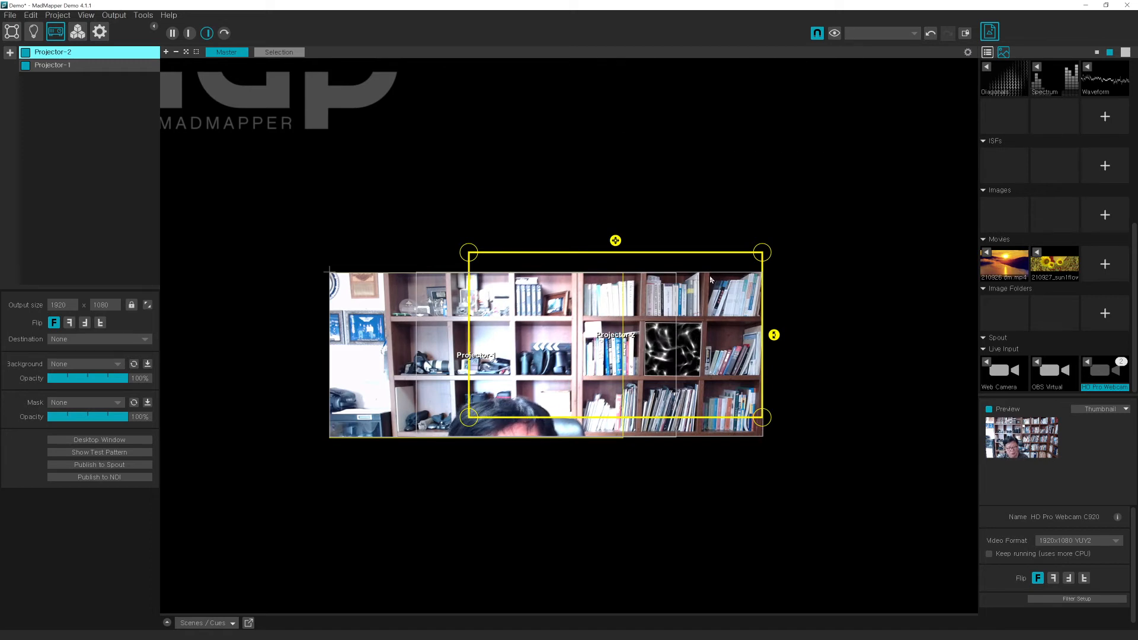
{"action": "mouse_move", "coordinate": [711, 279]}
{"action": "left_mouse_down"}
{"action": "mouse_move", "coordinate": [716, 328]}
{"action": "mouse_move", "coordinate": [720, 269]}
{"action": "mouse_move", "coordinate": [722, 291]}
{"action": "mouse_move", "coordinate": [722, 279]}
{"action": "mouse_move", "coordinate": [747, 285]}
{"action": "mouse_move", "coordinate": [720, 291]}
{"action": "mouse_move", "coordinate": [719, 274]}
{"action": "mouse_move", "coordinate": [722, 295]}
{"action": "left_mouse_up"}
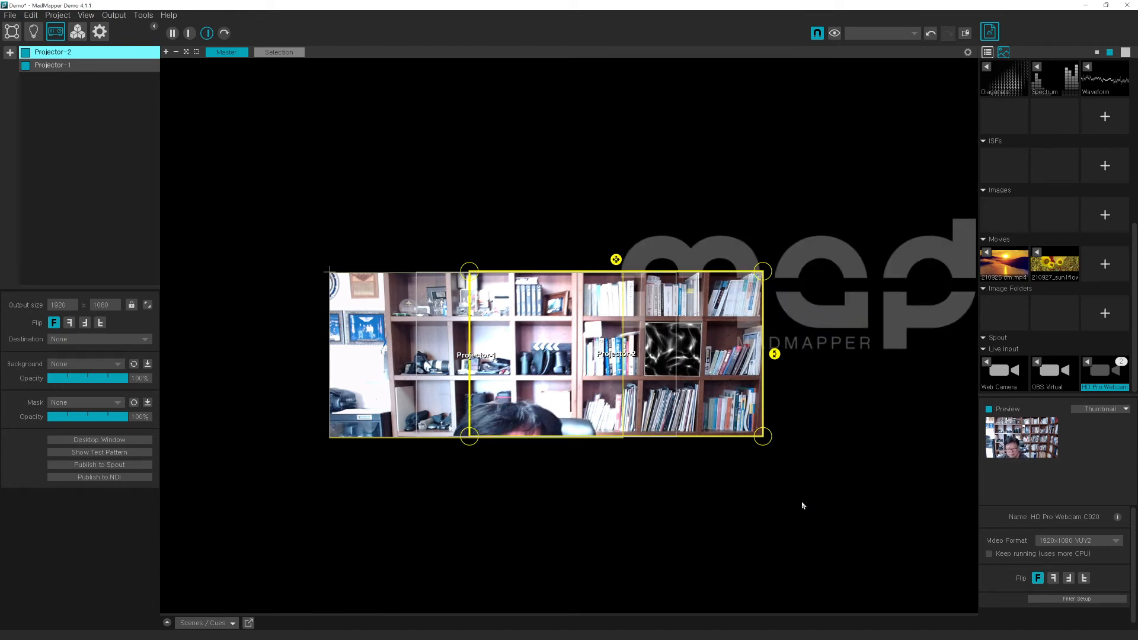
- Resize Projector-2's output area to 1973 x 1010 and nudge it upward in small increments
{"action": "left_click_drag", "start_coordinate": [764, 441], "coordinate": [757, 431]}
{"action": "left_click_drag", "start_coordinate": [707, 381], "coordinate": [711, 390]}
{"action": "key", "text": "Up"}
{"action": "key", "text": "Up"}
{"action": "key", "text": "Up"}
{"action": "key", "text": "Up"}
{"action": "key", "text": "Up"}
{"action": "key", "text": "Up"}
{"action": "key", "text": "Up"}
{"action": "key", "text": "Up"}
{"action": "key", "text": "Up"}
{"action": "key", "text": "Up"}
{"action": "key", "text": "Up"}
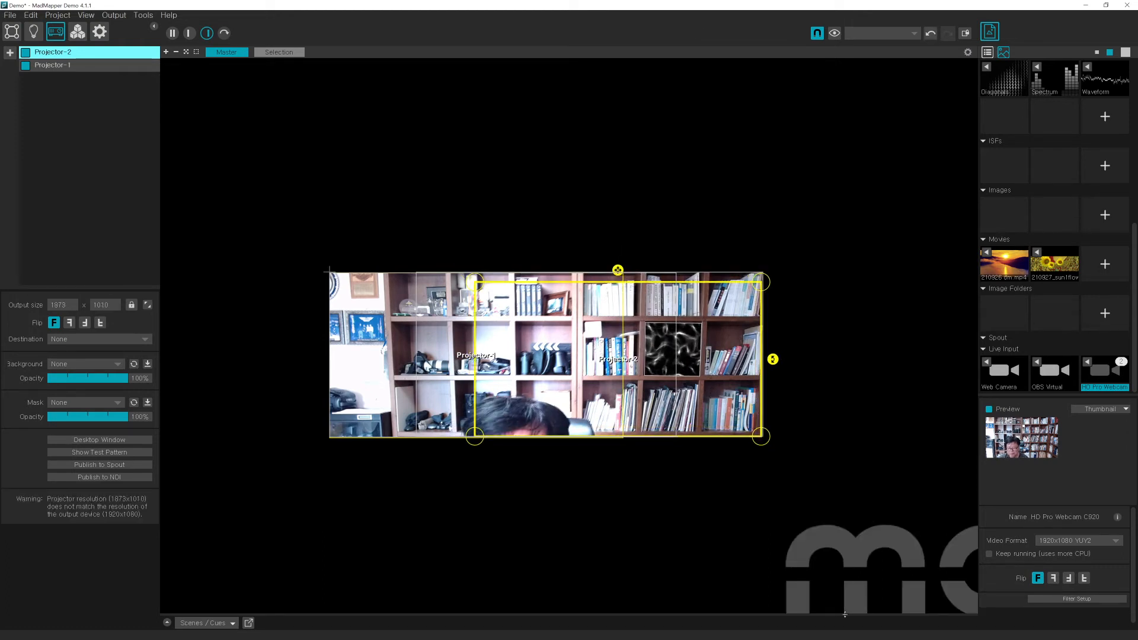
- Nudge Projector-2's resized output area leftward and fine-tune its vertical position
{"action": "key", "text": "Left"}
{"action": "key", "text": "Left"}
{"action": "key", "text": "Left"}
{"action": "key", "text": "Left"}
{"action": "key", "text": "Left"}
{"action": "key", "text": "Left"}
{"action": "key", "text": "Left"}
{"action": "key", "text": "Down"}
{"action": "key", "text": "Down"}
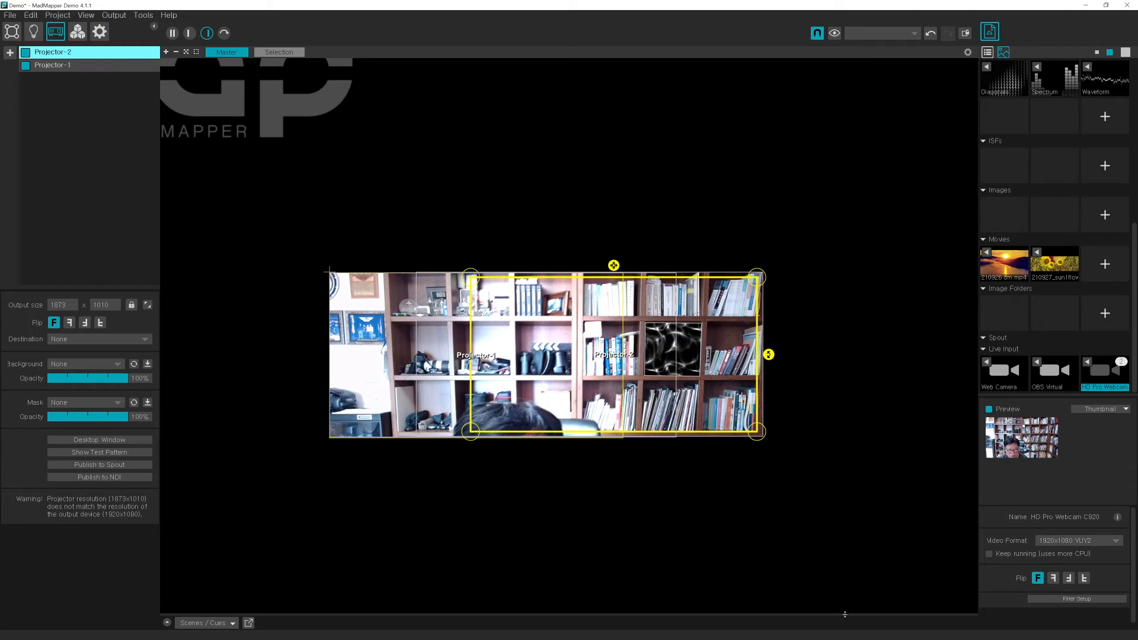
- Undo the nudges and the resizing of Projector-2's output area
{"action": "key", "text": "ctrl+z"}
{"action": "key", "text": "ctrl+z"}
{"action": "key", "text": "ctrl+z"}
{"action": "key", "text": "ctrl+z"}
{"action": "key", "text": "ctrl+z"}
{"action": "key", "text": "ctrl+z"}
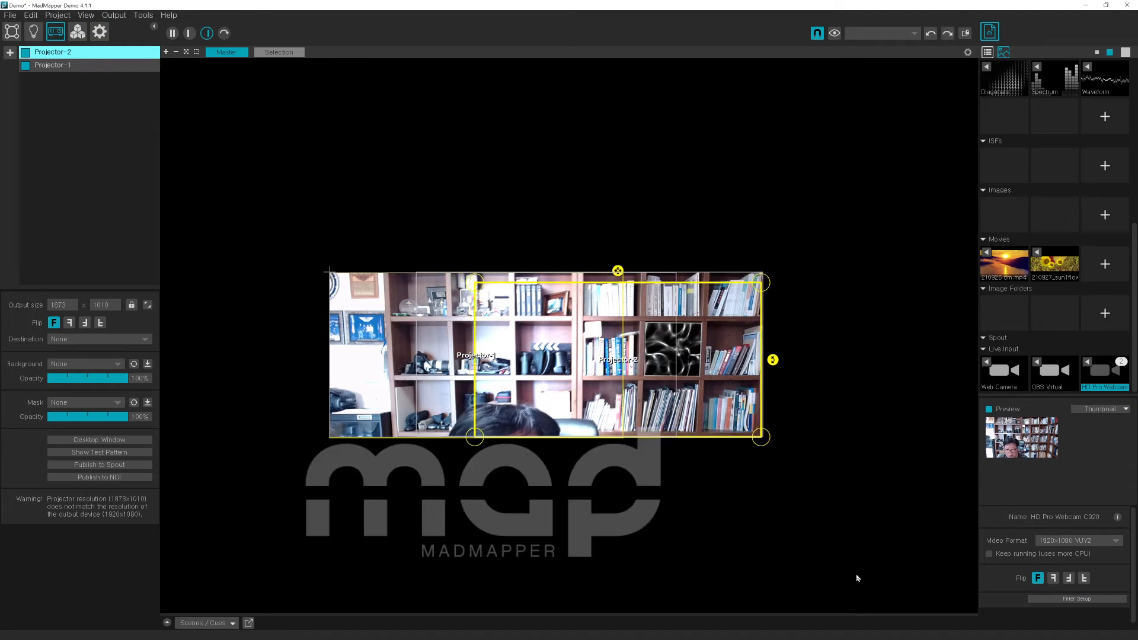
{"action": "key", "text": "ctrl+z"}
{"action": "key", "text": "ctrl+z"}
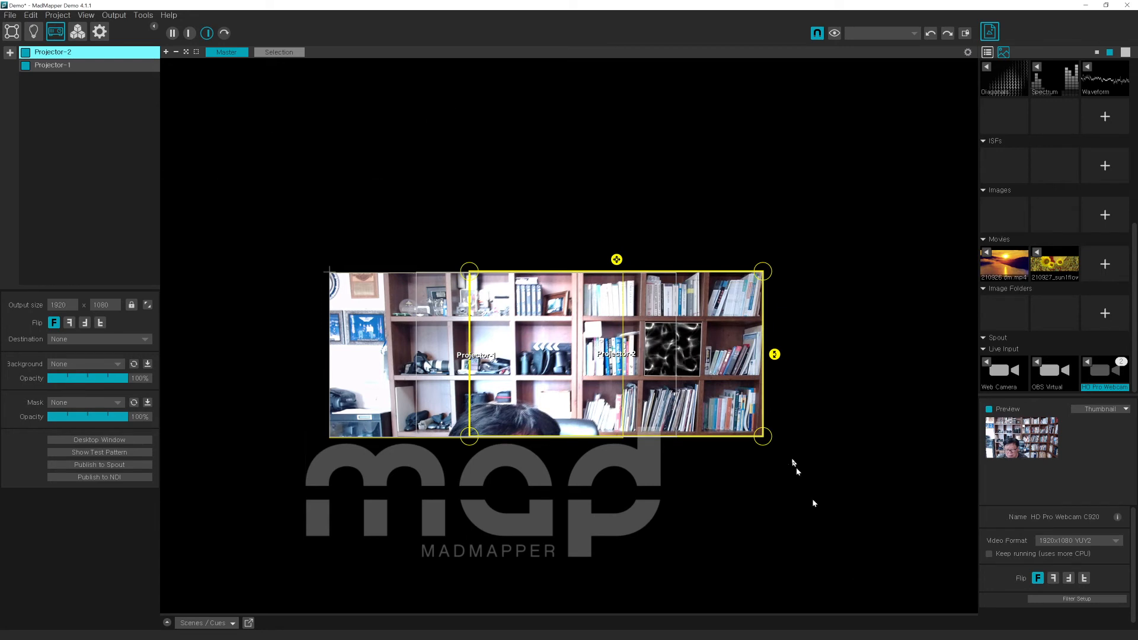
- Review how the Projector-2 and Projector-1 output areas overlap across the wide webcam image
{"action": "left_click", "coordinate": [807, 418]}
{"action": "left_click", "coordinate": [730, 343]}
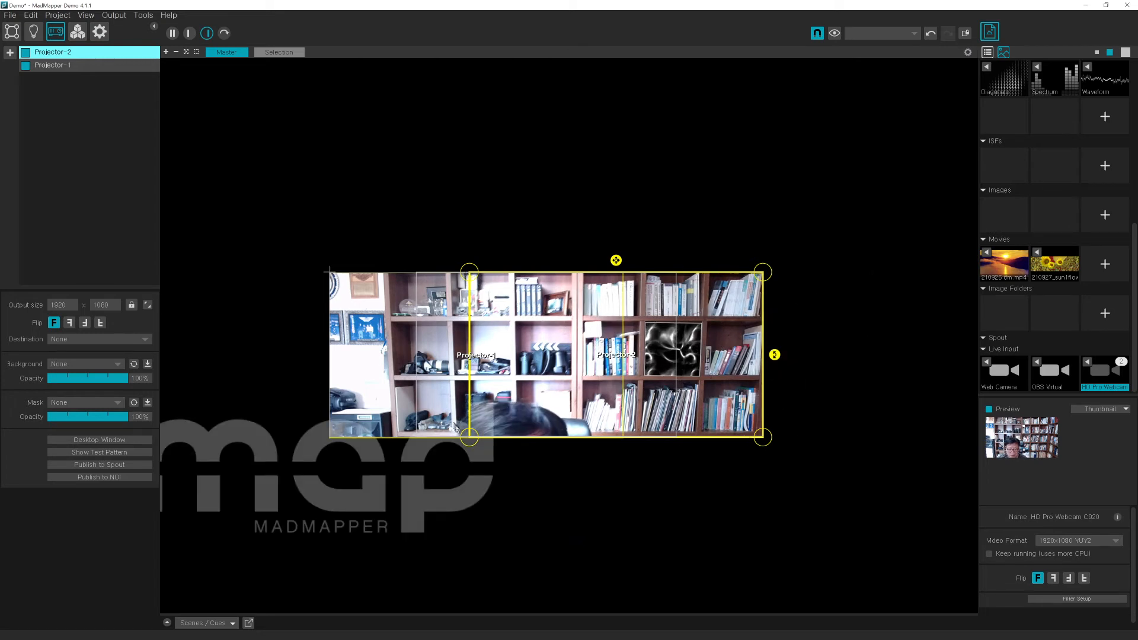
{"action": "left_click", "coordinate": [386, 331]}
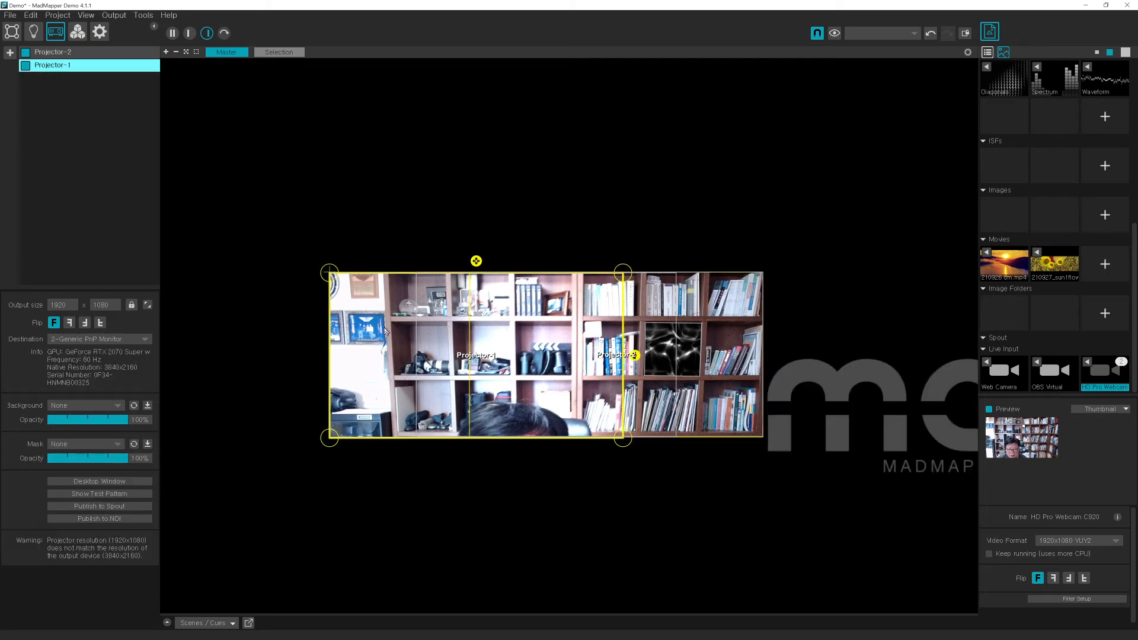
{"action": "left_click", "coordinate": [561, 345]}
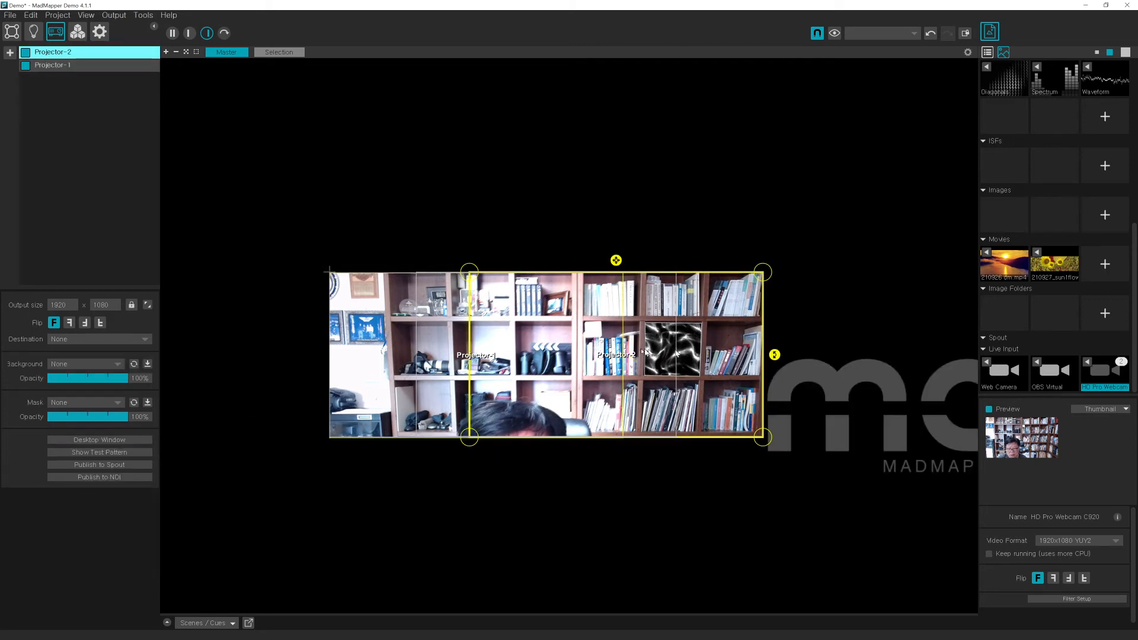
{"action": "left_click", "coordinate": [381, 347]}
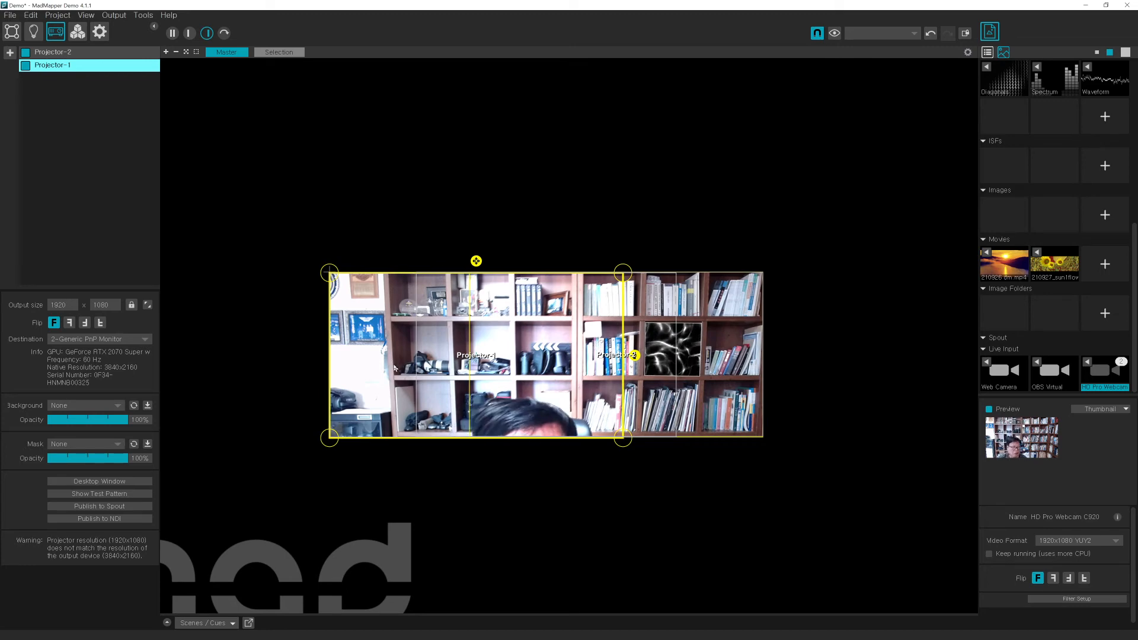
- Open the surface settings and move Quad-2 and Quad-1 down out of the projector output areas
{"action": "left_click", "coordinate": [12, 32]}
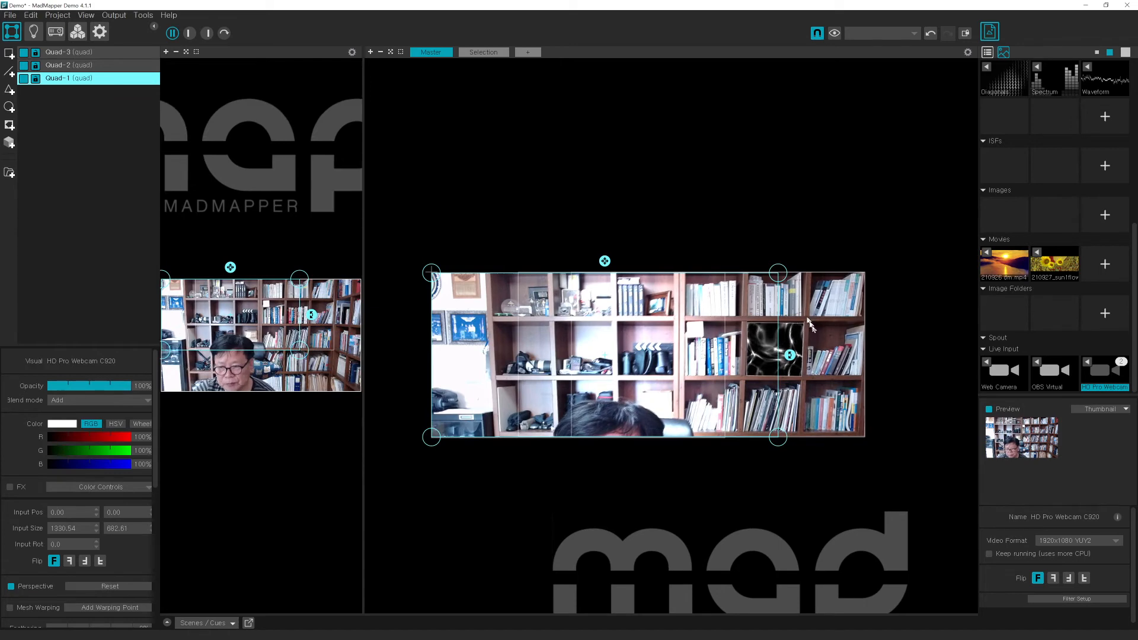
{"action": "left_click", "coordinate": [830, 340]}
{"action": "left_click", "coordinate": [779, 356]}
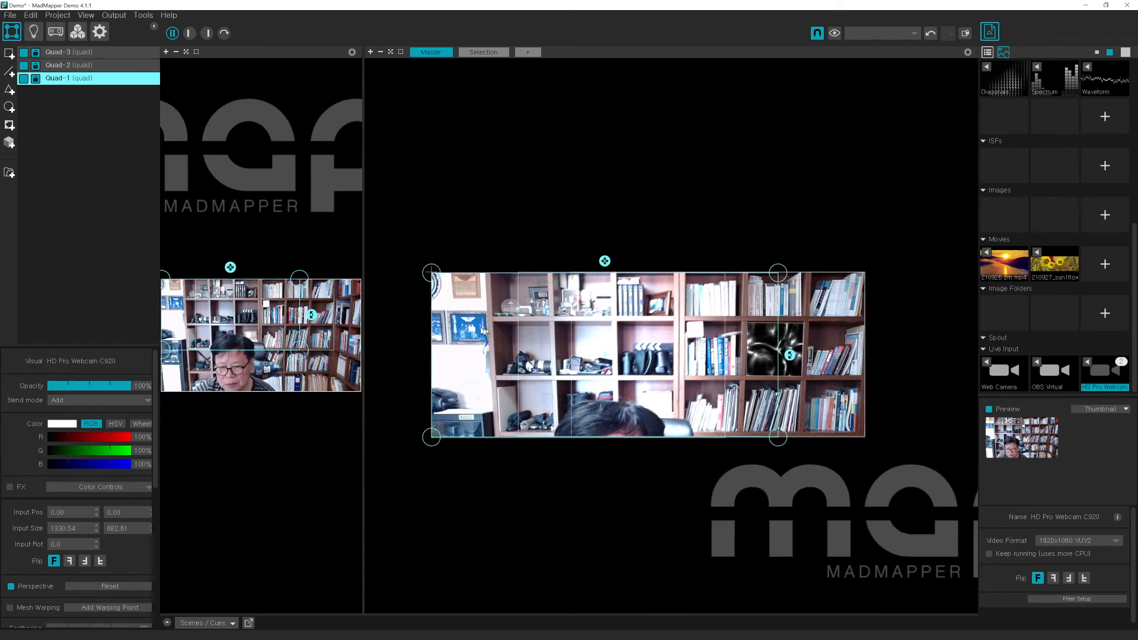
{"action": "left_click_drag", "start_coordinate": [827, 350], "coordinate": [835, 437]}
{"action": "left_click_drag", "start_coordinate": [494, 310], "coordinate": [459, 433]}
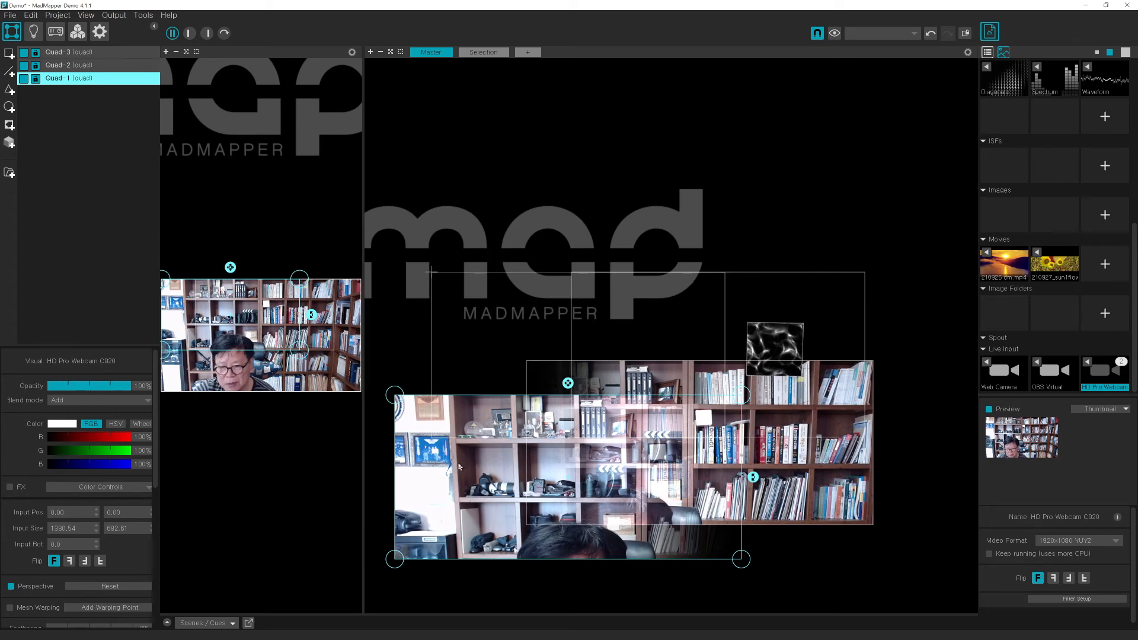
- Move Quad-1 and Quad-2 back up into the projector output areas to rejoin the wide image behind Quad-3
{"action": "left_click", "coordinate": [511, 304]}
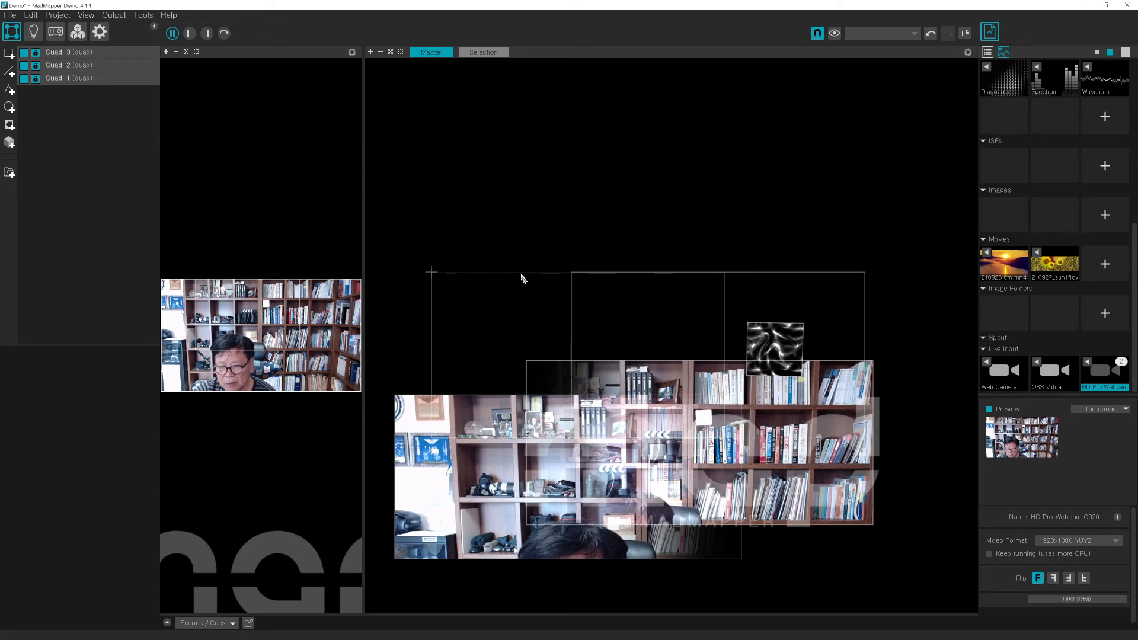
{"action": "left_click_drag", "start_coordinate": [462, 462], "coordinate": [498, 341]}
{"action": "left_click_drag", "start_coordinate": [700, 503], "coordinate": [692, 418]}
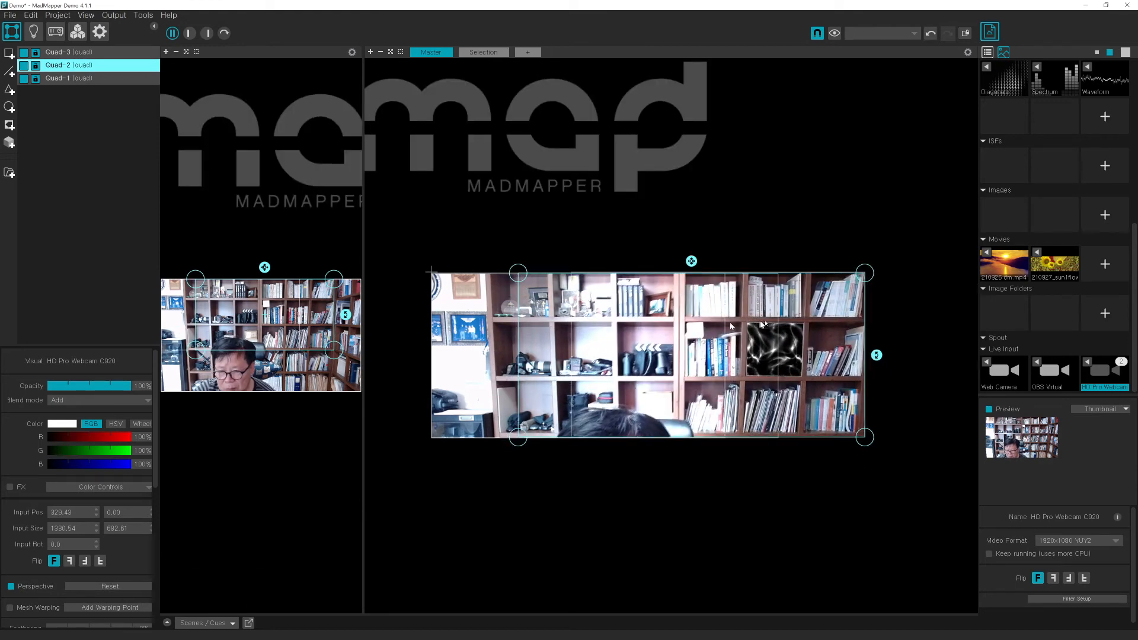
{"action": "mouse_move", "coordinate": [808, 322]}
{"action": "left_mouse_down"}
{"action": "mouse_move", "coordinate": [820, 440]}
{"action": "mouse_move", "coordinate": [808, 424]}
{"action": "mouse_move", "coordinate": [805, 326]}
{"action": "left_mouse_up"}
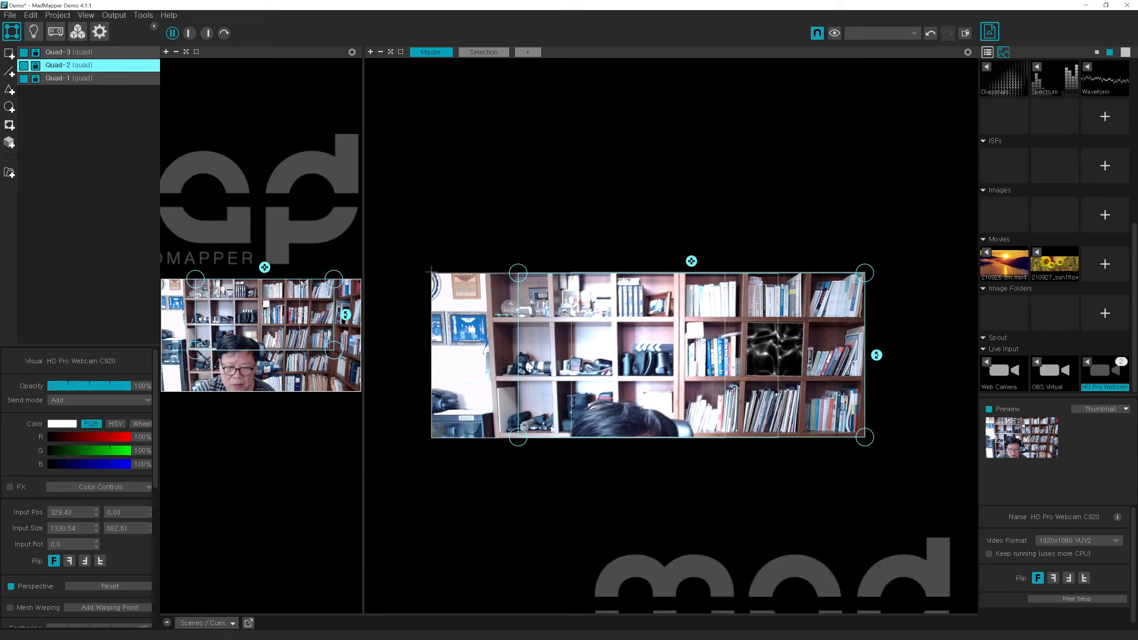
- Try to narrow Quad-2 by reducing its input width to about 1001 and moving its left output corners to about X 915
{"action": "left_click_drag", "start_coordinate": [333, 354], "coordinate": [300, 350]}
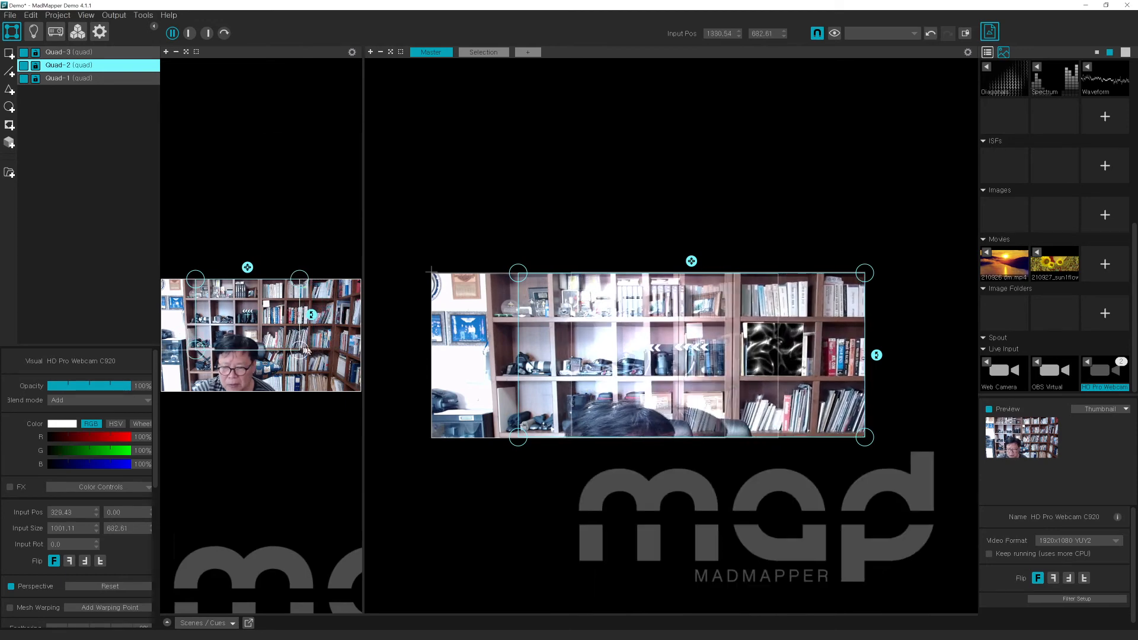
{"action": "left_click_drag", "start_coordinate": [516, 277], "coordinate": [570, 275]}
{"action": "left_click_drag", "start_coordinate": [523, 439], "coordinate": [574, 442]}
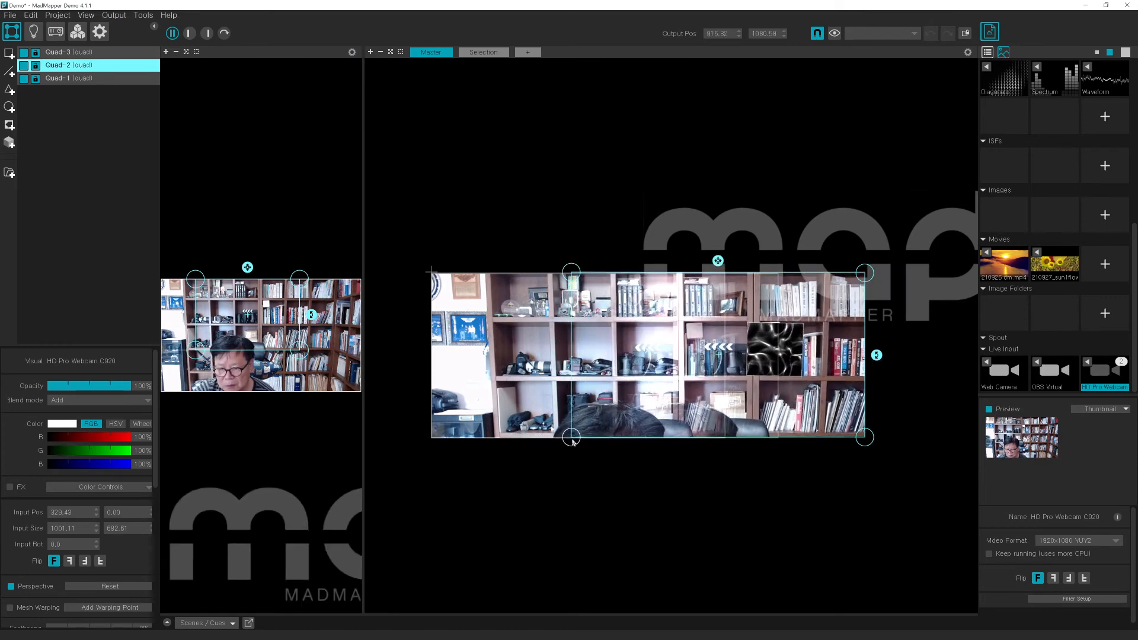
- Try to narrow Quad-1's input region to about 1120 wide and adjust its upper-right output corner, then undo the changes to both quads
{"action": "left_click", "coordinate": [330, 294]}
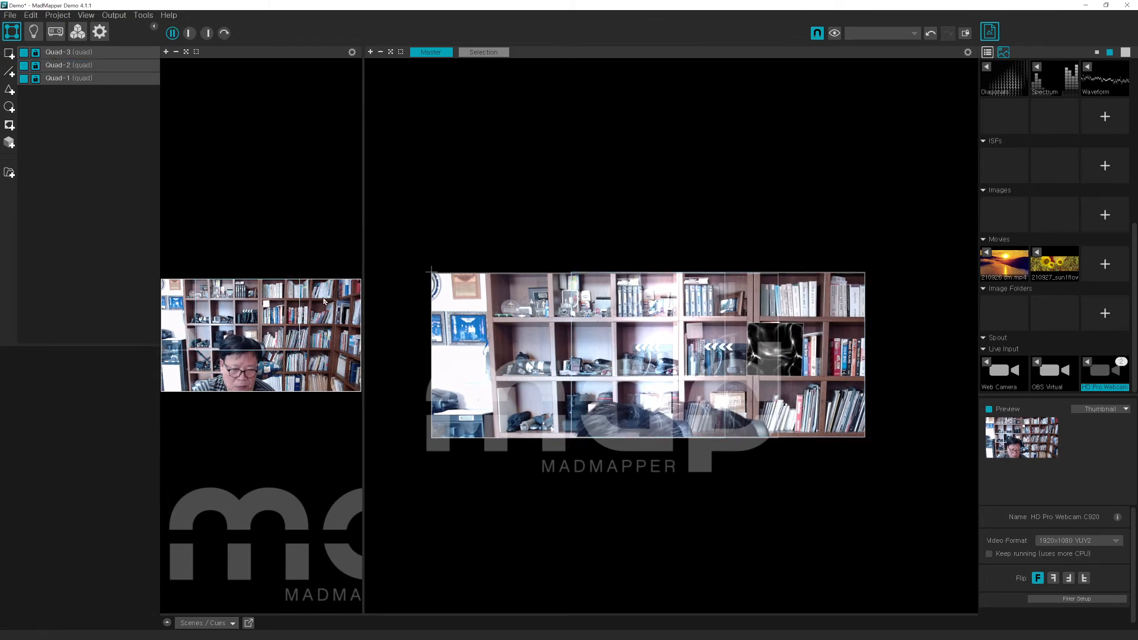
{"action": "left_click", "coordinate": [255, 305]}
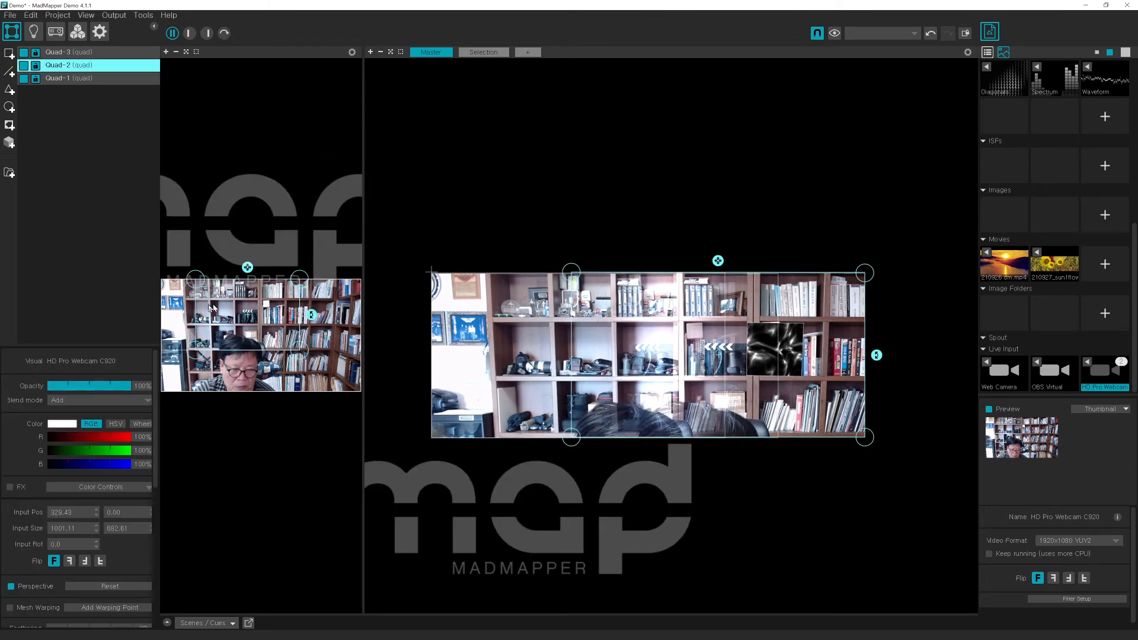
{"action": "left_click", "coordinate": [175, 306]}
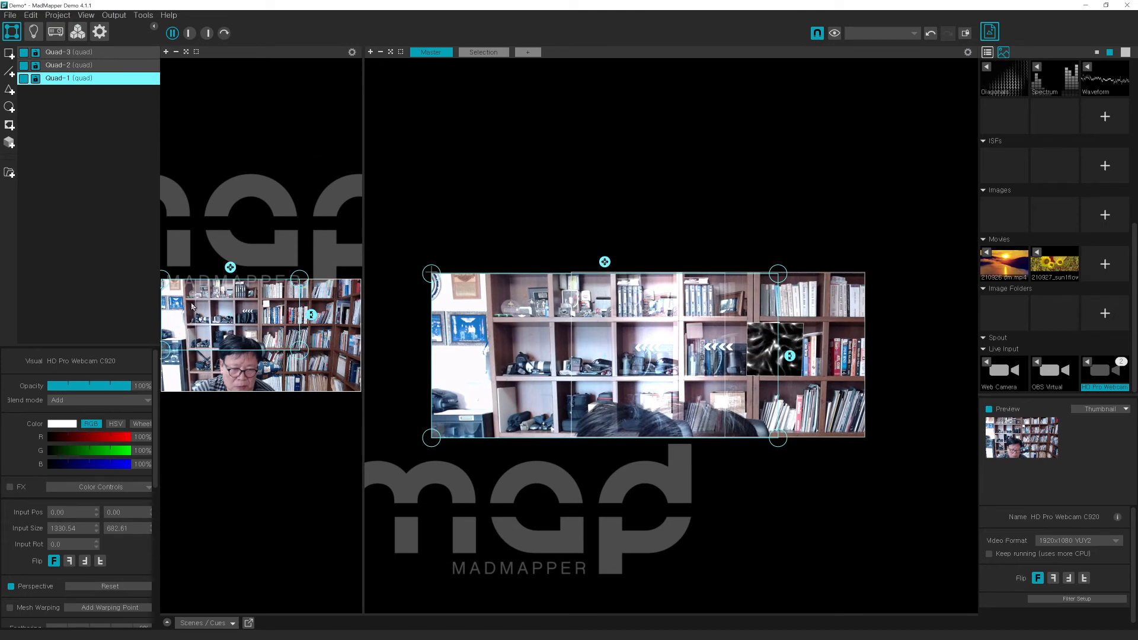
{"action": "left_click_drag", "start_coordinate": [301, 281], "coordinate": [281, 283]}
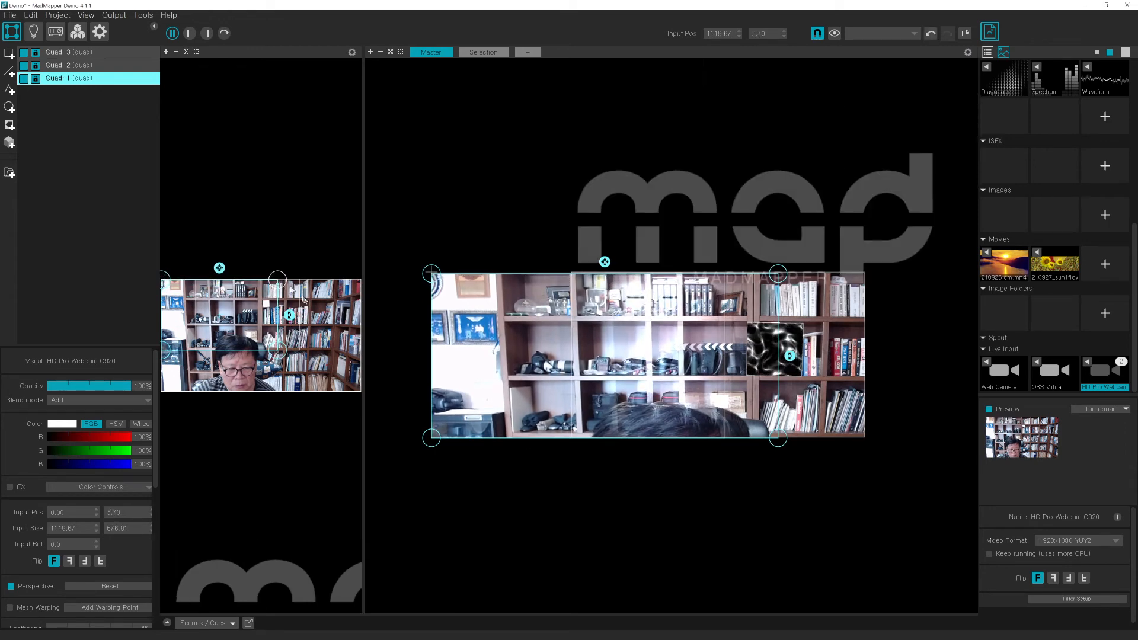
{"action": "left_click", "coordinate": [298, 295]}
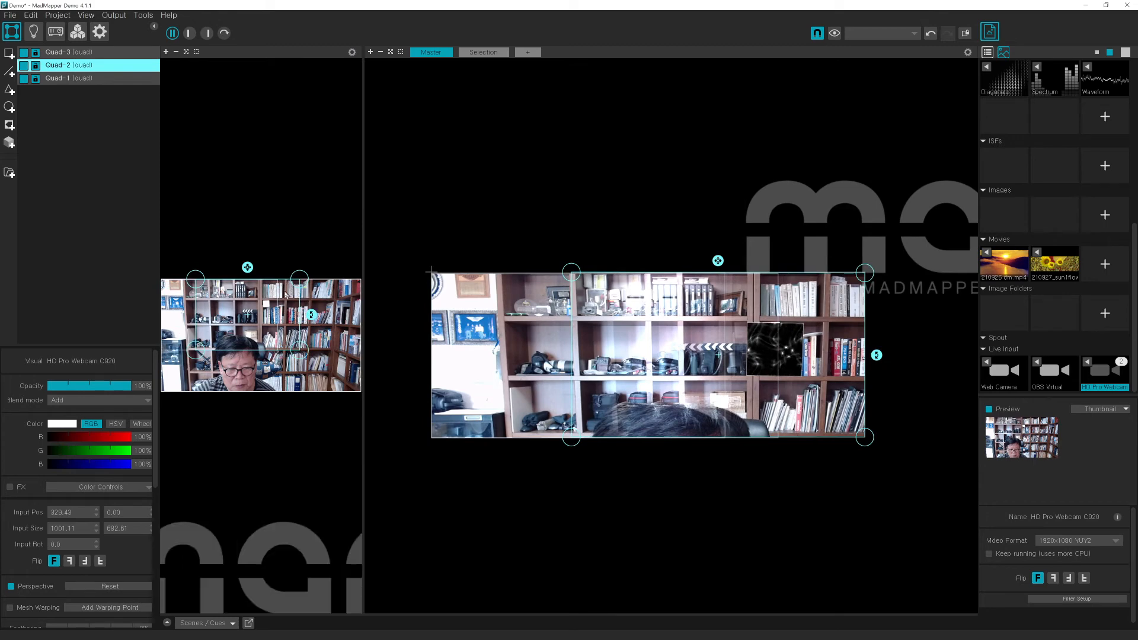
{"action": "left_click", "coordinate": [174, 304]}
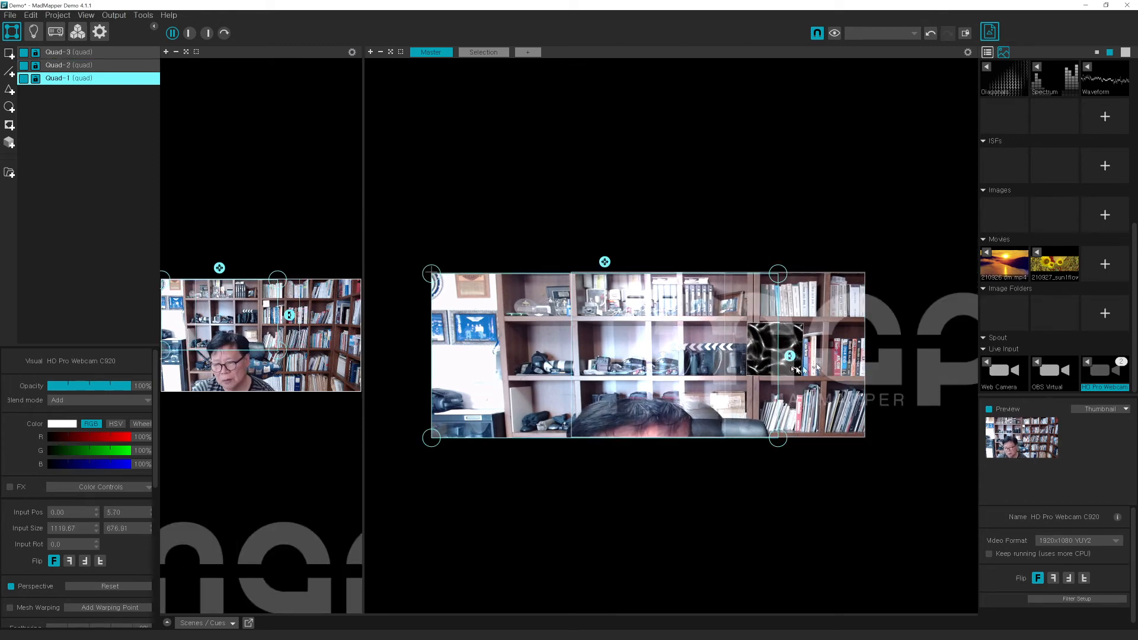
{"action": "mouse_move", "coordinate": [781, 281]}
{"action": "left_mouse_down"}
{"action": "mouse_move", "coordinate": [731, 278]}
{"action": "mouse_move", "coordinate": [834, 276]}
{"action": "mouse_move", "coordinate": [779, 286]}
{"action": "mouse_move", "coordinate": [779, 274]}
{"action": "left_mouse_up"}
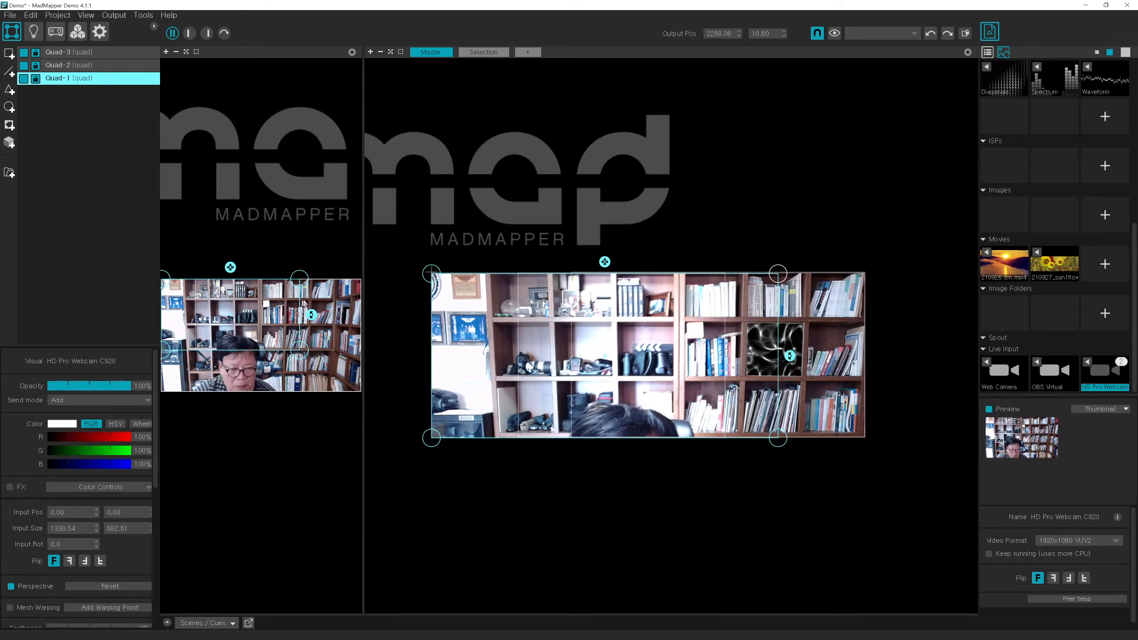
- Move Quad-1's right output corners to X 1920 at Projector-1's right edge and reduce its input width to about 1120
{"action": "left_click", "coordinate": [321, 301]}
{"action": "left_click", "coordinate": [173, 306]}
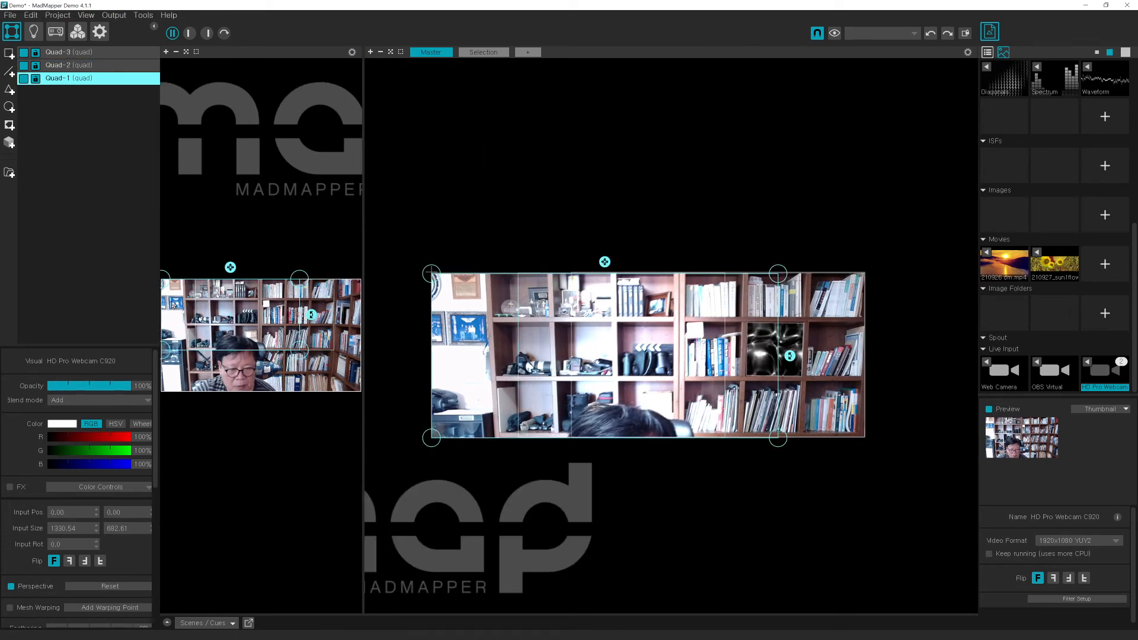
{"action": "left_click", "coordinate": [320, 300]}
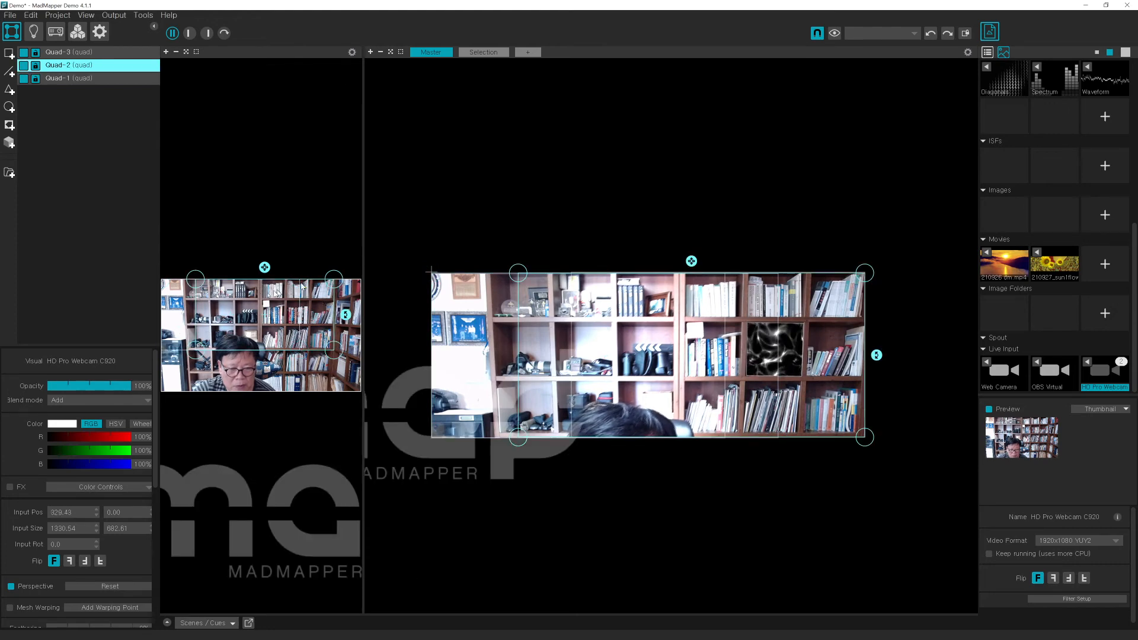
{"action": "left_click", "coordinate": [168, 321]}
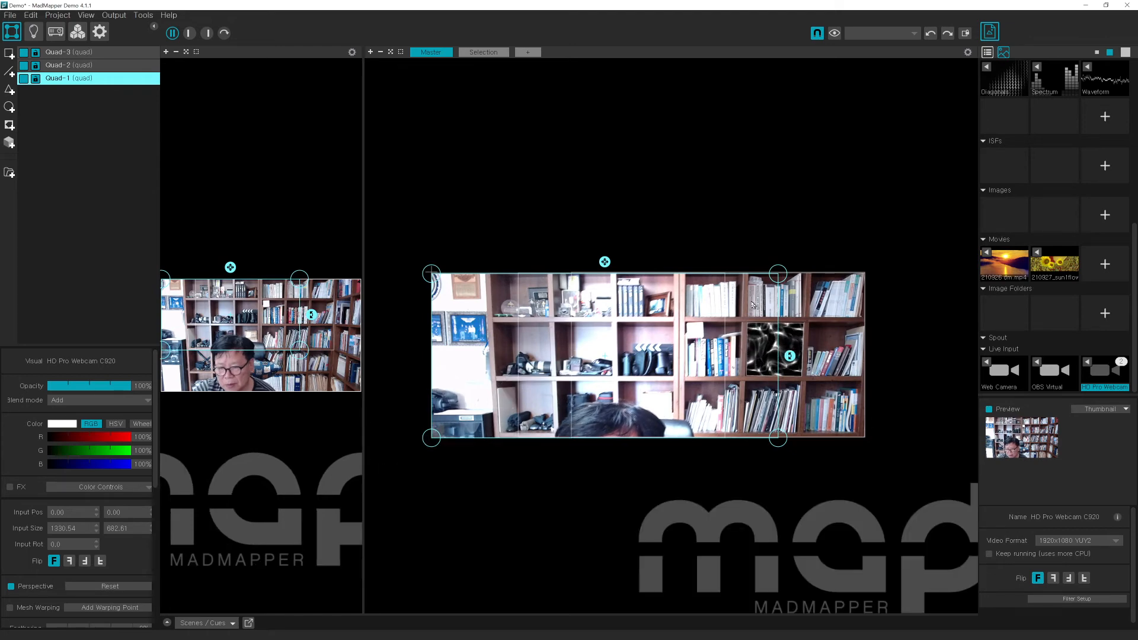
{"action": "left_click", "coordinate": [522, 316]}
{"action": "left_click", "coordinate": [457, 323]}
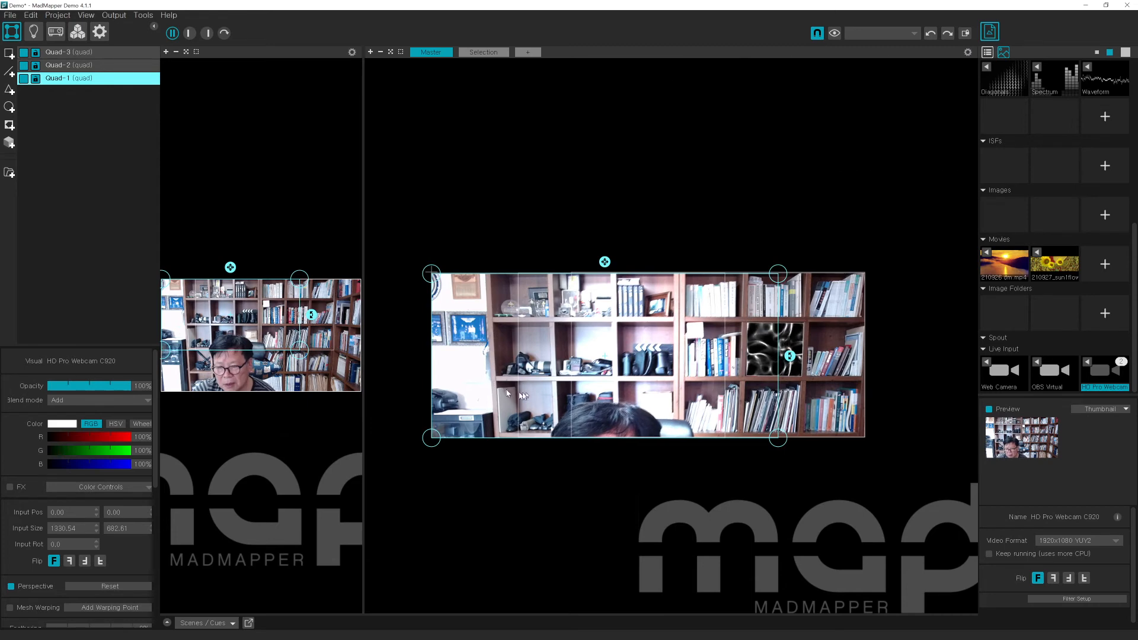
{"action": "left_click_drag", "start_coordinate": [780, 279], "coordinate": [725, 280]}
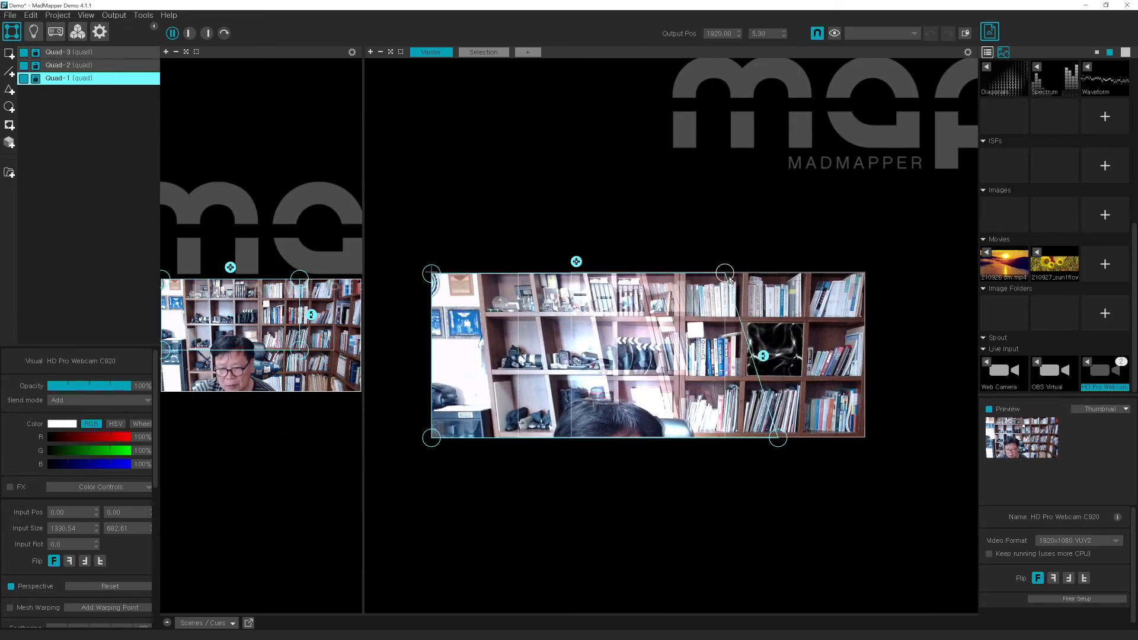
{"action": "left_click_drag", "start_coordinate": [779, 438], "coordinate": [727, 440]}
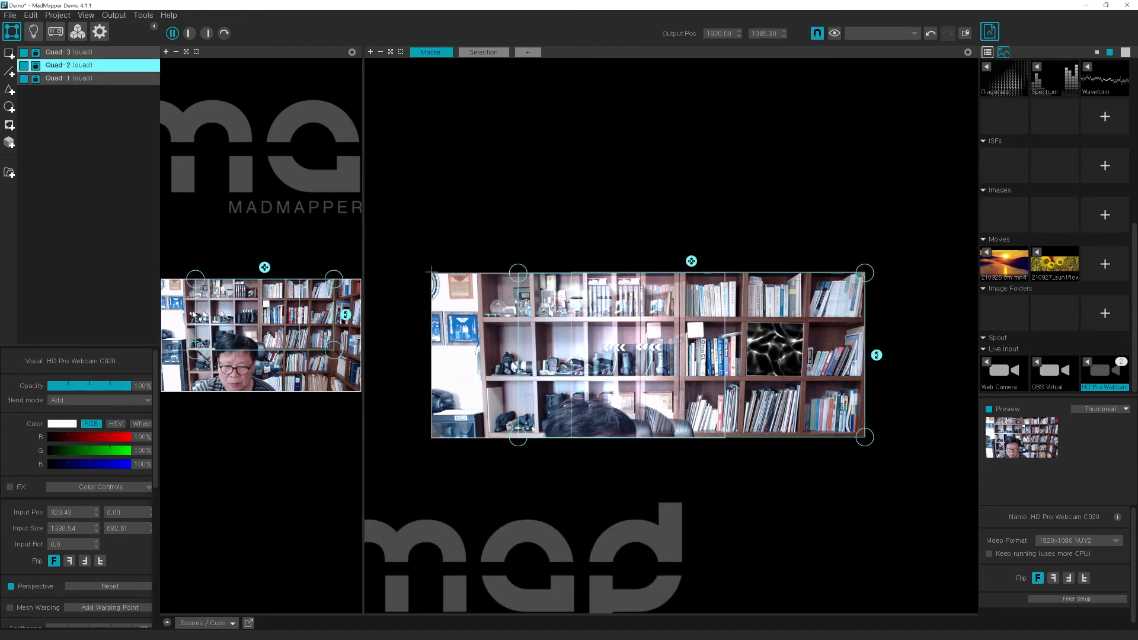
{"action": "left_click_drag", "start_coordinate": [300, 283], "coordinate": [278, 282]}
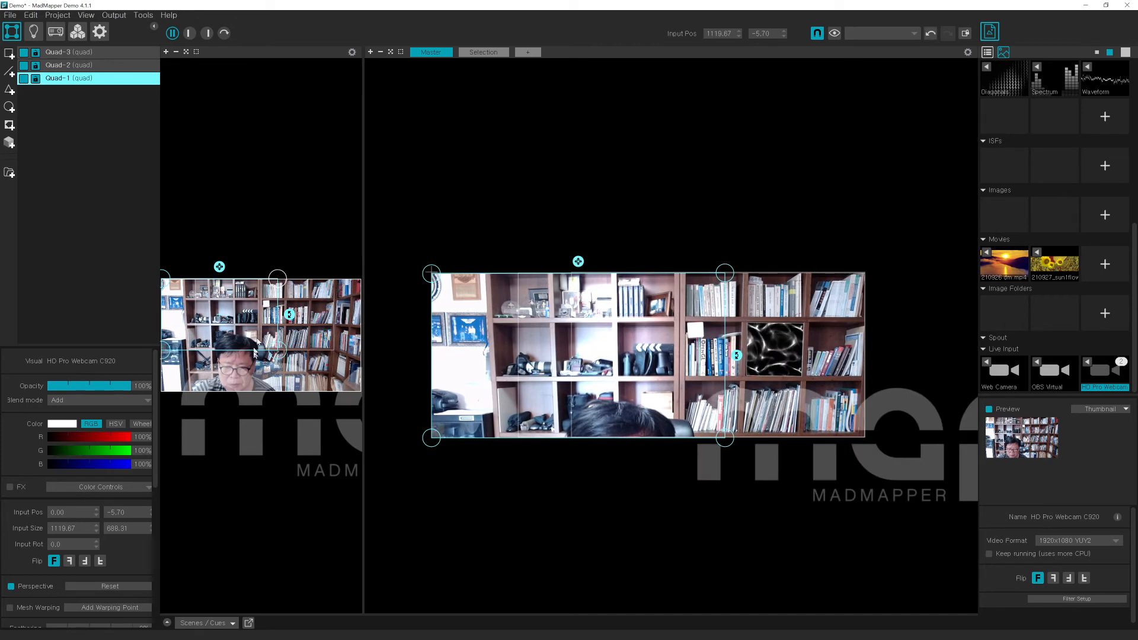
- Compare the input regions and output placement of Quad-3, Quad-2 and Quad-1, finishing with nothing selected
{"action": "left_click", "coordinate": [774, 351]}
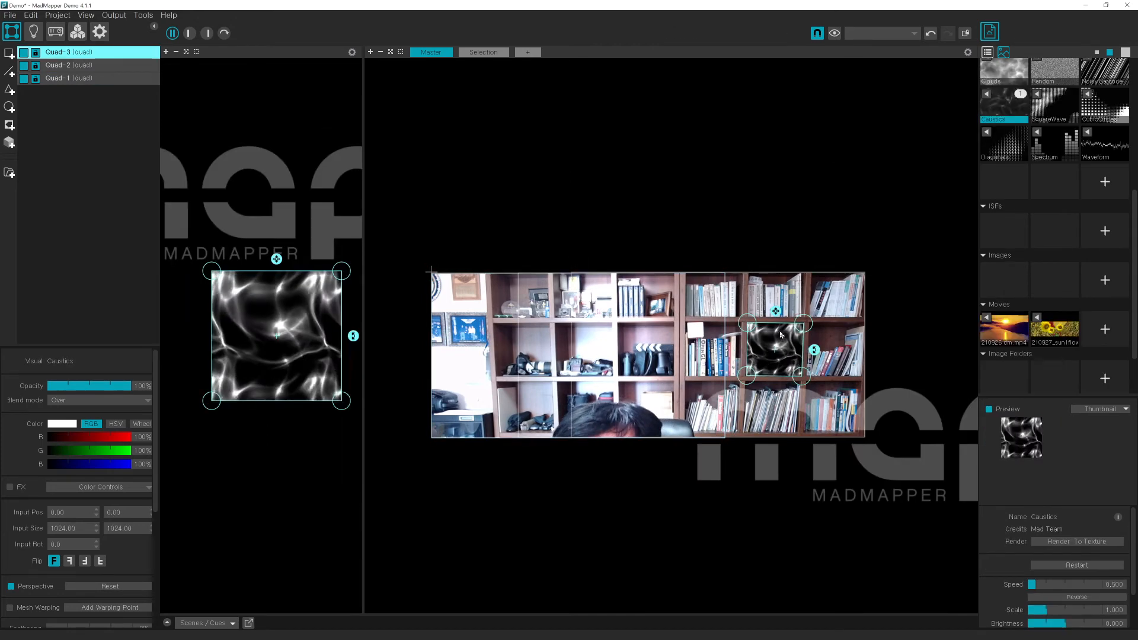
{"action": "left_click", "coordinate": [525, 366]}
{"action": "left_click", "coordinate": [825, 360]}
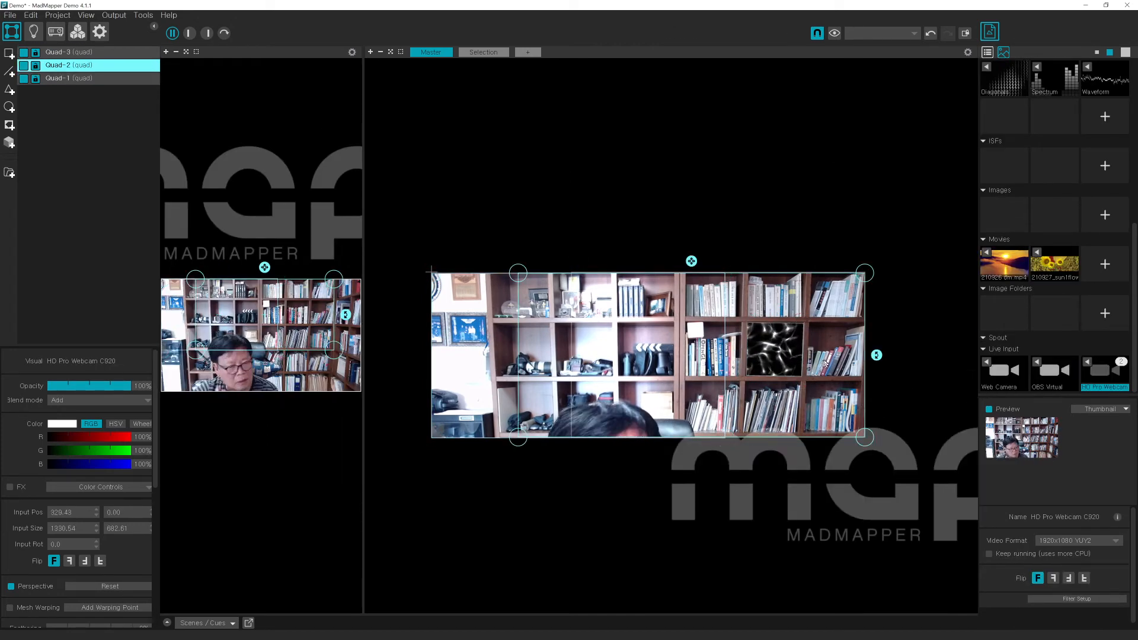
{"action": "left_click", "coordinate": [175, 315]}
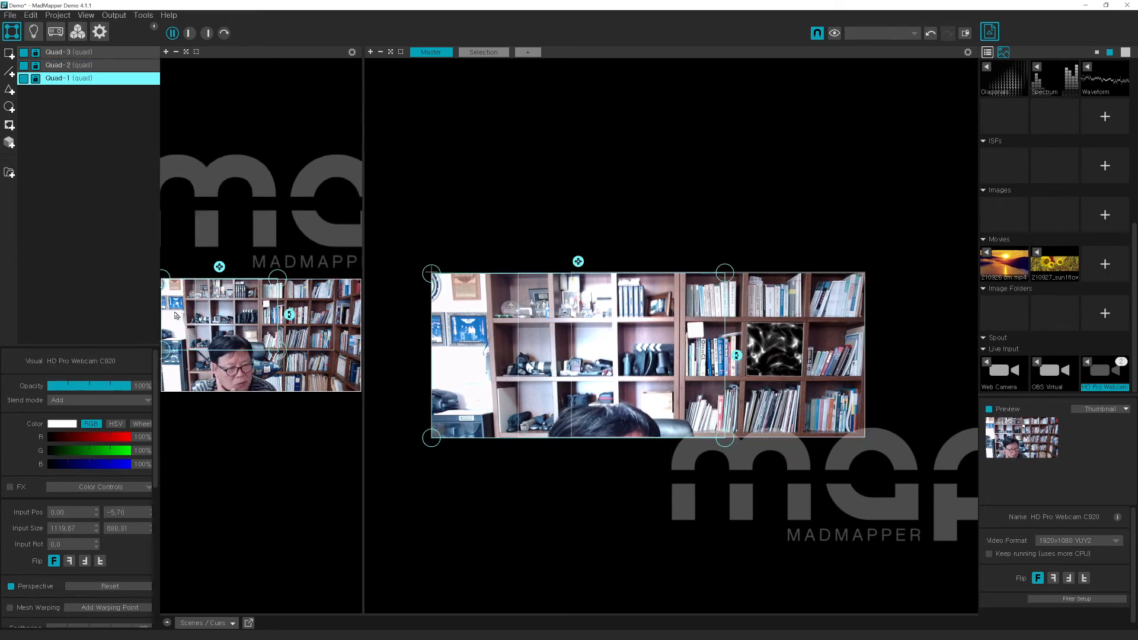
{"action": "left_click", "coordinate": [322, 313]}
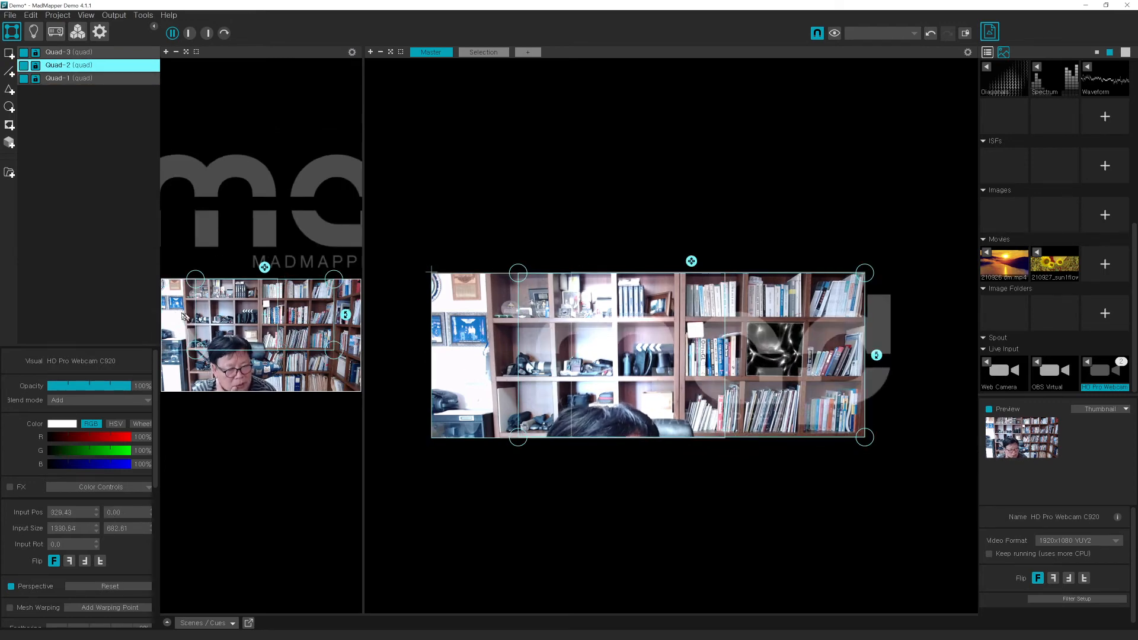
{"action": "left_click", "coordinate": [172, 316]}
{"action": "left_click", "coordinate": [307, 309]}
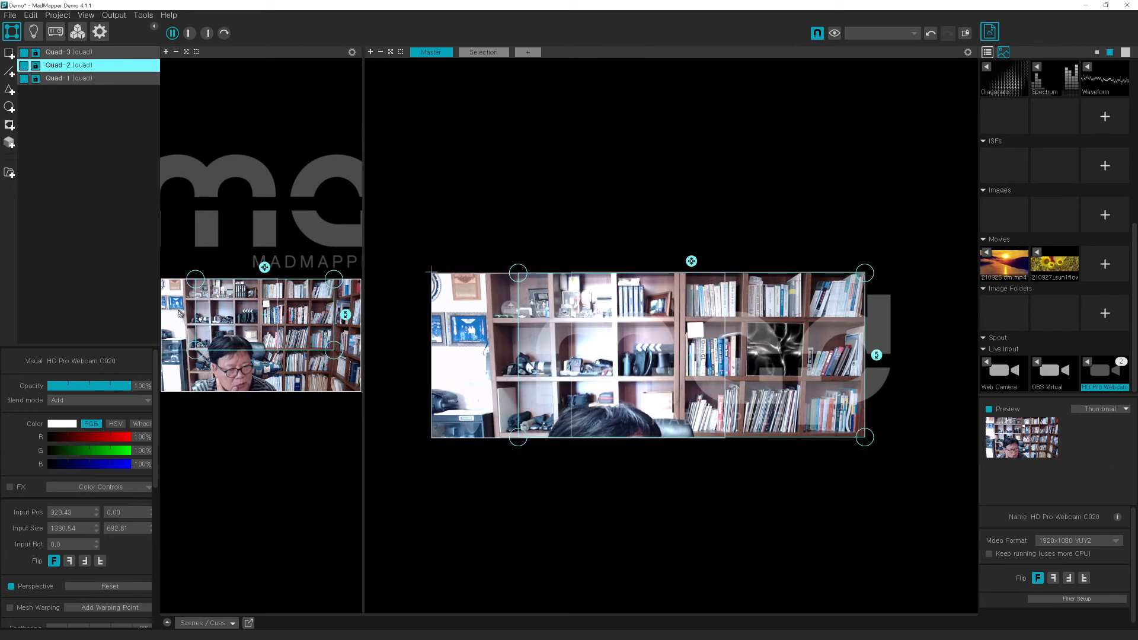
{"action": "left_click", "coordinate": [256, 429]}
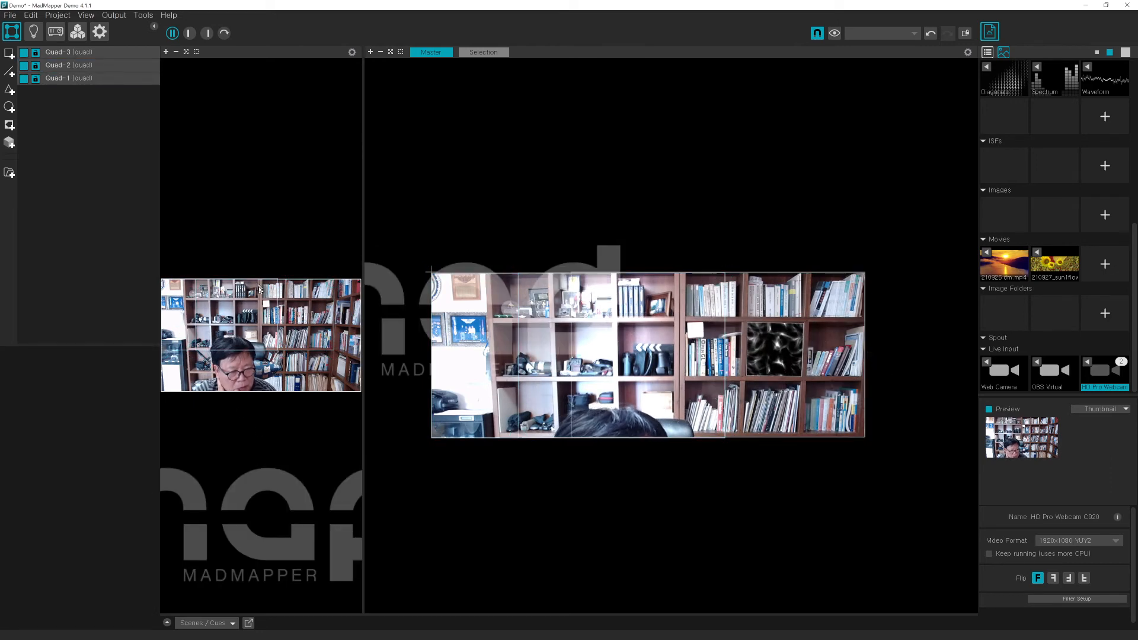
- Widen the input view and examine at close range how the Quad-1 and Quad-2 input regions overlap on the webcam image
{"action": "left_click_drag", "start_coordinate": [363, 243], "coordinate": [449, 245]}
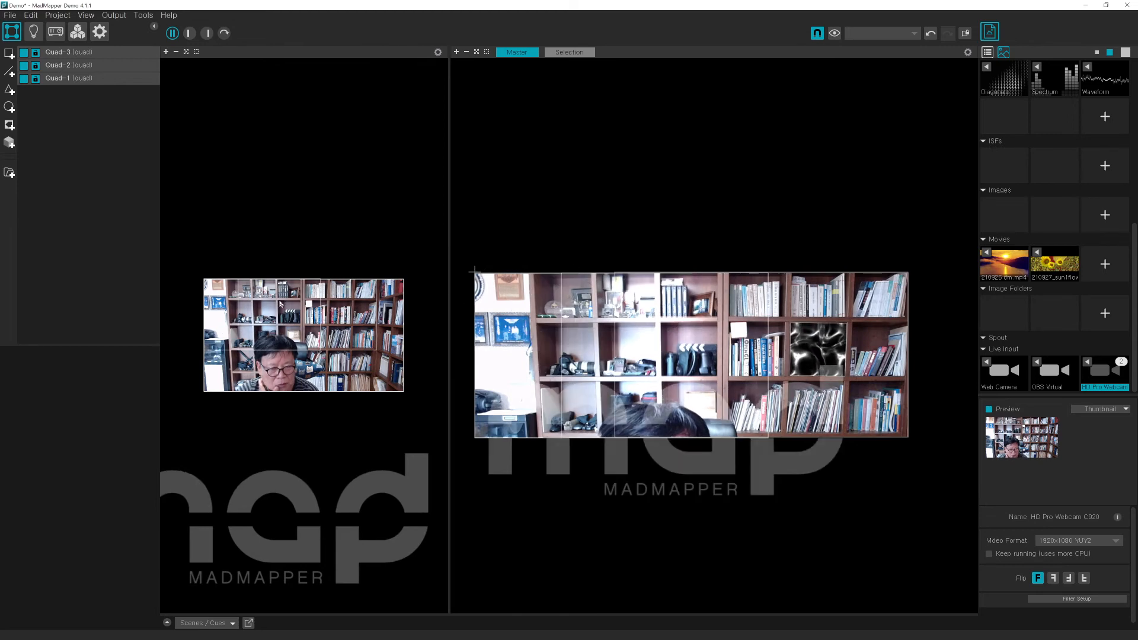
{"action": "left_click_drag", "start_coordinate": [323, 234], "coordinate": [333, 397]}
{"action": "scroll", "coordinate": [336, 444], "scroll_direction": "down", "scroll_amount": 1}
{"action": "scroll", "coordinate": [335, 444], "scroll_direction": "up", "scroll_amount": 5}
{"action": "scroll", "coordinate": [344, 456], "scroll_direction": "up", "scroll_amount": 1}
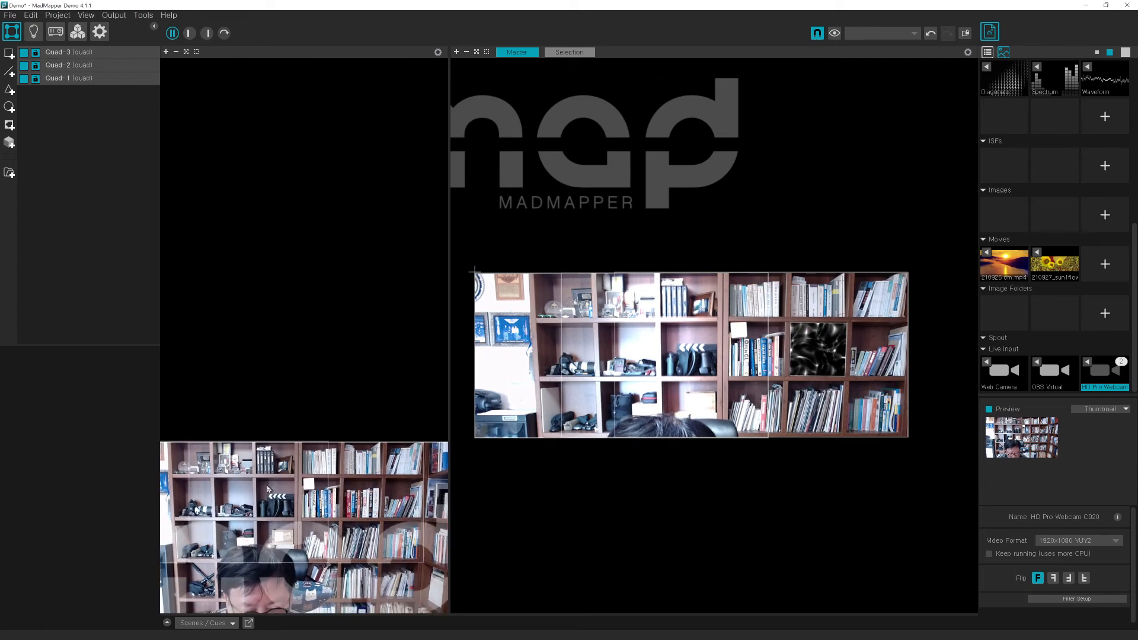
{"action": "left_click", "coordinate": [189, 453]}
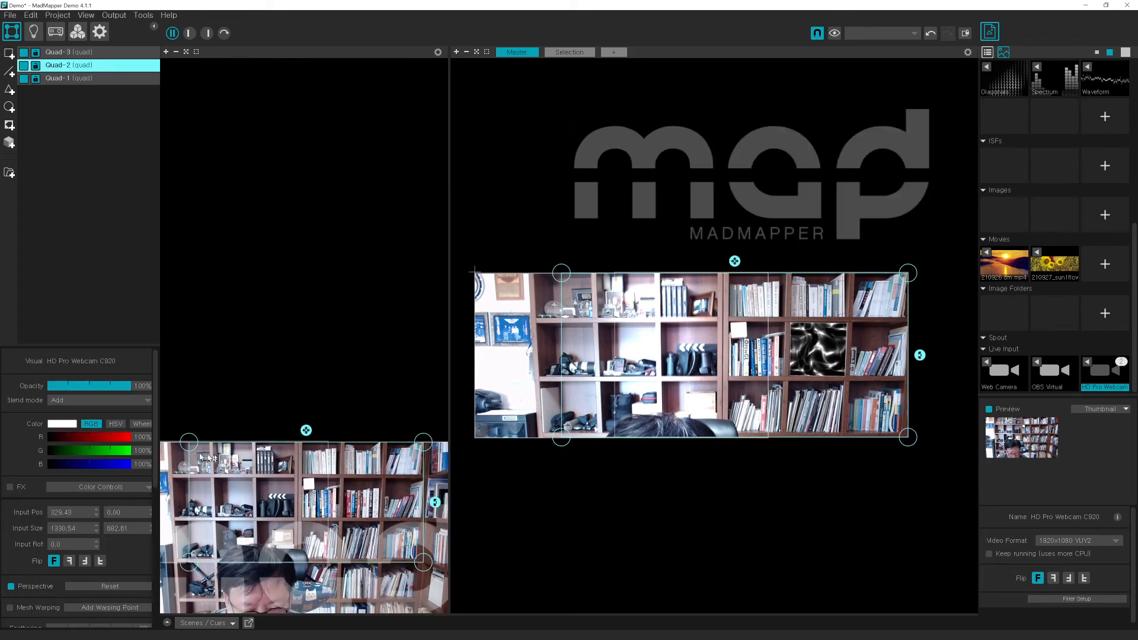
{"action": "left_click", "coordinate": [314, 452]}
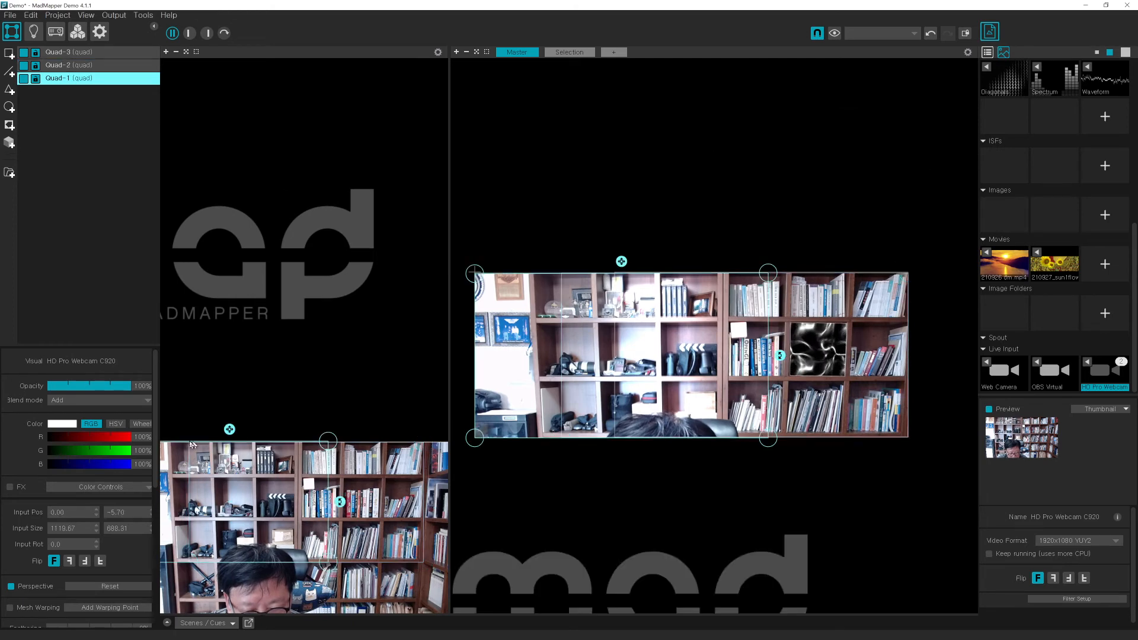
{"action": "left_click", "coordinate": [812, 328]}
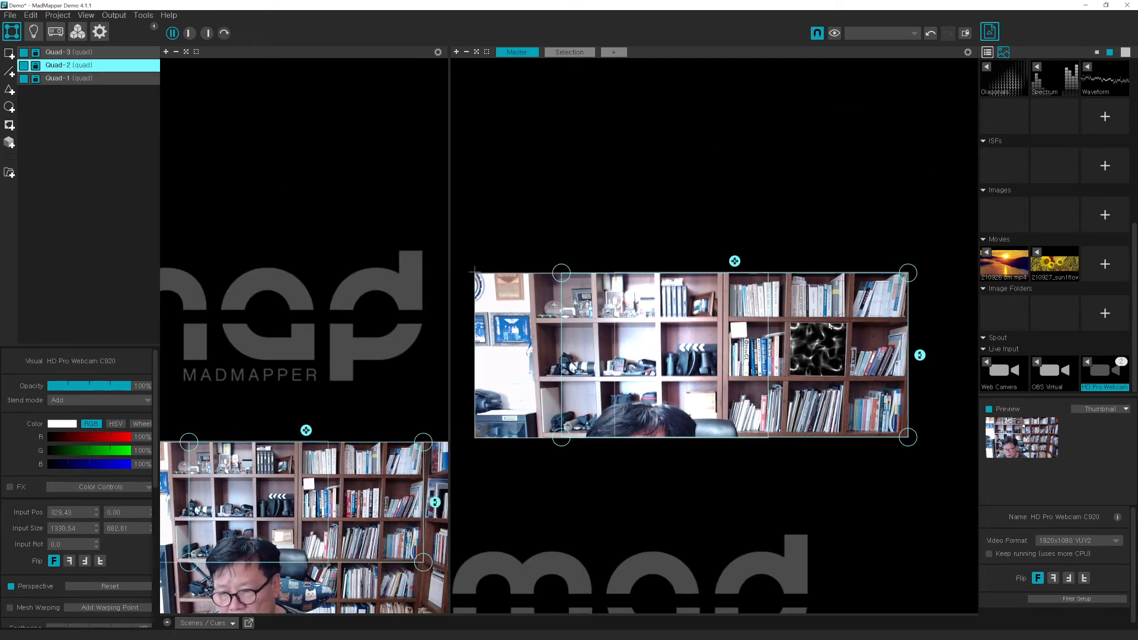
{"action": "scroll", "coordinate": [330, 462], "scroll_direction": "down", "scroll_amount": 4}
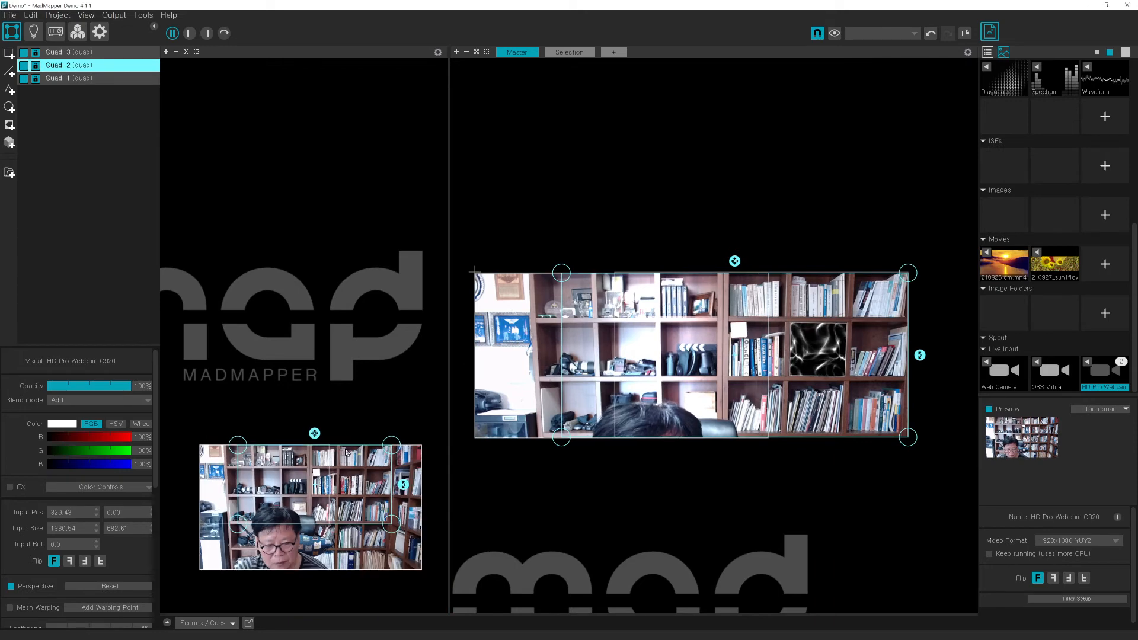
{"action": "left_click_drag", "start_coordinate": [354, 415], "coordinate": [363, 258]}
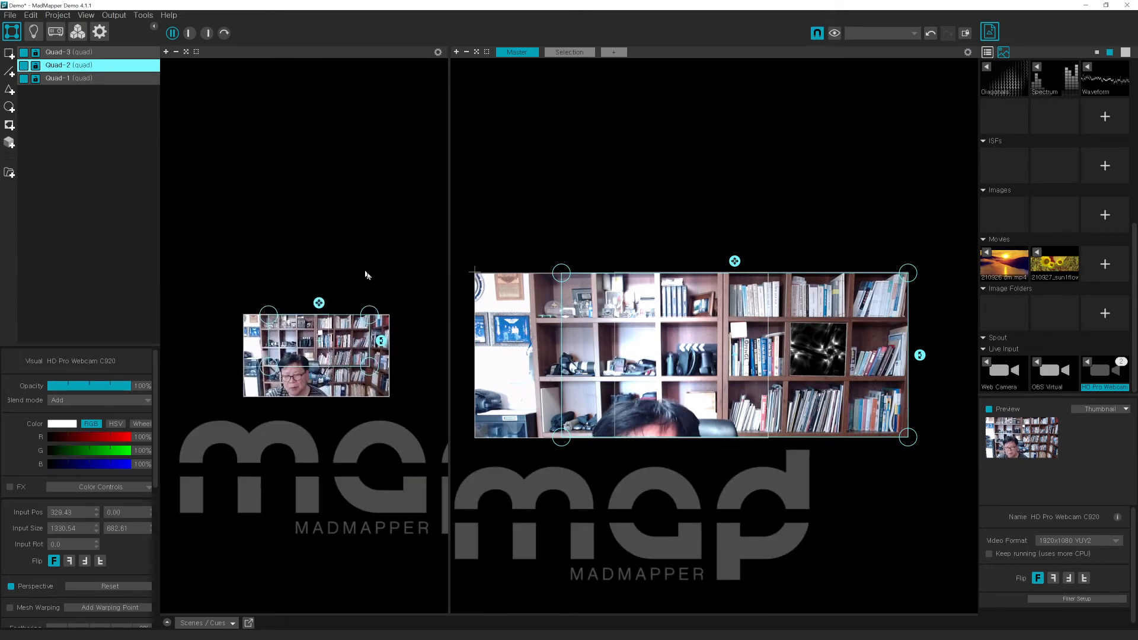
{"action": "left_click", "coordinate": [504, 347]}
{"action": "left_click", "coordinate": [879, 346]}
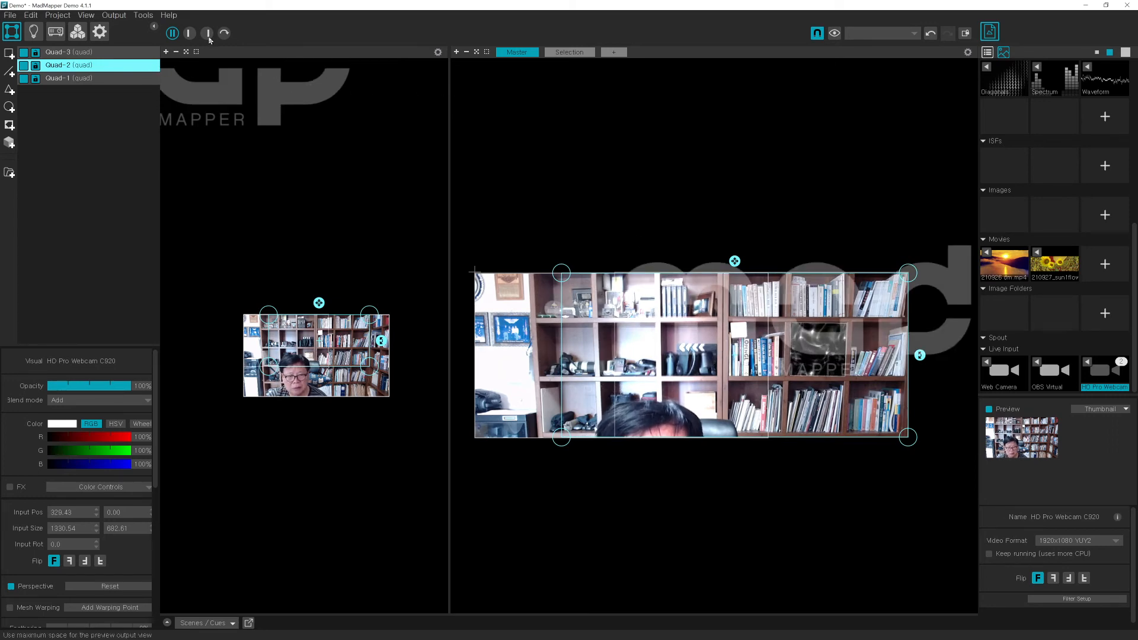
- Maximize the output preview, open the projector settings and compare the areas covered by Projector-1 and Projector-2
{"action": "left_click", "coordinate": [55, 32]}
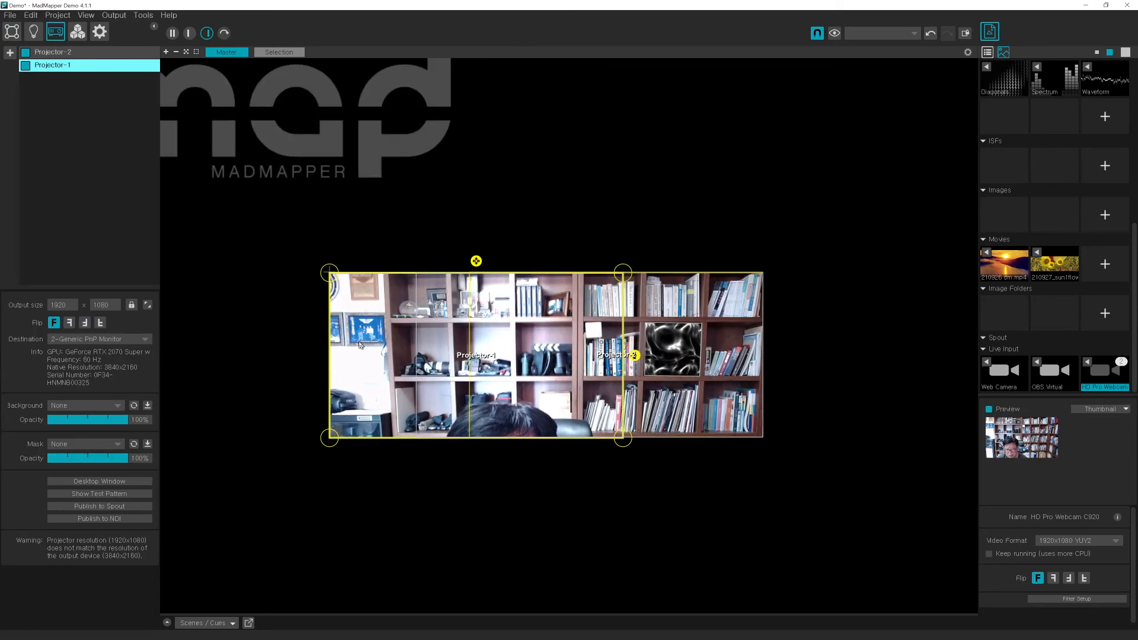
{"action": "left_click", "coordinate": [676, 338]}
{"action": "left_click", "coordinate": [359, 300]}
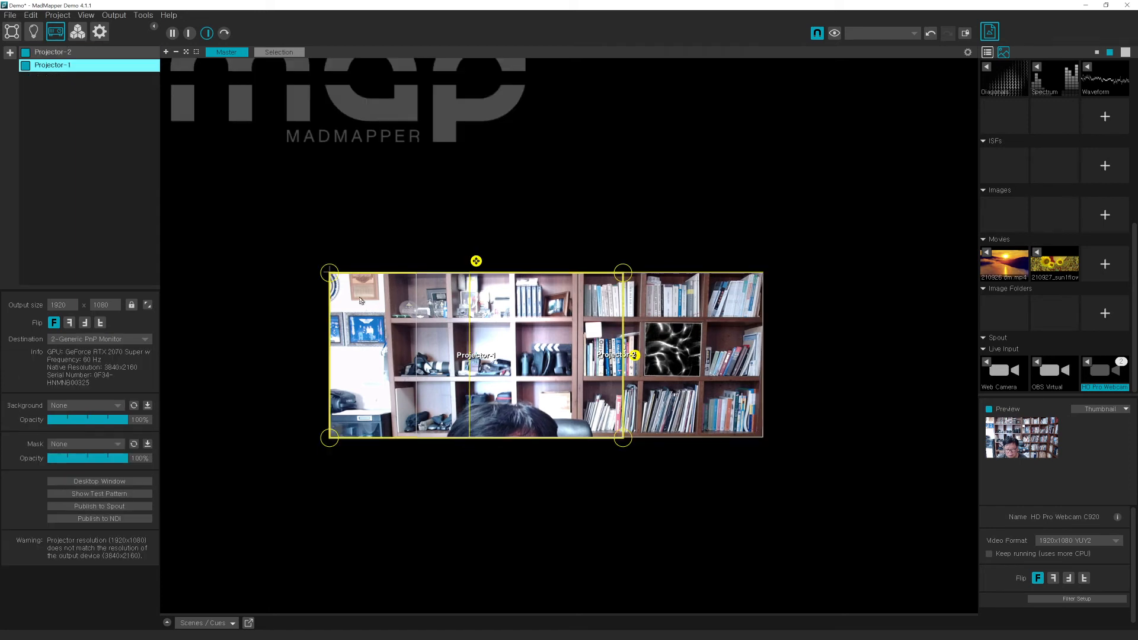
{"action": "left_click", "coordinate": [691, 316]}
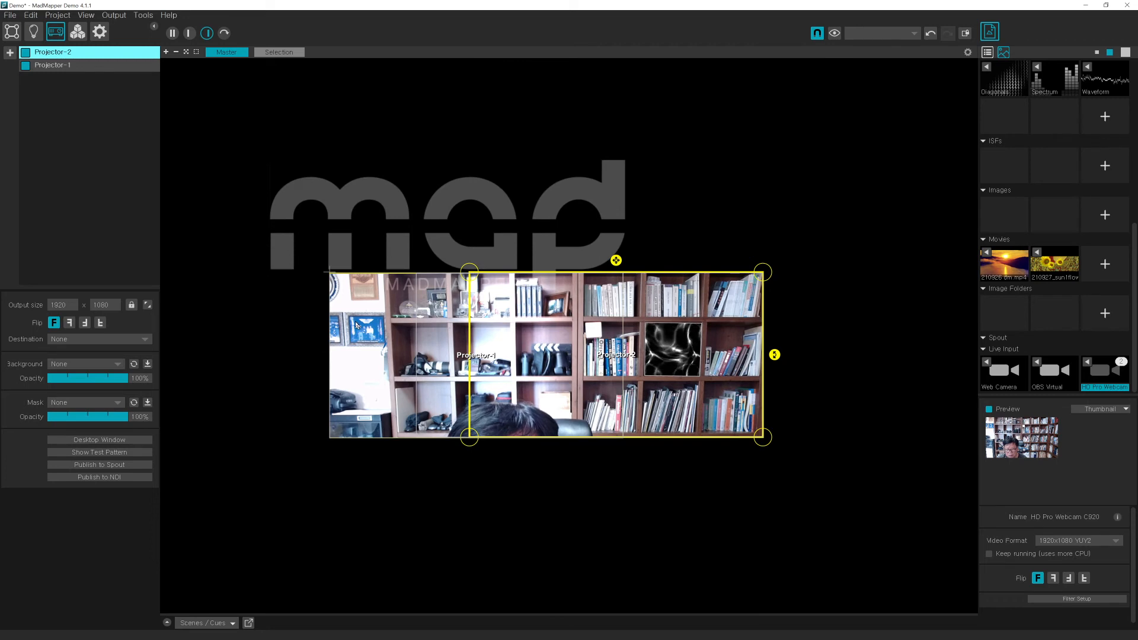
{"action": "left_click", "coordinate": [356, 324]}
{"action": "left_click", "coordinate": [683, 313]}
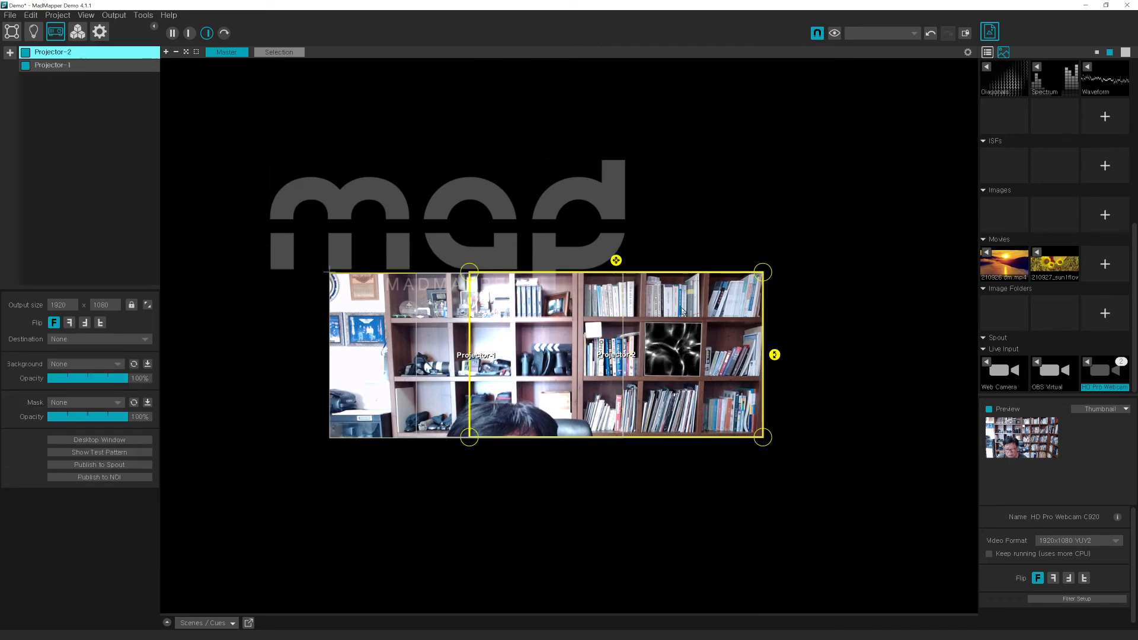
{"action": "left_click", "coordinate": [342, 315]}
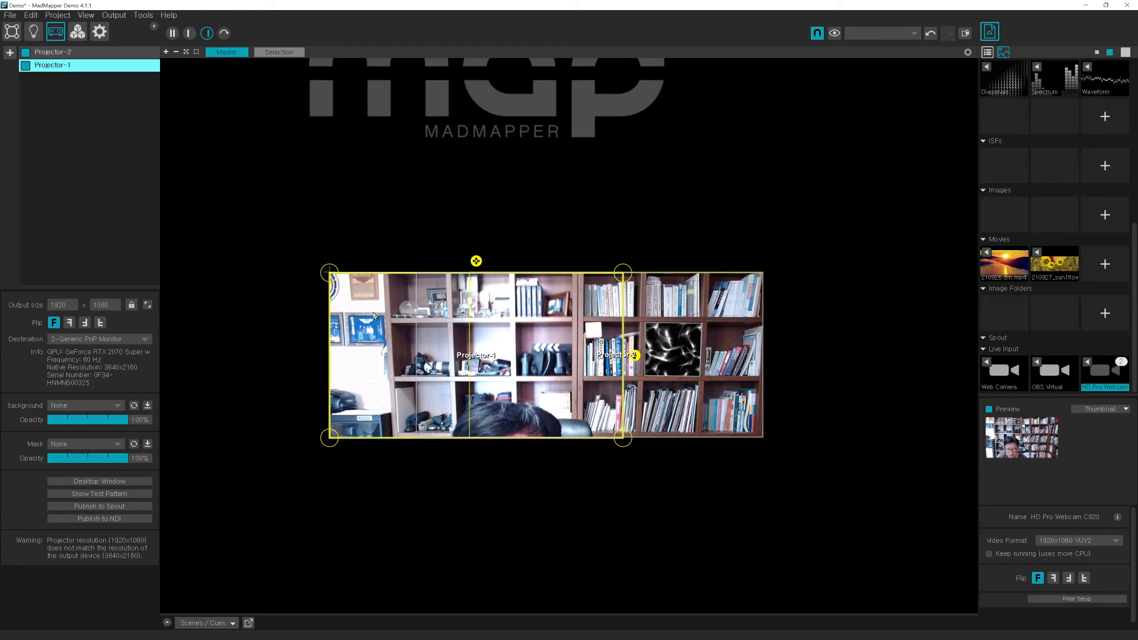
- Move both projector areas away from the blended webcam image, and return Projector-1 over its left part and Projector-2 over its right part
{"action": "left_click_drag", "start_coordinate": [607, 286], "coordinate": [748, 409]}
{"action": "left_click_drag", "start_coordinate": [674, 328], "coordinate": [813, 212]}
{"action": "left_click_drag", "start_coordinate": [541, 483], "coordinate": [682, 443]}
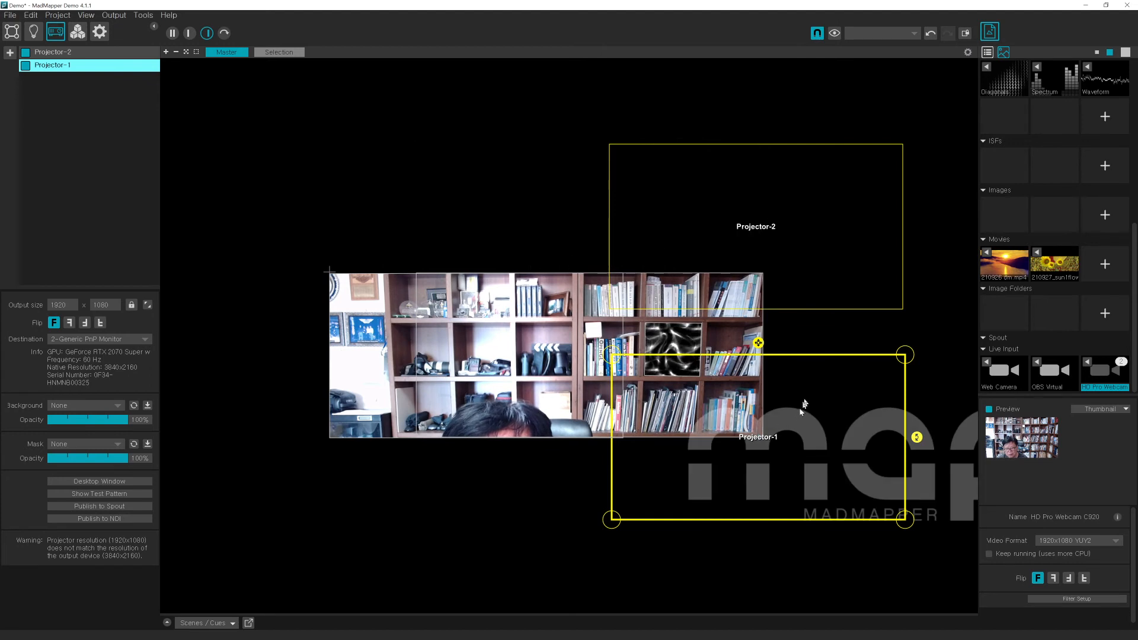
{"action": "left_click_drag", "start_coordinate": [812, 389], "coordinate": [529, 311]}
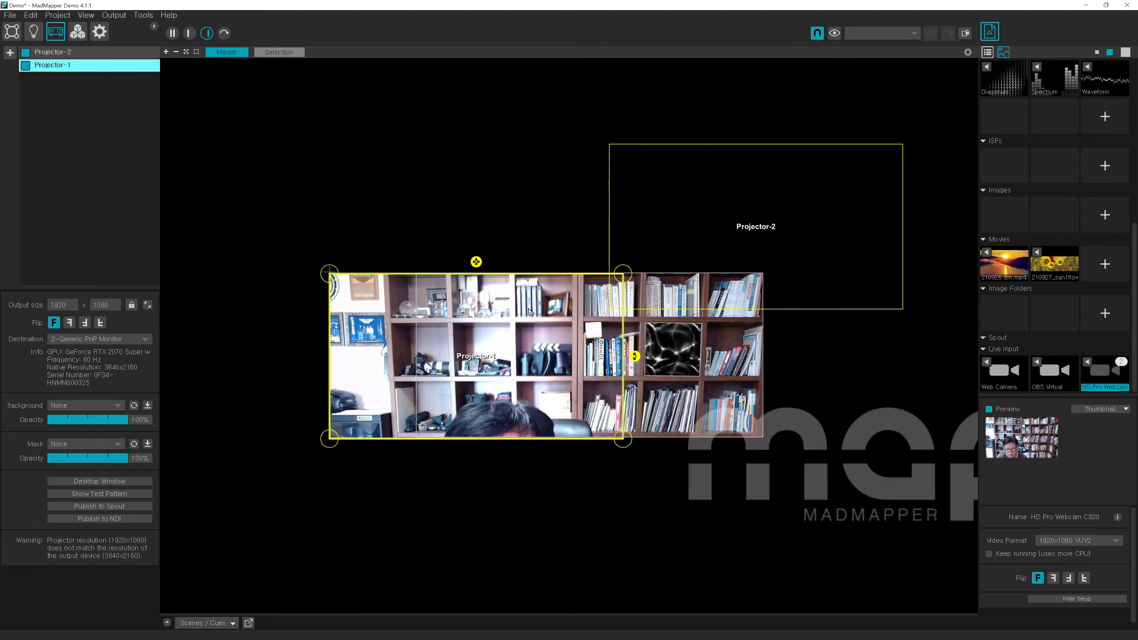
{"action": "left_click_drag", "start_coordinate": [795, 246], "coordinate": [652, 375]}
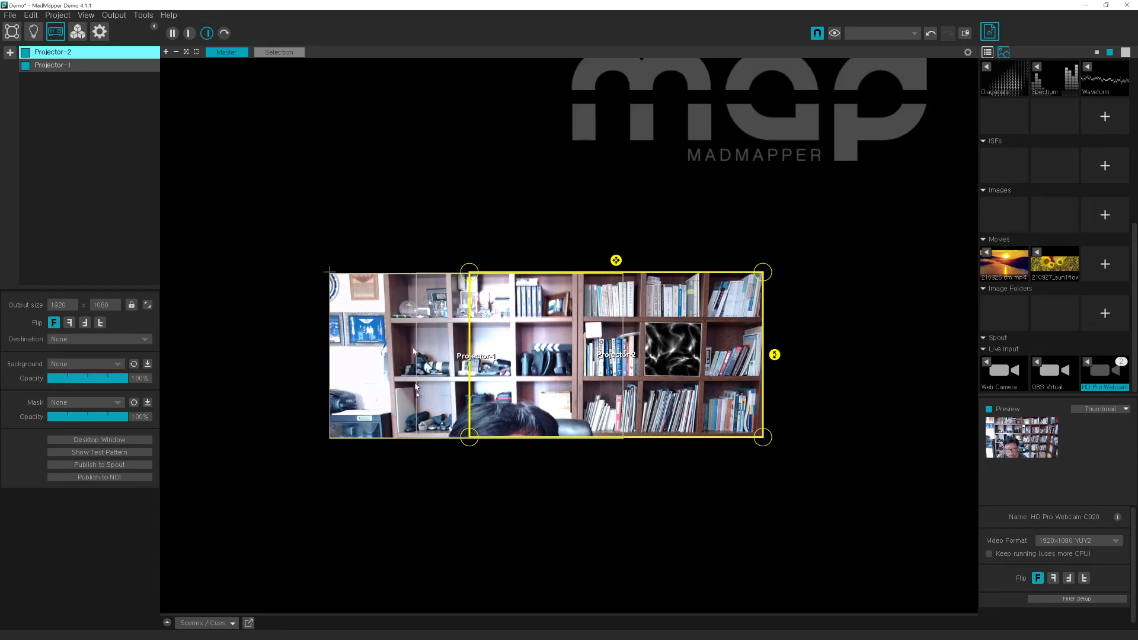
- Extend Projector-2's left edge to Quad-2's left edge, about 2268 by 1075, and align Projector-1's upper right corner at X 1920
{"action": "left_click_drag", "start_coordinate": [472, 276], "coordinate": [419, 277]}
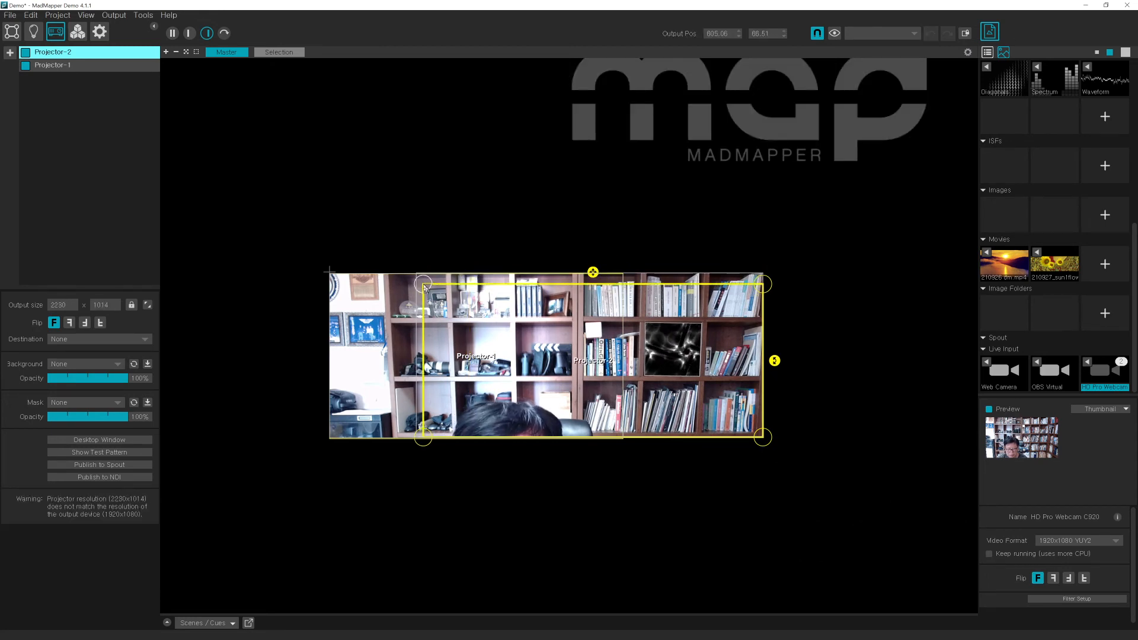
{"action": "left_click", "coordinate": [456, 318]}
{"action": "mouse_move", "coordinate": [629, 276]}
{"action": "left_mouse_down"}
{"action": "mouse_move", "coordinate": [656, 274]}
{"action": "mouse_move", "coordinate": [627, 274]}
{"action": "left_mouse_up"}
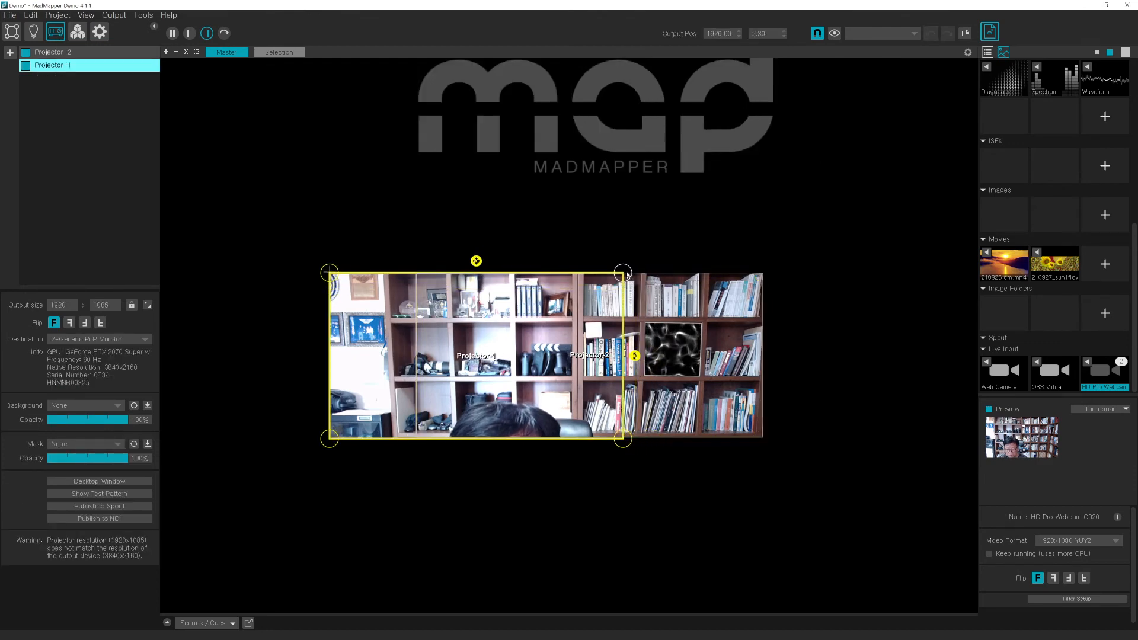
{"action": "left_click", "coordinate": [421, 356]}
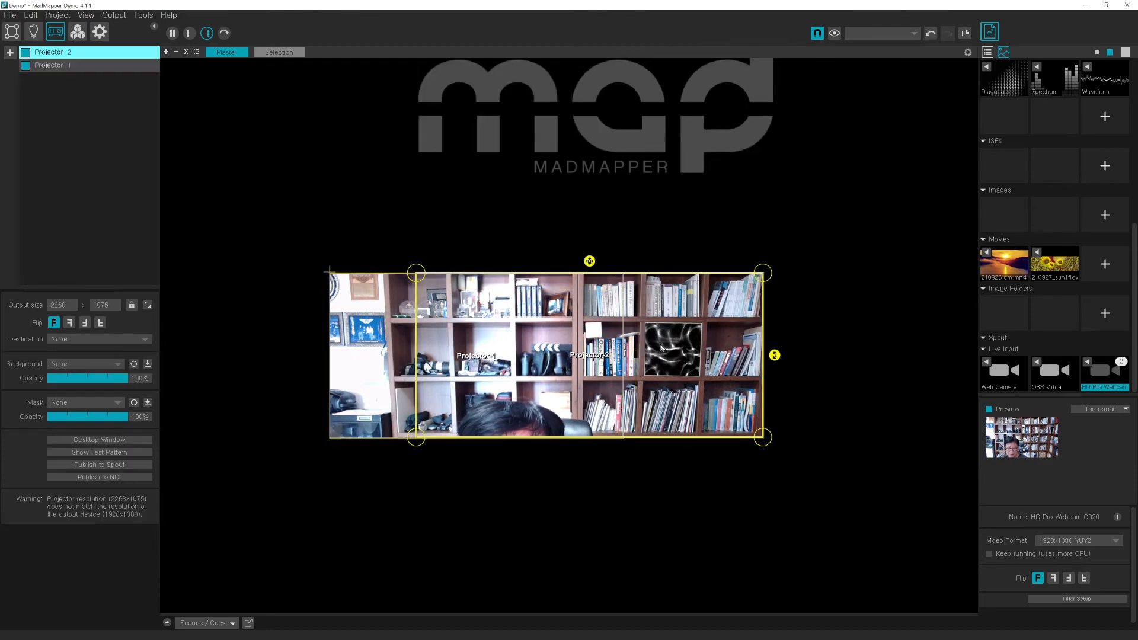
- Compare the areas covered by Projector-1 and the widened Projector-2, focusing on where they overlap
{"action": "left_click", "coordinate": [384, 363]}
{"action": "left_click", "coordinate": [430, 368]}
{"action": "left_click", "coordinate": [360, 358]}
{"action": "left_click", "coordinate": [692, 347]}
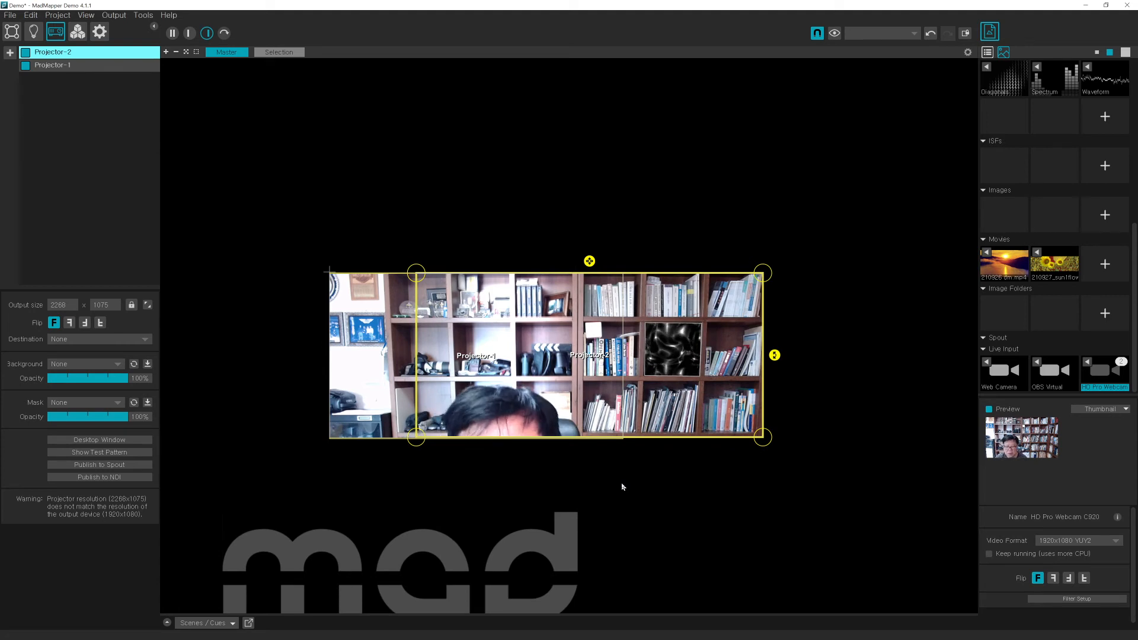
{"action": "left_click", "coordinate": [368, 348]}
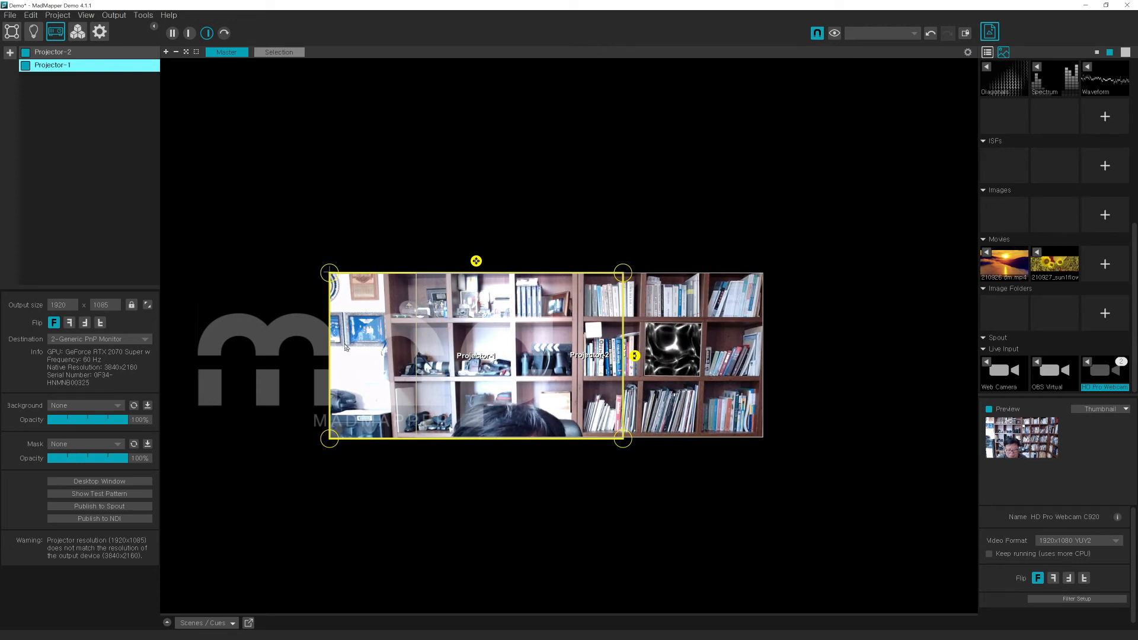
{"action": "left_click", "coordinate": [705, 302]}
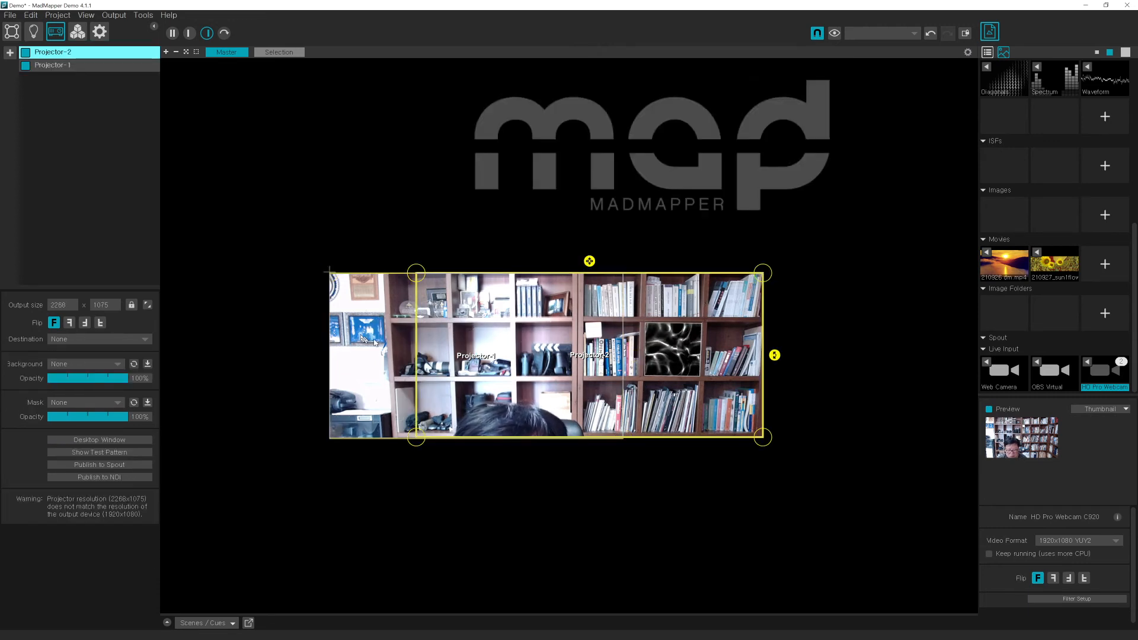
{"action": "left_click", "coordinate": [360, 302]}
{"action": "left_click", "coordinate": [694, 303]}
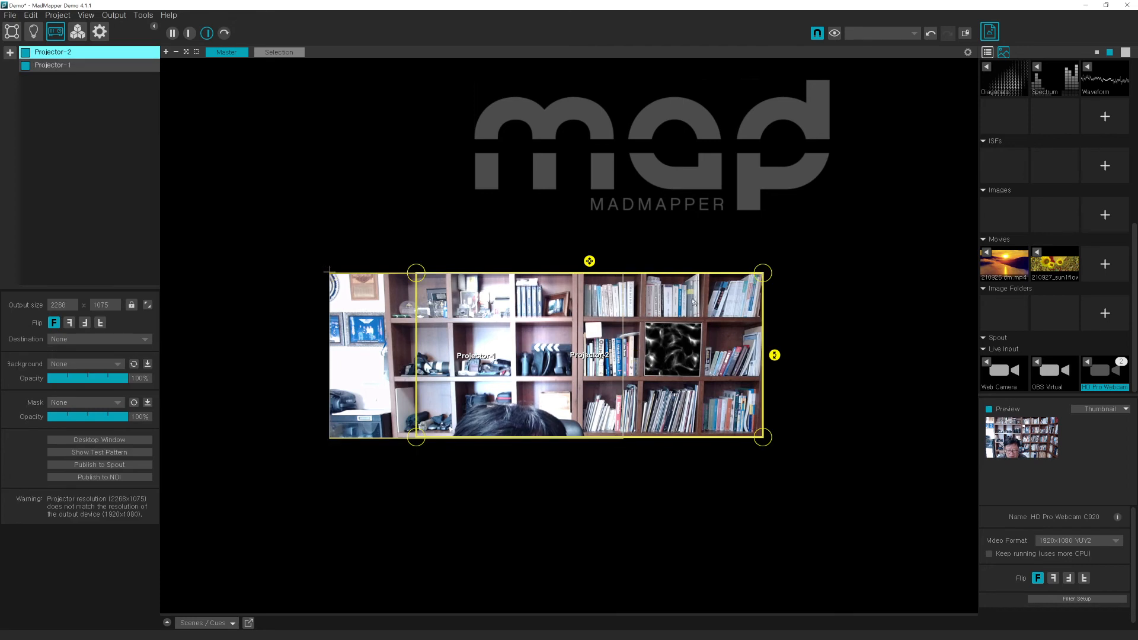
{"action": "left_click", "coordinate": [361, 311]}
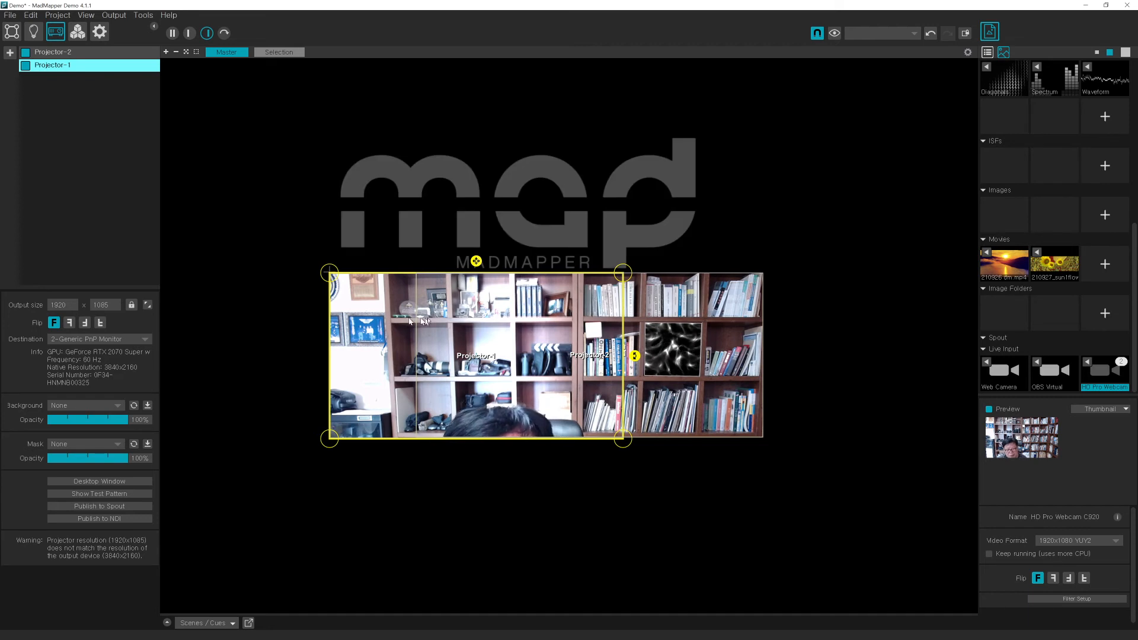
- Narrow Projector-1 to about 1524 wide, match Projector-2 to about 1524 by 1089, and place Projector-2 at the webcam image's right end
{"action": "left_click_drag", "start_coordinate": [625, 277], "coordinate": [564, 276]}
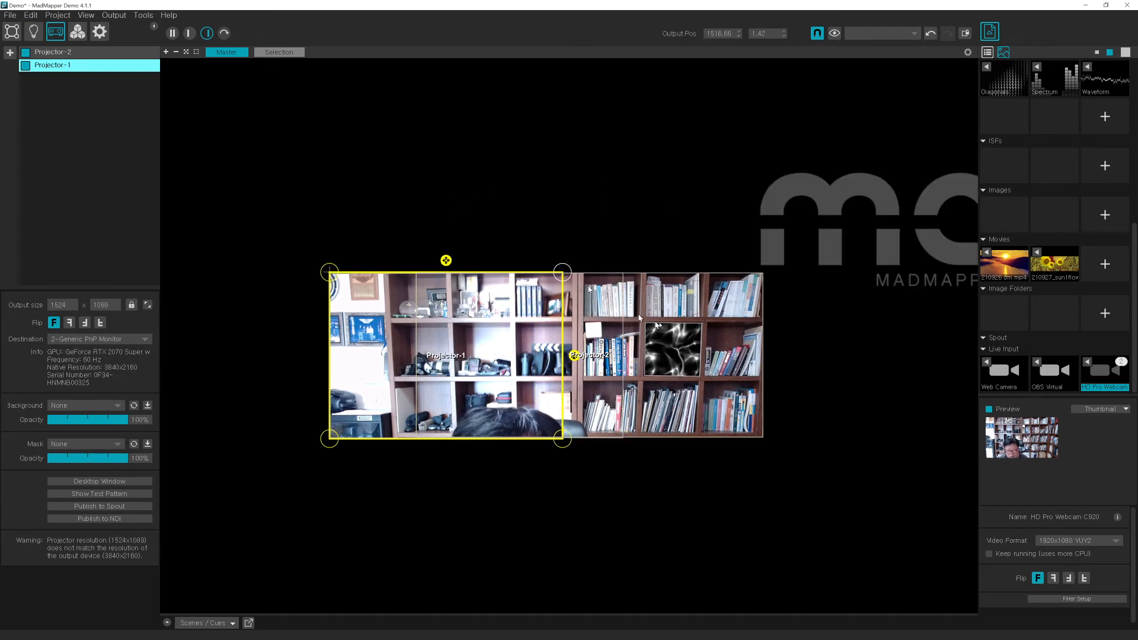
{"action": "left_click", "coordinate": [709, 335]}
{"action": "left_click_drag", "start_coordinate": [417, 275], "coordinate": [508, 275]}
{"action": "left_click_drag", "start_coordinate": [652, 323], "coordinate": [506, 332]}
{"action": "left_click_drag", "start_coordinate": [583, 275], "coordinate": [563, 274]}
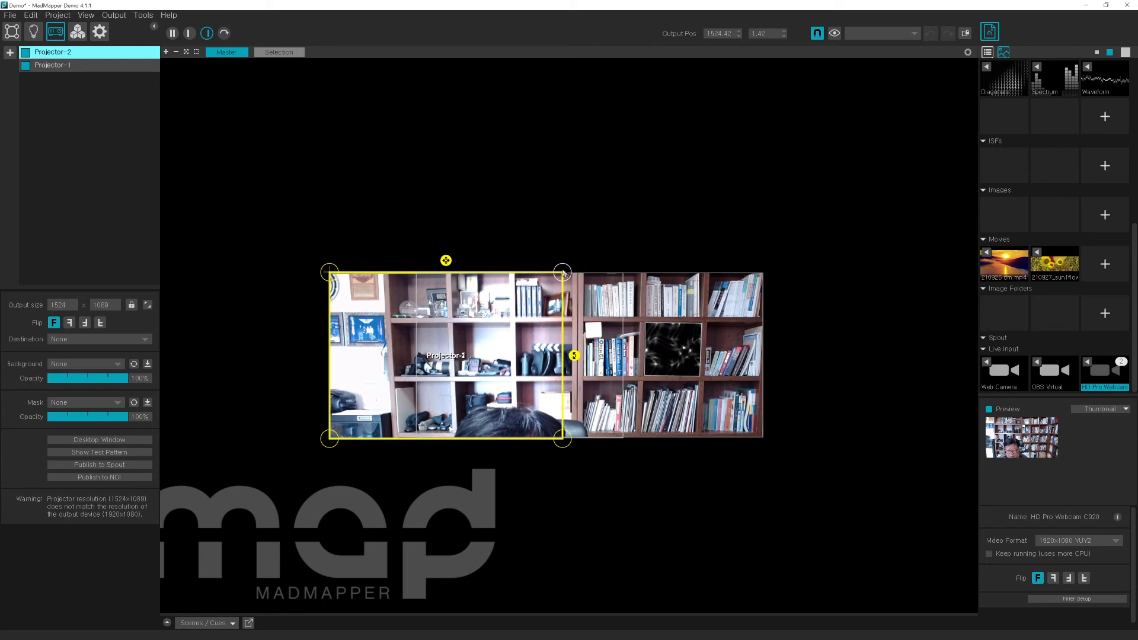
{"action": "left_click_drag", "start_coordinate": [430, 350], "coordinate": [630, 356]}
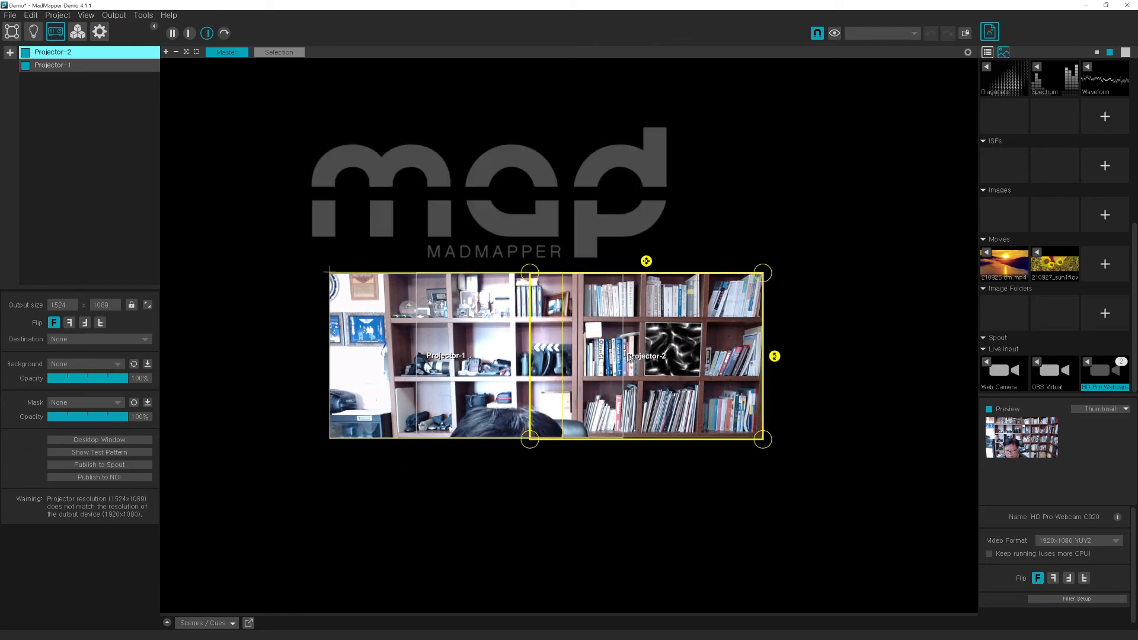
- Move both narrowed projector areas above the webcam image and bring them back over it
{"action": "left_click", "coordinate": [553, 466]}
{"action": "left_click", "coordinate": [364, 325]}
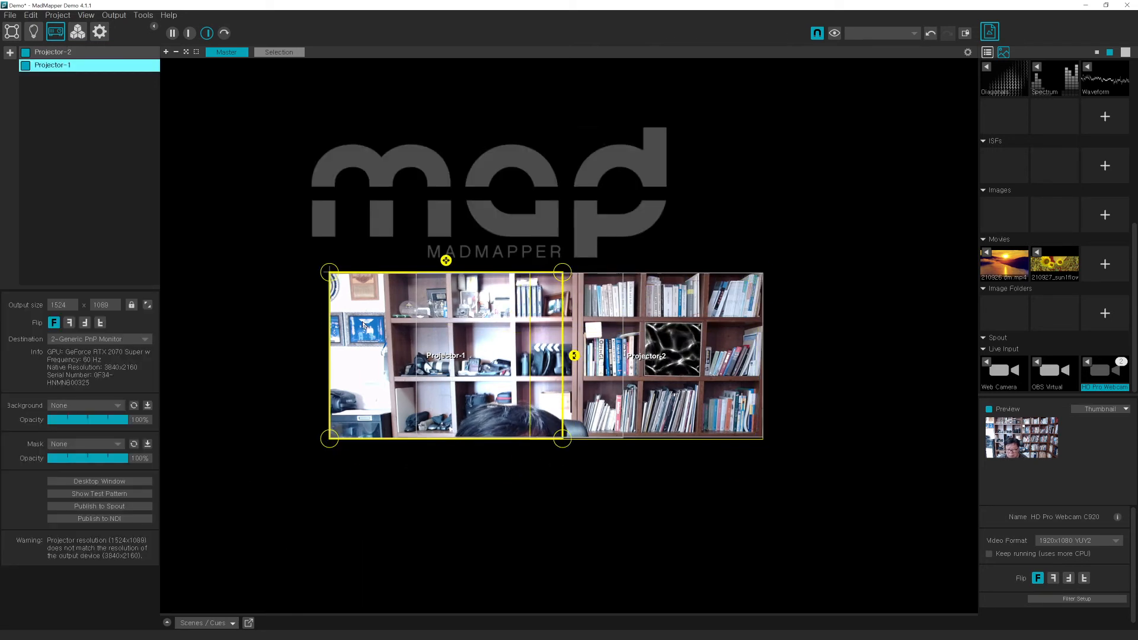
{"action": "left_click_drag", "start_coordinate": [669, 339], "coordinate": [672, 250]}
{"action": "left_click_drag", "start_coordinate": [373, 347], "coordinate": [377, 261]}
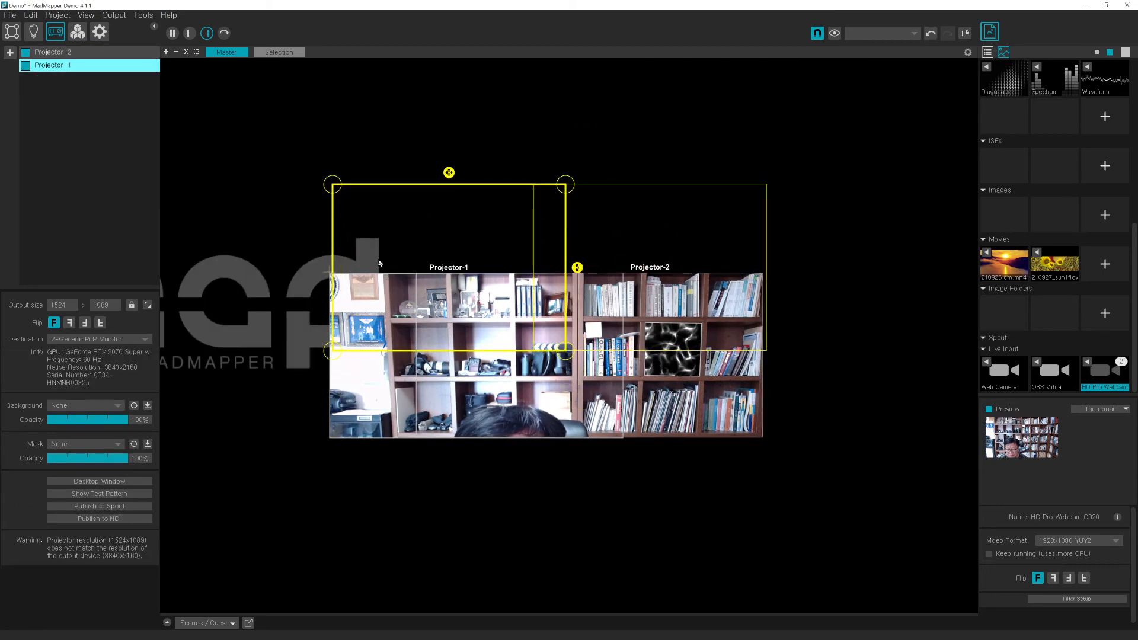
{"action": "left_click", "coordinate": [685, 181]}
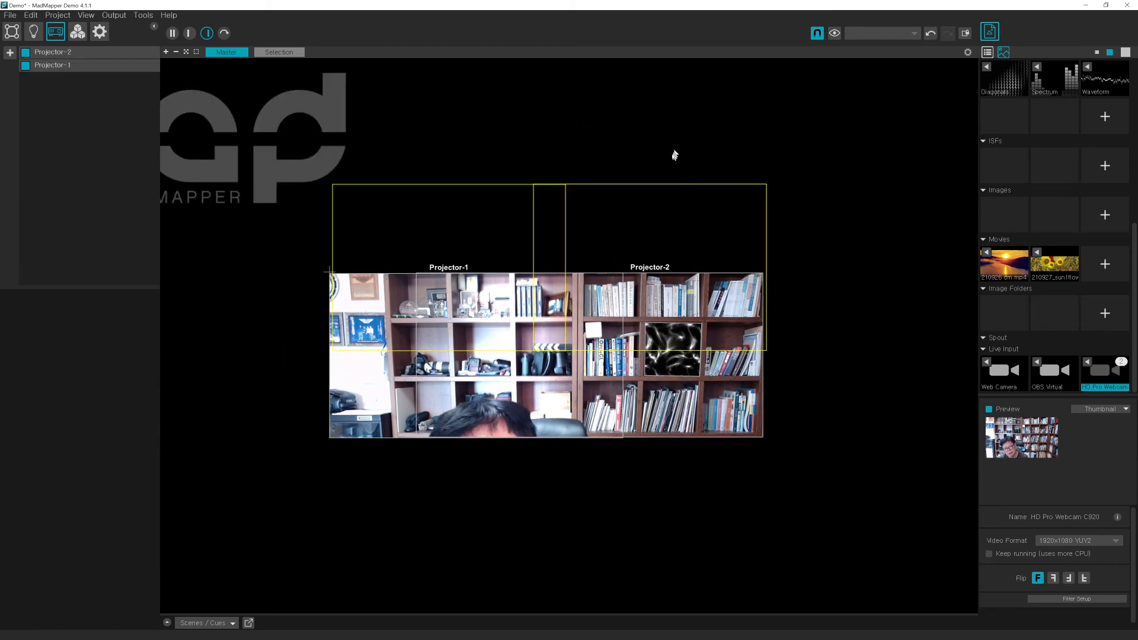
{"action": "left_click_drag", "start_coordinate": [641, 212], "coordinate": [630, 293]}
{"action": "left_click_drag", "start_coordinate": [423, 240], "coordinate": [420, 329]}
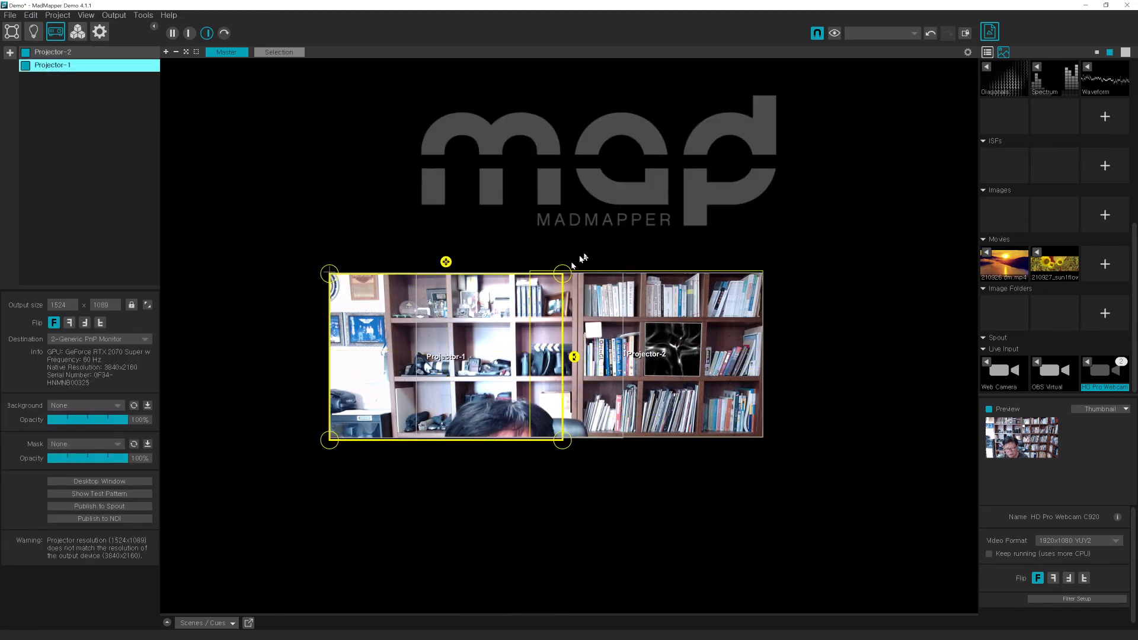
- Resize Projector-2 to about 1583 by 1095 with its right edge on the webcam image's right edge
{"action": "left_click", "coordinate": [629, 289]}
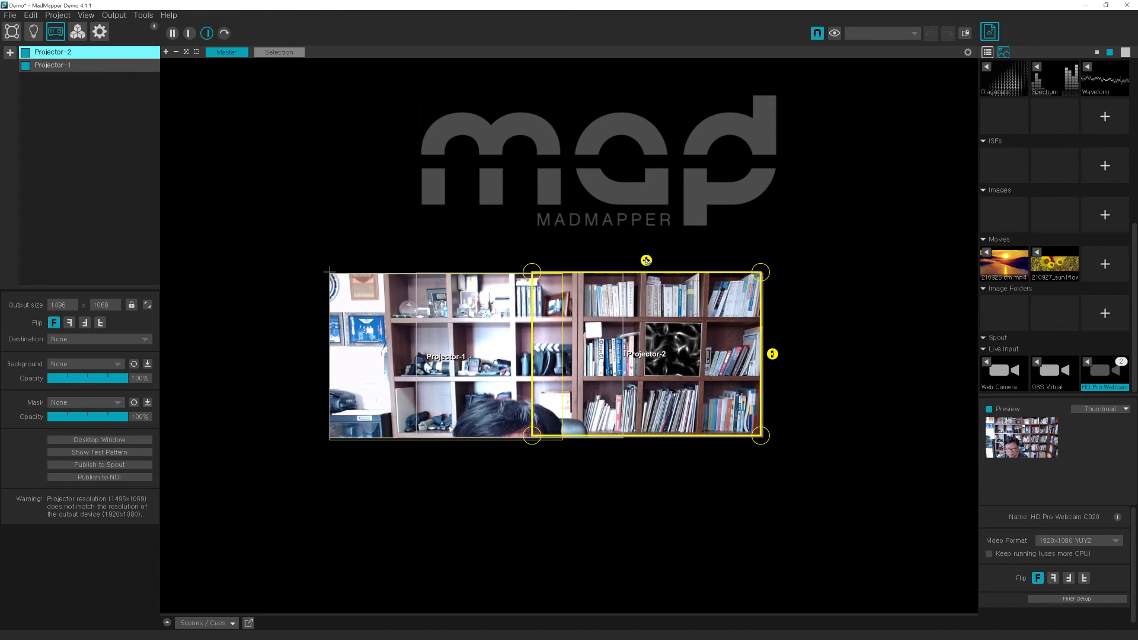
{"action": "left_click_drag", "start_coordinate": [646, 259], "coordinate": [646, 254]}
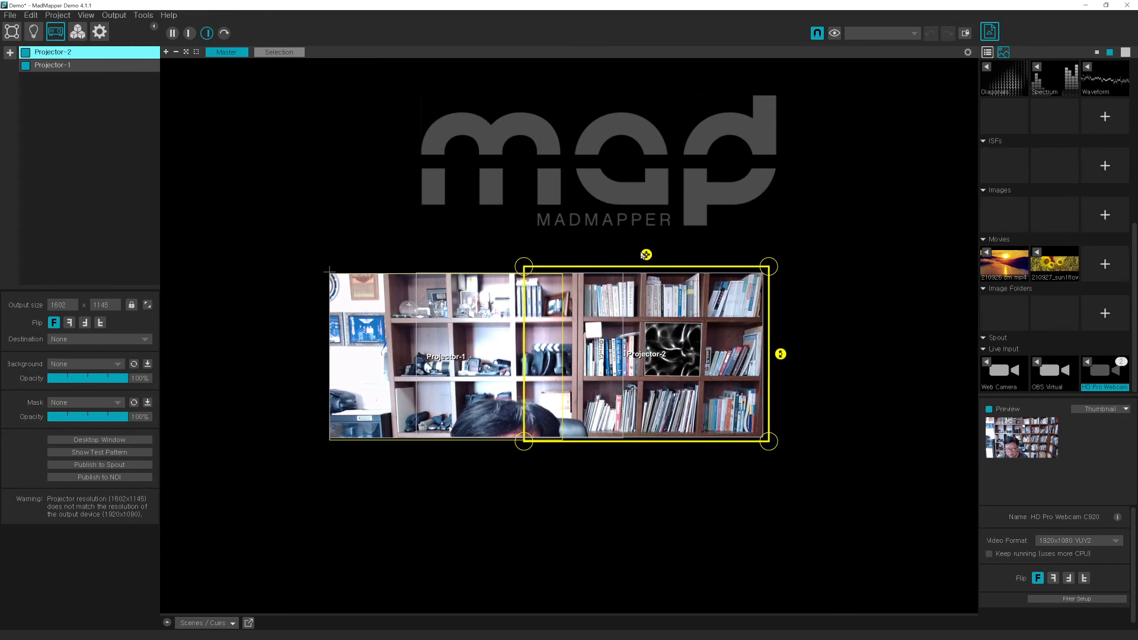
{"action": "left_click_drag", "start_coordinate": [772, 269], "coordinate": [772, 276]}
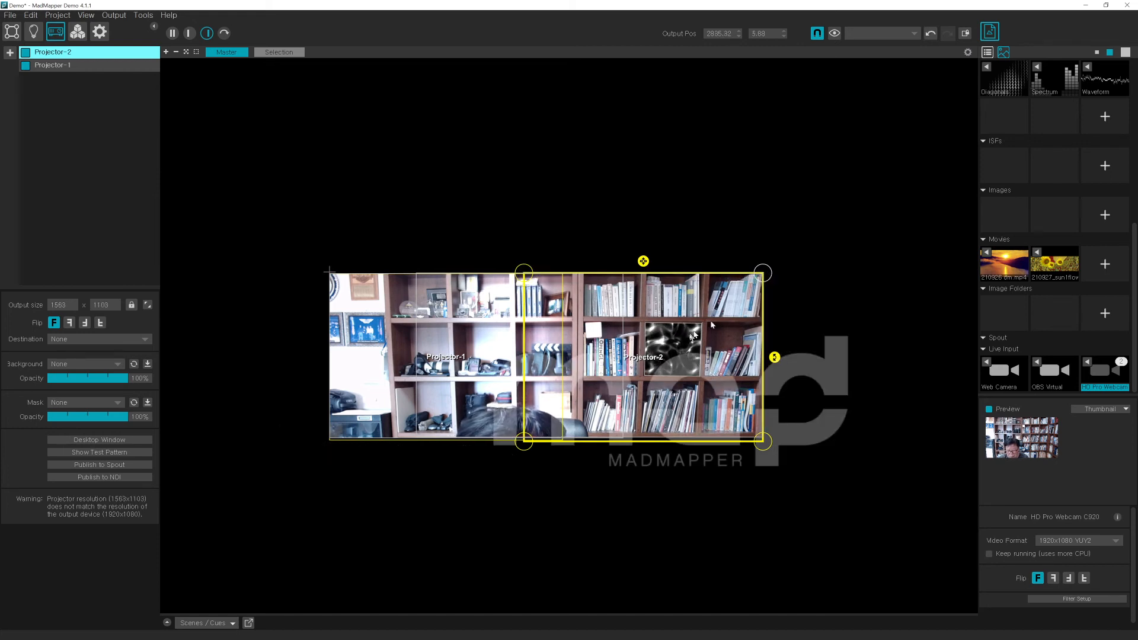
{"action": "left_click", "coordinate": [417, 407]}
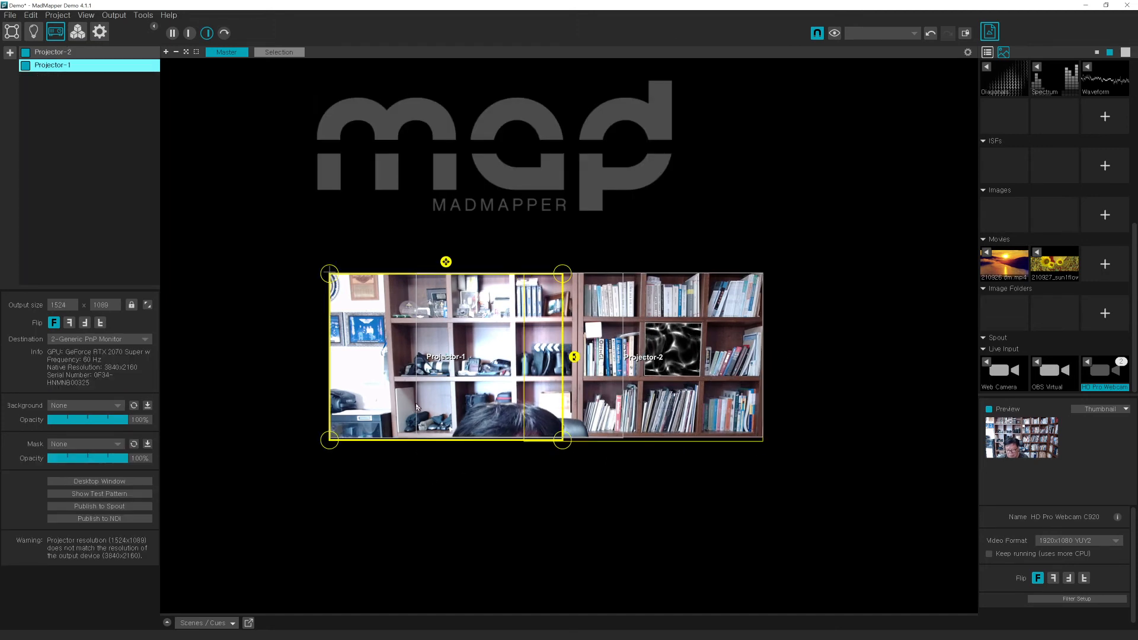
{"action": "left_click", "coordinate": [659, 388]}
{"action": "left_click_drag", "start_coordinate": [521, 444], "coordinate": [522, 446]}
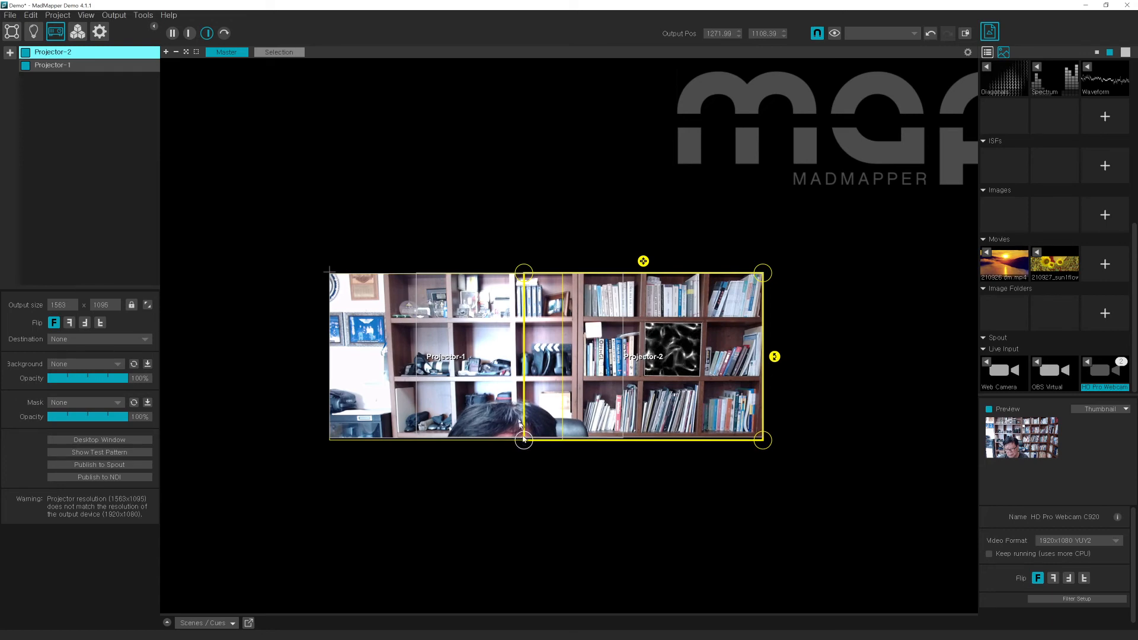
- Fine-align Projector-2's left corners with Projector-1's top and bottom edges at X 1269, and clear the selection
{"action": "scroll", "coordinate": [519, 422], "scroll_direction": "up", "scroll_amount": 6}
{"action": "left_click_drag", "start_coordinate": [581, 175], "coordinate": [580, 172]}
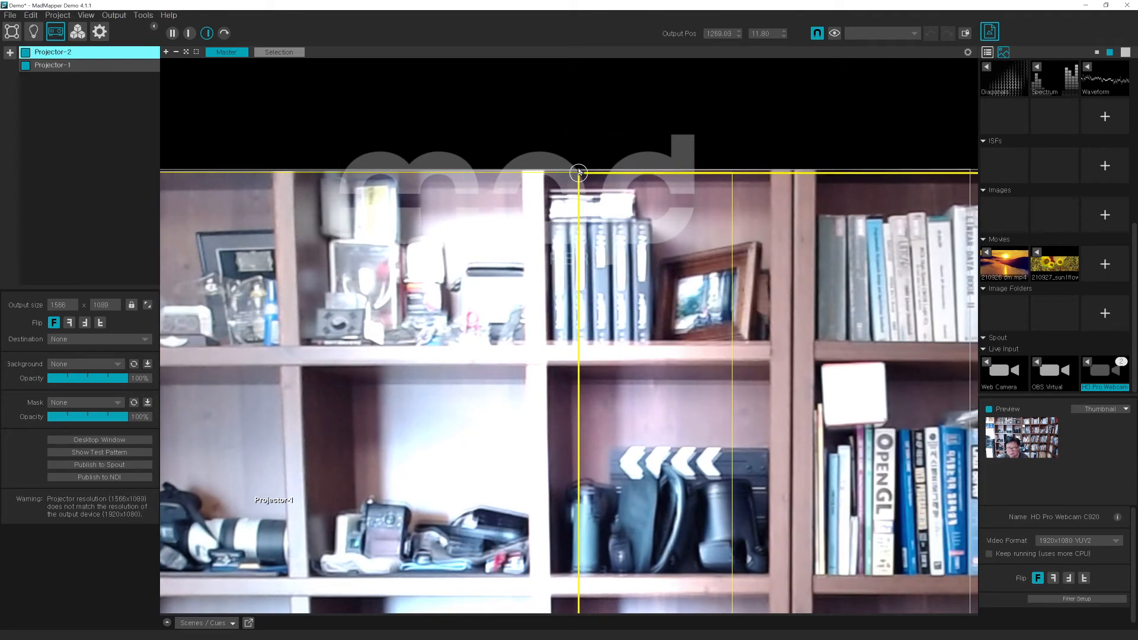
{"action": "scroll", "coordinate": [628, 382], "scroll_direction": "down", "scroll_amount": 3}
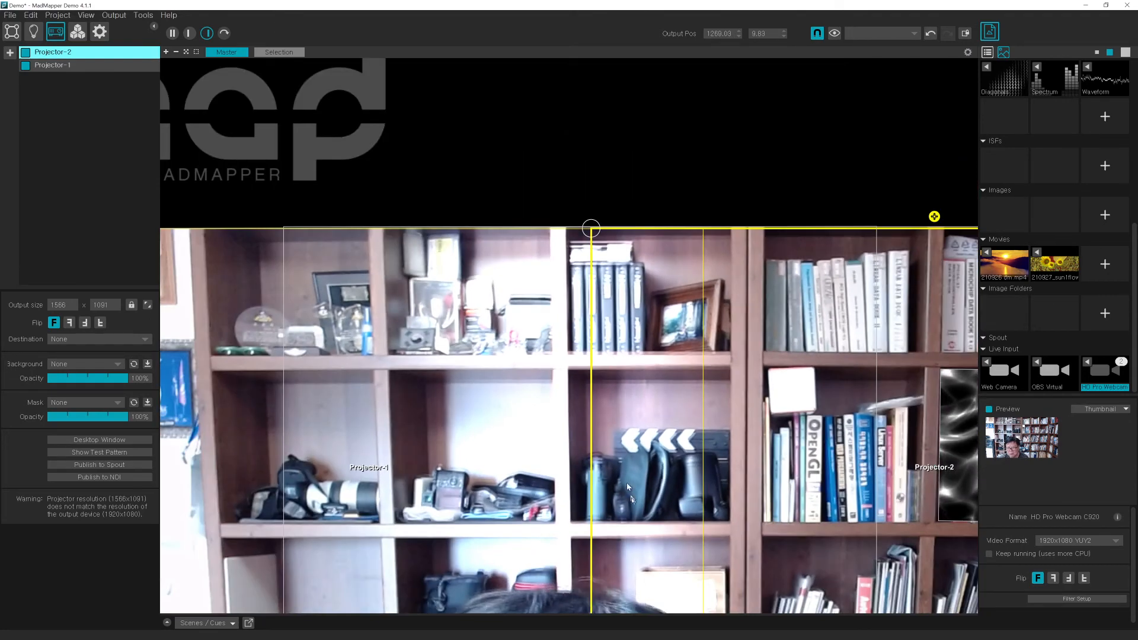
{"action": "left_click_drag", "start_coordinate": [627, 381], "coordinate": [597, 129]}
{"action": "left_click_drag", "start_coordinate": [560, 450], "coordinate": [564, 467]}
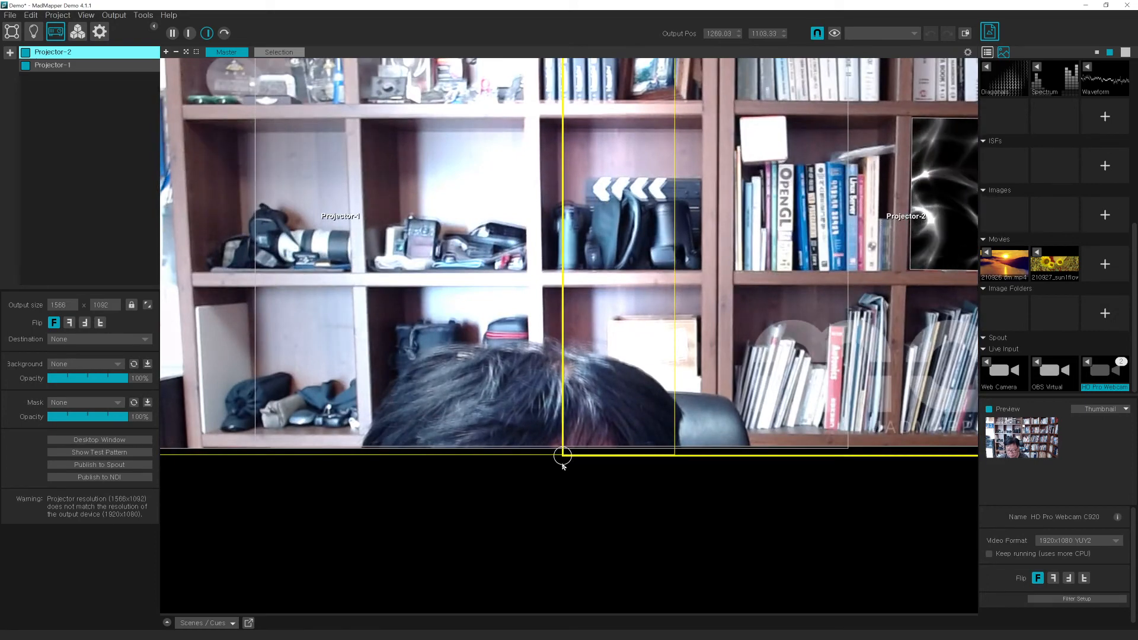
{"action": "left_click", "coordinate": [563, 474]}
{"action": "scroll", "coordinate": [564, 457], "scroll_direction": "down", "scroll_amount": 4}
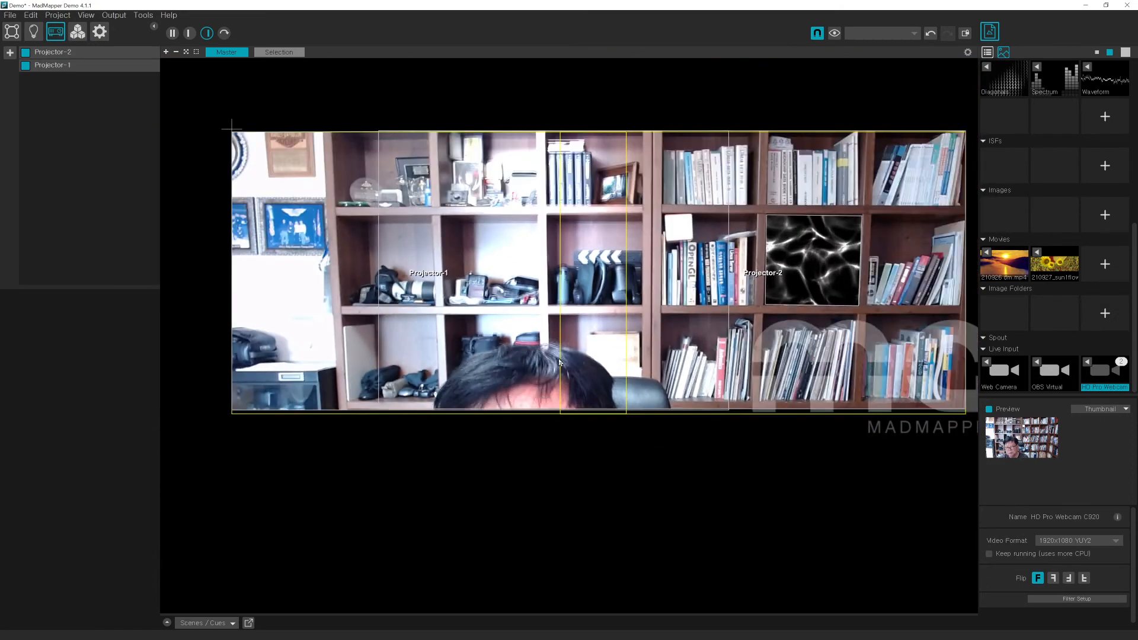
- Raise both projectors' bottom edges to the webcam image's lower edge, making Projector-2 about 1584 by 1063 and Projector-1 about 1521 by 1065
{"action": "left_click", "coordinate": [532, 383]}
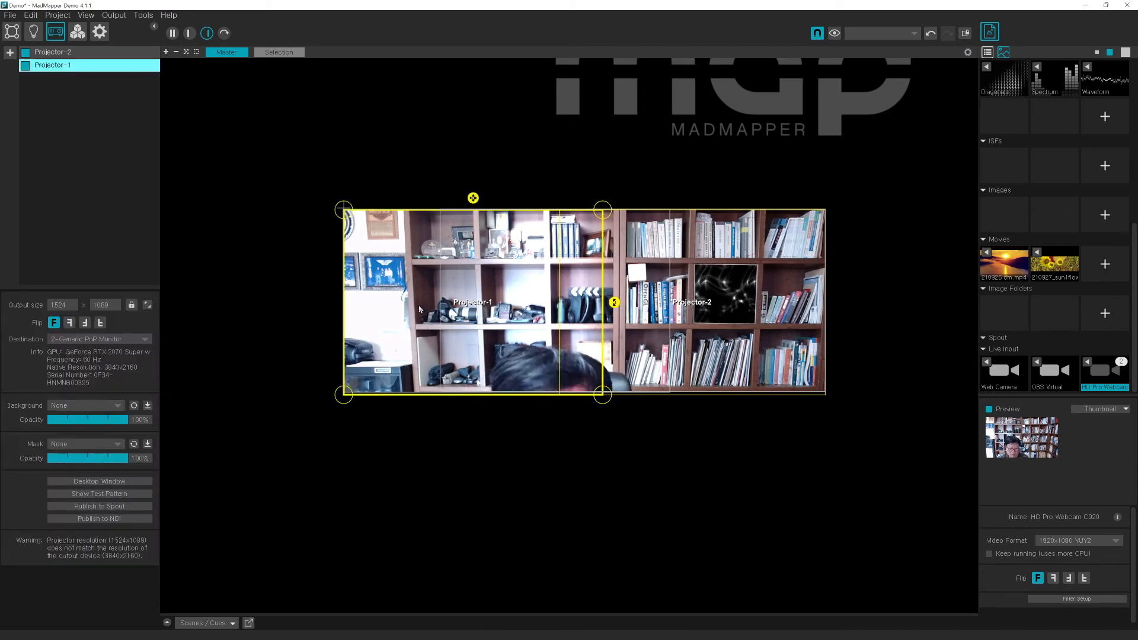
{"action": "left_click", "coordinate": [723, 320]}
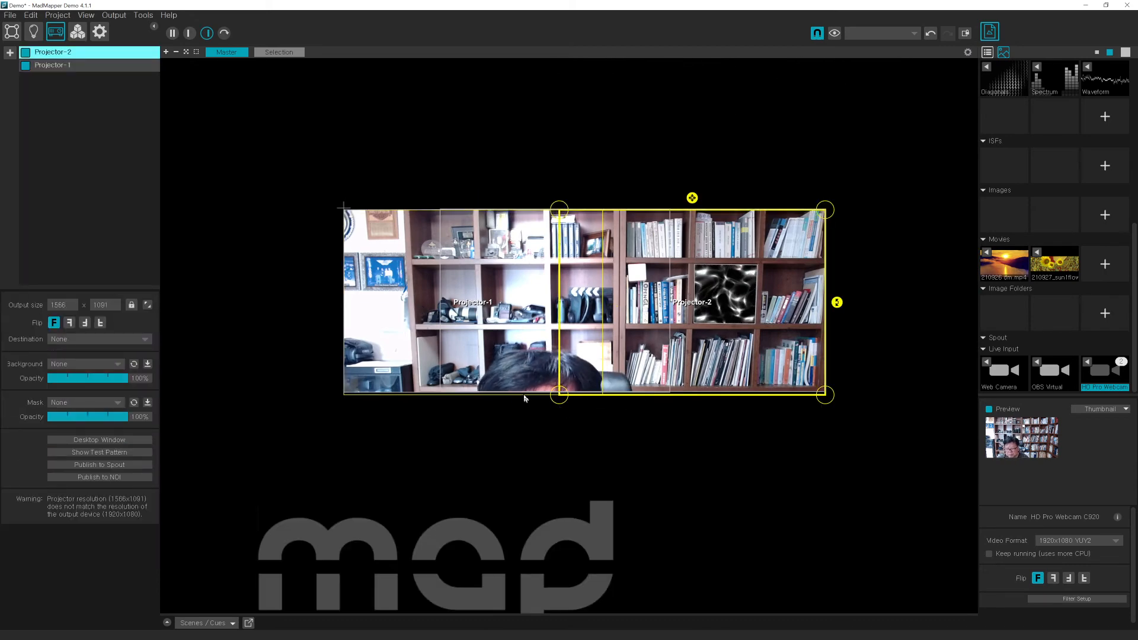
{"action": "left_click", "coordinate": [466, 339], "text": "shift"}
{"action": "left_click_drag", "start_coordinate": [555, 404], "coordinate": [552, 400]}
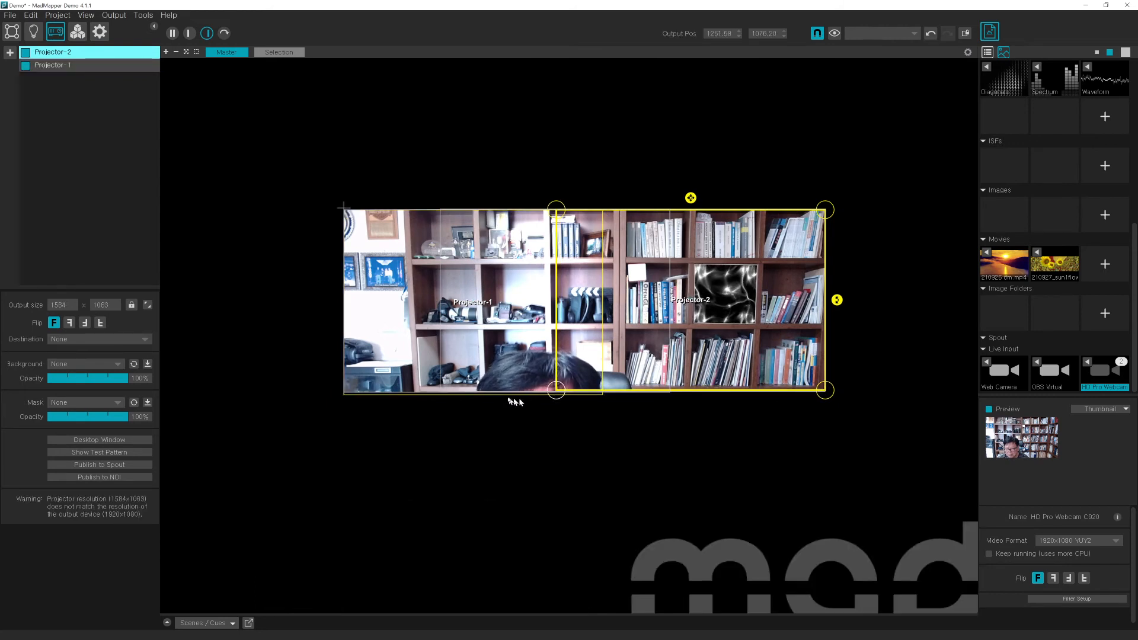
{"action": "left_click", "coordinate": [501, 381]}
{"action": "left_click_drag", "start_coordinate": [601, 401], "coordinate": [600, 396]}
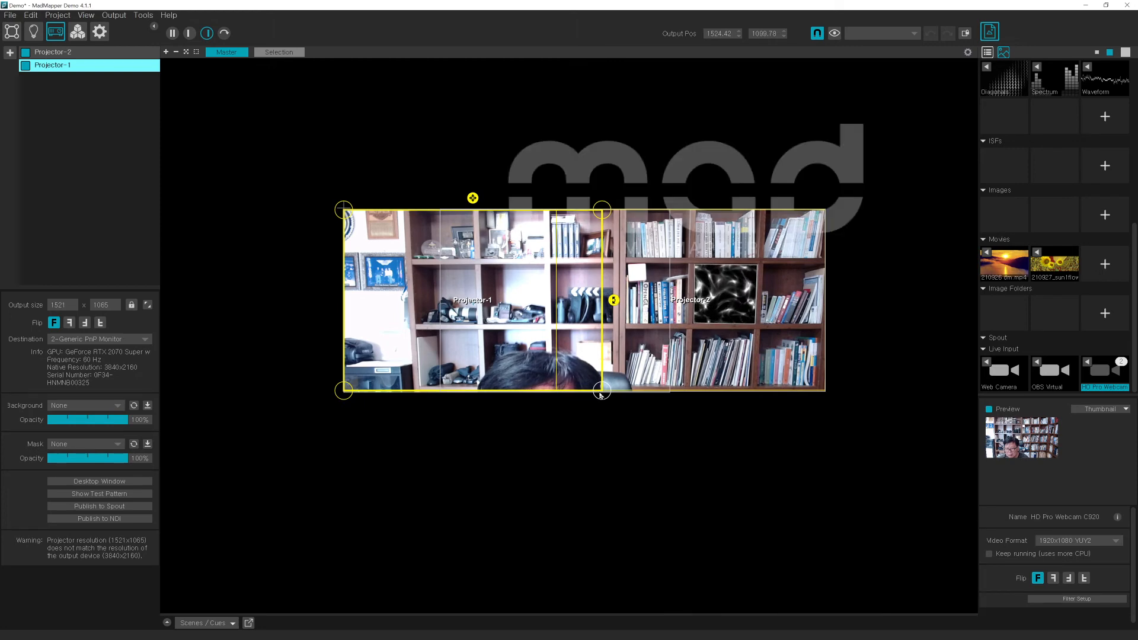
{"action": "left_click", "coordinate": [584, 437]}
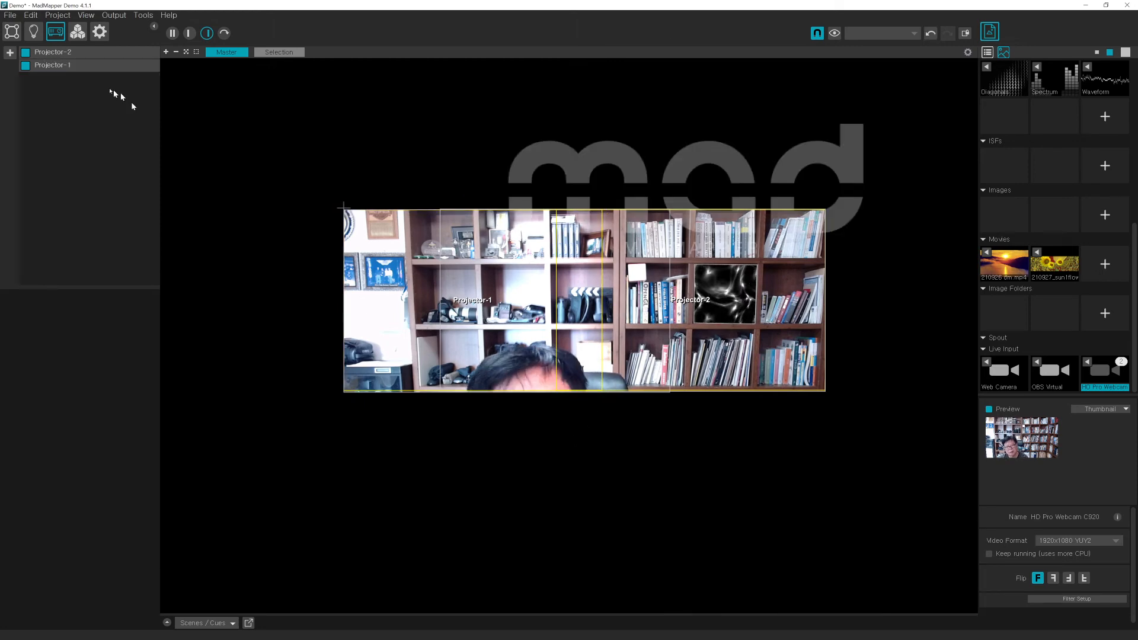
- Show the surfaces and separate the webcam quads in the output, moving Quad-2 above and Quad-1 below the projector areas
{"action": "left_click", "coordinate": [12, 31]}
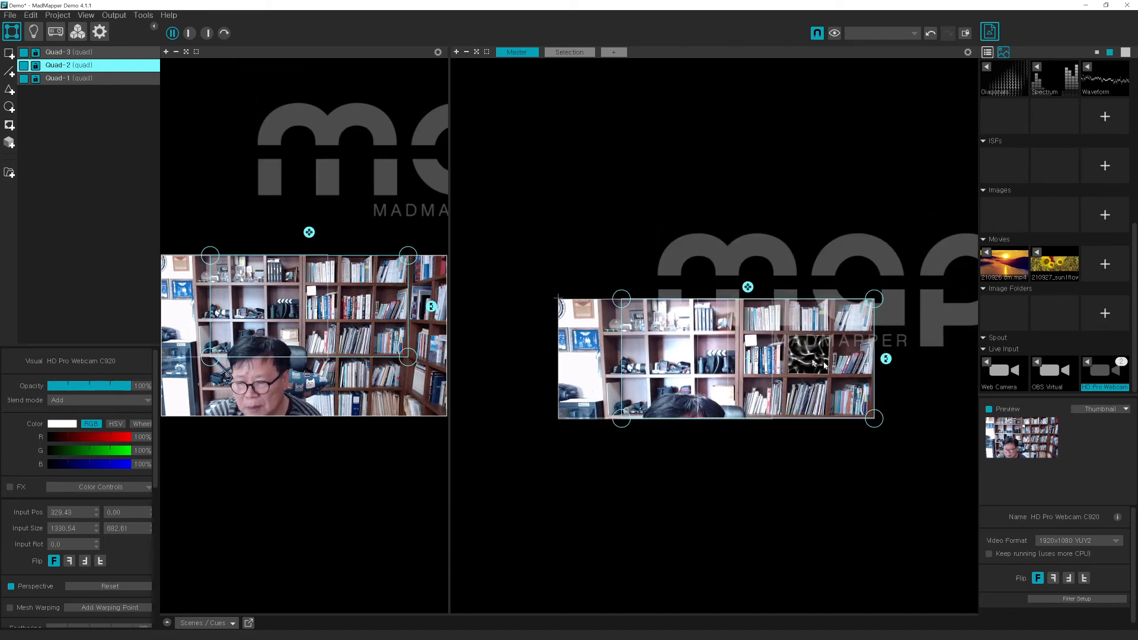
{"action": "left_click_drag", "start_coordinate": [810, 359], "coordinate": [824, 194]}
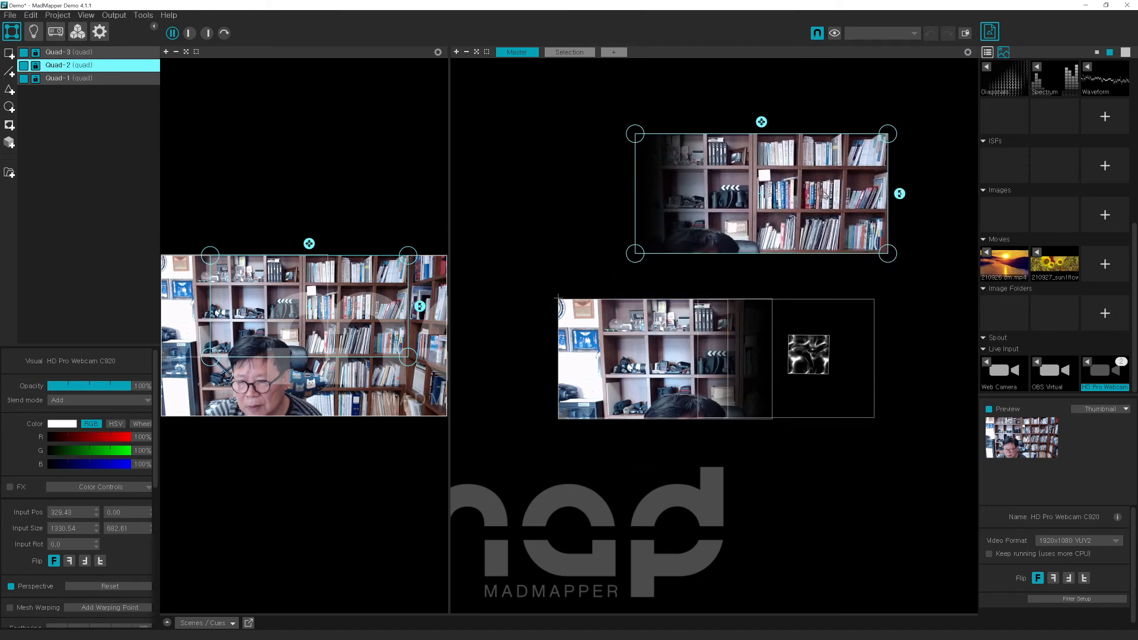
{"action": "left_click_drag", "start_coordinate": [664, 357], "coordinate": [644, 483]}
- Put Quad-2 back over the projector areas and align its two left corners with Projector-2's left edge at about X 1251
{"action": "left_click_drag", "start_coordinate": [863, 195], "coordinate": [809, 369]}
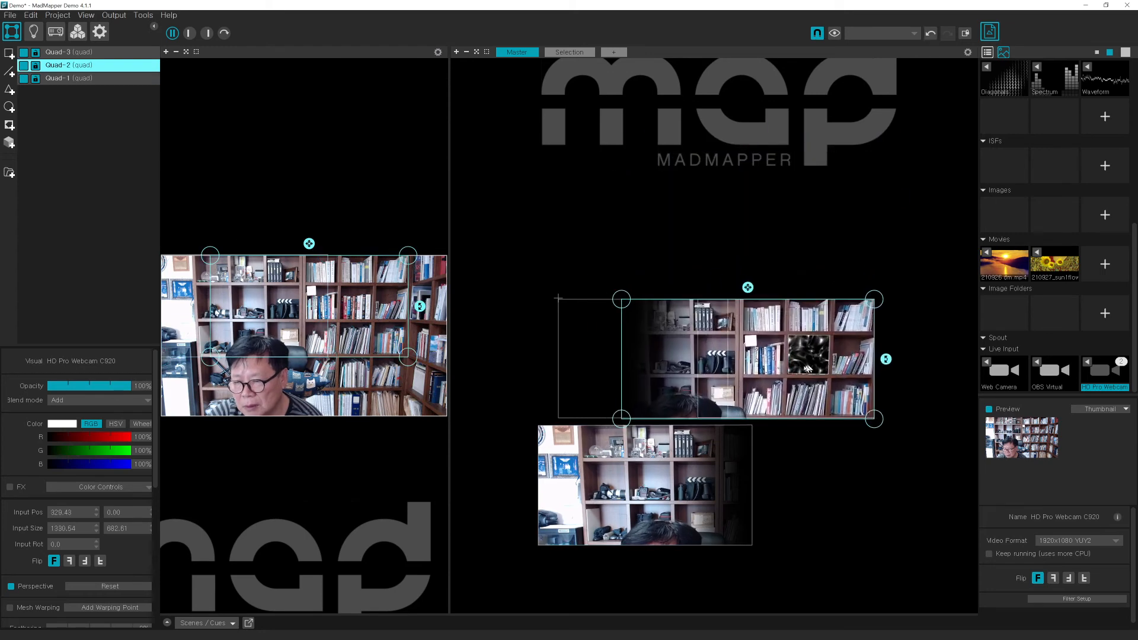
{"action": "left_click_drag", "start_coordinate": [617, 304], "coordinate": [697, 304]}
{"action": "left_click_drag", "start_coordinate": [629, 421], "coordinate": [700, 419]}
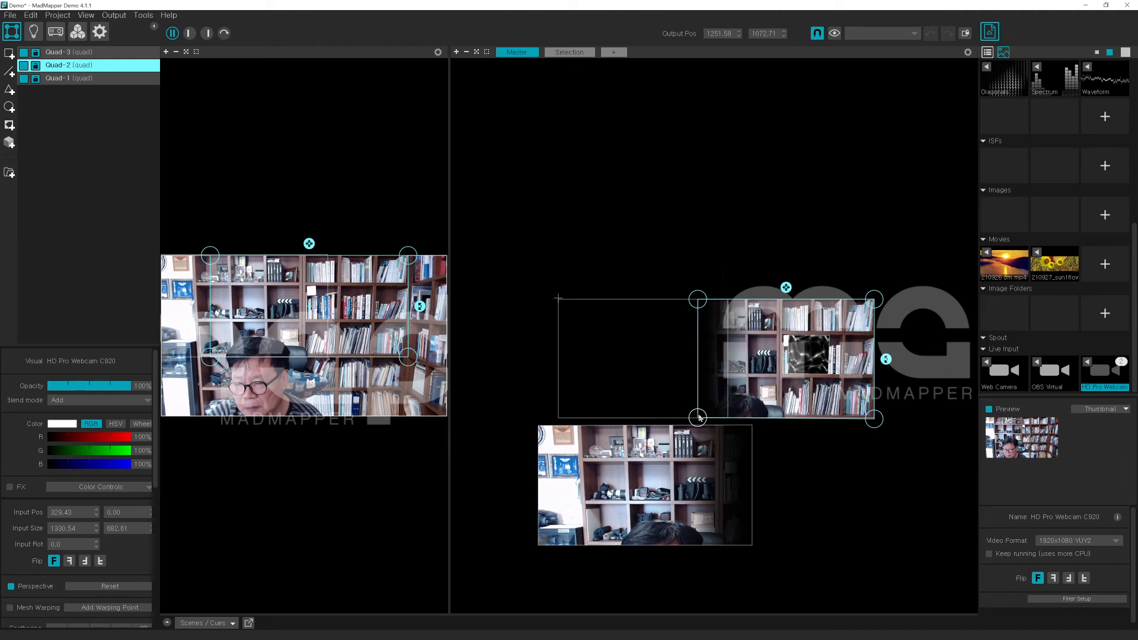
- Move Quad-1 back in the output, fit its four corners to the Projector-1 area, and clear the selection
{"action": "left_click_drag", "start_coordinate": [657, 483], "coordinate": [697, 383]}
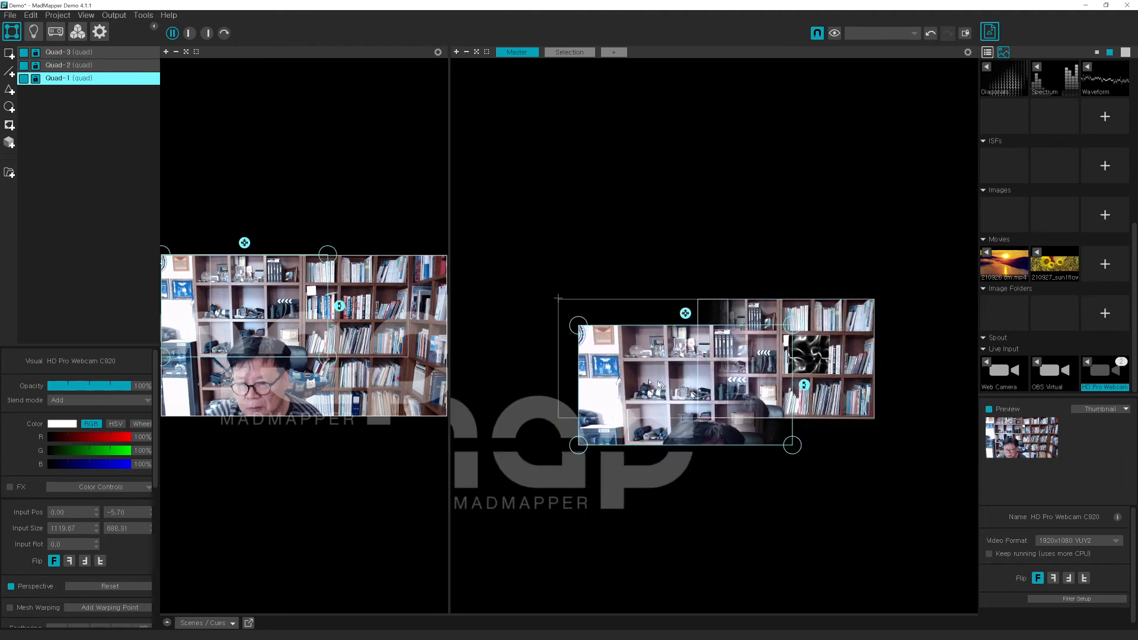
{"action": "left_click_drag", "start_coordinate": [581, 328], "coordinate": [569, 302]}
{"action": "left_click_drag", "start_coordinate": [576, 441], "coordinate": [558, 418]}
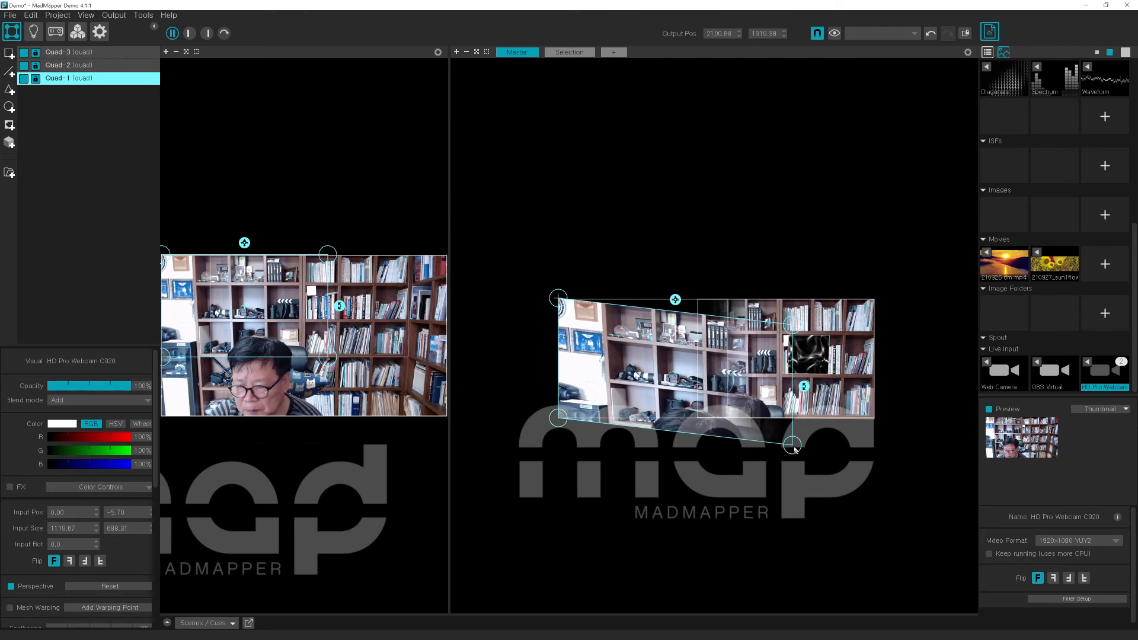
{"action": "left_click_drag", "start_coordinate": [793, 446], "coordinate": [728, 418]}
{"action": "left_click_drag", "start_coordinate": [796, 329], "coordinate": [729, 301]}
{"action": "left_click", "coordinate": [674, 489]}
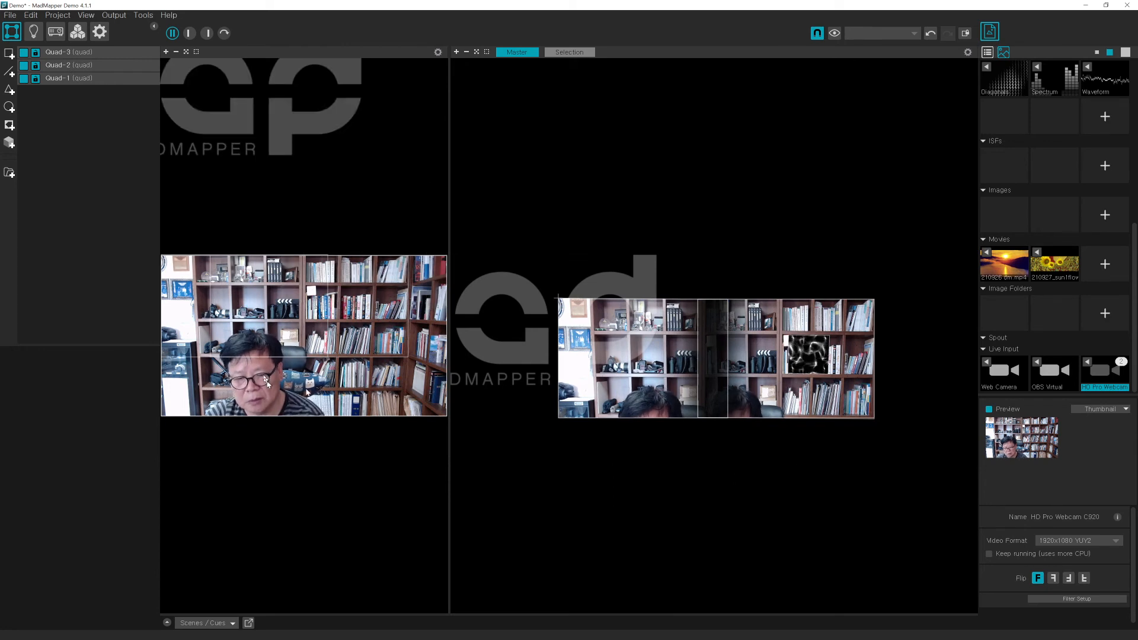
- Move Quad-2's input area to the webcam image's top edge at about X 458 and narrow it to about 960 by 679
{"action": "left_click", "coordinate": [255, 307]}
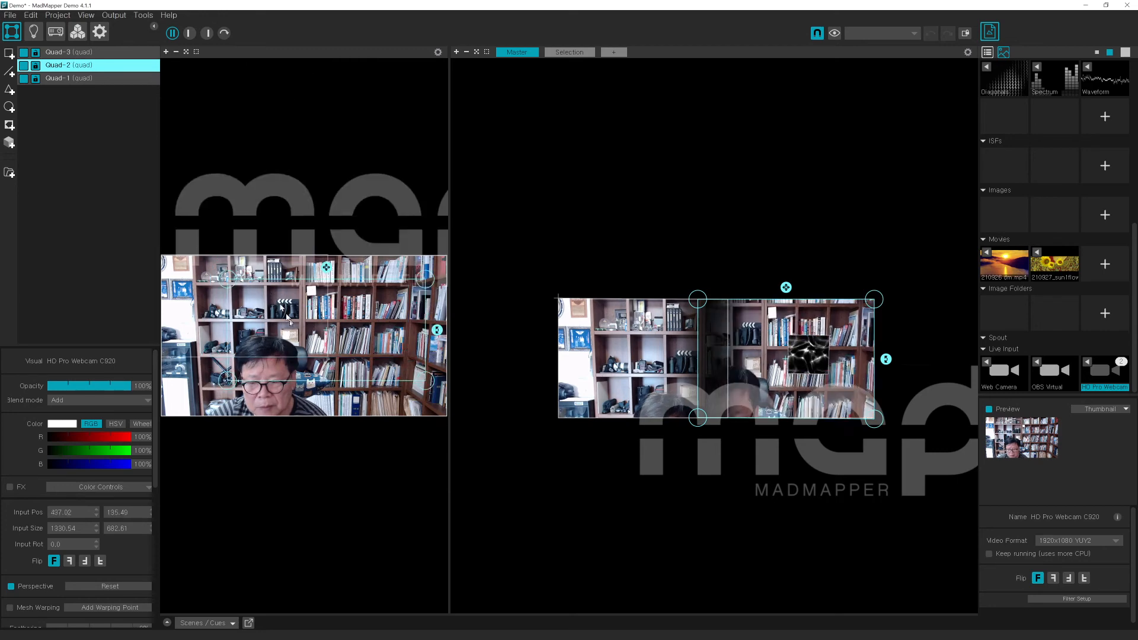
{"action": "left_click_drag", "start_coordinate": [271, 296], "coordinate": [275, 332]}
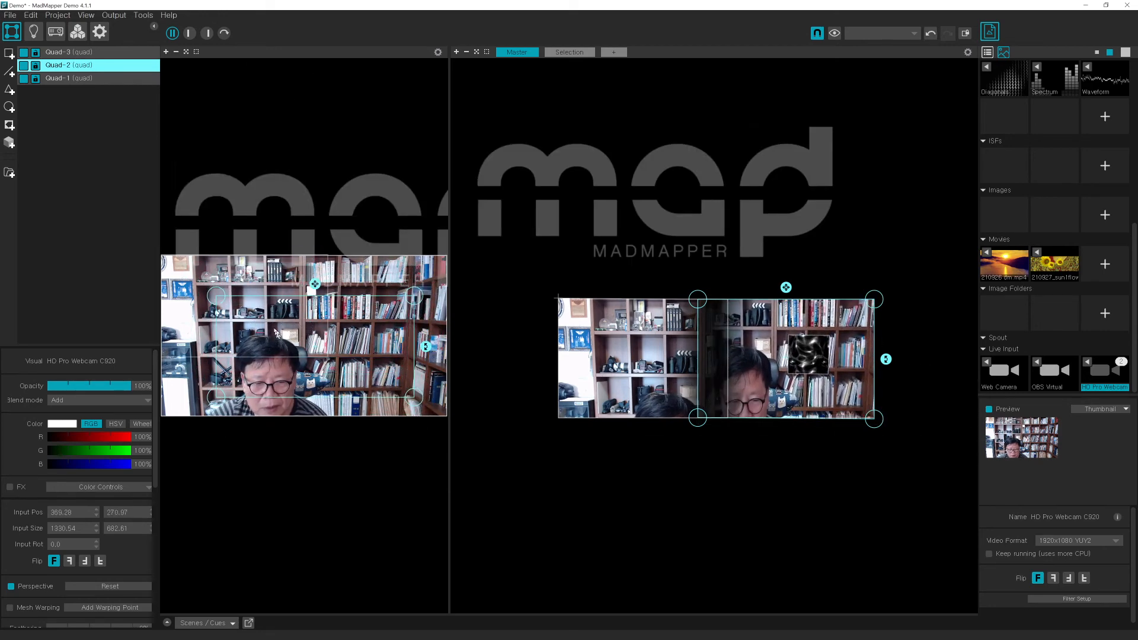
{"action": "left_click", "coordinate": [184, 270]}
{"action": "left_click_drag", "start_coordinate": [373, 350], "coordinate": [387, 308]}
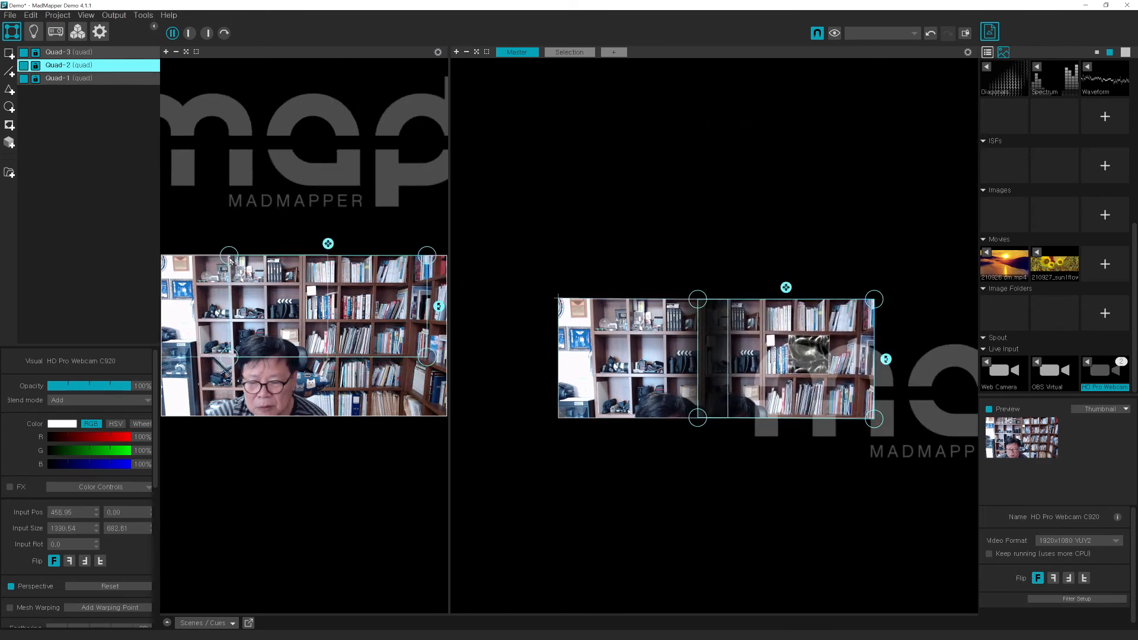
{"action": "left_click_drag", "start_coordinate": [230, 259], "coordinate": [285, 260]}
- Narrow Quad-1's input area to about 912 wide and move Quad-2's input area to about X 792, Y 4
{"action": "left_click", "coordinate": [220, 307]}
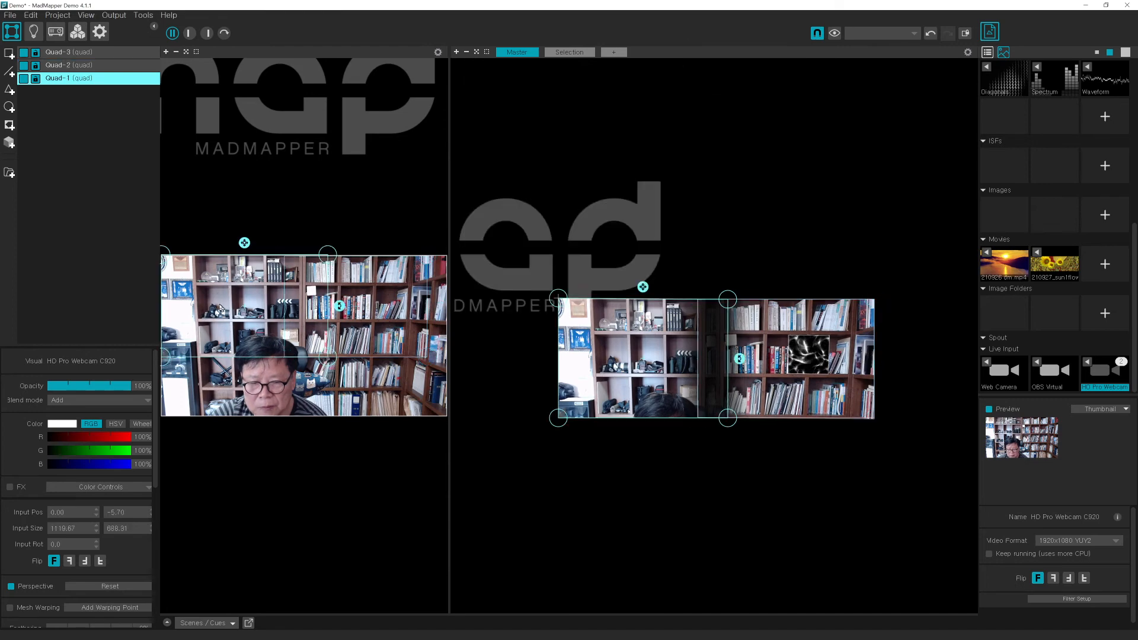
{"action": "left_click_drag", "start_coordinate": [328, 259], "coordinate": [302, 259]}
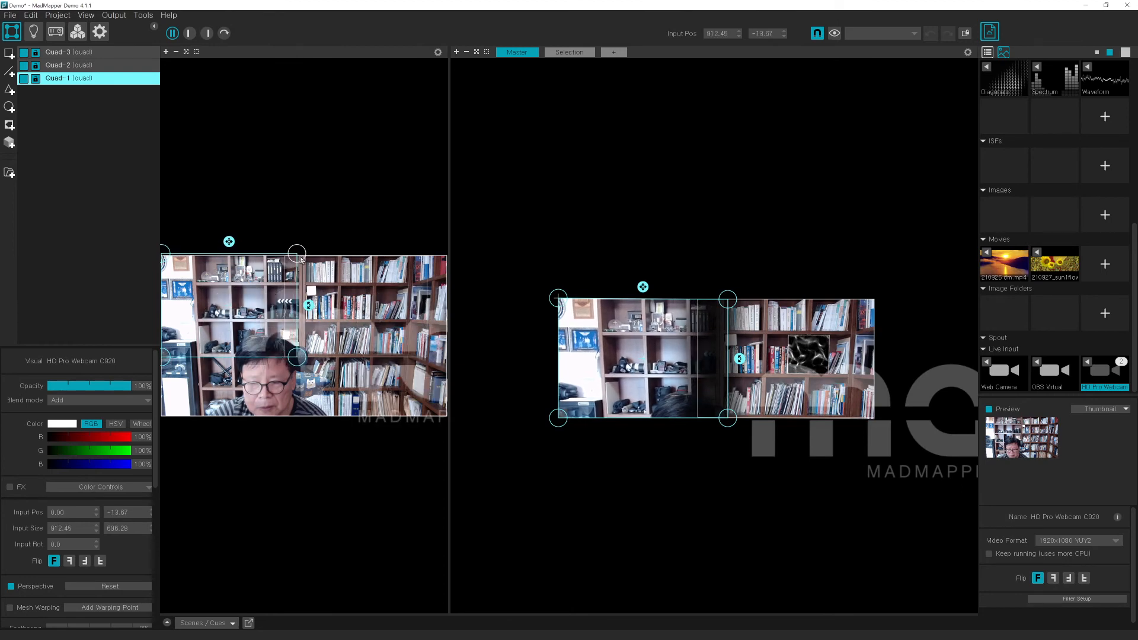
{"action": "left_click", "coordinate": [364, 316]}
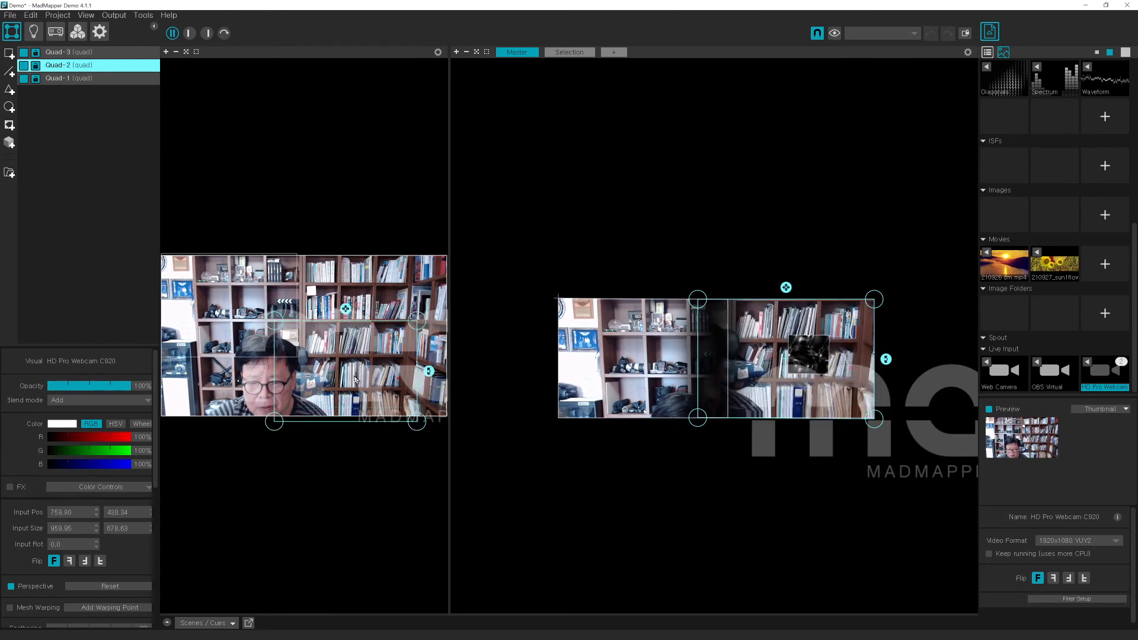
{"action": "mouse_move", "coordinate": [356, 318]}
{"action": "left_mouse_down"}
{"action": "mouse_move", "coordinate": [342, 315]}
{"action": "mouse_move", "coordinate": [360, 313]}
{"action": "left_mouse_up"}
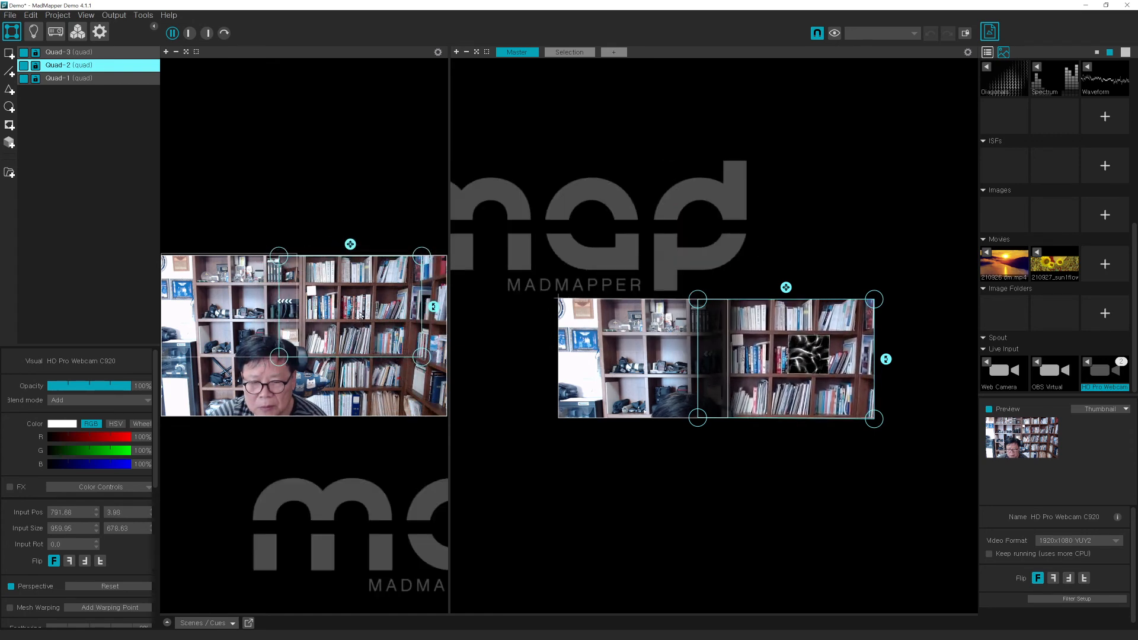
- Align Quad-1's input area with the webcam image's top-left corner and resize it to about 1183 by 676
{"action": "left_click", "coordinate": [236, 334]}
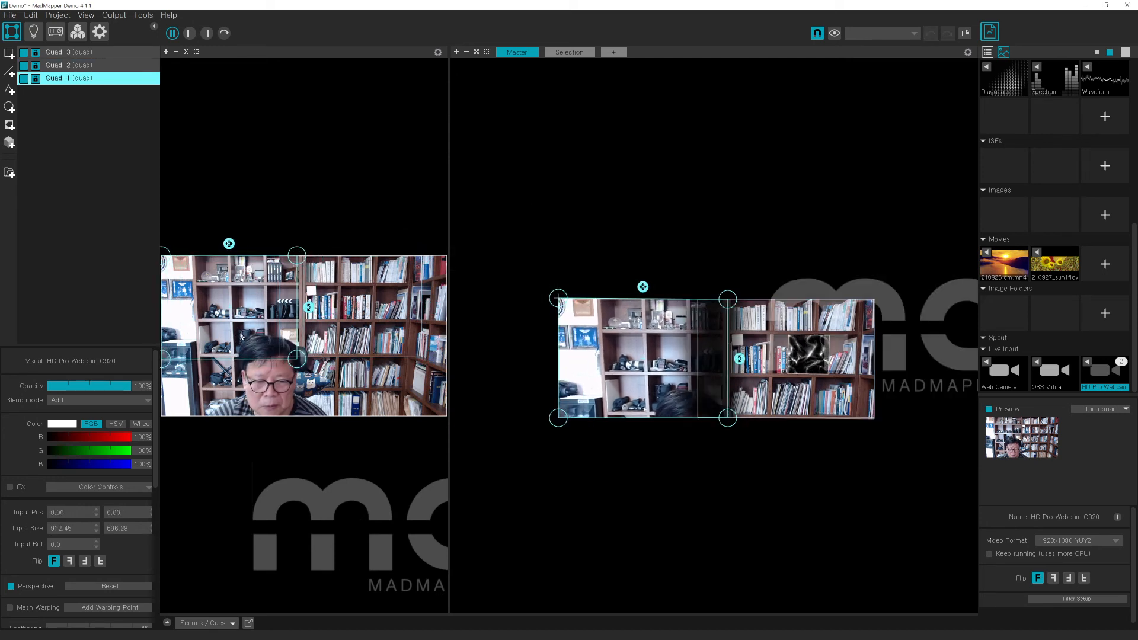
{"action": "left_click_drag", "start_coordinate": [297, 358], "coordinate": [336, 356]}
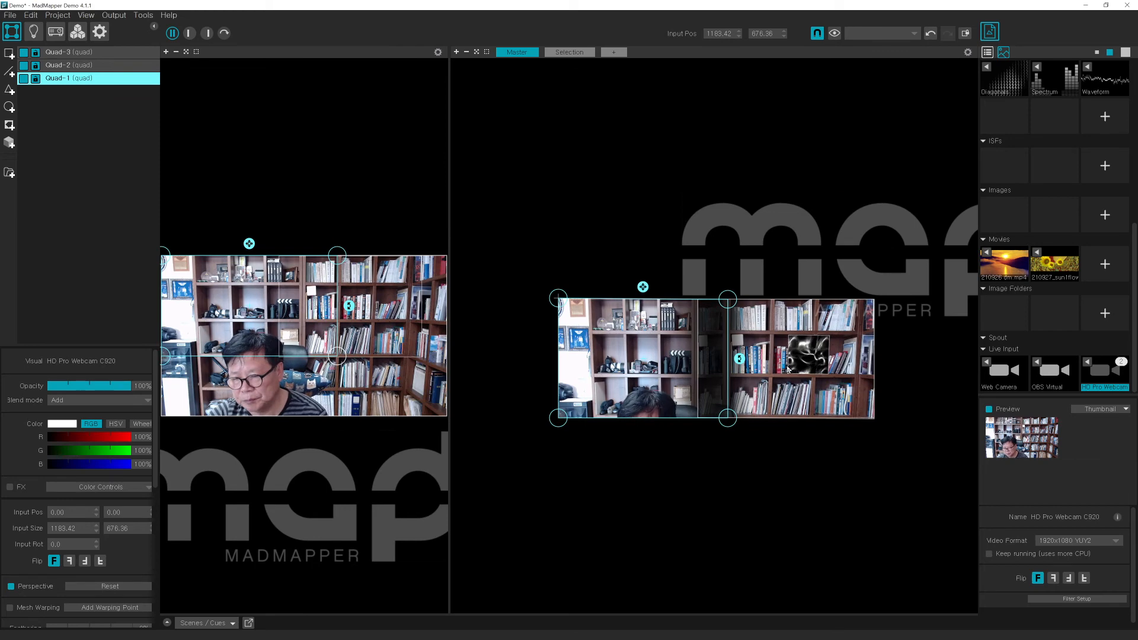
{"action": "left_click", "coordinate": [830, 366]}
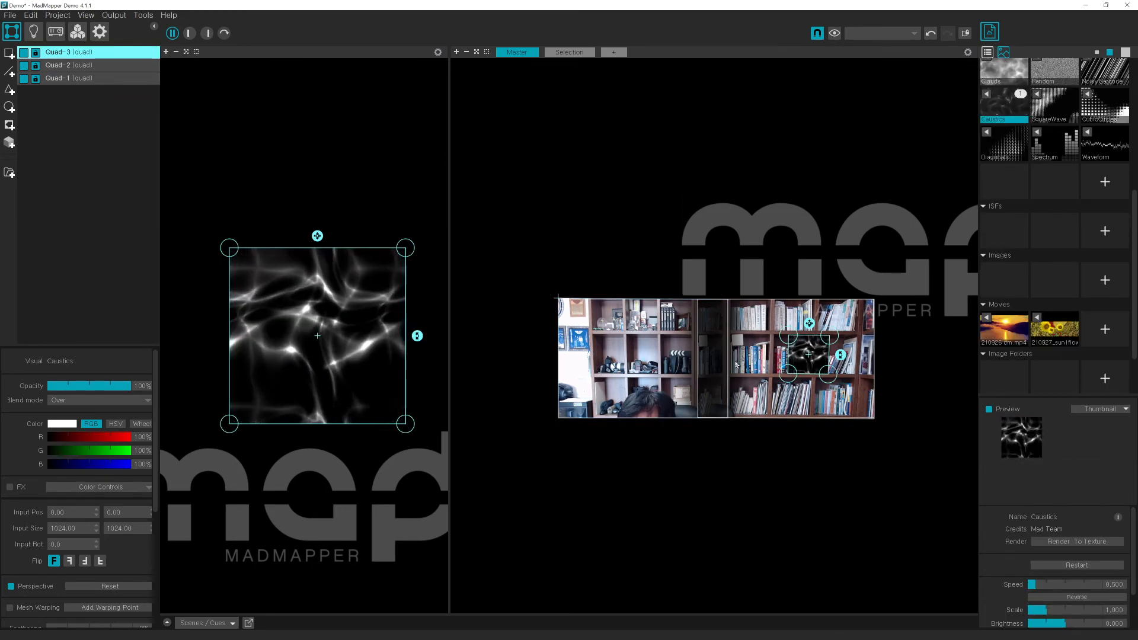
{"action": "left_click", "coordinate": [763, 317]}
- Reduce Quad-1's input area to about 1092 by 664 to match the bookshelf image in the overlap
{"action": "left_click", "coordinate": [618, 325]}
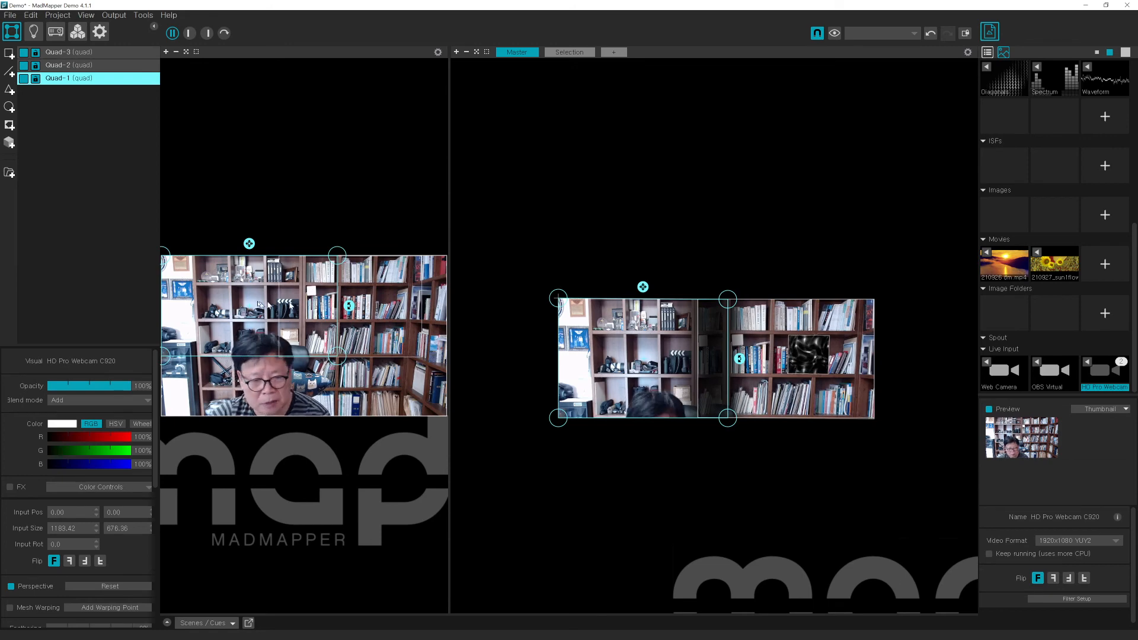
{"action": "left_click_drag", "start_coordinate": [338, 356], "coordinate": [316, 355]}
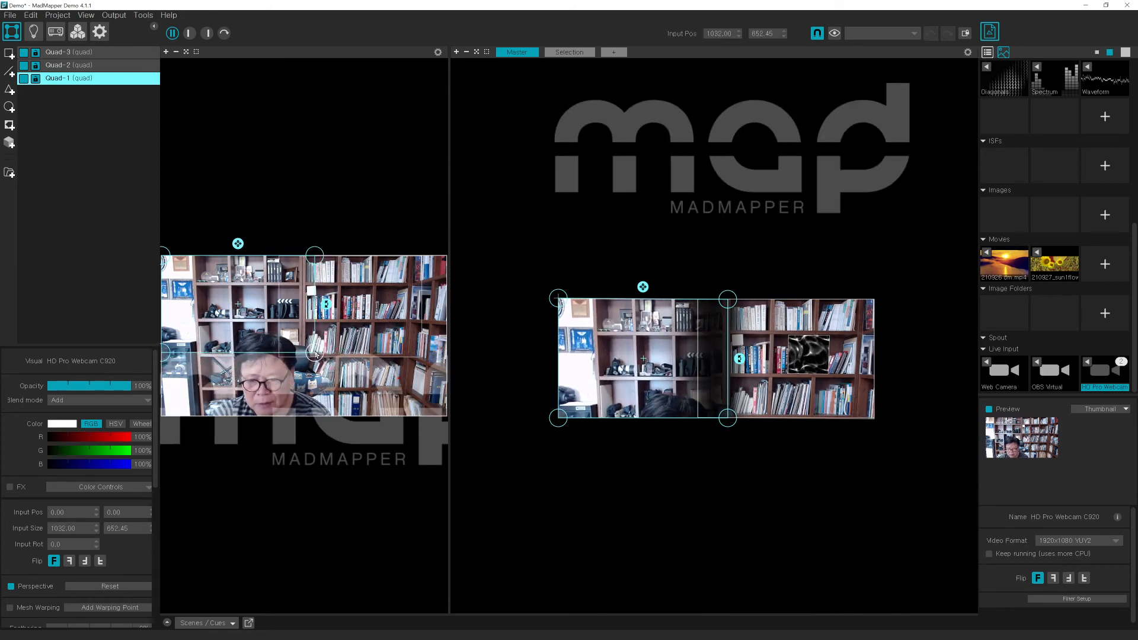
{"action": "left_click_drag", "start_coordinate": [316, 355], "coordinate": [320, 358]}
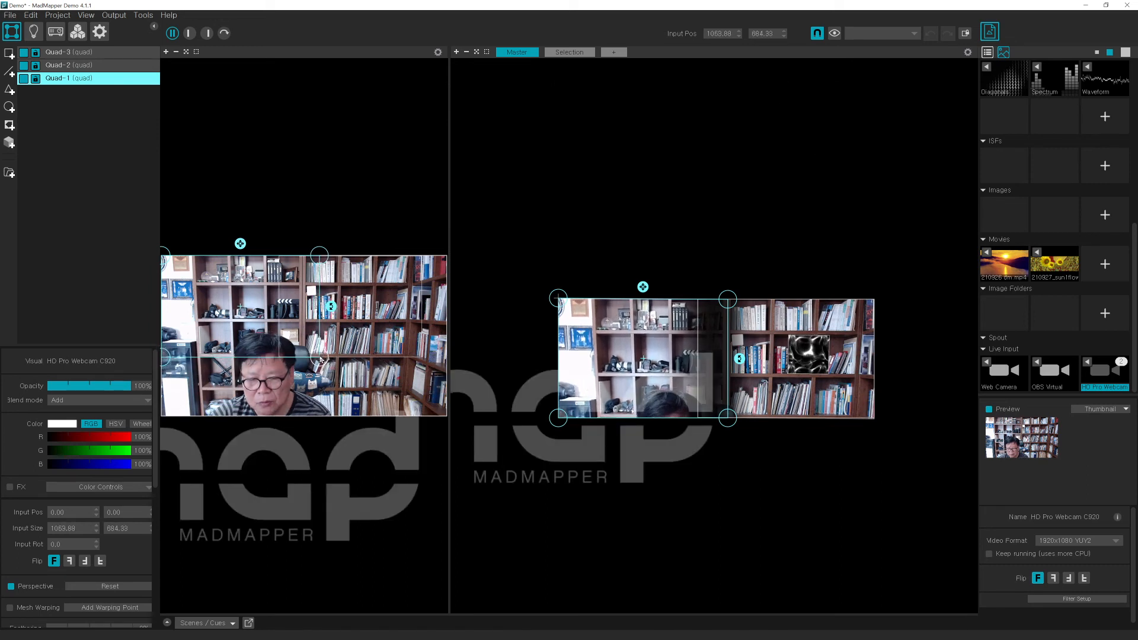
{"action": "left_click_drag", "start_coordinate": [320, 256], "coordinate": [325, 259]}
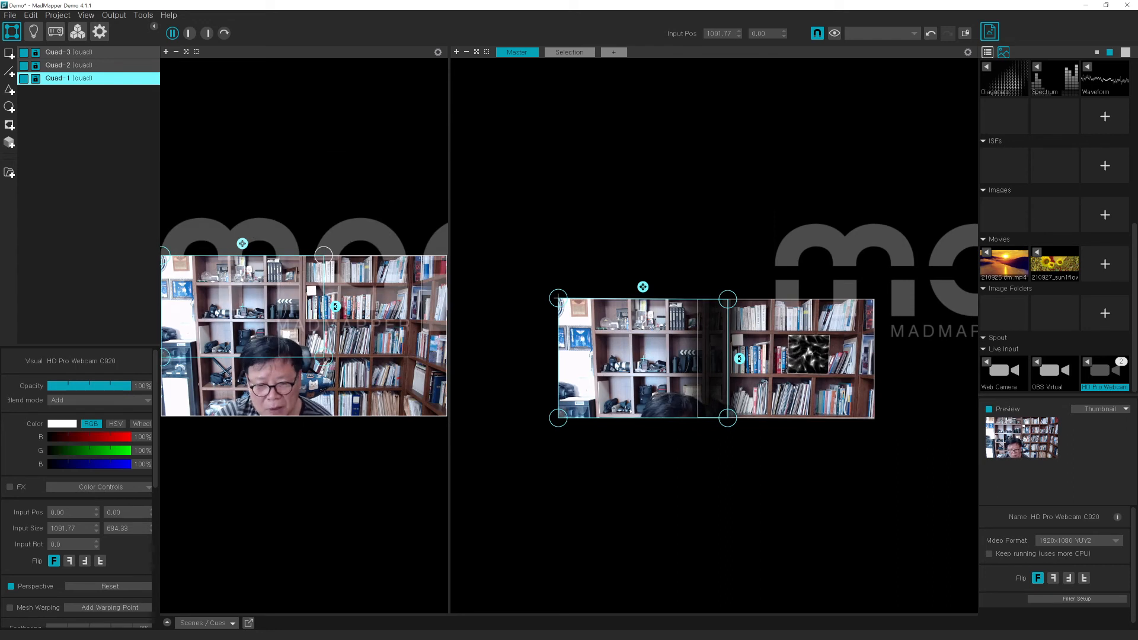
- Turn off Soft-Edge for both Quad-1 and Quad-2
{"action": "scroll", "coordinate": [79, 502], "scroll_direction": "down", "scroll_amount": 5}
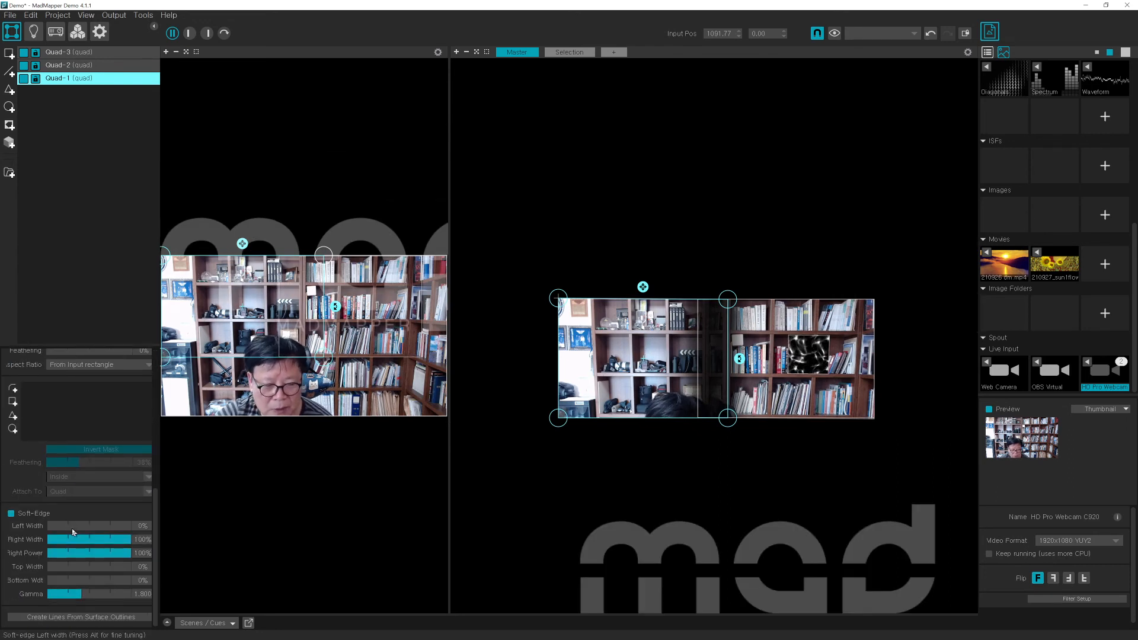
{"action": "left_click", "coordinate": [10, 514]}
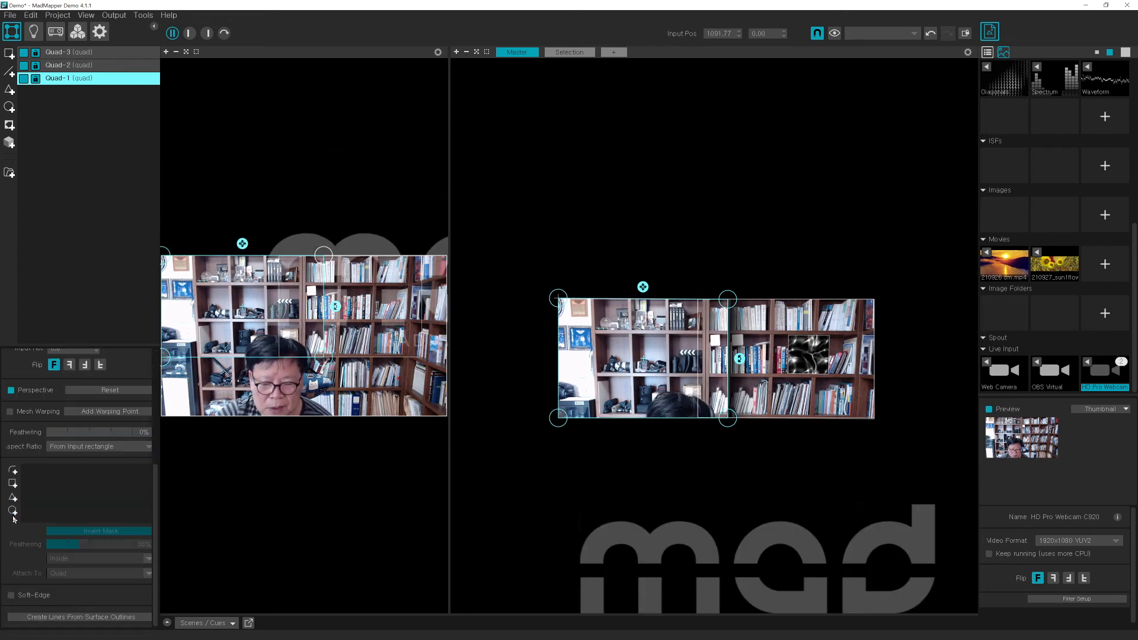
{"action": "left_click", "coordinate": [384, 314]}
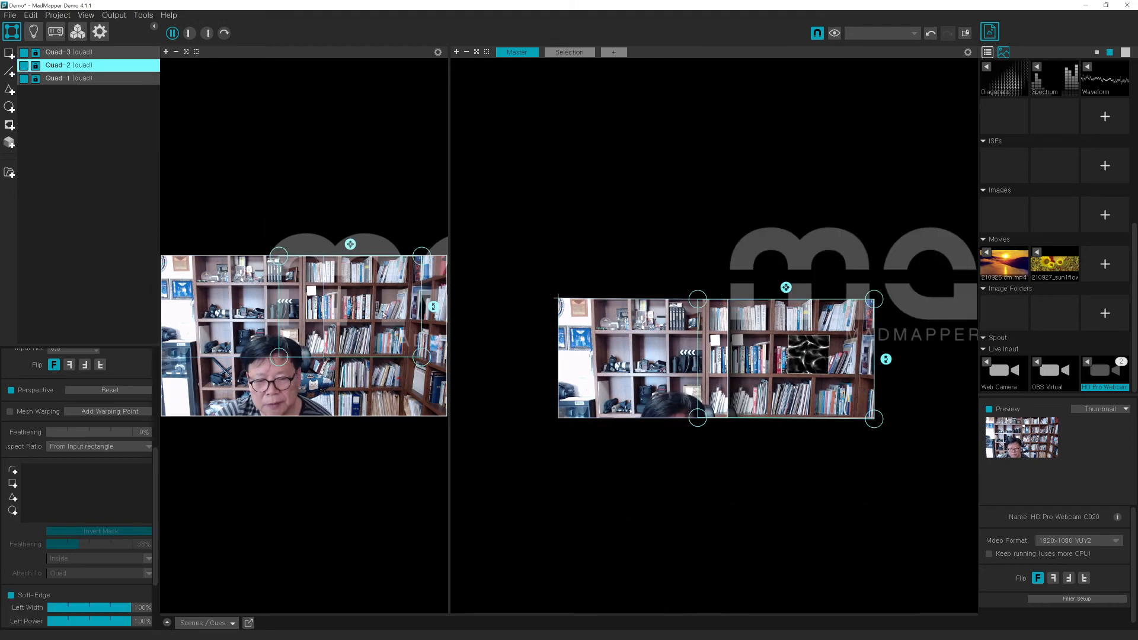
{"action": "left_click", "coordinate": [11, 596]}
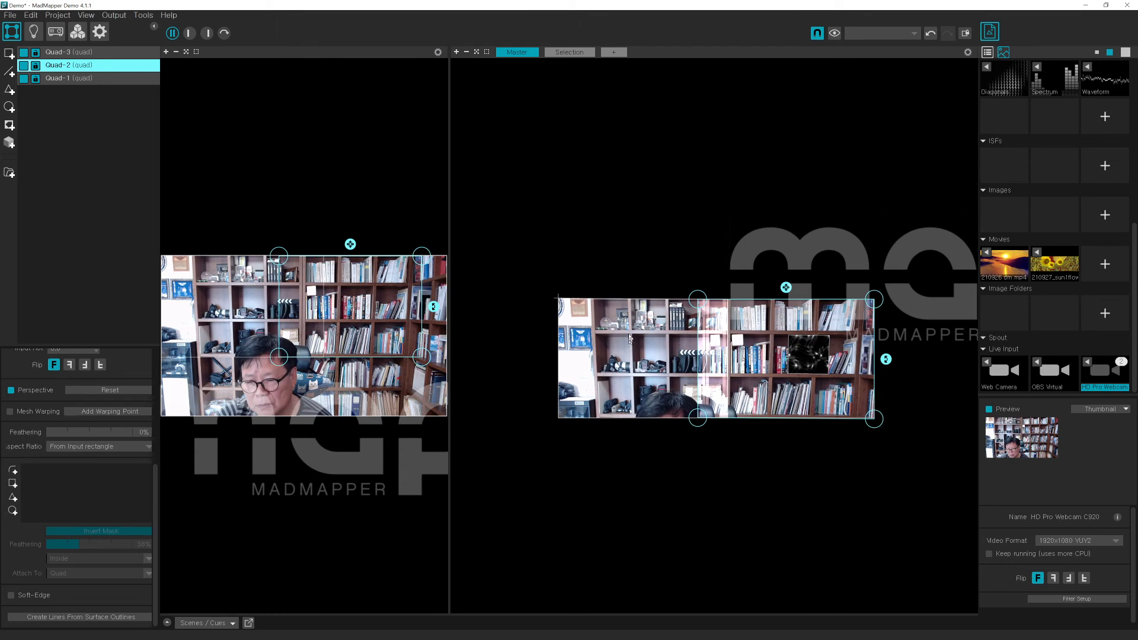
- Narrow Quad-2's input area from its left side to about 872 wide and resize Quad-1's input area to about 1048 by 672
{"action": "scroll", "coordinate": [729, 321], "scroll_direction": "up", "scroll_amount": 3}
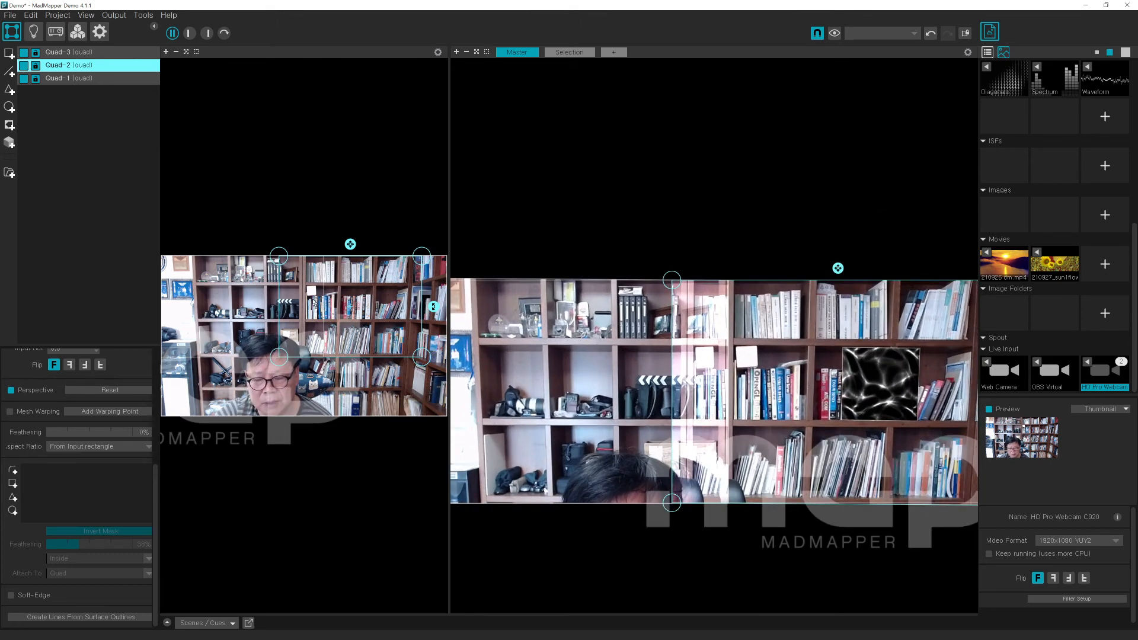
{"action": "left_click_drag", "start_coordinate": [277, 260], "coordinate": [315, 260]}
{"action": "left_click", "coordinate": [256, 293]}
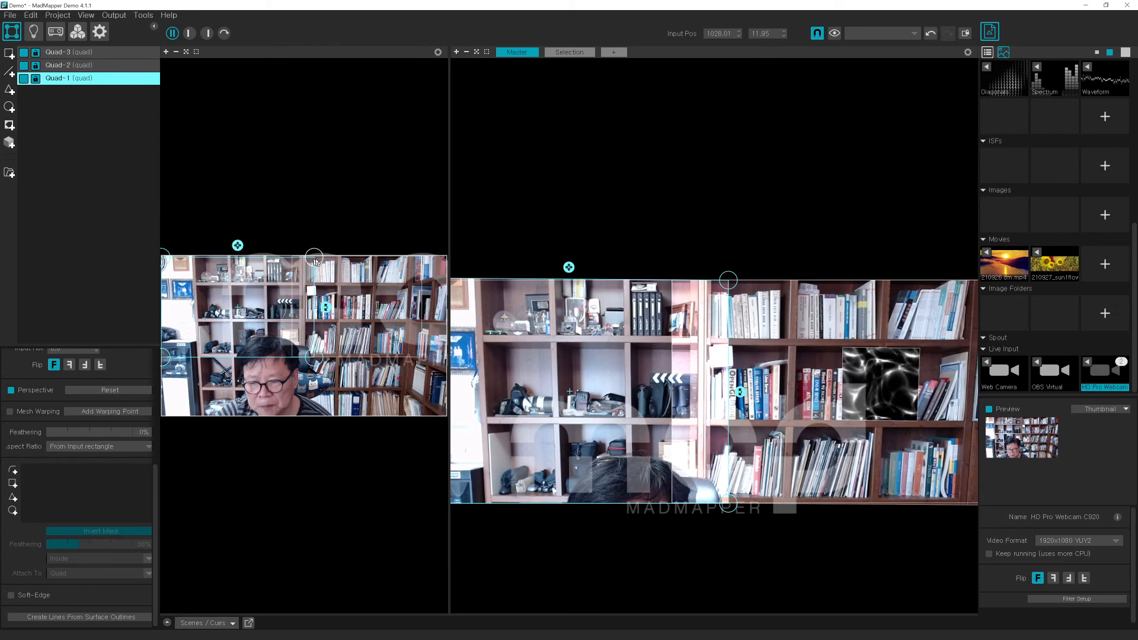
{"action": "left_click_drag", "start_coordinate": [315, 260], "coordinate": [318, 261]}
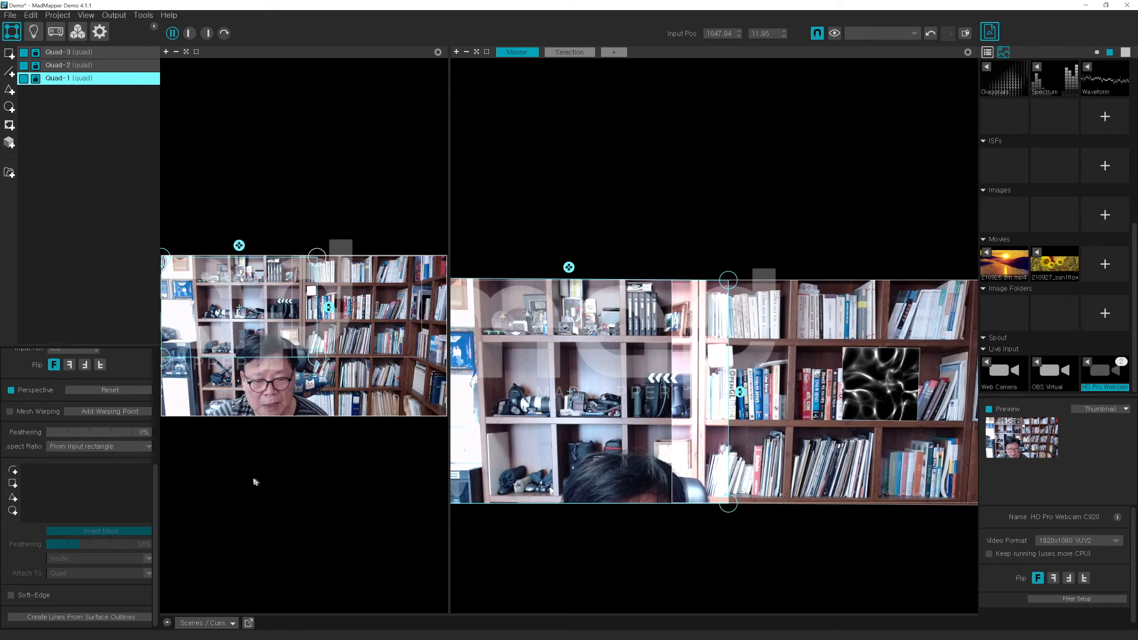
{"action": "scroll", "coordinate": [291, 469], "scroll_direction": "down", "scroll_amount": 2}
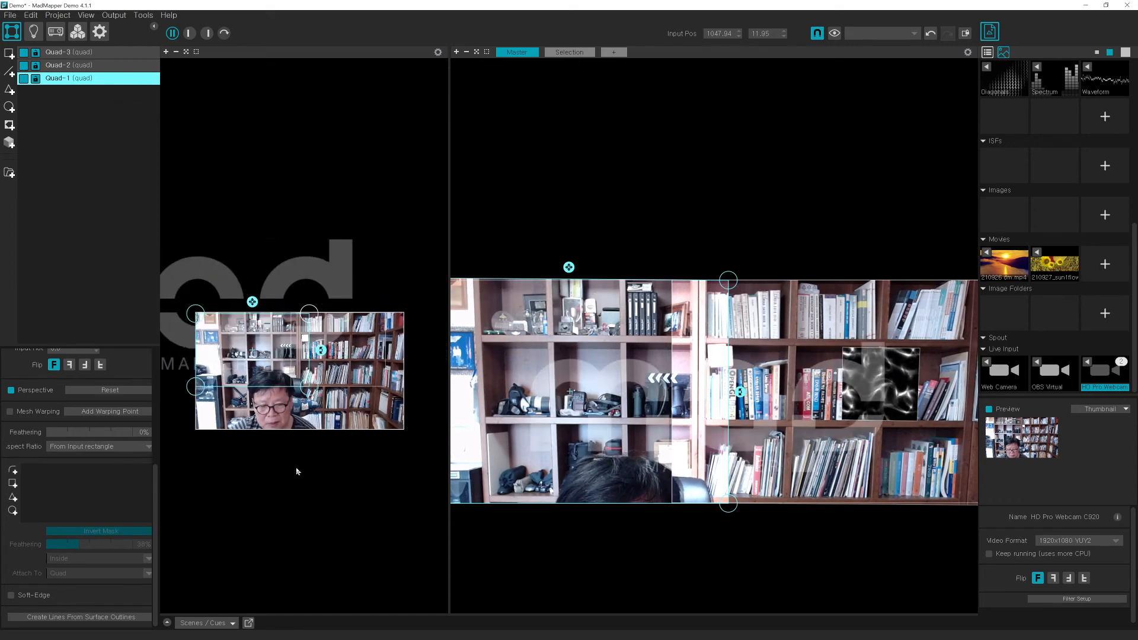
{"action": "left_click", "coordinate": [296, 472]}
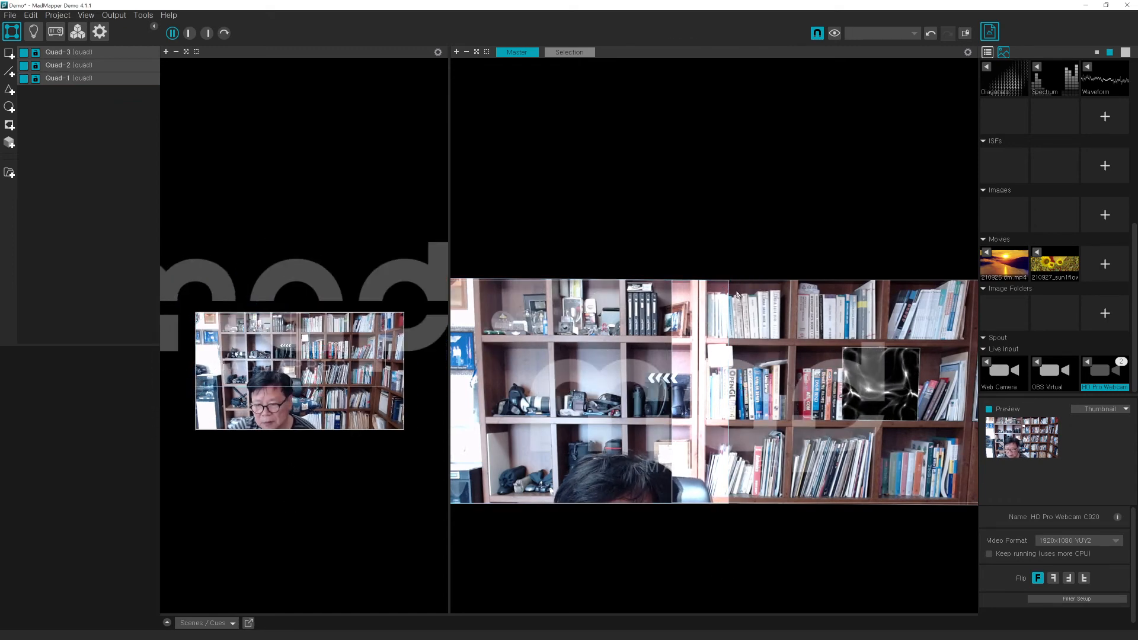
- Raise Quad-1's lower input edge to about Y 668, making the area about 1048 by 656, and select Quad-2
{"action": "left_click", "coordinate": [686, 305]}
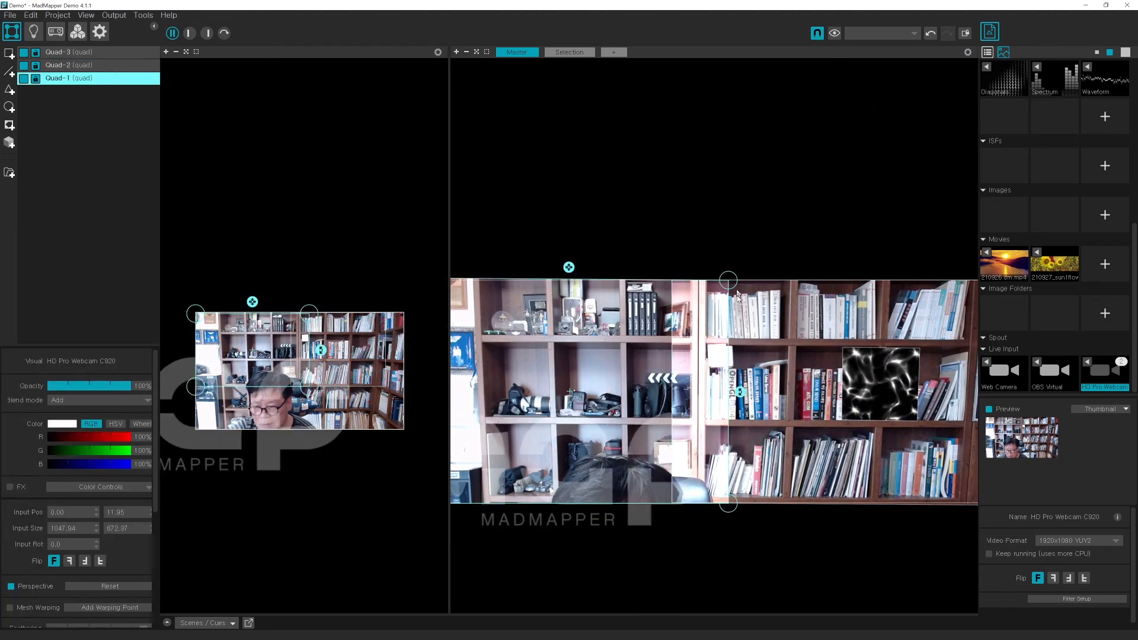
{"action": "left_click", "coordinate": [727, 504]}
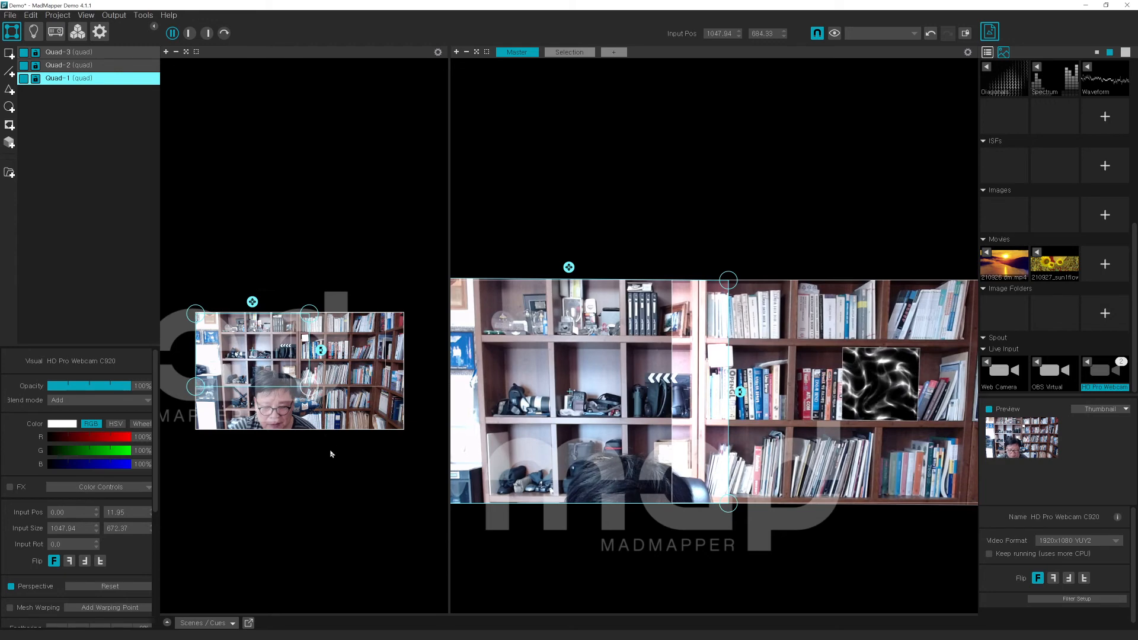
{"action": "key", "text": "Up"}
{"action": "key", "text": "Up"}
{"action": "key", "text": "Up"}
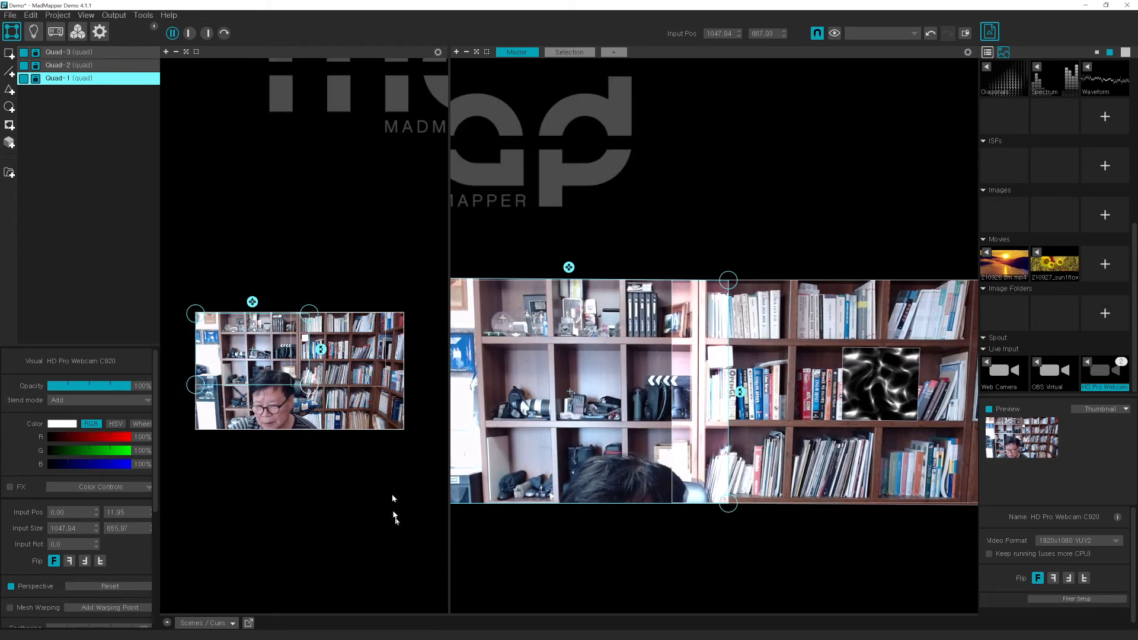
{"action": "left_click", "coordinate": [679, 543]}
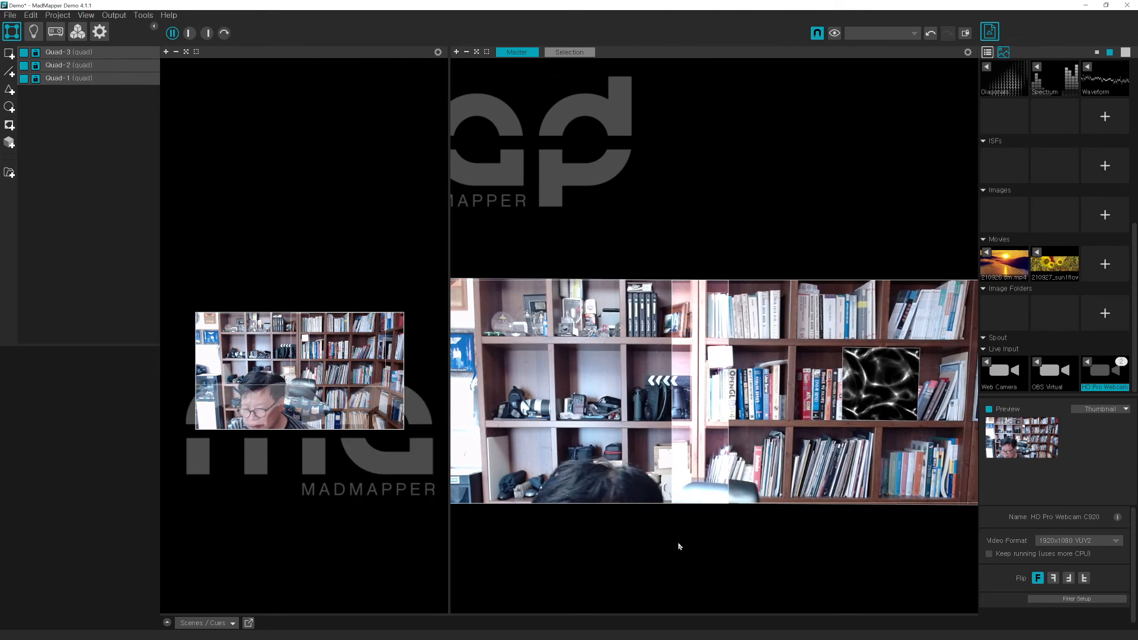
{"action": "left_click", "coordinate": [660, 456]}
{"action": "left_click", "coordinate": [729, 433]}
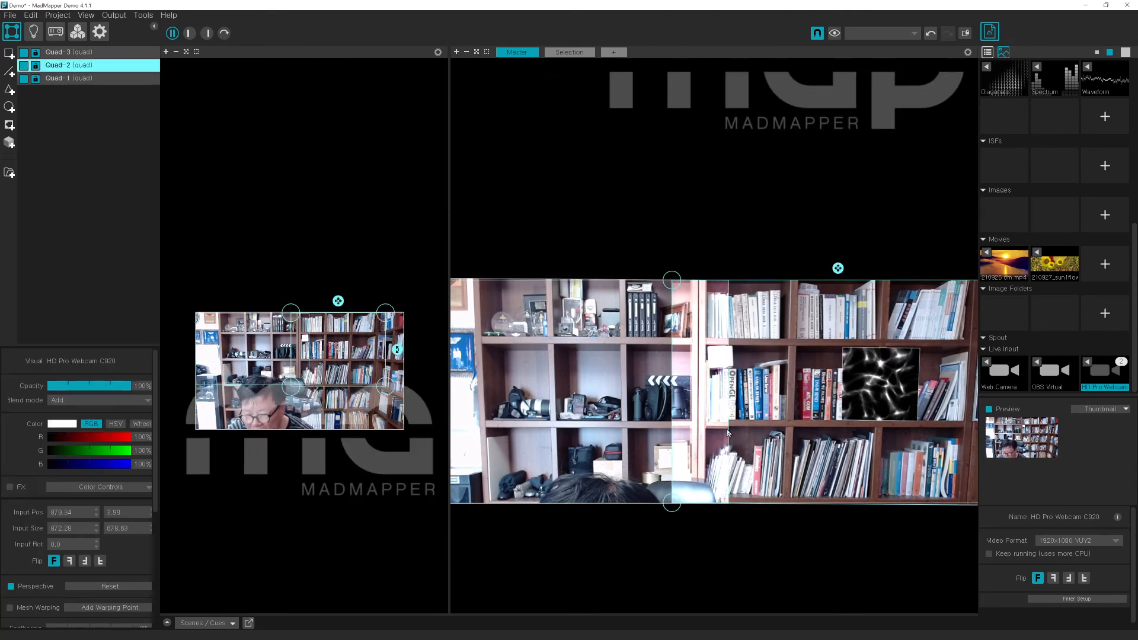
- Select Quad-1 and enlarge its input area slightly from the lower-right corner to about 1053 by 667
{"action": "left_click", "coordinate": [689, 443]}
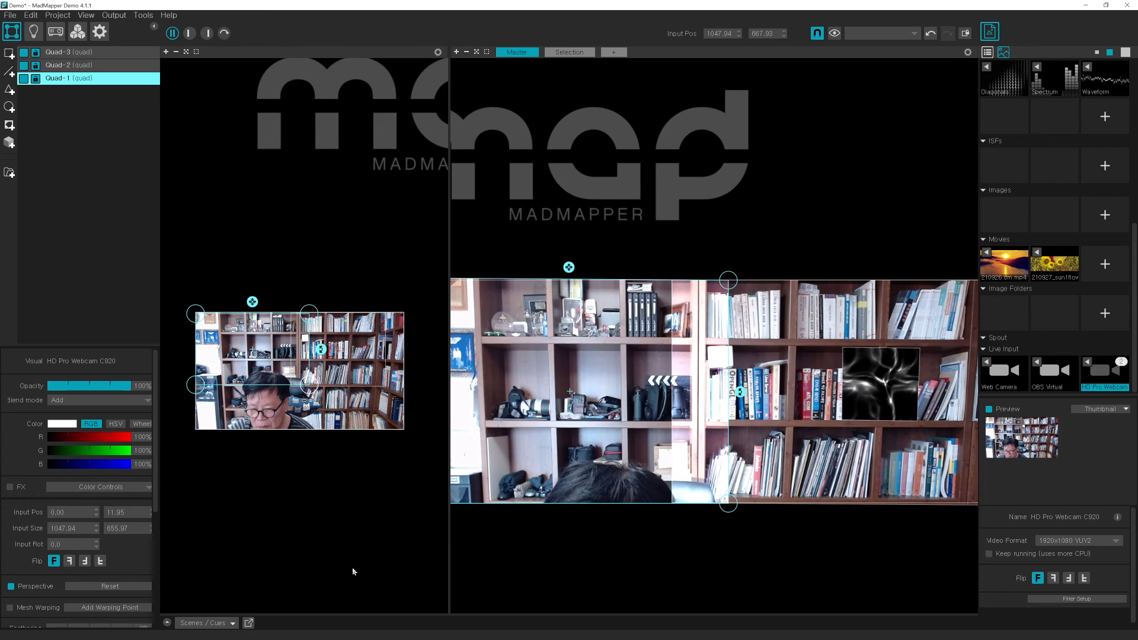
{"action": "key", "text": "Down"}
{"action": "key", "text": "Down"}
{"action": "key", "text": "Right"}
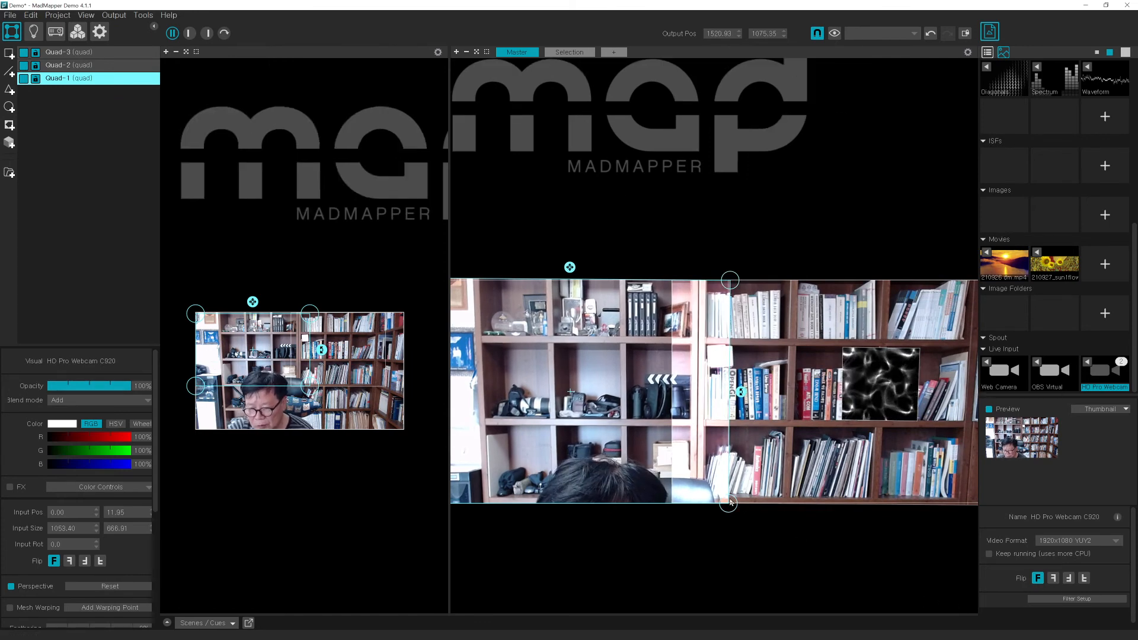
- Nudge Quad-1's lower-right output corner to about X 1529, Y 1073 to align the overlap, and deselect the quad
{"action": "left_click_drag", "start_coordinate": [729, 503], "coordinate": [729, 504]}
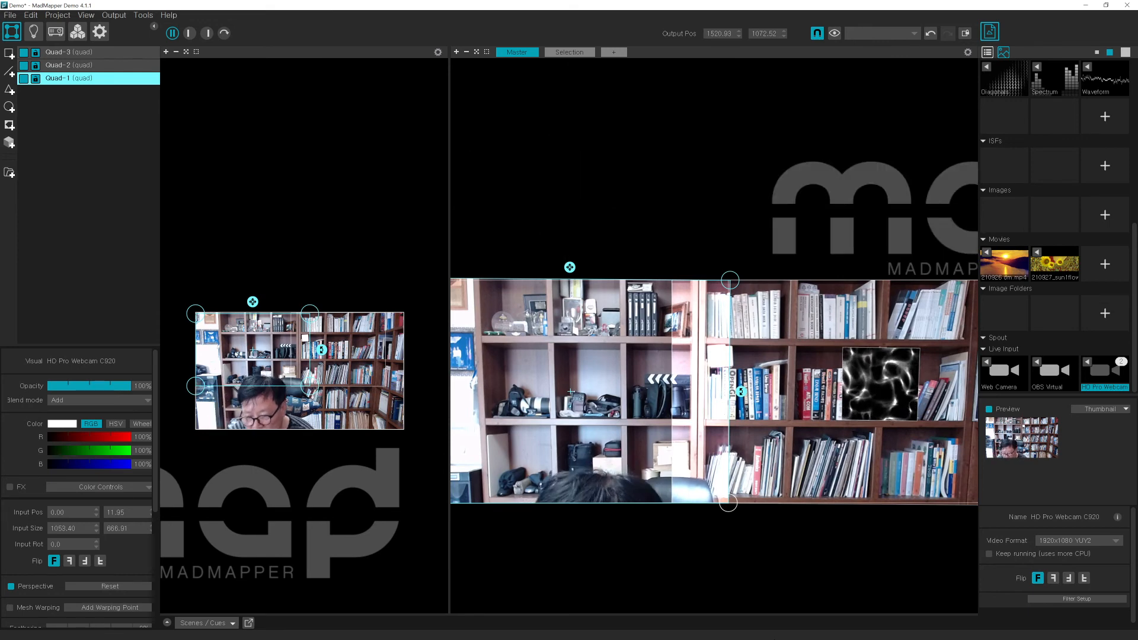
{"action": "left_click_drag", "start_coordinate": [729, 503], "coordinate": [729, 503]}
{"action": "key", "text": "Left"}
{"action": "key", "text": "Left"}
{"action": "key", "text": "Left"}
{"action": "key", "text": "Left"}
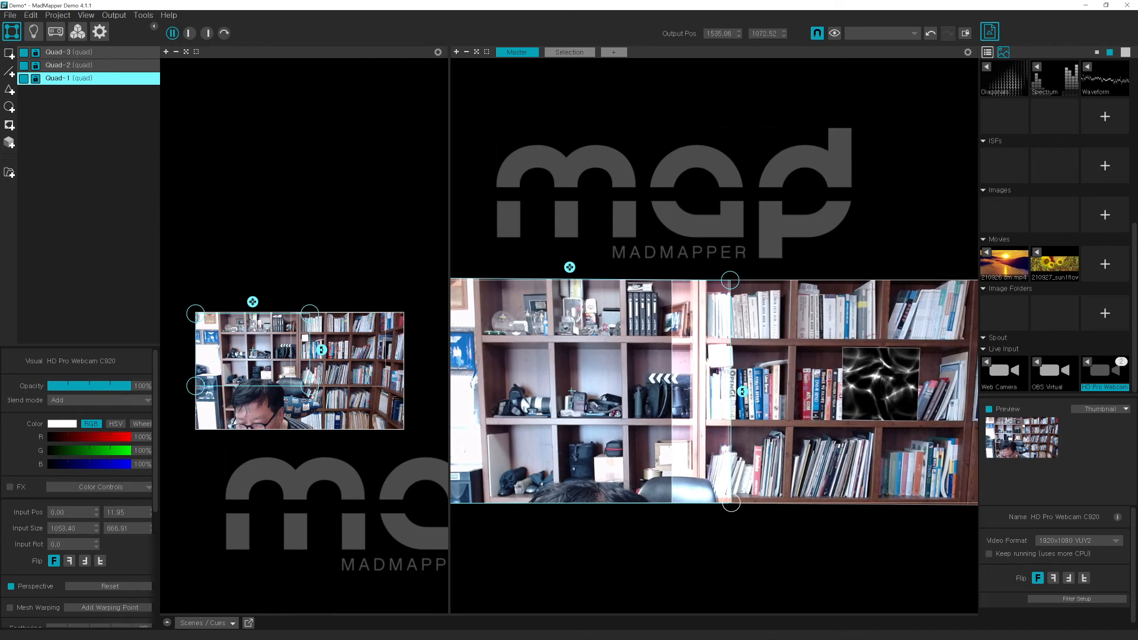
{"action": "key", "text": "Right"}
{"action": "key", "text": "Right"}
{"action": "key", "text": "Right"}
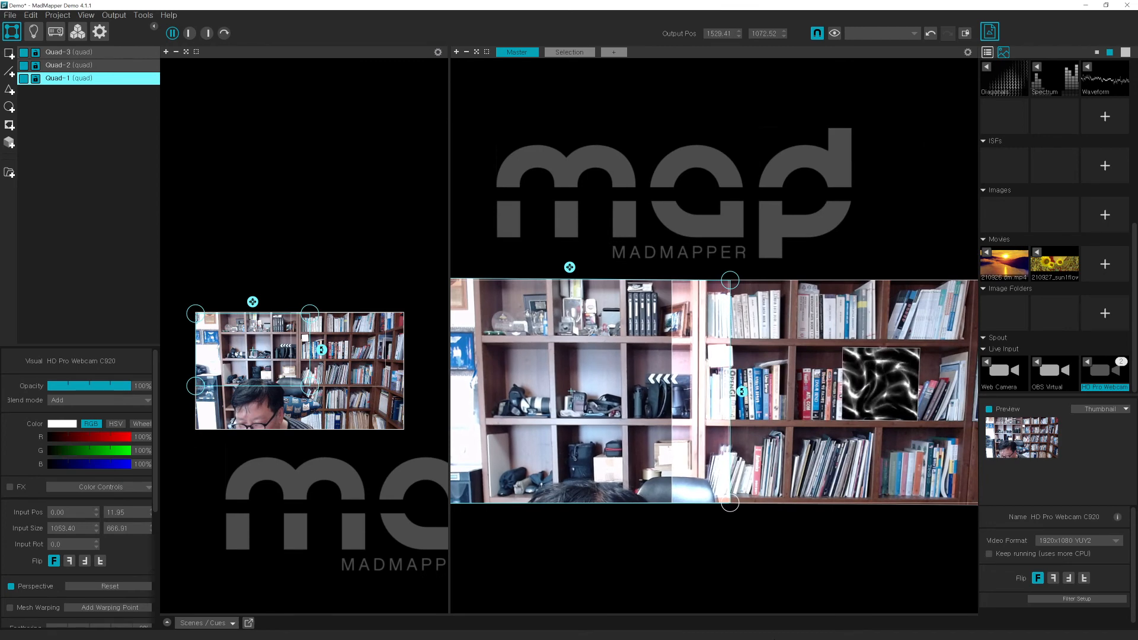
{"action": "left_click", "coordinate": [803, 519]}
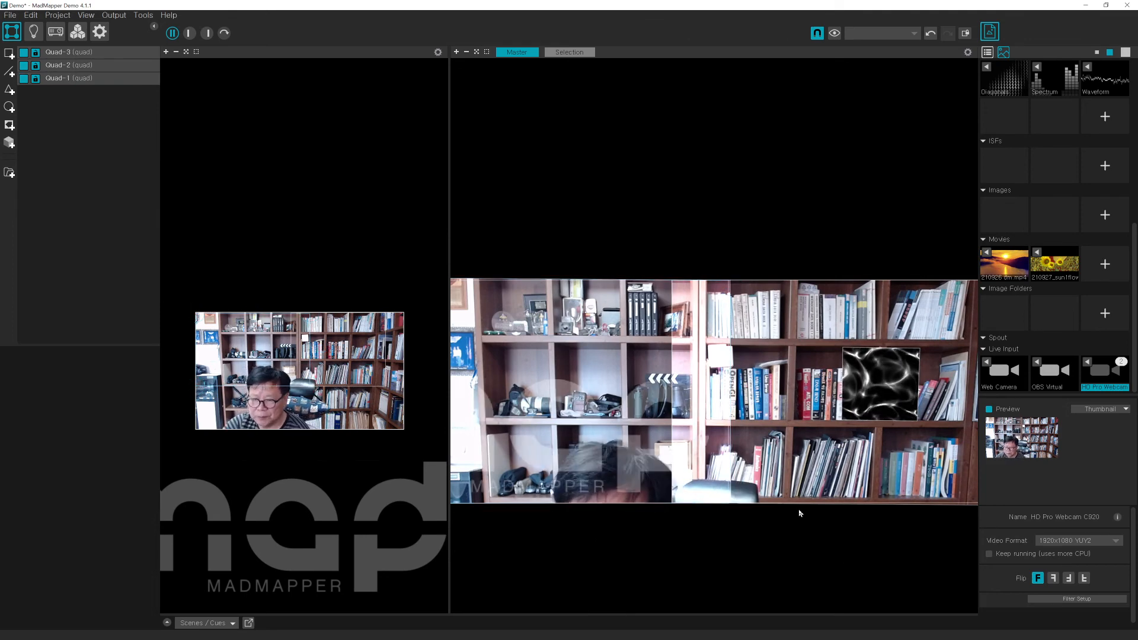
- Select Quad-2 and nudge its upper-left output corner horizontally to about X 1253
{"action": "left_click", "coordinate": [765, 302]}
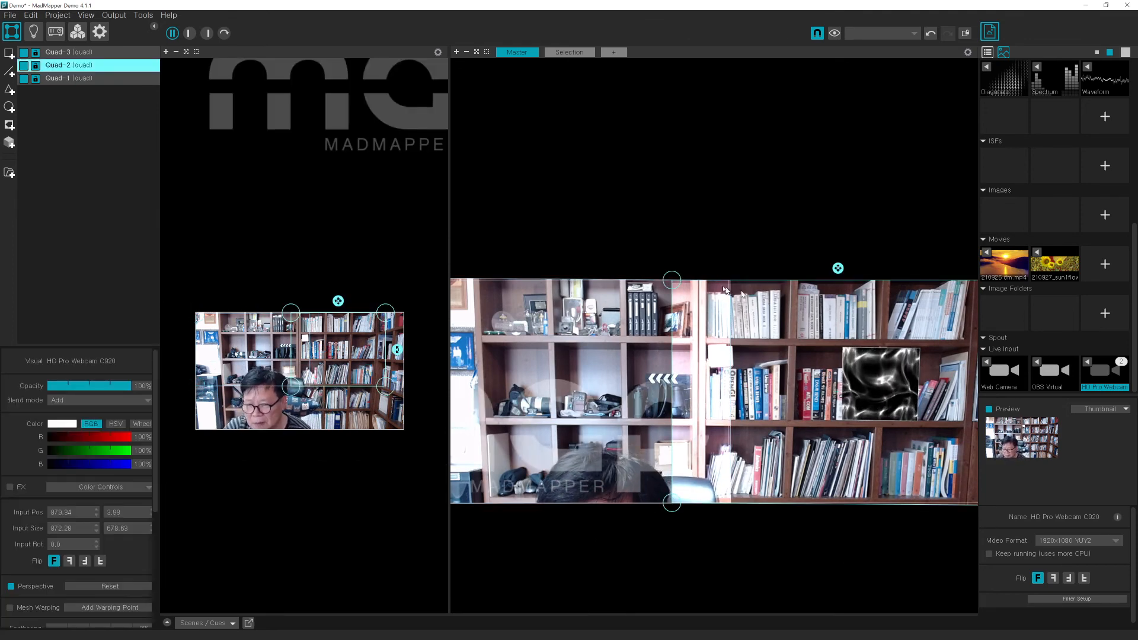
{"action": "scroll", "coordinate": [683, 302], "scroll_direction": "up", "scroll_amount": 5}
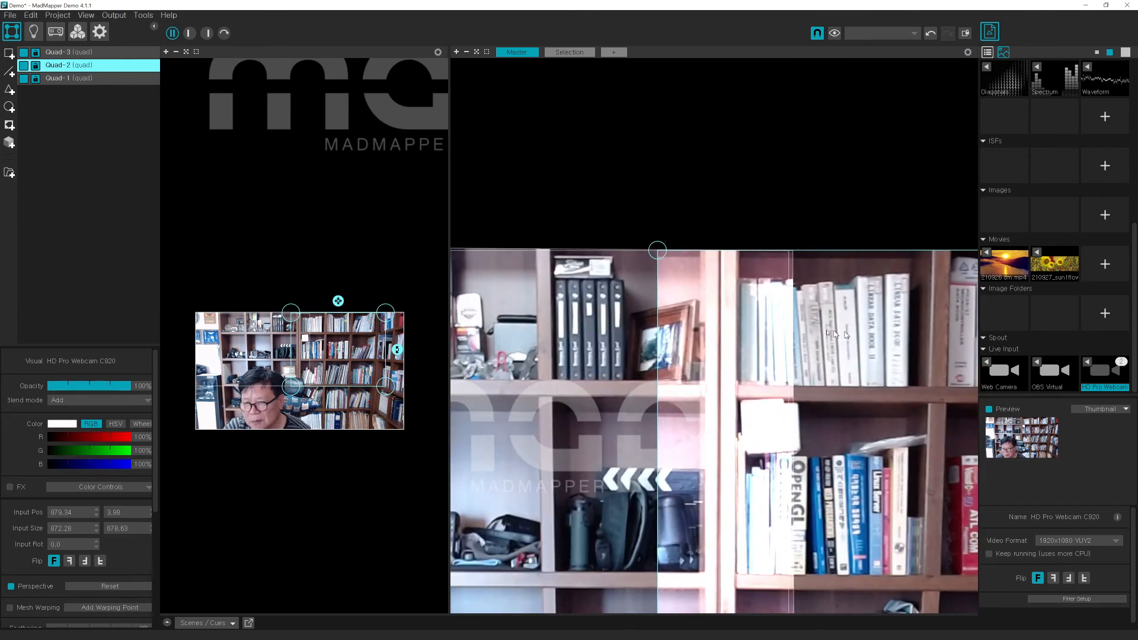
{"action": "left_click", "coordinate": [656, 252]}
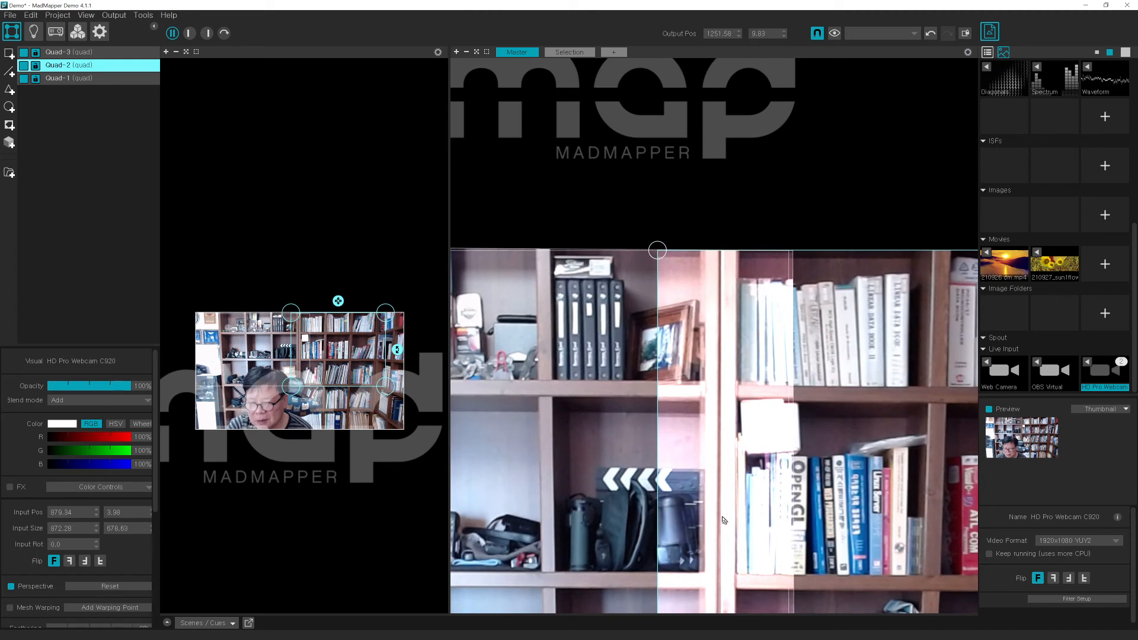
{"action": "key", "text": "Left"}
{"action": "key", "text": "Left"}
{"action": "key", "text": "Left"}
{"action": "key", "text": "Left"}
{"action": "key", "text": "Right"}
{"action": "key", "text": "Right"}
{"action": "key", "text": "Right"}
{"action": "key", "text": "Right"}
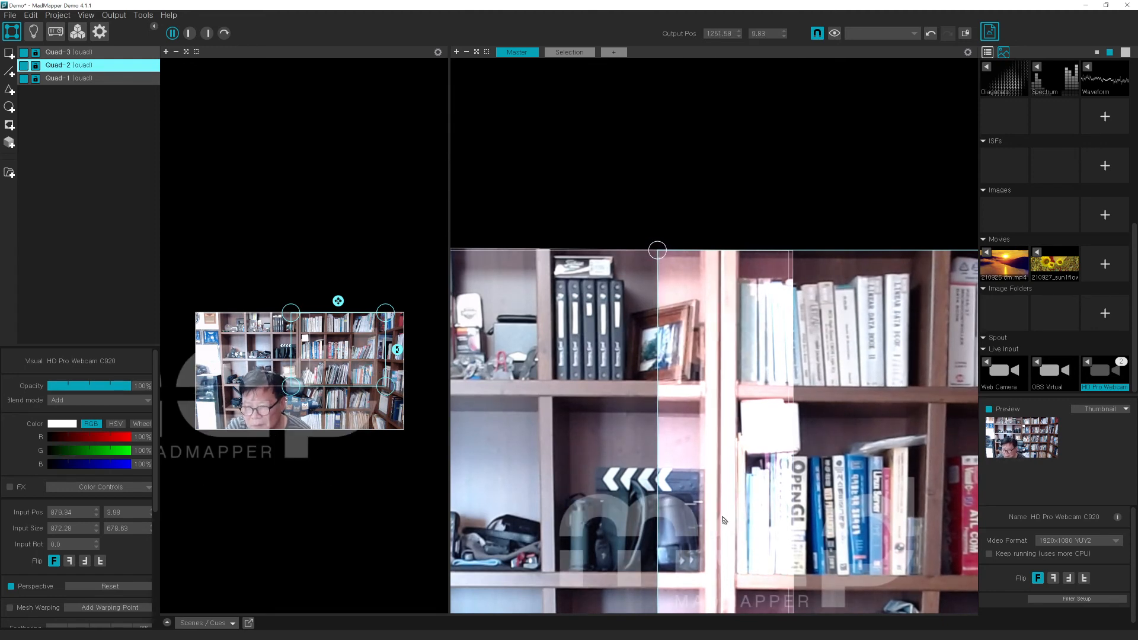
{"action": "key", "text": "Right"}
{"action": "key", "text": "Right"}
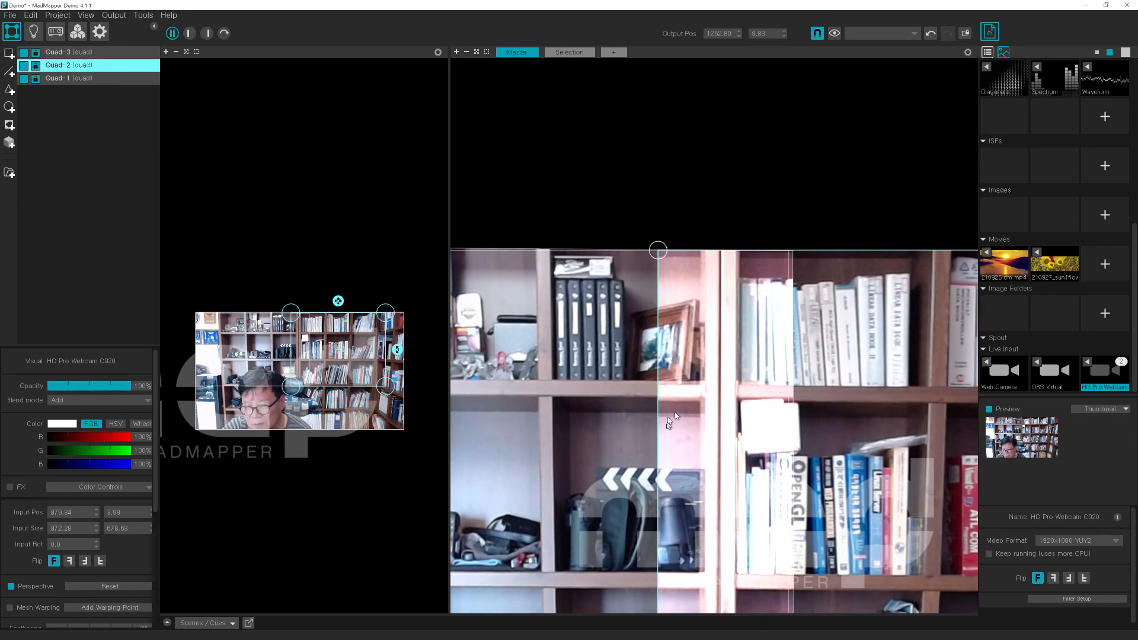
- Fine-tune Quad-2's lower-left output corner to about X 1253, Y 1064 to match the shelves in the overlap, and deselect the quad
{"action": "scroll", "coordinate": [657, 530], "scroll_direction": "down", "scroll_amount": 2}
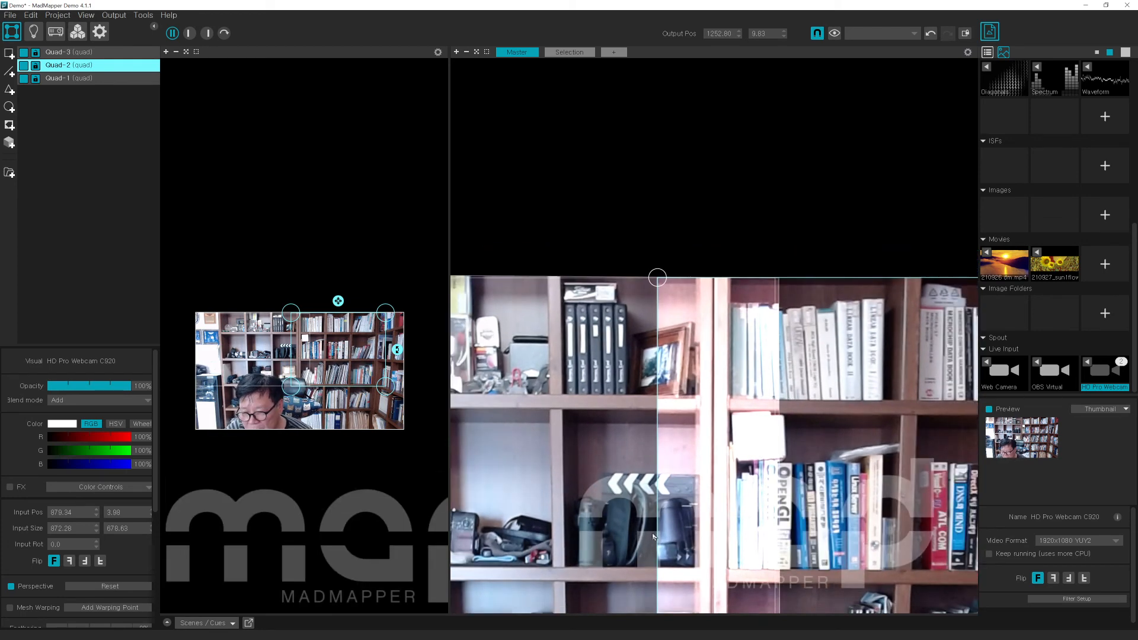
{"action": "left_click_drag", "start_coordinate": [613, 527], "coordinate": [631, 350]}
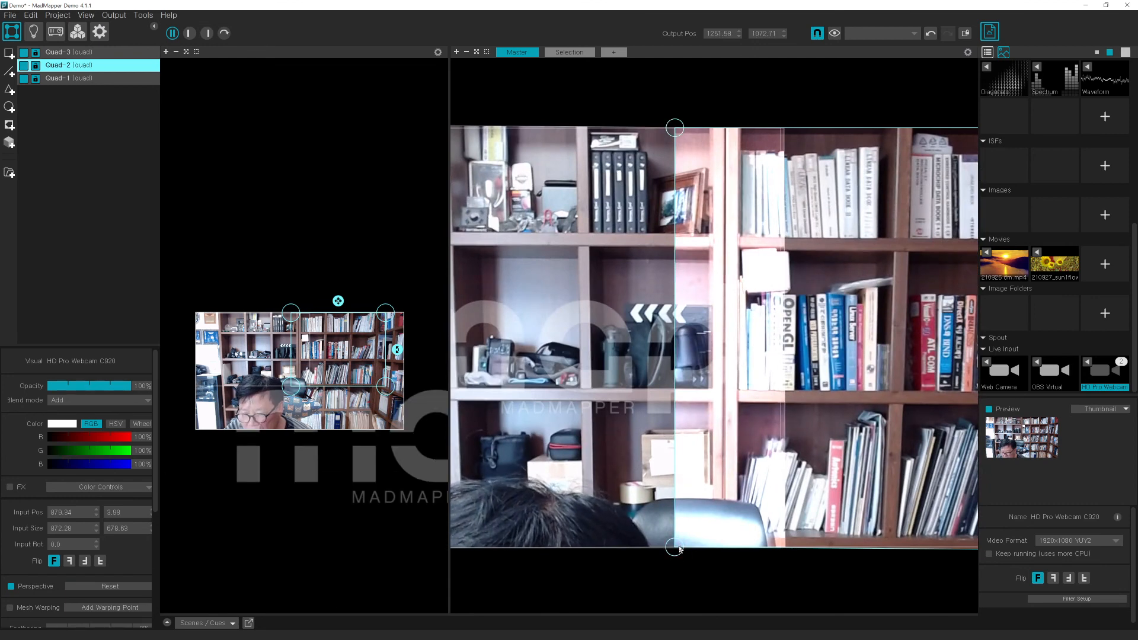
{"action": "left_click_drag", "start_coordinate": [674, 546], "coordinate": [675, 547]}
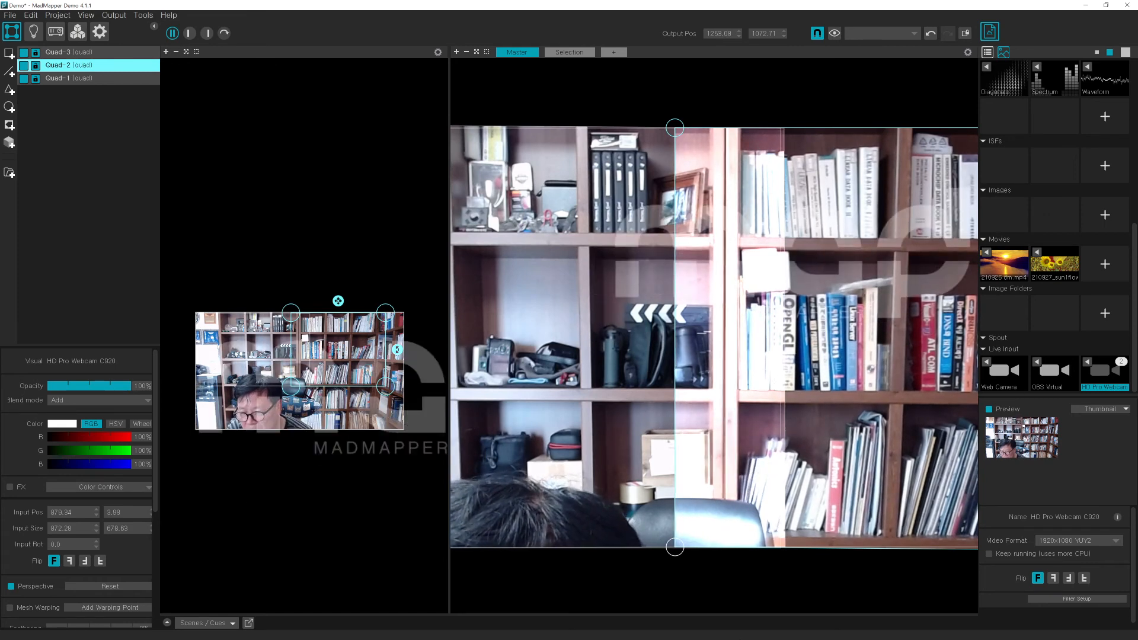
{"action": "key", "text": "Up"}
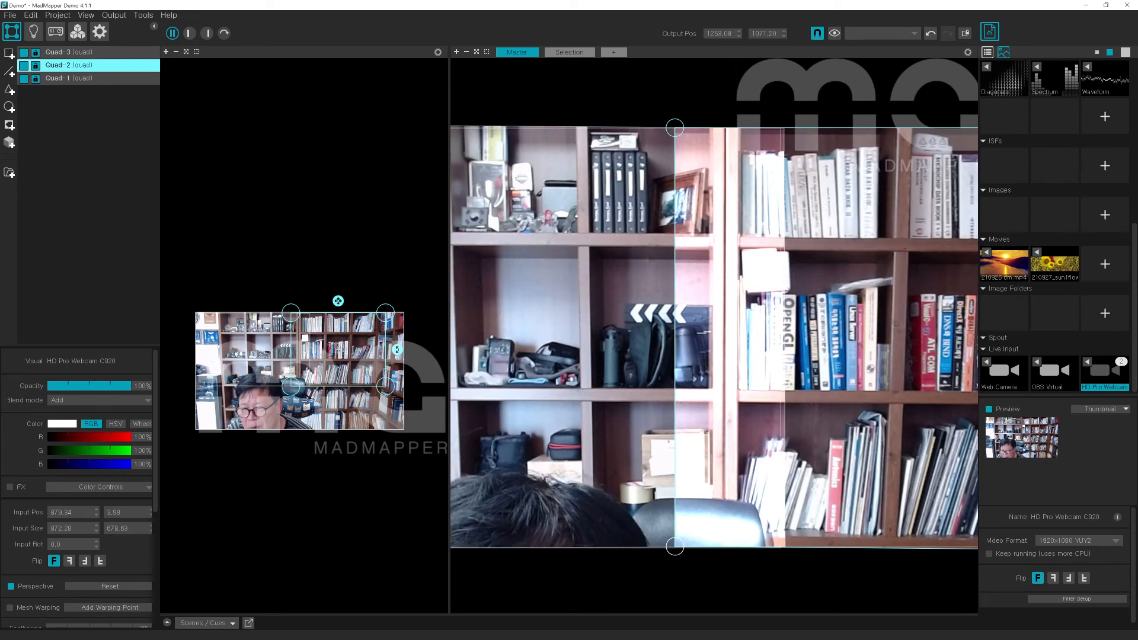
{"action": "key", "text": "Up"}
{"action": "key", "text": "Up"}
{"action": "key", "text": "Up"}
{"action": "key", "text": "Up"}
{"action": "key", "text": "Up"}
{"action": "key", "text": "Up"}
{"action": "key", "text": "Up"}
{"action": "key", "text": "Up"}
{"action": "key", "text": "Up"}
{"action": "key", "text": "Up"}
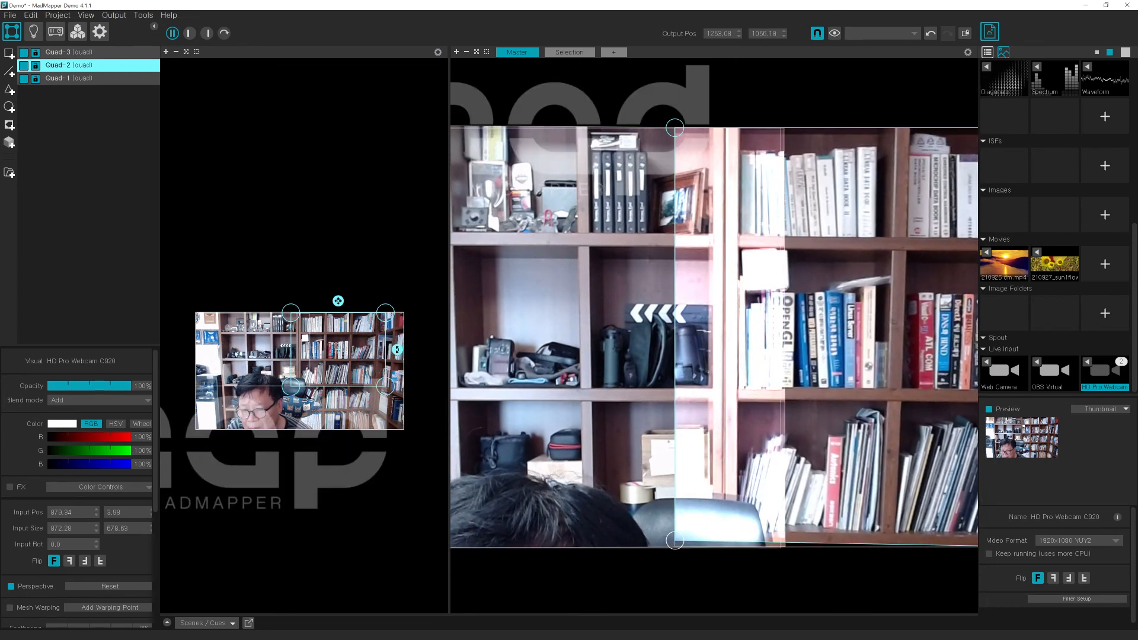
{"action": "key", "text": "Down"}
{"action": "key", "text": "Down"}
{"action": "key", "text": "Down"}
{"action": "key", "text": "Down"}
{"action": "key", "text": "Down"}
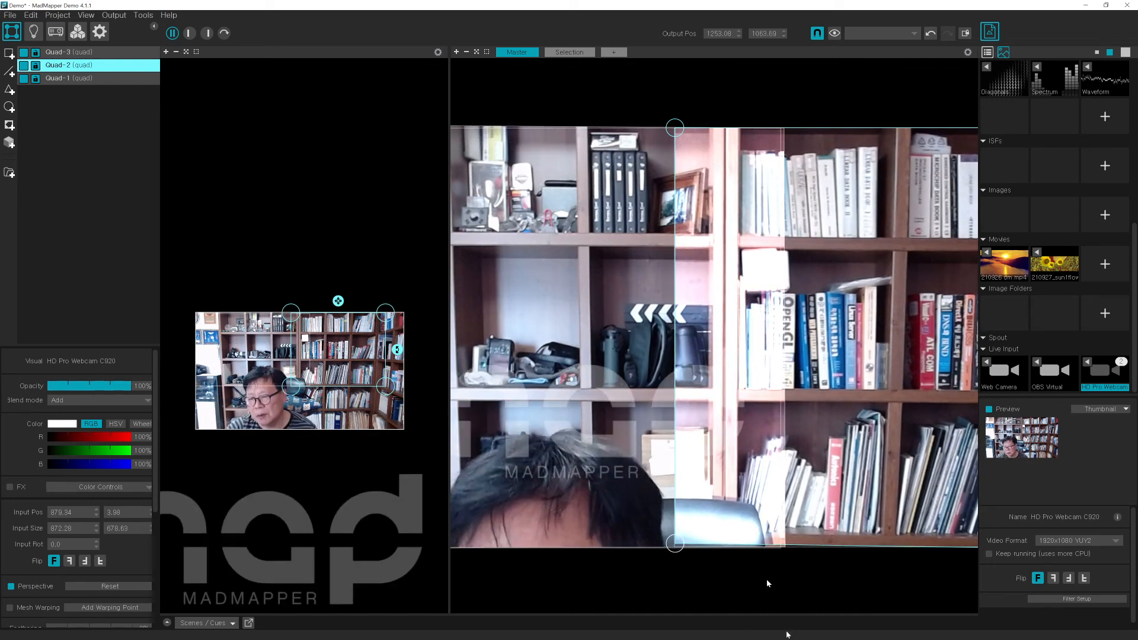
{"action": "left_click", "coordinate": [770, 591]}
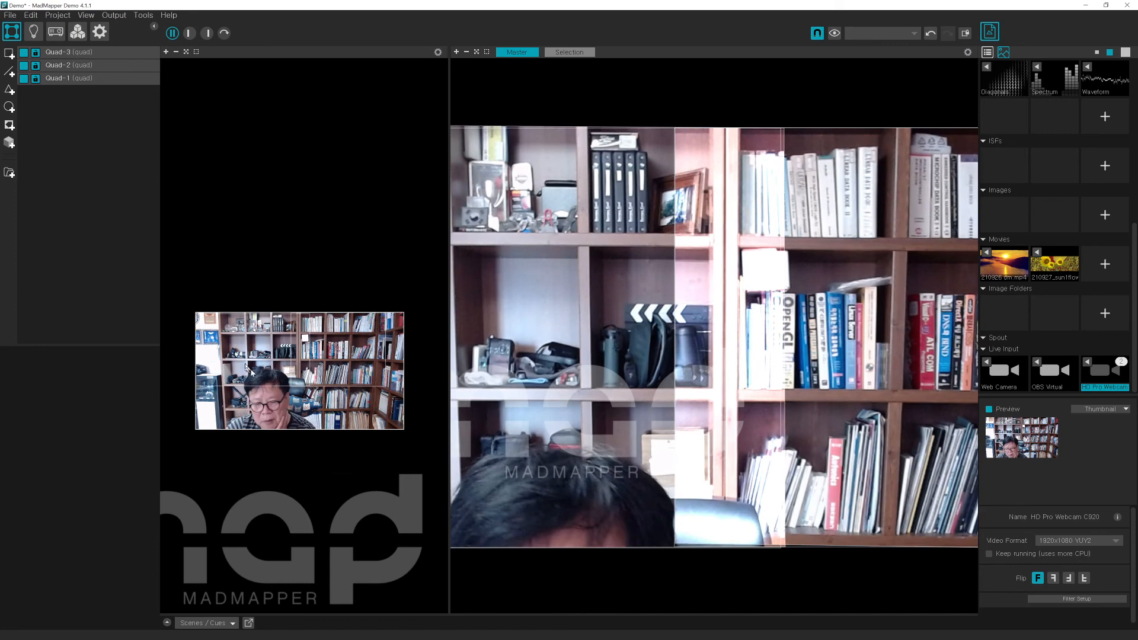
- Turn on Soft-Edge for Quad-1 with a right width of about 68% and a right power of about 52%
{"action": "left_click", "coordinate": [263, 381]}
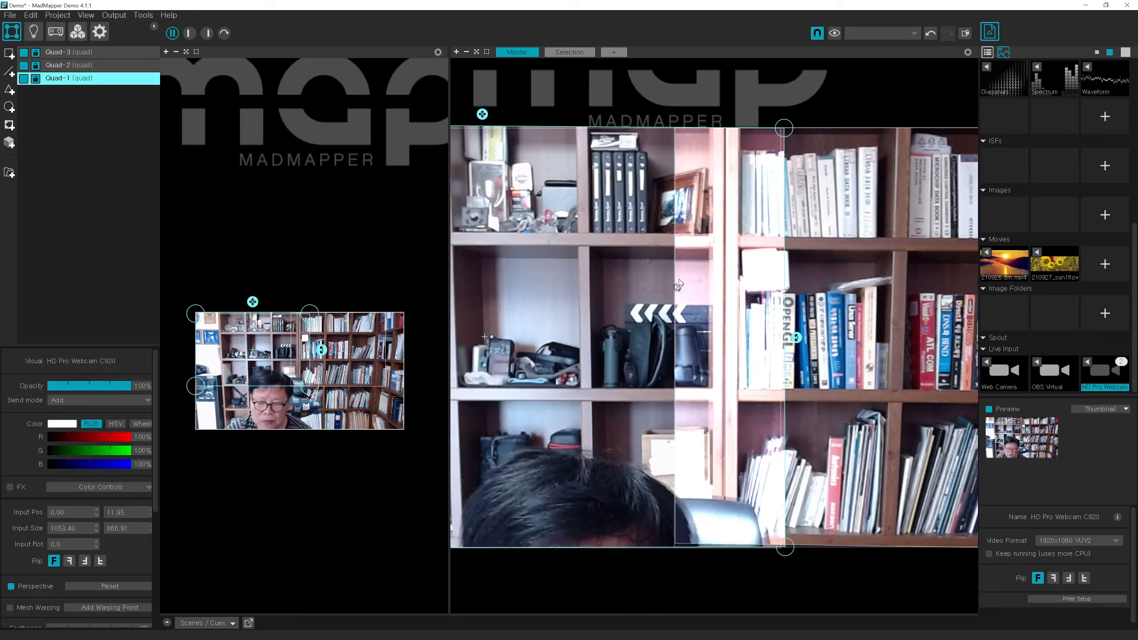
{"action": "scroll", "coordinate": [681, 281], "scroll_direction": "down", "scroll_amount": 5}
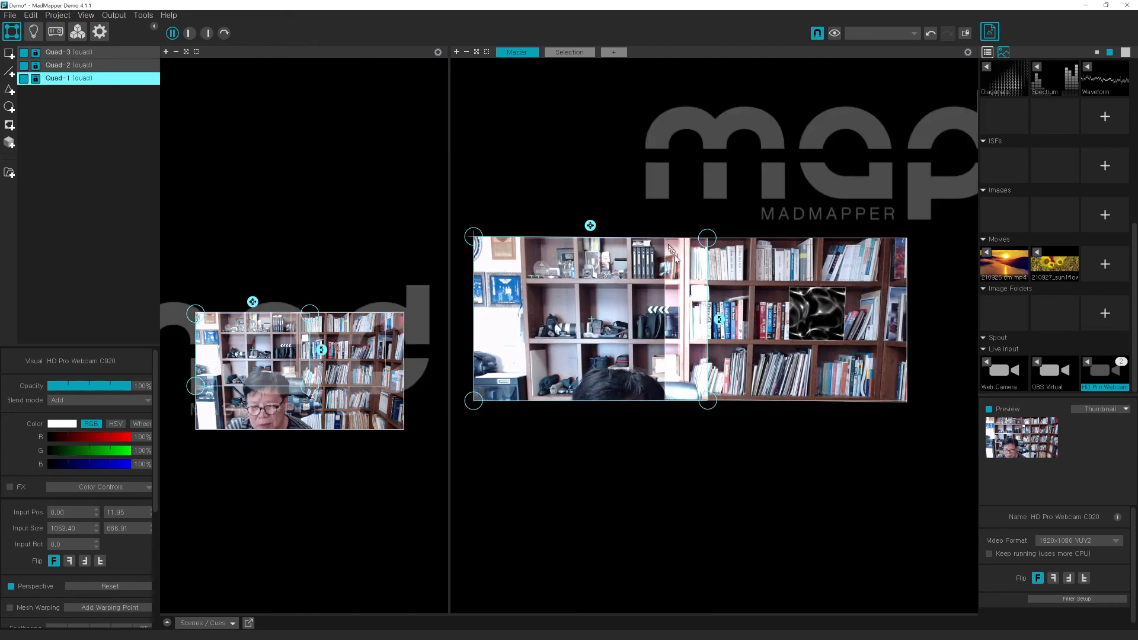
{"action": "scroll", "coordinate": [89, 563], "scroll_direction": "down", "scroll_amount": 4}
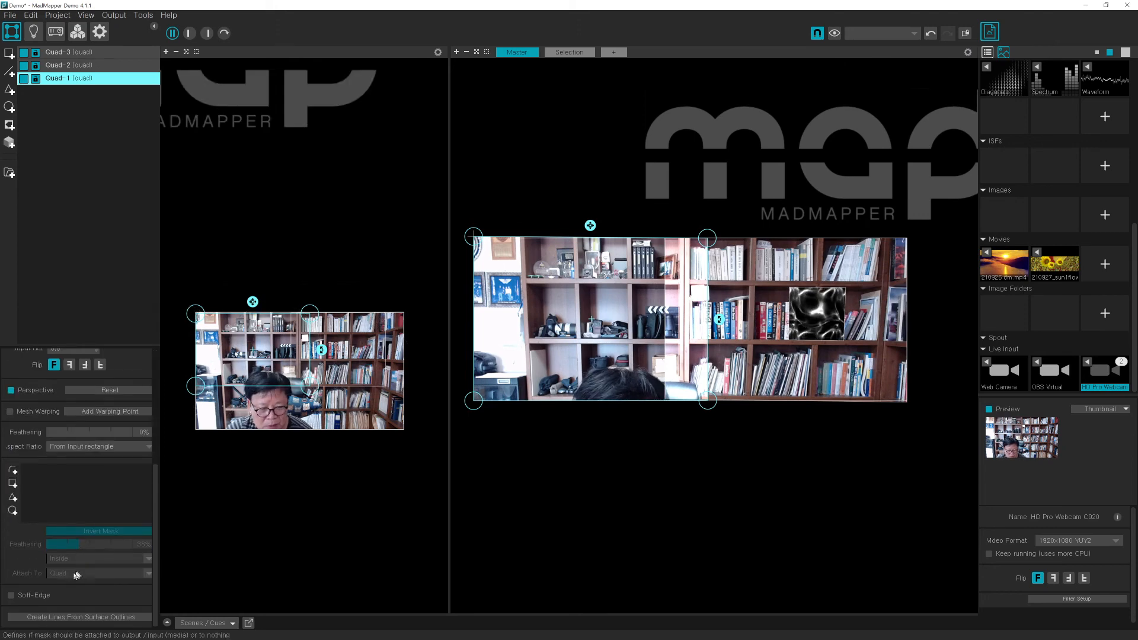
{"action": "left_click", "coordinate": [11, 596]}
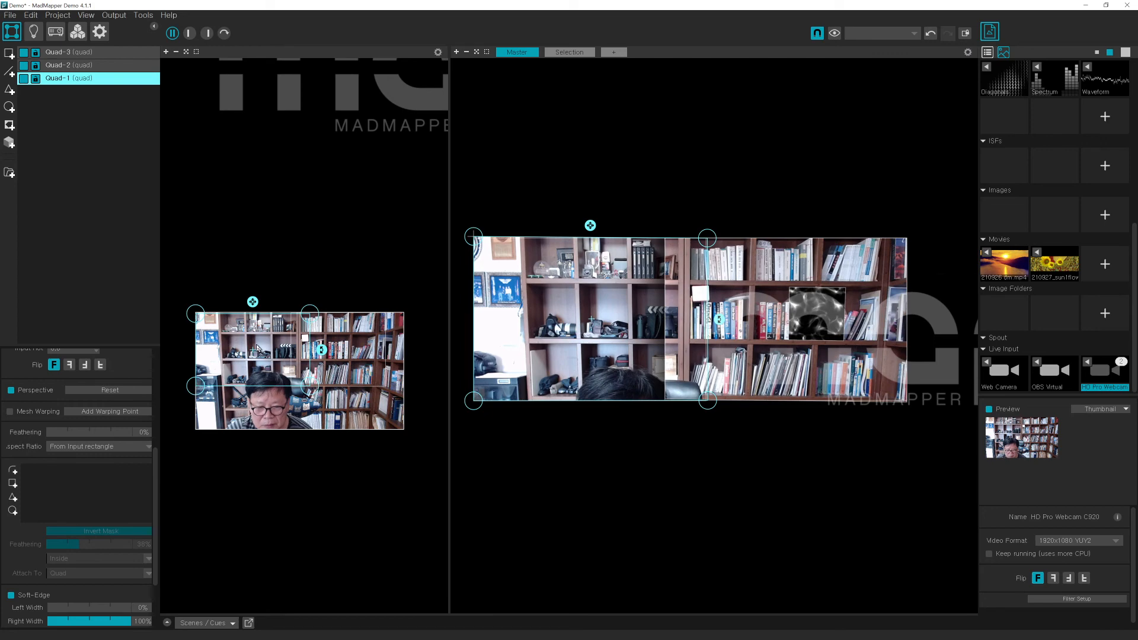
{"action": "scroll", "coordinate": [78, 579], "scroll_direction": "down", "scroll_amount": 2}
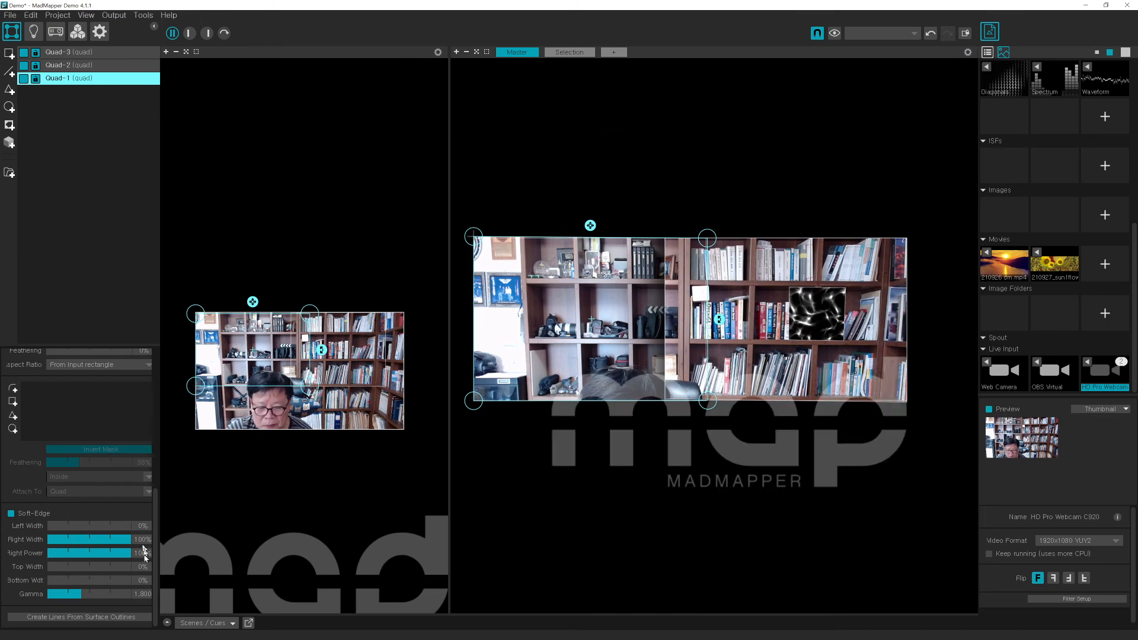
{"action": "left_click_drag", "start_coordinate": [131, 541], "coordinate": [102, 539]}
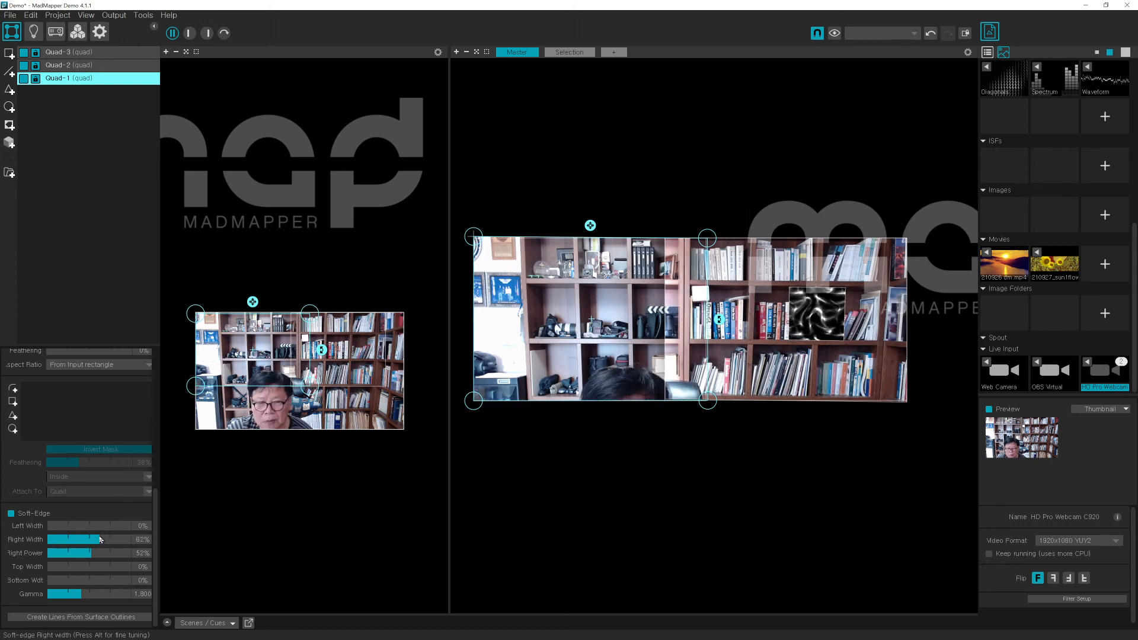
{"action": "mouse_move", "coordinate": [105, 539]}
{"action": "left_mouse_down"}
{"action": "mouse_move", "coordinate": [131, 540]}
{"action": "mouse_move", "coordinate": [99, 539]}
{"action": "left_mouse_up"}
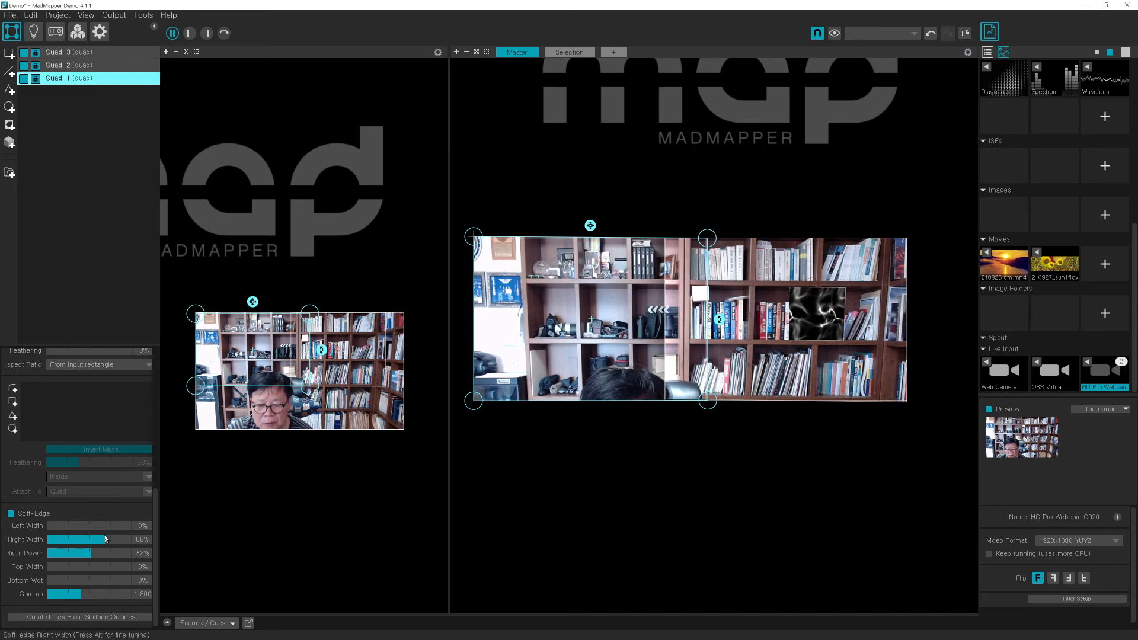
- Turn on Soft-Edge for Quad-2 with a left power of 50% and a left width of about 58%
{"action": "left_click", "coordinate": [360, 359]}
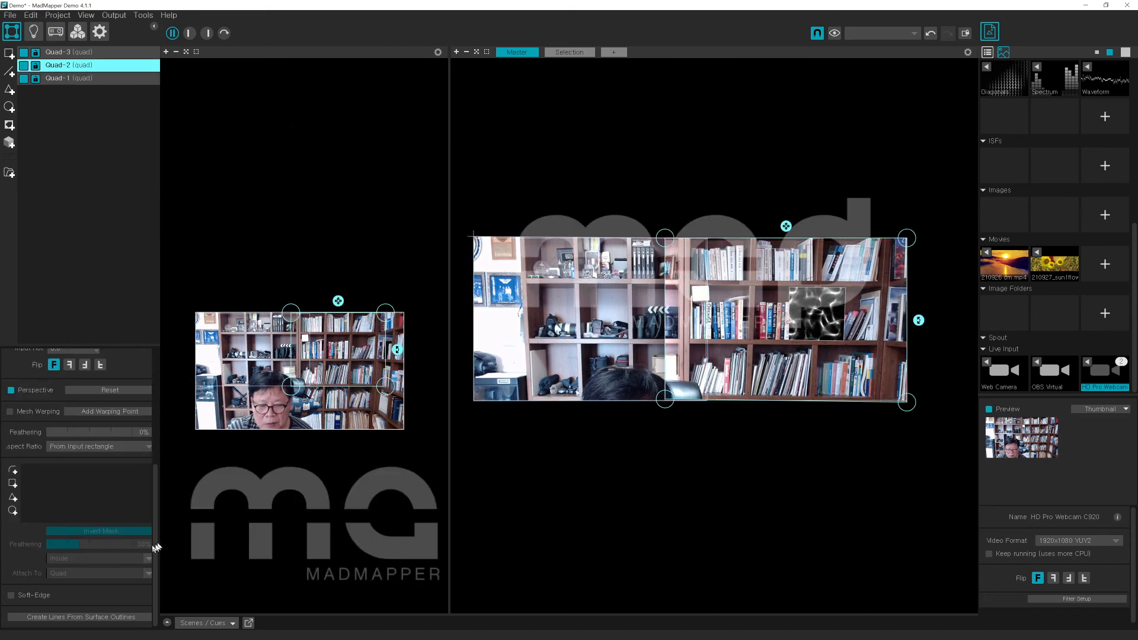
{"action": "left_click", "coordinate": [11, 596]}
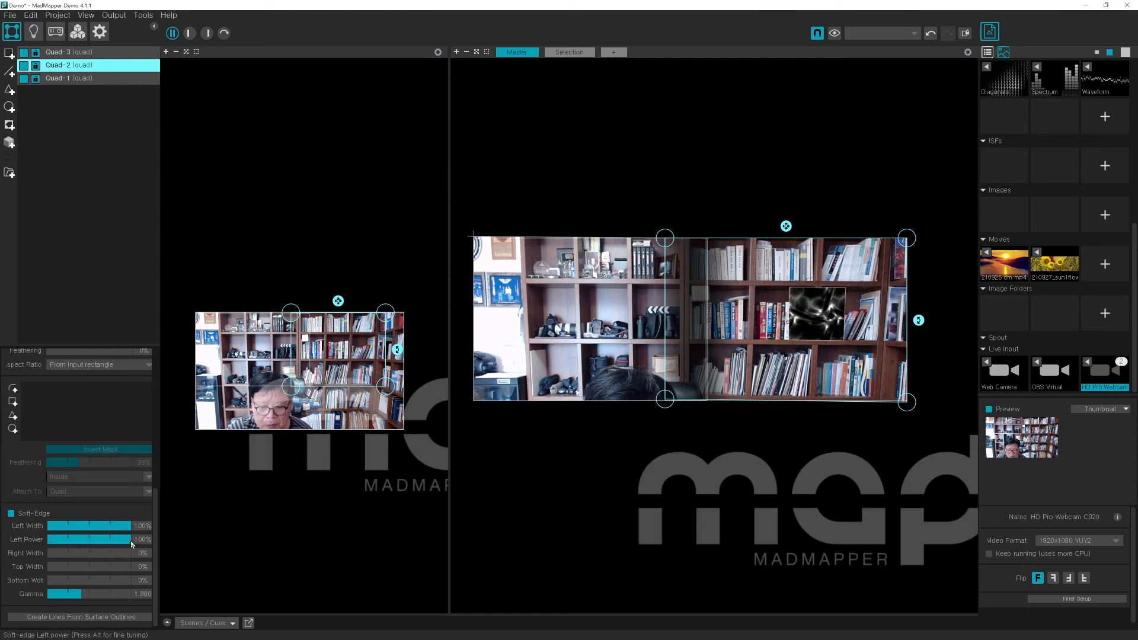
{"action": "type", "text": "50"}
{"action": "key", "text": "Return"}
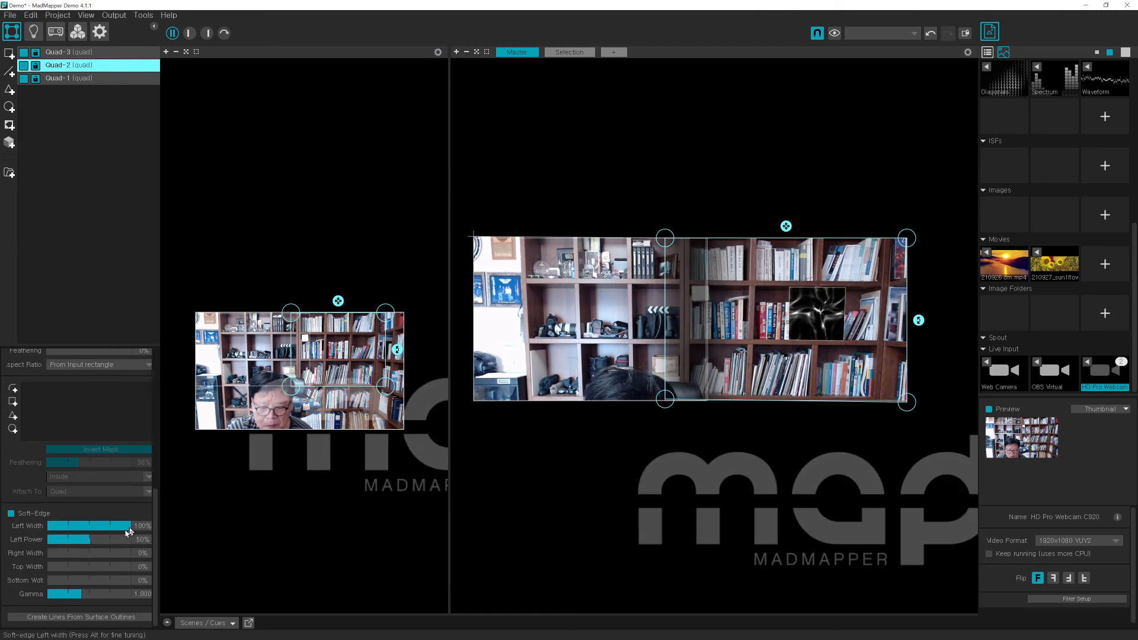
{"action": "left_click_drag", "start_coordinate": [128, 530], "coordinate": [96, 535]}
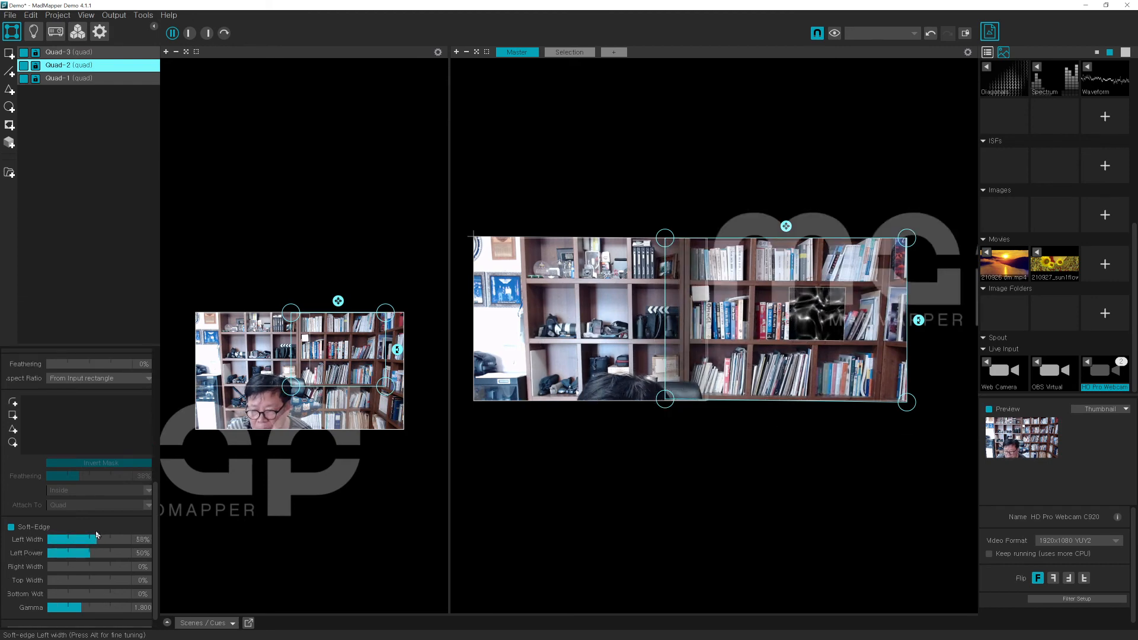
{"action": "scroll", "coordinate": [83, 426], "scroll_direction": "up", "scroll_amount": 3}
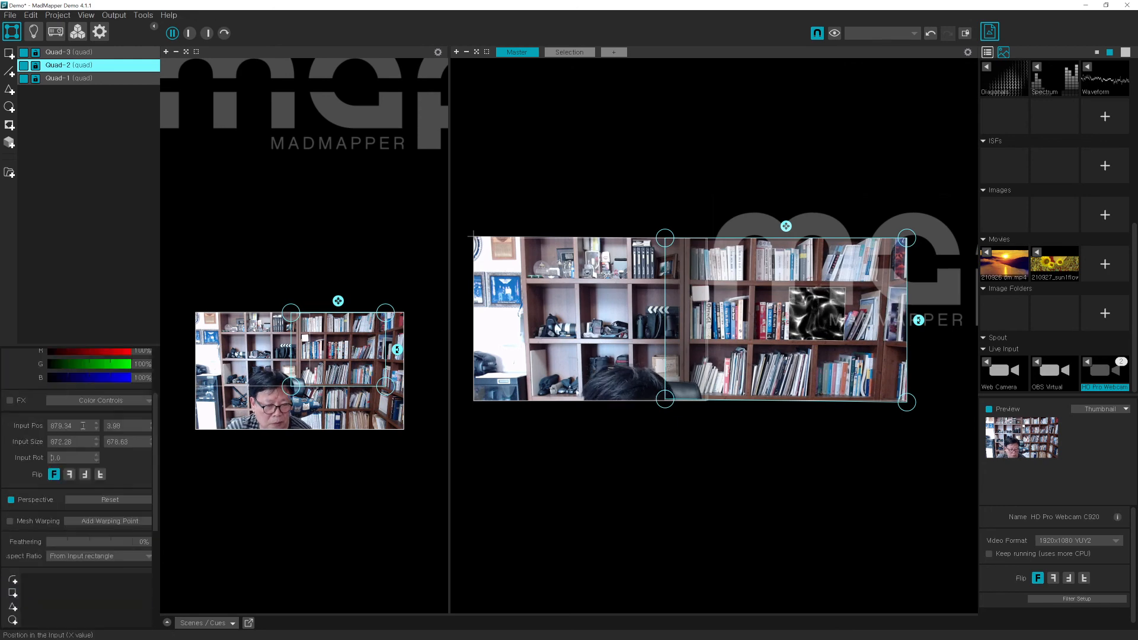
{"action": "scroll", "coordinate": [83, 426], "scroll_direction": "up", "scroll_amount": 2}
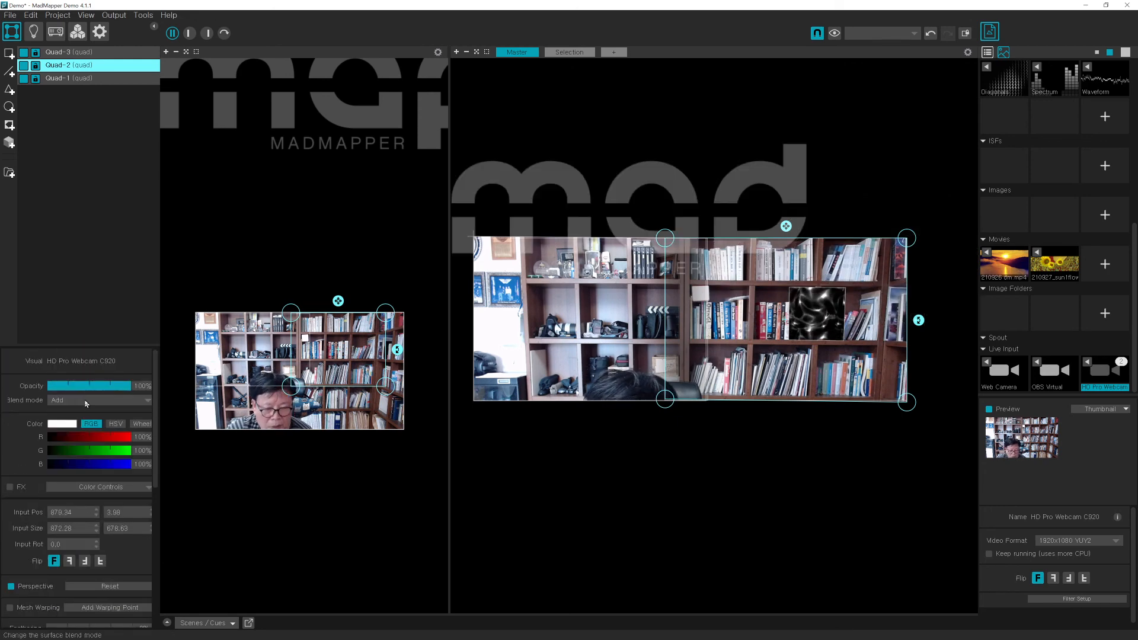
{"action": "left_click", "coordinate": [688, 442]}
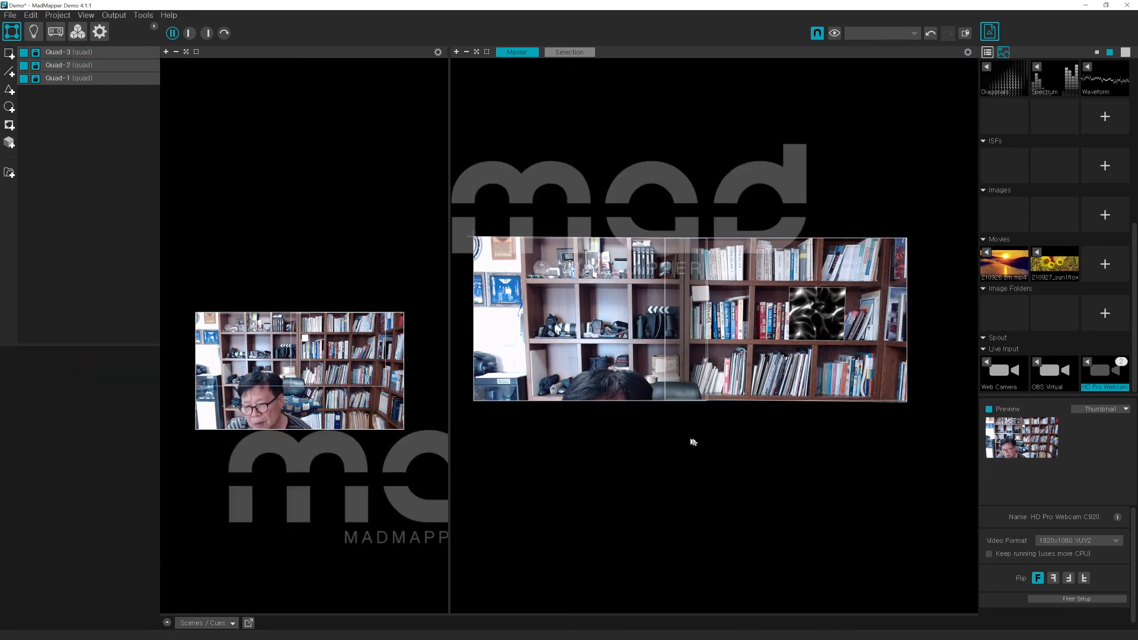
- Raise Quad-2's Soft-Edge gamma to about 2.02
{"action": "left_click", "coordinate": [609, 290]}
{"action": "left_click", "coordinate": [777, 295]}
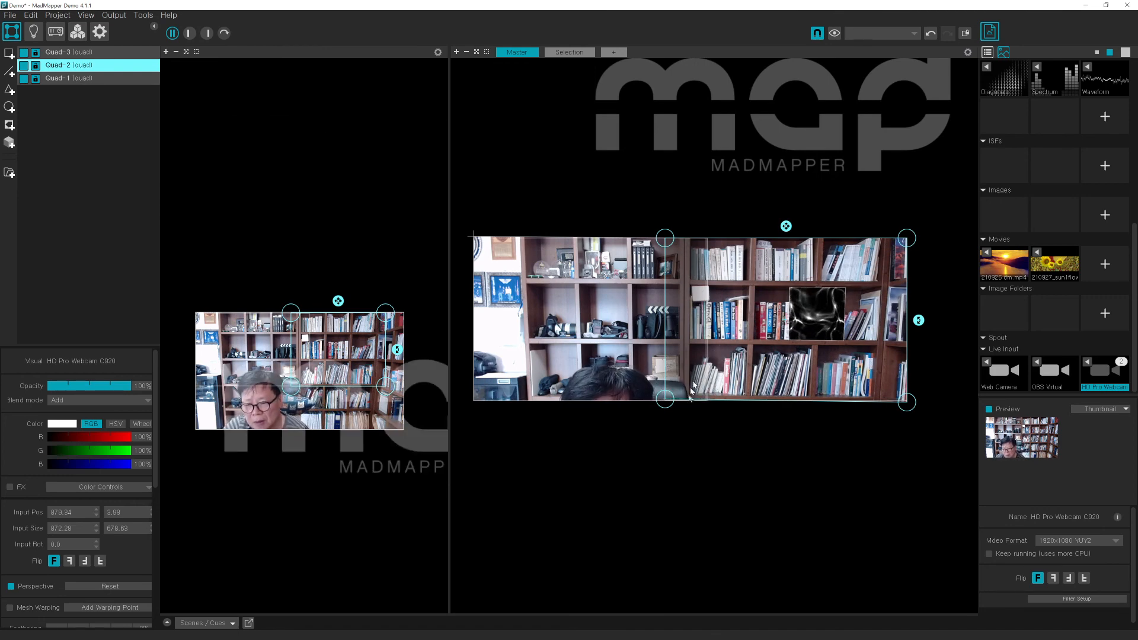
{"action": "scroll", "coordinate": [62, 549], "scroll_direction": "down", "scroll_amount": 5}
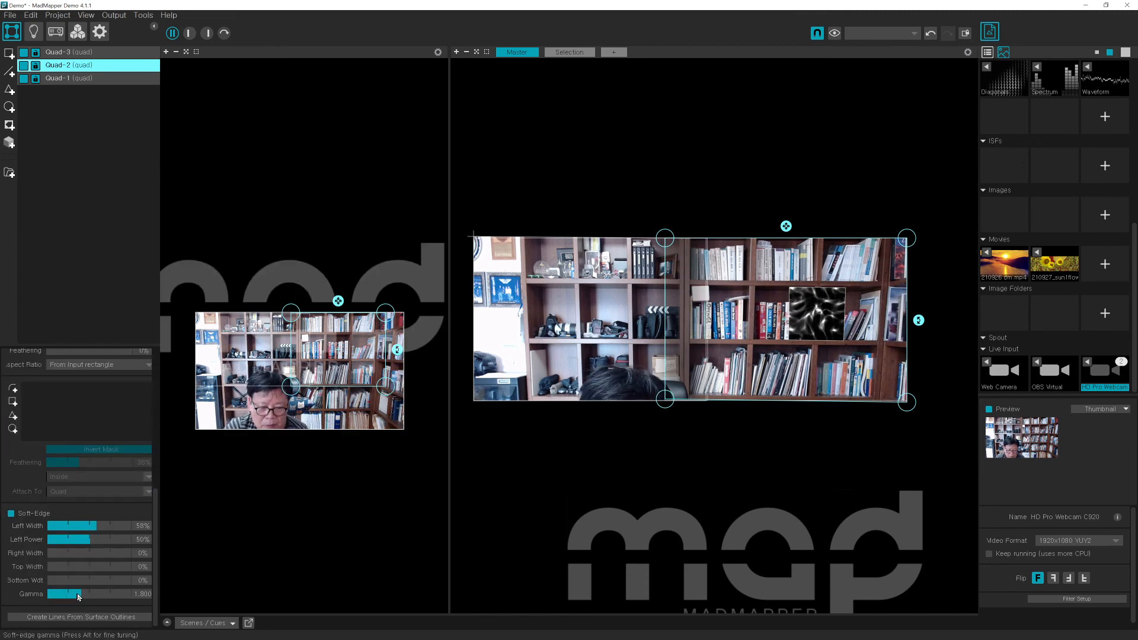
{"action": "mouse_move", "coordinate": [77, 595]}
{"action": "left_mouse_down"}
{"action": "mouse_move", "coordinate": [162, 602]}
{"action": "mouse_move", "coordinate": [53, 596]}
{"action": "mouse_move", "coordinate": [92, 594]}
{"action": "left_mouse_up"}
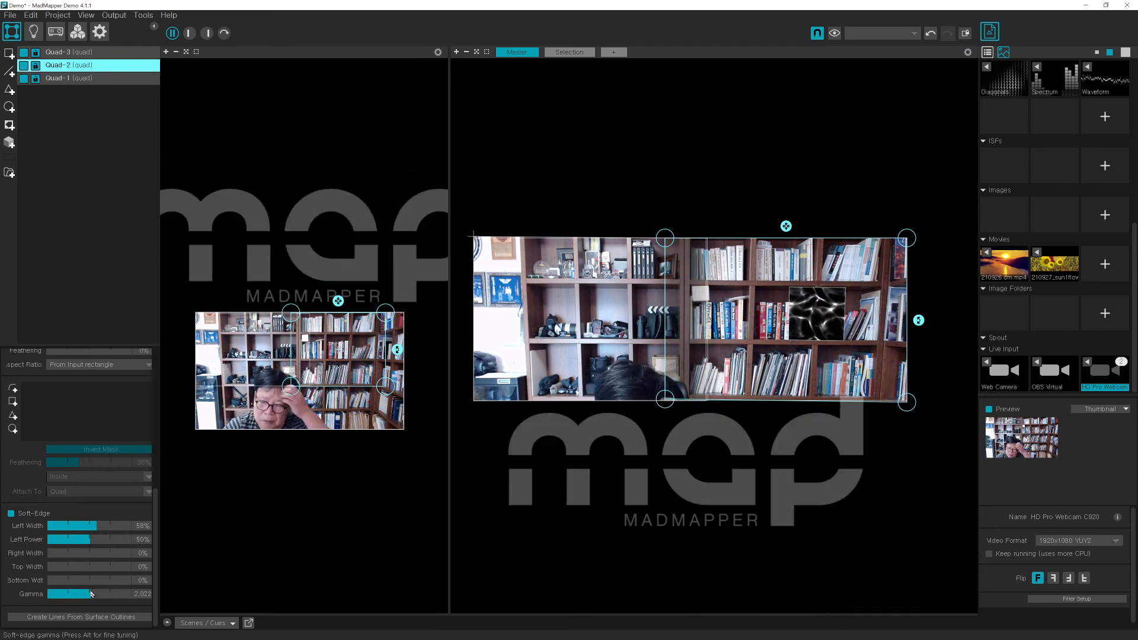
- Reduce Quad-2's Soft-Edge left power and left width to 32% each
{"action": "left_click_drag", "start_coordinate": [91, 540], "coordinate": [60, 541]}
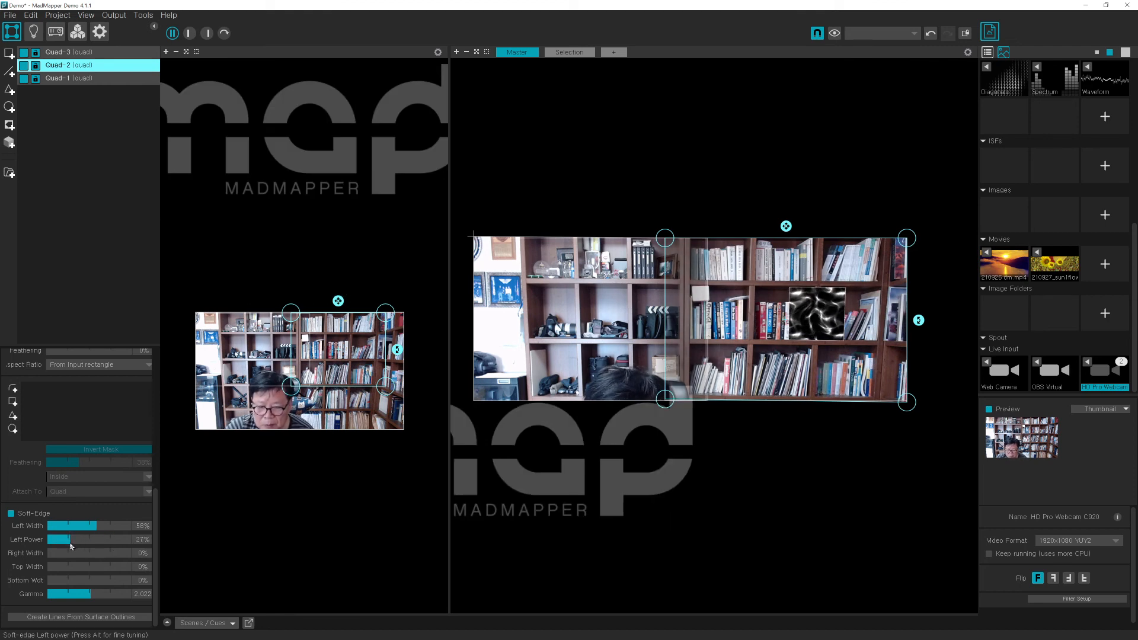
{"action": "left_click_drag", "start_coordinate": [95, 534], "coordinate": [74, 536]}
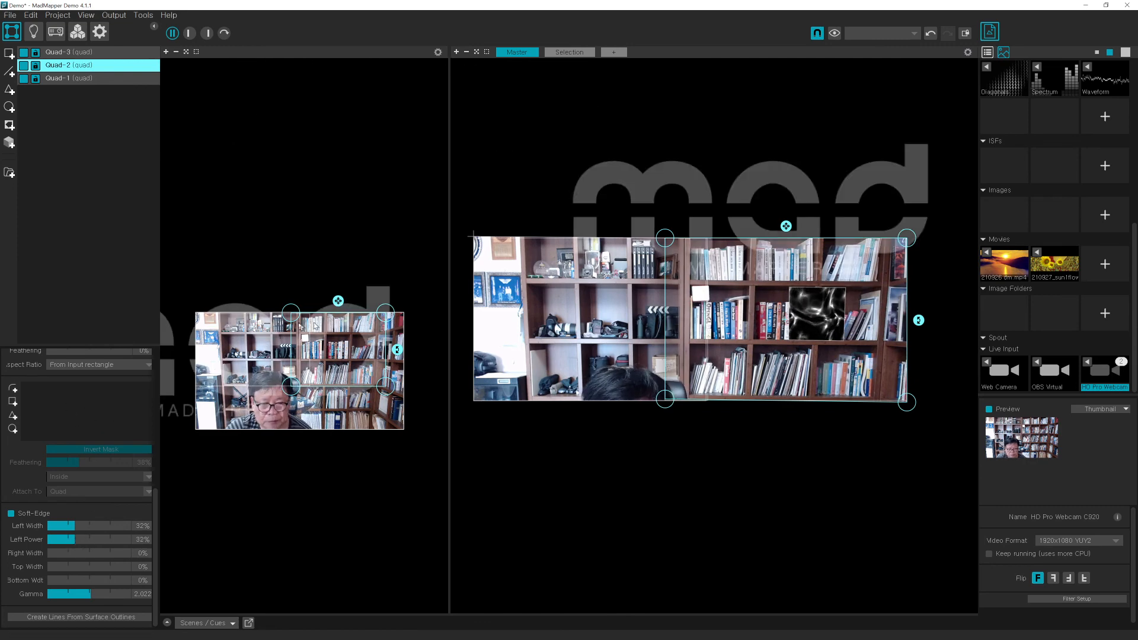
- Set Quad-1's Soft-Edge right width to 35% and its gamma to about 2.25, and deselect the quad
{"action": "left_click", "coordinate": [258, 333]}
{"action": "left_click_drag", "start_coordinate": [105, 543], "coordinate": [78, 545]}
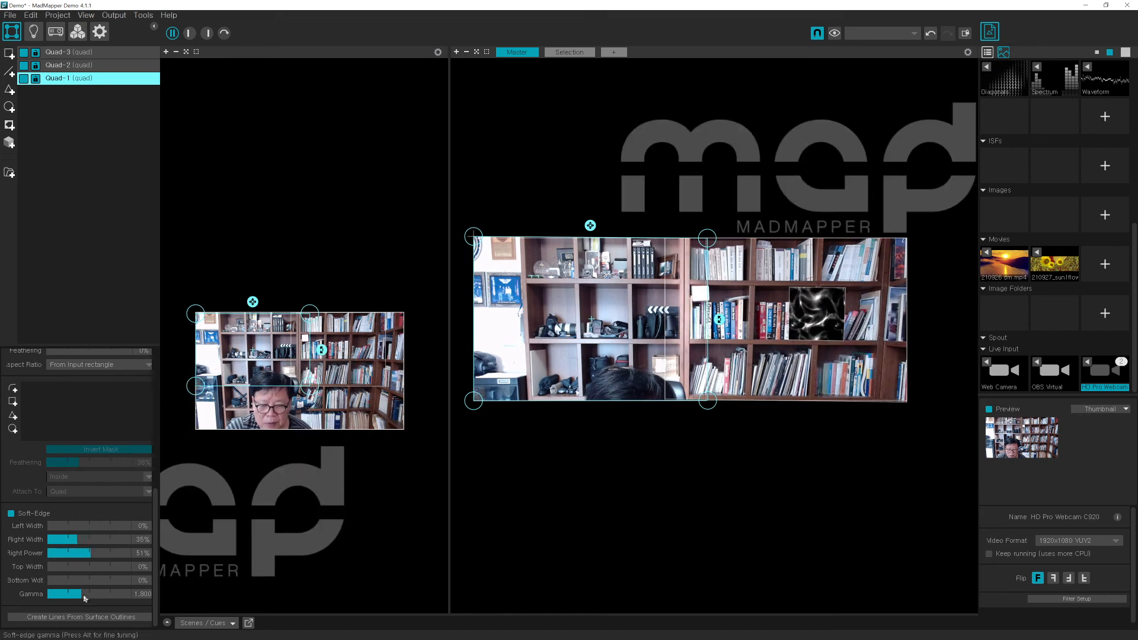
{"action": "left_click_drag", "start_coordinate": [80, 596], "coordinate": [84, 591]}
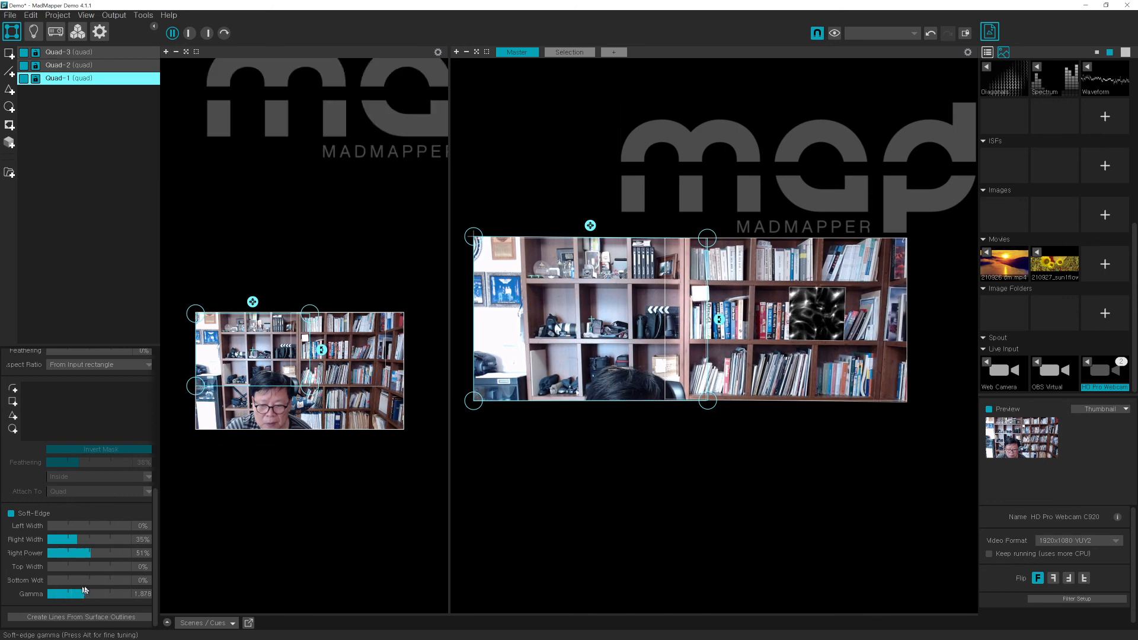
{"action": "left_click", "coordinate": [657, 475]}
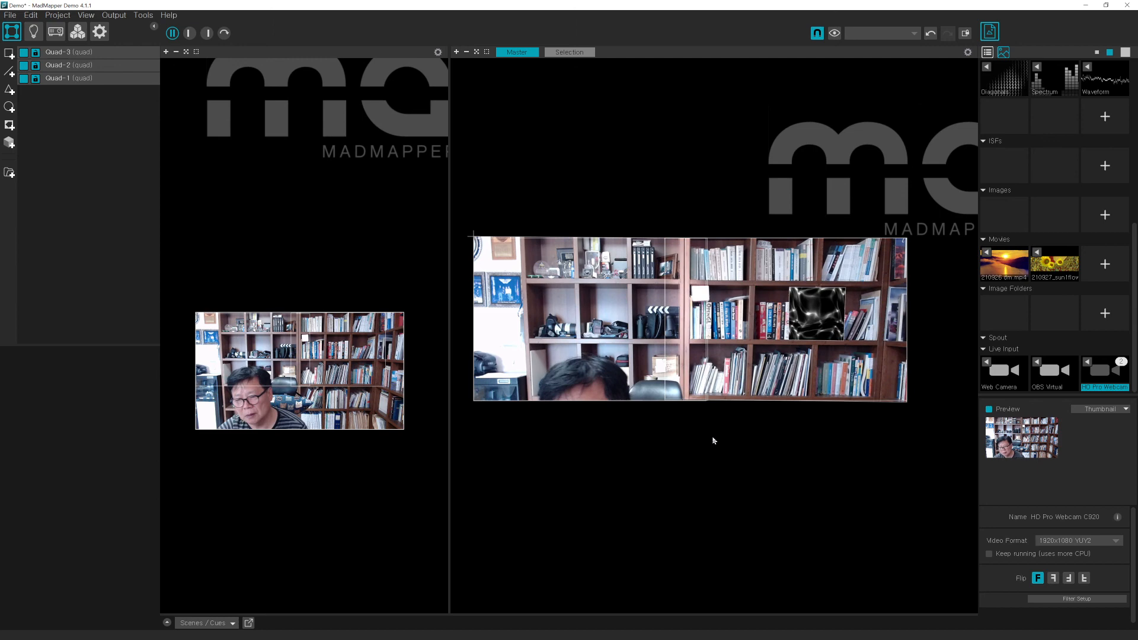
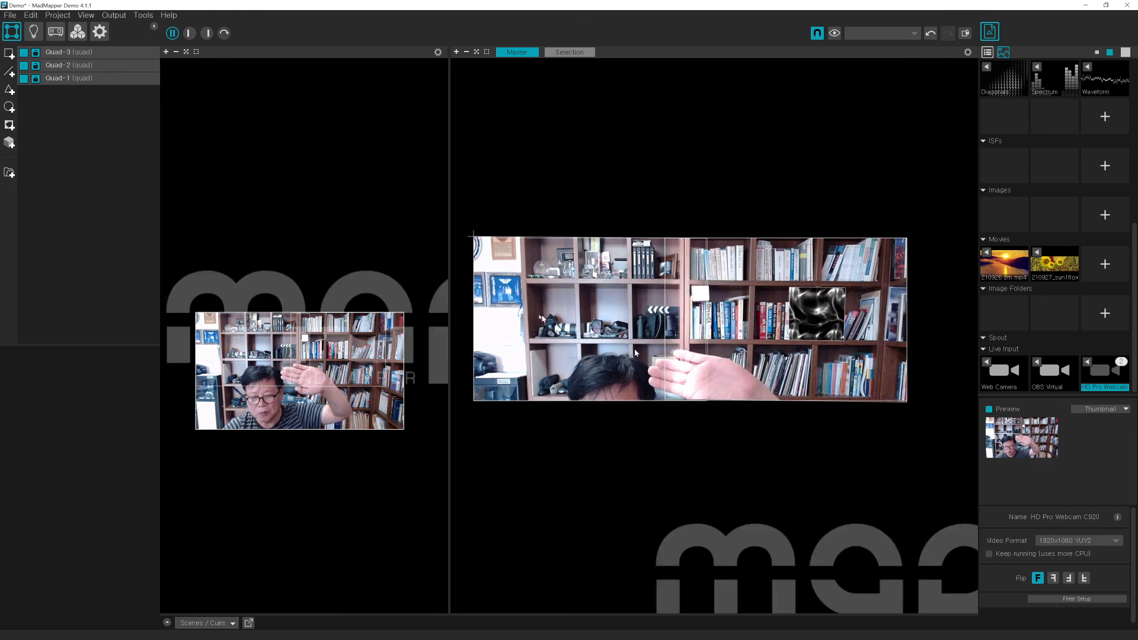
- Increase Quad-1's Soft-Edge right width to about 54%
{"action": "left_click", "coordinate": [244, 359]}
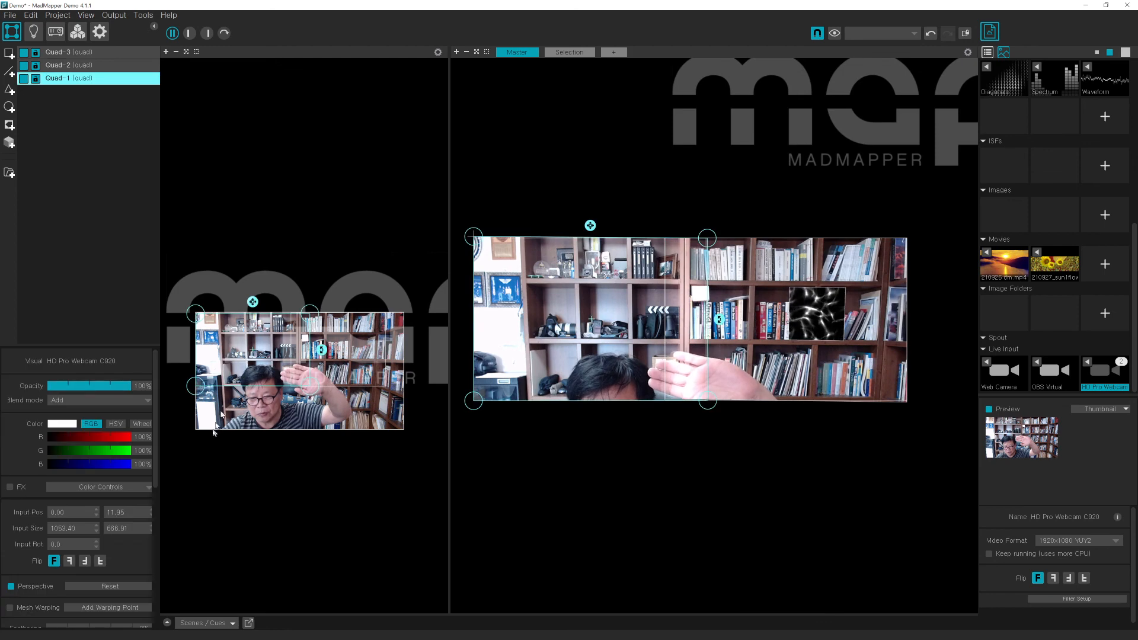
{"action": "scroll", "coordinate": [110, 578], "scroll_direction": "down", "scroll_amount": 5}
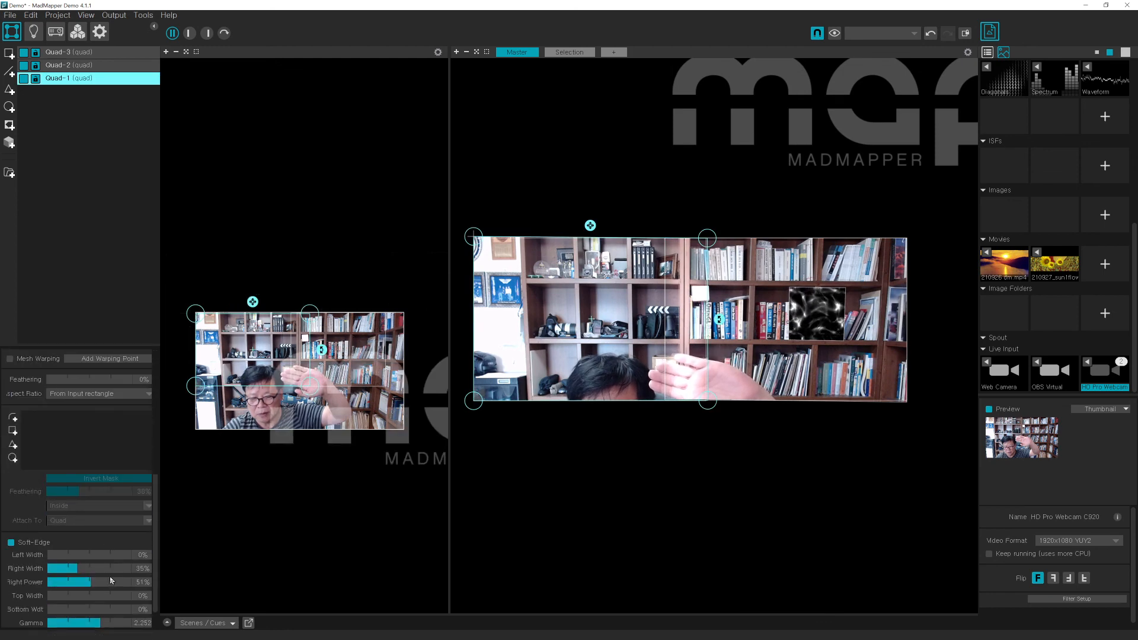
{"action": "scroll", "coordinate": [111, 578], "scroll_direction": "down", "scroll_amount": 1}
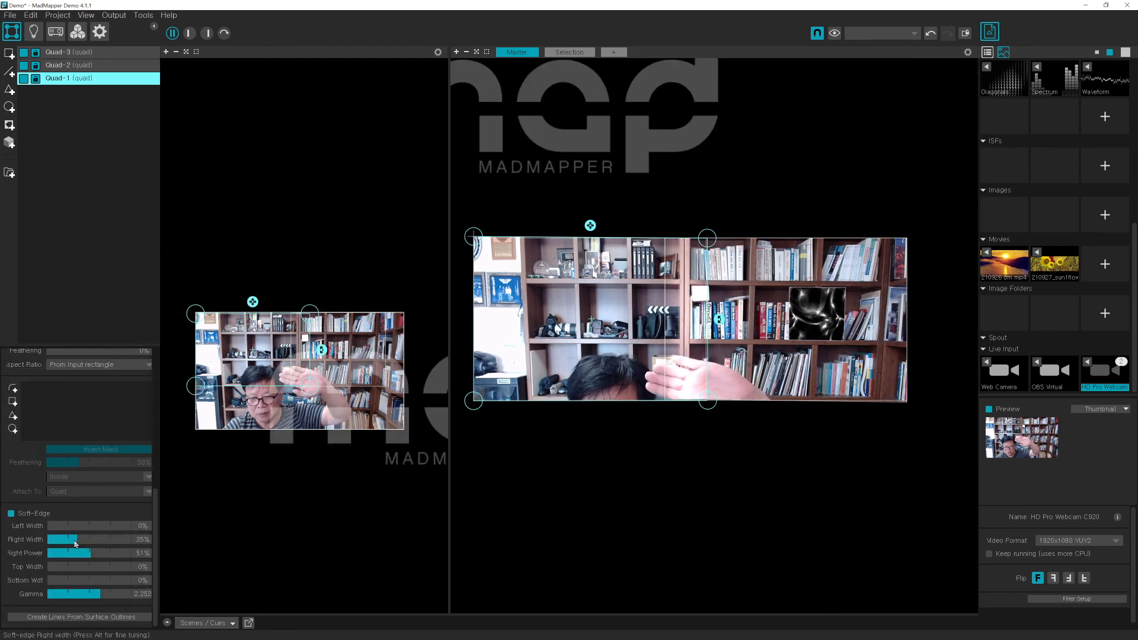
{"action": "mouse_move", "coordinate": [75, 545]}
{"action": "left_mouse_down"}
{"action": "mouse_move", "coordinate": [64, 545]}
{"action": "mouse_move", "coordinate": [87, 546]}
{"action": "left_mouse_up"}
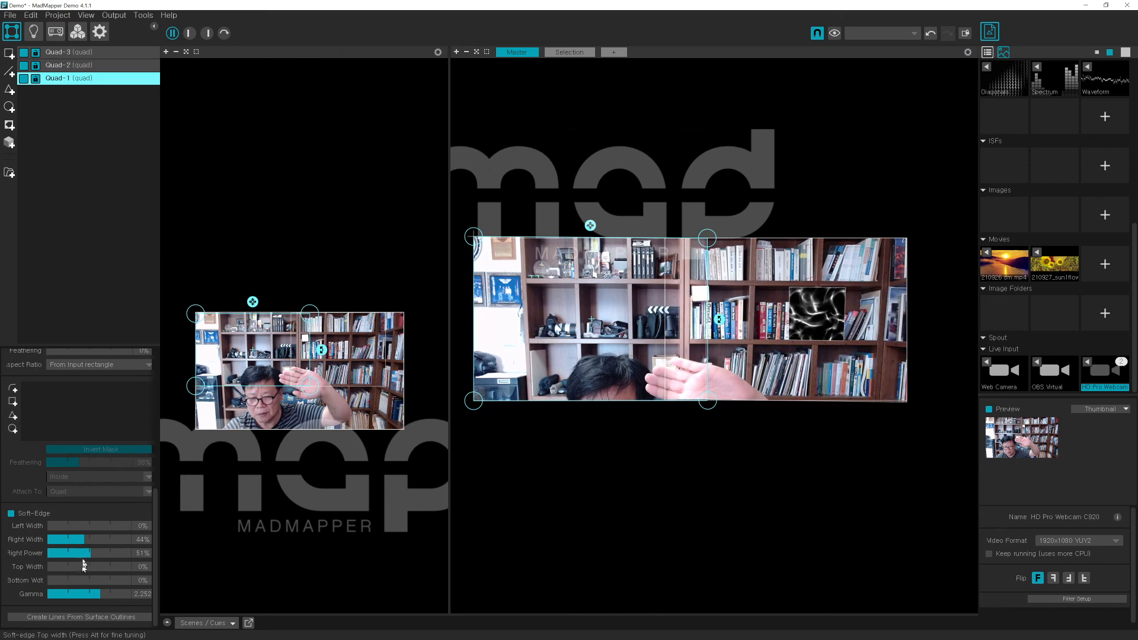
{"action": "mouse_move", "coordinate": [82, 545]}
{"action": "left_mouse_down"}
{"action": "mouse_move", "coordinate": [102, 548]}
{"action": "mouse_move", "coordinate": [91, 550]}
{"action": "left_mouse_up"}
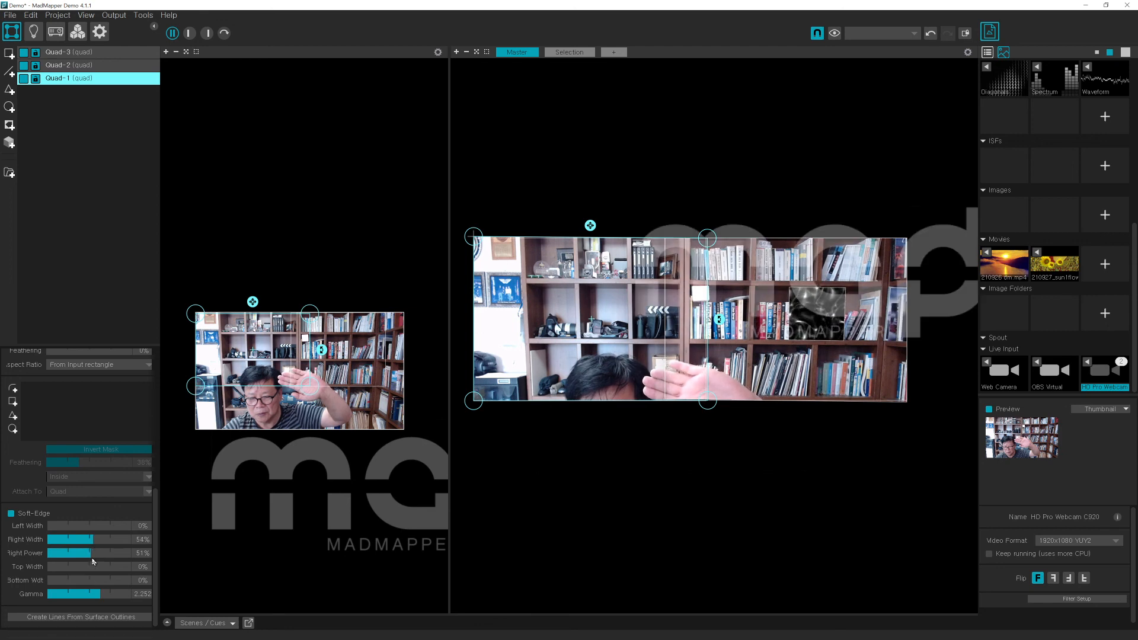
- Set Quad-2's Soft-Edge left width to about 43% and left power to about 40%, and deselect the quad
{"action": "left_click", "coordinate": [351, 338]}
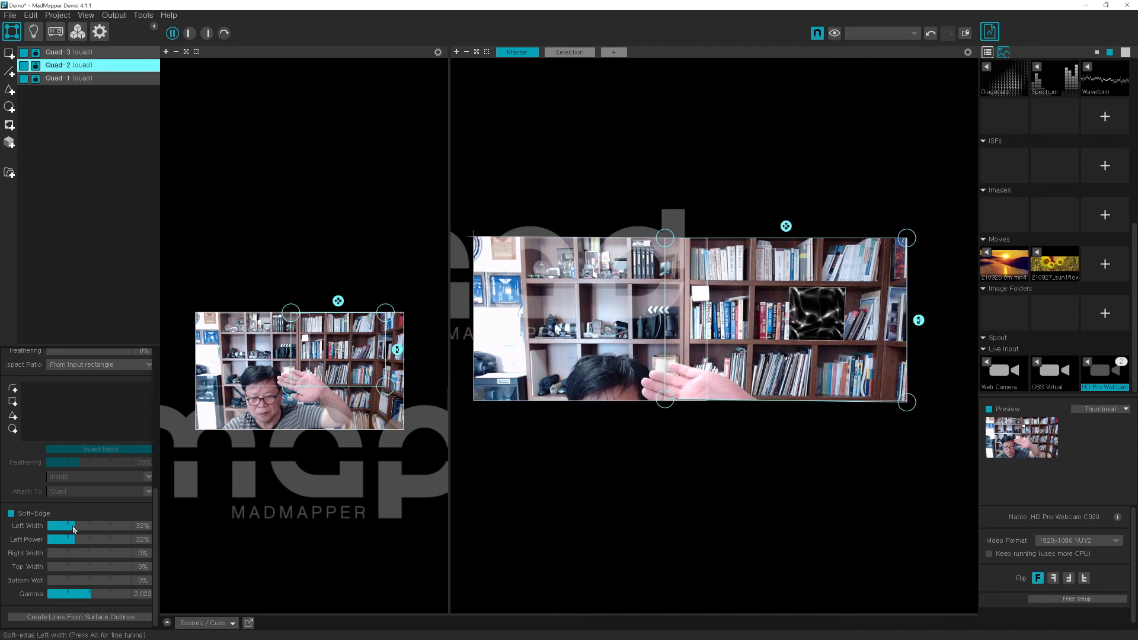
{"action": "left_click_drag", "start_coordinate": [75, 527], "coordinate": [86, 528]}
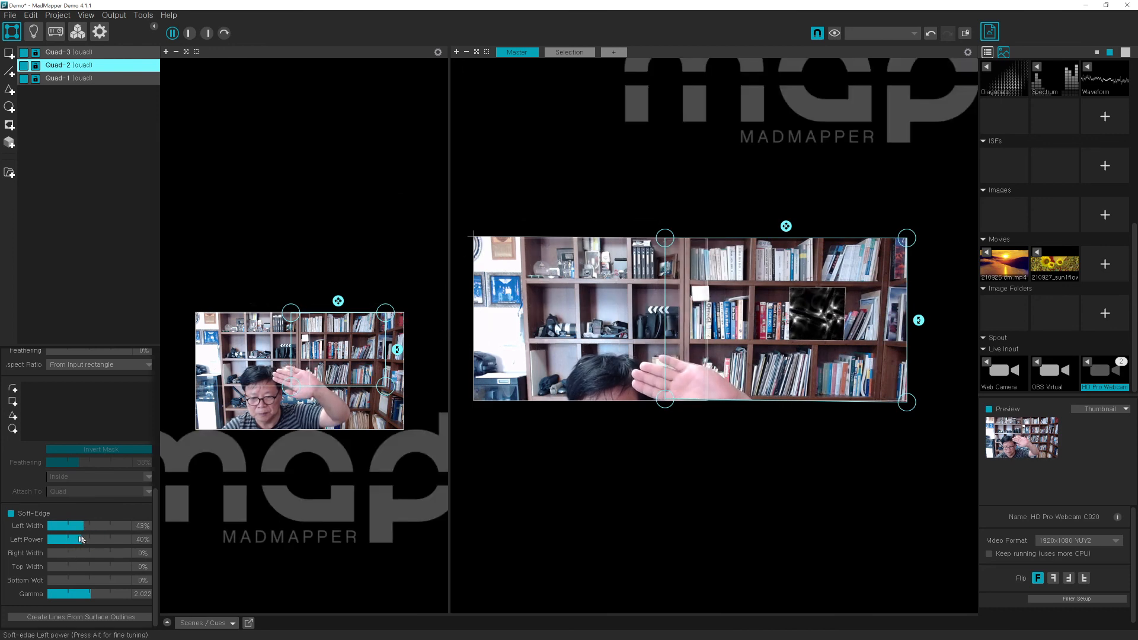
{"action": "left_click", "coordinate": [583, 516]}
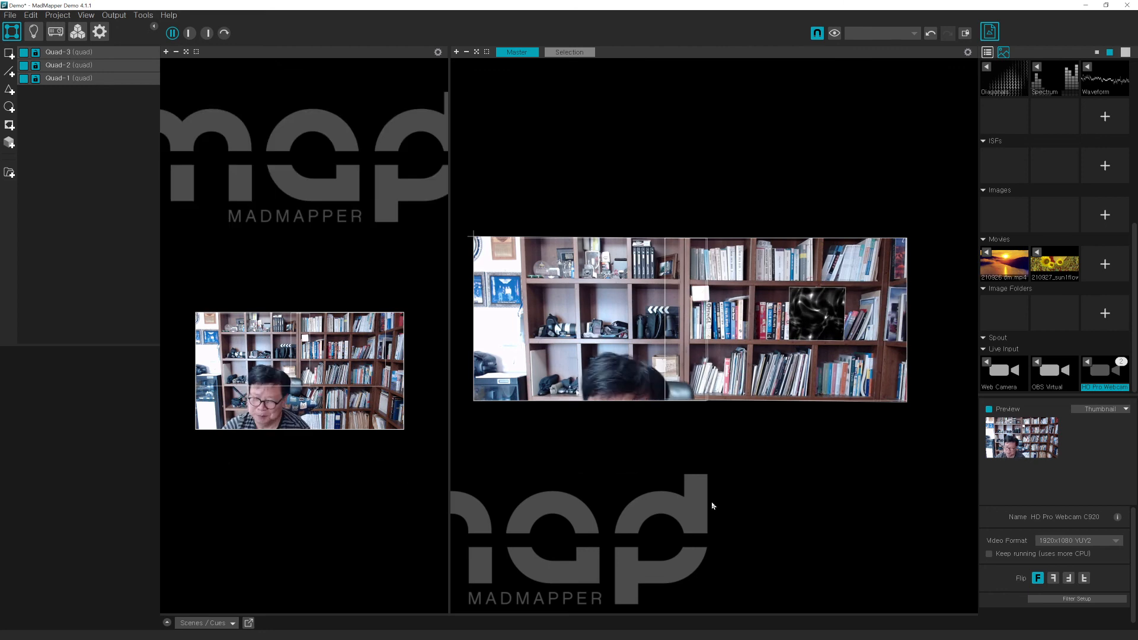
- Show the Scenes/Cues grid, leave Live mode and turn on cue editing for Scene-1
{"action": "scroll", "coordinate": [278, 385], "scroll_direction": "down", "scroll_amount": 3}
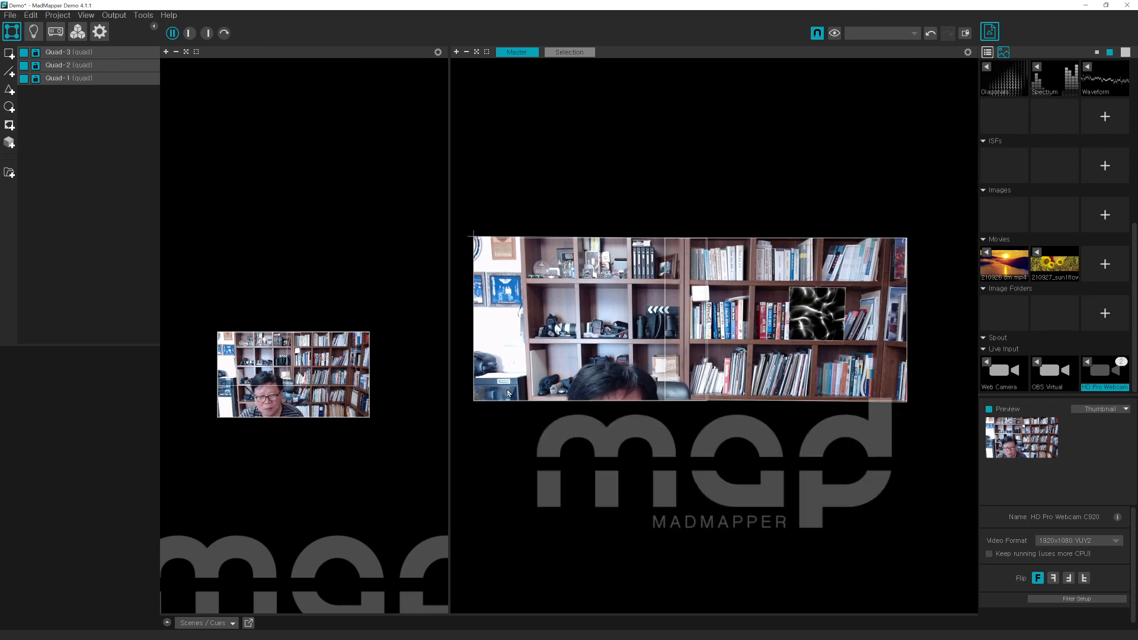
{"action": "left_click", "coordinate": [167, 623]}
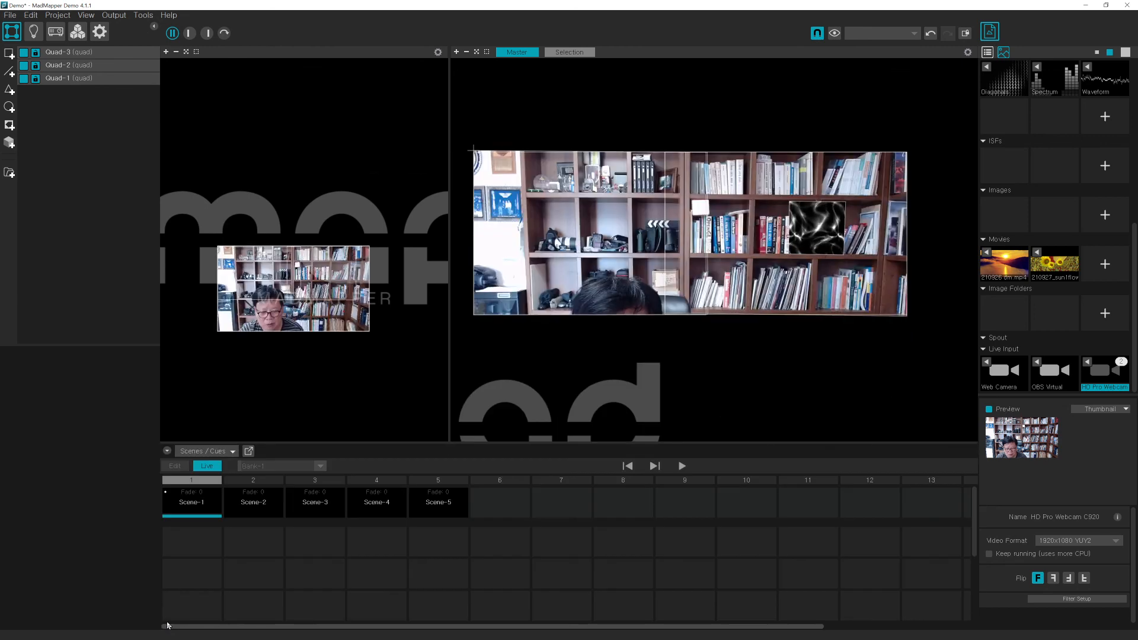
{"action": "left_click", "coordinate": [190, 503]}
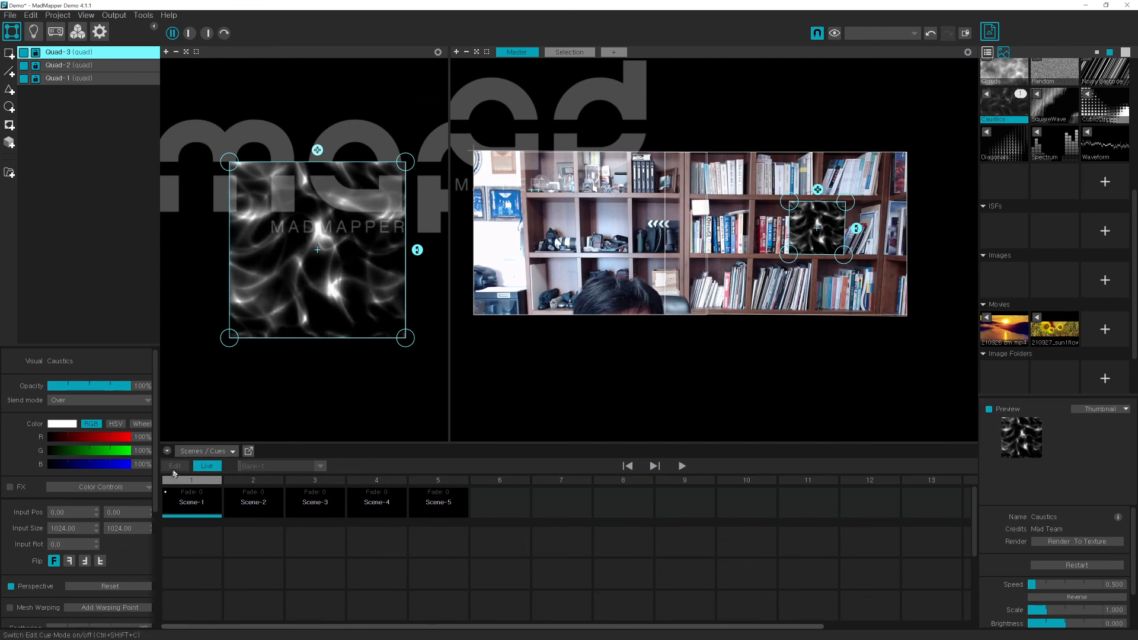
{"action": "left_click", "coordinate": [214, 467]}
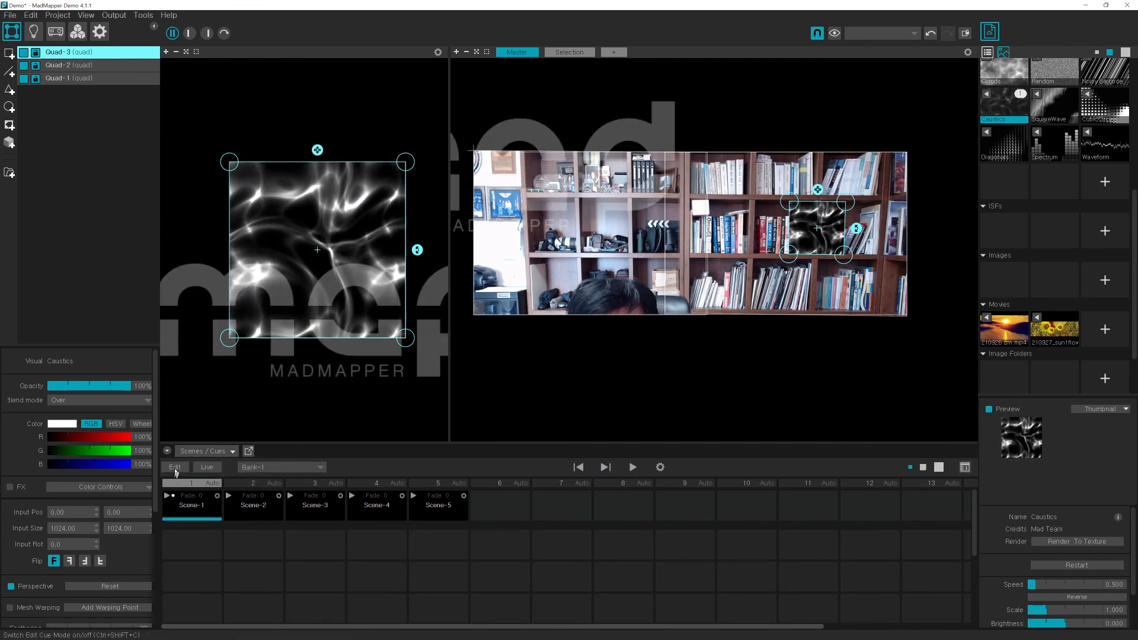
{"action": "left_click", "coordinate": [177, 470]}
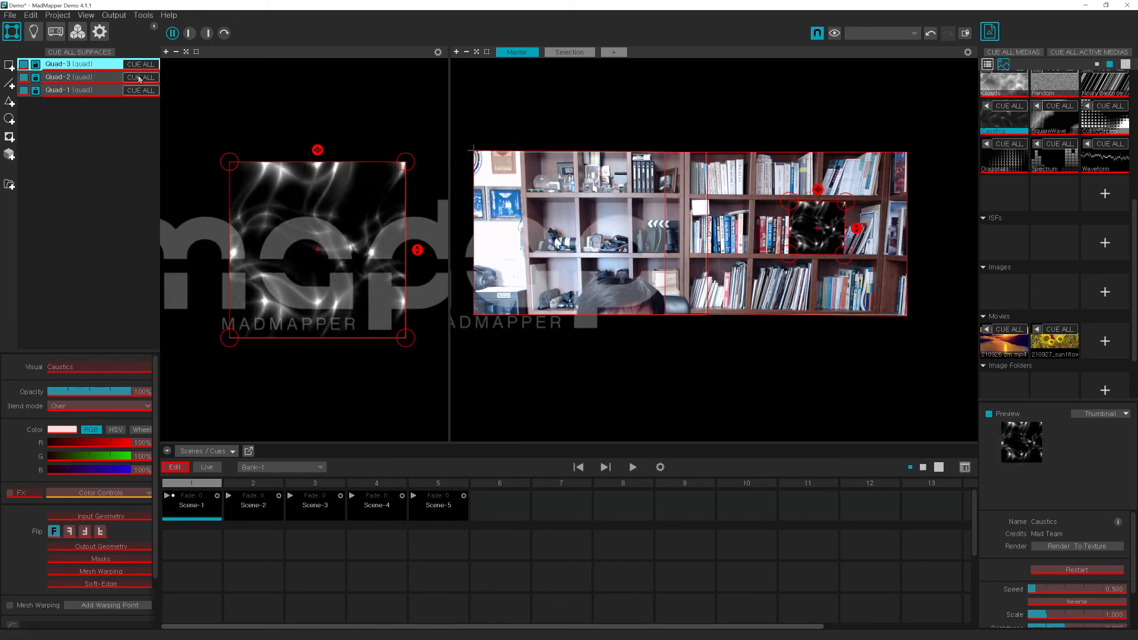
- Apply Cue All to the surfaces Quad-3, Quad-2 and Quad-1, and leave cue editing
{"action": "left_click", "coordinate": [140, 86]}
{"action": "left_click", "coordinate": [141, 77]}
{"action": "left_click", "coordinate": [142, 66]}
{"action": "left_click", "coordinate": [140, 78]}
{"action": "left_click", "coordinate": [140, 91]}
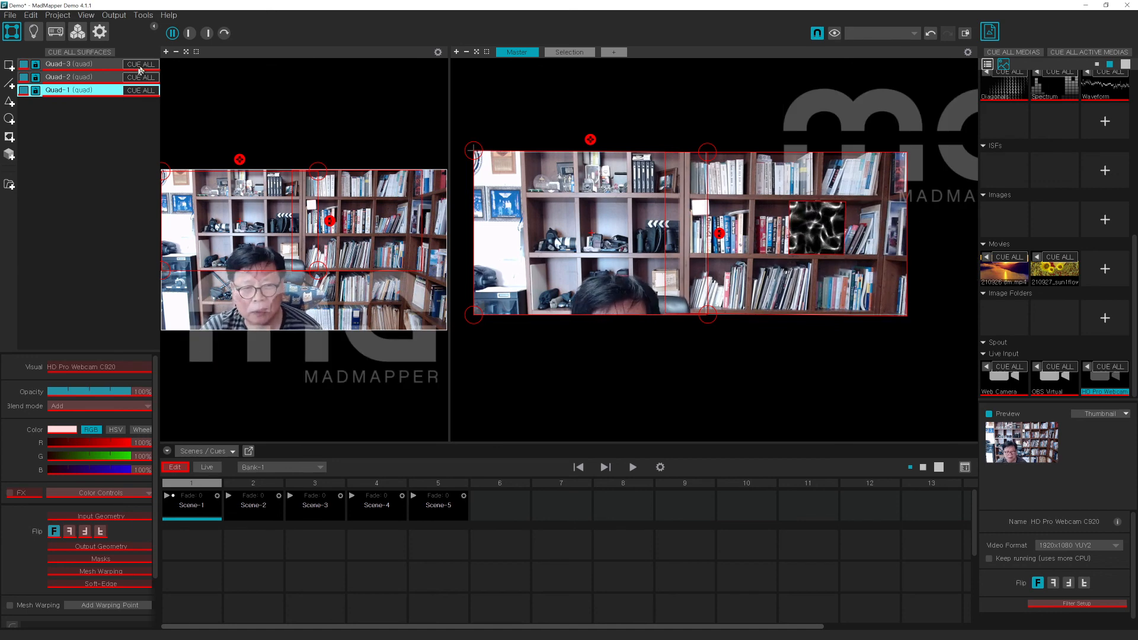
{"action": "left_click", "coordinate": [139, 66]}
{"action": "left_click", "coordinate": [139, 77]}
{"action": "left_click", "coordinate": [139, 90]}
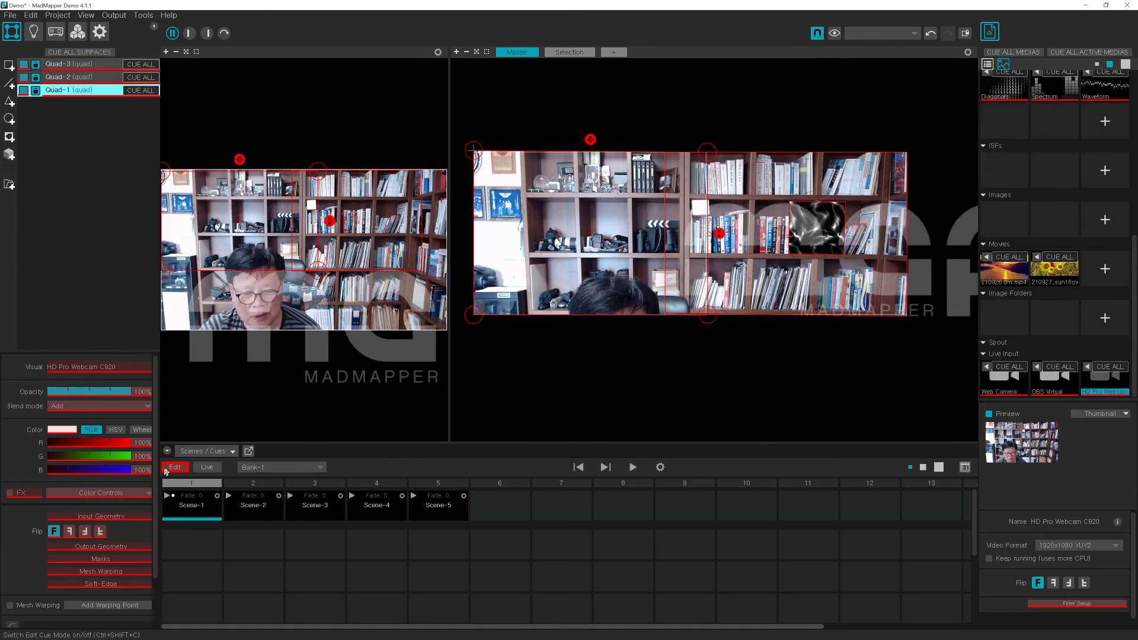
{"action": "left_click", "coordinate": [167, 470]}
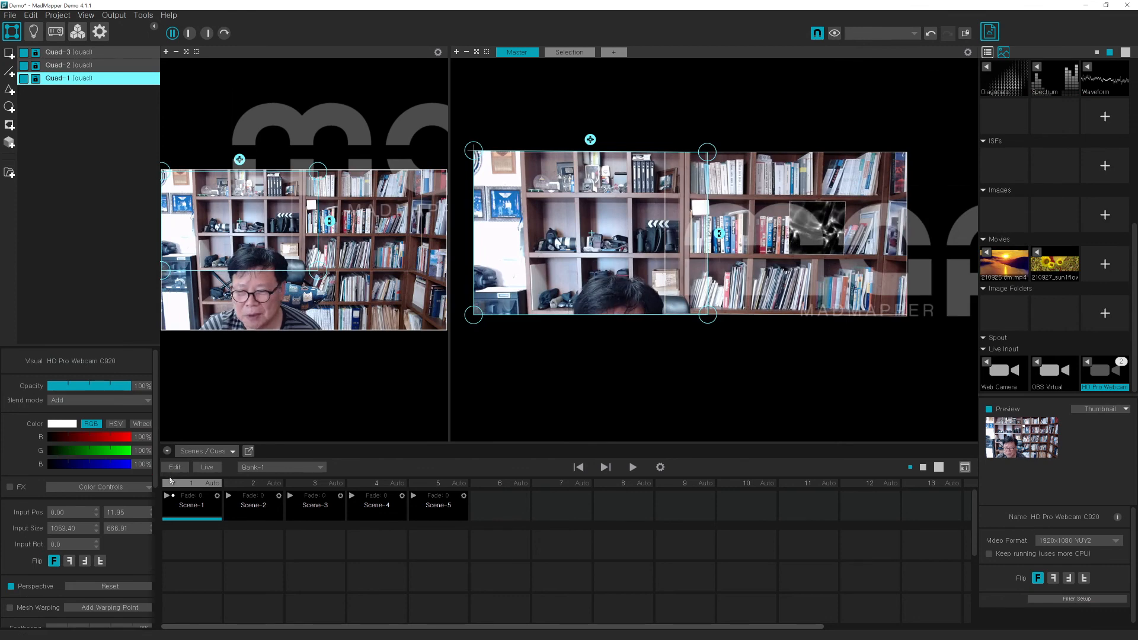
- Update Scene-1 with the current surface setup, and repeat the update in cue editing mode before leaving it
{"action": "right_click", "coordinate": [191, 513]}
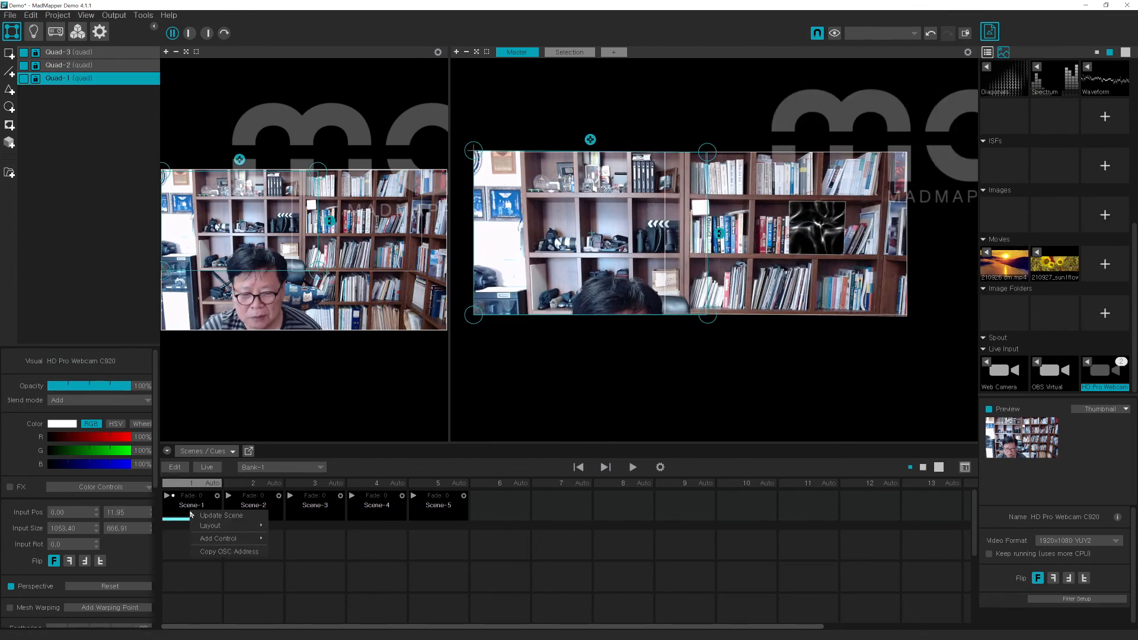
{"action": "left_click", "coordinate": [219, 519]}
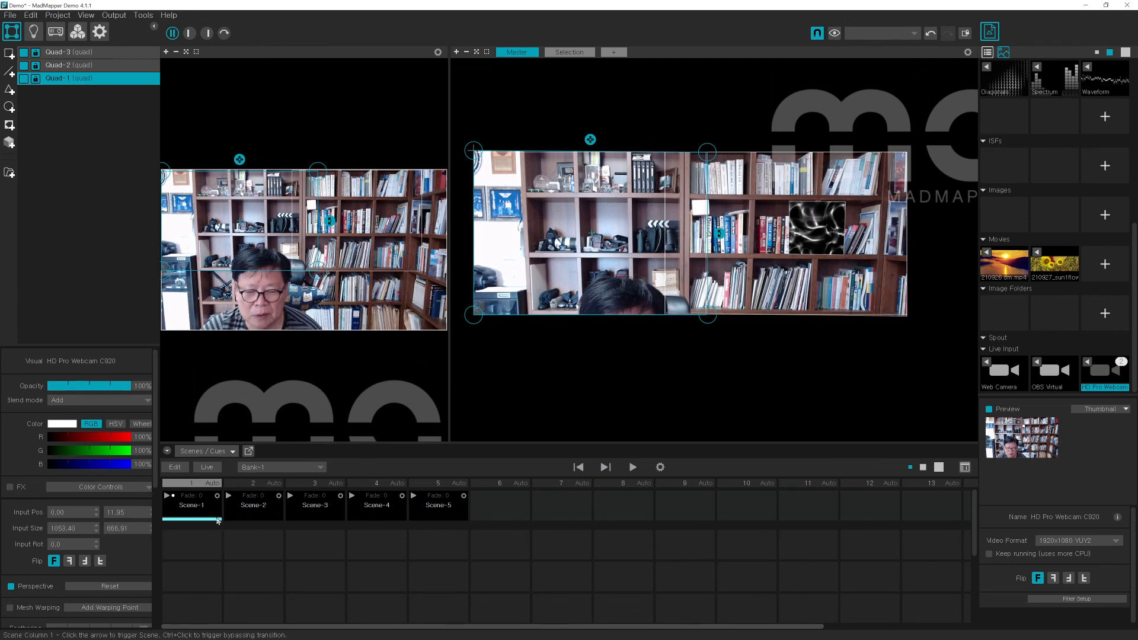
{"action": "left_click", "coordinate": [174, 468]}
{"action": "right_click", "coordinate": [189, 510]}
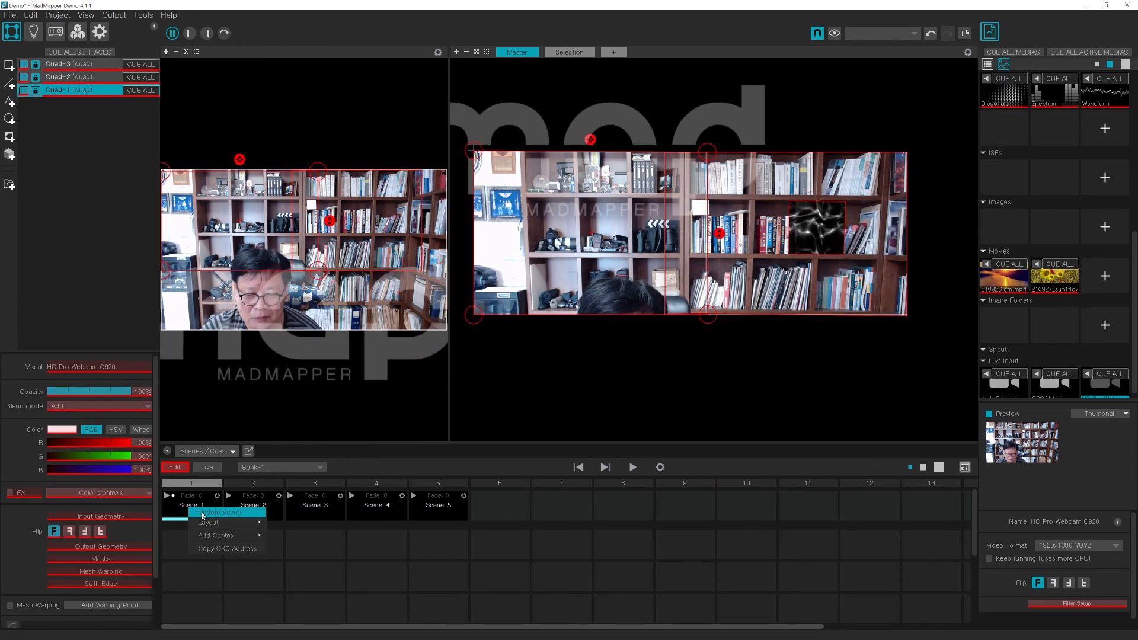
{"action": "left_click", "coordinate": [191, 512]}
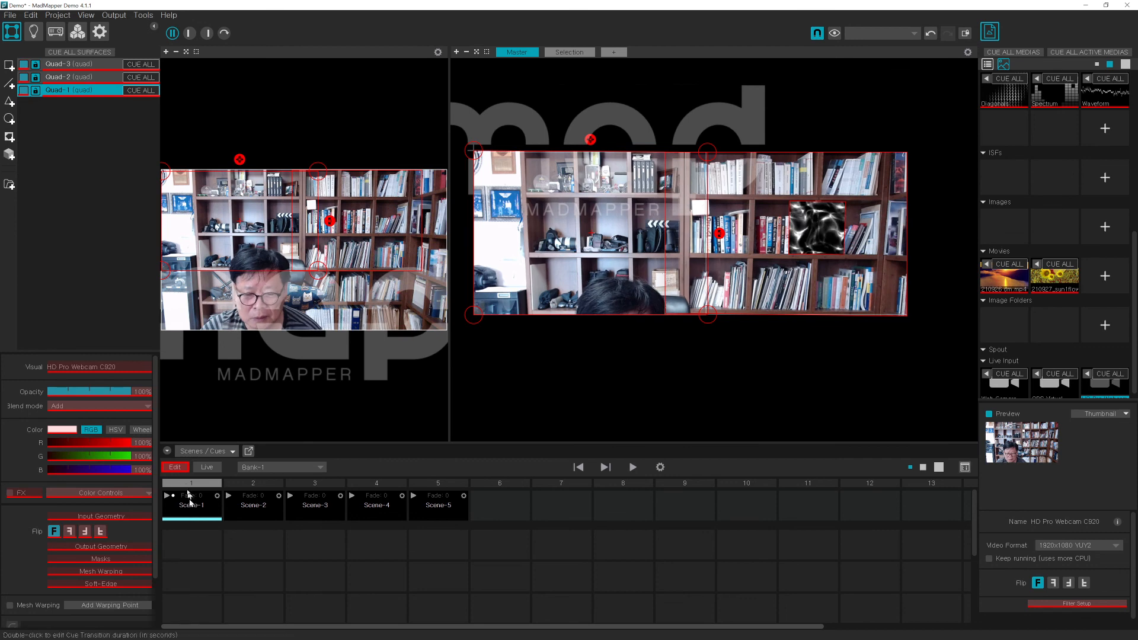
{"action": "left_click", "coordinate": [175, 467]}
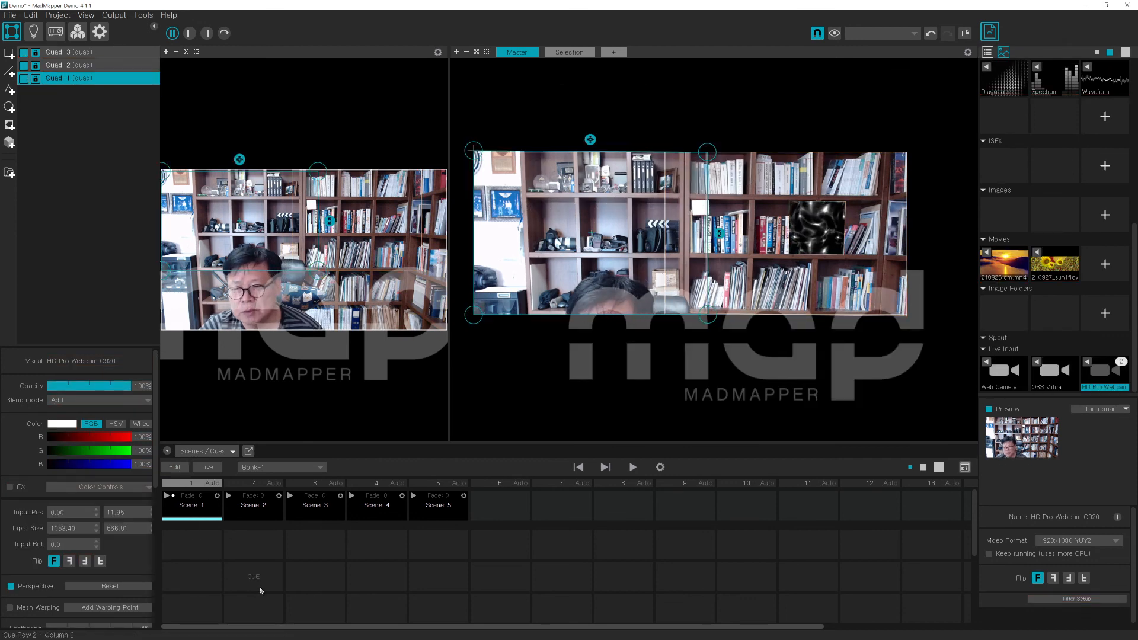
- Trigger Scene-2 and Scene-1 alternately to compare their stored setups, ending on Scene-1
{"action": "left_click", "coordinate": [228, 497]}
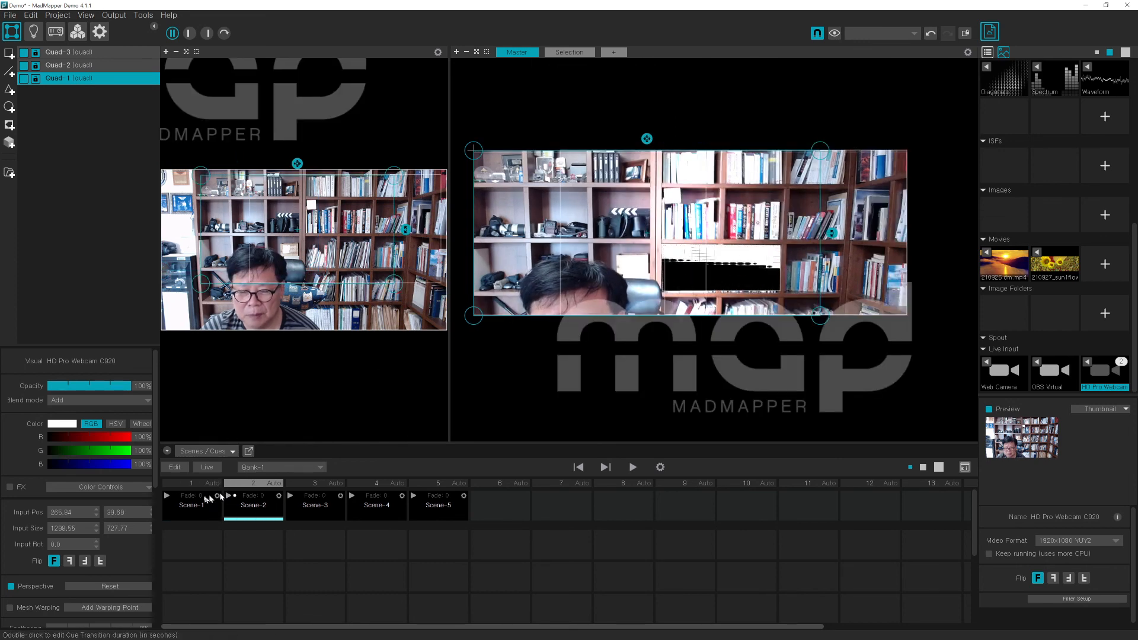
{"action": "left_click", "coordinate": [167, 497]}
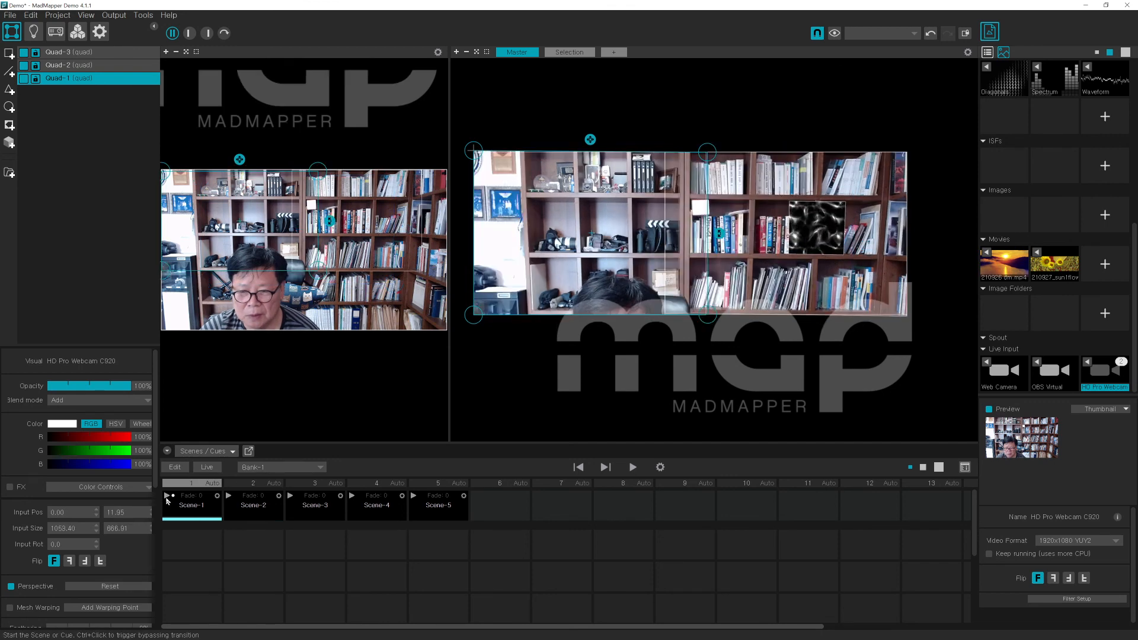
{"action": "left_click", "coordinate": [229, 497]}
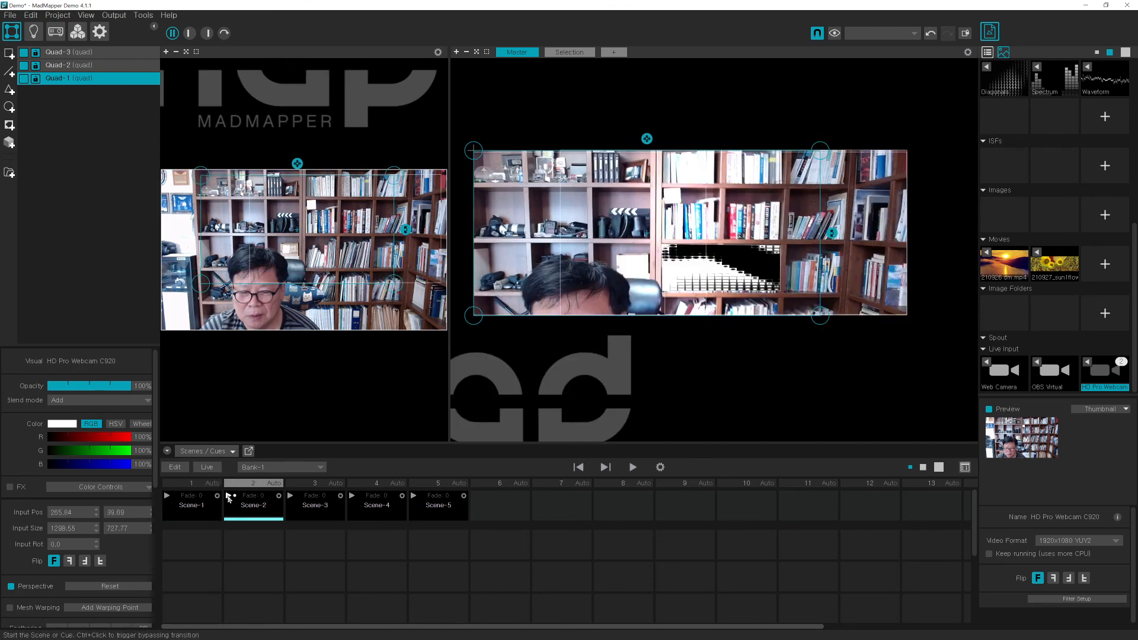
{"action": "left_click", "coordinate": [167, 496]}
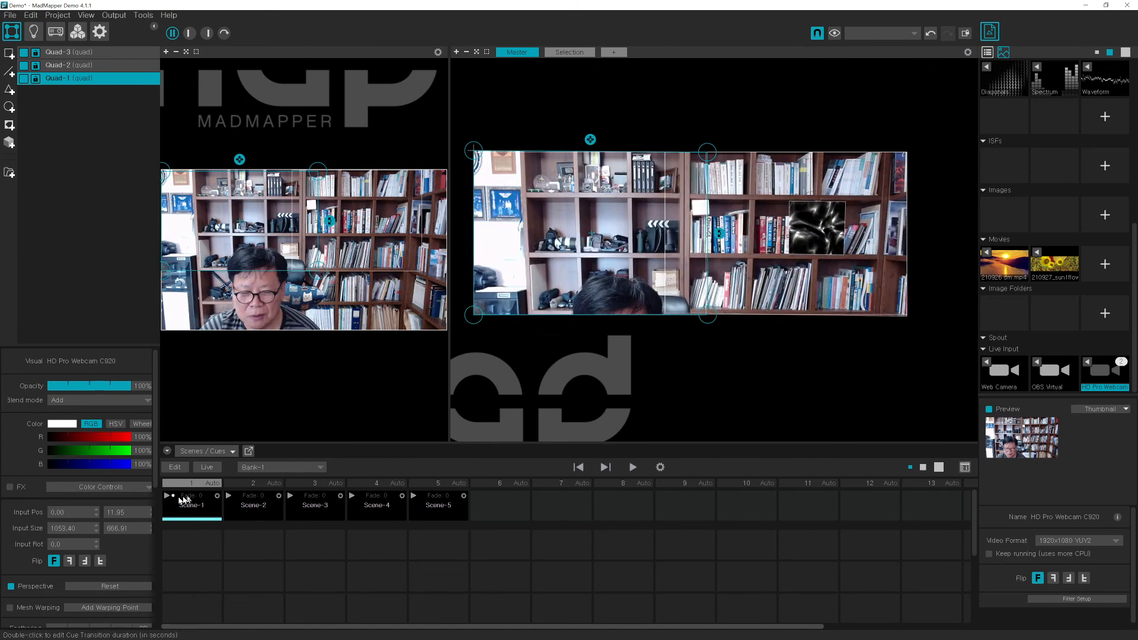
{"action": "left_click", "coordinate": [228, 497]}
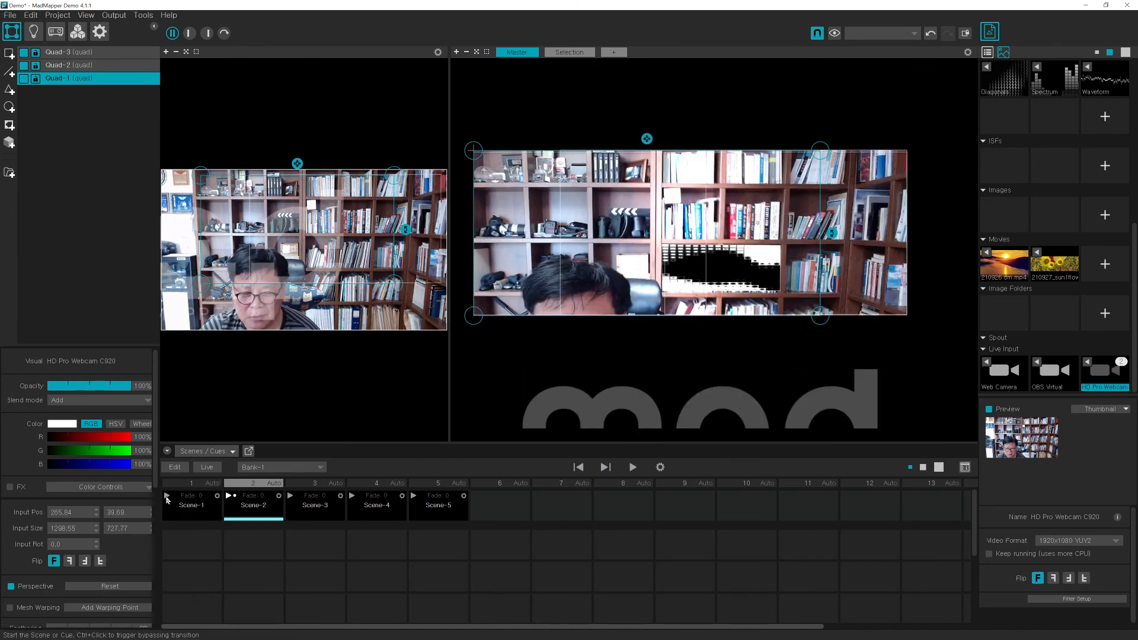
{"action": "left_click", "coordinate": [167, 496]}
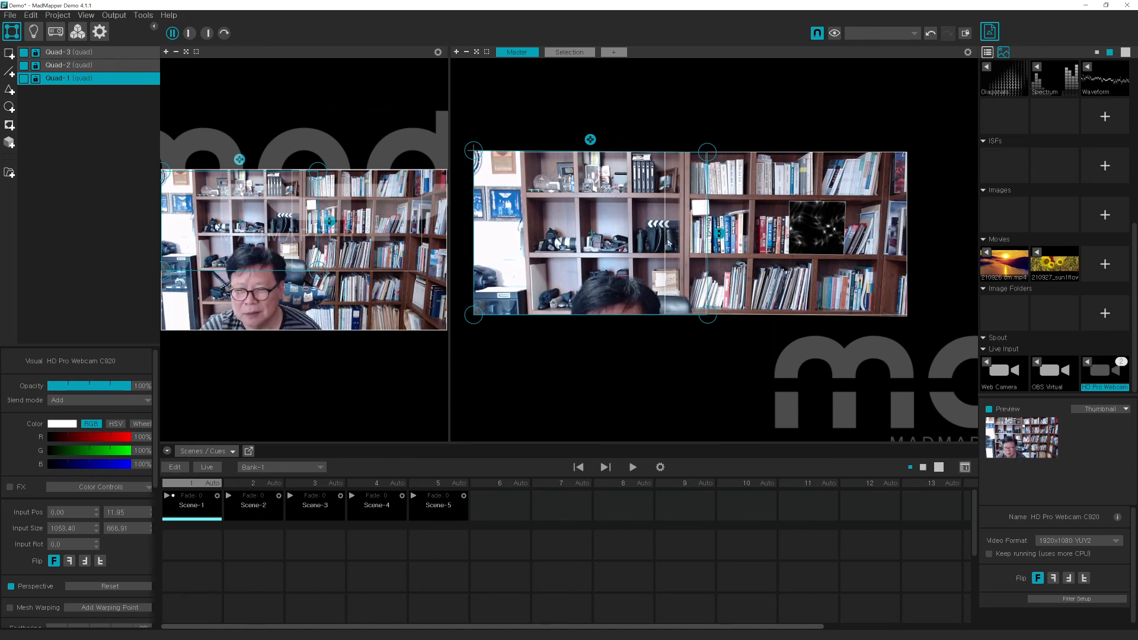
{"action": "left_click", "coordinate": [254, 483]}
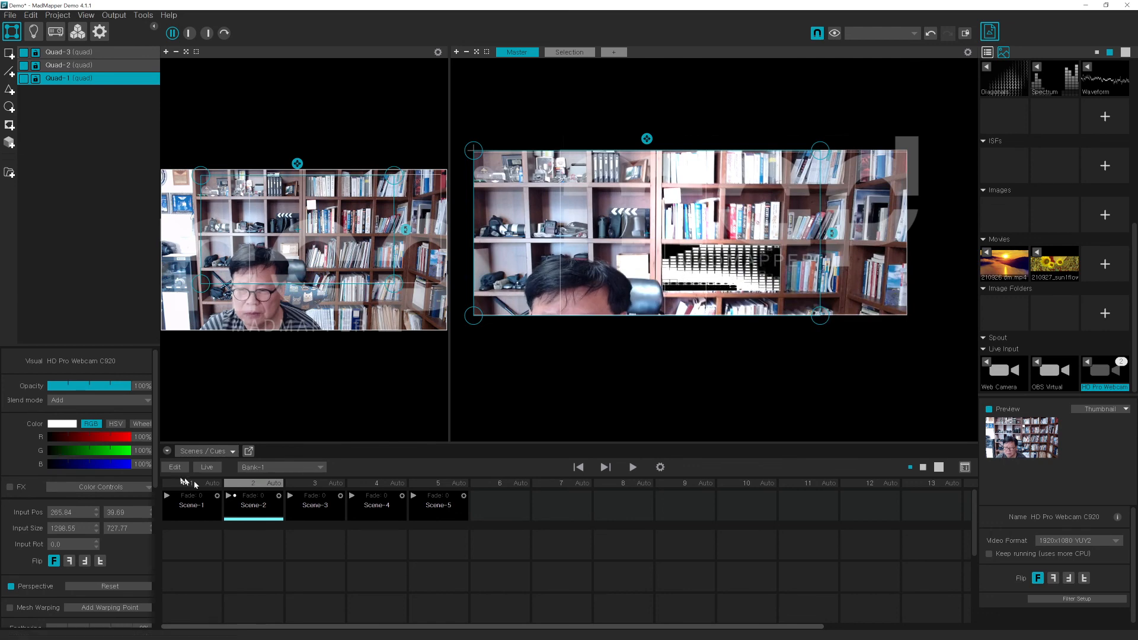
{"action": "left_click", "coordinate": [195, 484]}
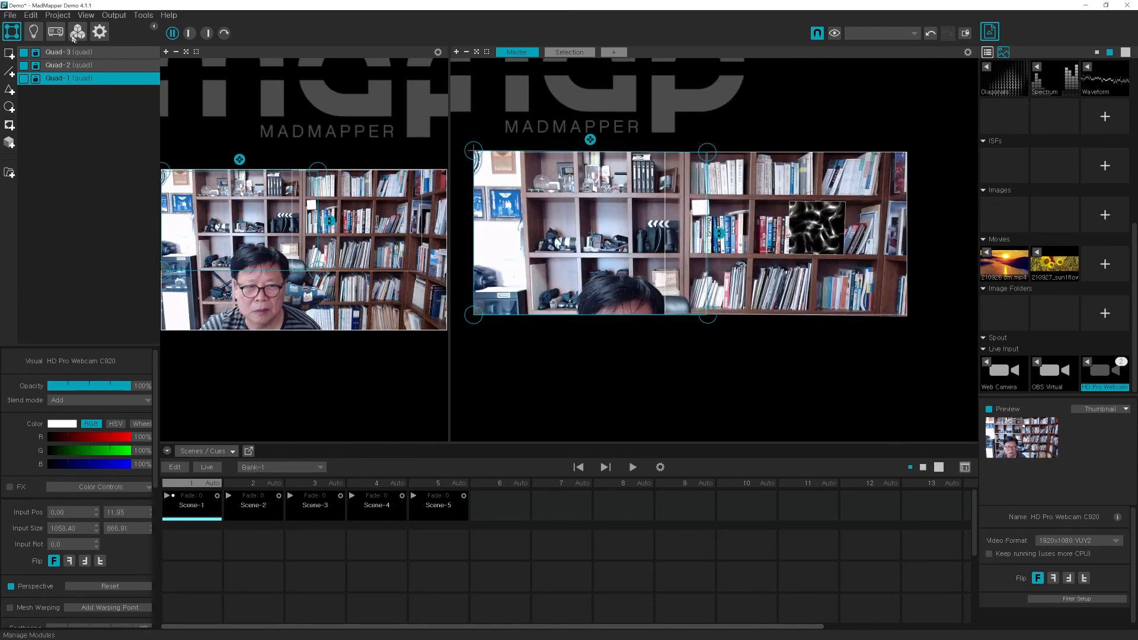
- Show the projector outputs and trigger Scene-2 to Scene-5 in order, followed by Scene-1, Scene-2 and Scene-1, to check each setup
{"action": "left_click", "coordinate": [56, 33]}
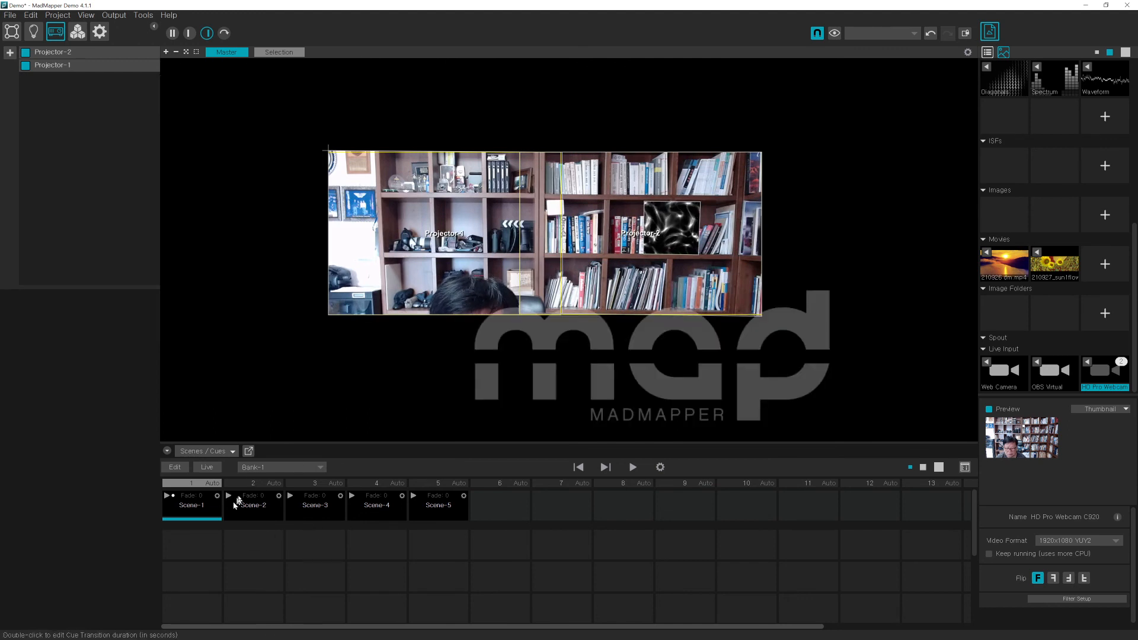
{"action": "left_click", "coordinate": [250, 485]}
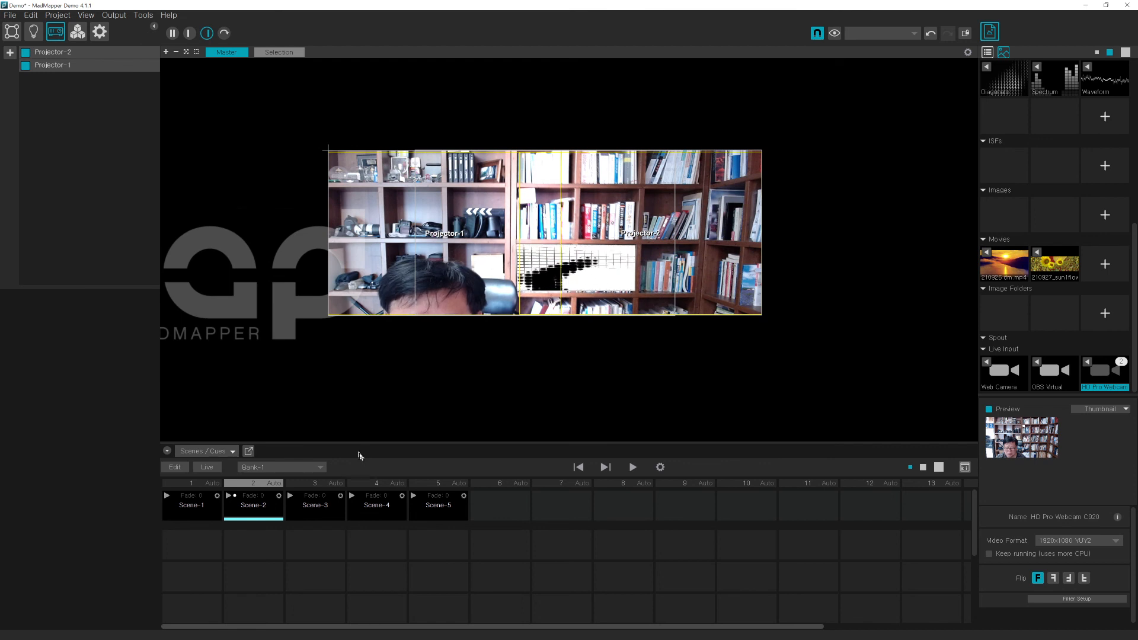
{"action": "left_click", "coordinate": [312, 484]}
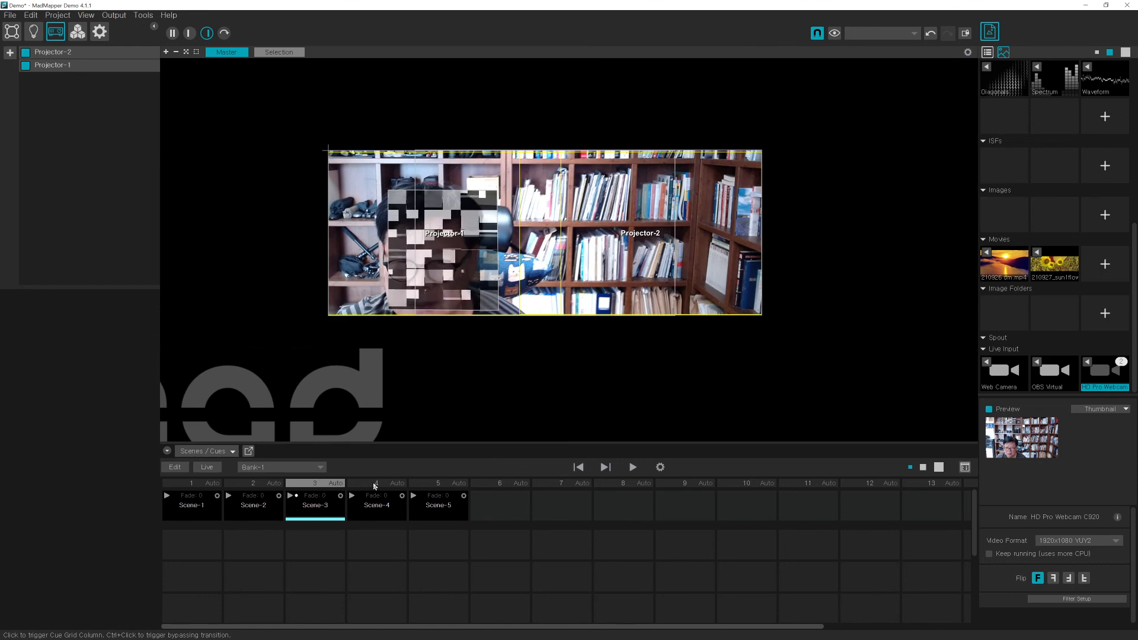
{"action": "left_click", "coordinate": [375, 484]}
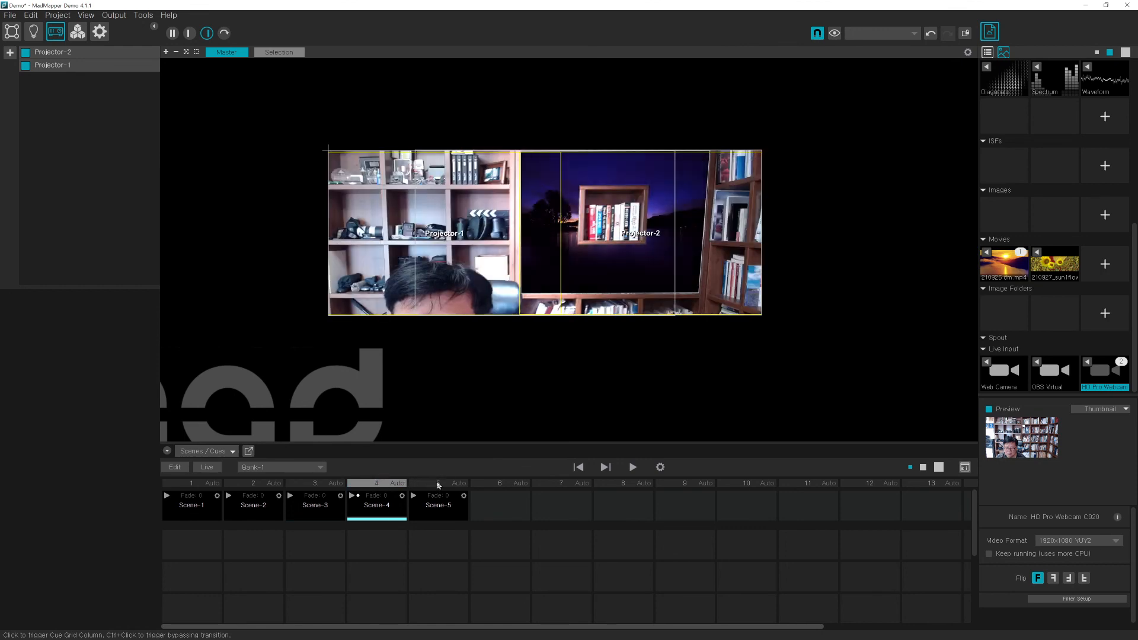
{"action": "left_click", "coordinate": [439, 484]}
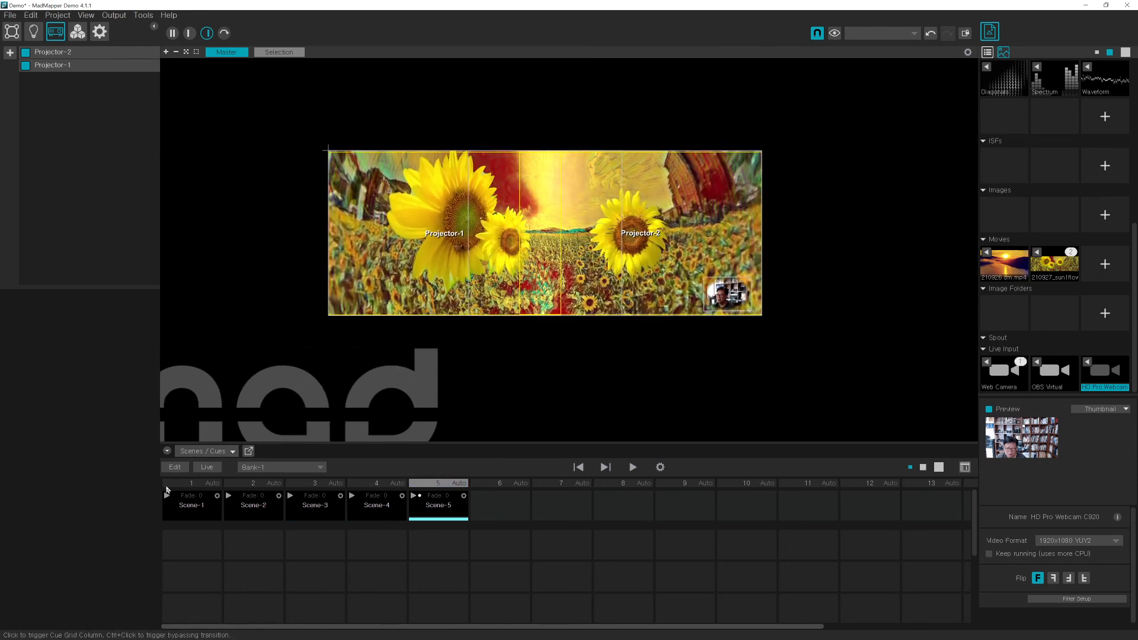
{"action": "left_click", "coordinate": [167, 488]}
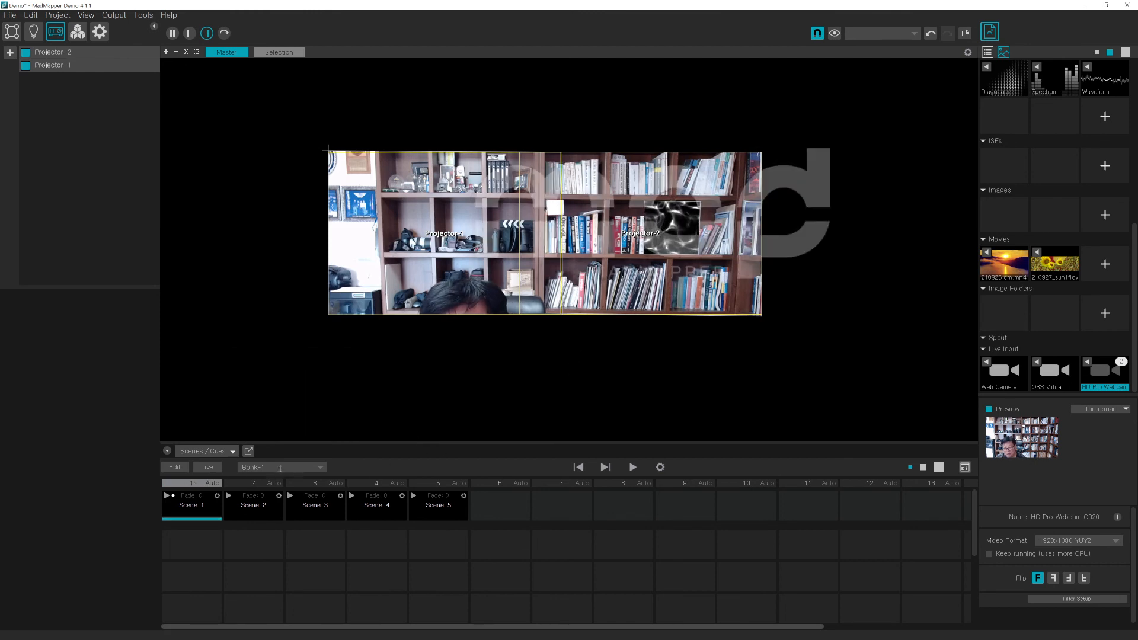
{"action": "left_click", "coordinate": [253, 483]}
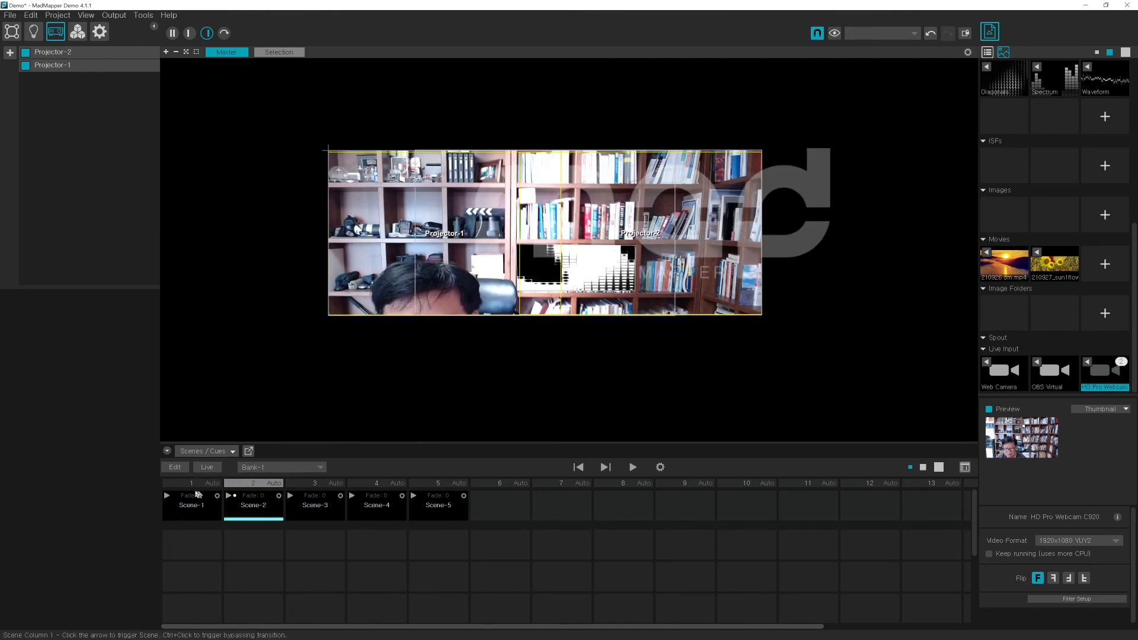
{"action": "left_click", "coordinate": [190, 485]}
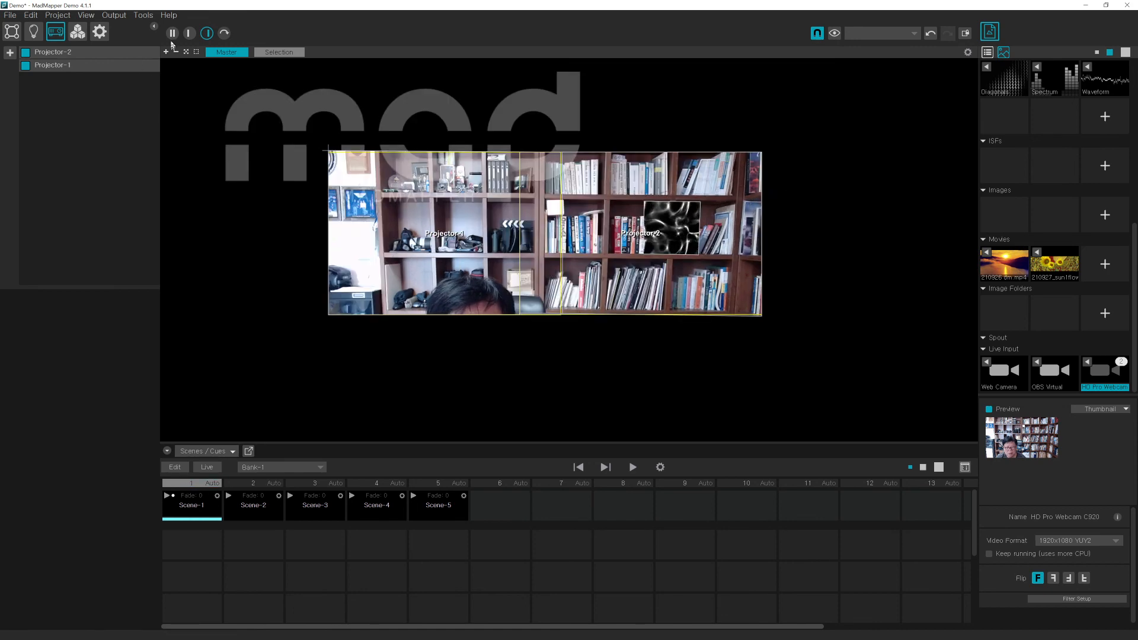
- With Scene-2 in the combined input and output view, try moving Projector-2 and Projector-1 out of place, and undo both moves
{"action": "left_click", "coordinate": [172, 33]}
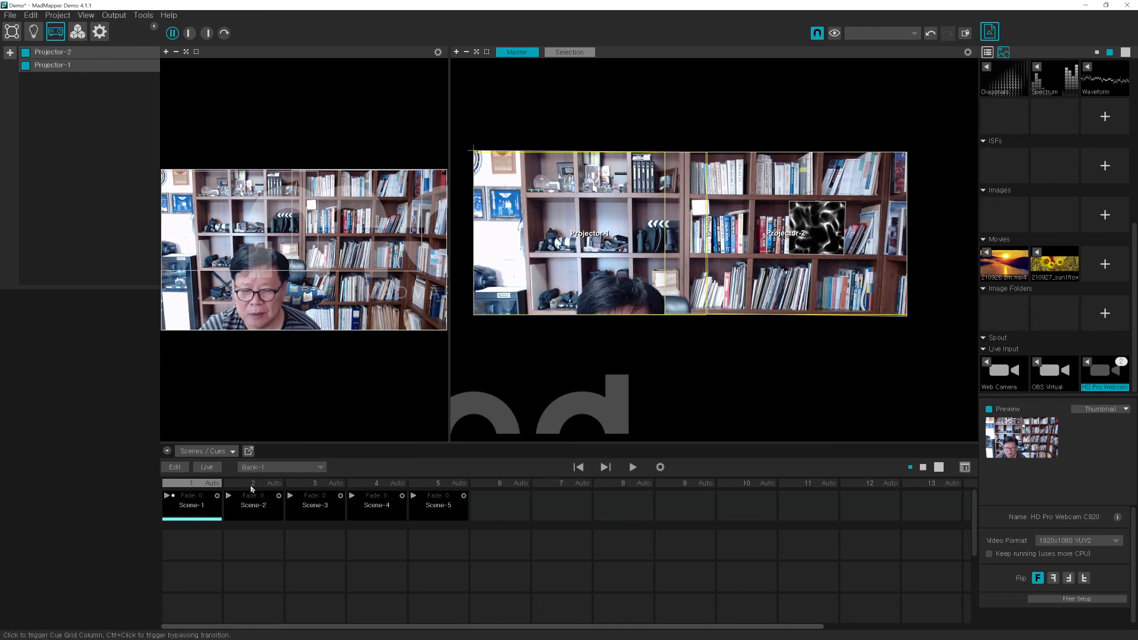
{"action": "left_click", "coordinate": [251, 488]}
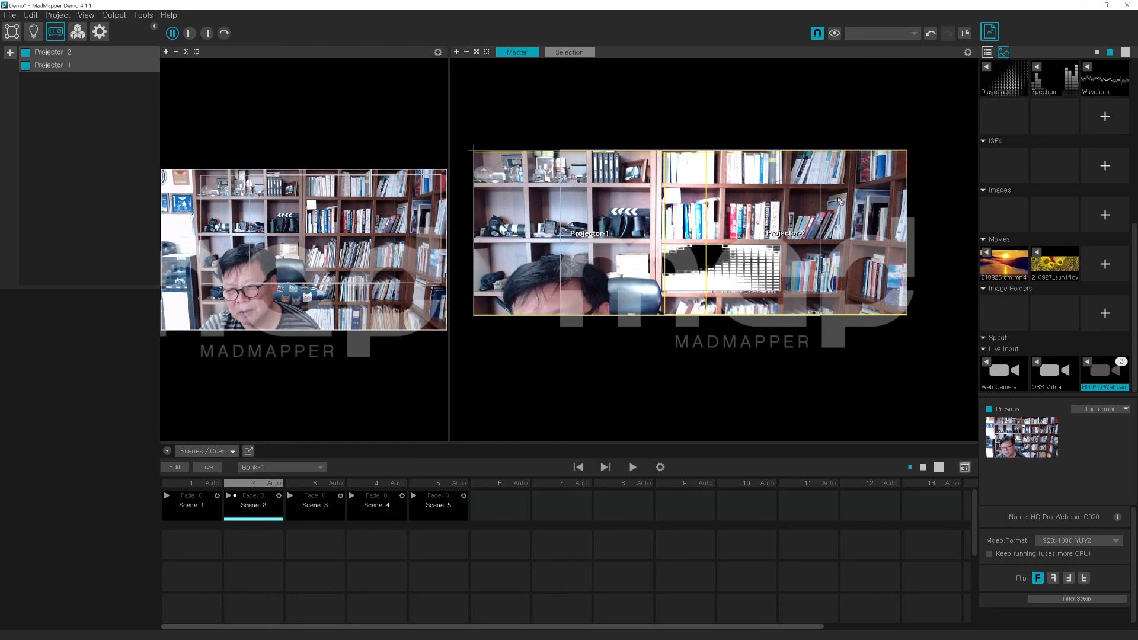
{"action": "left_click_drag", "start_coordinate": [841, 190], "coordinate": [854, 362]}
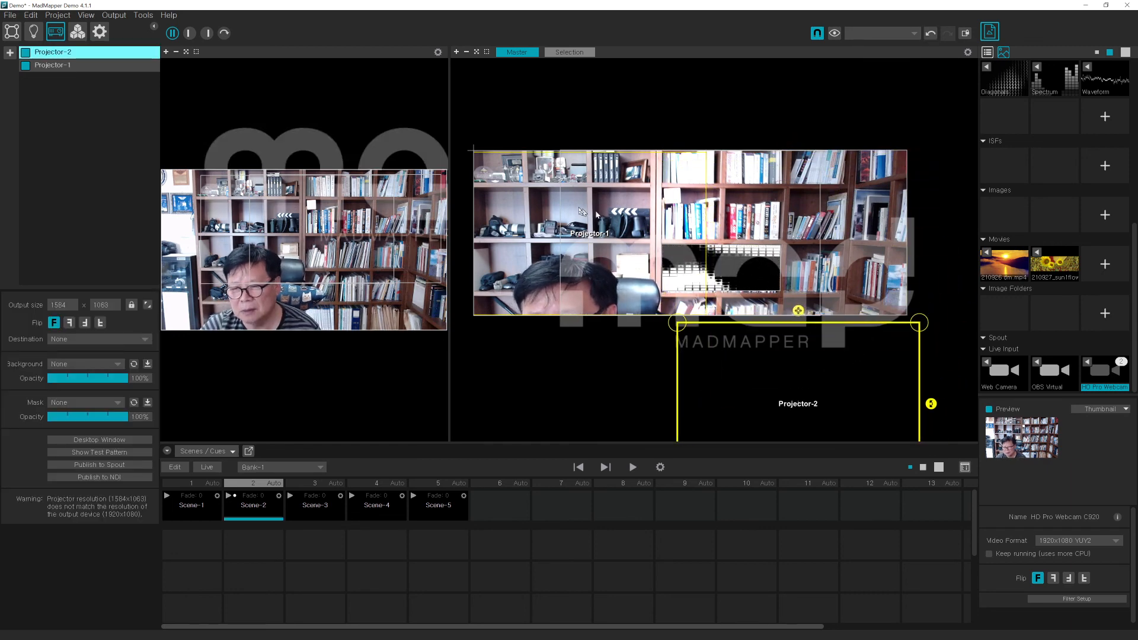
{"action": "left_click", "coordinate": [568, 303]}
{"action": "left_click_drag", "start_coordinate": [569, 302], "coordinate": [586, 220]}
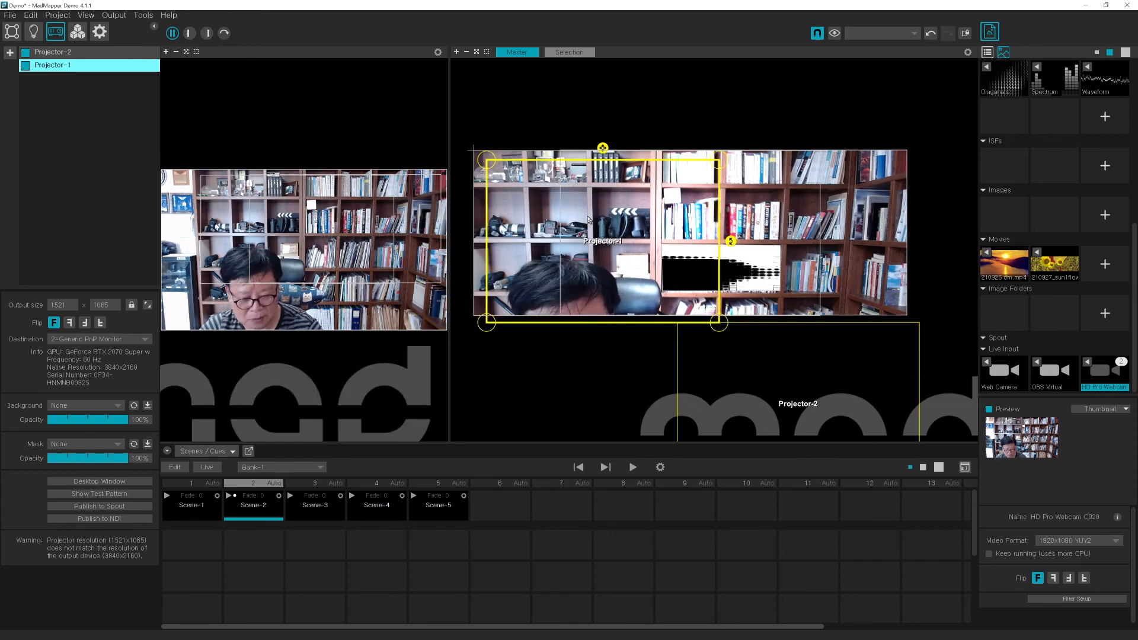
{"action": "key", "text": "ctrl+z"}
{"action": "key", "text": "ctrl+z"}
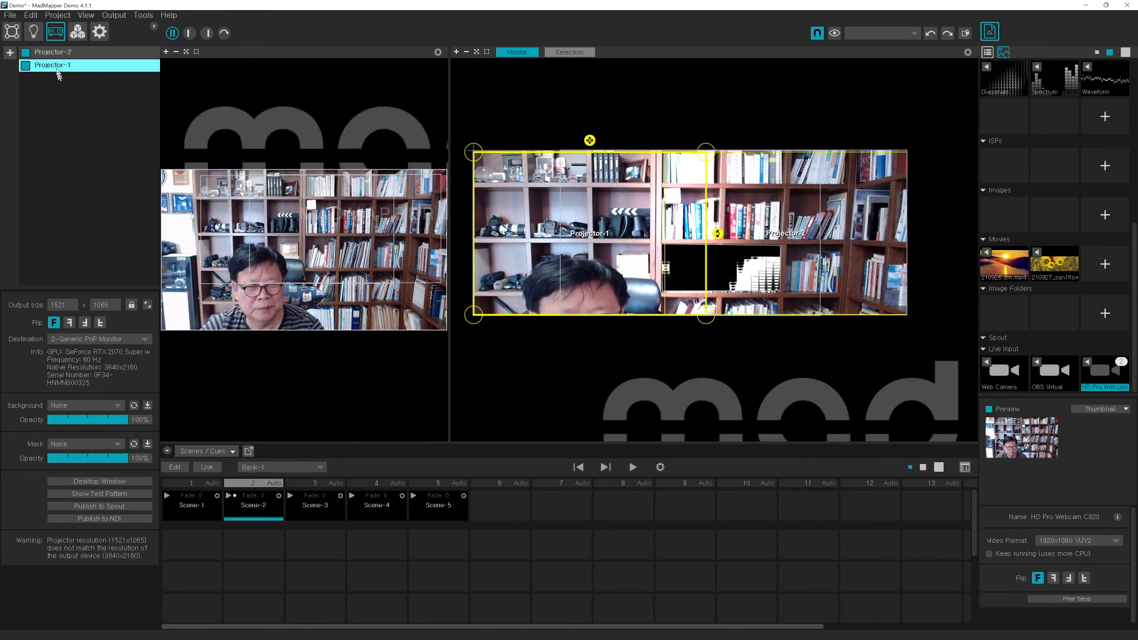
- Show the surfaces, try moving Quad-1 below the blended image to expose the soft edges, and return it to its overlapping position
{"action": "left_click", "coordinate": [12, 33]}
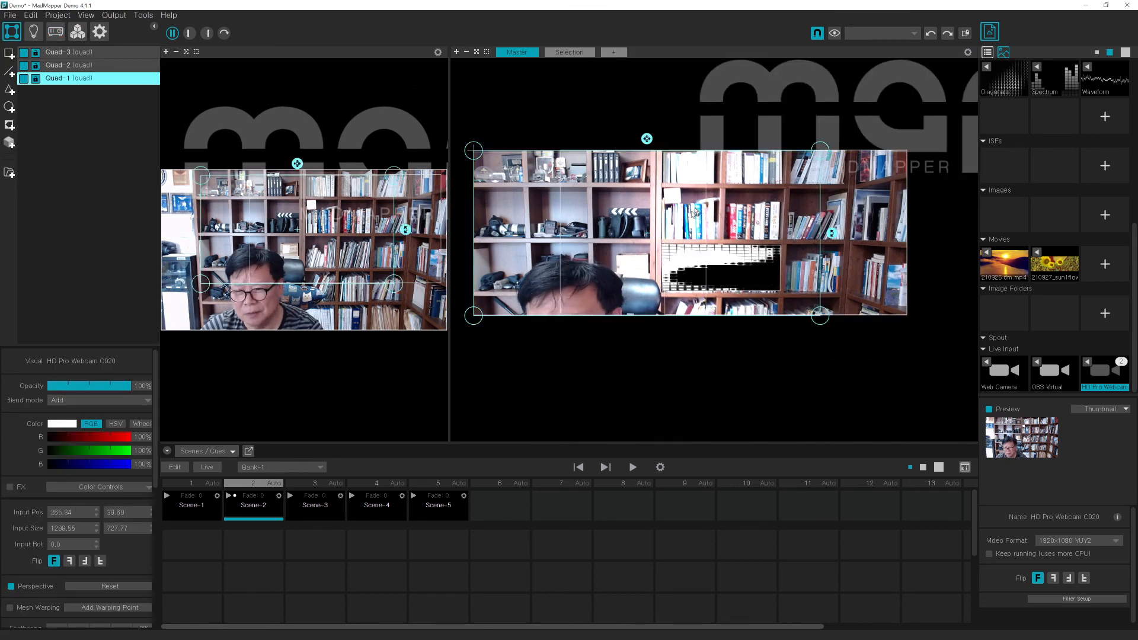
{"action": "left_click_drag", "start_coordinate": [515, 198], "coordinate": [501, 370]}
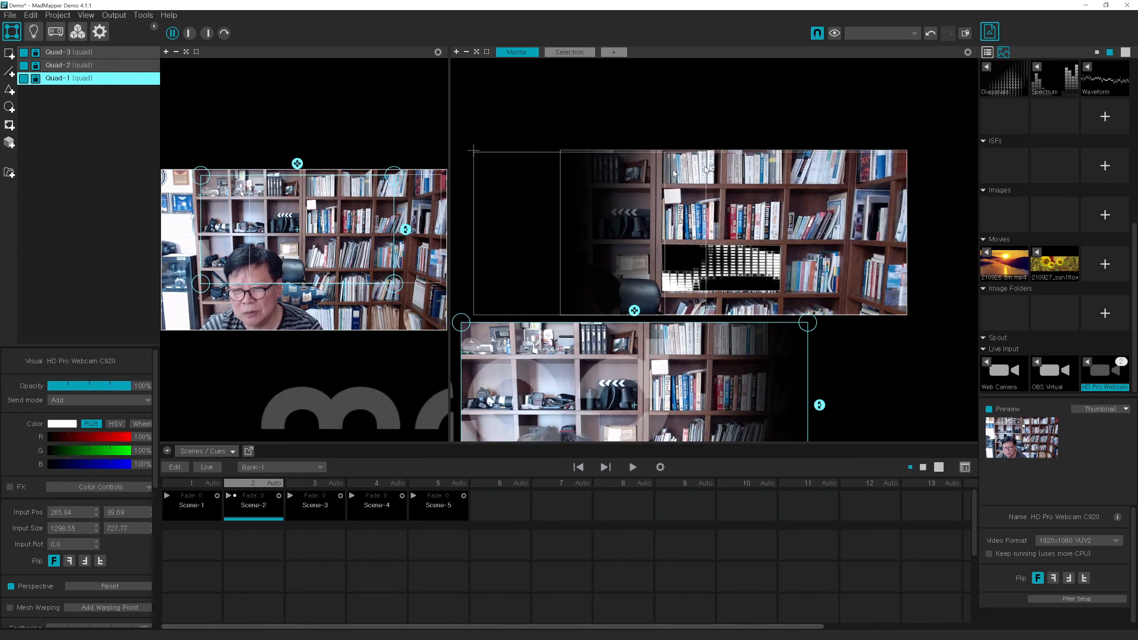
{"action": "left_click_drag", "start_coordinate": [638, 350], "coordinate": [655, 179]}
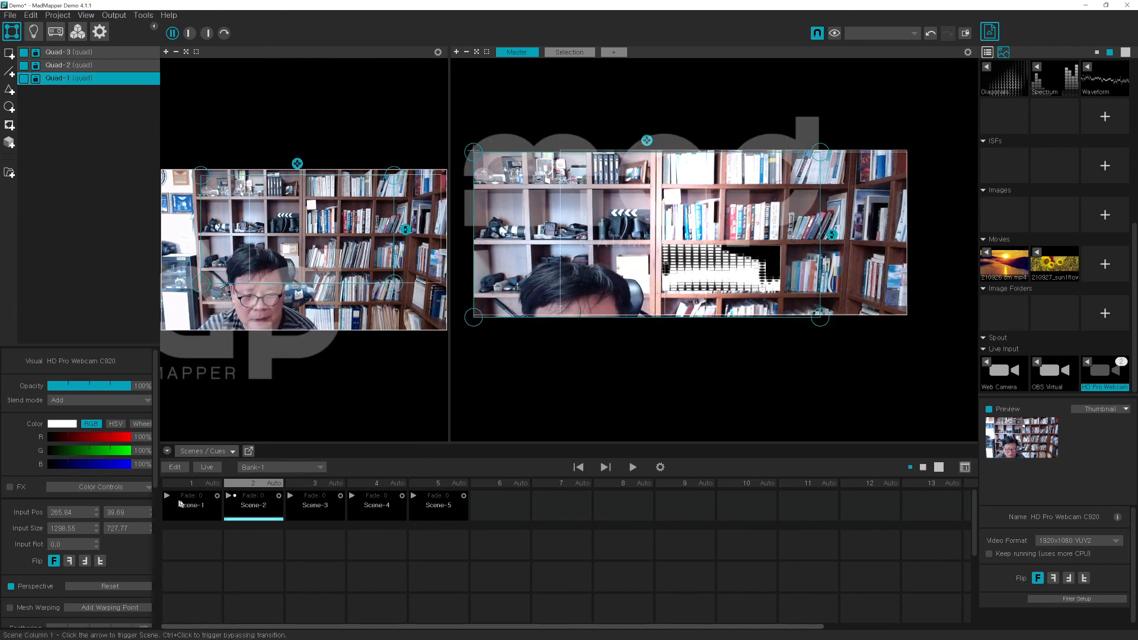
- Trigger Scene-1 and Scene-5 in Live mode, and display Scene-5 enlarged in the projector output view with no projector selected
{"action": "left_click", "coordinate": [180, 502]}
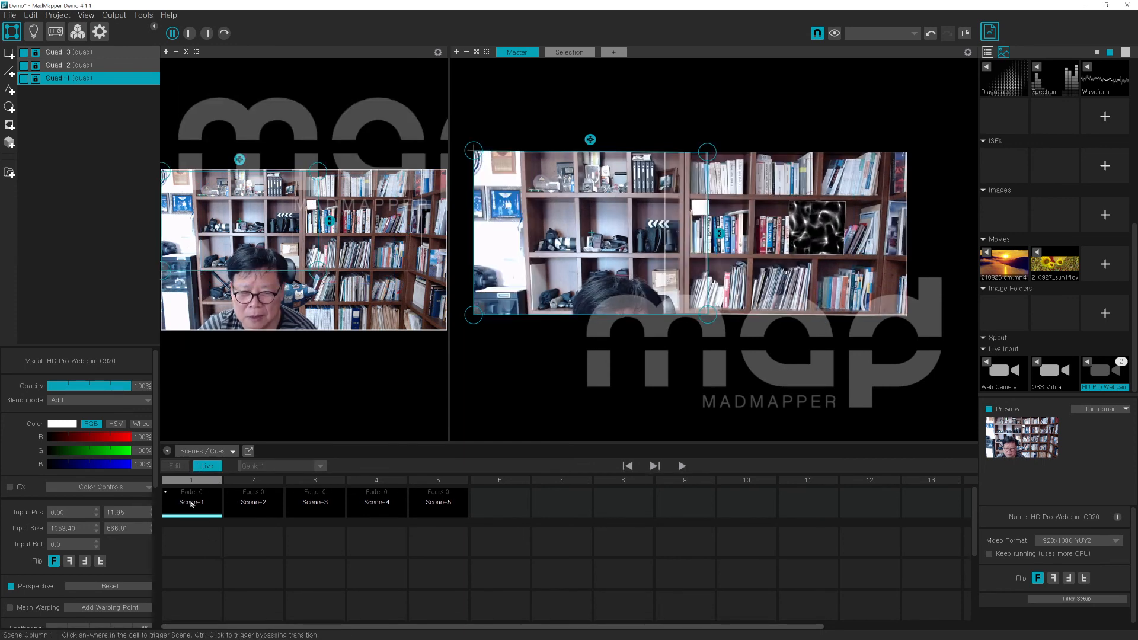
{"action": "left_click", "coordinate": [252, 504]}
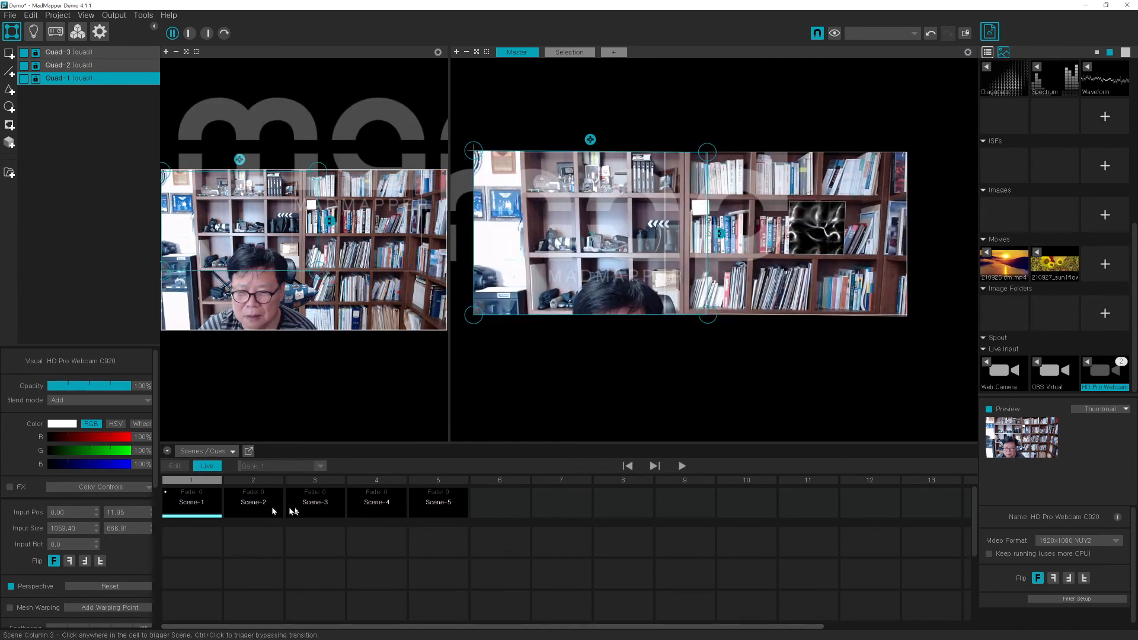
{"action": "left_click", "coordinate": [439, 504]}
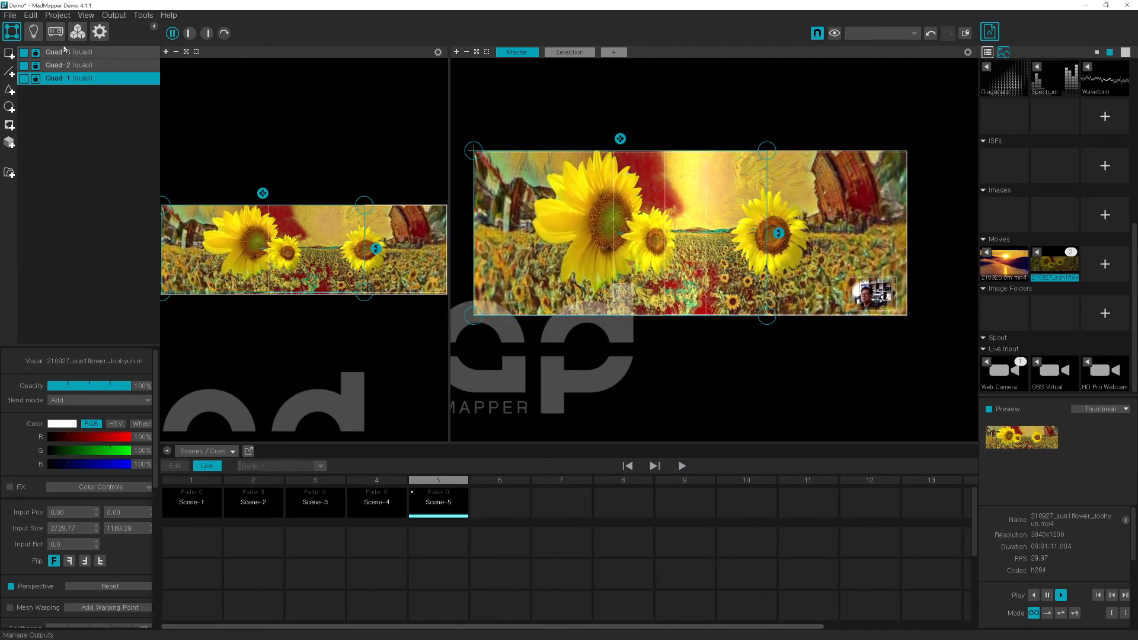
{"action": "left_click", "coordinate": [55, 33]}
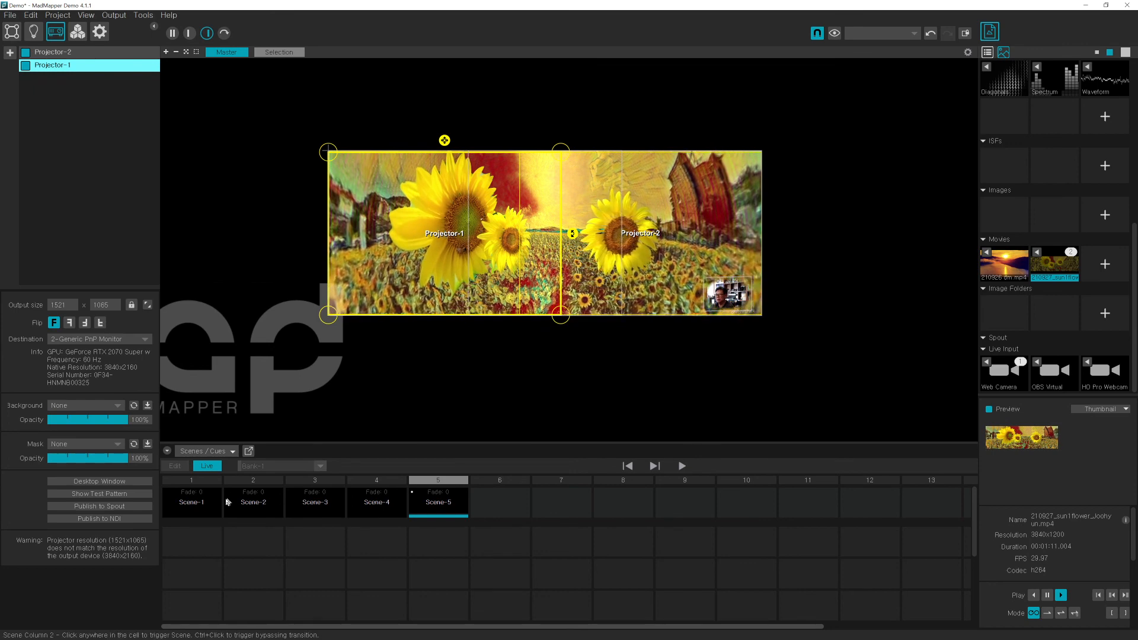
{"action": "scroll", "coordinate": [501, 323], "scroll_direction": "up", "scroll_amount": 3}
{"action": "left_click", "coordinate": [570, 381]}
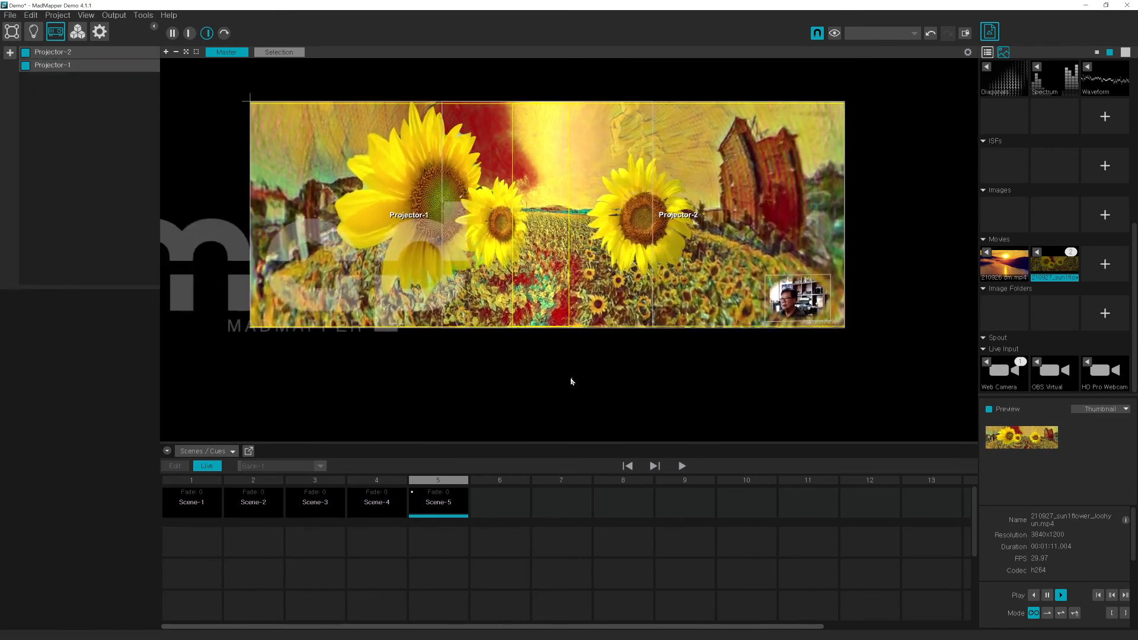
- Compare Scene-1 and Scene-5 by triggering them alternately, and step back through Scene-4, Scene-3 and Scene-2 to Scene-1
{"action": "left_click", "coordinate": [201, 505]}
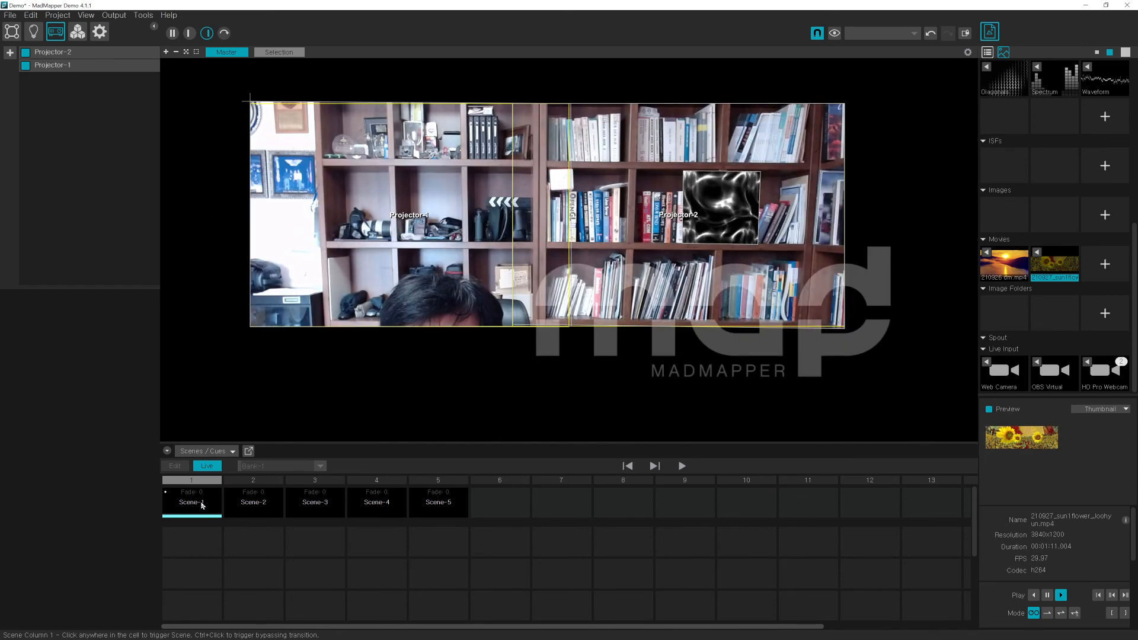
{"action": "left_click", "coordinate": [448, 508]}
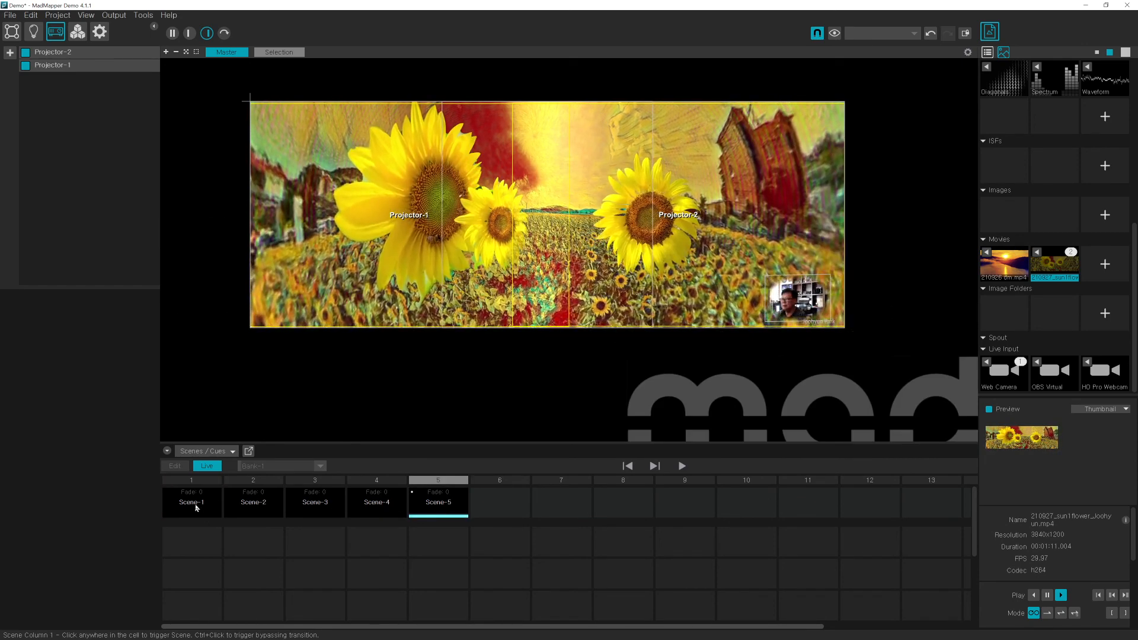
{"action": "left_click", "coordinate": [199, 509]}
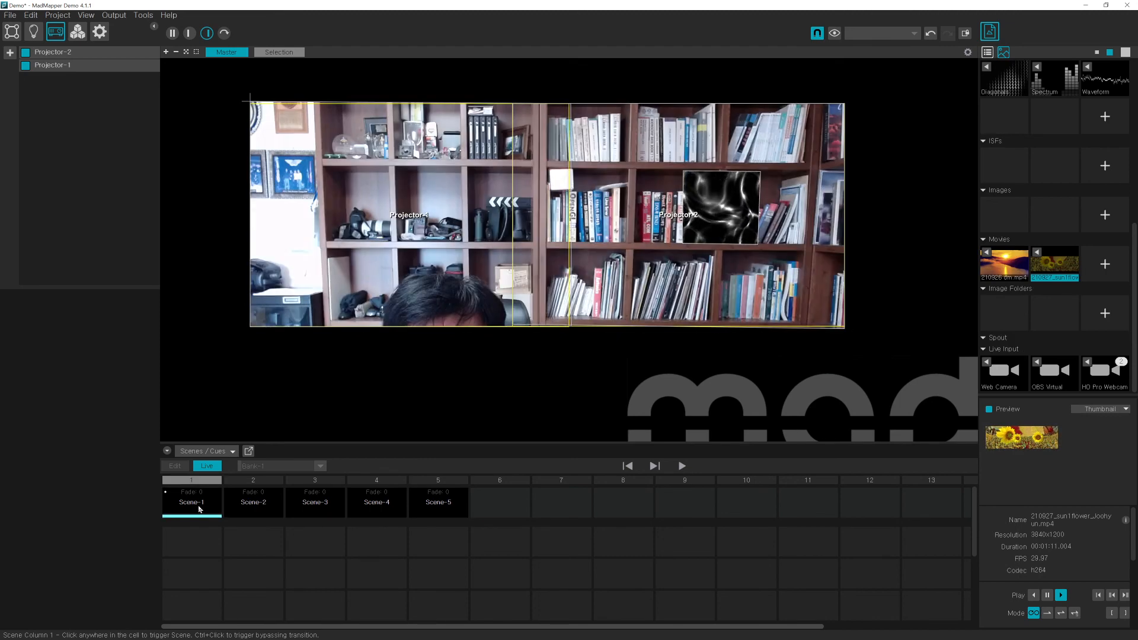
{"action": "left_click", "coordinate": [440, 504]}
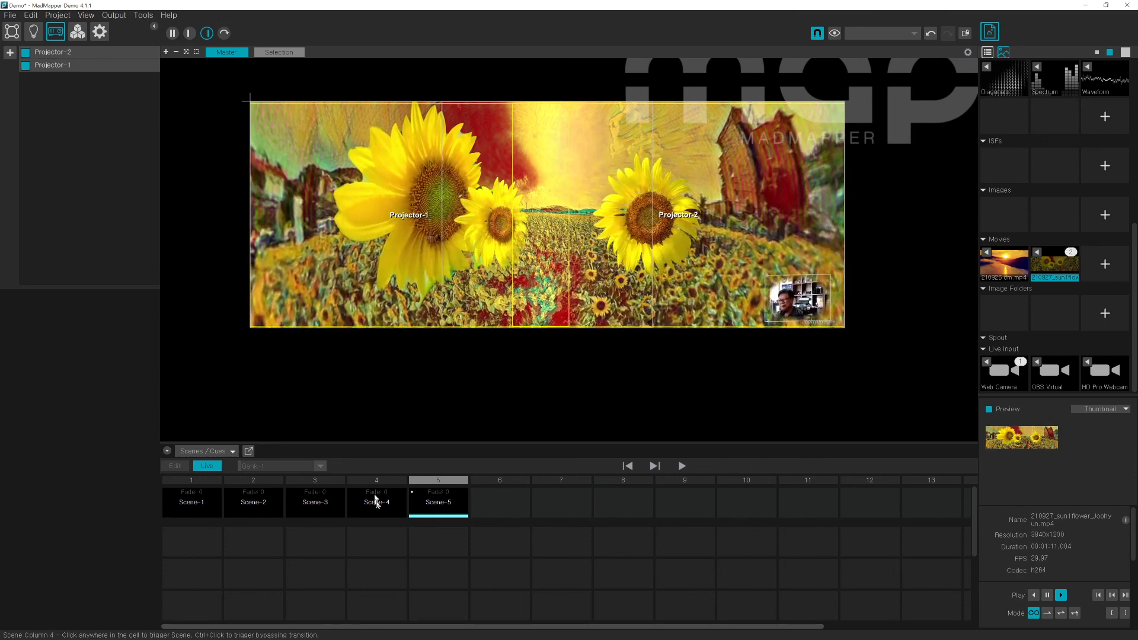
{"action": "left_click", "coordinate": [382, 508]}
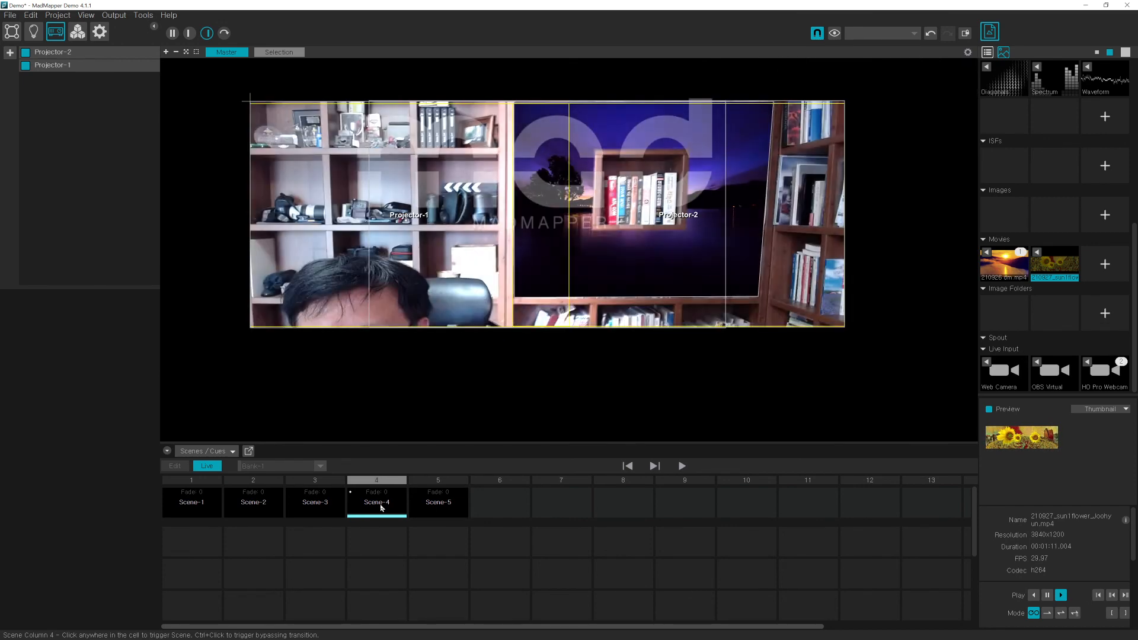
{"action": "left_click", "coordinate": [315, 508]}
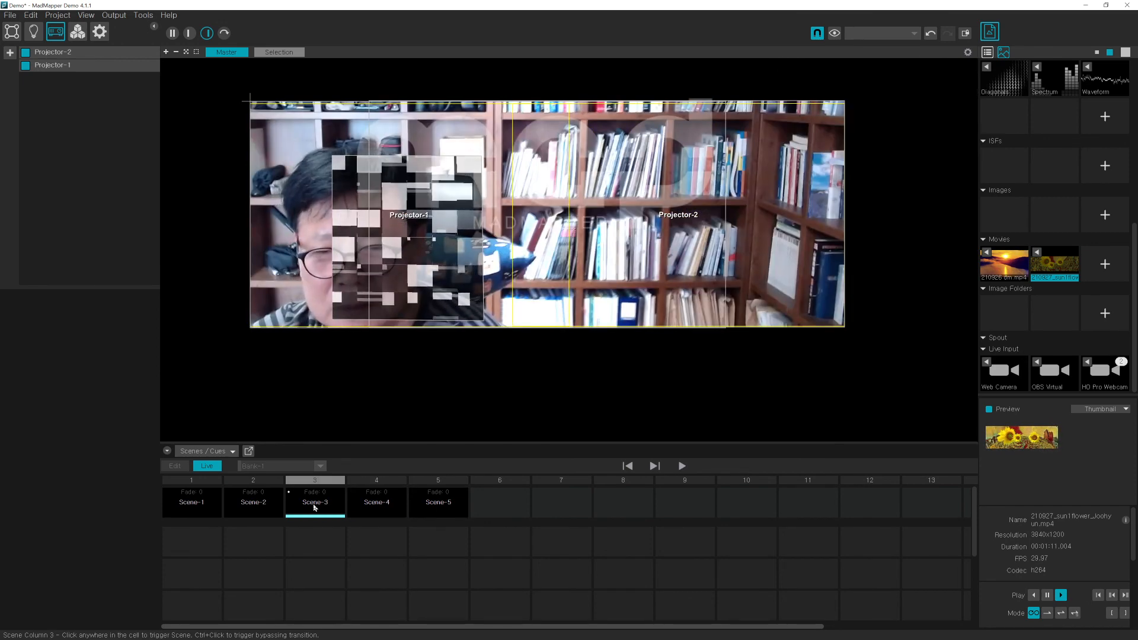
{"action": "left_click", "coordinate": [255, 508]}
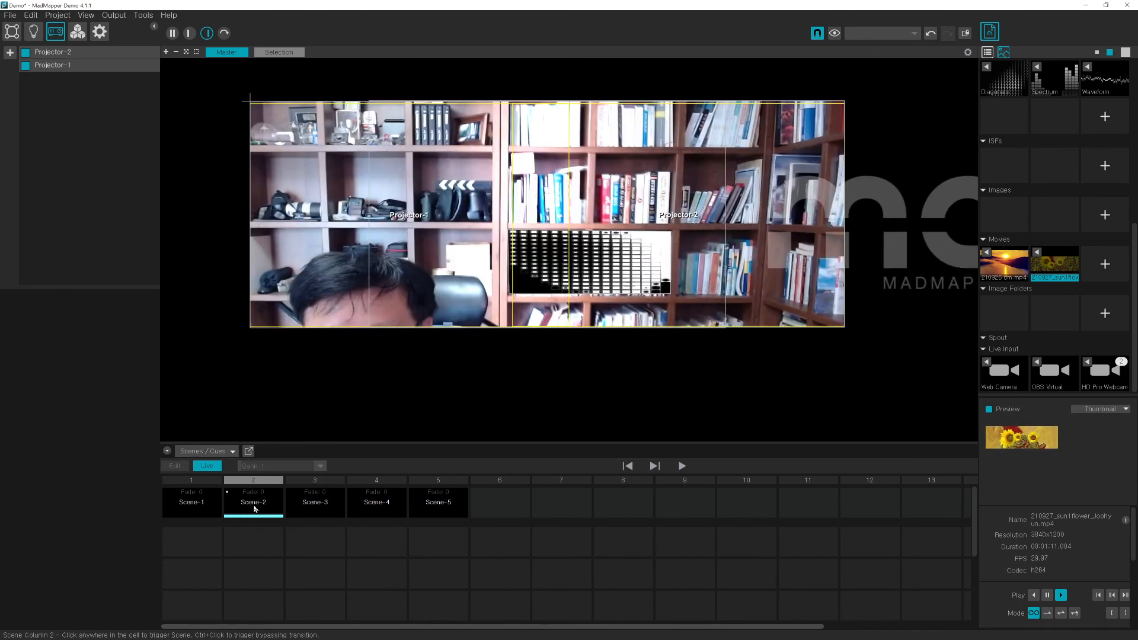
{"action": "left_click", "coordinate": [197, 508]}
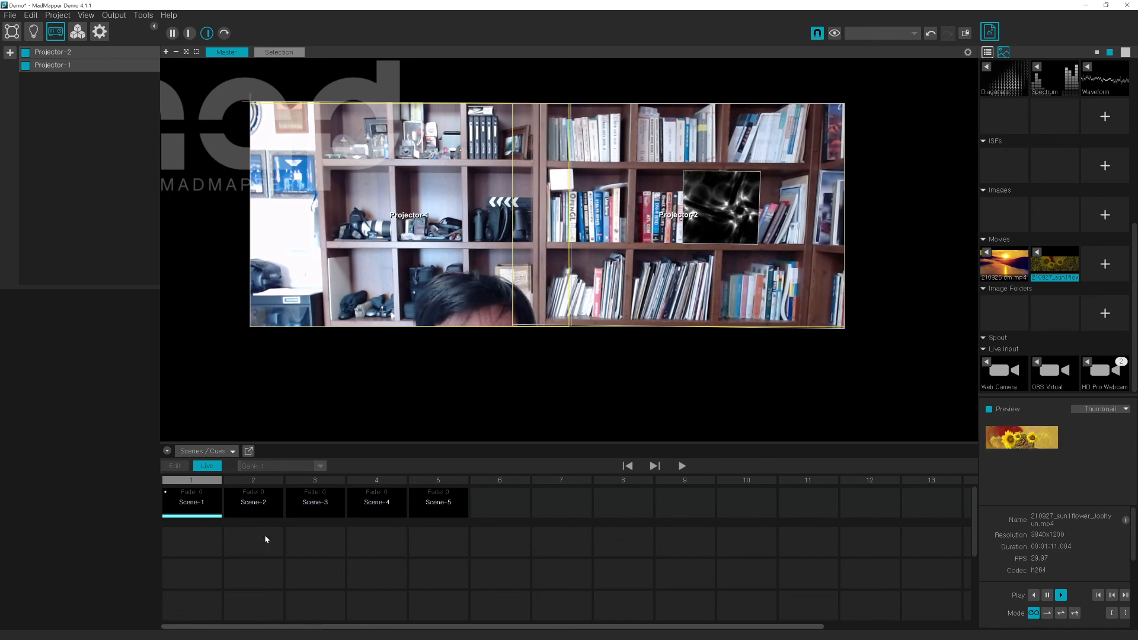
{"action": "left_click", "coordinate": [59, 15]}
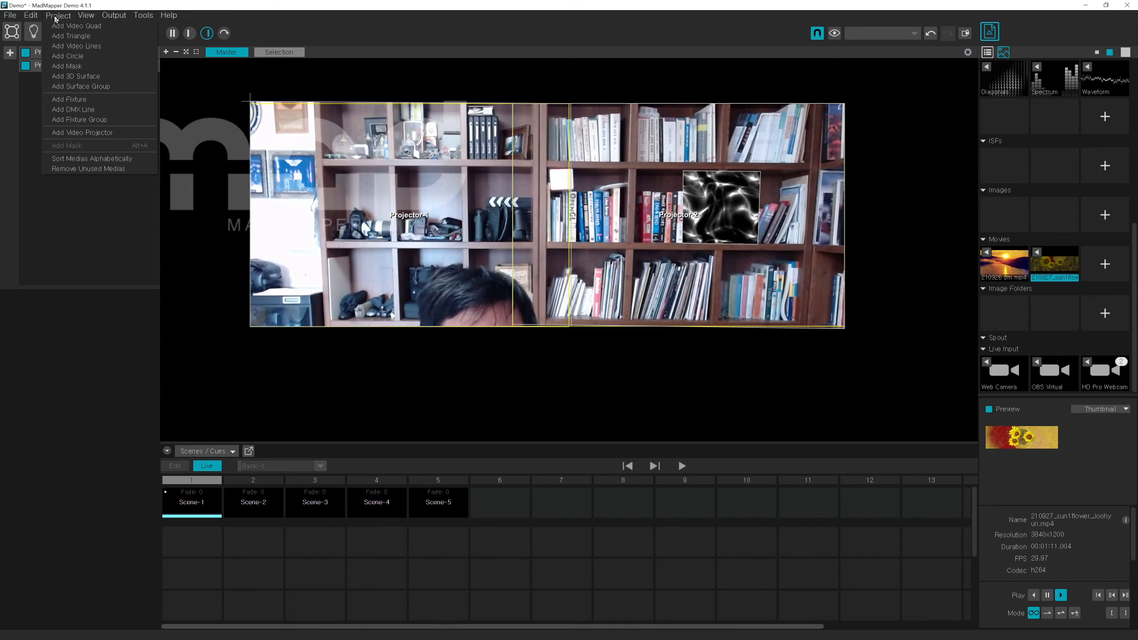
{"action": "mouse_move", "coordinate": [11, 17]}
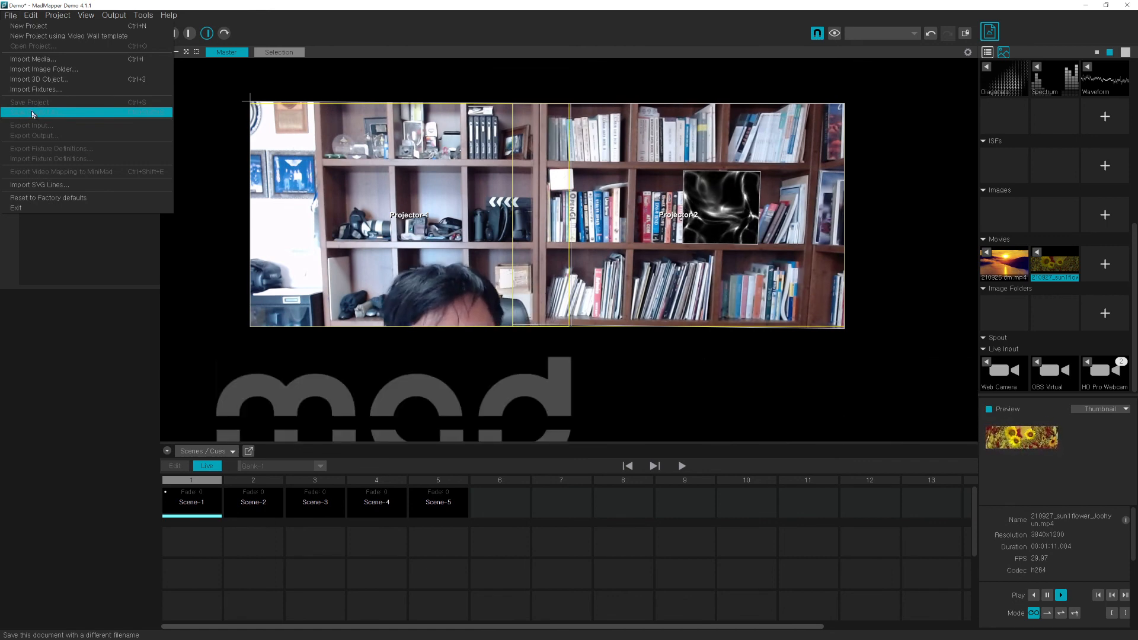
{"action": "left_click", "coordinate": [62, 342]}
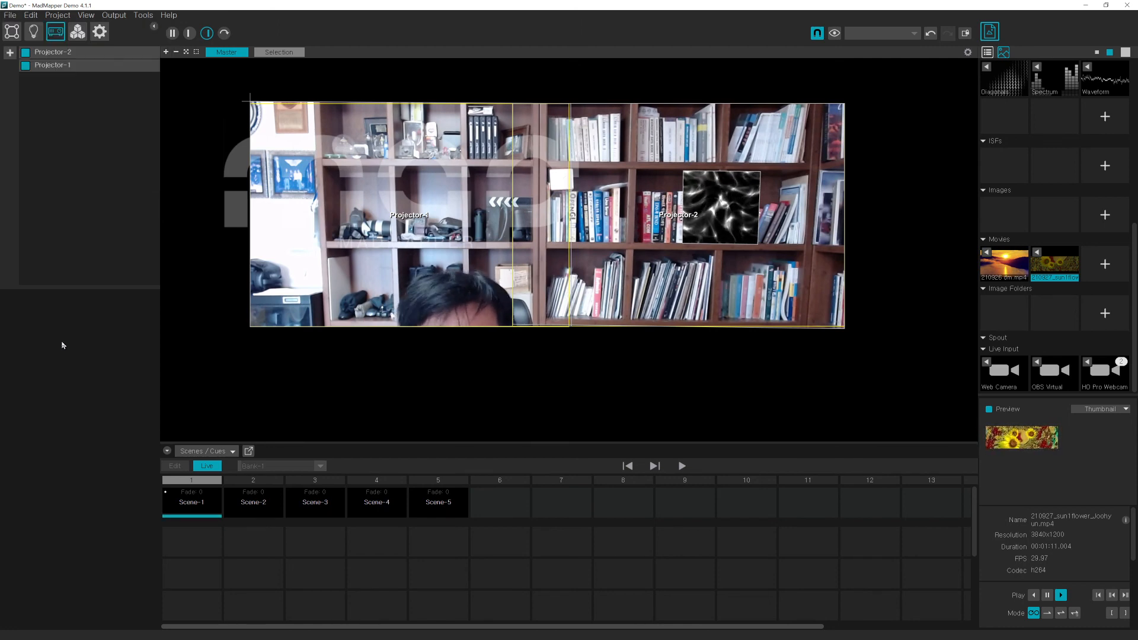